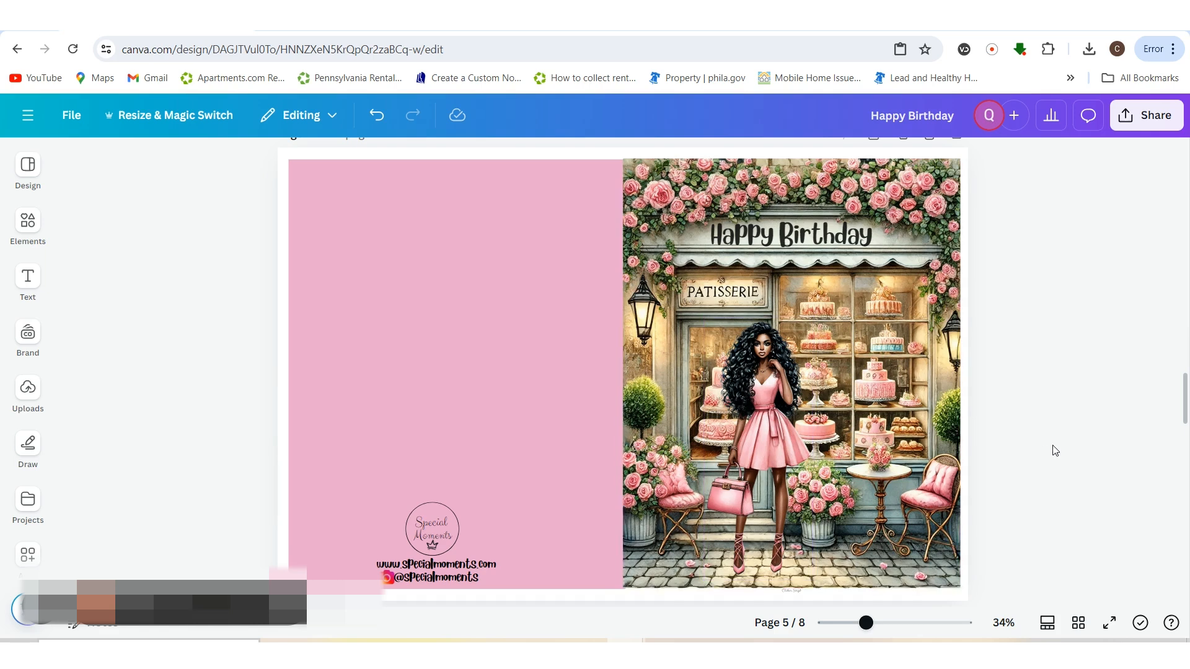
- Switch from the birthday card design to Printify and open the Postcards category under Home & Living in the catalog
{"action": "left_click", "coordinate": [545, 25]}
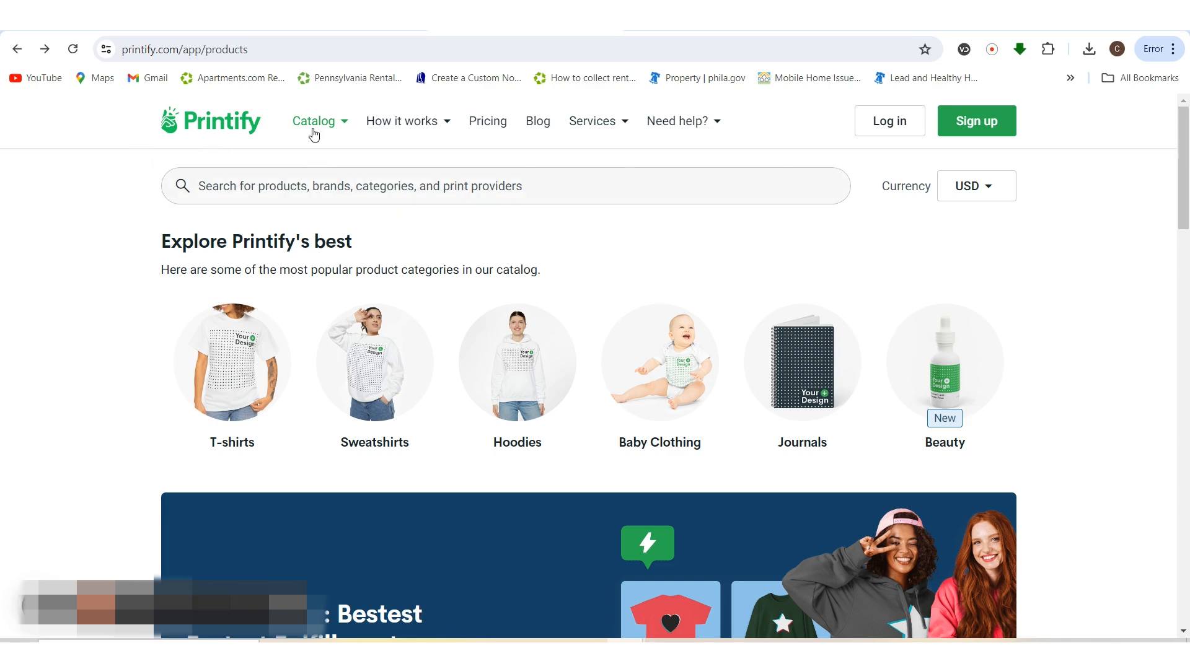
{"action": "mouse_move", "coordinate": [314, 132]}
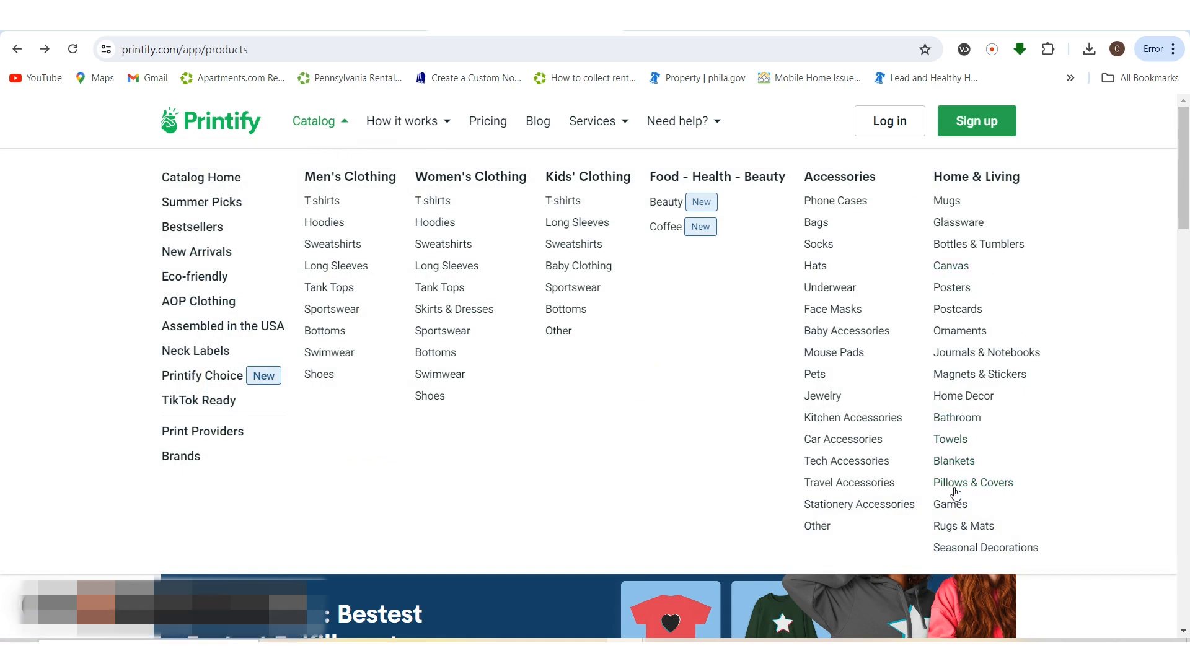
{"action": "left_click", "coordinate": [955, 316]}
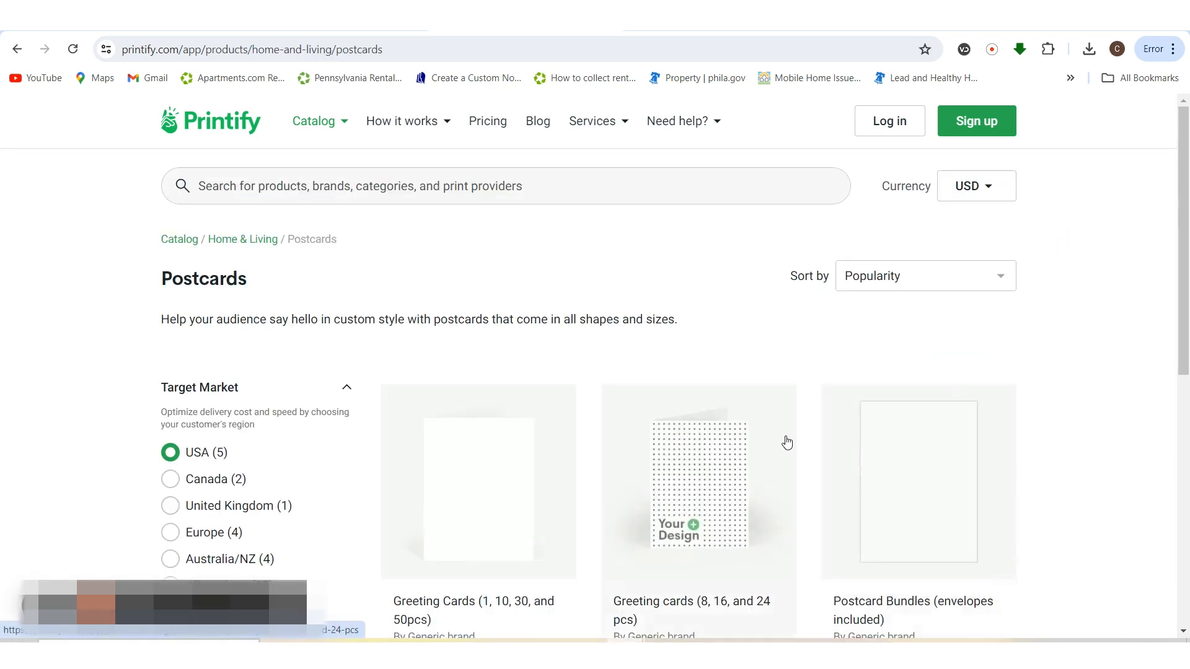
- Browse the postcard products and open the Greeting cards (8, 16, and 24 pcs) product page
{"action": "scroll", "coordinate": [787, 443], "scroll_direction": "down", "scroll_amount": 8}
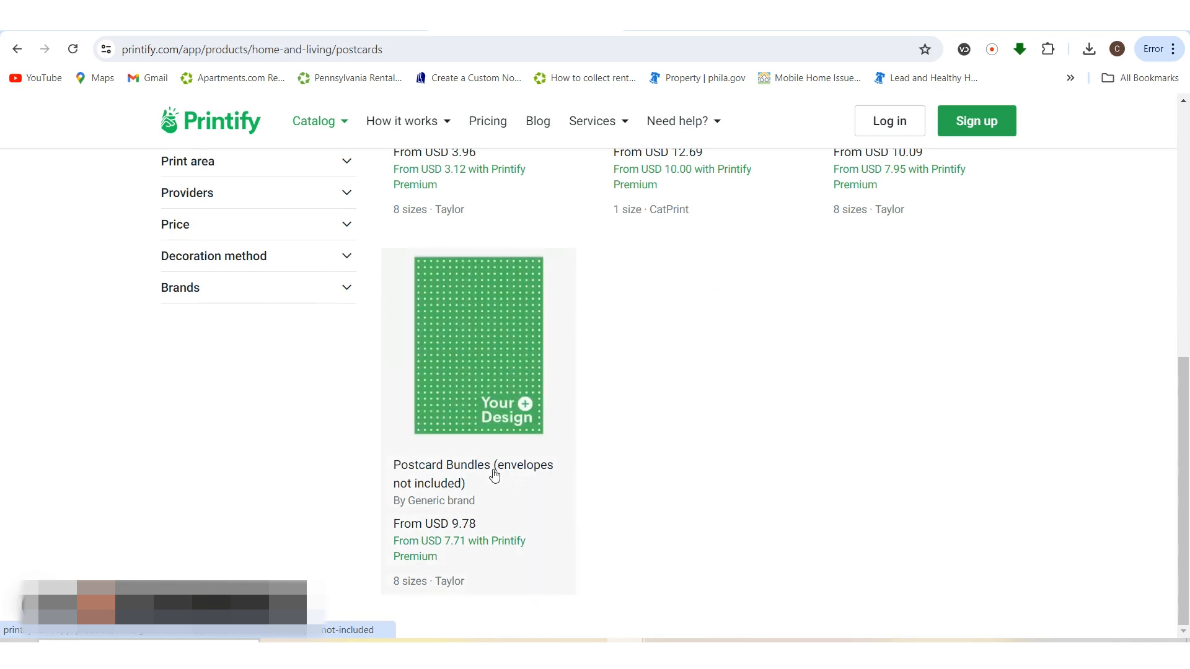
{"action": "scroll", "coordinate": [661, 470], "scroll_direction": "up", "scroll_amount": 2}
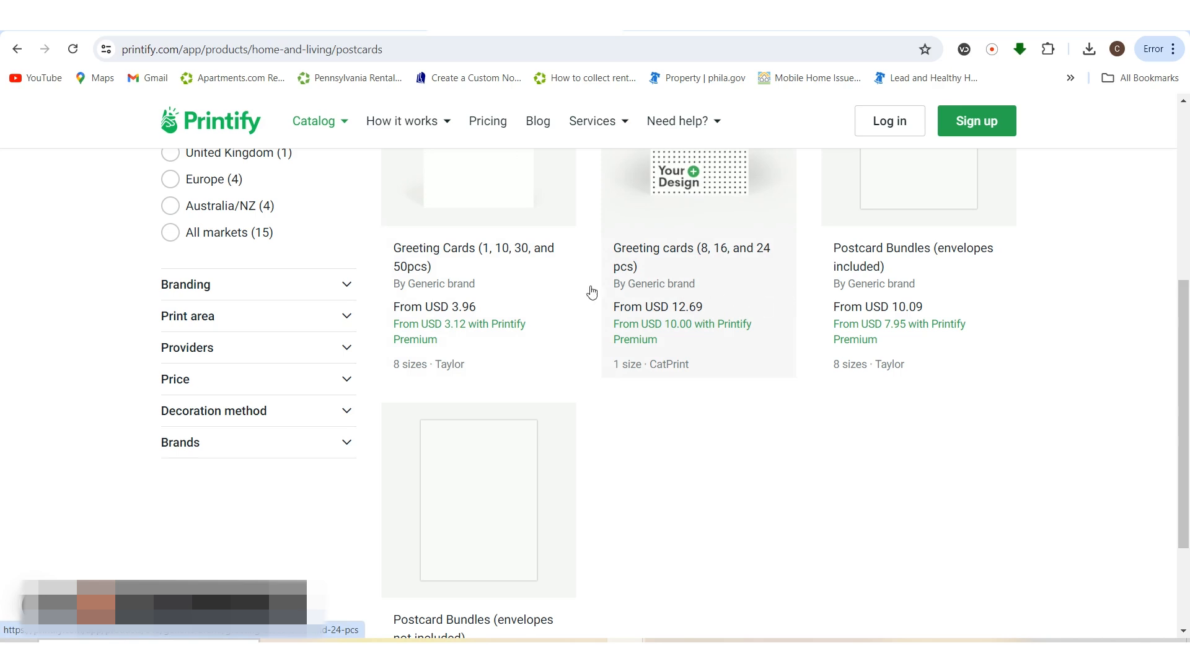
{"action": "scroll", "coordinate": [816, 353], "scroll_direction": "up", "scroll_amount": 4}
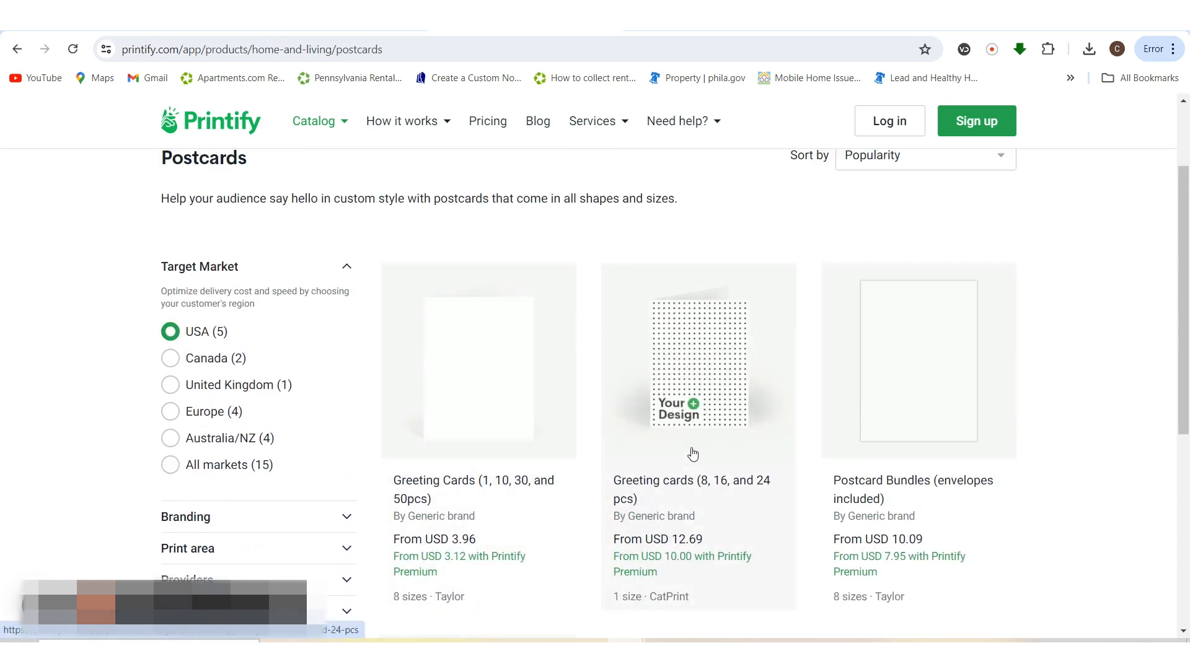
{"action": "left_click", "coordinate": [696, 419]}
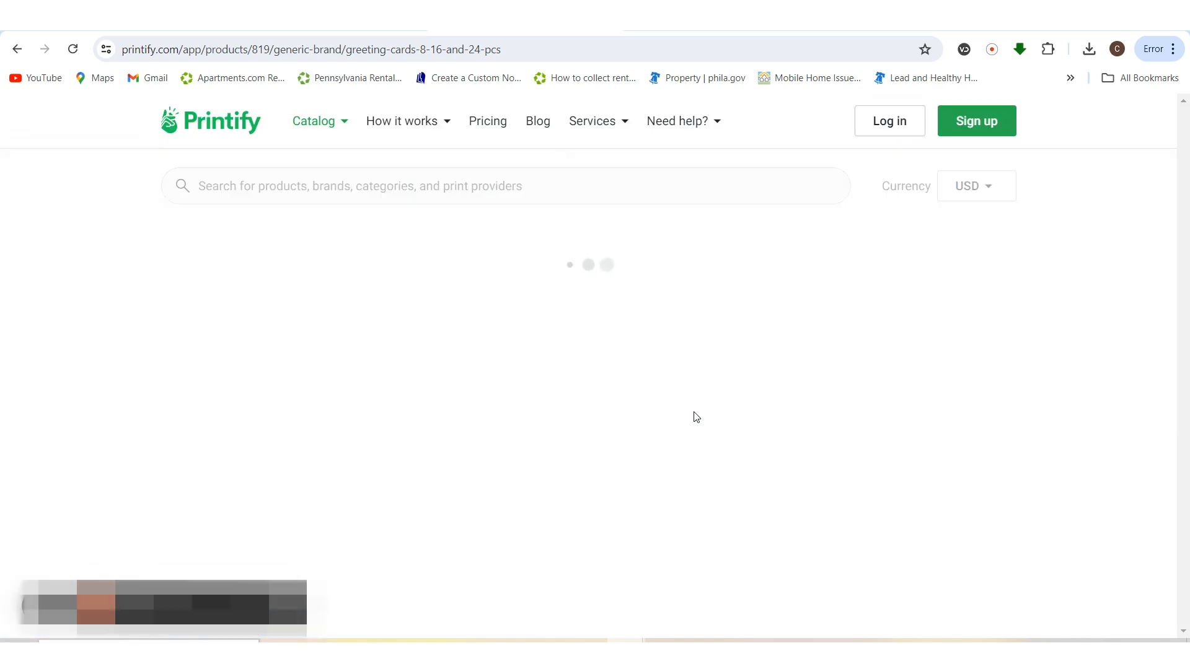
- Examine the greeting card's product details, including its feature list, description and the CatPrint provider's price, shipping and production time
{"action": "scroll", "coordinate": [787, 429], "scroll_direction": "down", "scroll_amount": 1}
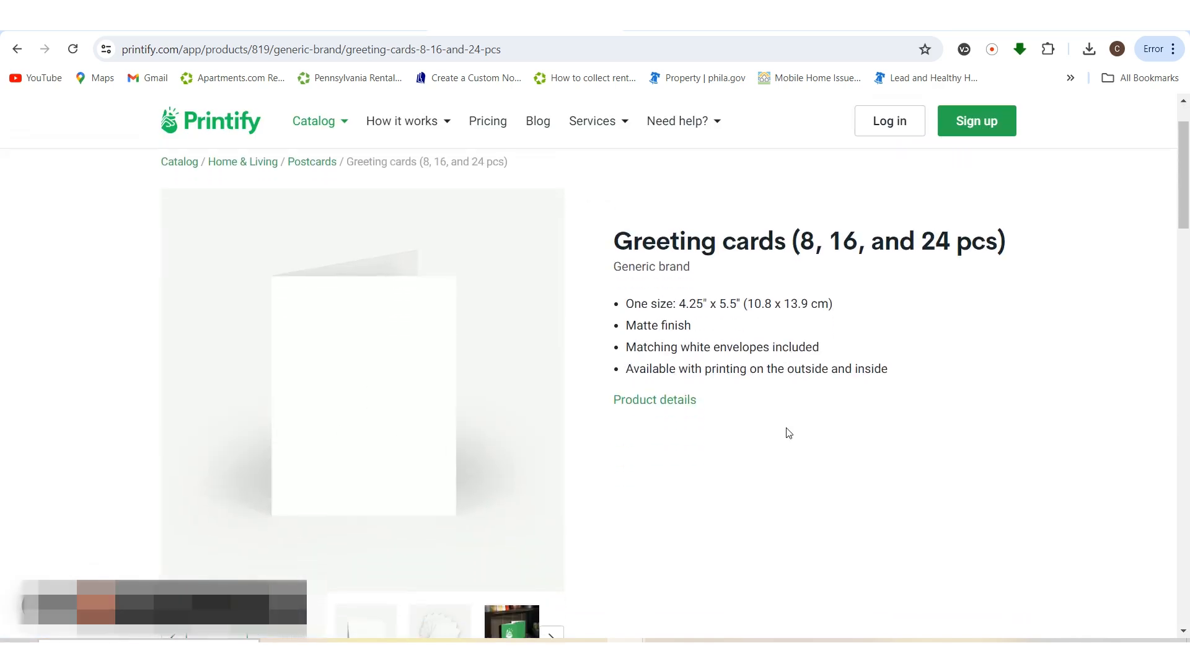
{"action": "left_click", "coordinate": [678, 405]}
{"action": "scroll", "coordinate": [686, 399], "scroll_direction": "up", "scroll_amount": 6}
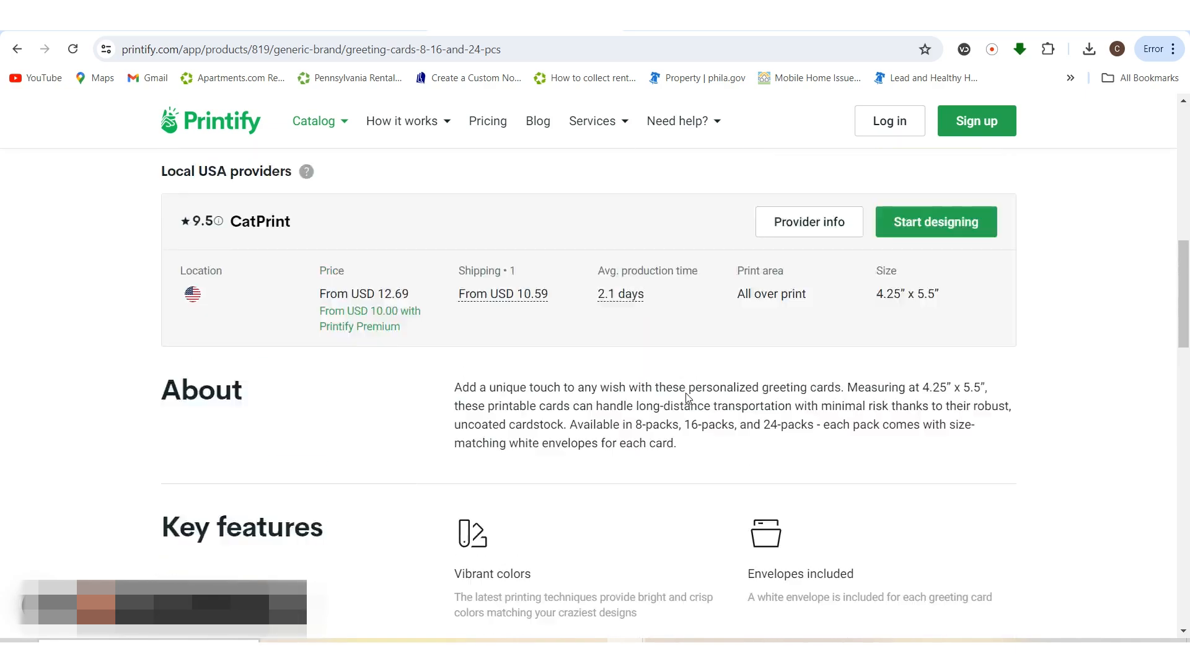
{"action": "scroll", "coordinate": [686, 399], "scroll_direction": "up", "scroll_amount": 3}
{"action": "scroll", "coordinate": [686, 399], "scroll_direction": "down", "scroll_amount": 5}
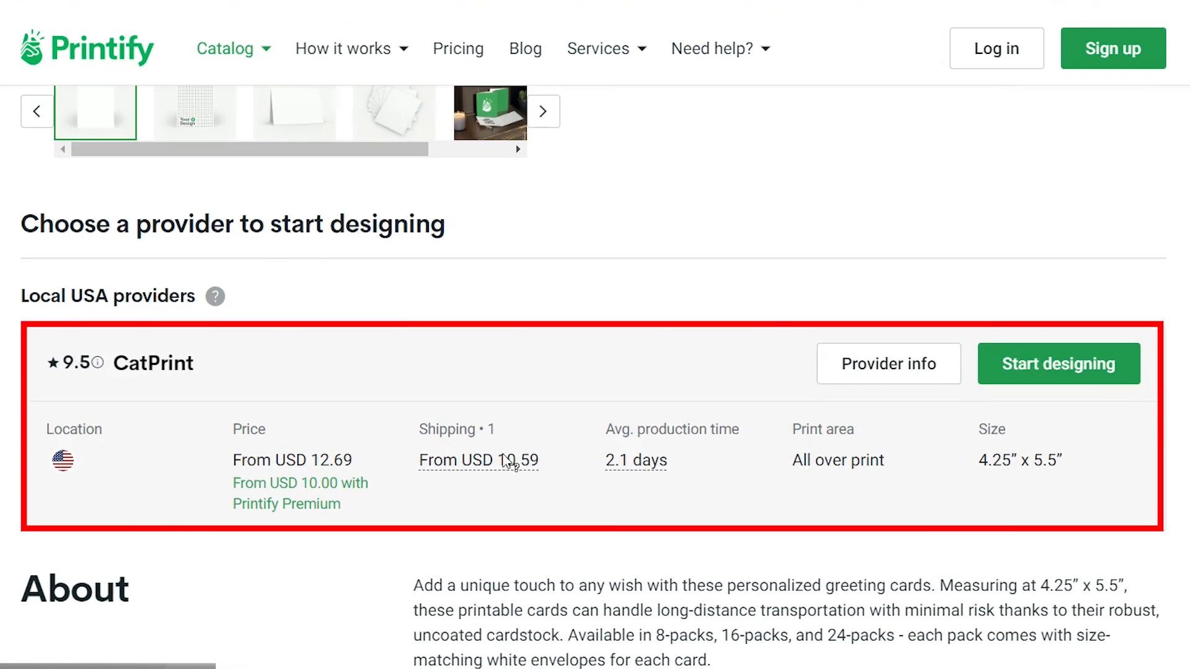
{"action": "scroll", "coordinate": [497, 517], "scroll_direction": "up", "scroll_amount": 10}
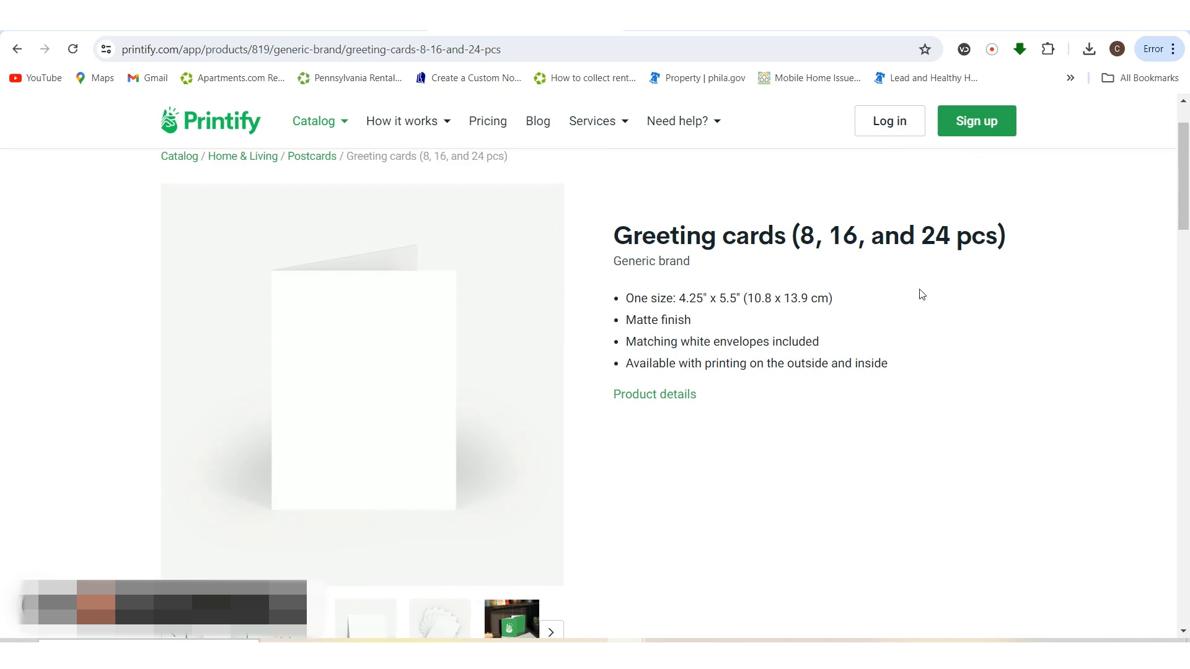
{"action": "scroll", "coordinate": [810, 335], "scroll_direction": "down", "scroll_amount": 8}
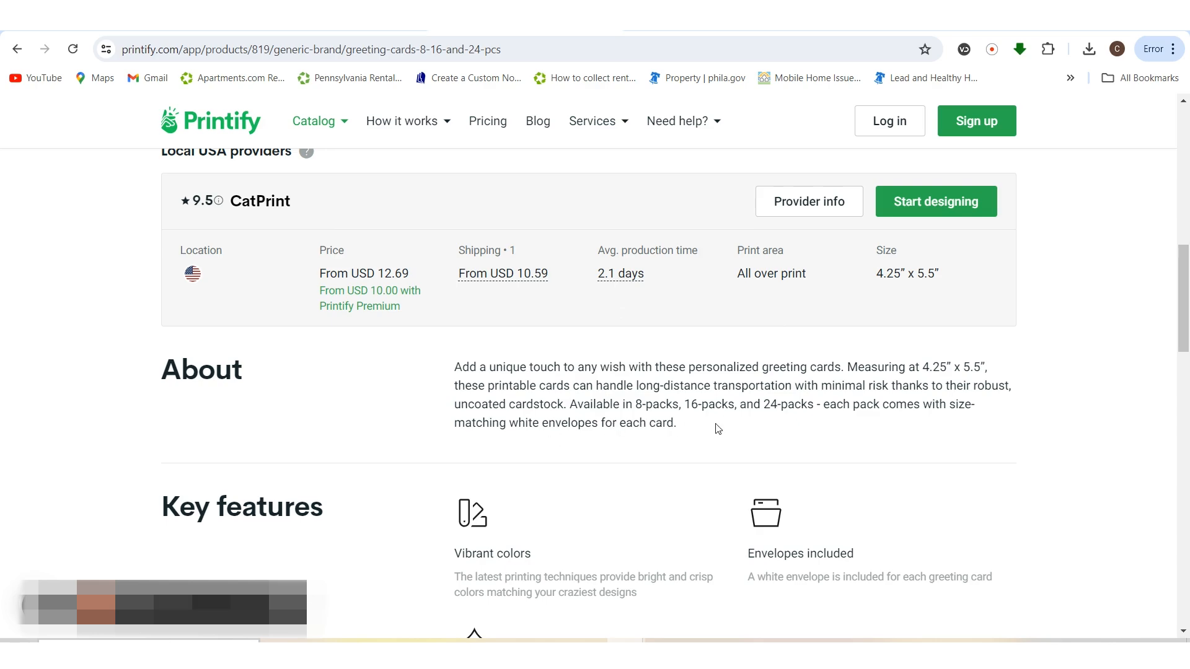
{"action": "scroll", "coordinate": [866, 451], "scroll_direction": "up", "scroll_amount": 3}
{"action": "scroll", "coordinate": [864, 449], "scroll_direction": "up", "scroll_amount": 5}
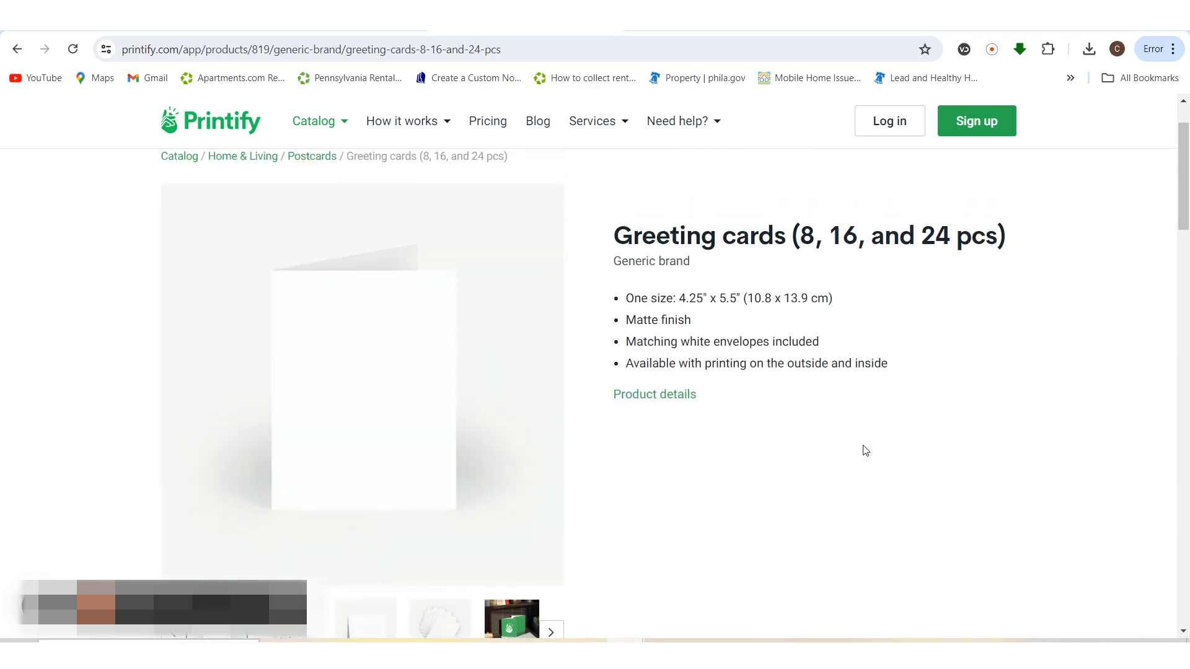
{"action": "scroll", "coordinate": [864, 448], "scroll_direction": "down", "scroll_amount": 5}
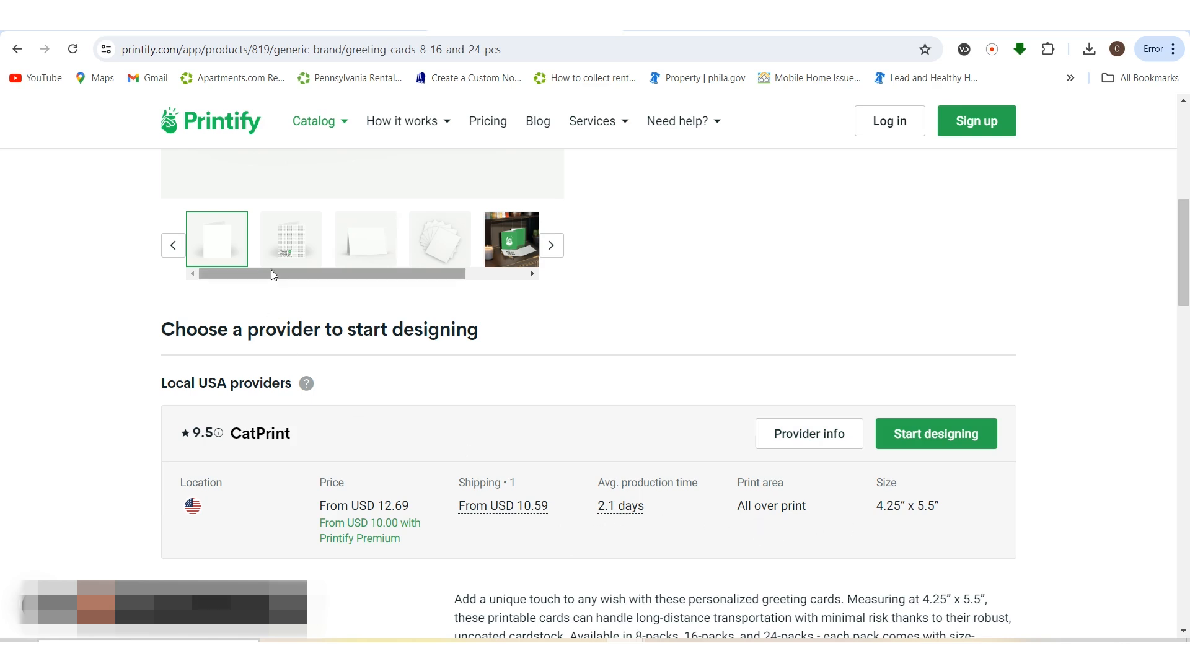
- View the greeting card's preview images one after another, from the sample-design mockup to the lifestyle photo
{"action": "left_click", "coordinate": [285, 254]}
{"action": "scroll", "coordinate": [362, 296], "scroll_direction": "up", "scroll_amount": 4}
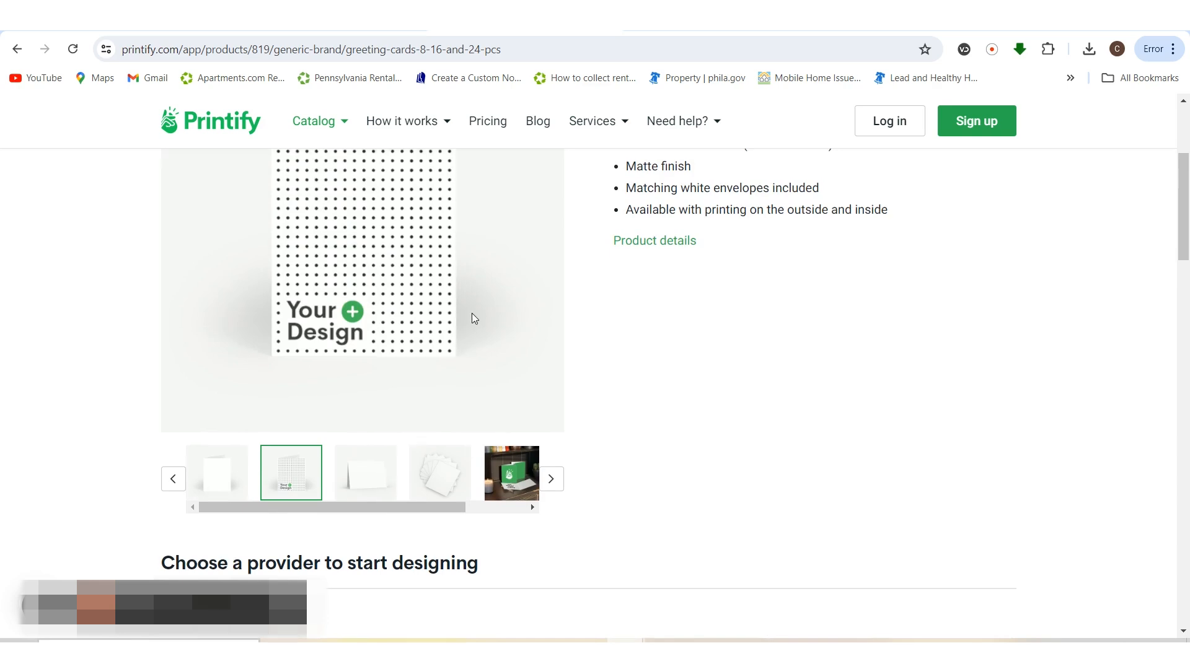
{"action": "scroll", "coordinate": [471, 313], "scroll_direction": "up", "scroll_amount": 1}
{"action": "scroll", "coordinate": [397, 521], "scroll_direction": "down", "scroll_amount": 1}
{"action": "left_click", "coordinate": [379, 492]}
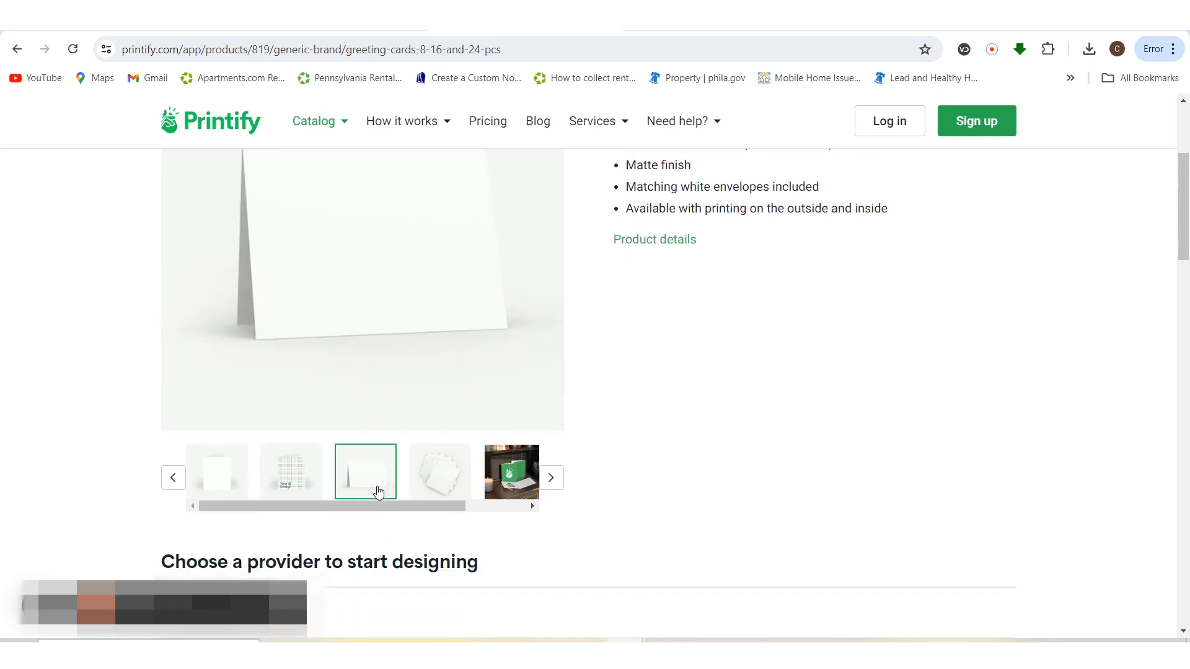
{"action": "left_click", "coordinate": [440, 487]}
{"action": "left_click", "coordinate": [505, 486]}
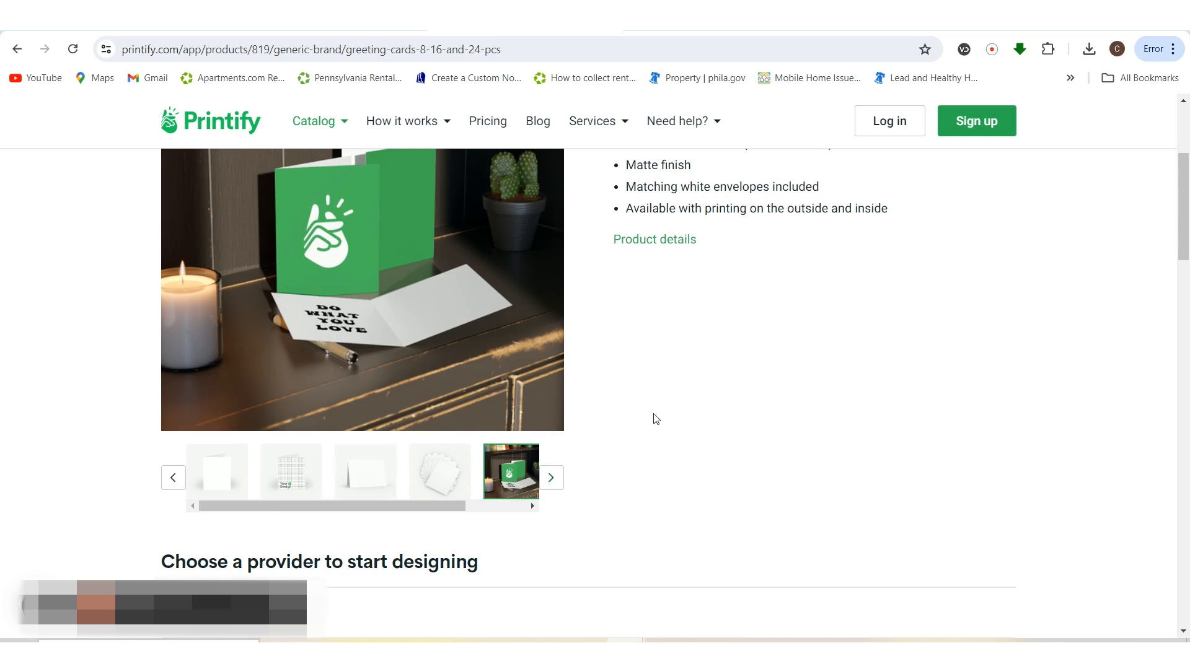
- Highlight the card dimensions 4.25" x 5.5" in the product summary to check them, and clear the selection
{"action": "scroll", "coordinate": [655, 419], "scroll_direction": "up", "scroll_amount": 3}
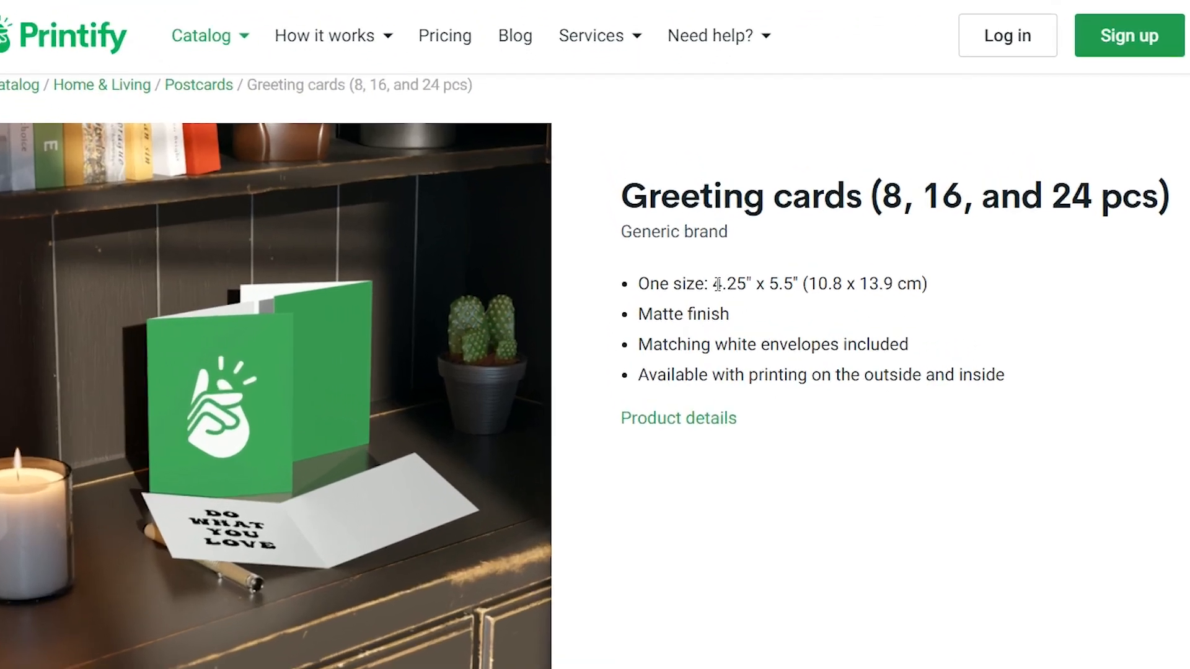
{"action": "left_click_drag", "start_coordinate": [679, 298], "coordinate": [799, 280]}
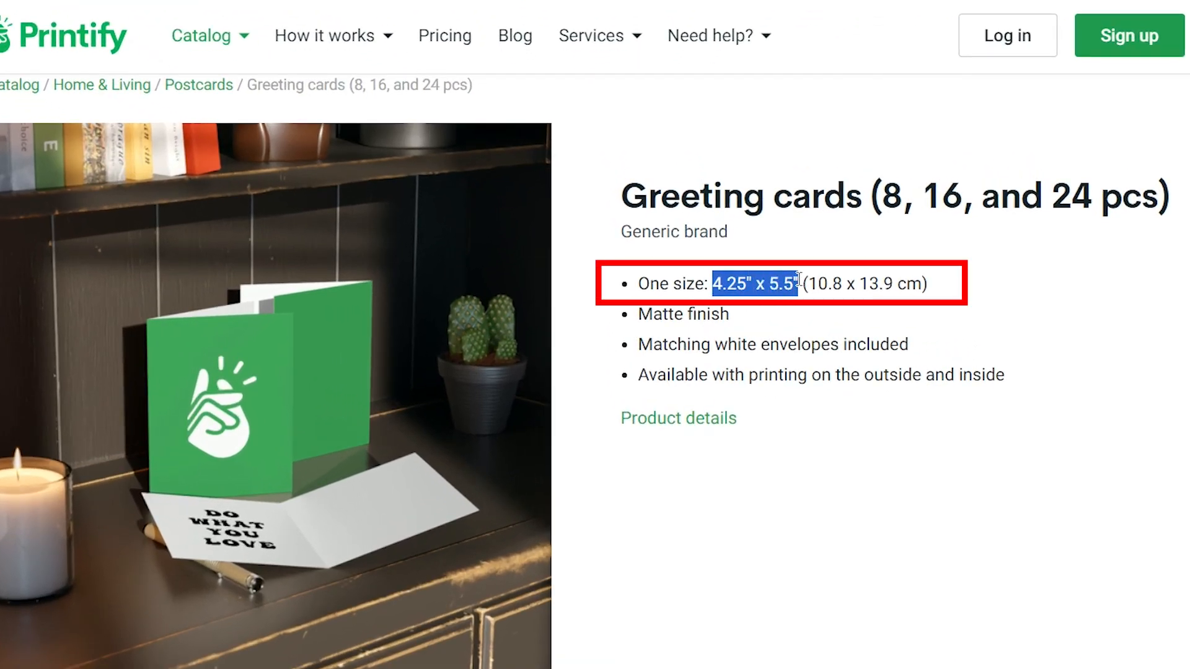
{"action": "left_click", "coordinate": [1070, 468]}
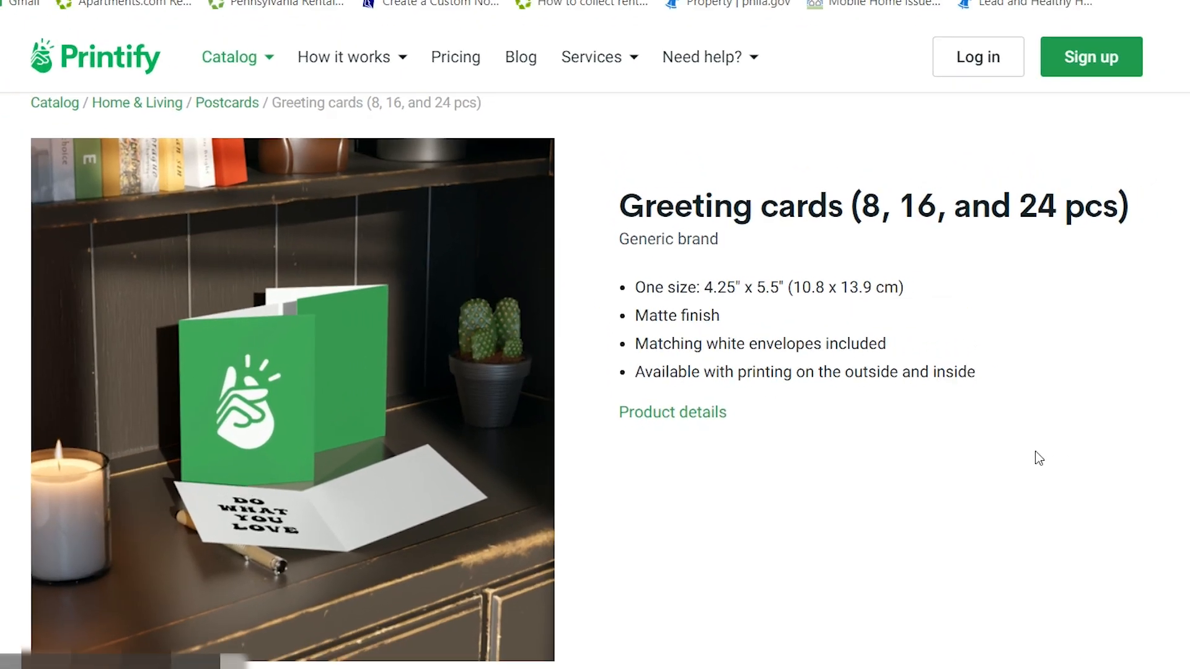
- Review the product's key features, care instructions and size guide, and check CatPrint's rating and location
{"action": "scroll", "coordinate": [1039, 458], "scroll_direction": "down", "scroll_amount": 13}
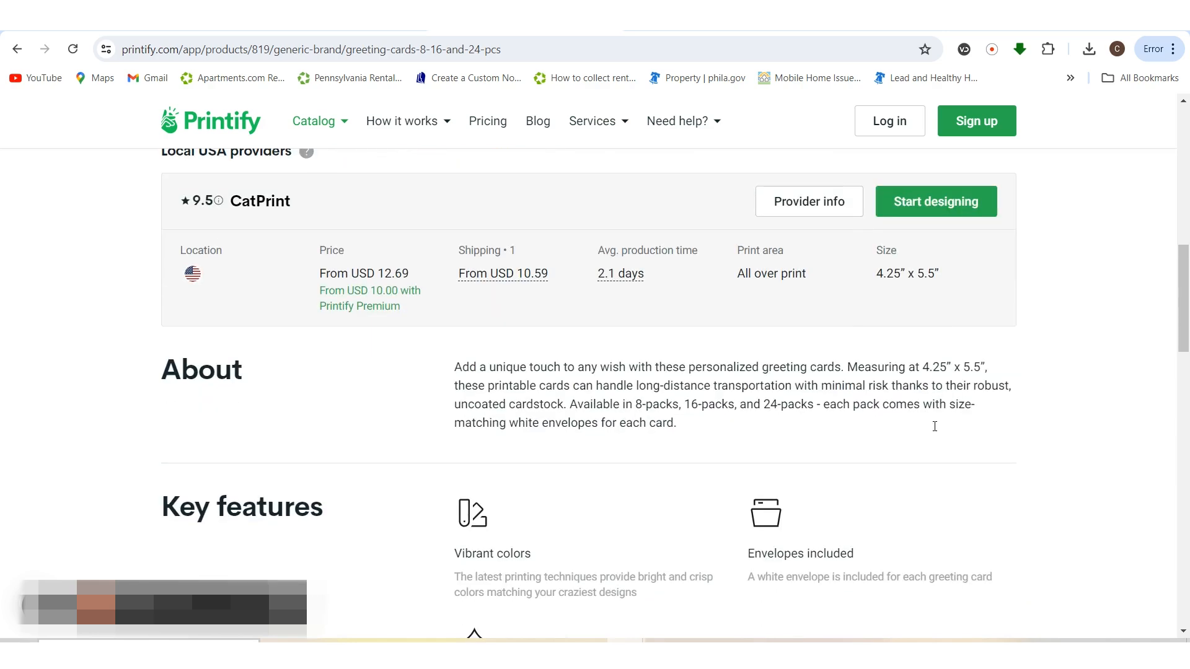
{"action": "scroll", "coordinate": [936, 431], "scroll_direction": "down", "scroll_amount": 6}
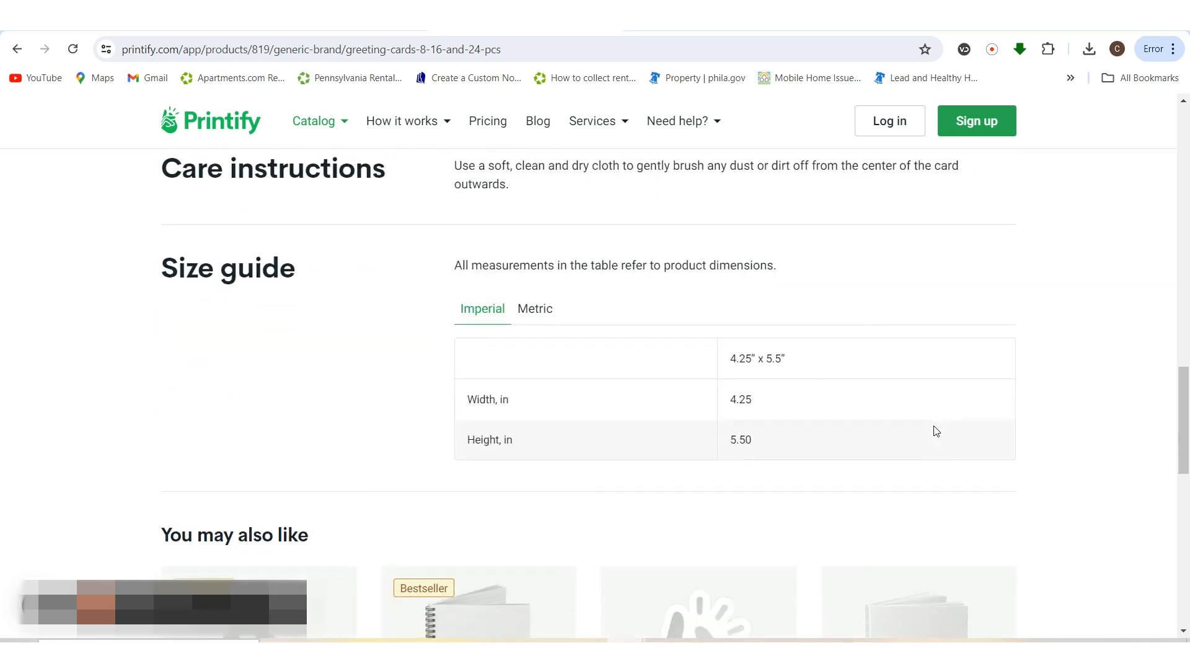
{"action": "scroll", "coordinate": [936, 431], "scroll_direction": "down", "scroll_amount": 6}
{"action": "scroll", "coordinate": [936, 431], "scroll_direction": "up", "scroll_amount": 14}
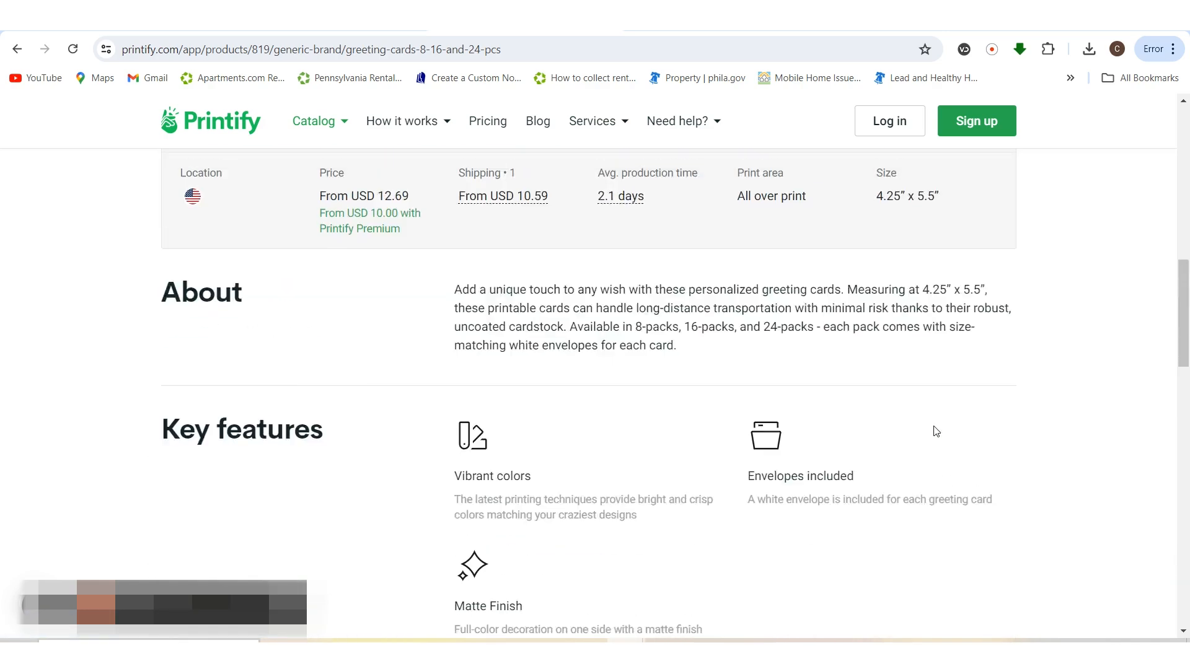
{"action": "scroll", "coordinate": [936, 432], "scroll_direction": "up", "scroll_amount": 2}
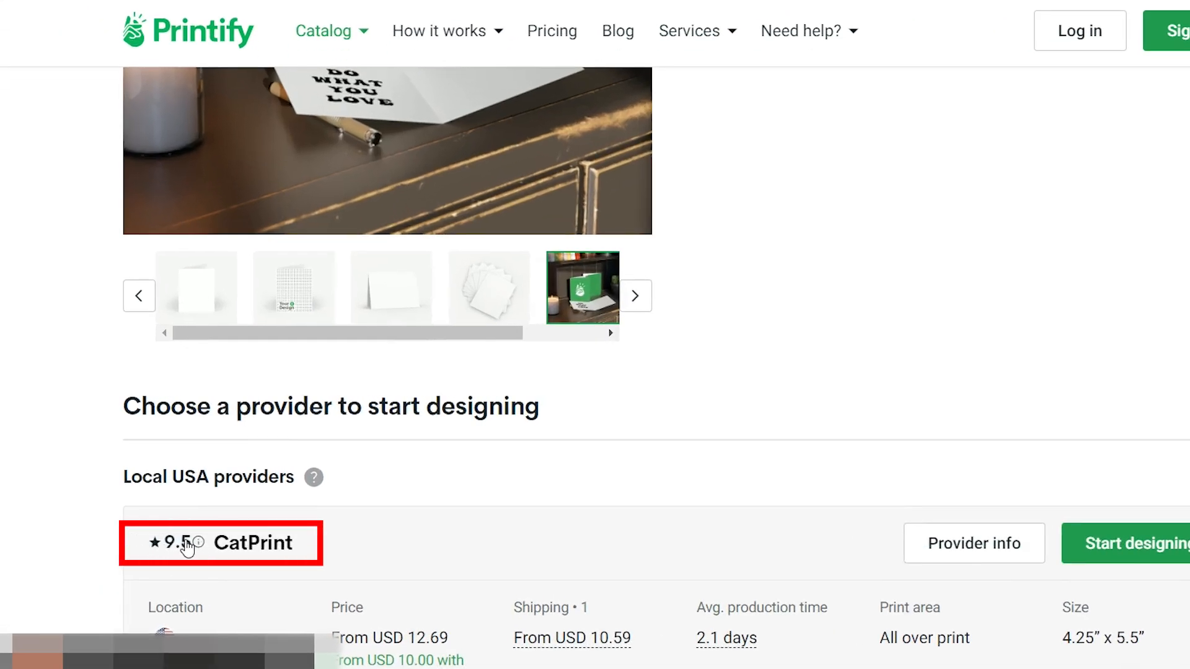
{"action": "scroll", "coordinate": [200, 576], "scroll_direction": "down", "scroll_amount": 2}
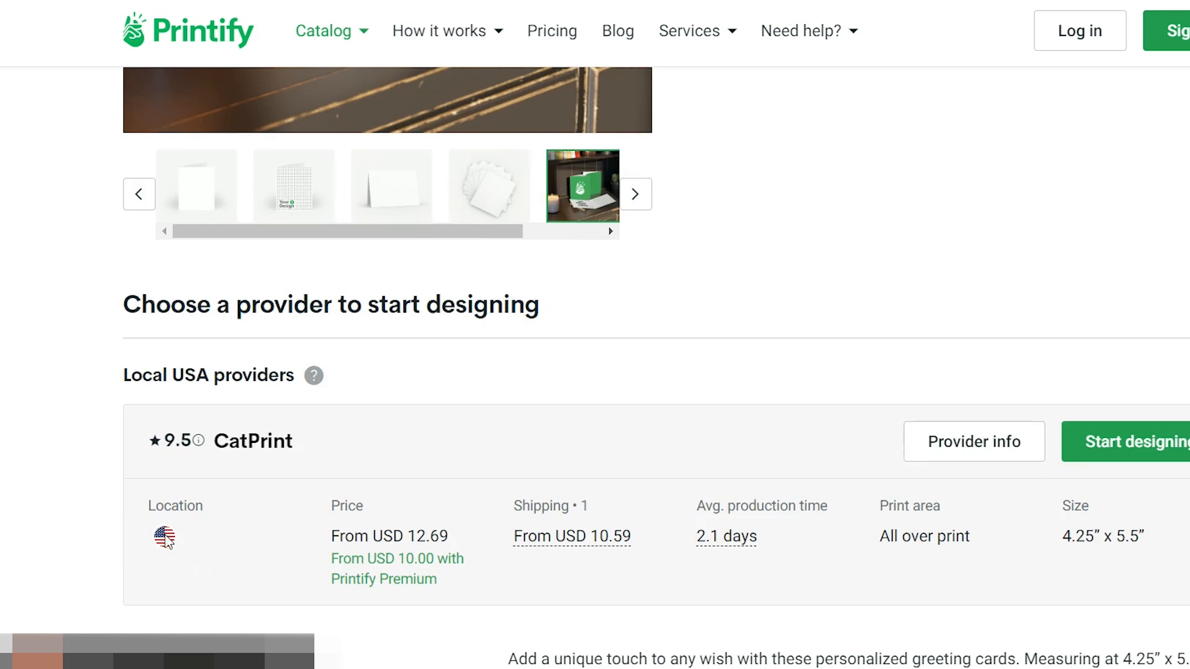
{"action": "mouse_move", "coordinate": [162, 540]}
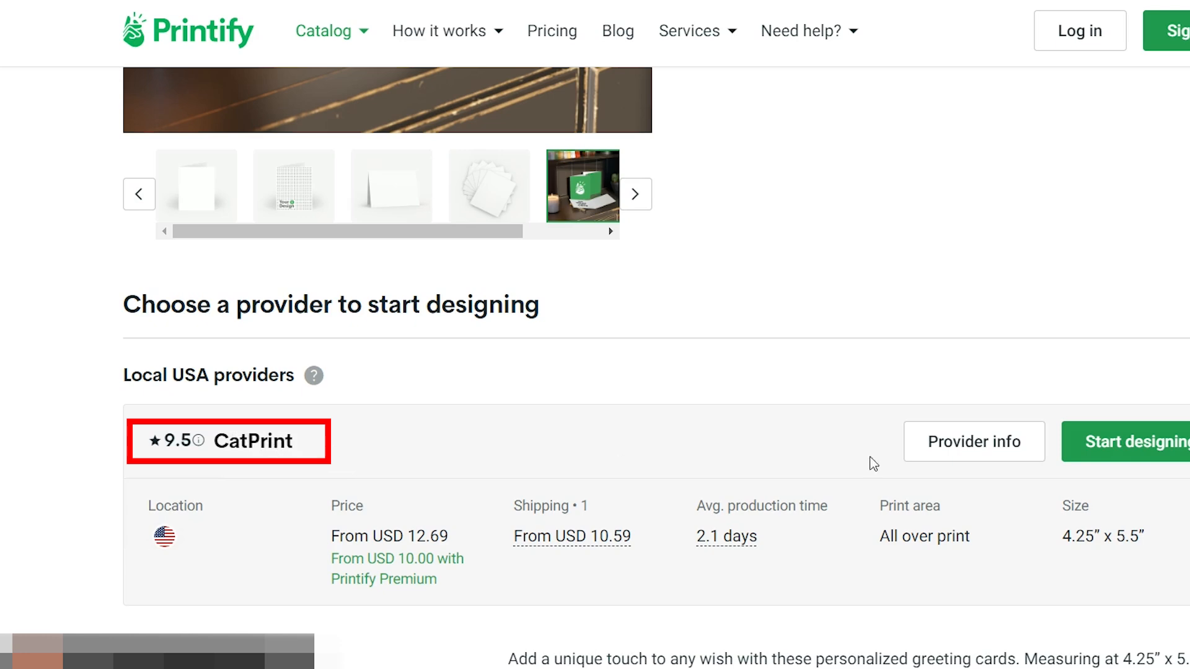
- Start designing the greeting card with CatPrint, and close the product information and the variants and layers panels
{"action": "scroll", "coordinate": [1126, 341], "scroll_direction": "up", "scroll_amount": 4}
{"action": "scroll", "coordinate": [935, 305], "scroll_direction": "down", "scroll_amount": 2}
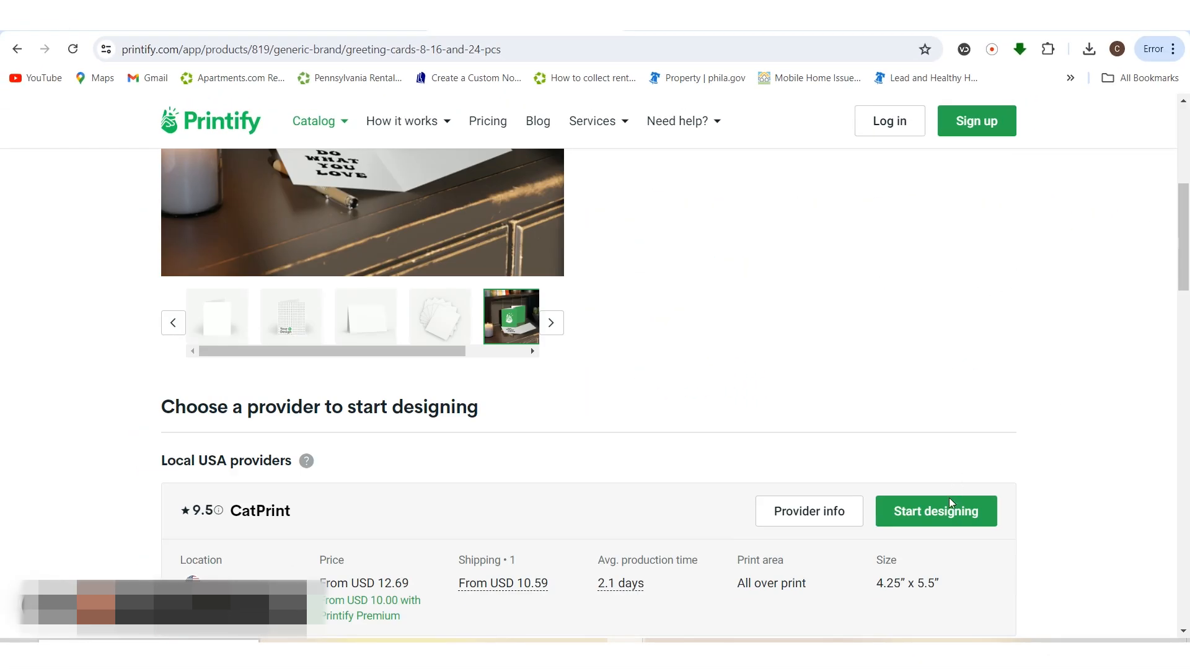
{"action": "left_click", "coordinate": [944, 525]}
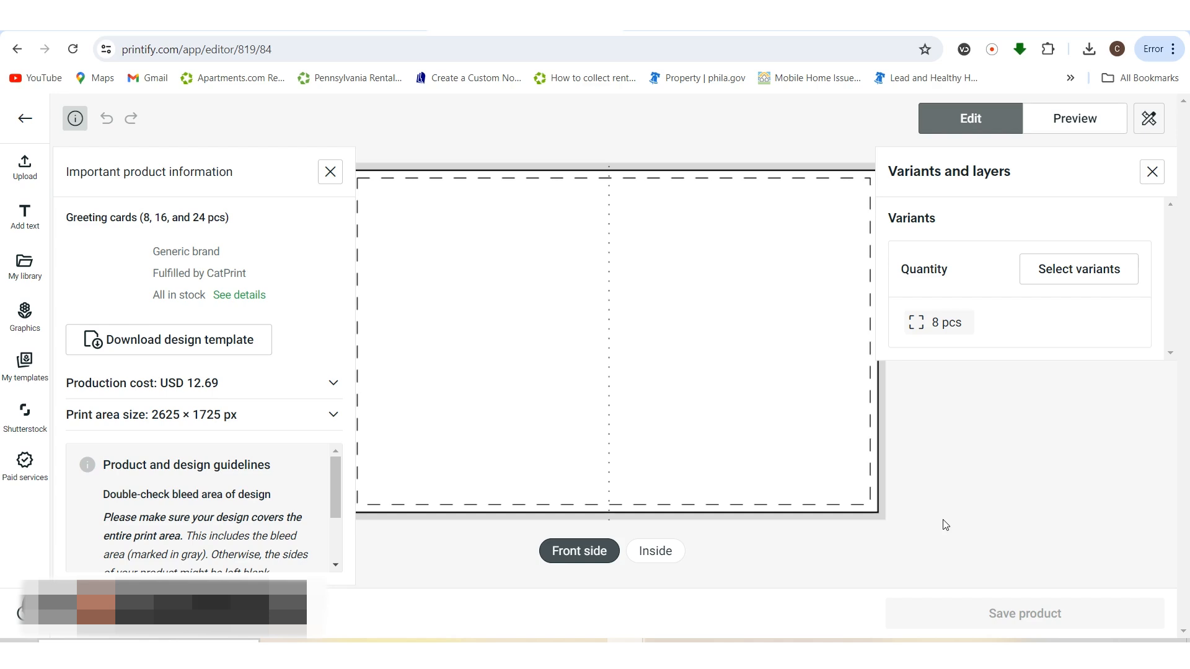
{"action": "left_click", "coordinate": [330, 172]}
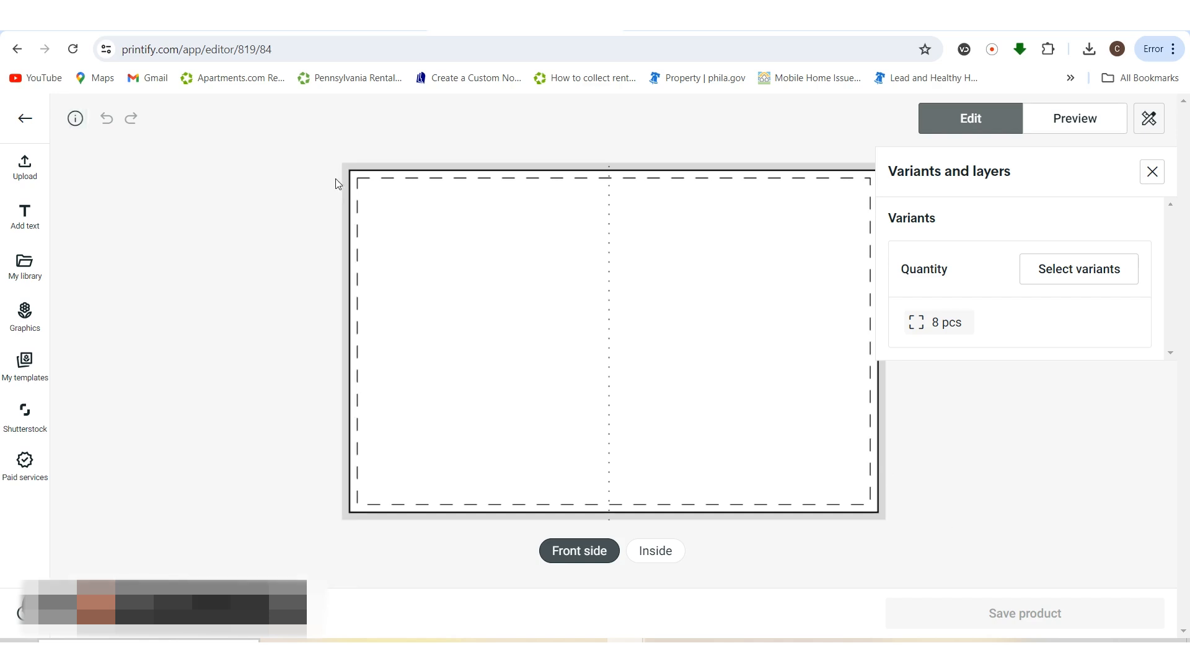
{"action": "left_click", "coordinate": [1153, 175]}
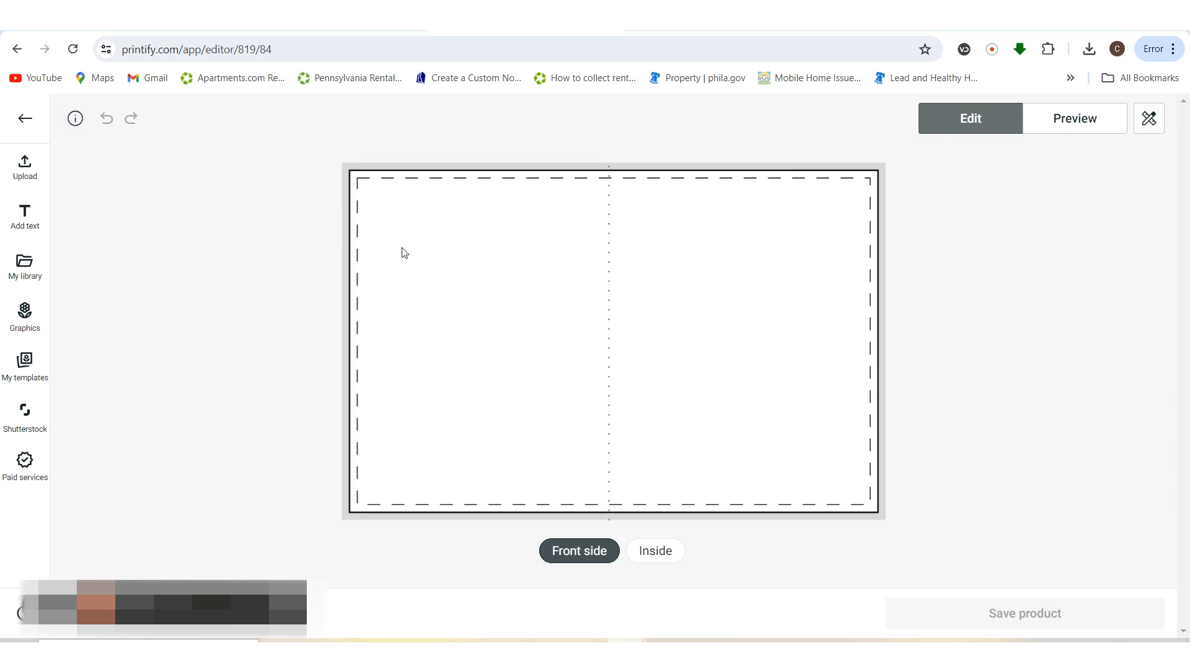
- Read the product and design guidelines about the bleed and safe areas in the important product information
{"action": "left_click", "coordinate": [75, 119]}
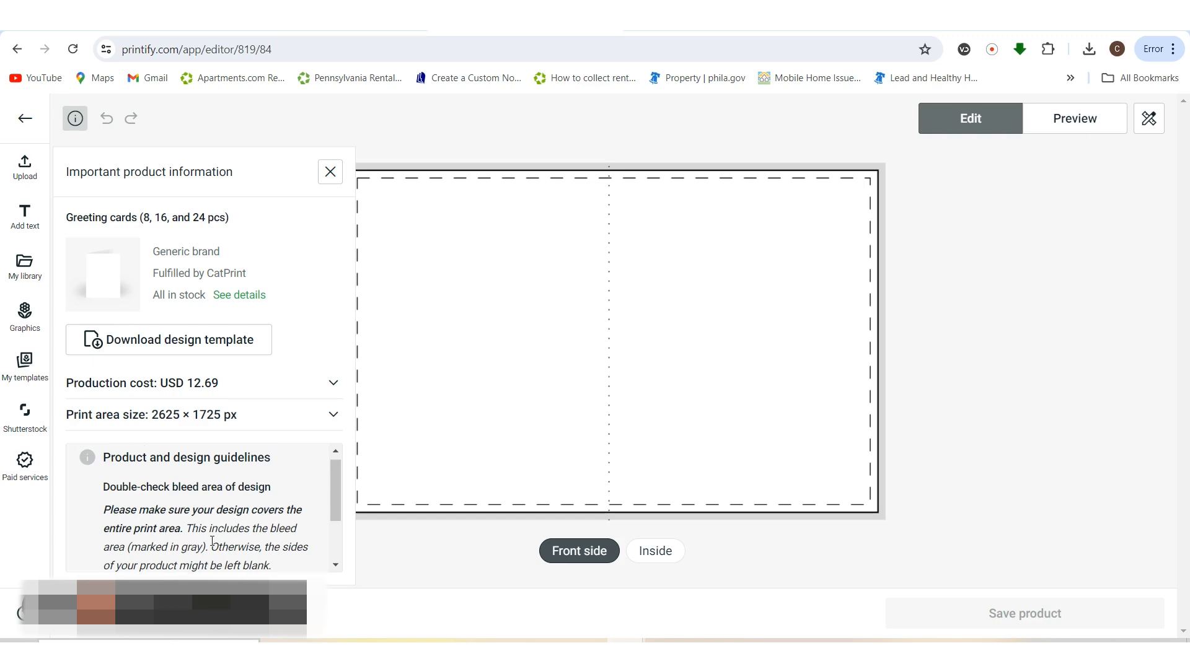
{"action": "scroll", "coordinate": [282, 544], "scroll_direction": "down", "scroll_amount": 3}
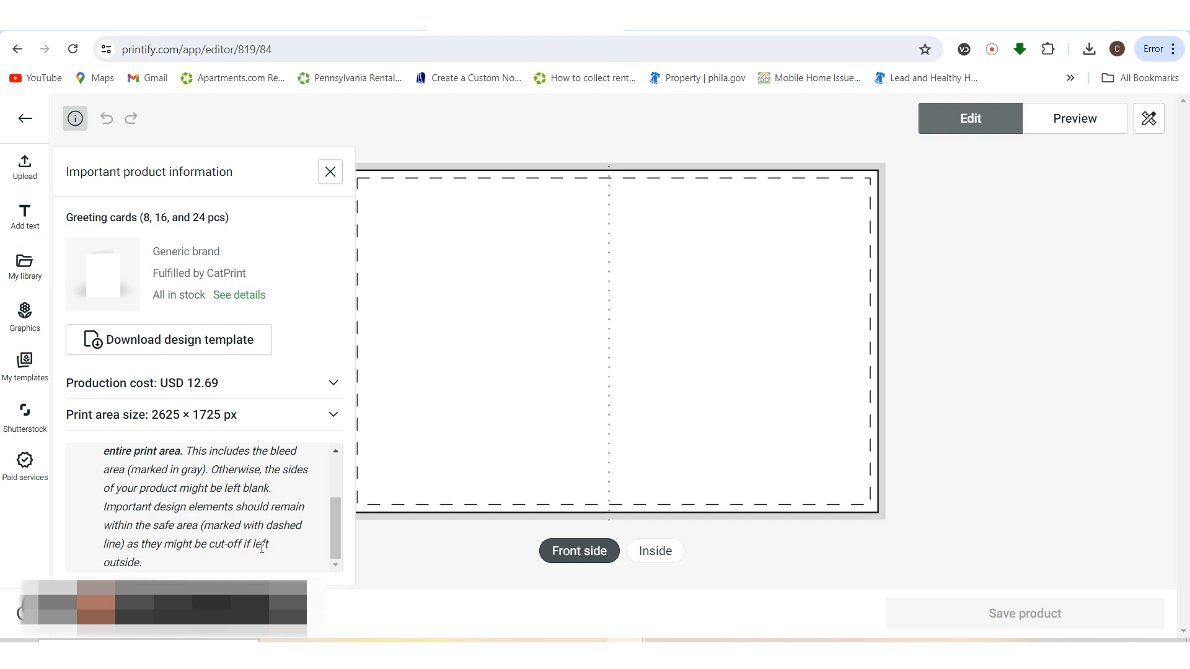
{"action": "scroll", "coordinate": [262, 547], "scroll_direction": "up", "scroll_amount": 2}
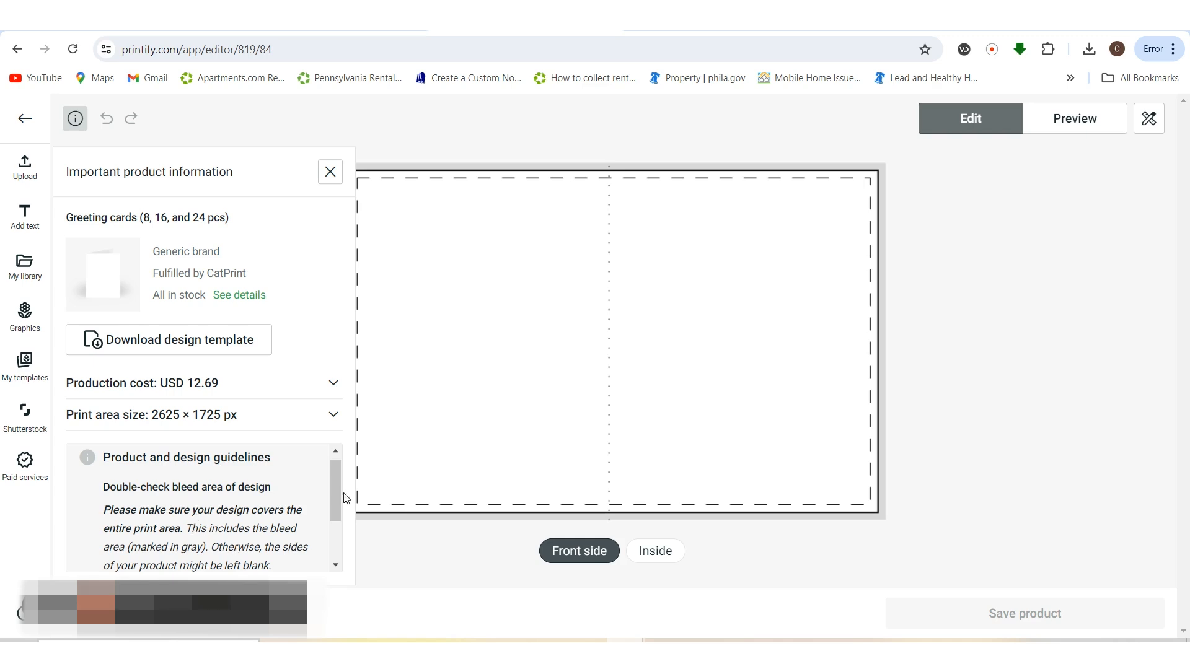
{"action": "left_click", "coordinate": [330, 172]}
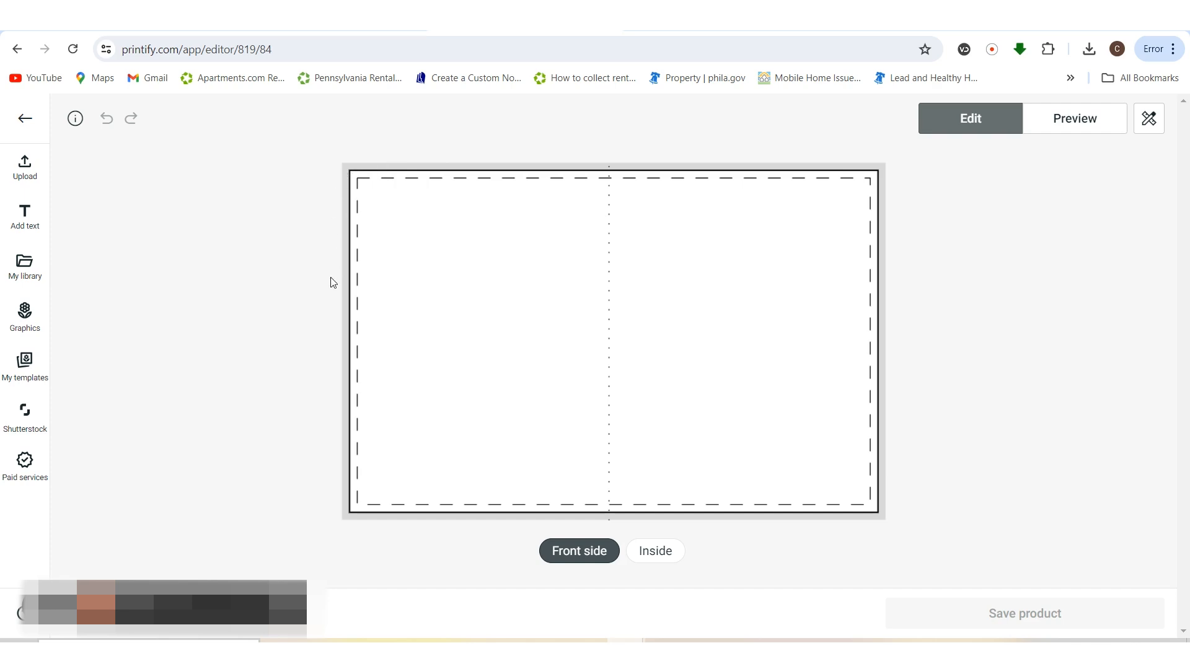
{"action": "left_click", "coordinate": [72, 121]}
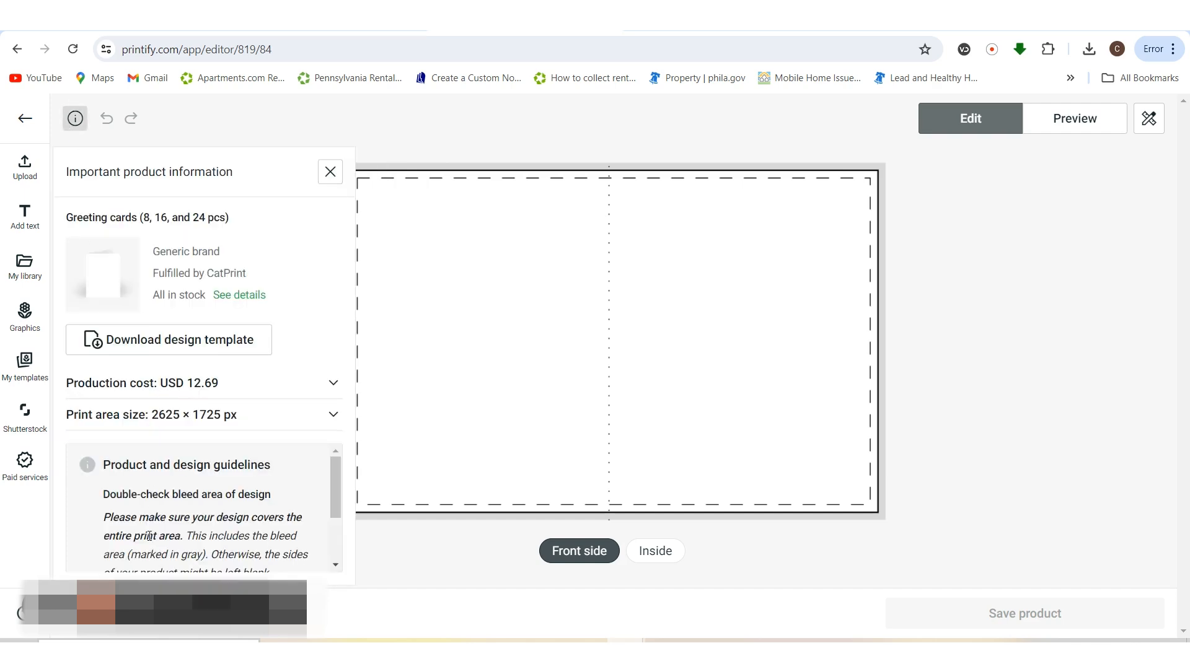
- Read the rest of the guidelines about keeping important elements inside the dashed safe area, and close the product information
{"action": "scroll", "coordinate": [149, 536], "scroll_direction": "down", "scroll_amount": 1}
{"action": "scroll", "coordinate": [153, 514], "scroll_direction": "up", "scroll_amount": 1}
{"action": "scroll", "coordinate": [184, 542], "scroll_direction": "down", "scroll_amount": 1}
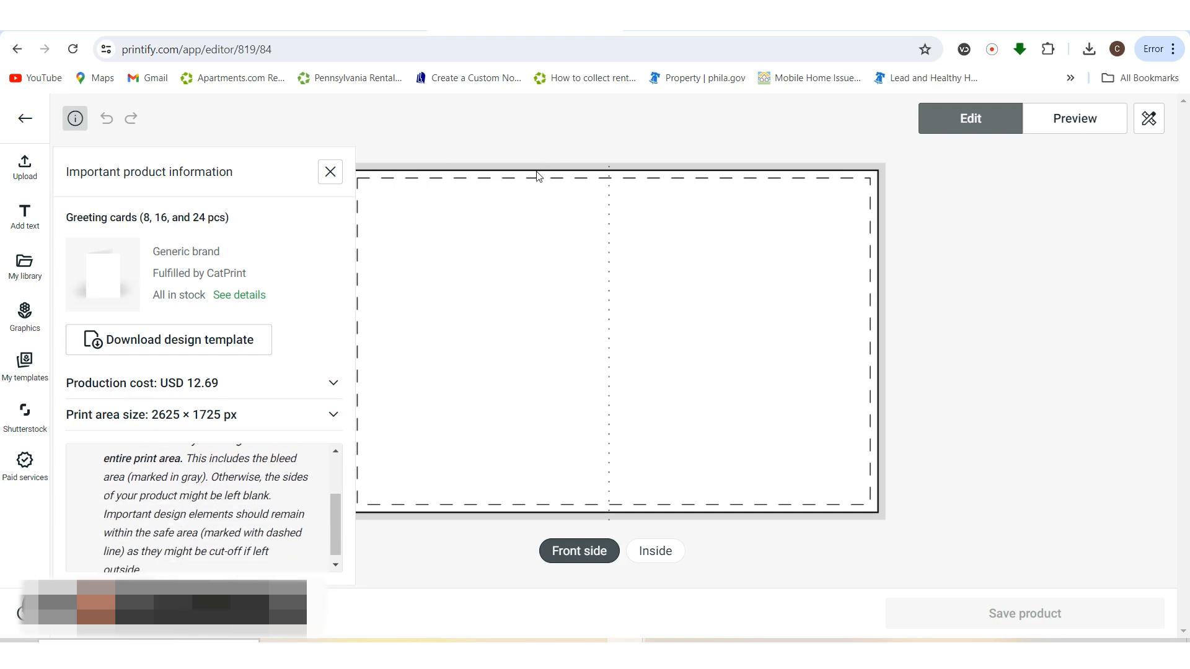
{"action": "left_click", "coordinate": [329, 171]}
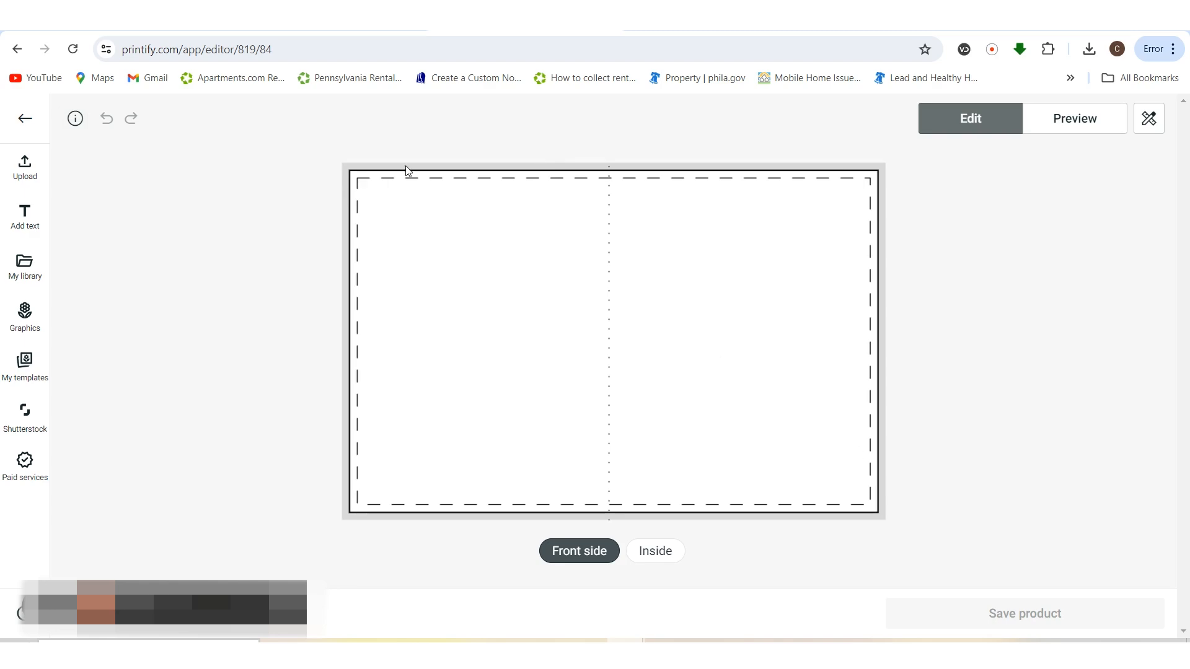
- Switch to the Happy Birthday design in Canva, examine the finished back and front cover on page 5, and return to Printify
{"action": "left_click", "coordinate": [156, 20]}
{"action": "scroll", "coordinate": [654, 329], "scroll_direction": "up", "scroll_amount": 1}
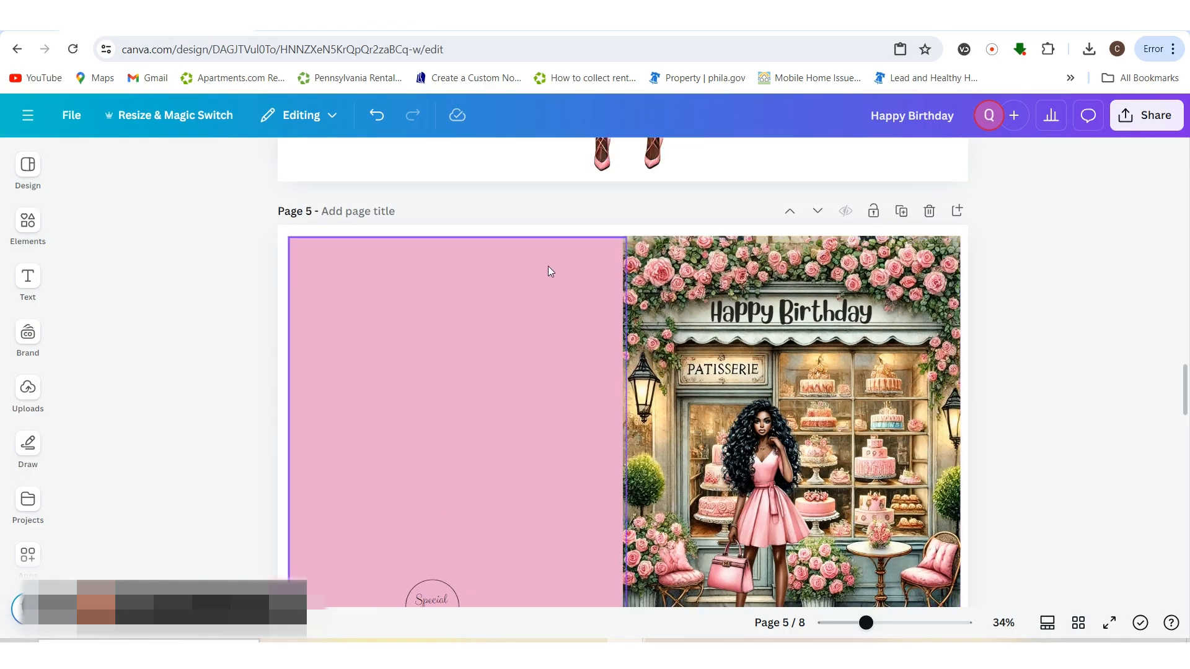
{"action": "scroll", "coordinate": [774, 341], "scroll_direction": "down", "scroll_amount": 3}
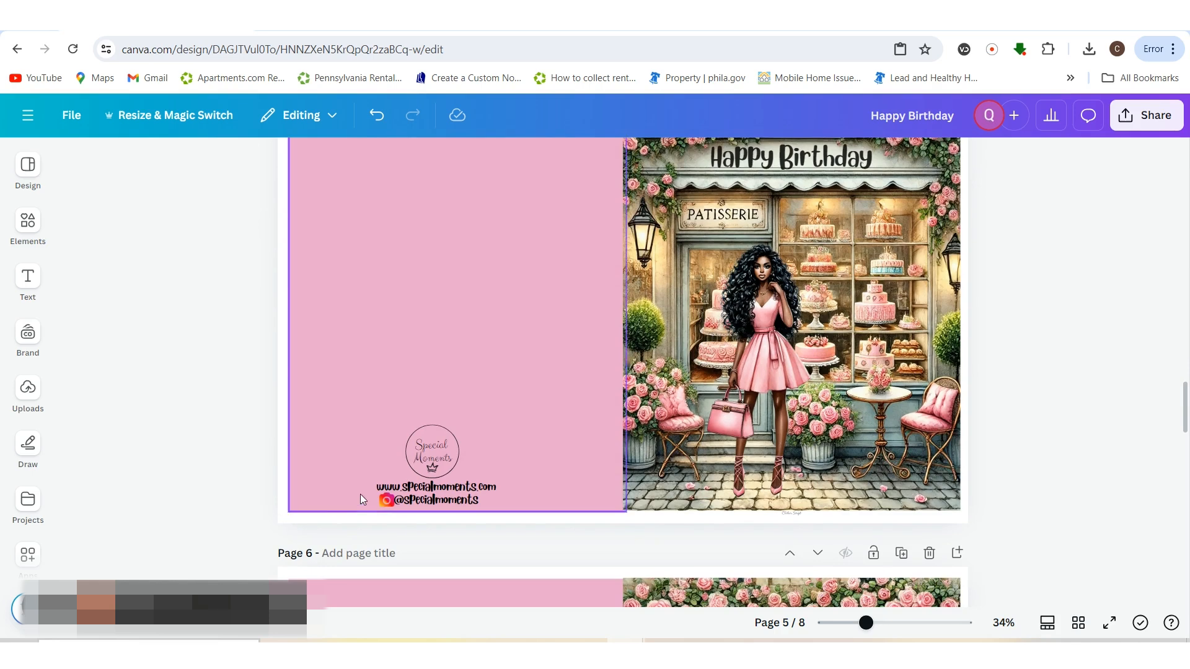
{"action": "scroll", "coordinate": [614, 411], "scroll_direction": "up", "scroll_amount": 3}
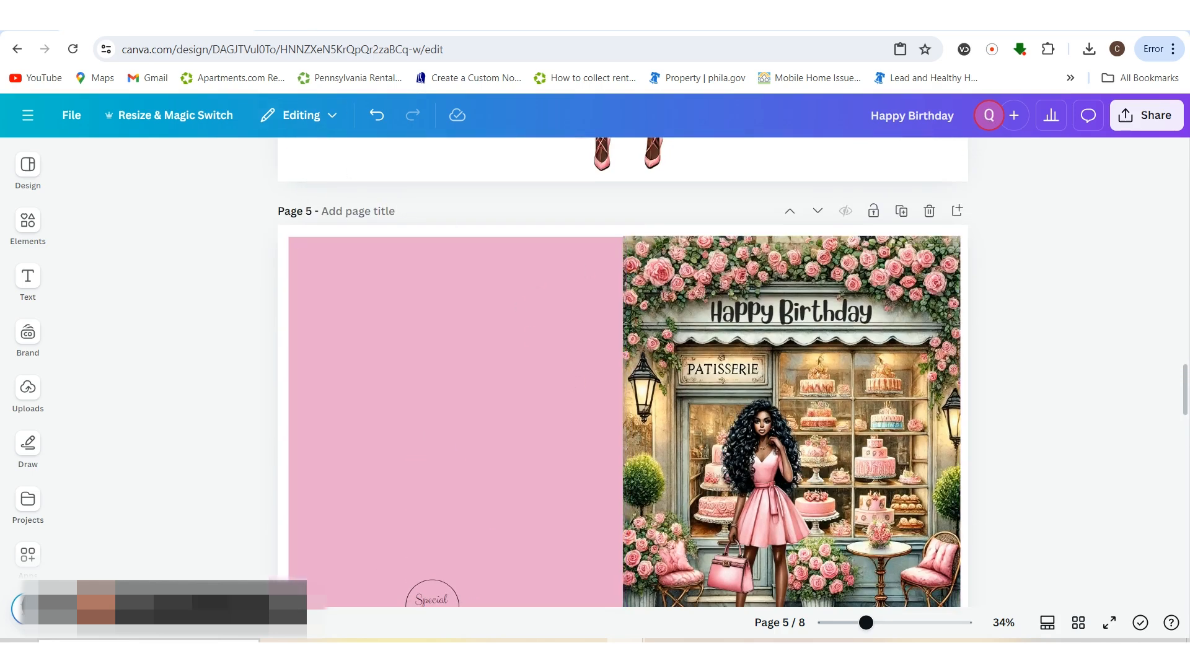
{"action": "left_click", "coordinate": [341, 30]}
{"action": "left_click", "coordinate": [551, 29]}
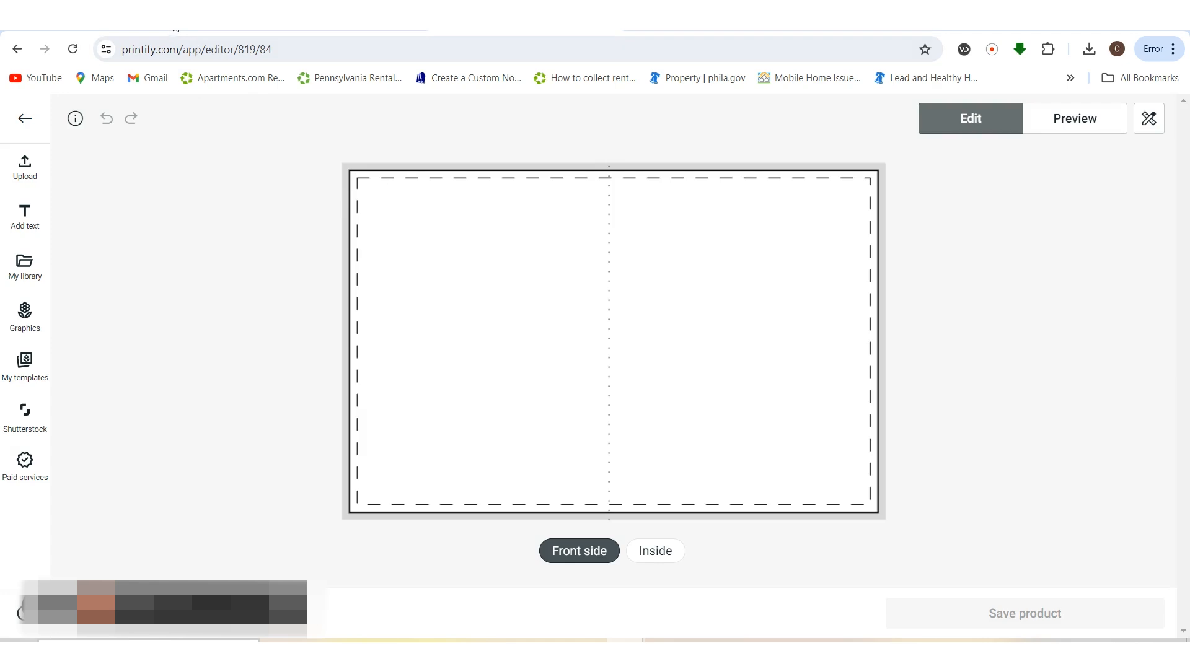
- Capture the card's front side template, including the gray bleed border, with the Snipping Tool
{"action": "mouse_move", "coordinate": [208, 30]}
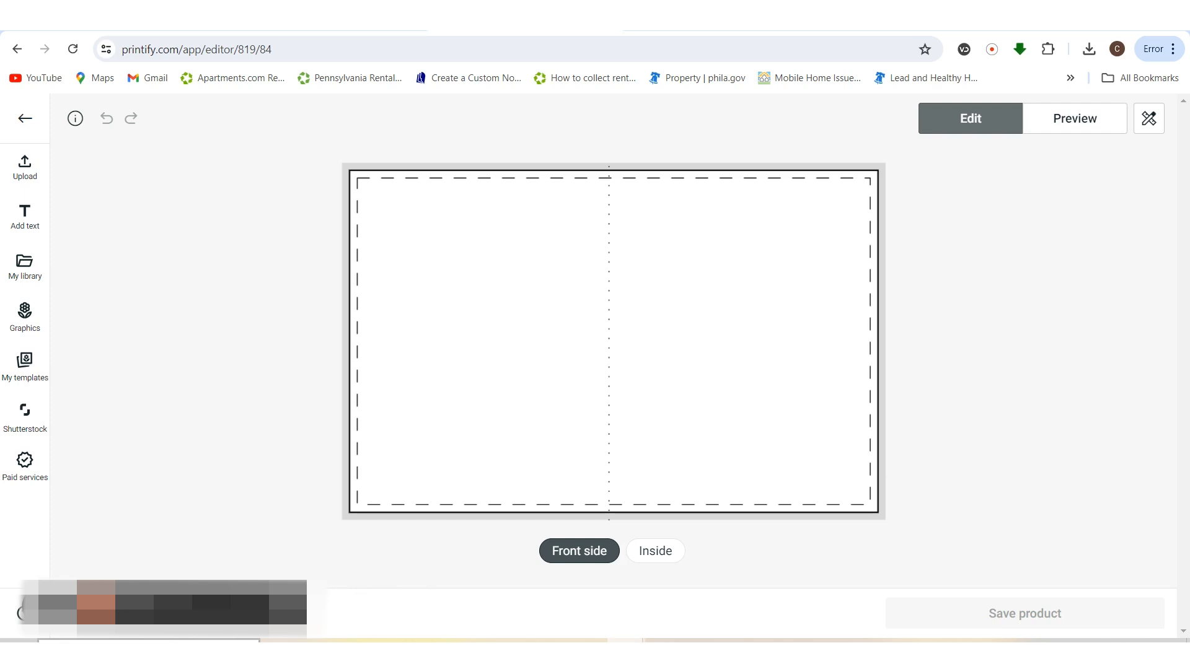
{"action": "left_click", "coordinate": [149, 640]}
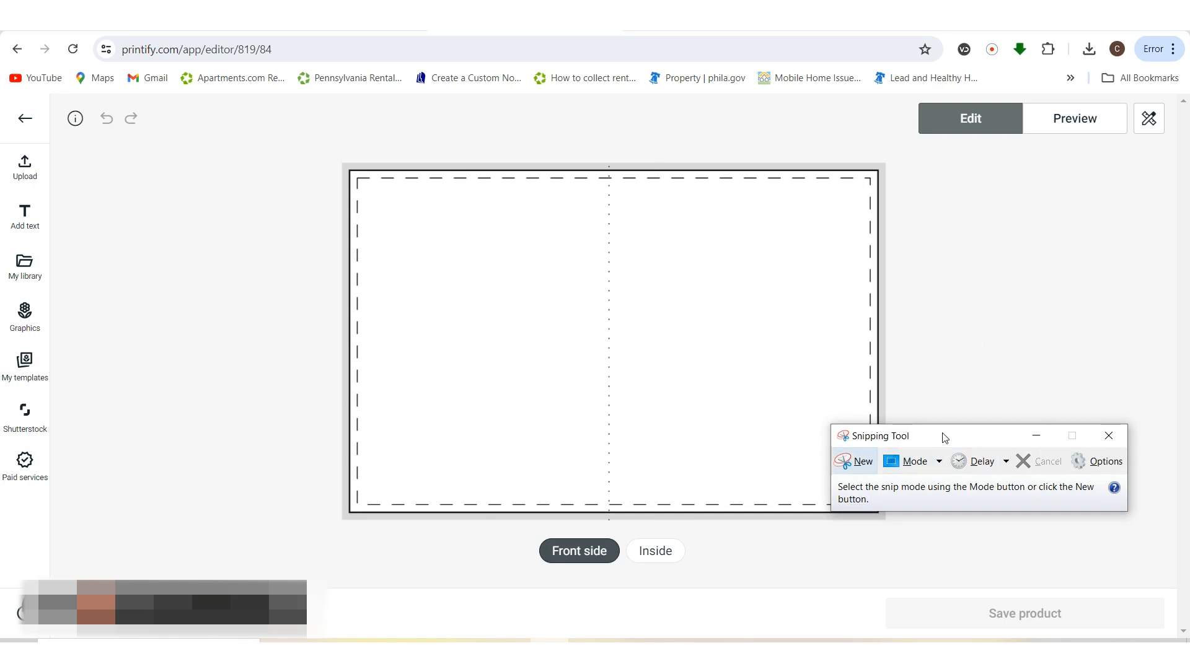
{"action": "left_click_drag", "start_coordinate": [946, 439], "coordinate": [1019, 490]}
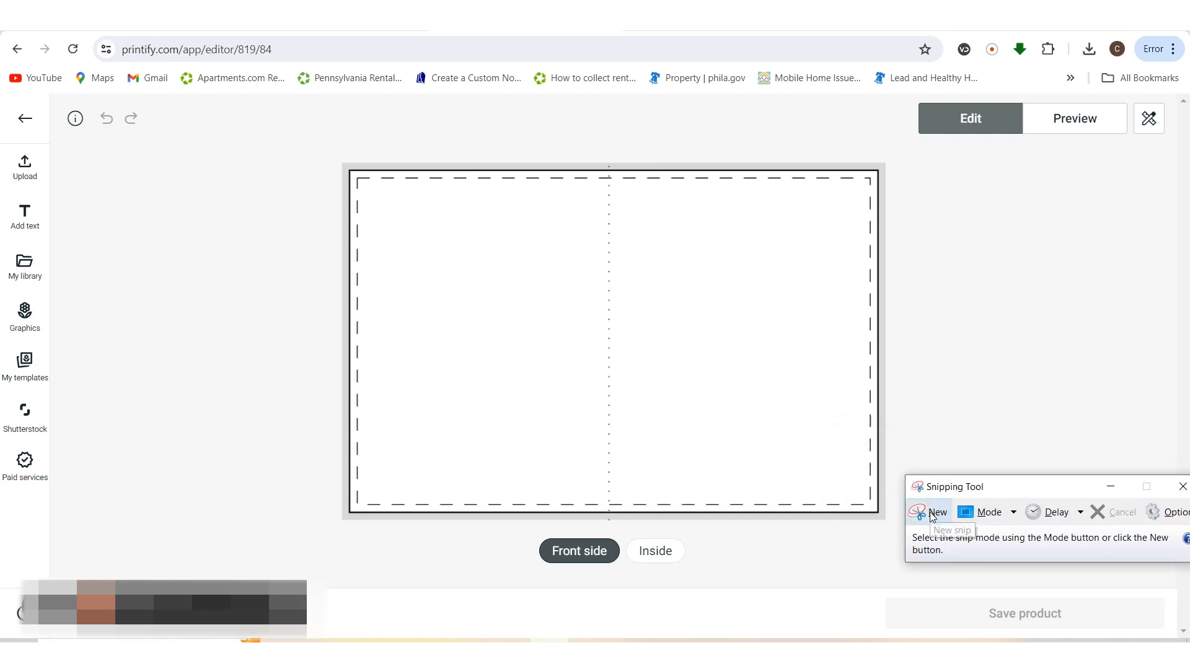
{"action": "left_click", "coordinate": [933, 517]}
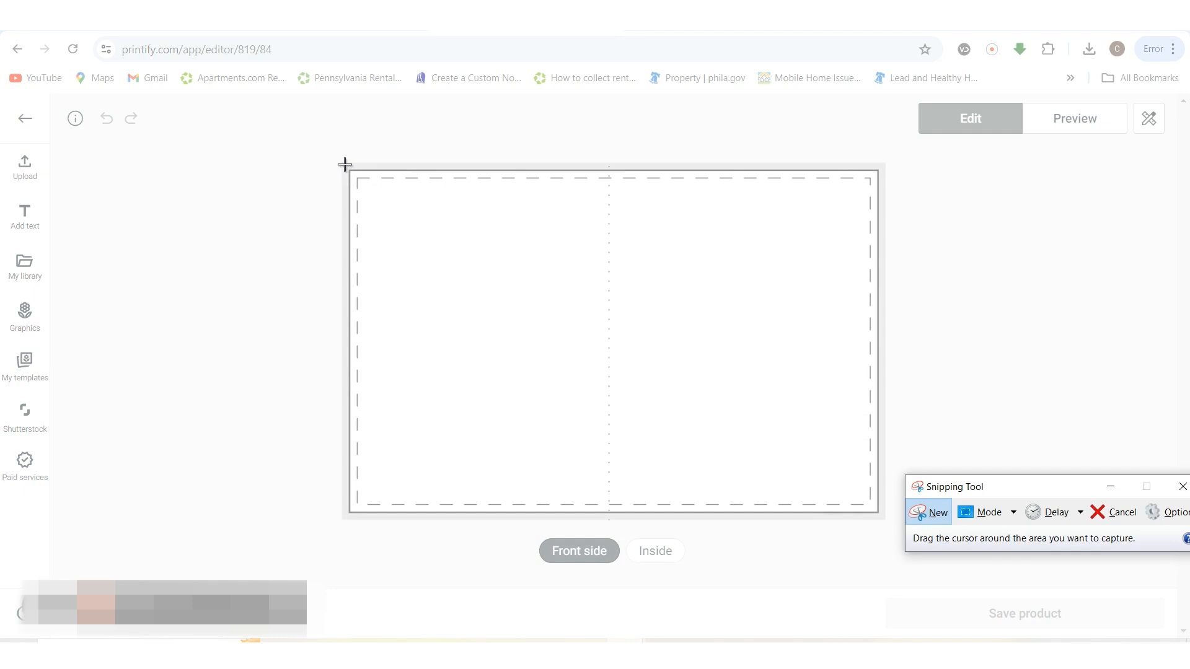
{"action": "left_click_drag", "start_coordinate": [344, 165], "coordinate": [890, 520]}
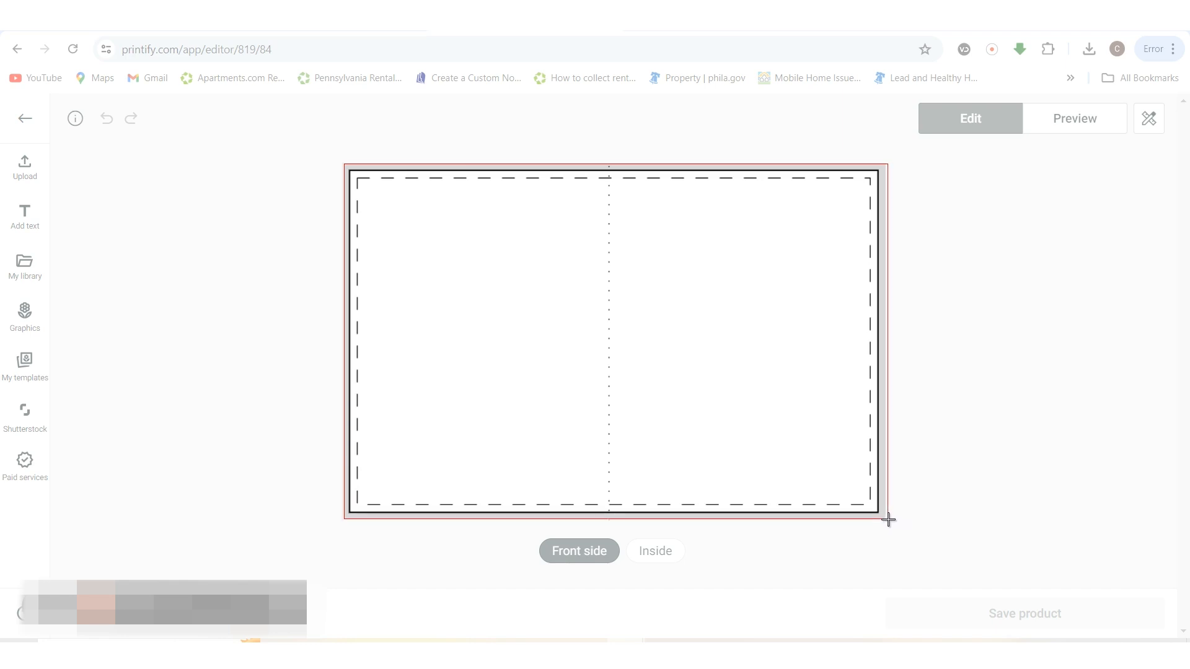
{"action": "left_click_drag", "start_coordinate": [889, 520], "coordinate": [888, 519]}
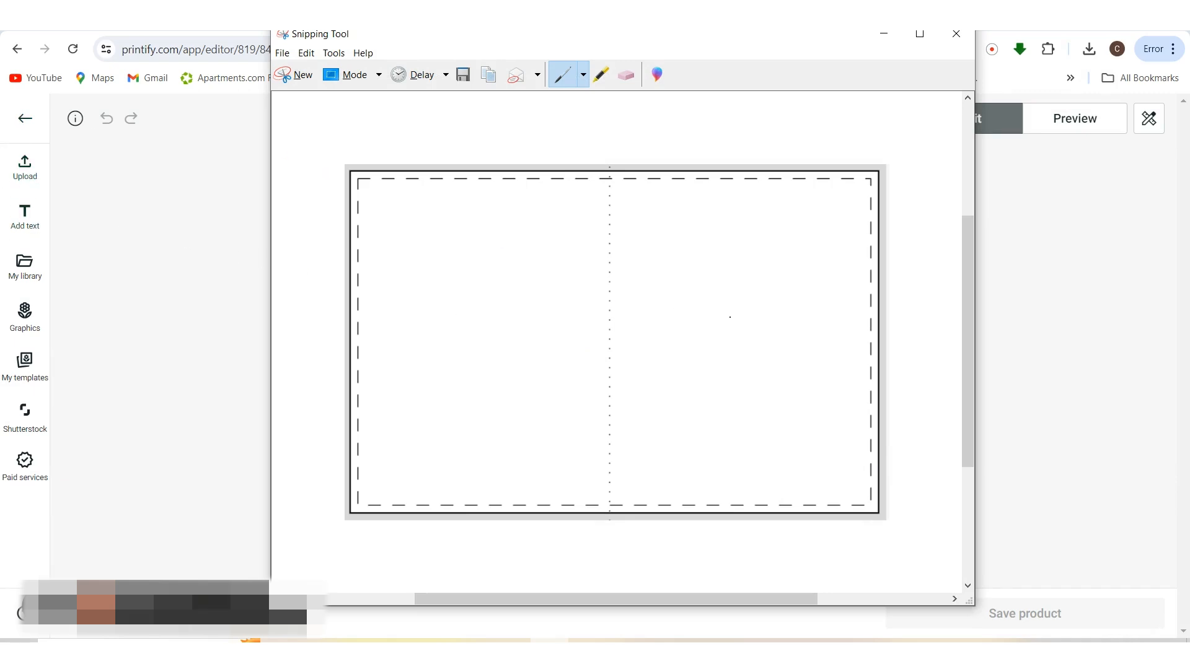
- Open the save dialog for the captured template, cancel it, and close the Snipping Tool without saving
{"action": "left_click", "coordinate": [282, 53]}
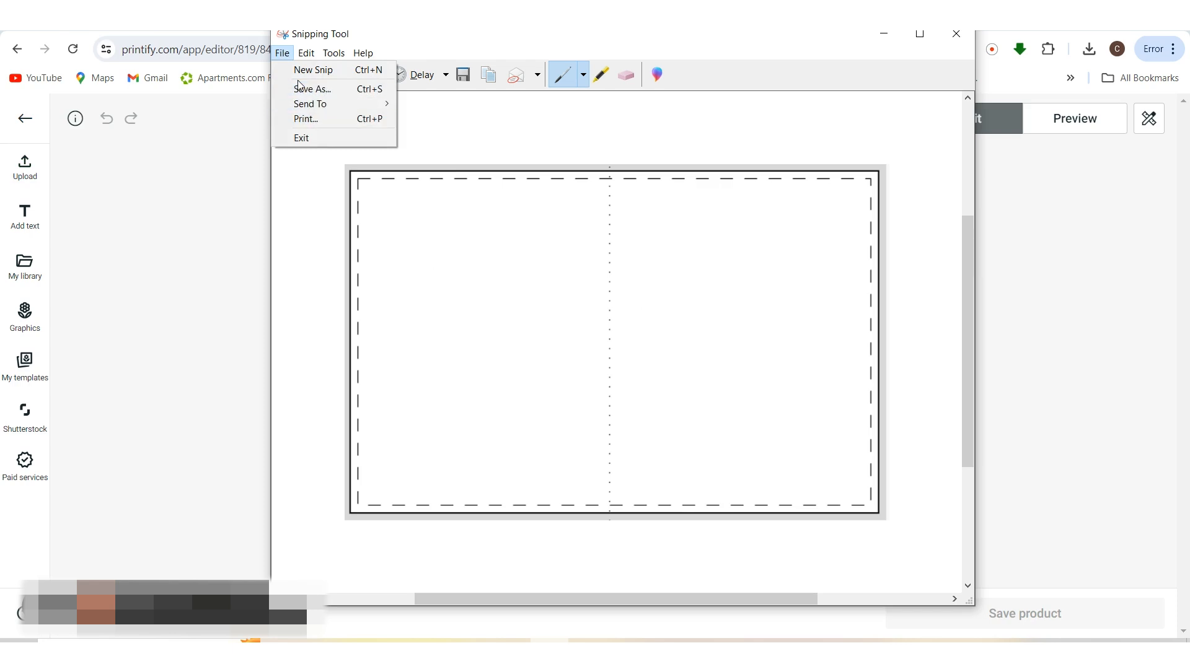
{"action": "left_click", "coordinate": [299, 88]}
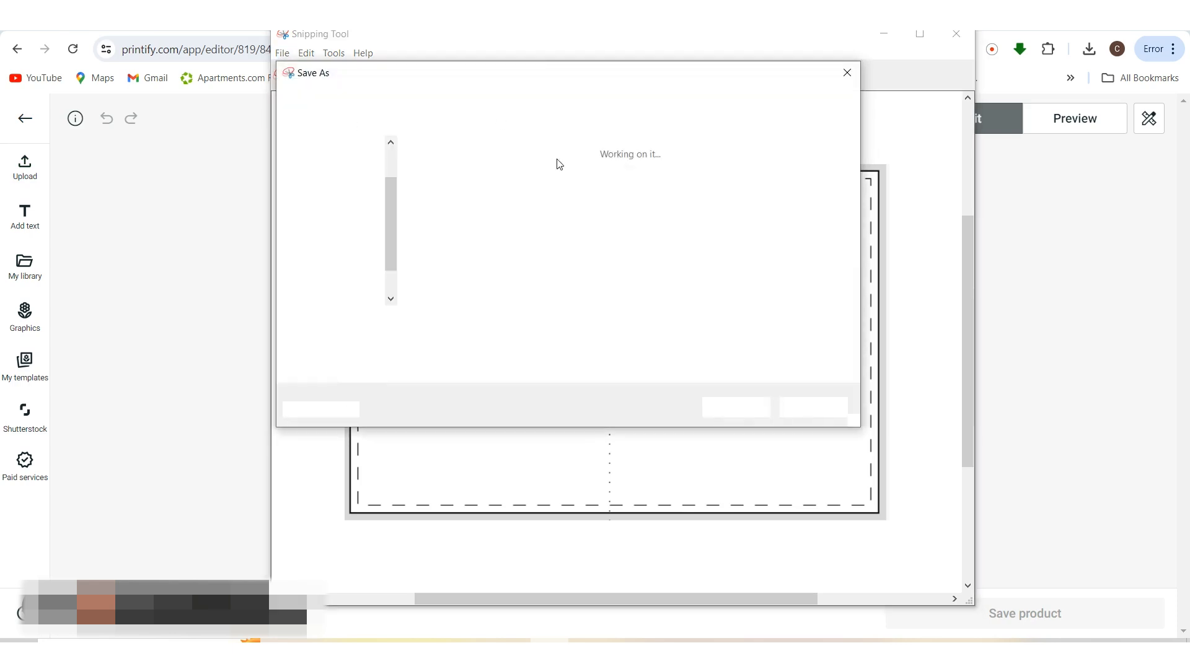
{"action": "left_click", "coordinate": [847, 72]}
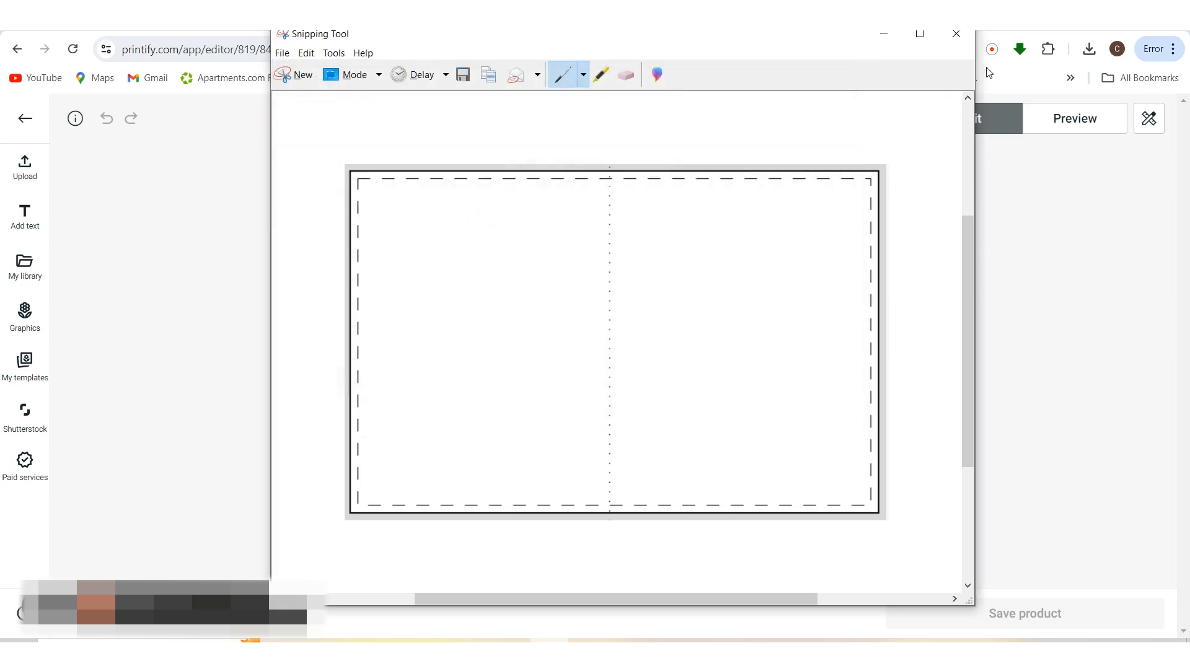
{"action": "left_click", "coordinate": [960, 41]}
{"action": "left_click", "coordinate": [680, 335]}
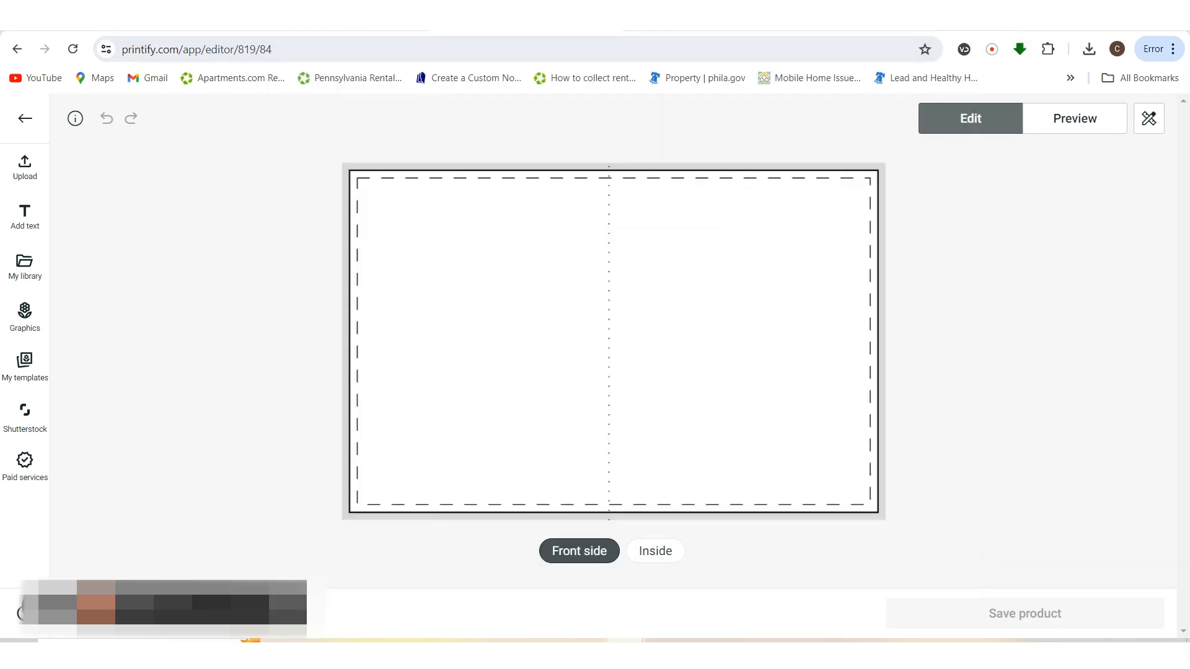
- Open the Canva home page in a new browser tab and show the recent designs as a list
{"action": "key", "text": "ctrl+t"}
{"action": "type", "text": "cz"}
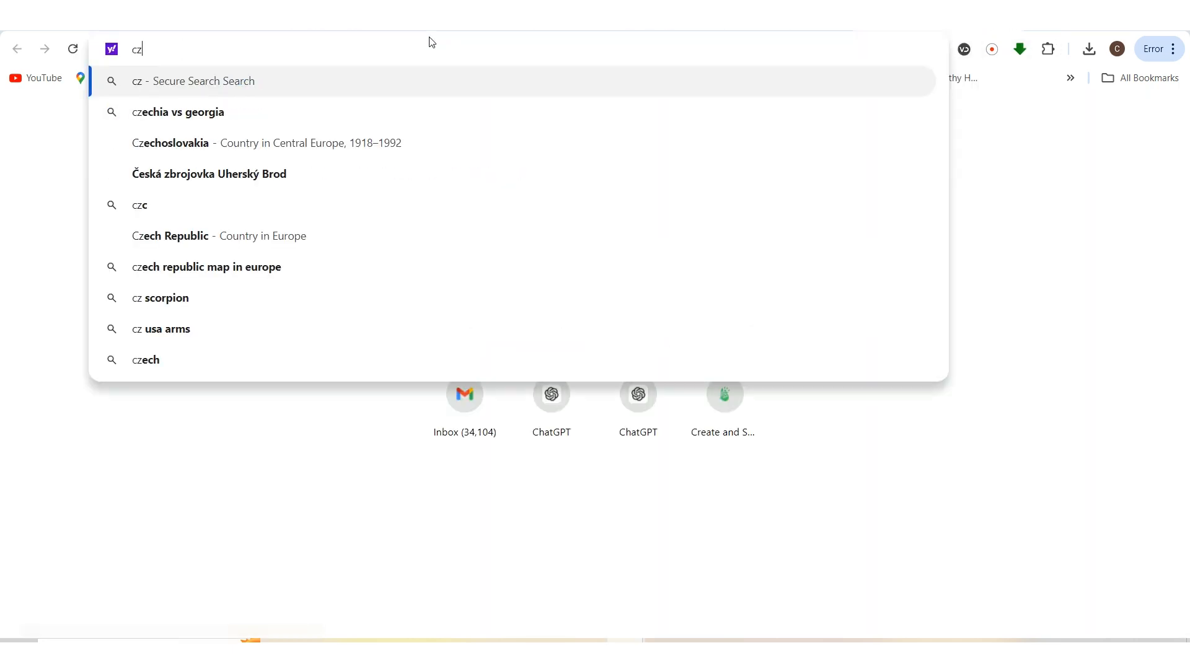
{"action": "key", "text": "BackSpace"}
{"action": "type", "text": "a"}
{"action": "key", "text": "Return"}
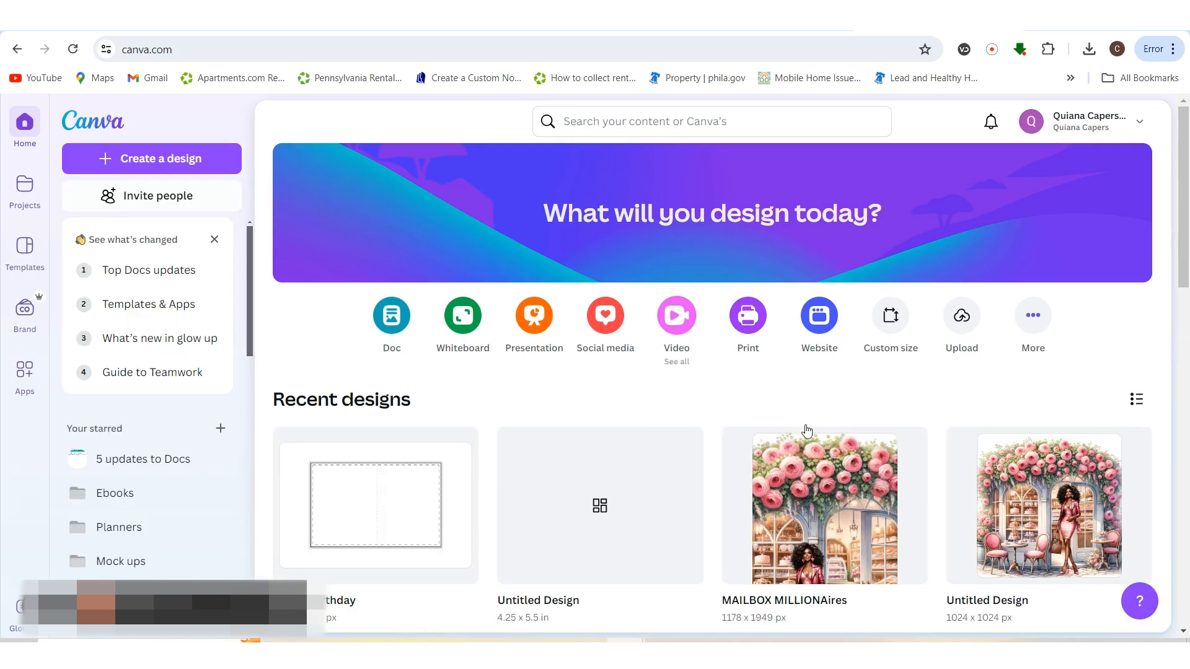
{"action": "left_click", "coordinate": [1116, 407]}
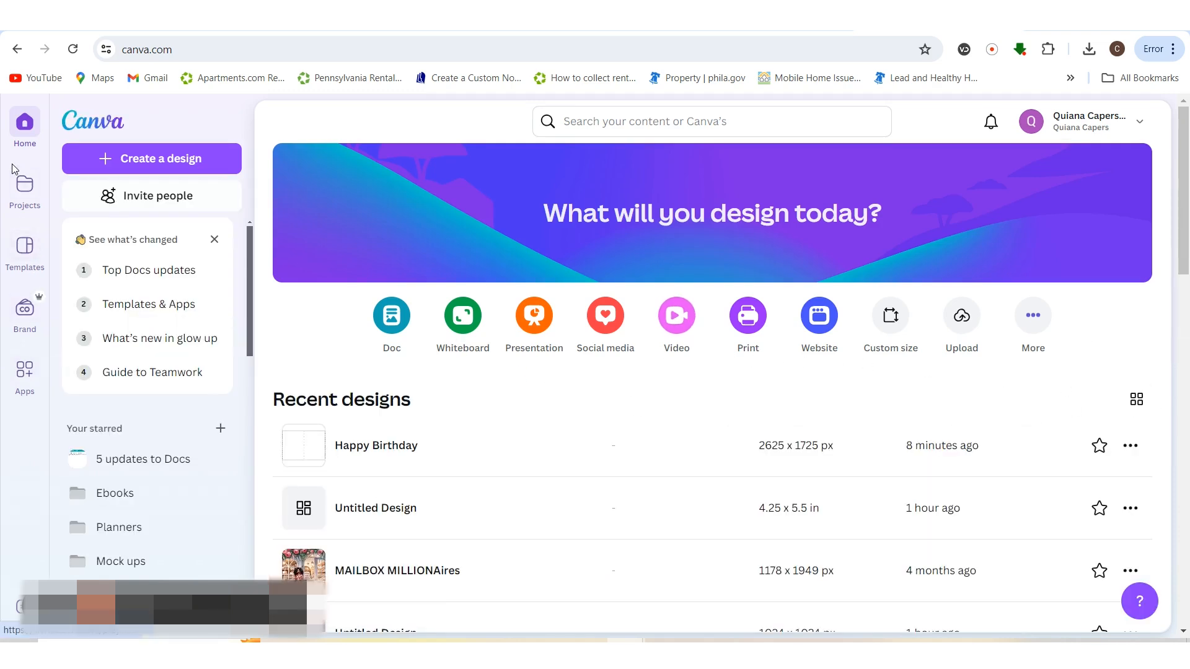
- Create a new custom-size design of 2625 × 1725 px
{"action": "left_click", "coordinate": [105, 160]}
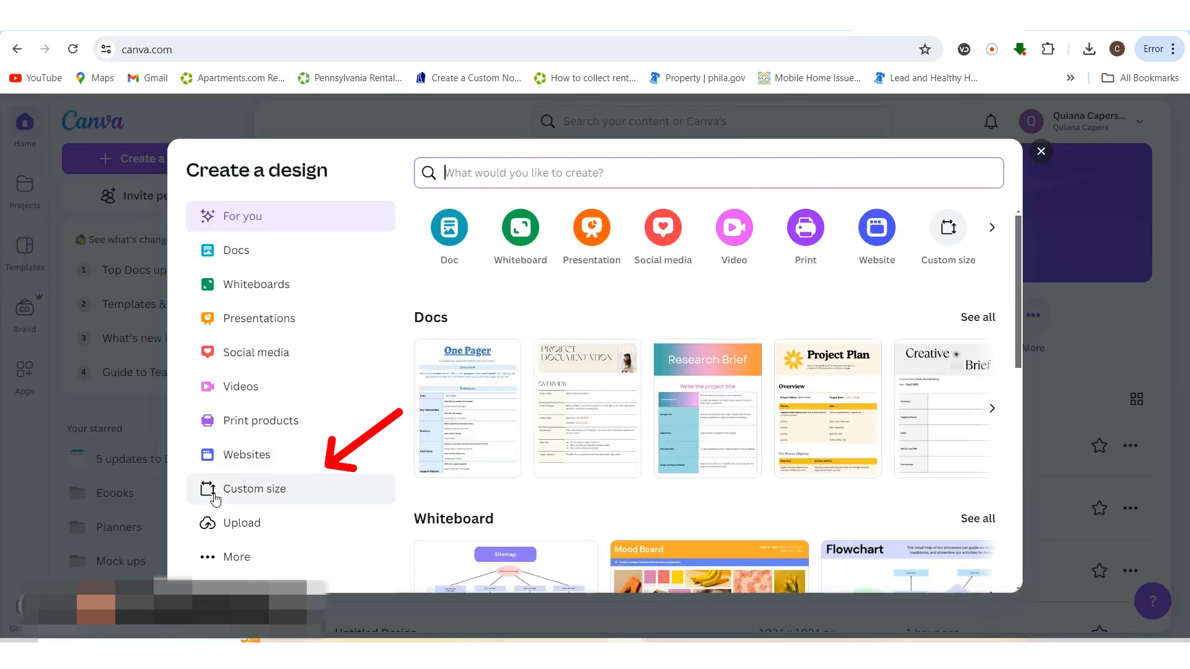
{"action": "left_click", "coordinate": [214, 494]}
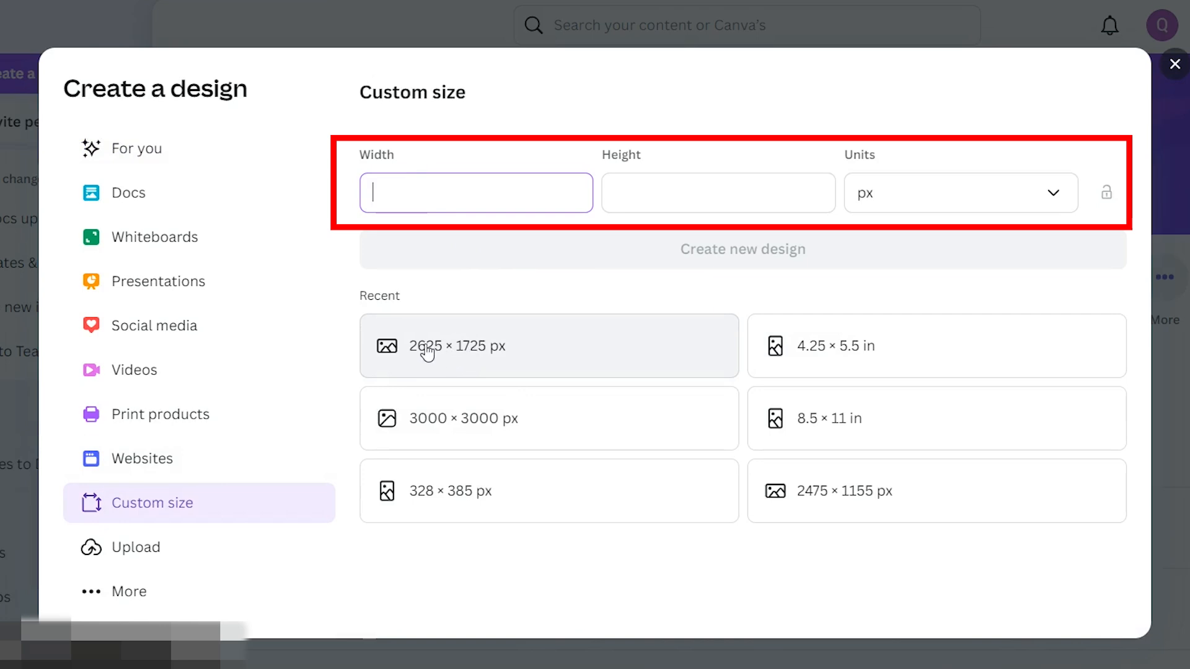
{"action": "left_click", "coordinate": [518, 365]}
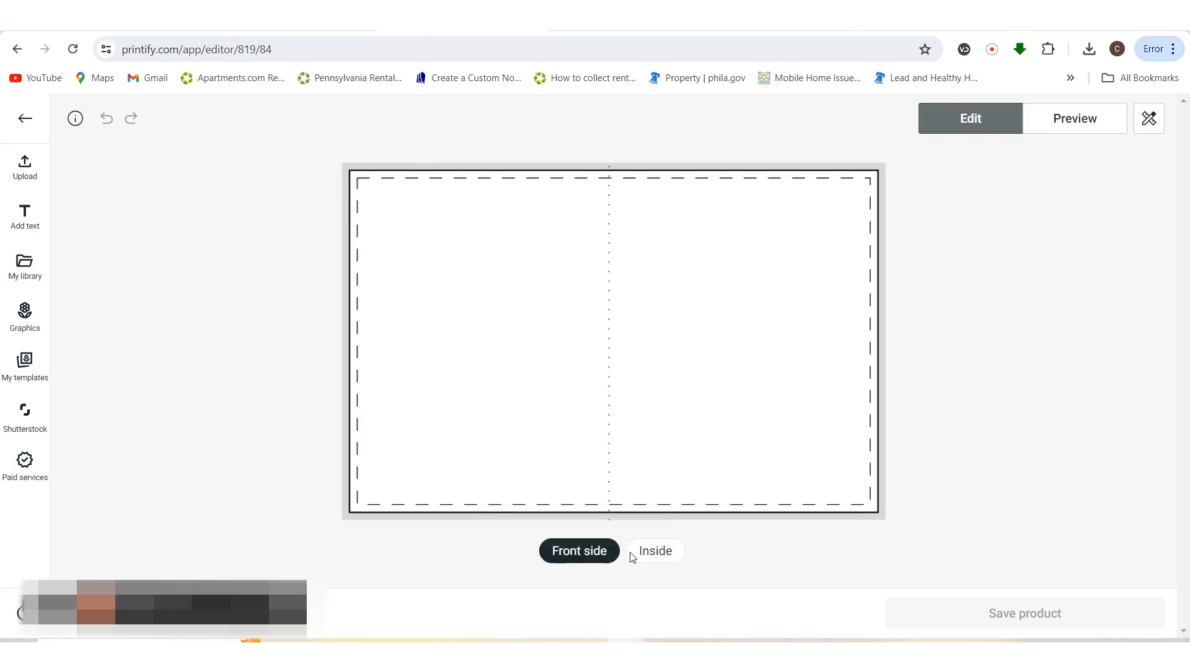
- Compare the card's inside and front side templates in Printify, and return to the blank Canva design
{"action": "left_click", "coordinate": [649, 556]}
{"action": "left_click", "coordinate": [601, 556]}
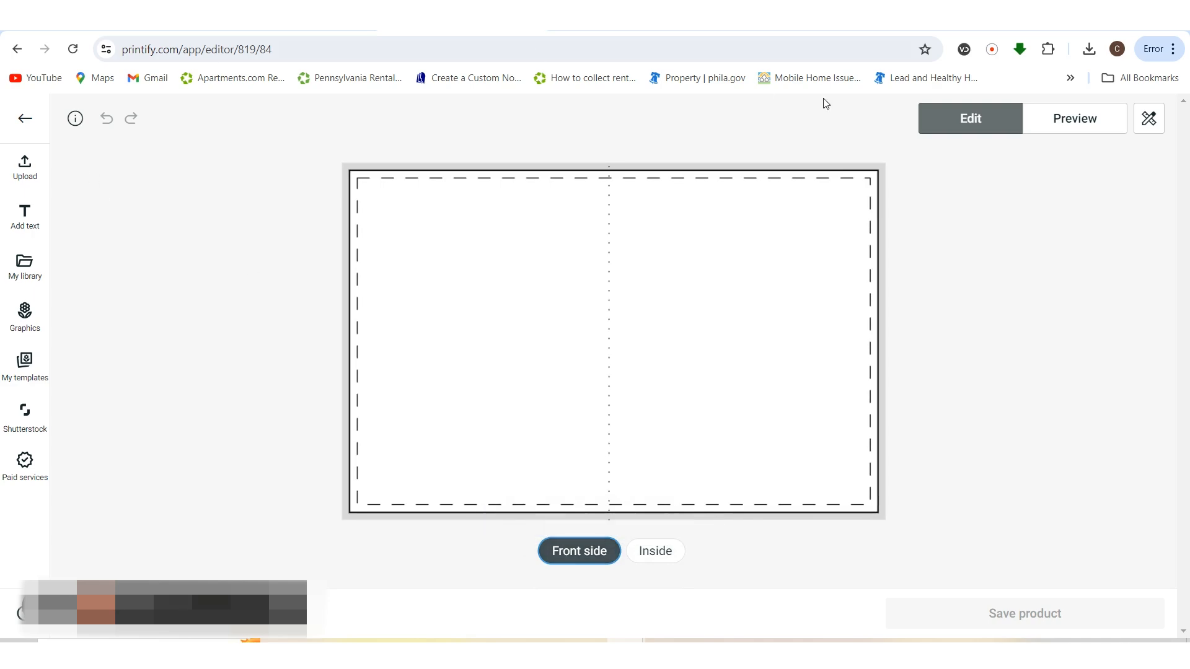
{"action": "left_click", "coordinate": [937, 19]}
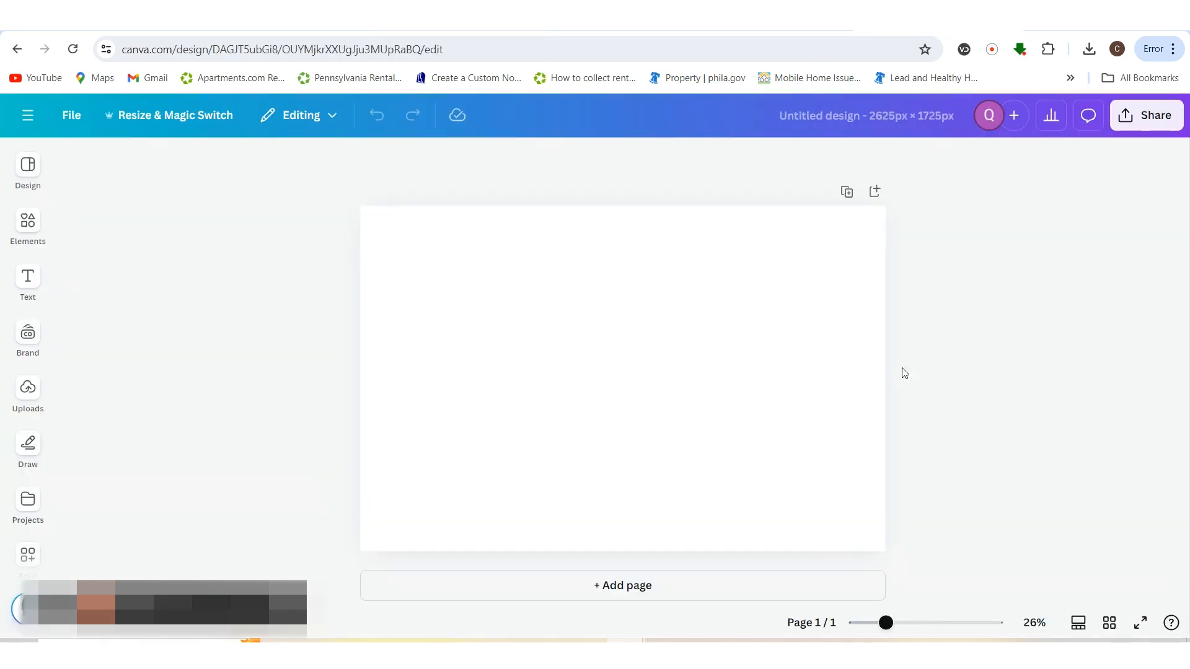
- Show the uploaded images, locate the blank card template among them, and dismiss the file upload without adding anything
{"action": "left_click", "coordinate": [804, 363]}
{"action": "left_click", "coordinate": [28, 333]}
{"action": "left_click", "coordinate": [28, 387]}
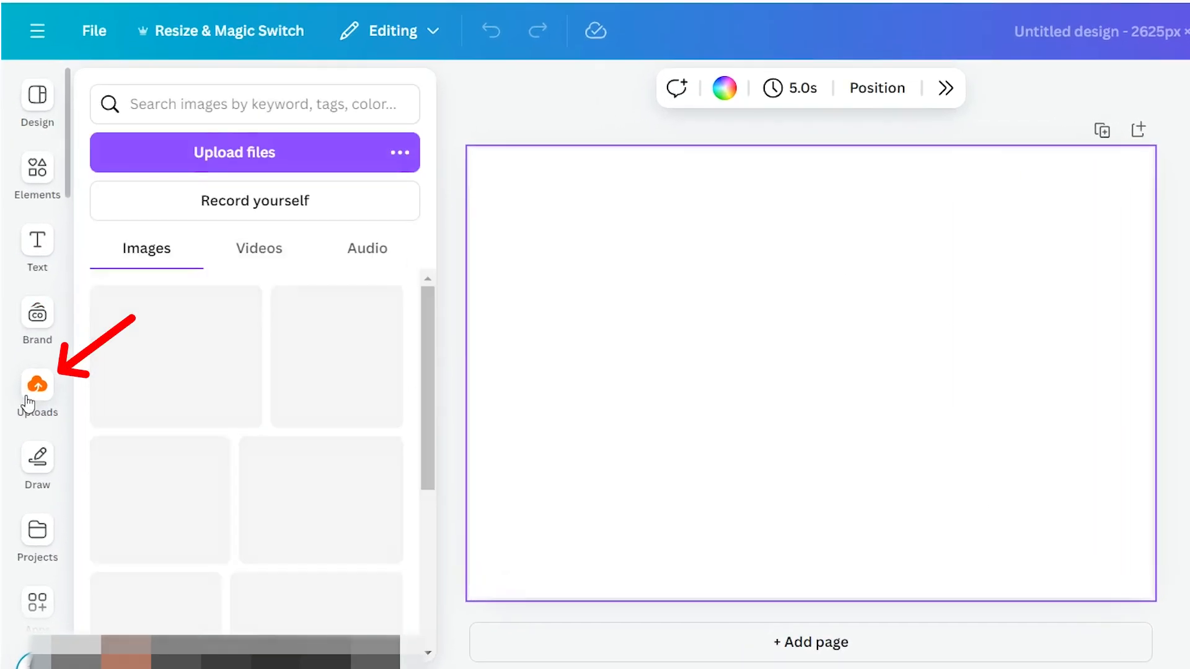
{"action": "scroll", "coordinate": [186, 393], "scroll_direction": "down", "scroll_amount": 1}
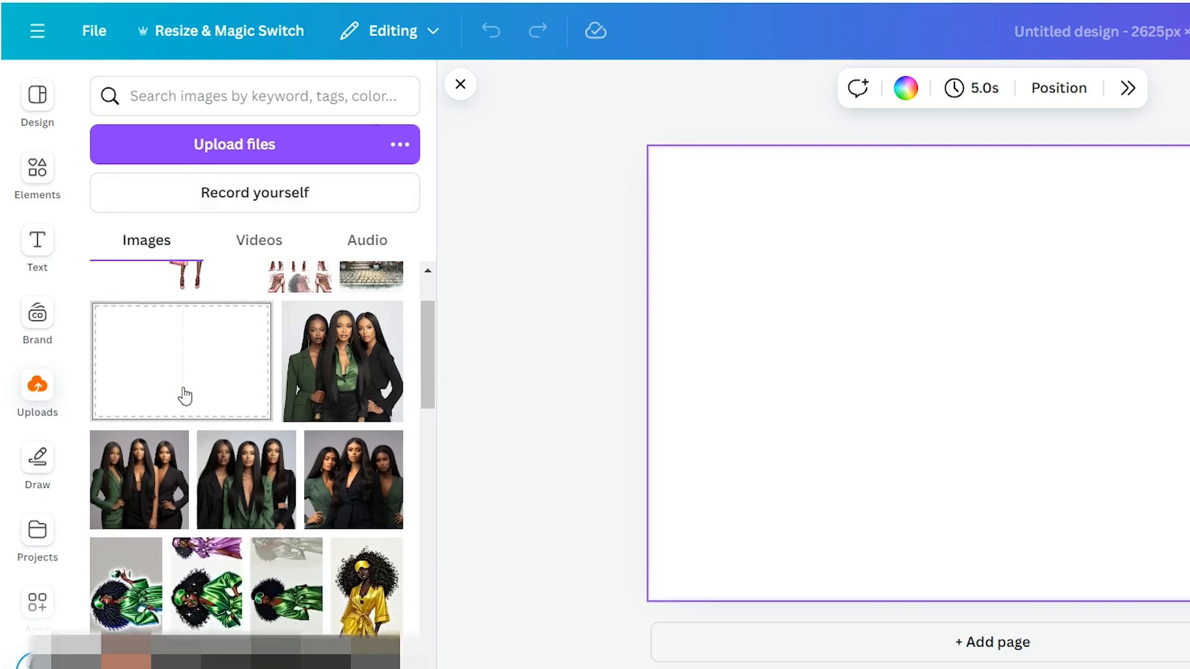
{"action": "scroll", "coordinate": [184, 396], "scroll_direction": "up", "scroll_amount": 1}
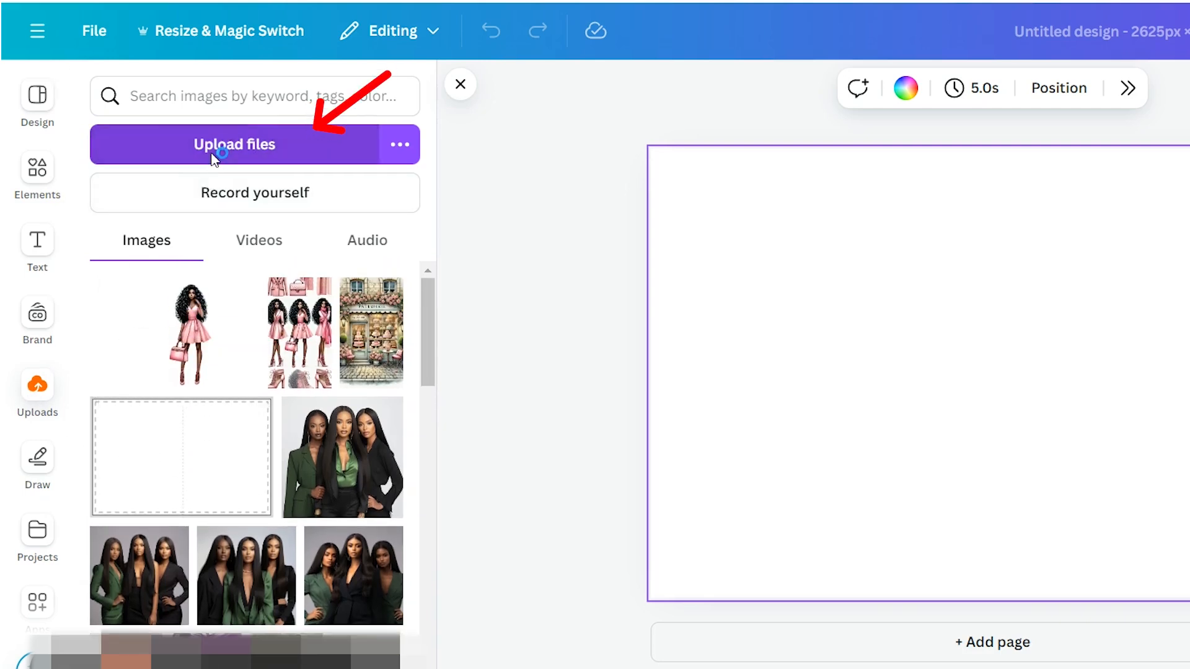
{"action": "left_click", "coordinate": [413, 144]}
{"action": "key", "text": "Escape"}
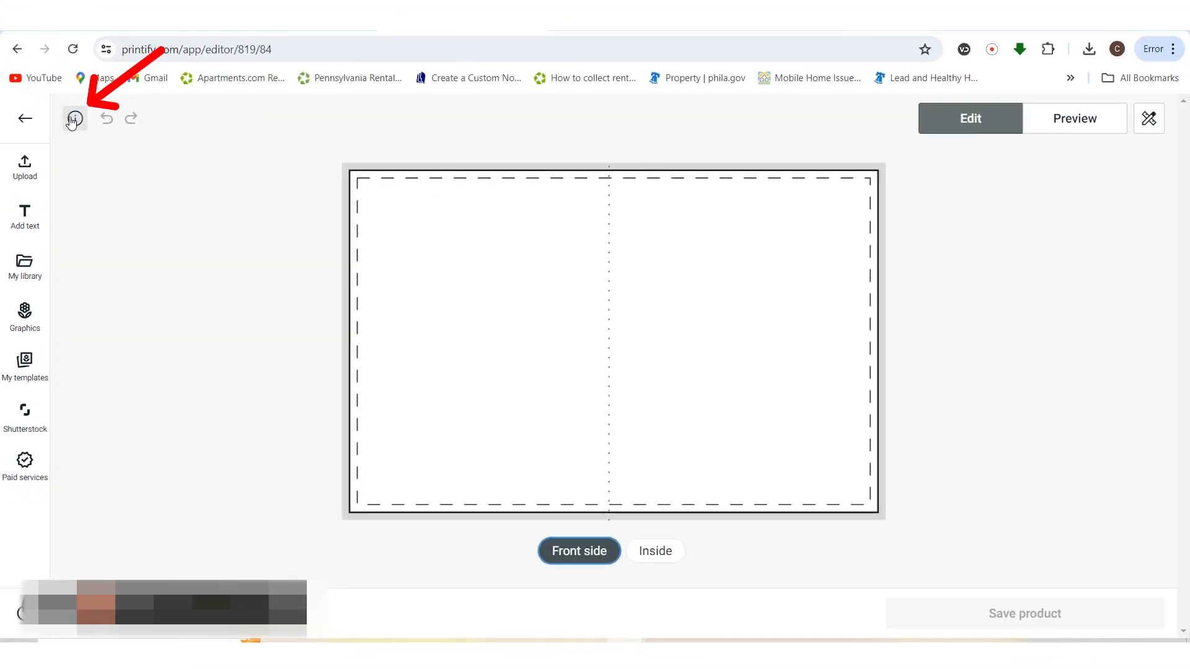
- Check the design template download and print area size in Printify's important product information, and return to Canva
{"action": "left_click", "coordinate": [75, 118]}
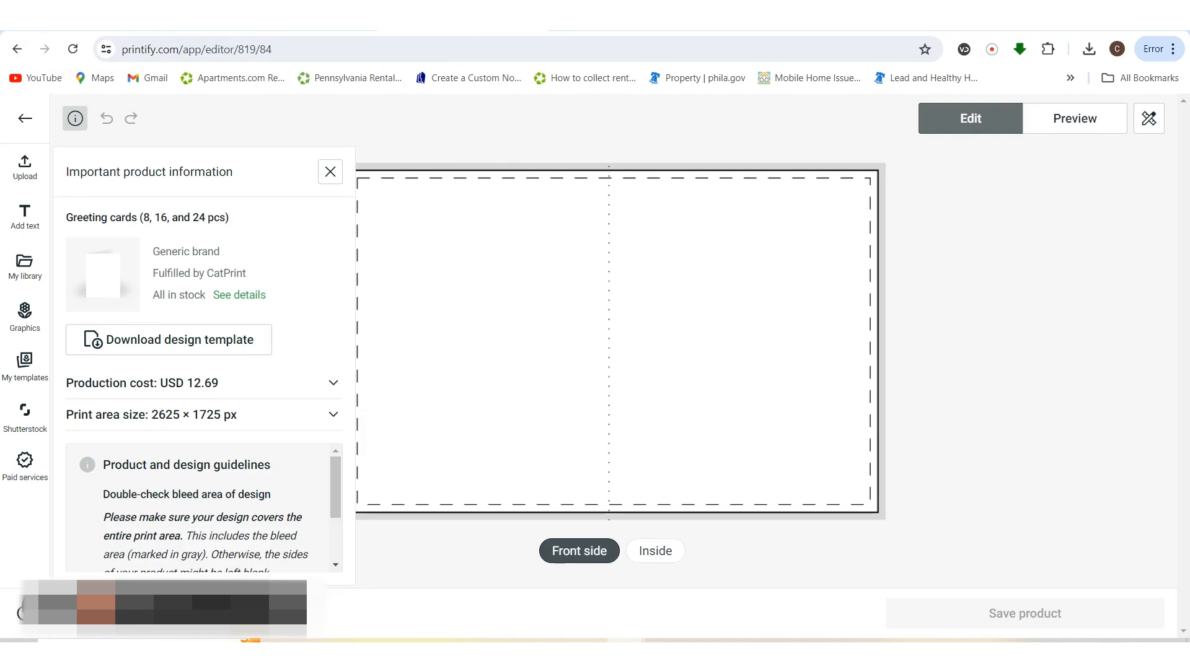
{"action": "key", "text": "ctrl+Tab"}
- Add the uploaded card template to the blank page, align it with the page's upper-left corner, and close the uploads
{"action": "left_click", "coordinate": [141, 417]}
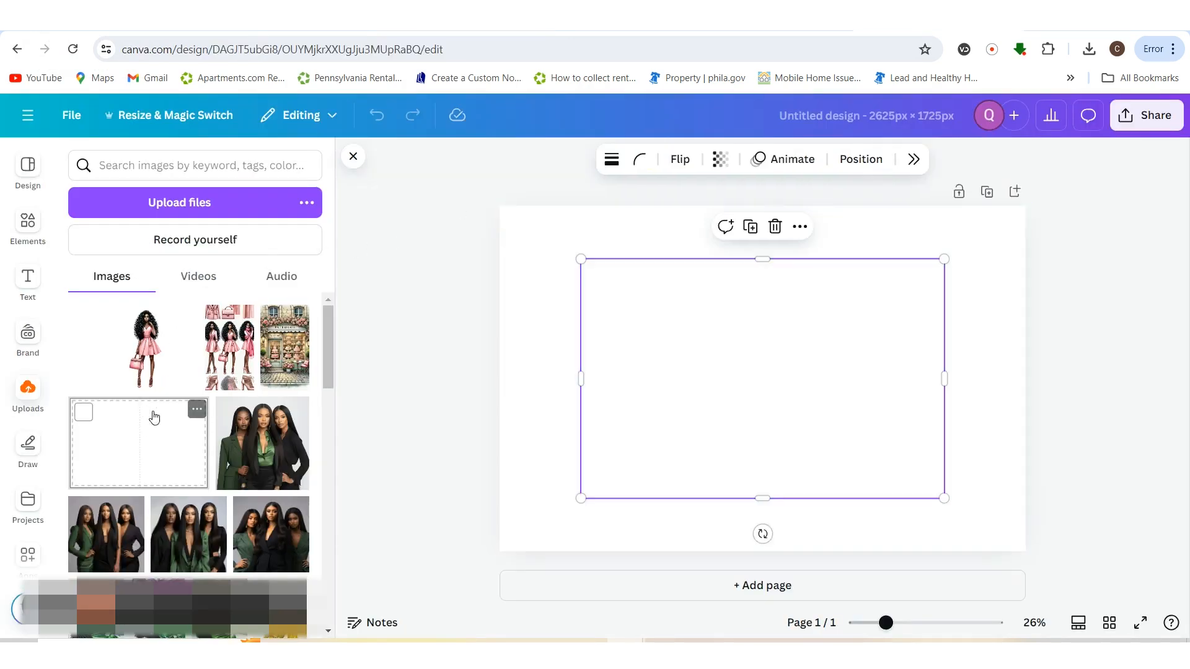
{"action": "left_click_drag", "start_coordinate": [847, 449], "coordinate": [767, 398]}
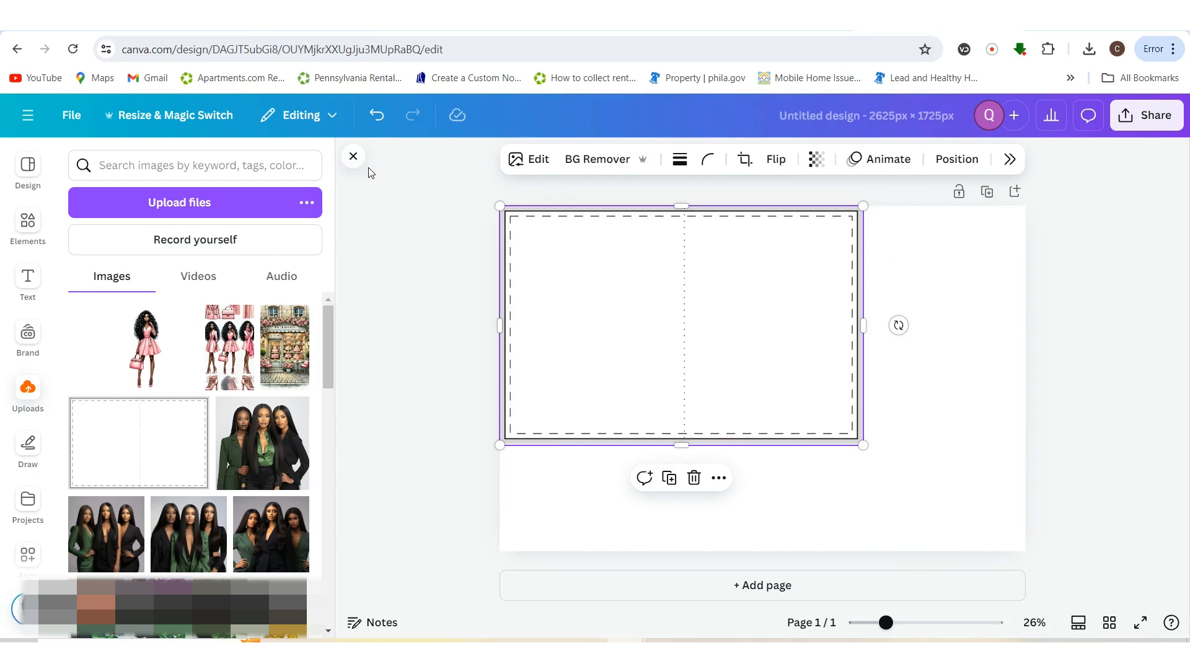
{"action": "left_click", "coordinate": [353, 160]}
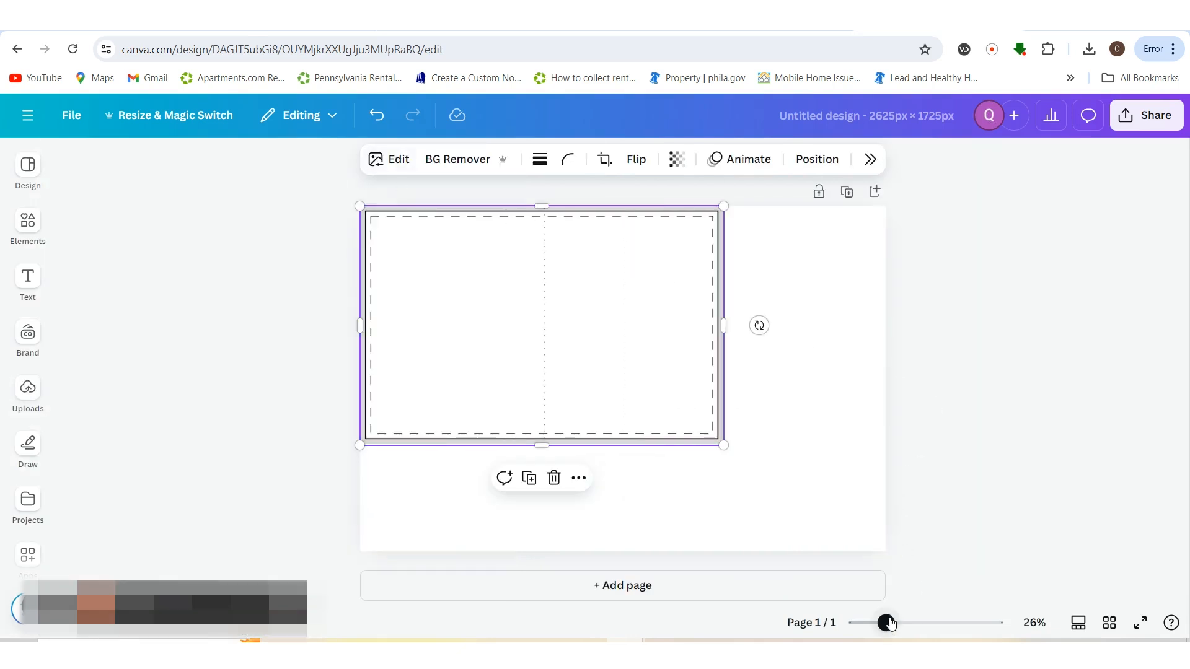
- Enlarge the card template image proportionally until it covers the whole page, and check its fit along the page edges
{"action": "left_click_drag", "start_coordinate": [886, 624], "coordinate": [893, 624]}
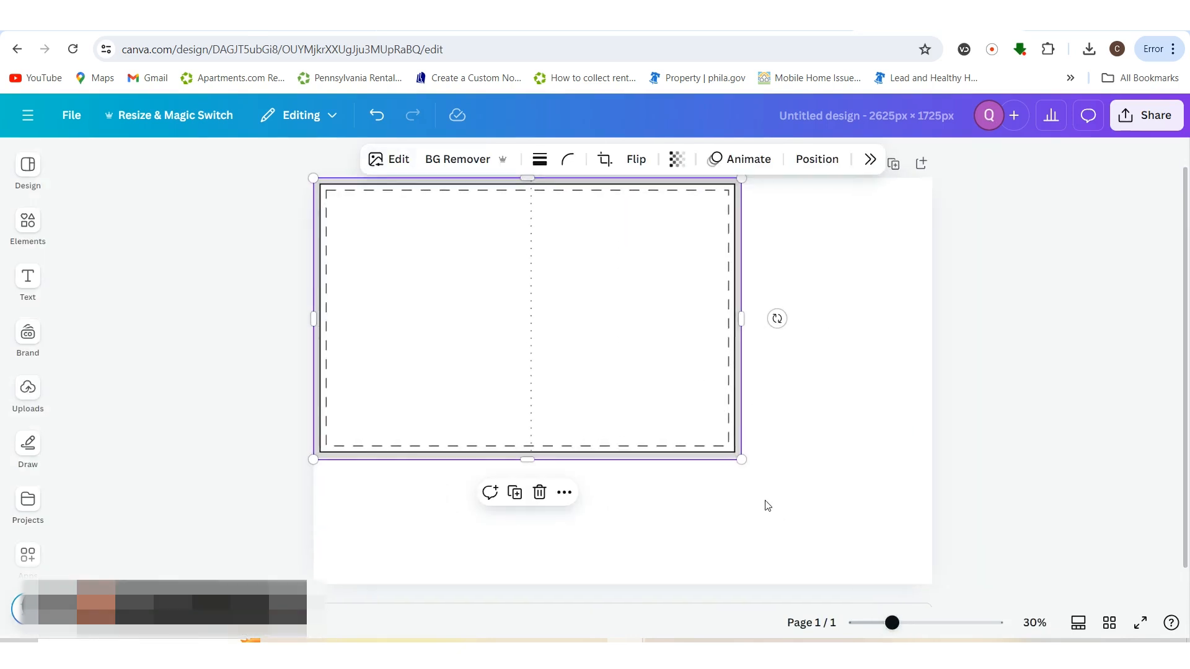
{"action": "scroll", "coordinate": [763, 483], "scroll_direction": "down", "scroll_amount": 1}
{"action": "left_click_drag", "start_coordinate": [740, 420], "coordinate": [926, 551]}
{"action": "left_click", "coordinate": [1059, 554]}
{"action": "scroll", "coordinate": [1059, 553], "scroll_direction": "up", "scroll_amount": 1}
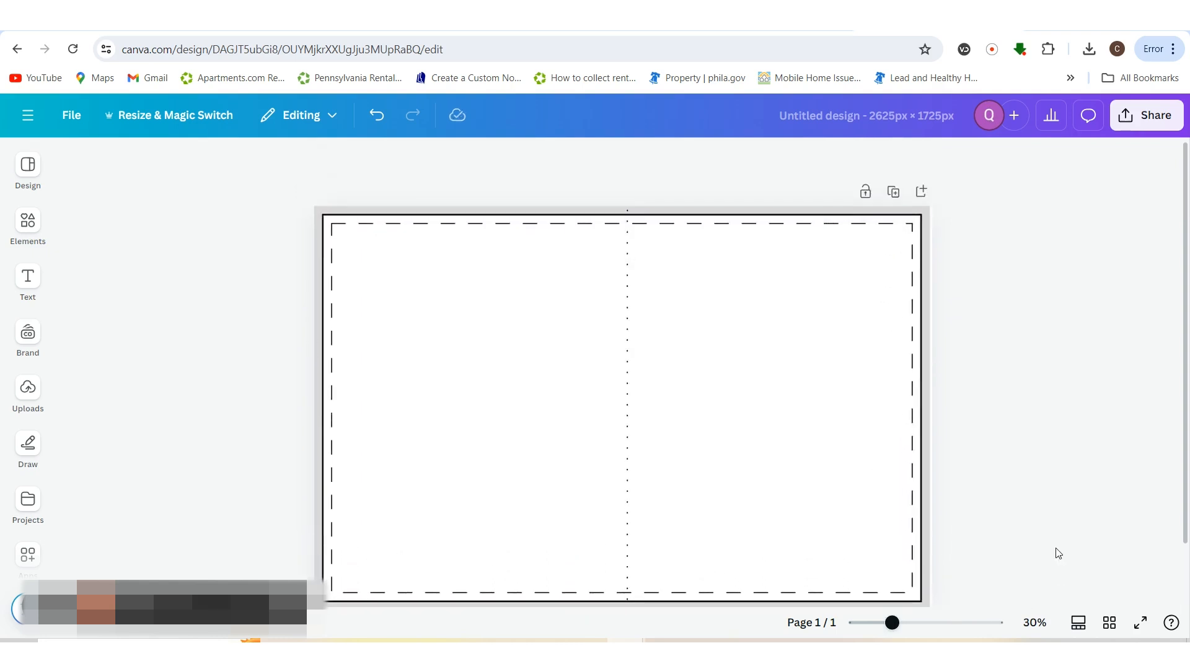
{"action": "left_click", "coordinate": [896, 421]}
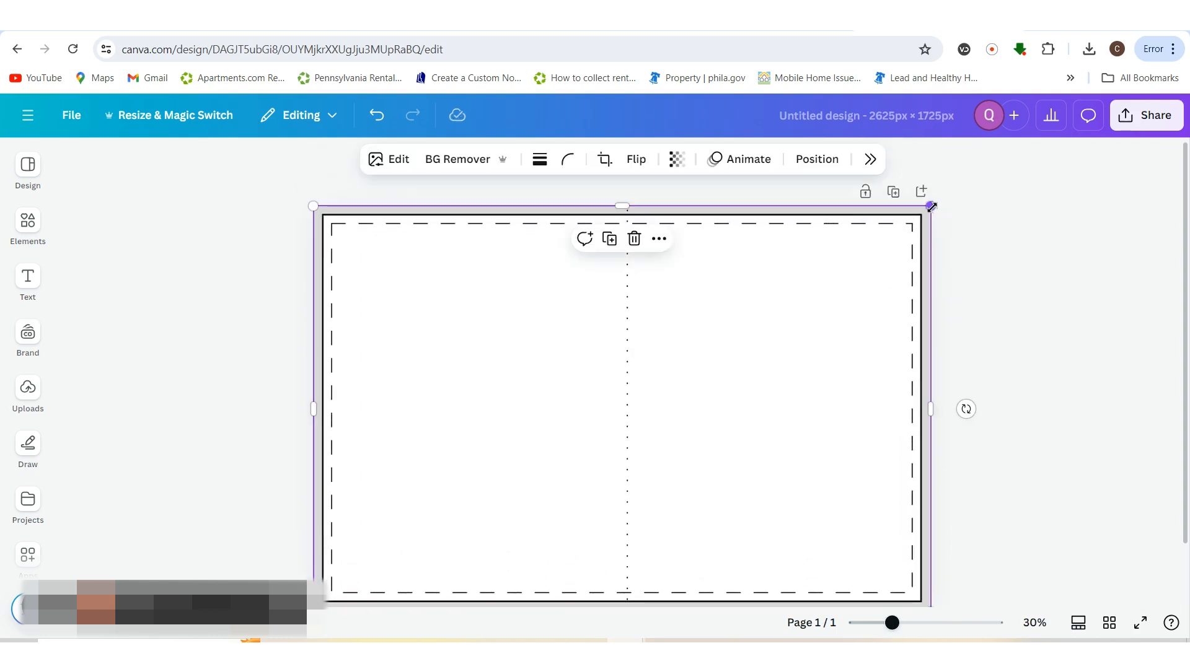
- Fine-tune the card template image's size to about 2,625 × 1,729 px so it covers the page, and check its edges
{"action": "left_click_drag", "start_coordinate": [933, 205], "coordinate": [933, 204]}
{"action": "left_click", "coordinate": [1004, 311]}
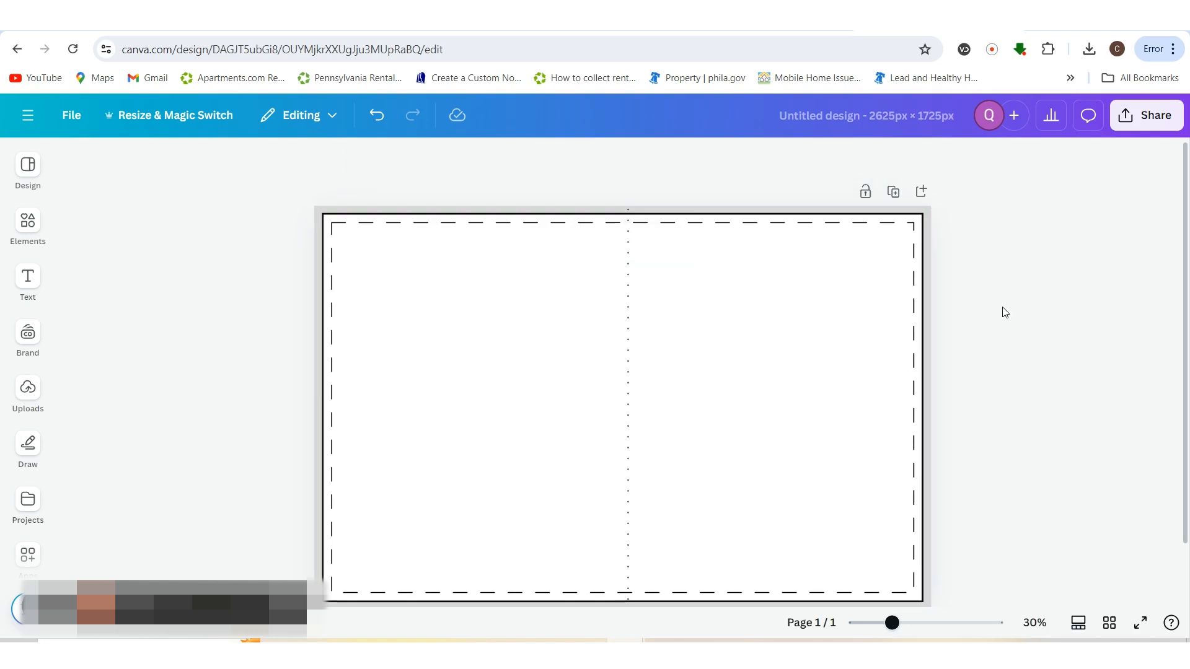
{"action": "scroll", "coordinate": [987, 352], "scroll_direction": "down", "scroll_amount": 1}
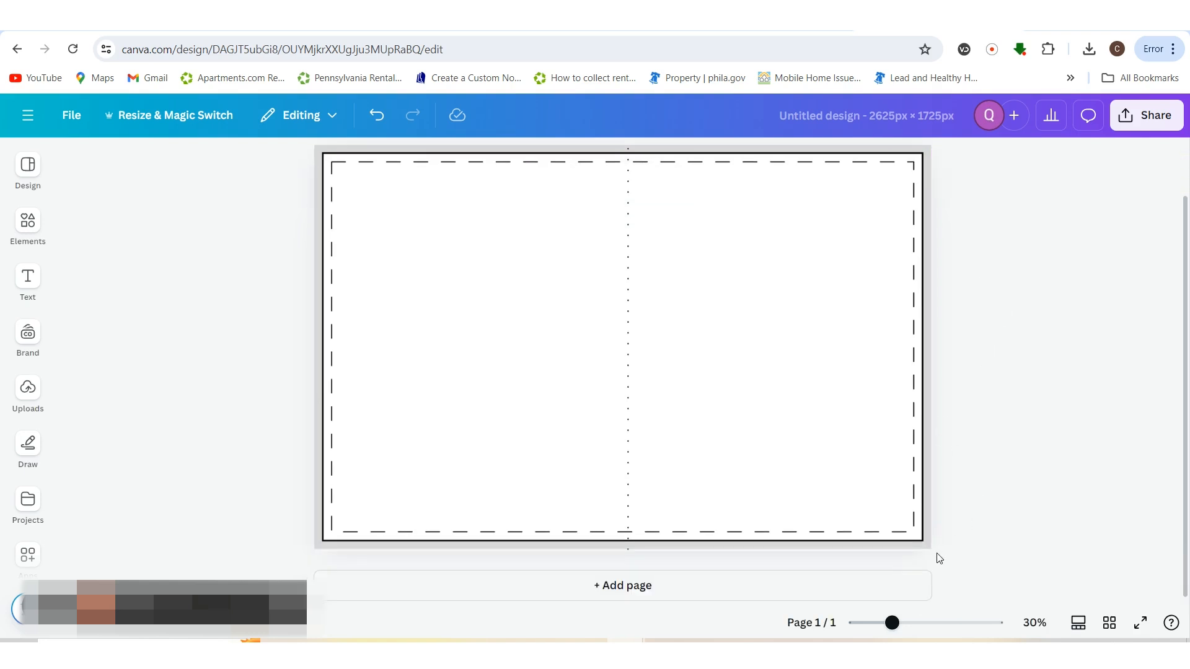
{"action": "left_click", "coordinate": [904, 541]}
{"action": "left_click_drag", "start_coordinate": [932, 550], "coordinate": [936, 556]}
{"action": "left_click", "coordinate": [973, 525]}
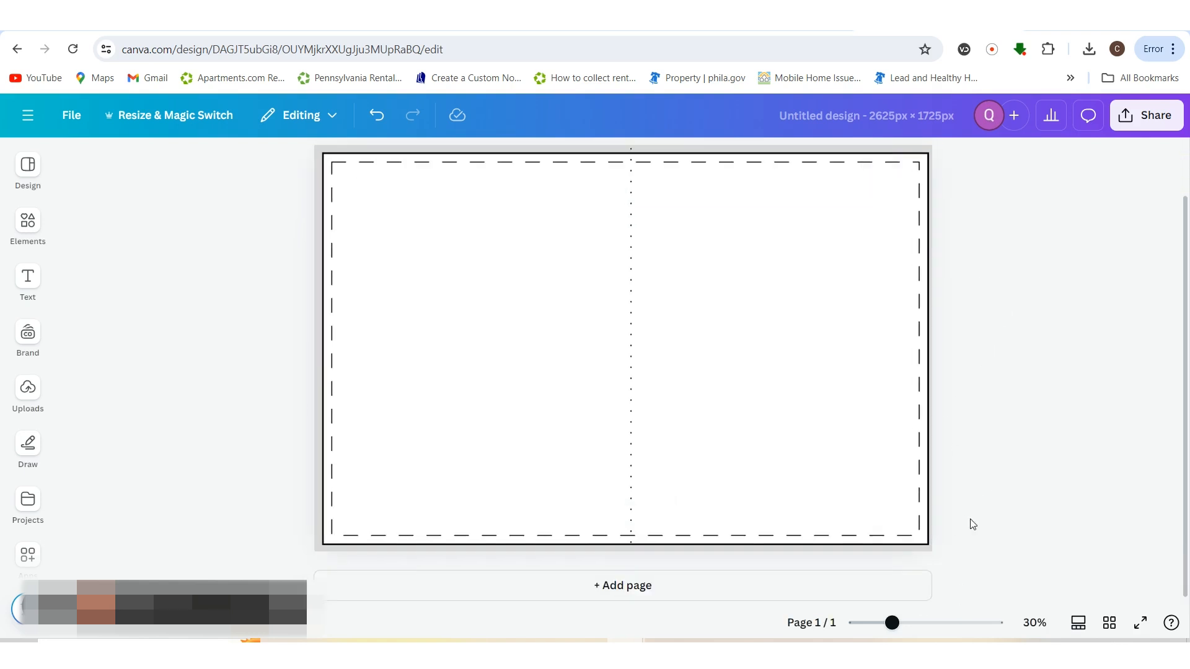
{"action": "left_click", "coordinate": [922, 539]}
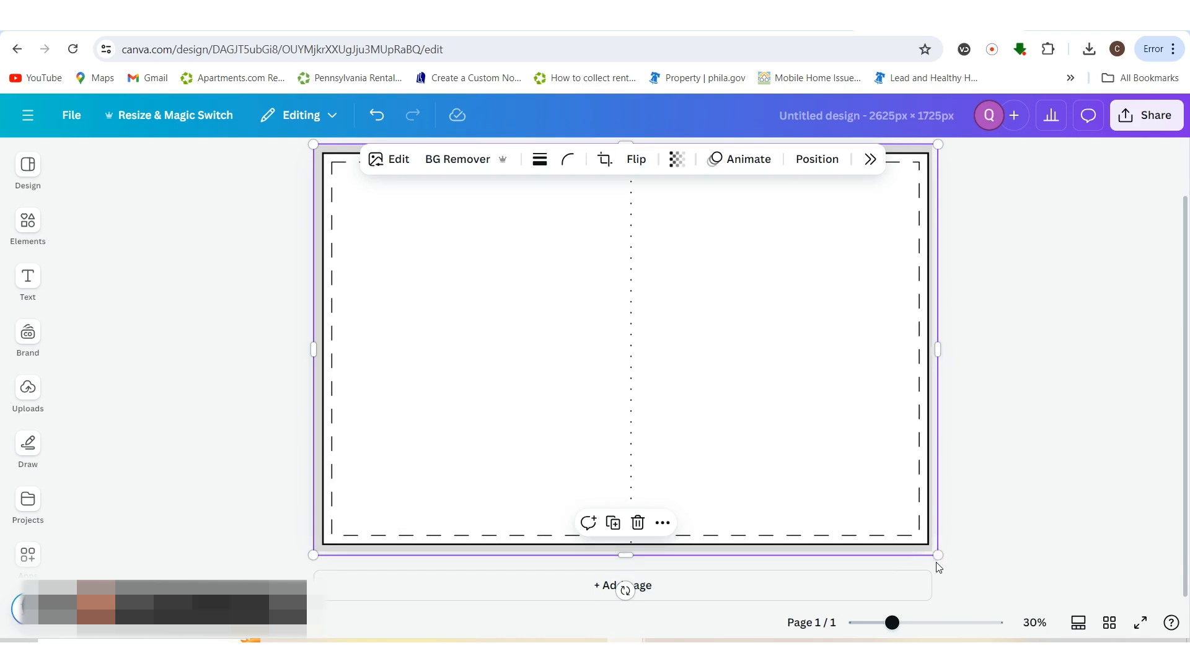
{"action": "left_click", "coordinate": [939, 565]}
{"action": "left_click", "coordinate": [935, 553]}
{"action": "left_click_drag", "start_coordinate": [935, 555], "coordinate": [932, 554]}
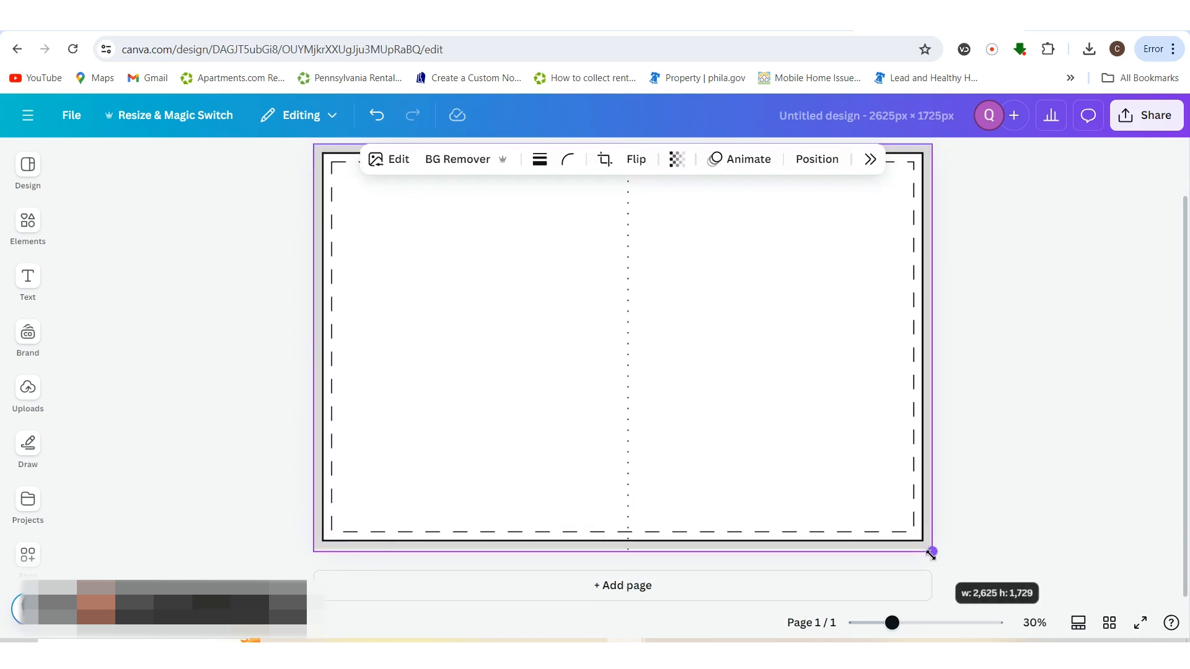
{"action": "left_click", "coordinate": [1017, 500]}
{"action": "scroll", "coordinate": [1022, 502], "scroll_direction": "up", "scroll_amount": 2}
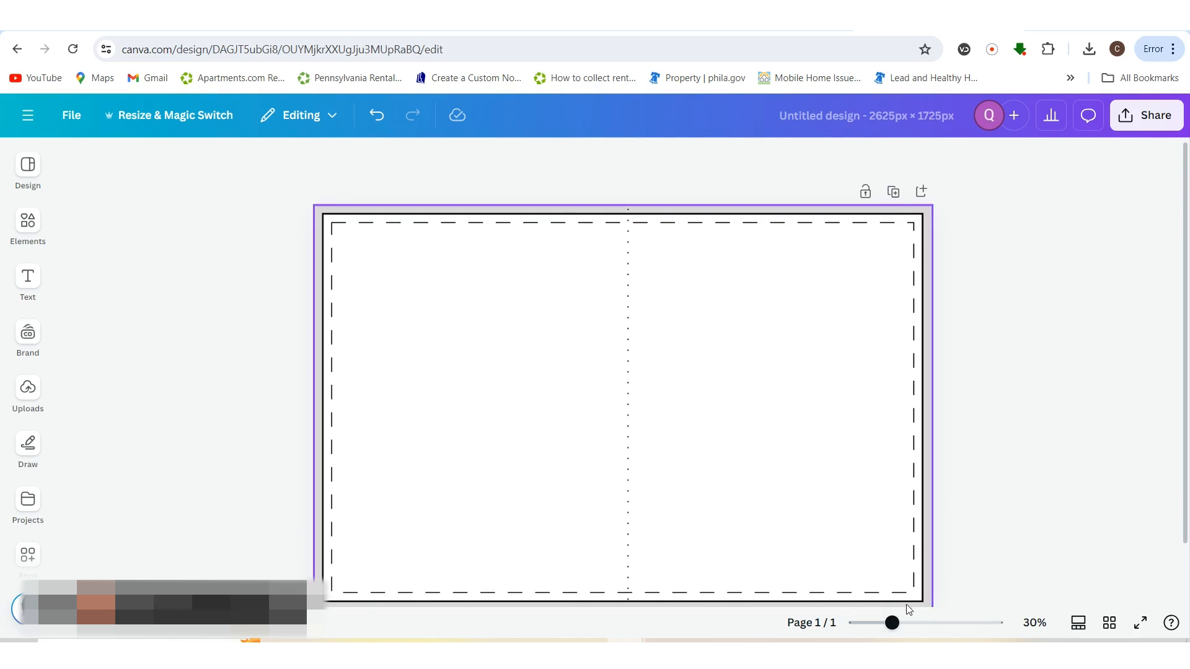
{"action": "scroll", "coordinate": [921, 423], "scroll_direction": "down", "scroll_amount": 2}
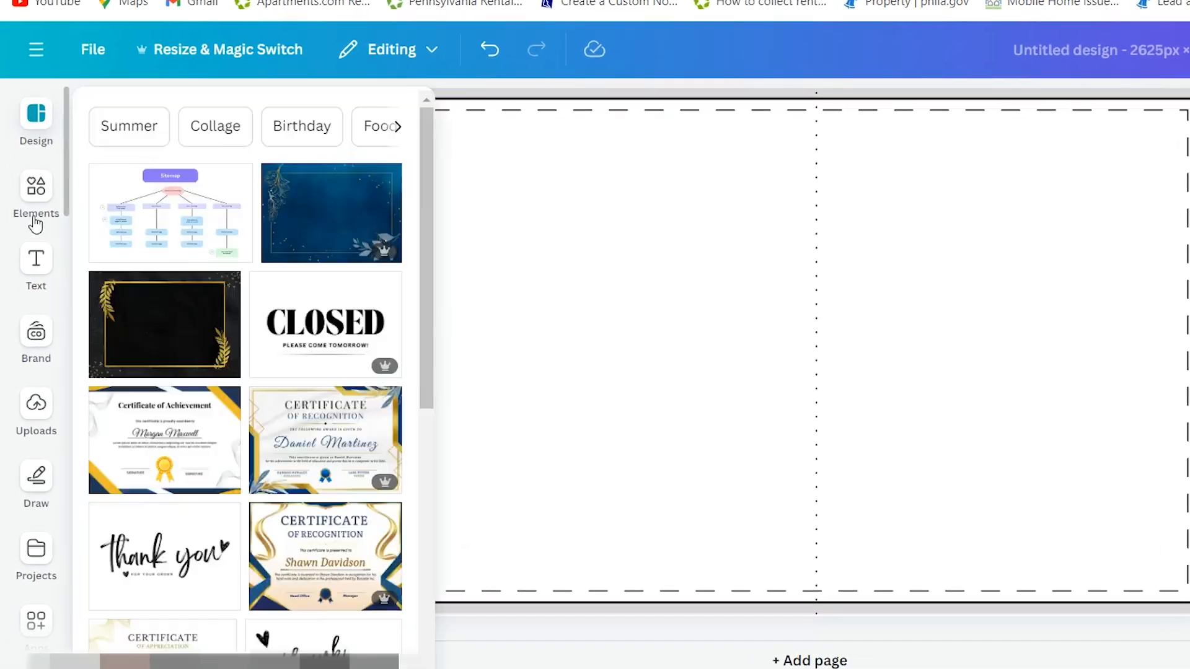
- Add a square from the basic shapes to the card page and close the elements library
{"action": "left_click", "coordinate": [40, 304]}
{"action": "left_click", "coordinate": [36, 186]}
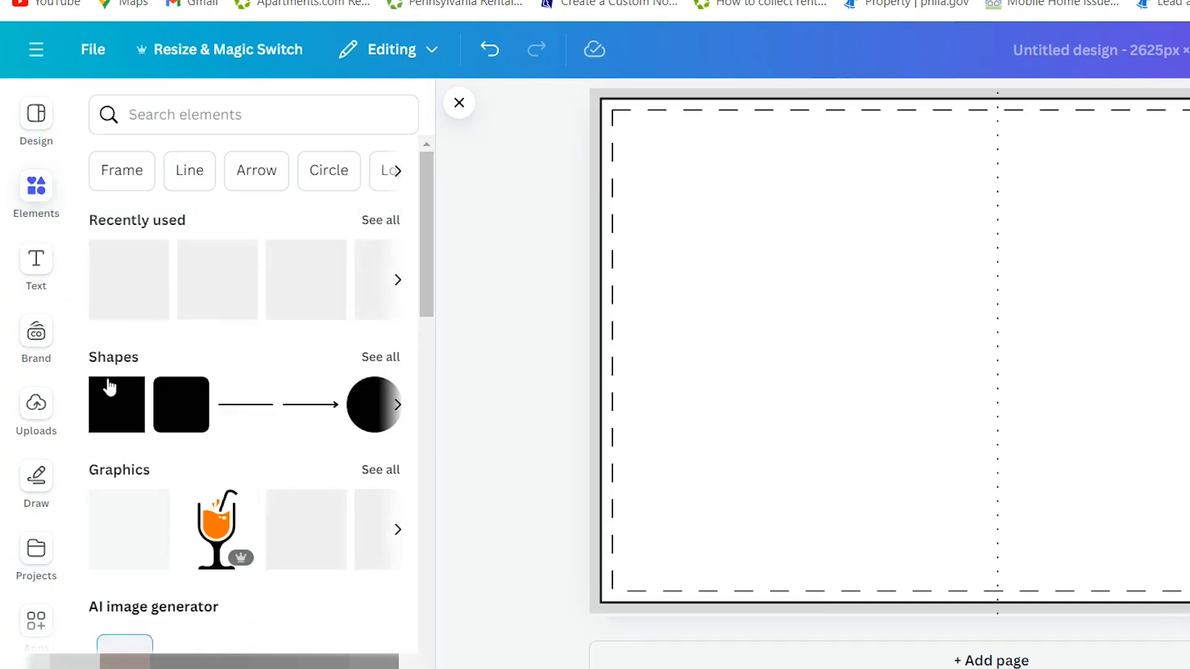
{"action": "left_click", "coordinate": [129, 392]}
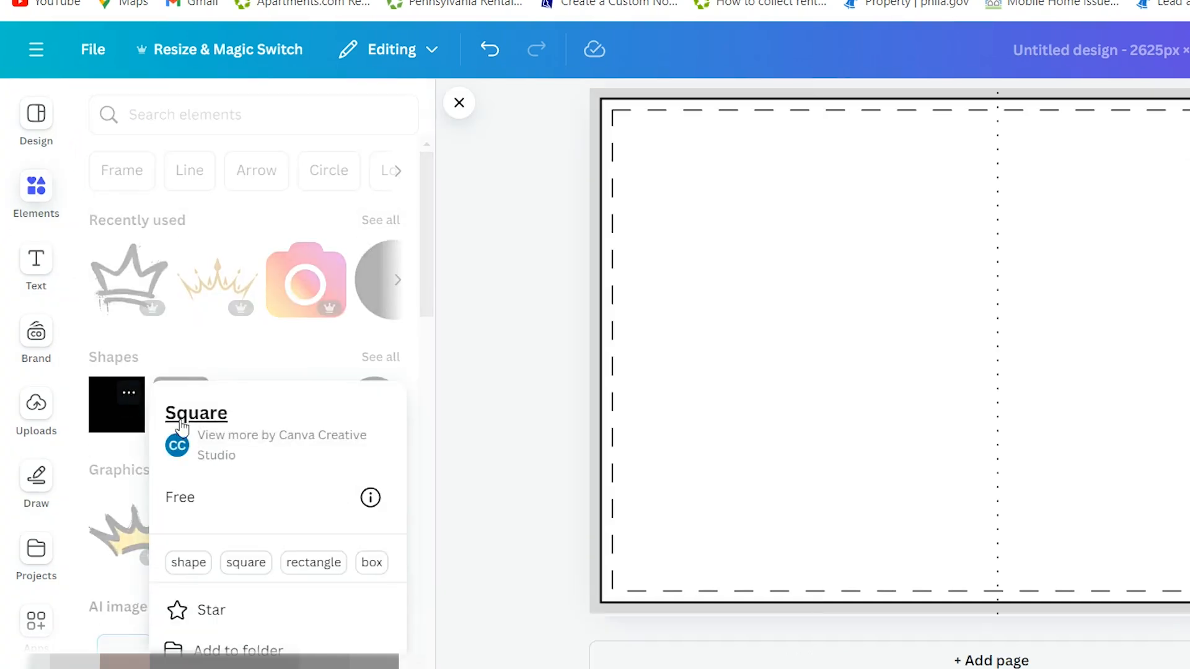
{"action": "left_click", "coordinate": [106, 403]}
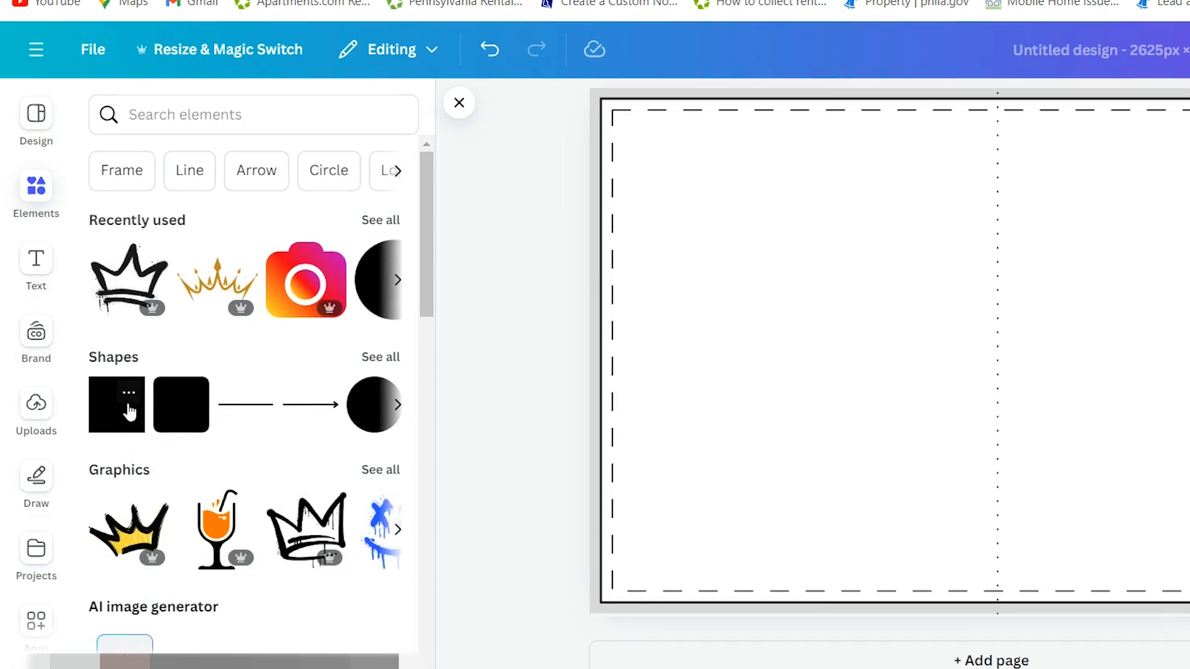
{"action": "left_click", "coordinate": [128, 396]}
{"action": "left_click", "coordinate": [116, 392]}
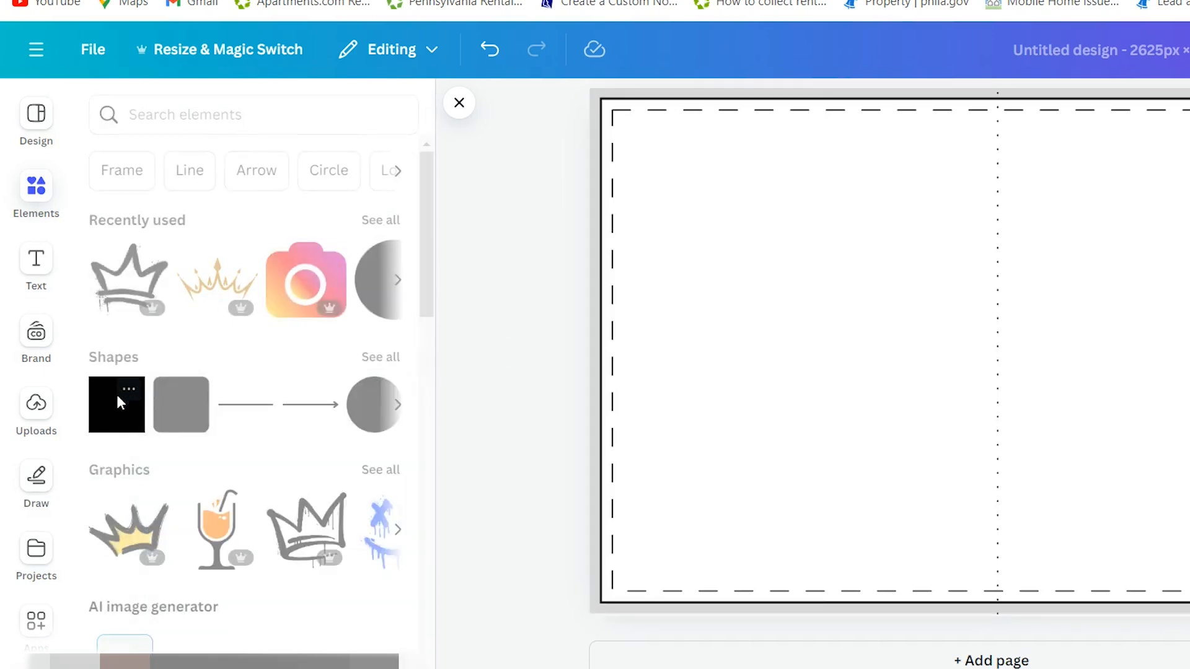
{"action": "left_click", "coordinate": [103, 401]}
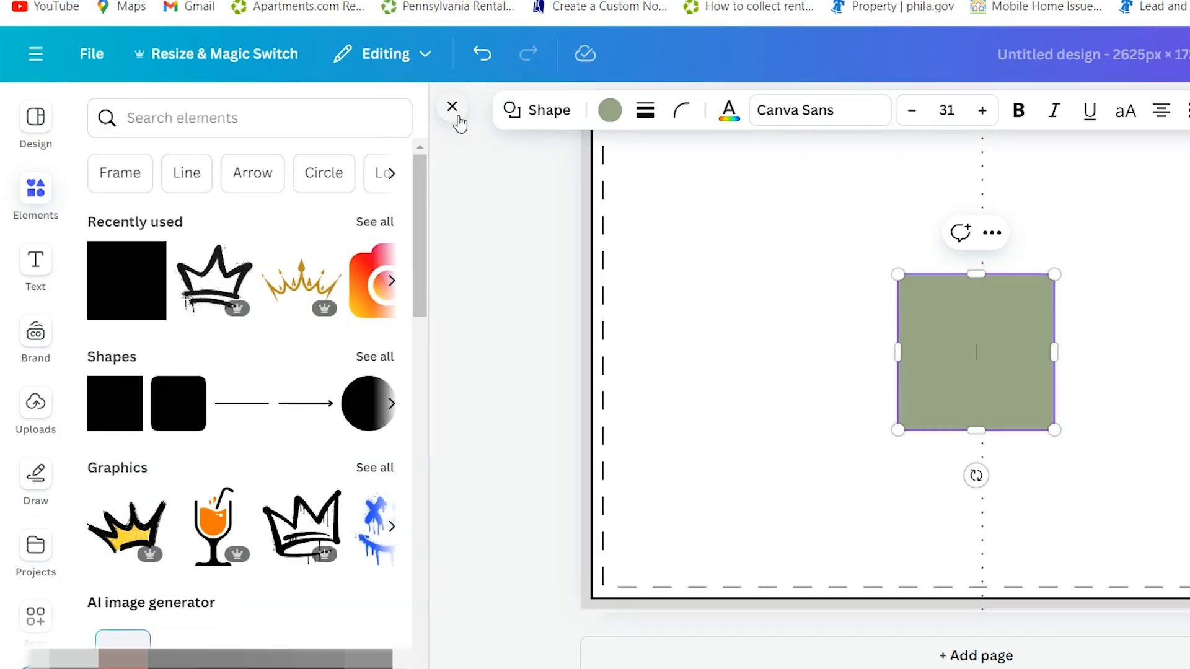
{"action": "left_click", "coordinate": [459, 103]}
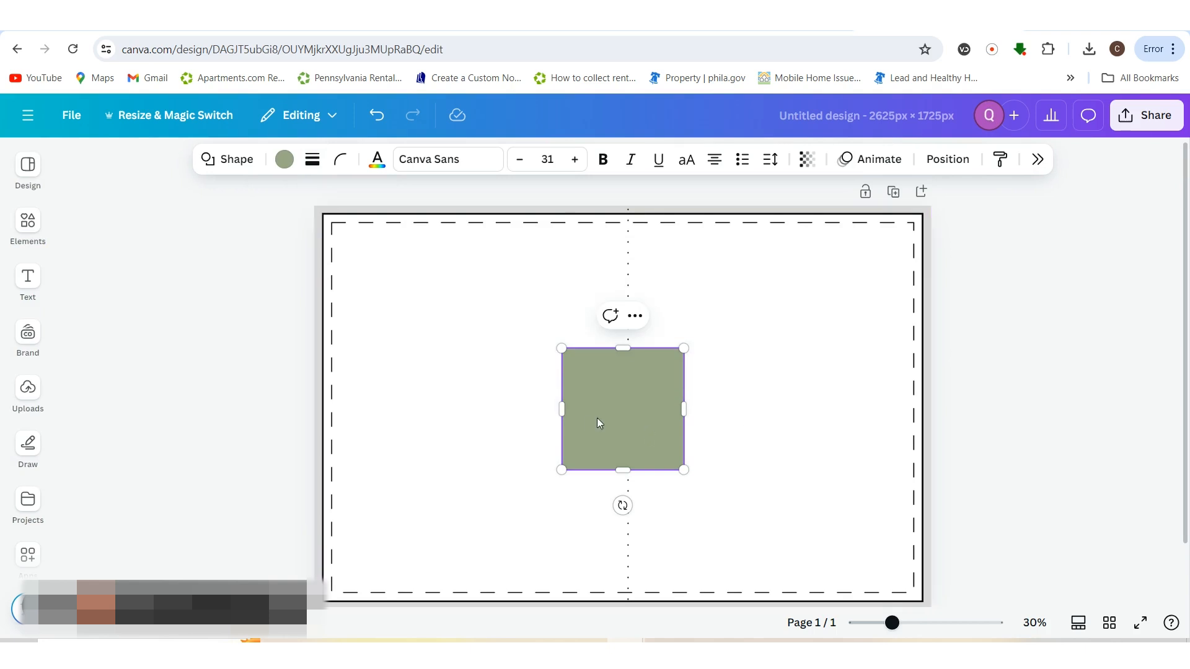
- Align the square with the upper-left corner of the template's solid border and stretch it to fill the card's left half
{"action": "left_click_drag", "start_coordinate": [597, 418], "coordinate": [358, 282]}
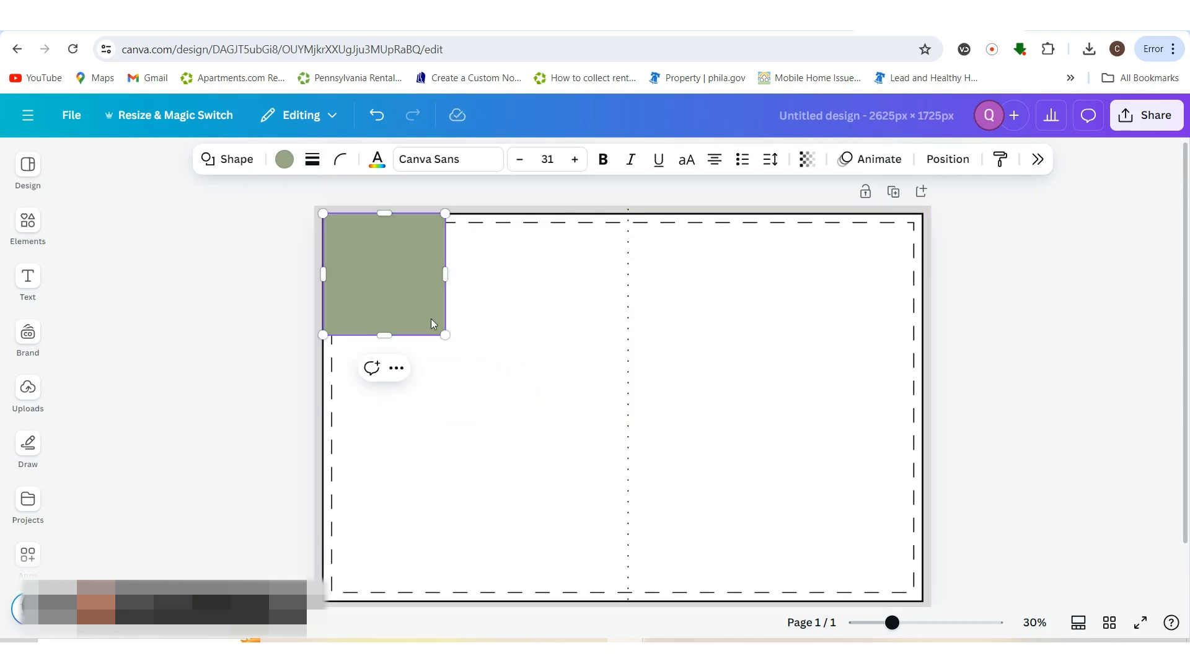
{"action": "left_click_drag", "start_coordinate": [445, 335], "coordinate": [617, 520]}
{"action": "scroll", "coordinate": [616, 521], "scroll_direction": "down", "scroll_amount": 2}
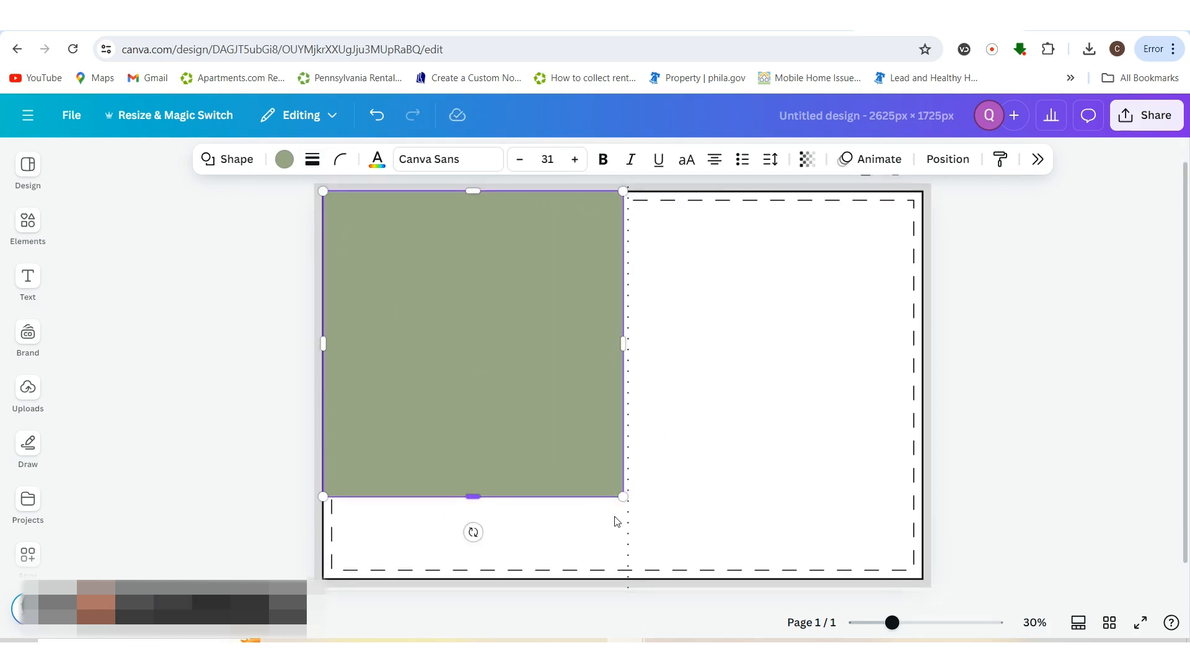
{"action": "left_click_drag", "start_coordinate": [473, 457], "coordinate": [481, 538]}
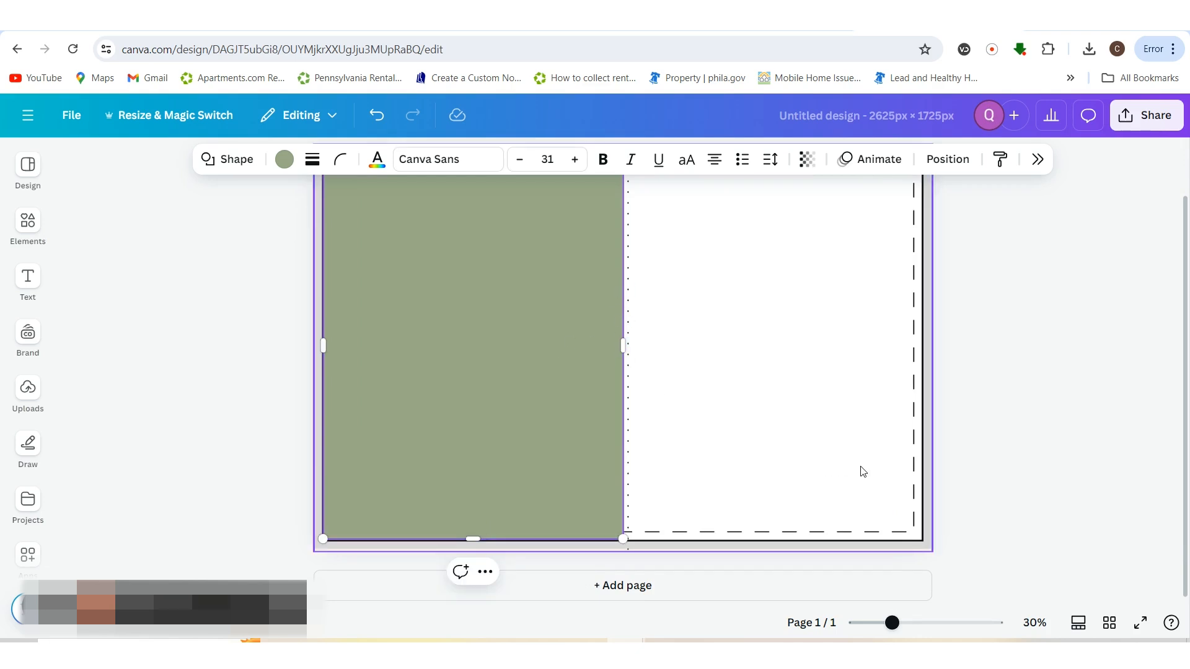
{"action": "scroll", "coordinate": [862, 471], "scroll_direction": "up", "scroll_amount": 1}
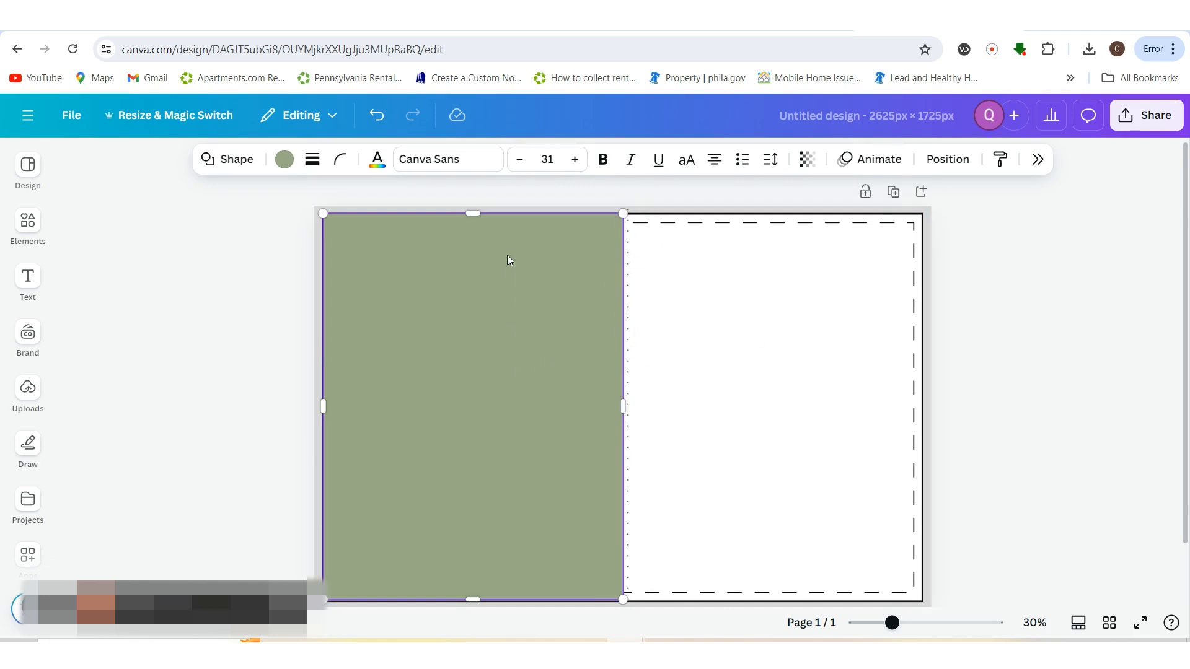
{"action": "left_click", "coordinate": [1054, 406]}
- Duplicate the green rectangle and place the copy beside it over the card's right half
{"action": "left_click", "coordinate": [606, 322]}
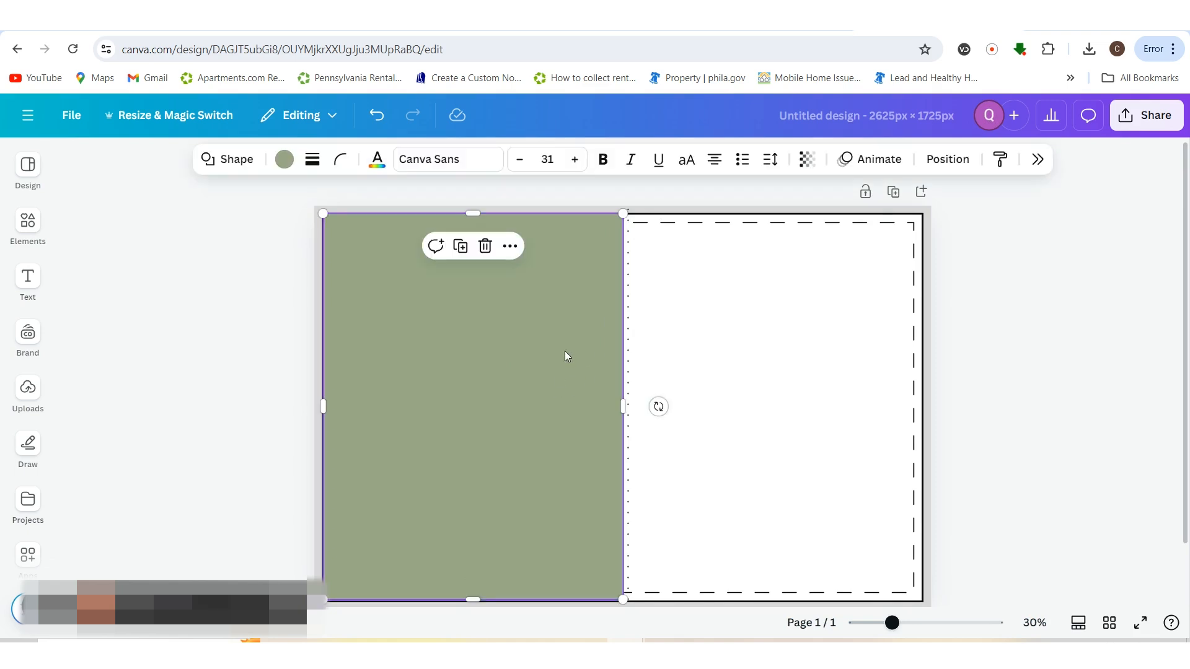
{"action": "key", "text": "ctrl+d"}
{"action": "left_click_drag", "start_coordinate": [547, 310], "coordinate": [837, 303]}
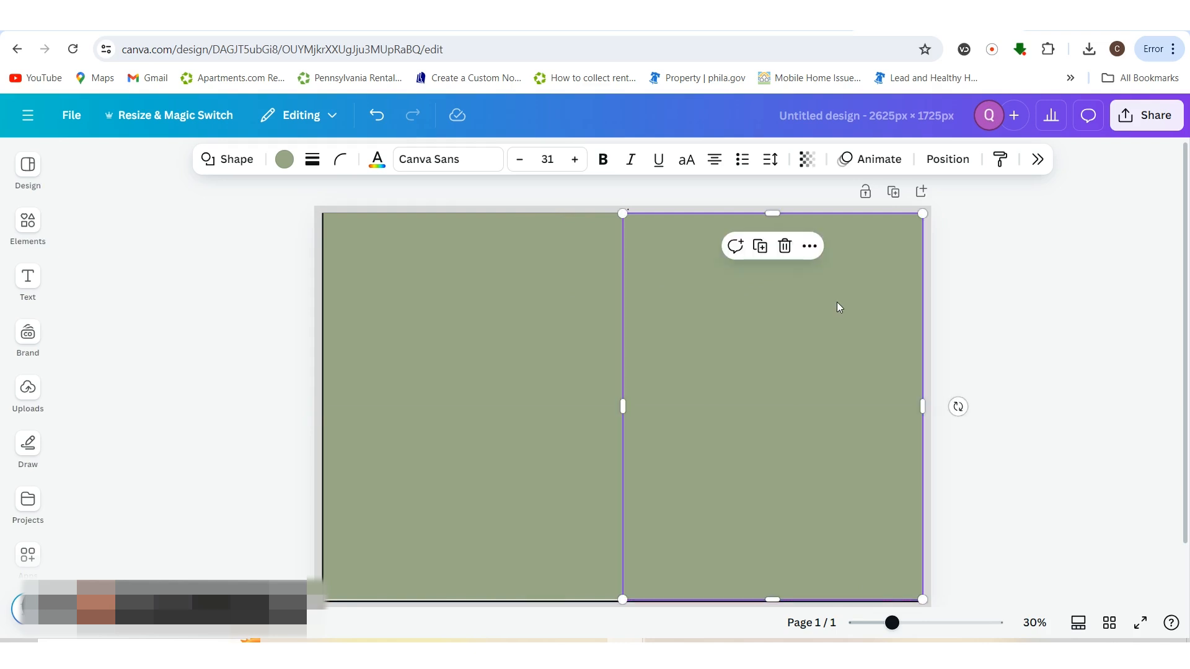
- Recolour the rectangle on the card's right half pink (#ff66c4) and close the colour choices
{"action": "left_click", "coordinate": [284, 159]}
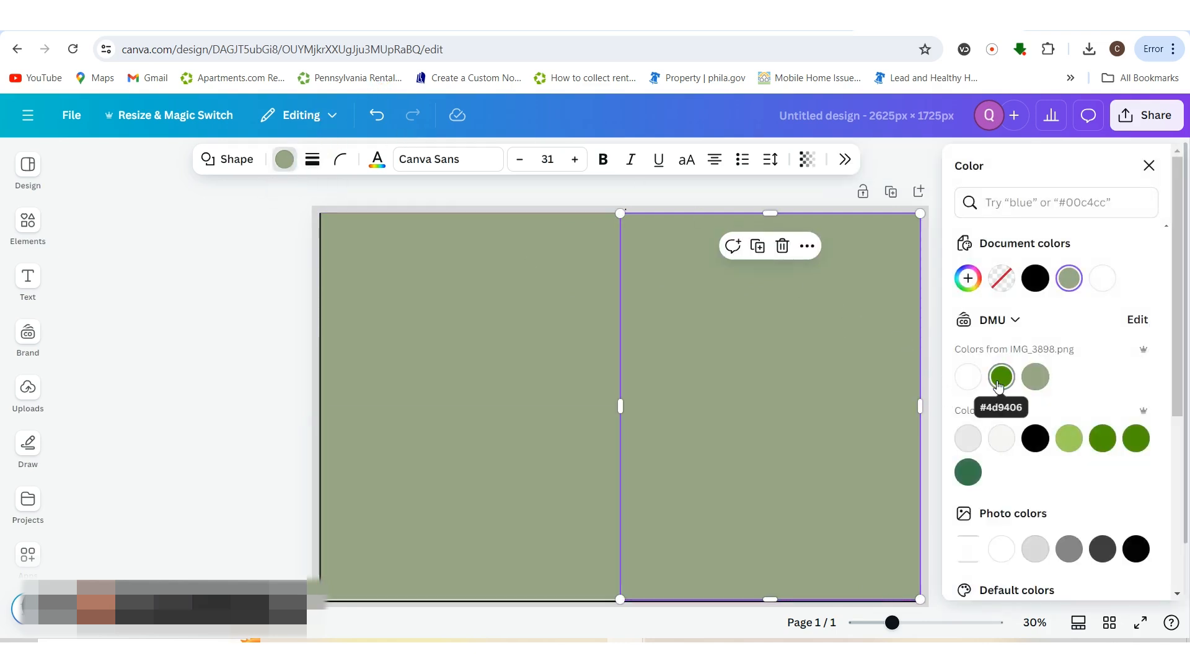
{"action": "scroll", "coordinate": [1029, 422], "scroll_direction": "down", "scroll_amount": 4}
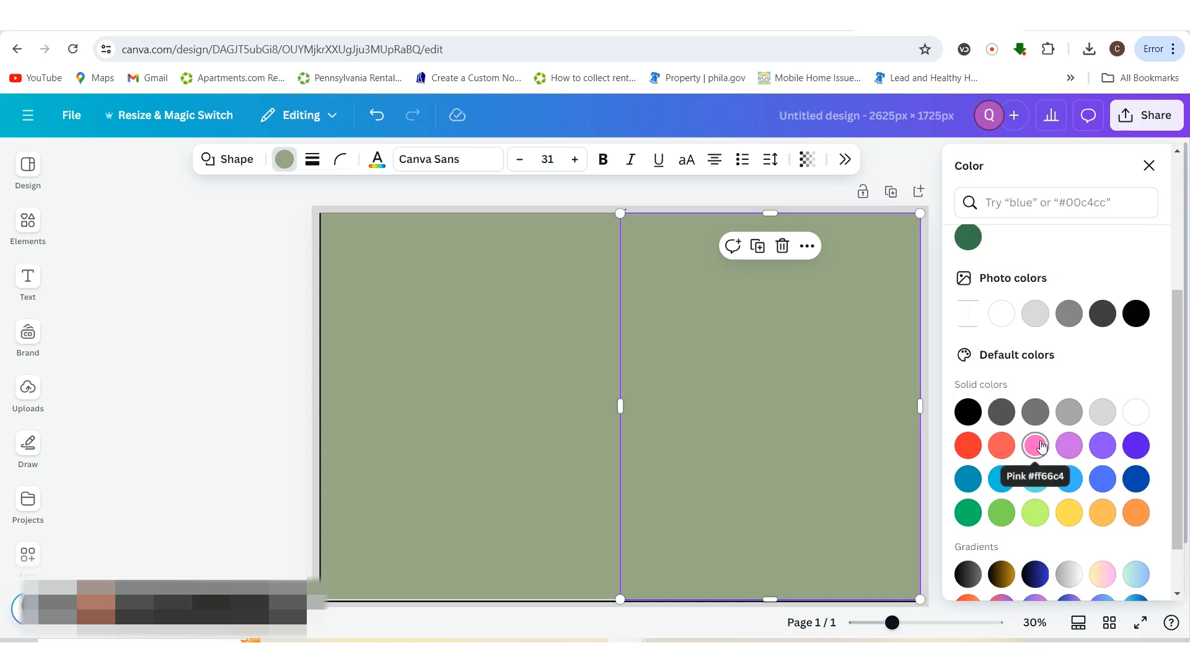
{"action": "left_click", "coordinate": [968, 237]}
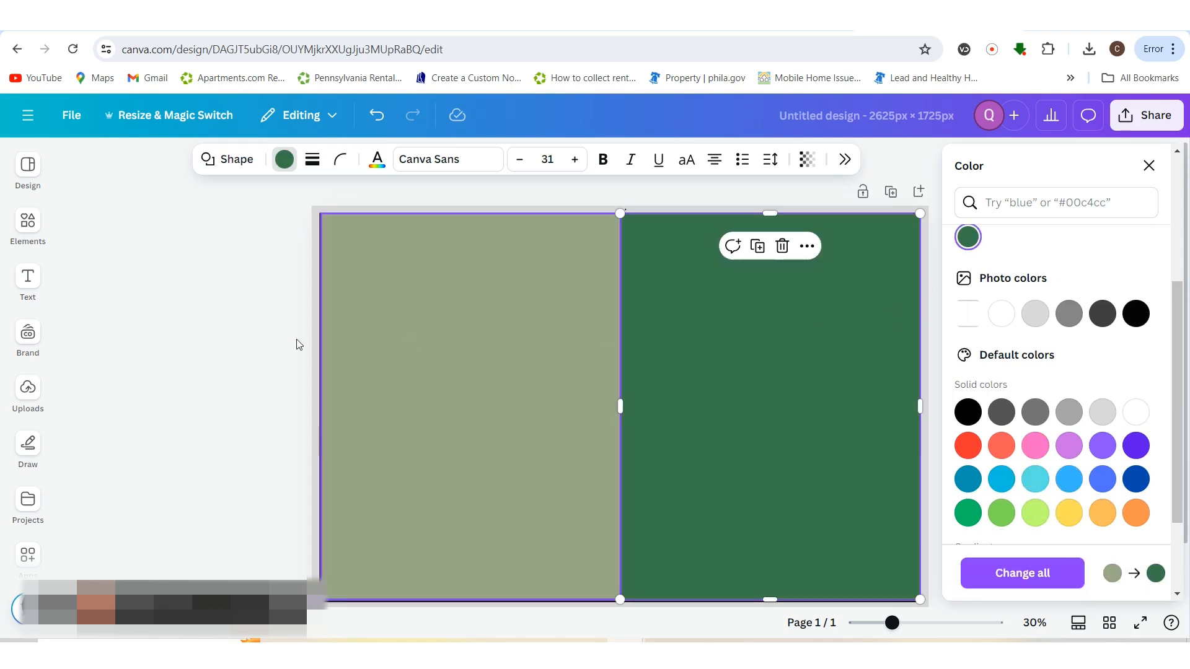
{"action": "key", "text": "ctrl+z"}
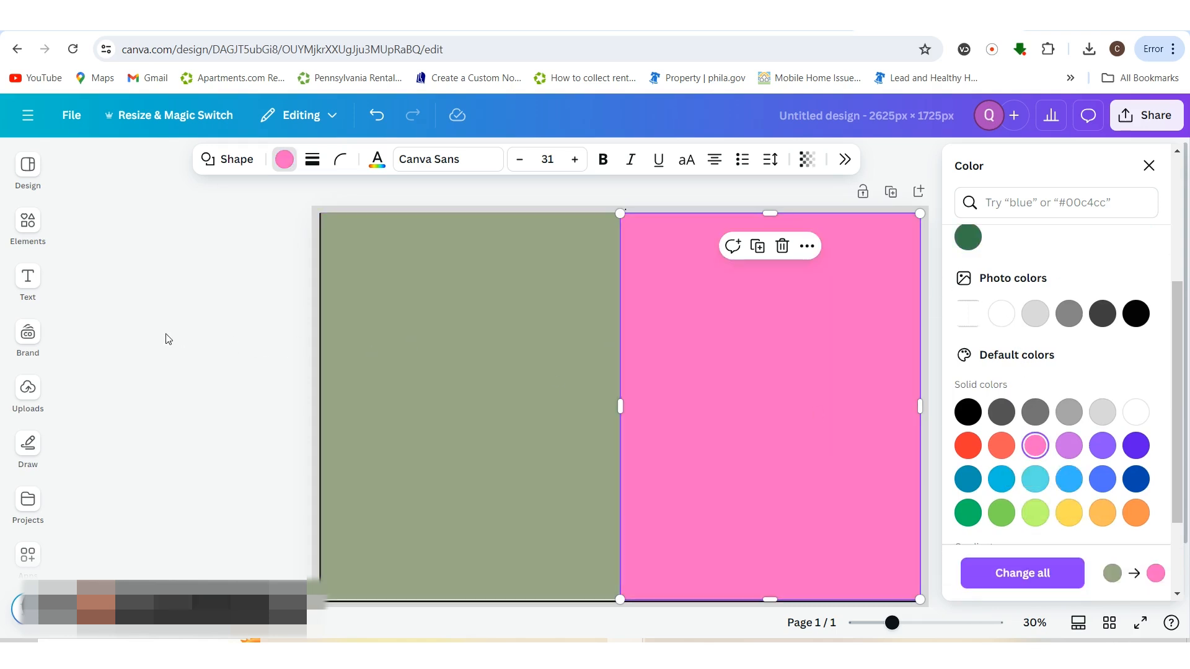
{"action": "left_click", "coordinate": [493, 359]}
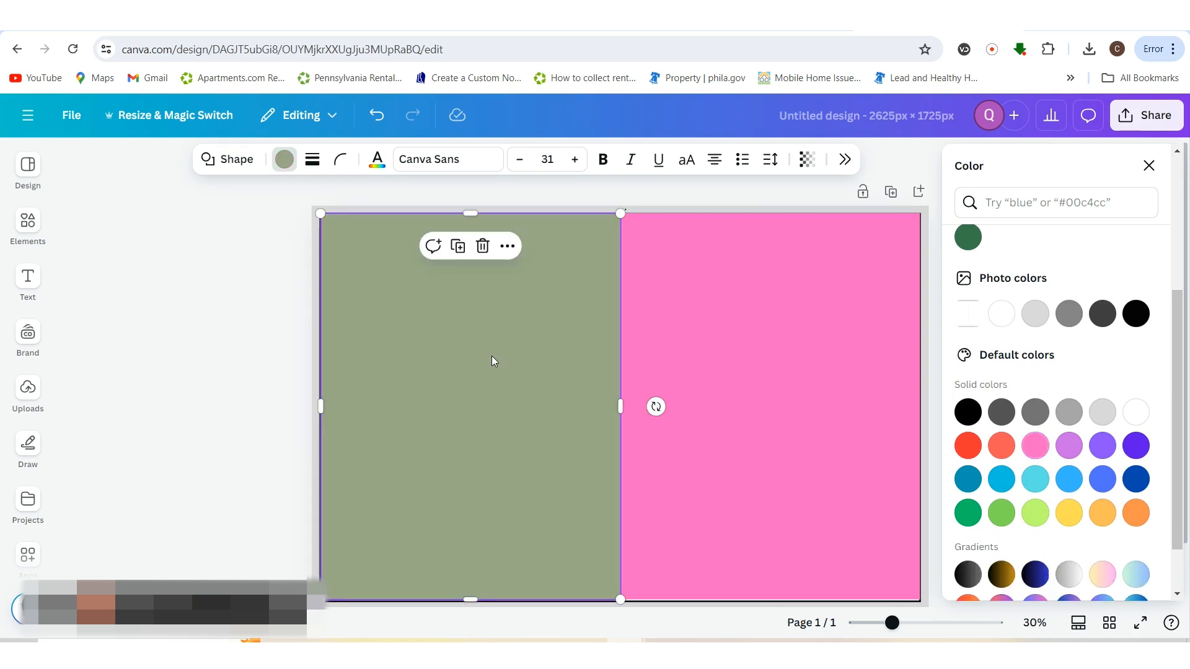
{"action": "key", "text": "Escape"}
{"action": "left_click", "coordinate": [1019, 404]}
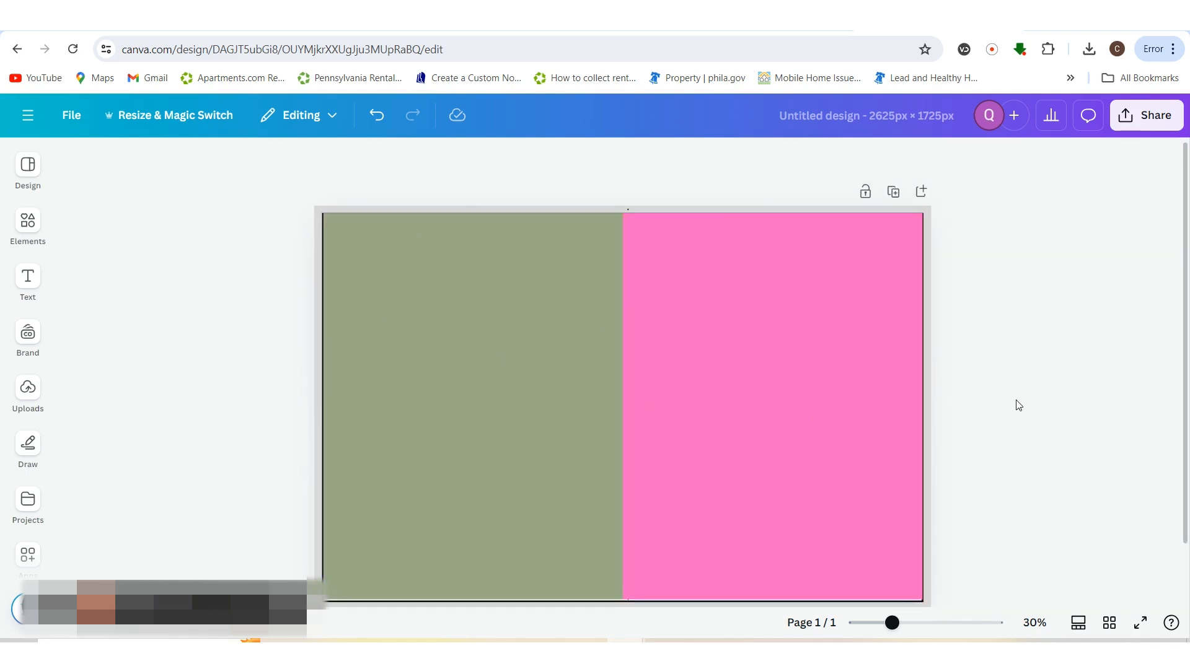
- Adjust the lower edges of the pink and green rectangles to meet the template's solid bottom border
{"action": "scroll", "coordinate": [824, 463], "scroll_direction": "down", "scroll_amount": 1}
{"action": "left_click", "coordinate": [789, 523]}
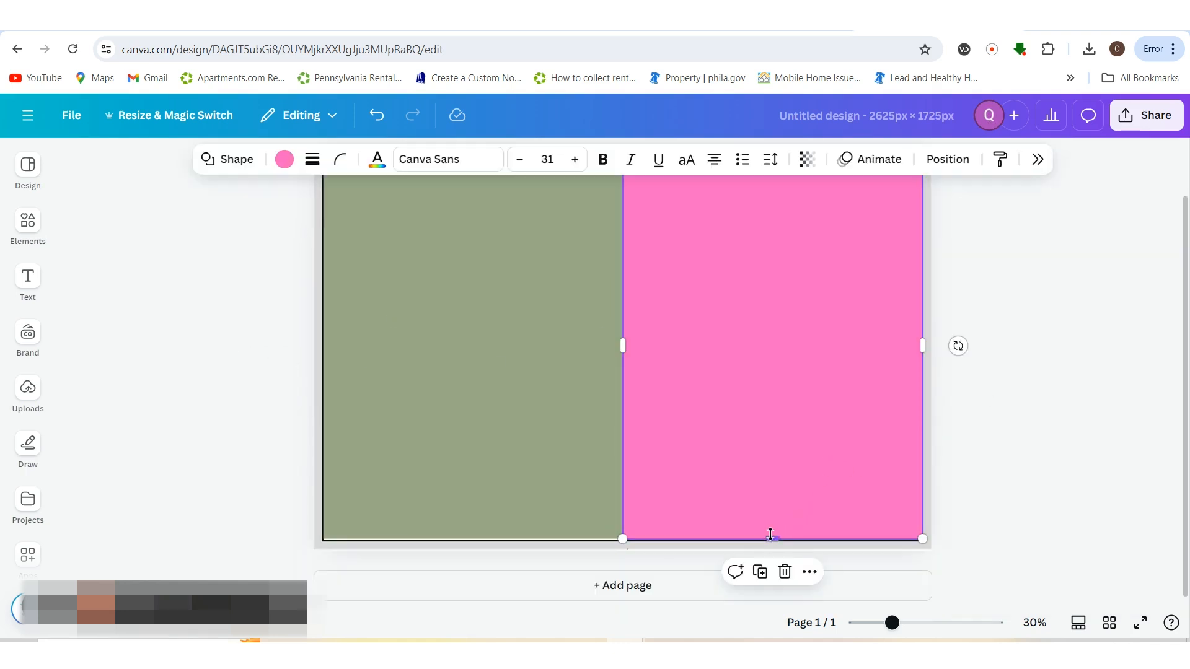
{"action": "left_click_drag", "start_coordinate": [771, 536], "coordinate": [771, 538]}
{"action": "left_click", "coordinate": [600, 535]}
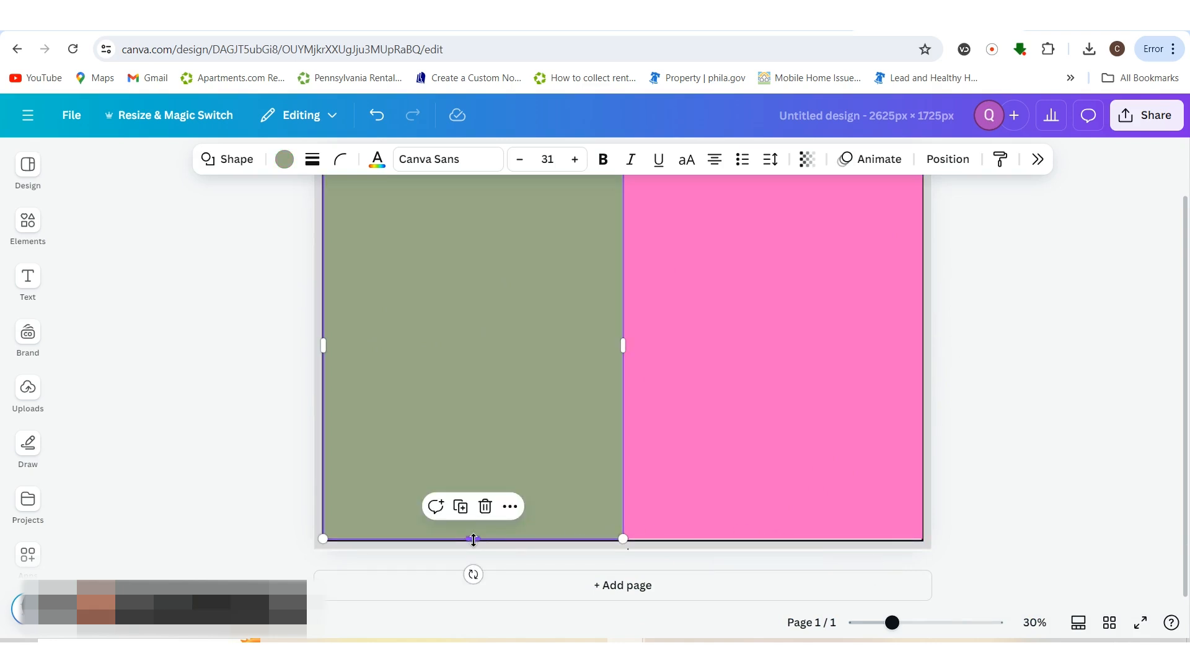
{"action": "left_click_drag", "start_coordinate": [474, 540], "coordinate": [474, 540]}
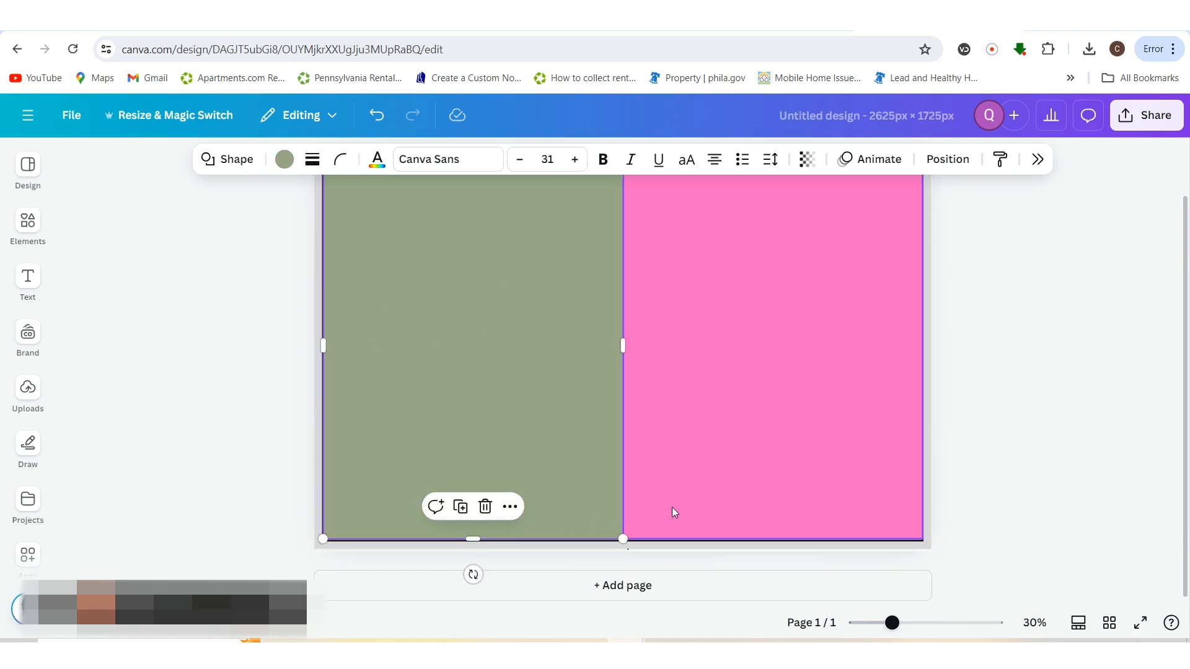
{"action": "left_click", "coordinate": [673, 509]}
{"action": "left_click", "coordinate": [1071, 494]}
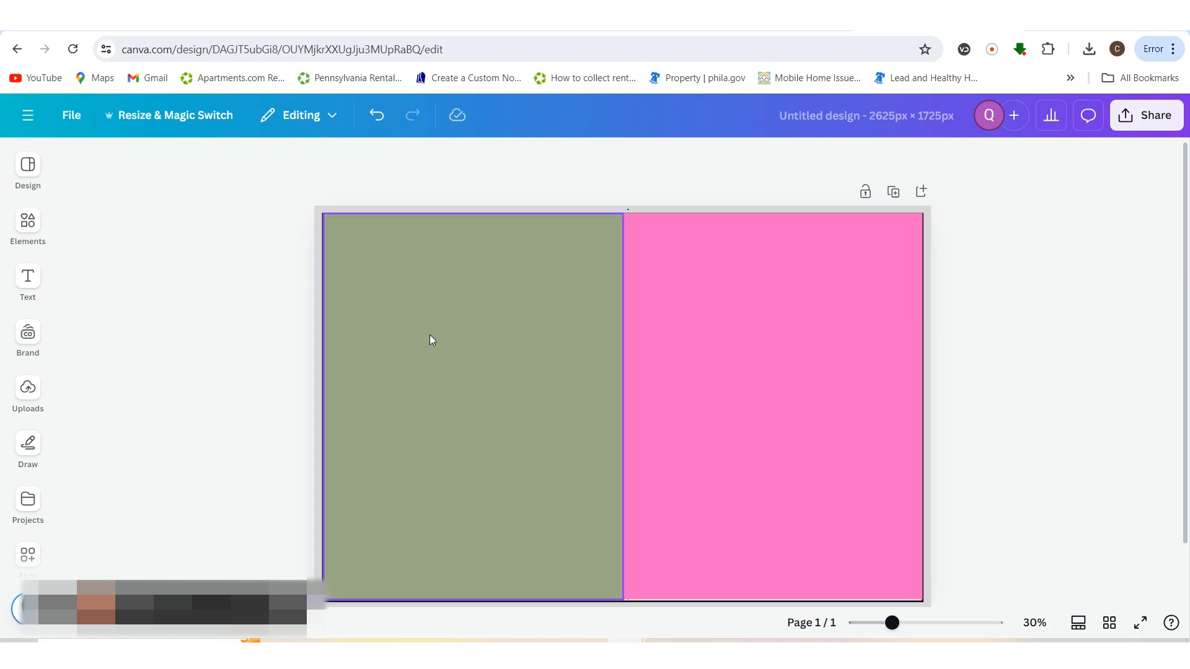
- Switch to ChatGPT and review the watercolor illustration prompt for the woman in a pink dress and its generated images
{"action": "left_click", "coordinate": [279, 25]}
{"action": "scroll", "coordinate": [853, 408], "scroll_direction": "up", "scroll_amount": 5}
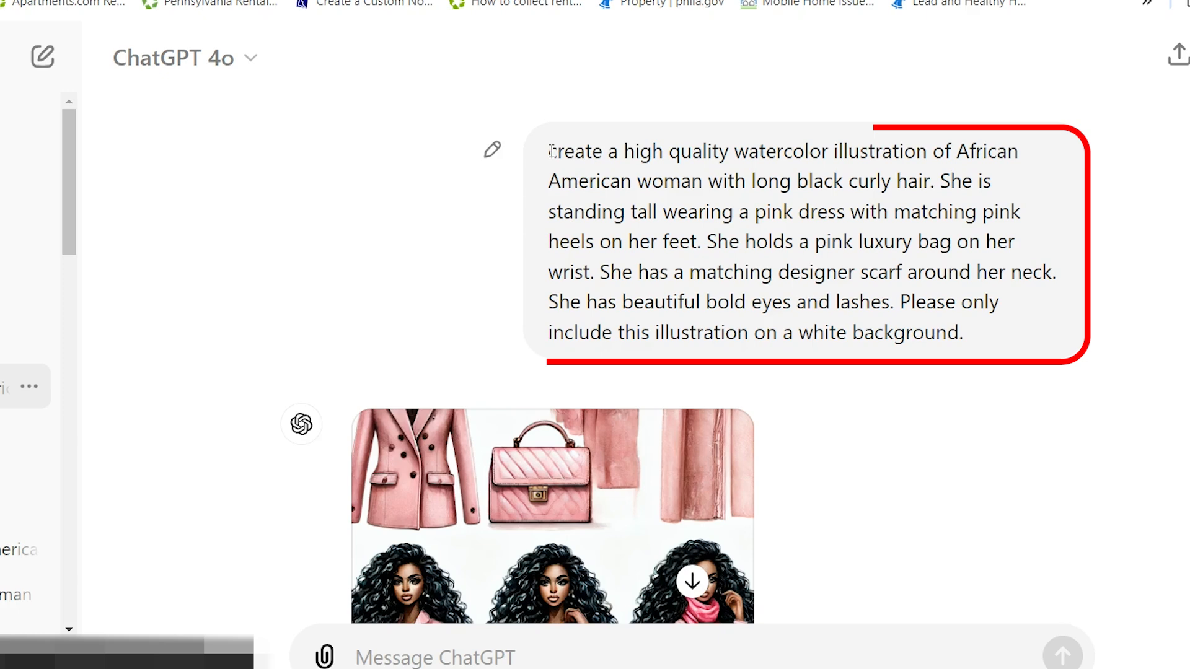
{"action": "left_click_drag", "start_coordinate": [609, 194], "coordinate": [1004, 325]}
{"action": "left_click", "coordinate": [1086, 413]}
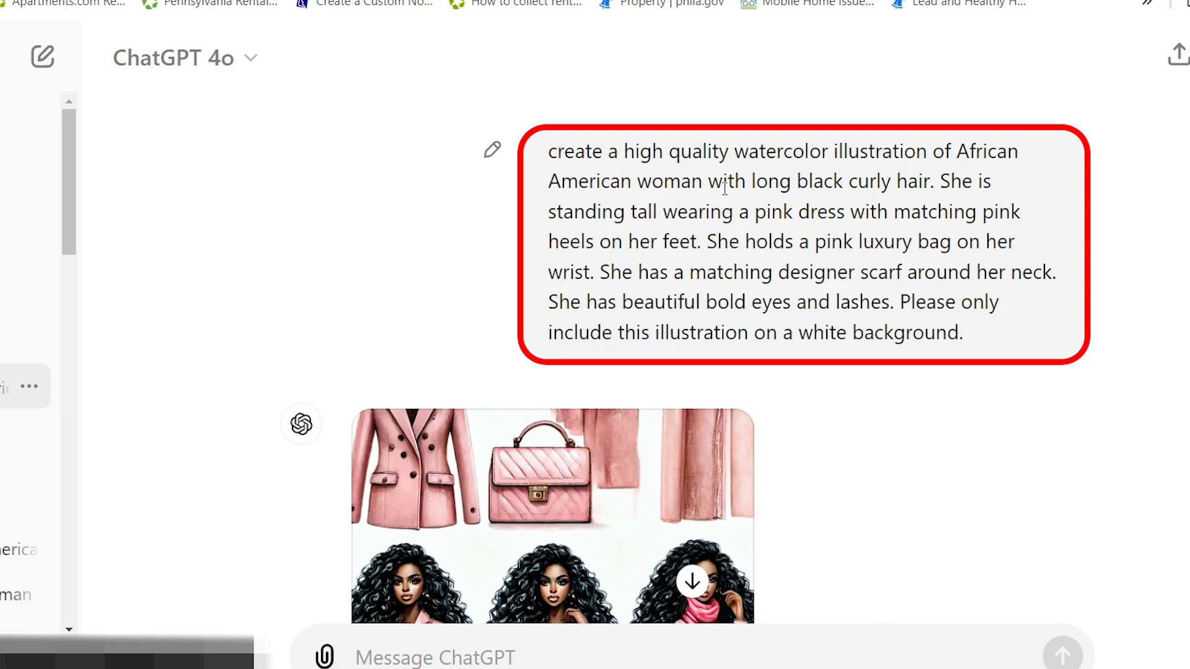
{"action": "scroll", "coordinate": [821, 359], "scroll_direction": "down", "scroll_amount": 3}
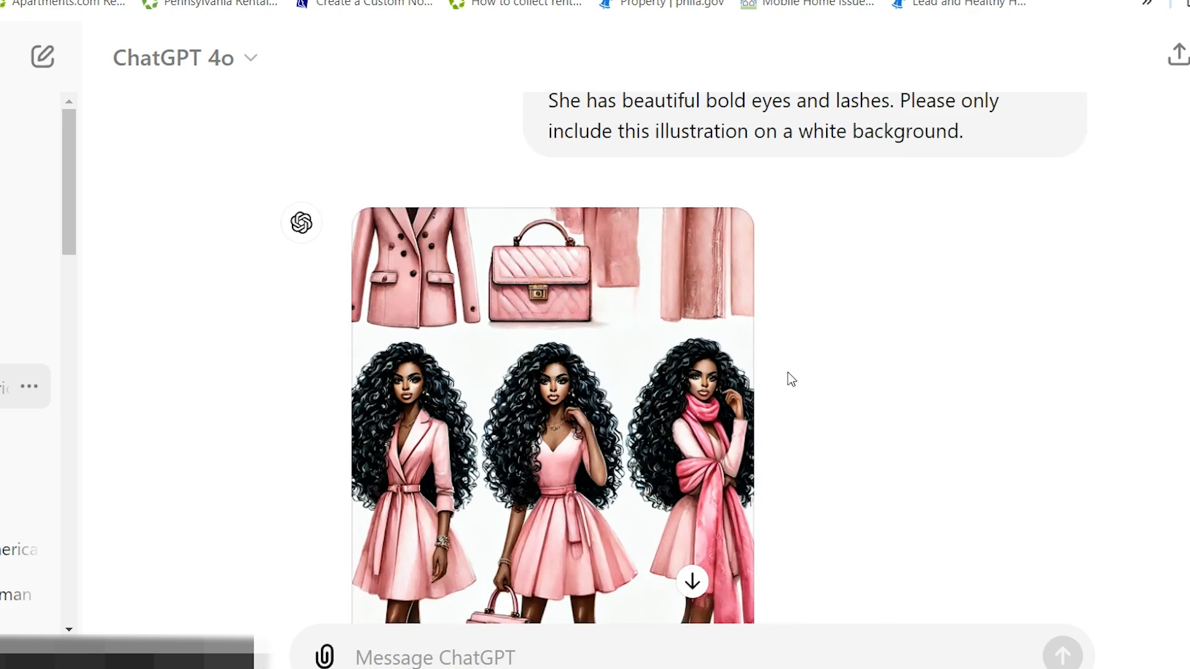
{"action": "scroll", "coordinate": [806, 403], "scroll_direction": "up", "scroll_amount": 3}
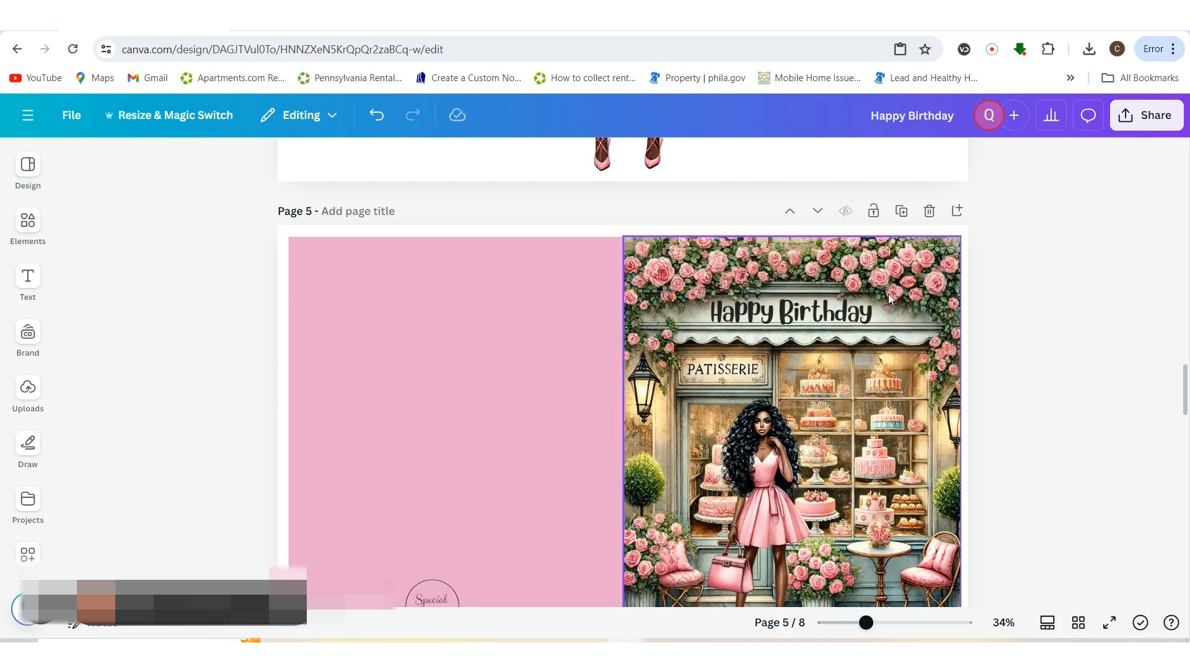
- Switch to the Happy Birthday design in Canva and examine the patisserie cover images on pages 5 and 6
{"action": "left_click", "coordinate": [855, 258]}
{"action": "scroll", "coordinate": [880, 270], "scroll_direction": "down", "scroll_amount": 10}
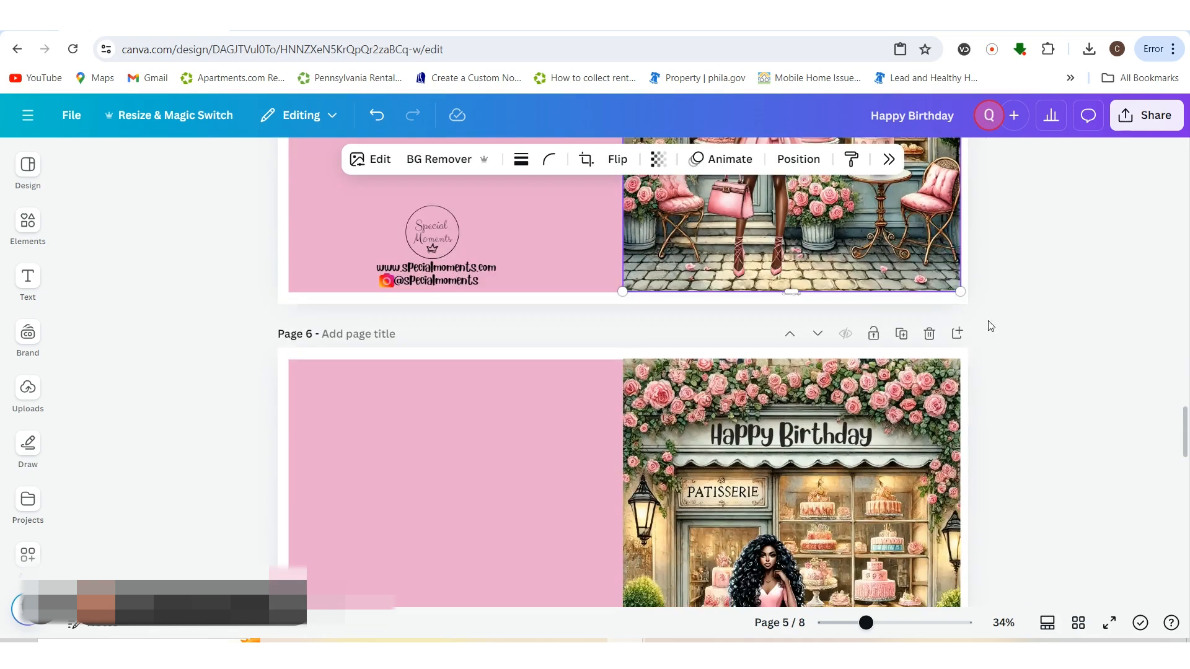
{"action": "left_click", "coordinate": [901, 280]}
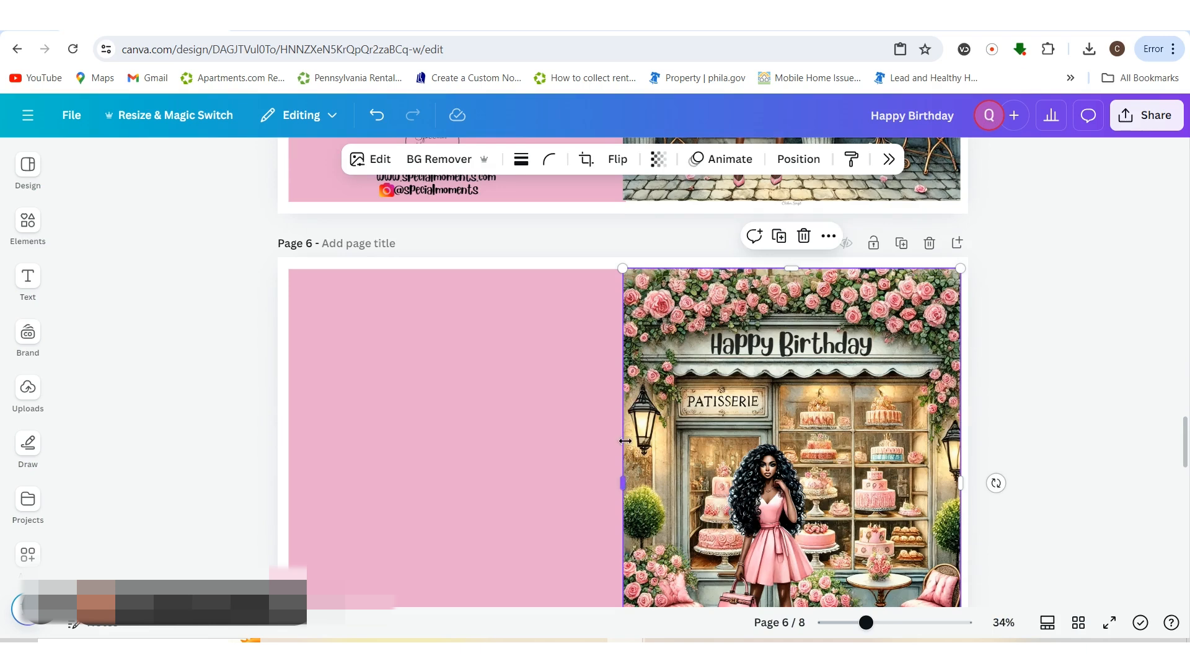
- Examine the patisserie cover on page 6 of the Happy Birthday design, and return to the untitled 2625 × 1725 px design
{"action": "scroll", "coordinate": [874, 469], "scroll_direction": "down", "scroll_amount": 1}
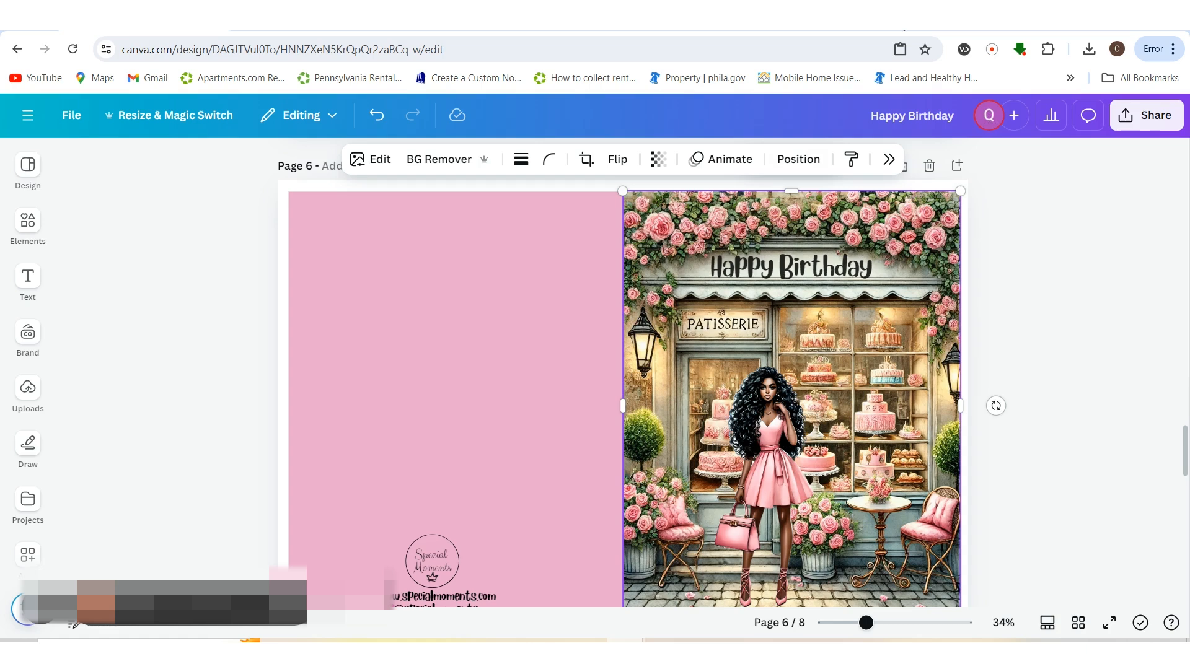
{"action": "left_click", "coordinate": [930, 18]}
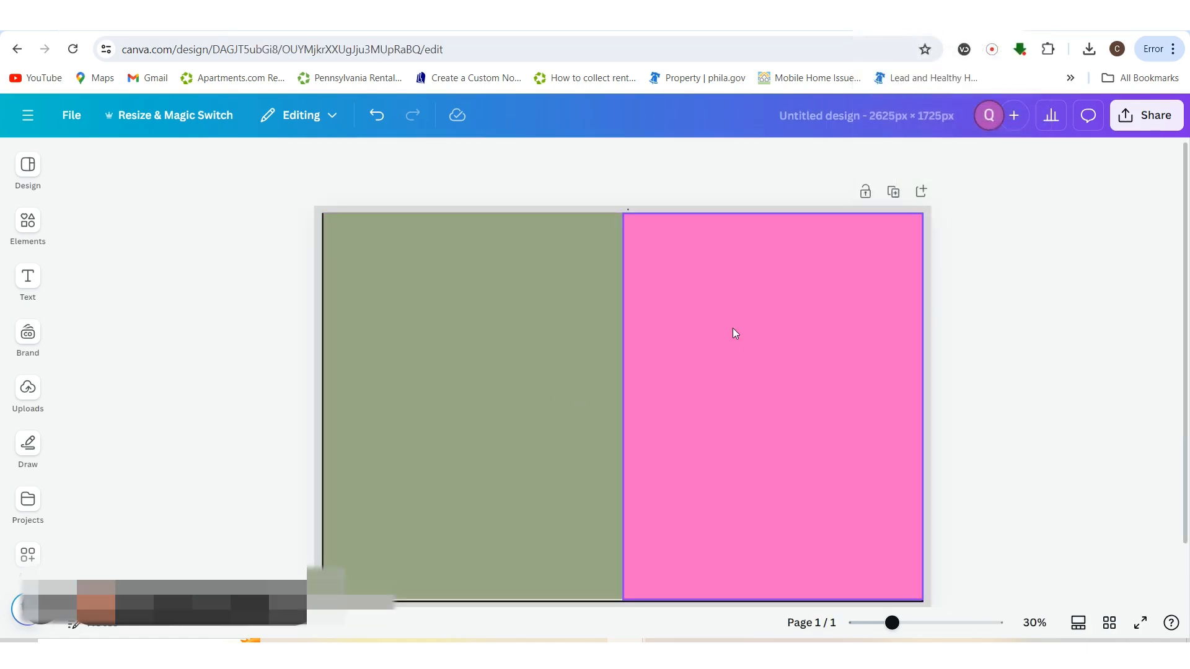
{"action": "left_click", "coordinate": [762, 342]}
{"action": "left_click", "coordinate": [1012, 362]}
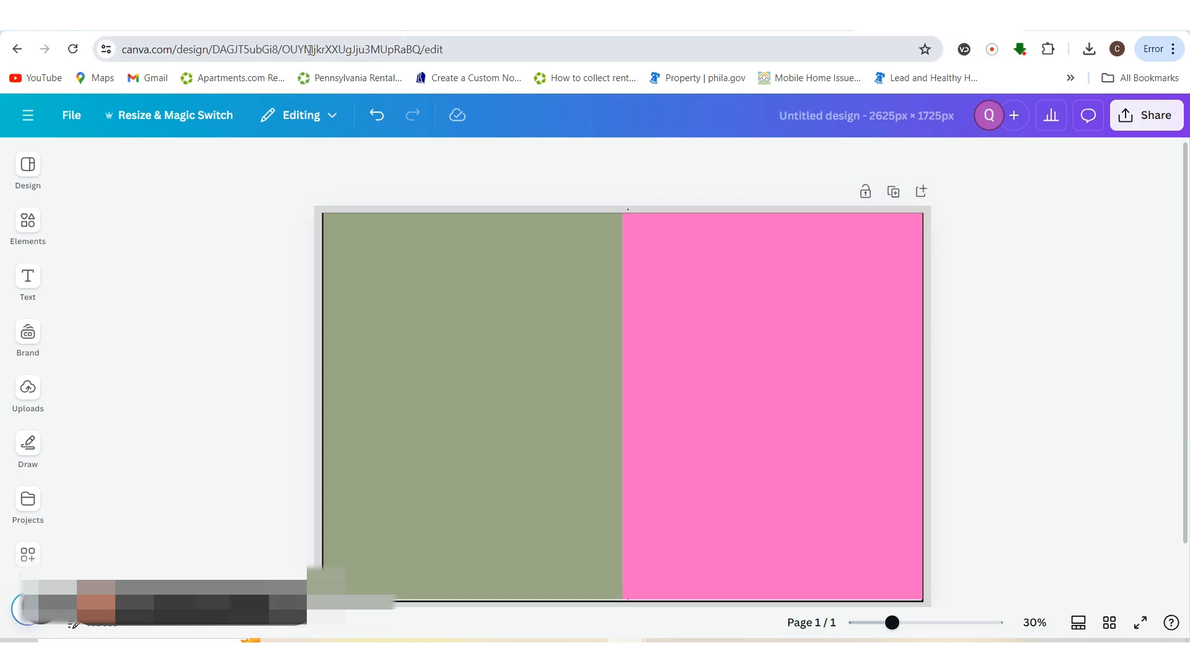
- Switch to ChatGPT and copy the watercolor illustration prompt that has no "full body" wording
{"action": "left_click", "coordinate": [303, 18]}
{"action": "scroll", "coordinate": [764, 377], "scroll_direction": "down", "scroll_amount": 4}
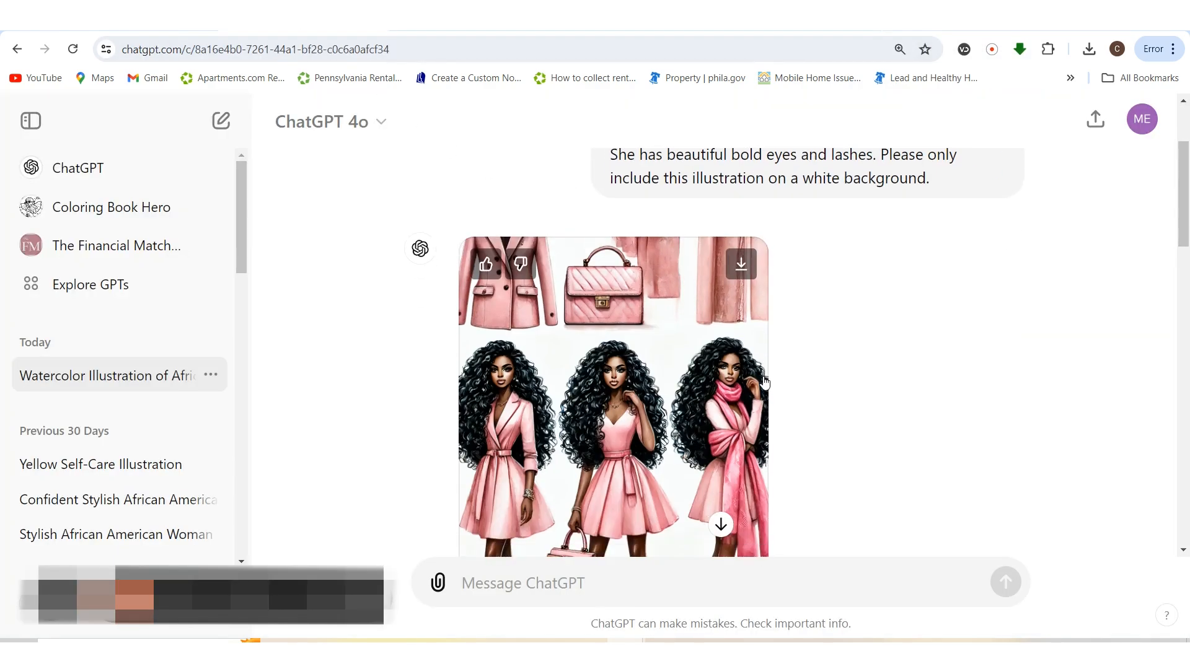
{"action": "scroll", "coordinate": [763, 384], "scroll_direction": "up", "scroll_amount": 4}
{"action": "left_click_drag", "start_coordinate": [610, 193], "coordinate": [980, 335]}
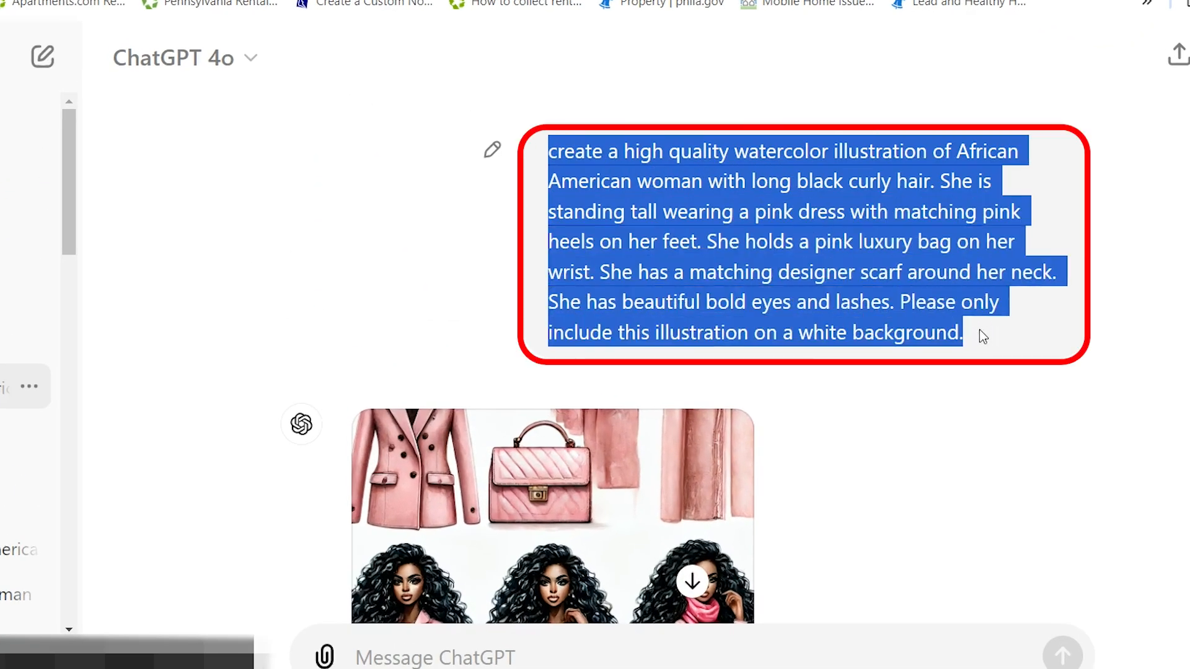
{"action": "right_click", "coordinate": [828, 283]}
{"action": "left_click", "coordinate": [695, 310]}
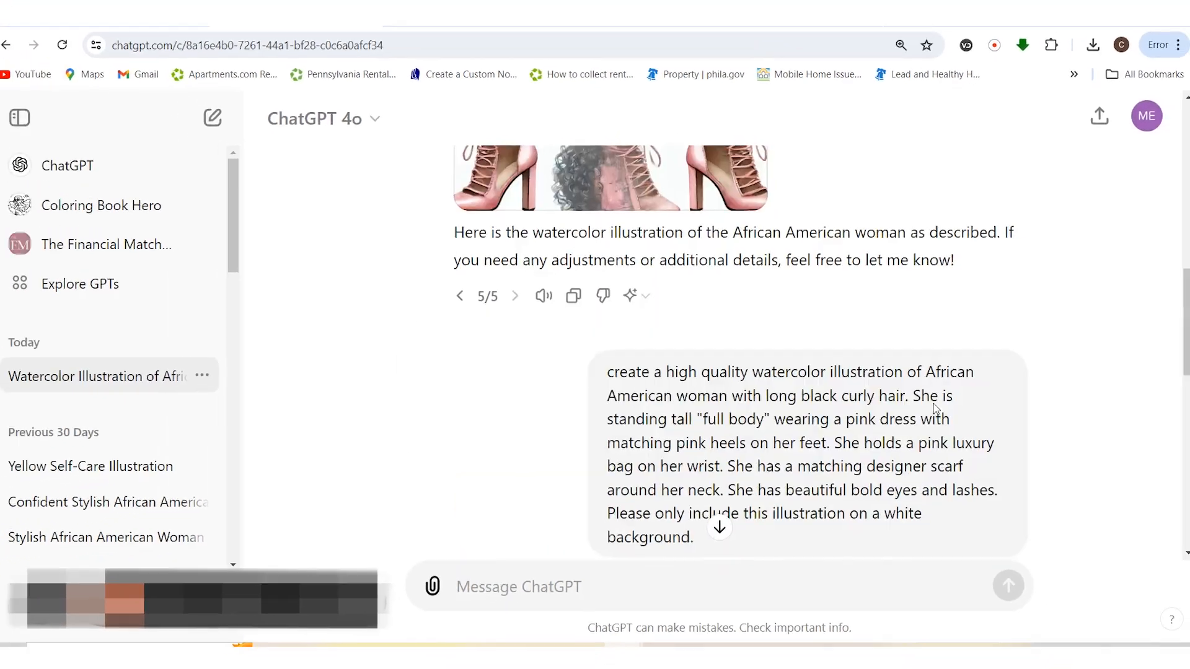
- Submit the copied watercolor prompt as a new message to generate another illustration
{"action": "scroll", "coordinate": [934, 403], "scroll_direction": "down", "scroll_amount": 1}
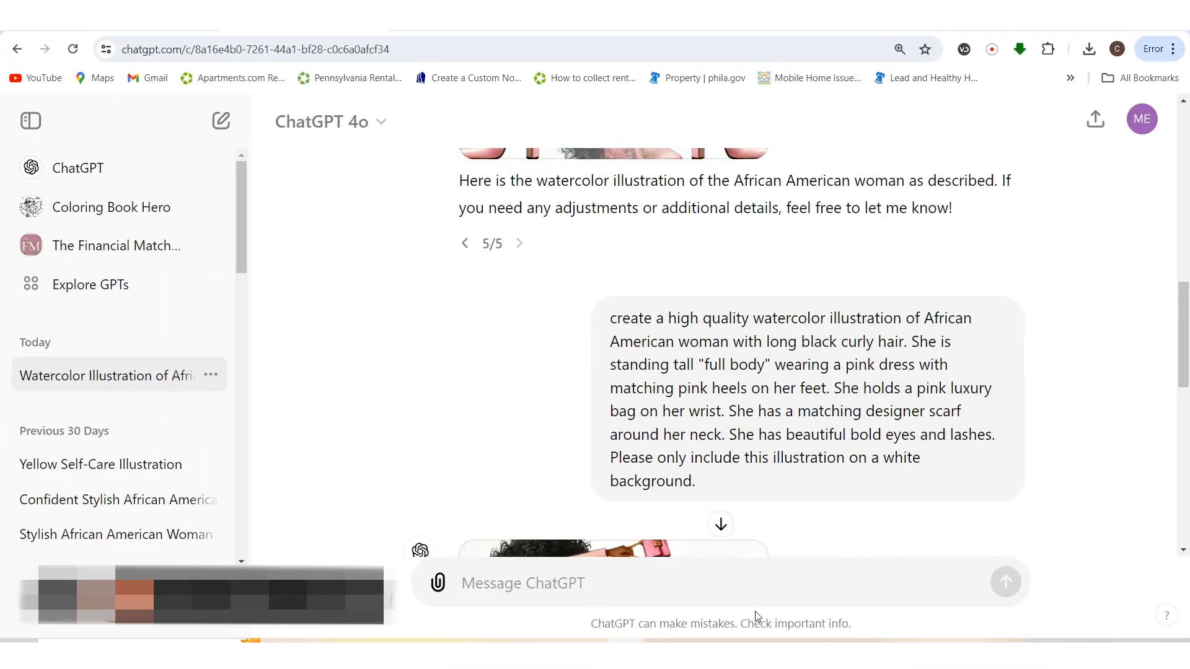
{"action": "left_click", "coordinate": [664, 585]}
{"action": "key", "text": "ctrl+v"}
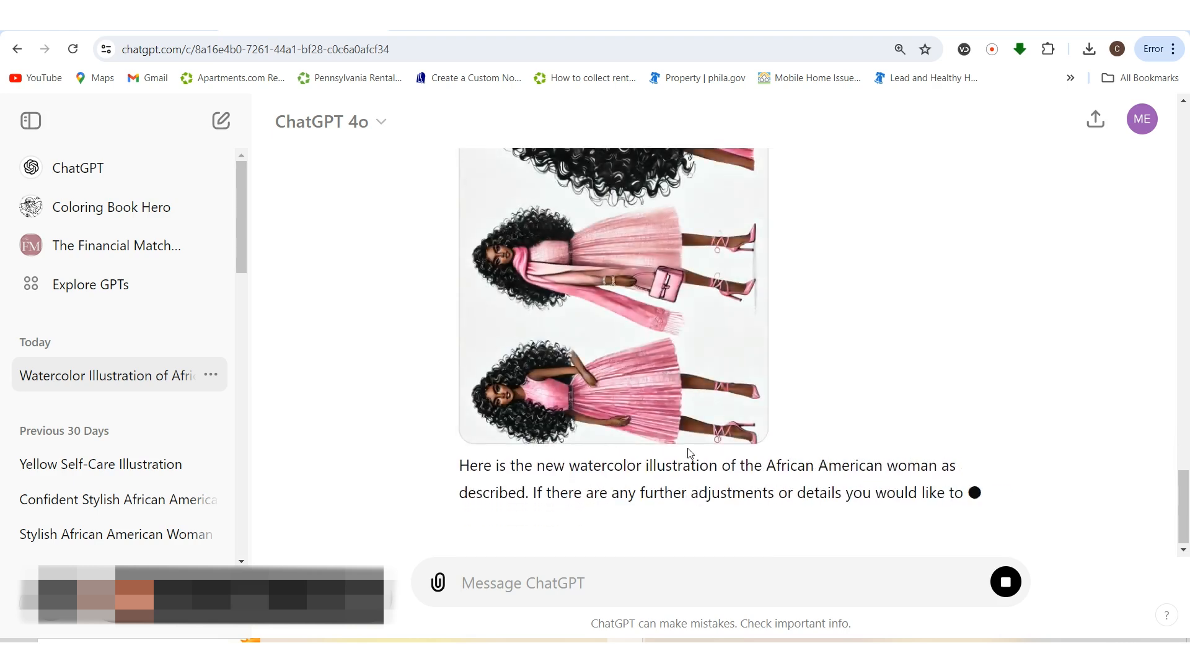
- Inspect the newly generated illustration at enlarged size and close the enlarged view
{"action": "scroll", "coordinate": [690, 449], "scroll_direction": "up", "scroll_amount": 3}
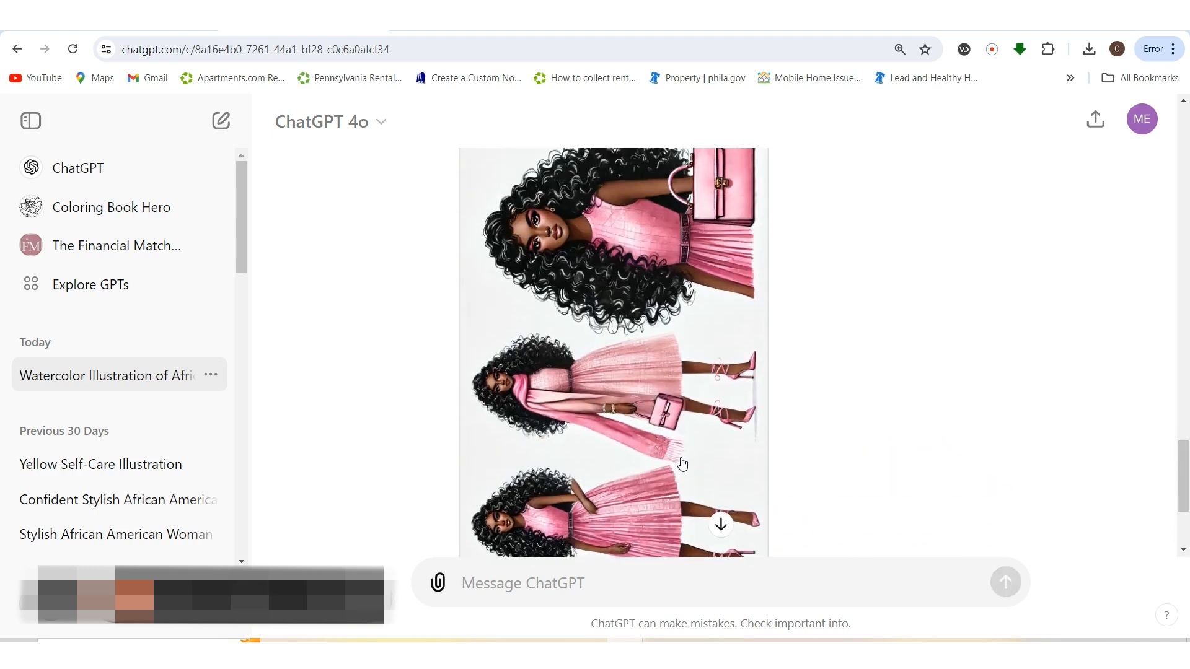
{"action": "left_click", "coordinate": [576, 415]}
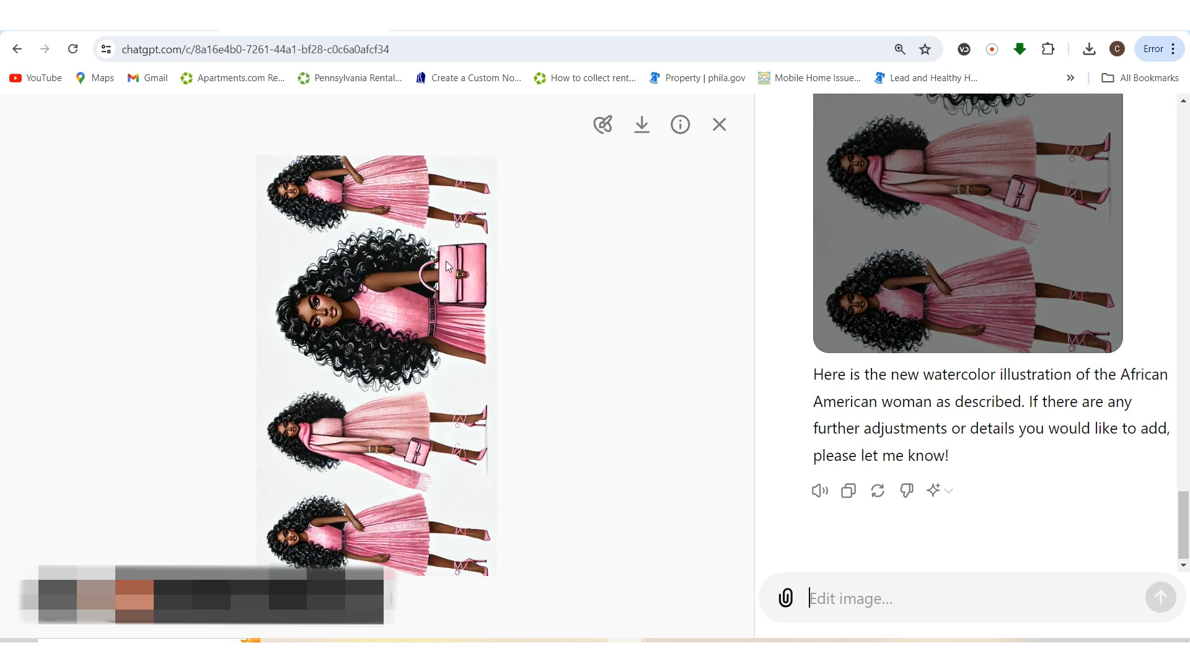
{"action": "left_click", "coordinate": [719, 124]}
{"action": "scroll", "coordinate": [728, 457], "scroll_direction": "down", "scroll_amount": 3}
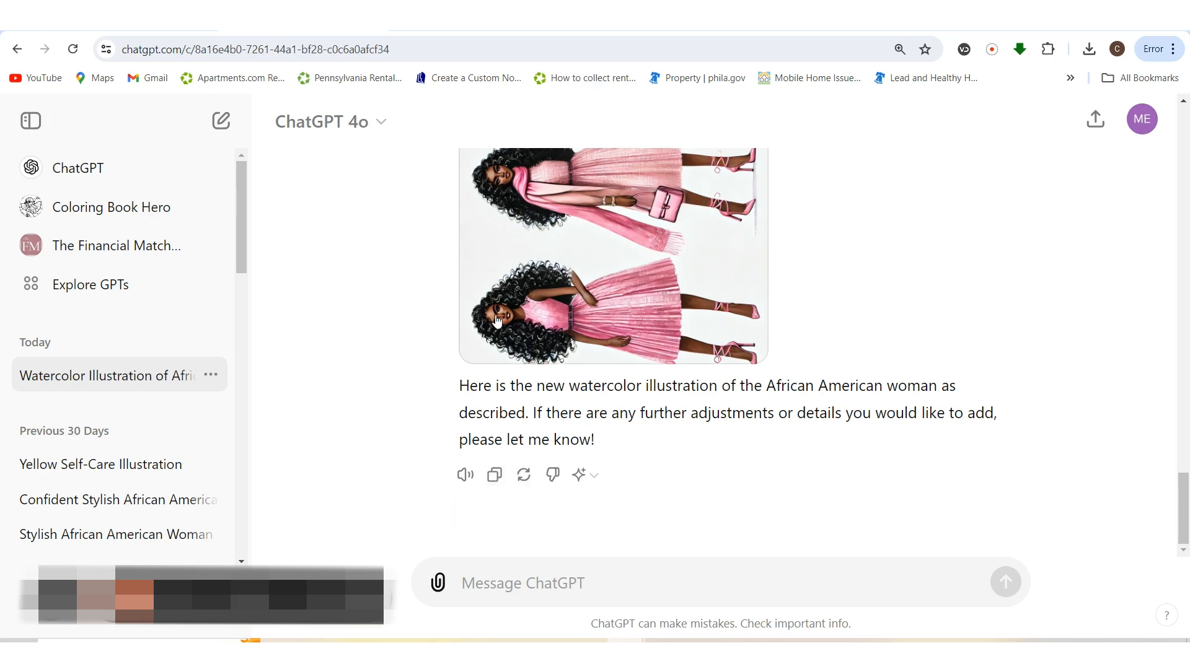
- Rate the sideways illustration response as bad with a feedback reason, and regenerate it
{"action": "left_click", "coordinate": [552, 482]}
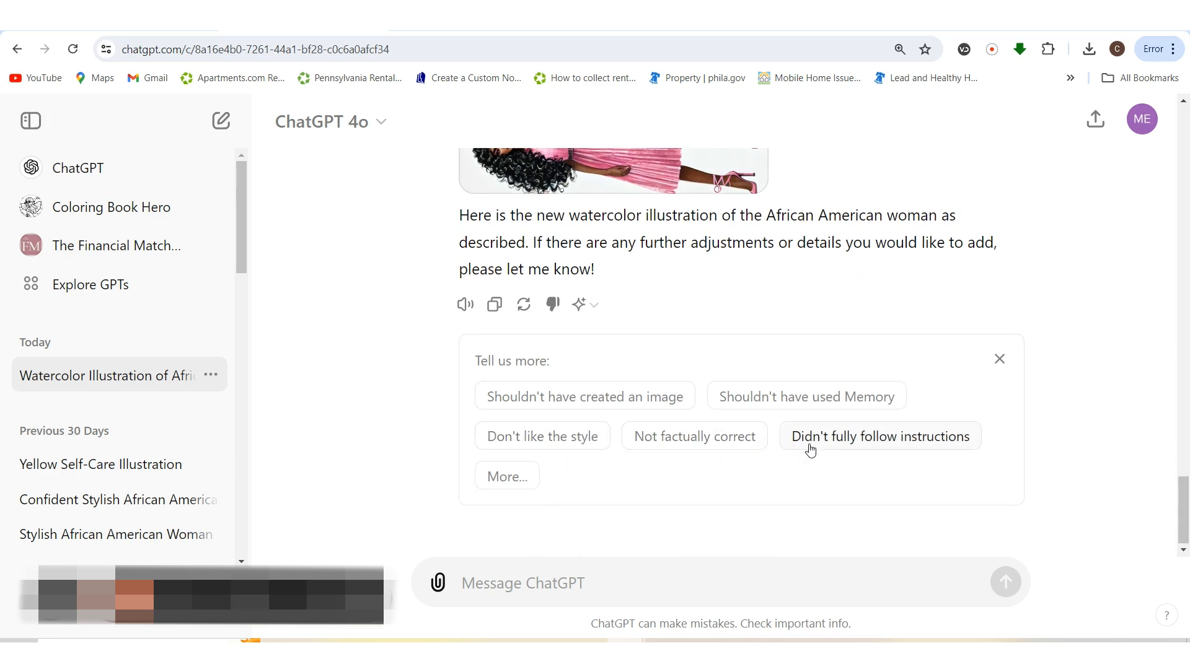
{"action": "left_click", "coordinate": [732, 445]}
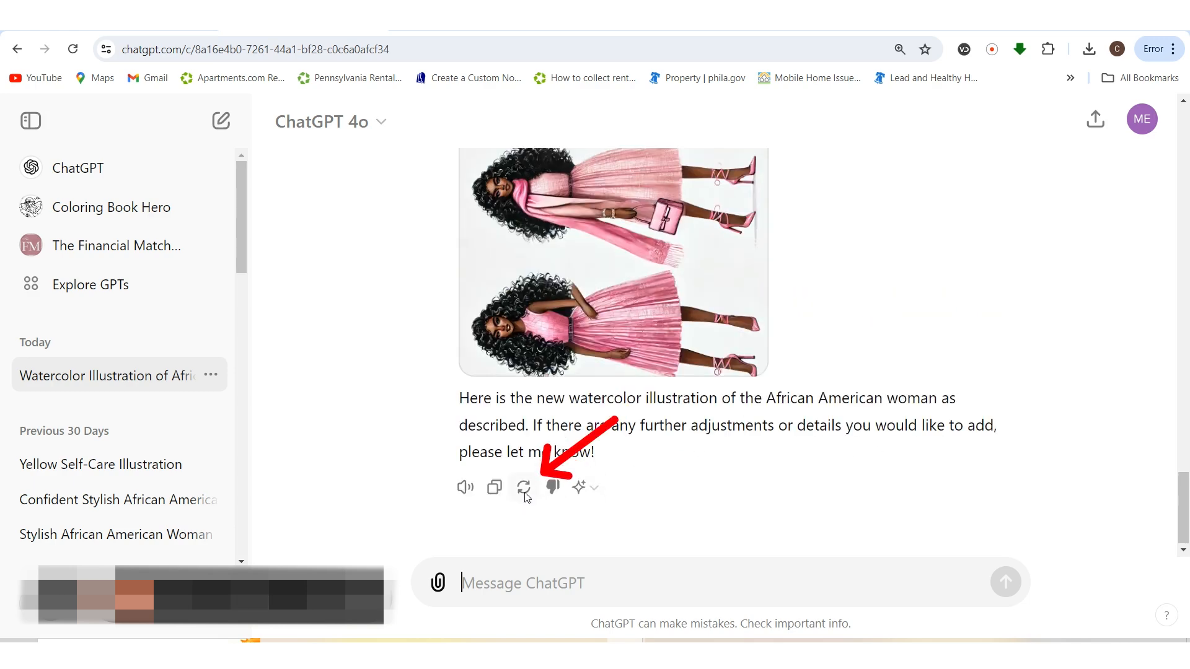
{"action": "left_click", "coordinate": [524, 487]}
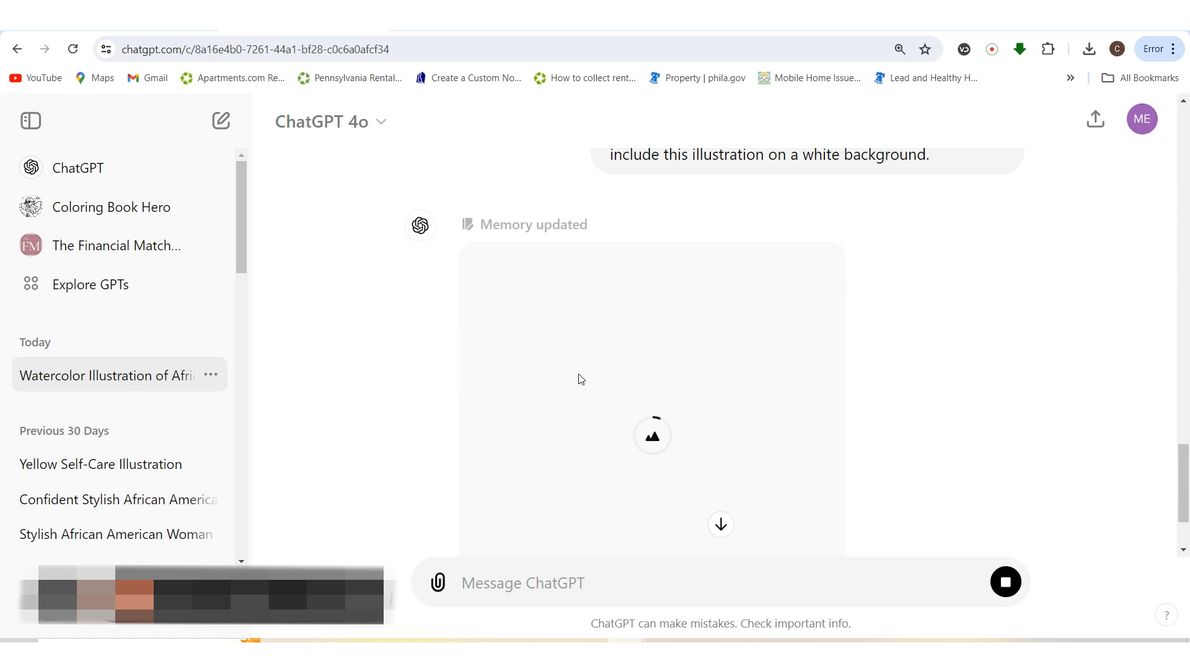
- Review the submitted prompt and the earlier illustrations in the conversation
{"action": "mouse_move", "coordinate": [545, 230]}
{"action": "scroll", "coordinate": [1051, 348], "scroll_direction": "down", "scroll_amount": 1}
{"action": "scroll", "coordinate": [1052, 344], "scroll_direction": "up", "scroll_amount": 3}
{"action": "scroll", "coordinate": [1052, 347], "scroll_direction": "up", "scroll_amount": 5}
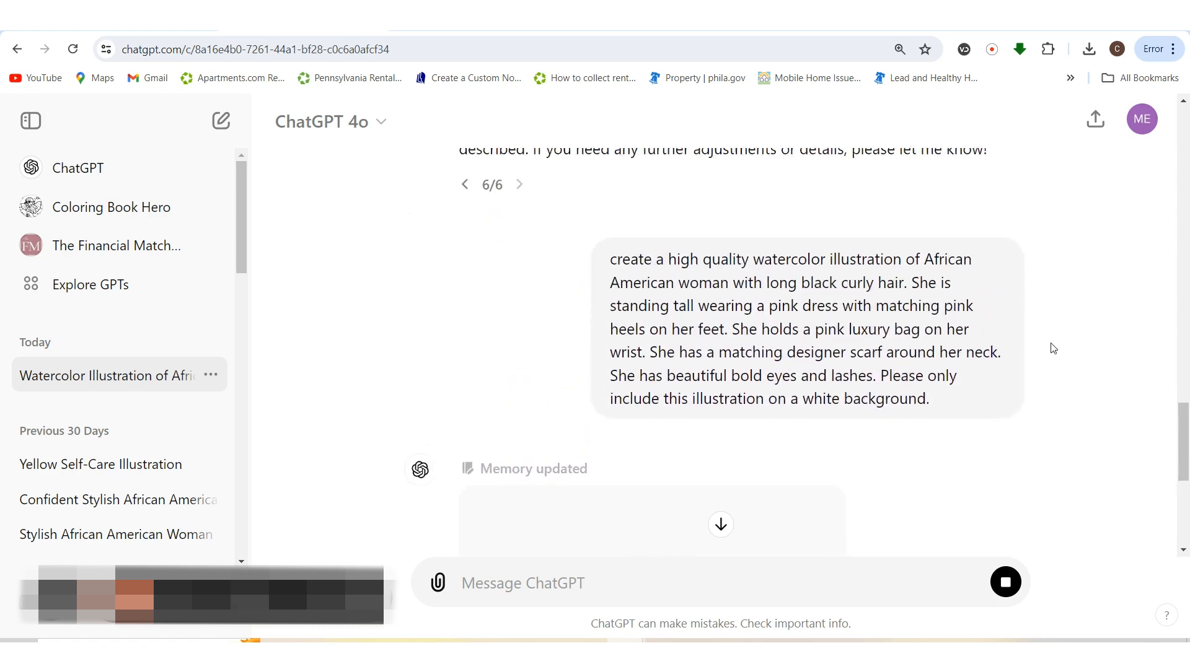
{"action": "scroll", "coordinate": [840, 316], "scroll_direction": "up", "scroll_amount": 4}
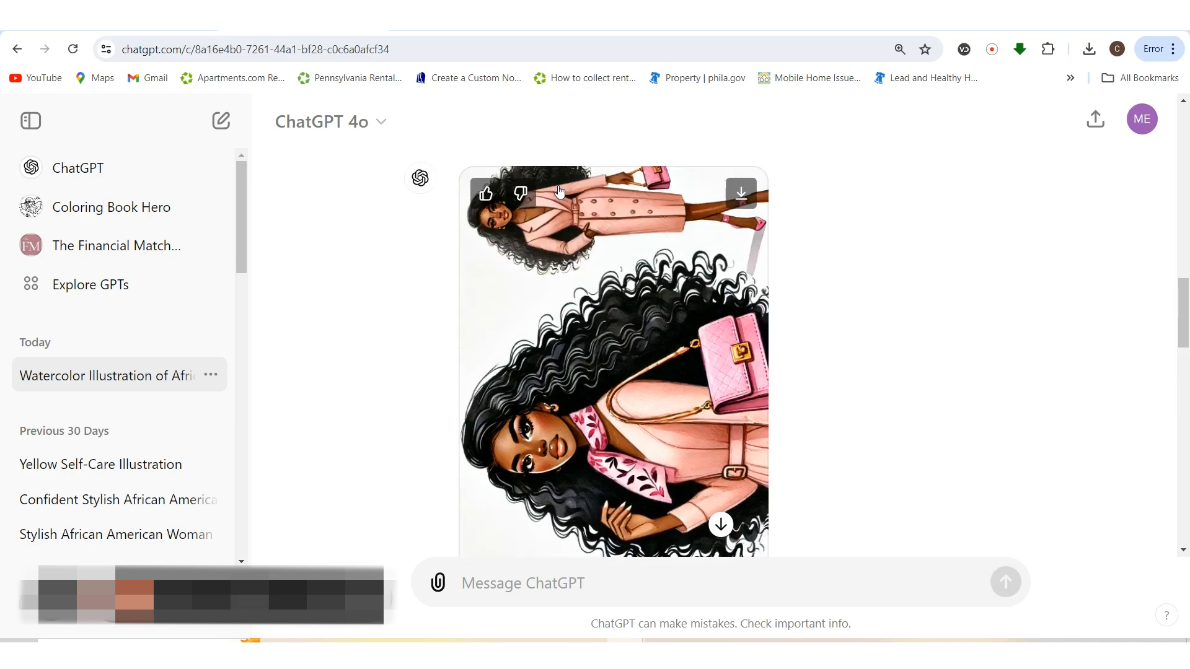
- Inspect the second version of the illustration of the woman in pink, and request another version
{"action": "scroll", "coordinate": [849, 318], "scroll_direction": "down", "scroll_amount": 5}
{"action": "scroll", "coordinate": [848, 318], "scroll_direction": "down", "scroll_amount": 9}
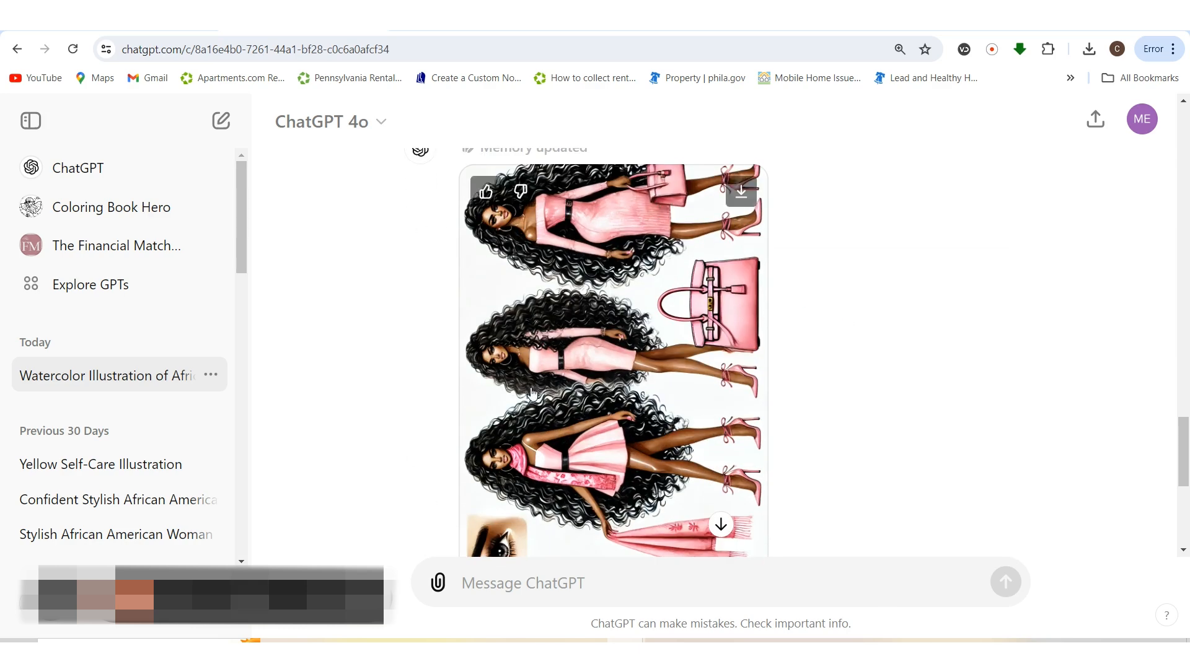
{"action": "scroll", "coordinate": [859, 354], "scroll_direction": "down", "scroll_amount": 5}
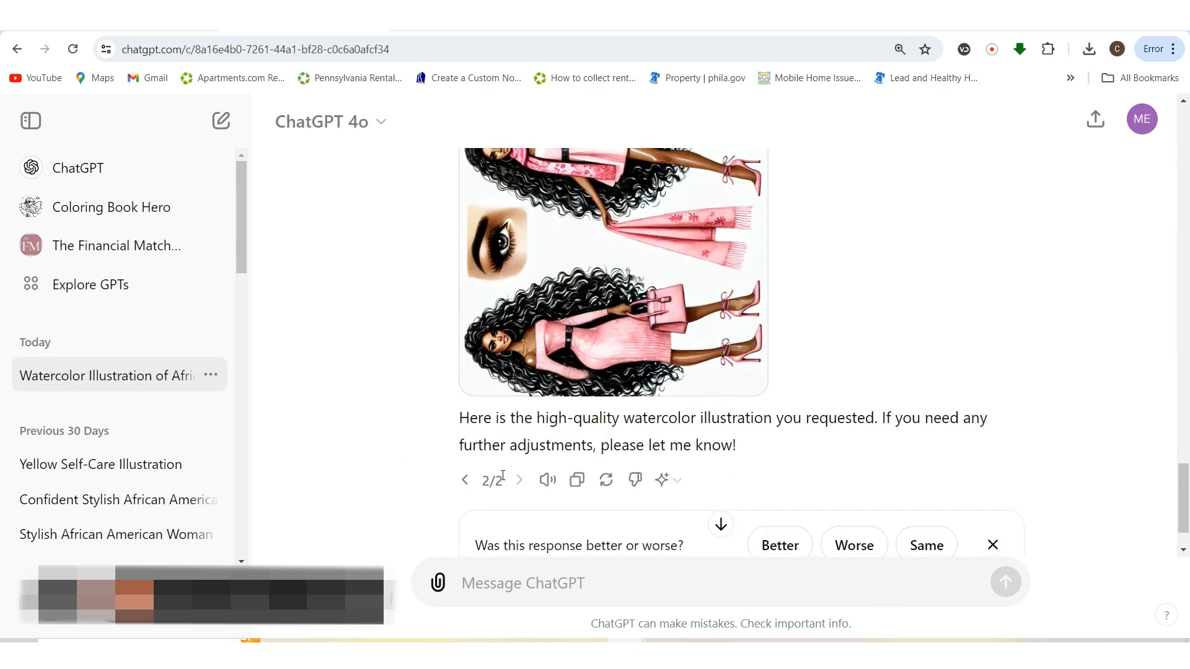
{"action": "scroll", "coordinate": [701, 413], "scroll_direction": "down", "scroll_amount": 1}
{"action": "scroll", "coordinate": [707, 377], "scroll_direction": "up", "scroll_amount": 5}
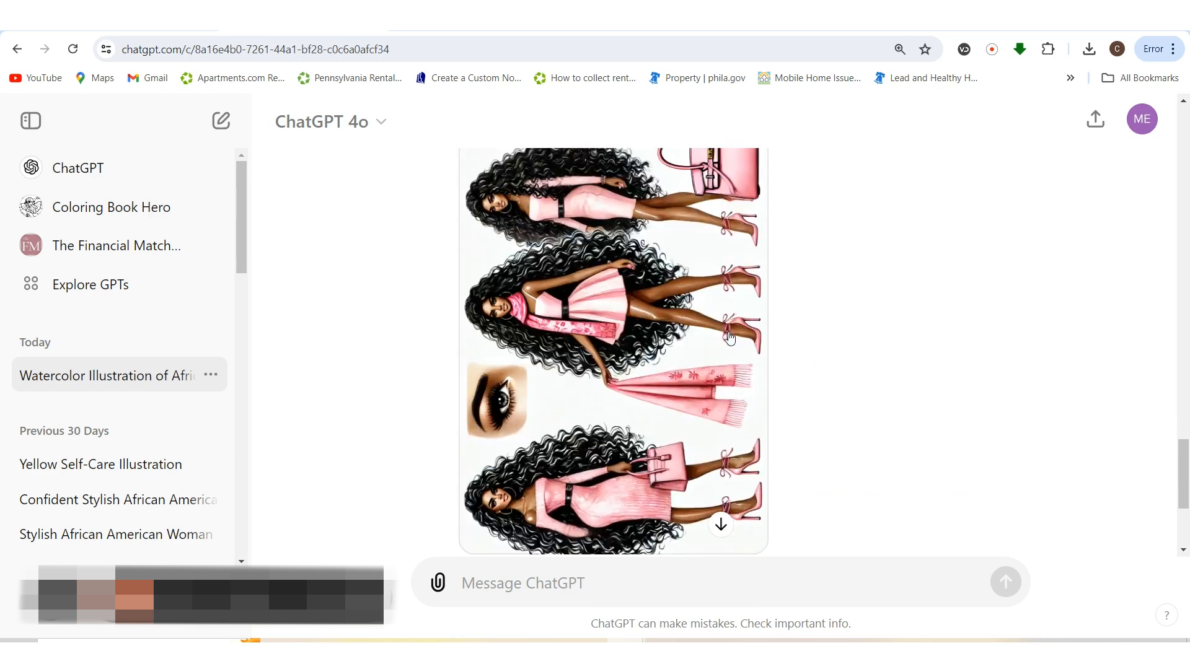
{"action": "scroll", "coordinate": [571, 341], "scroll_direction": "down", "scroll_amount": 5}
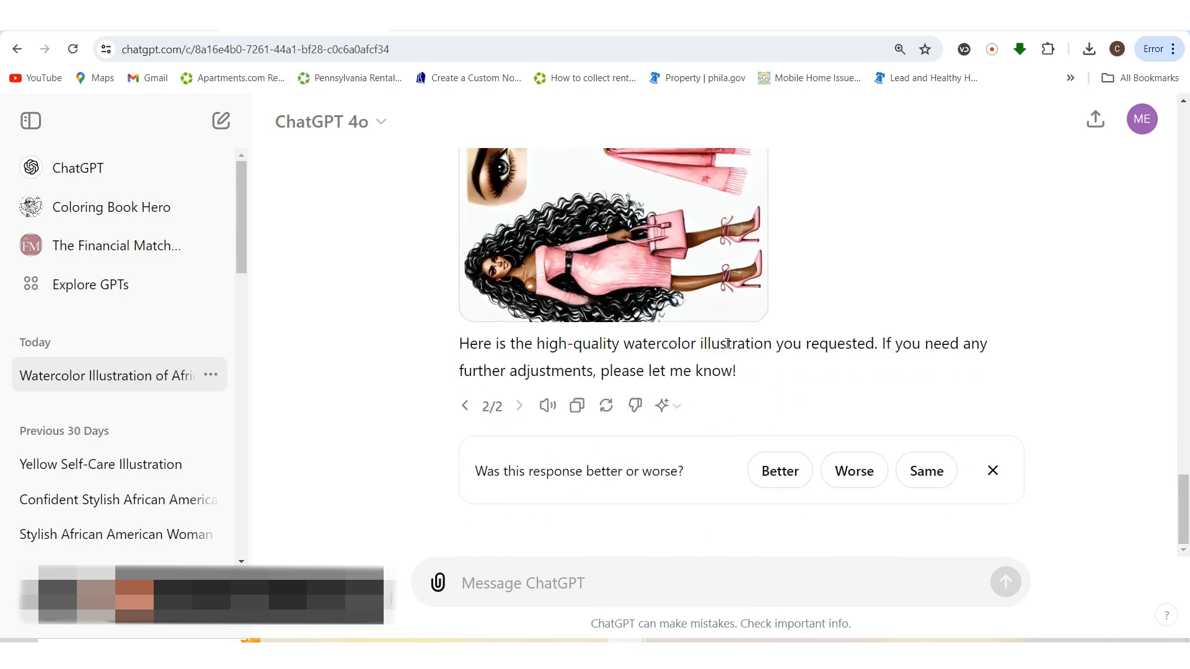
{"action": "scroll", "coordinate": [727, 343], "scroll_direction": "up", "scroll_amount": 3}
{"action": "scroll", "coordinate": [727, 349], "scroll_direction": "down", "scroll_amount": 3}
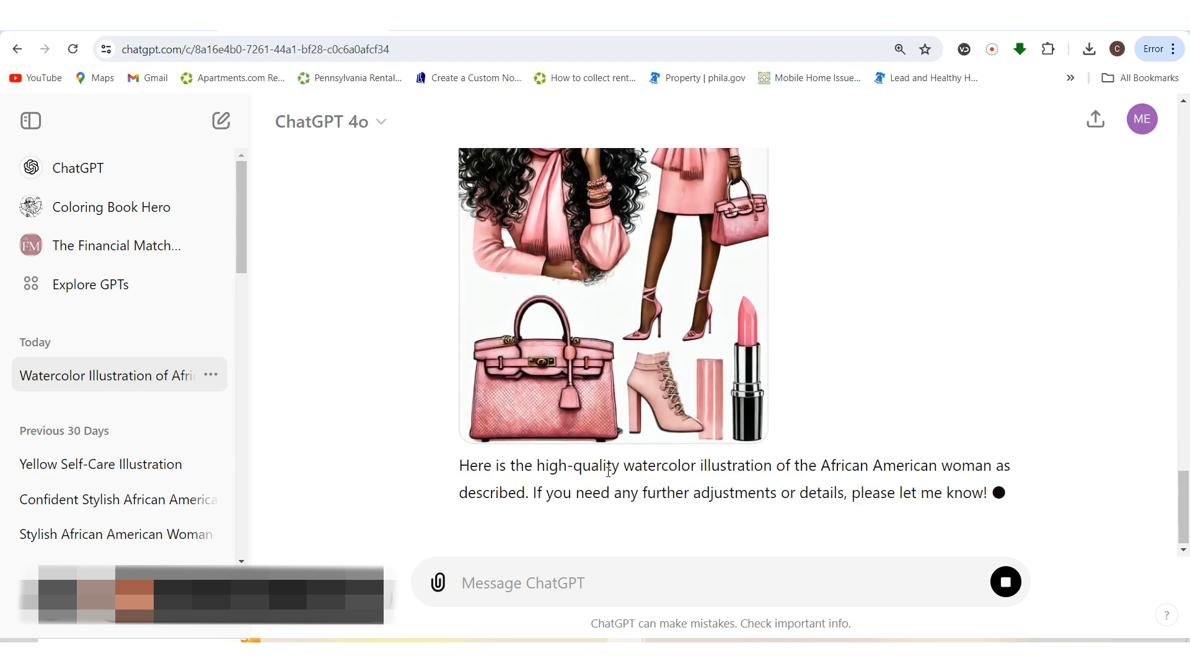
- Inspect the third version, showing the woman with separate accessories, and regenerate the response
{"action": "scroll", "coordinate": [608, 462], "scroll_direction": "up", "scroll_amount": 3}
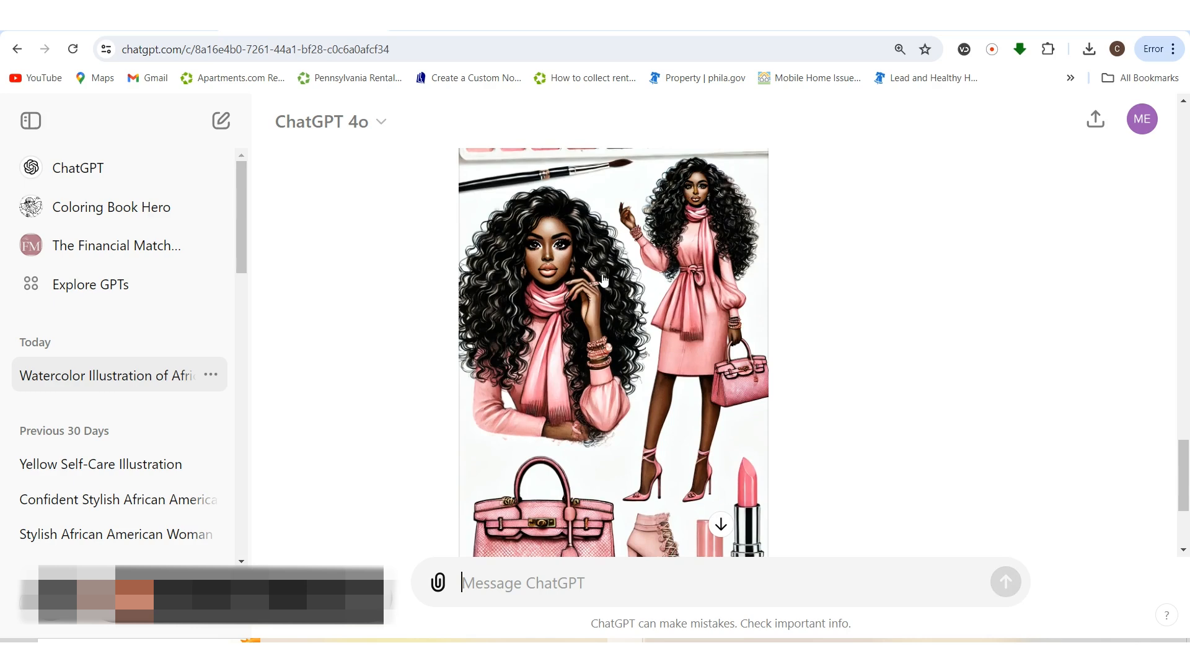
{"action": "scroll", "coordinate": [632, 439], "scroll_direction": "down", "scroll_amount": 3}
{"action": "scroll", "coordinate": [583, 507], "scroll_direction": "down", "scroll_amount": 1}
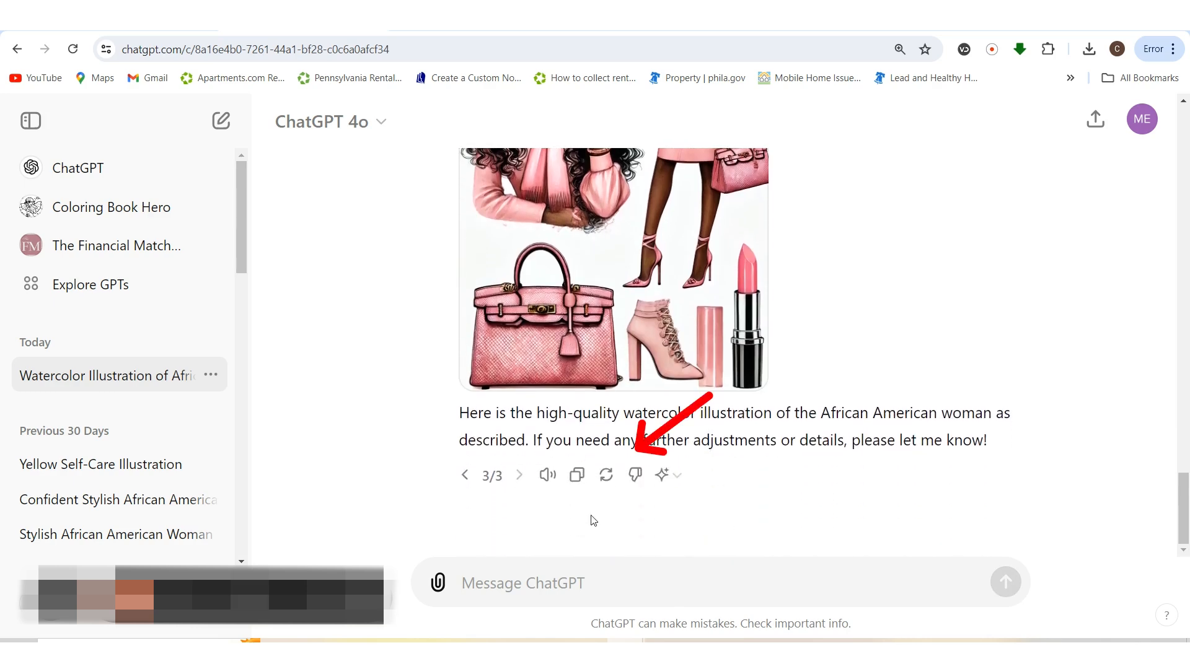
{"action": "left_click", "coordinate": [606, 476]}
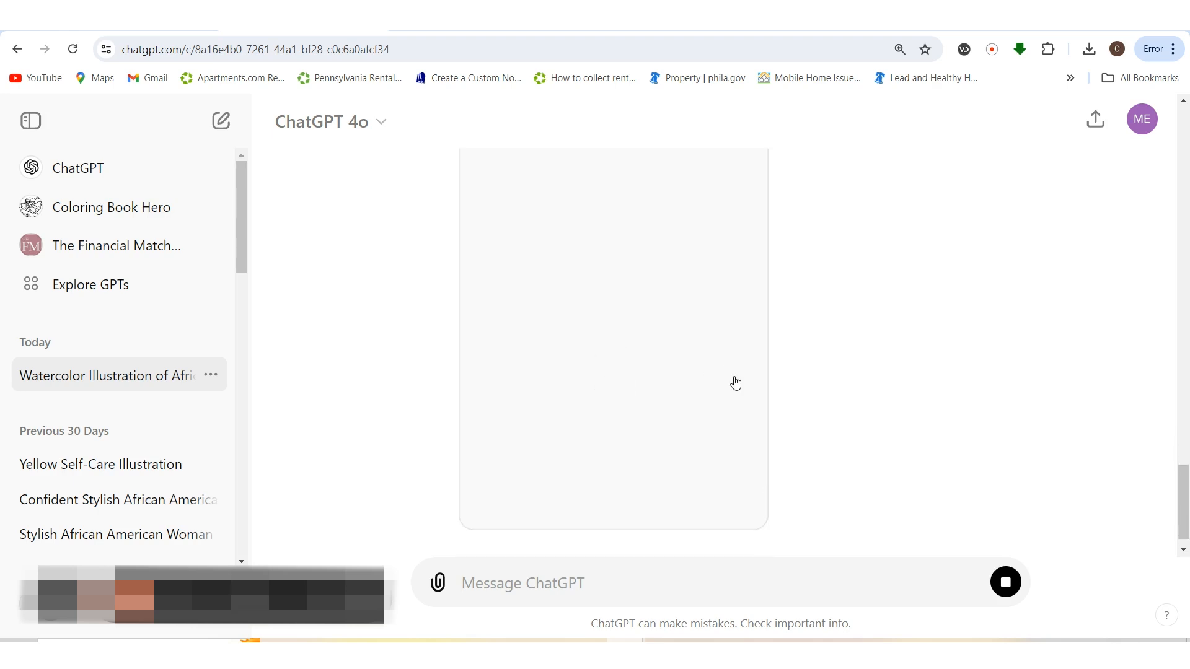
- Inspect the fourth version of the illustration, rate it as bad with a feedback reason, and regenerate the response
{"action": "scroll", "coordinate": [736, 382], "scroll_direction": "up", "scroll_amount": 3}
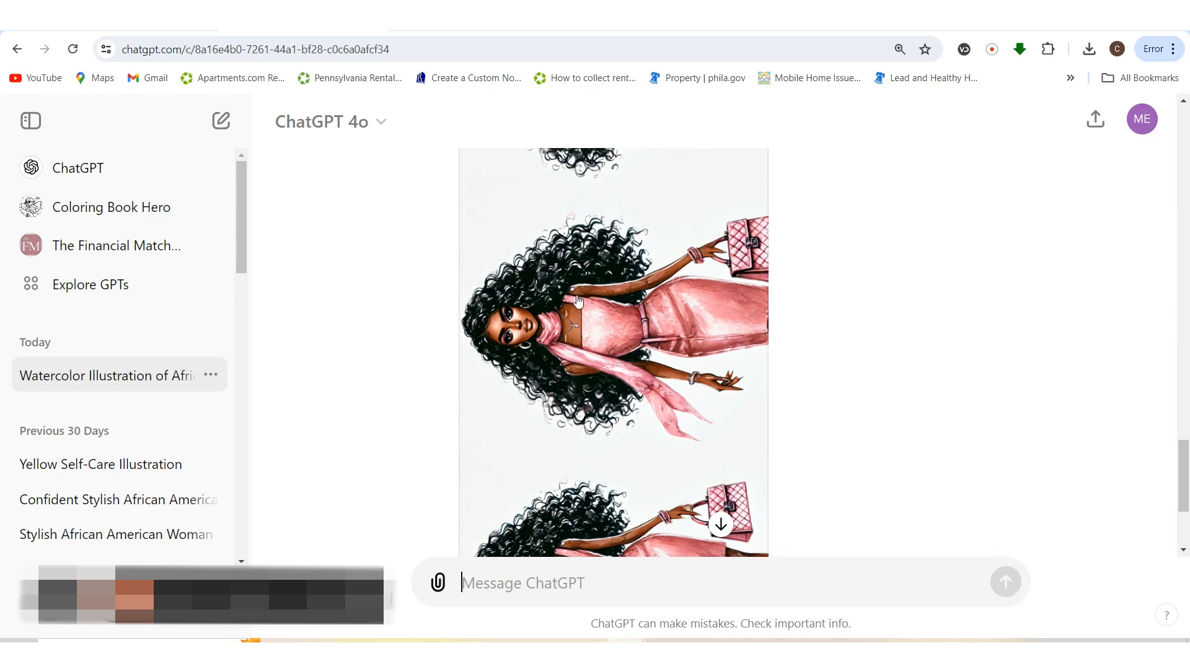
{"action": "left_click", "coordinate": [721, 525]}
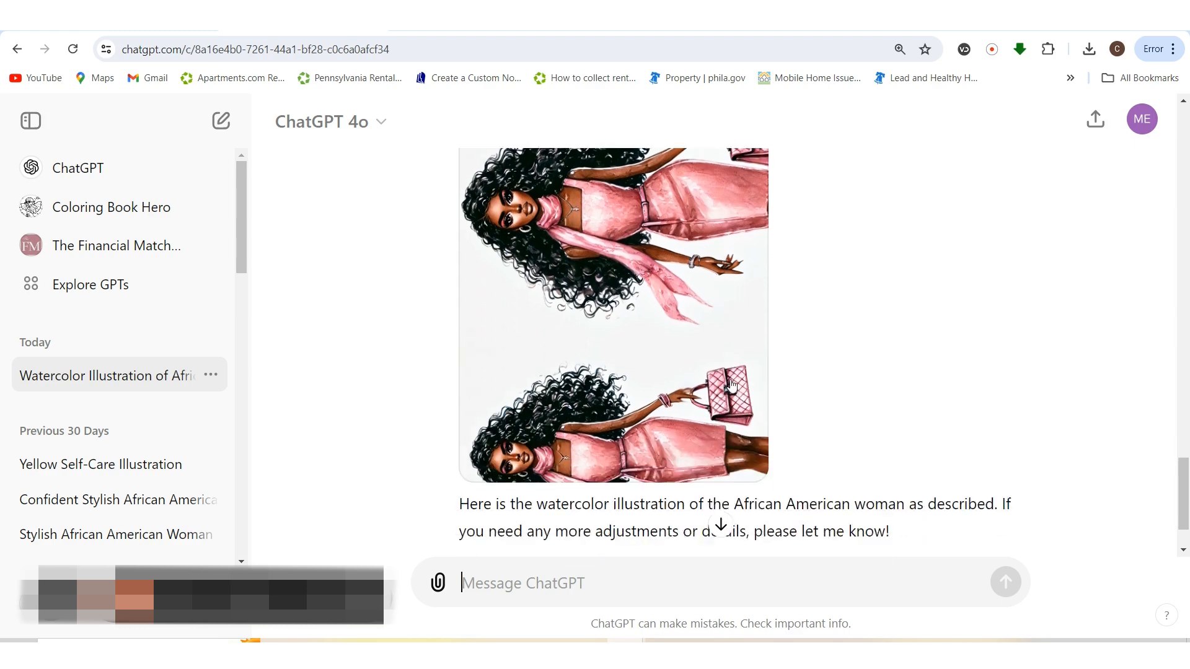
{"action": "left_click", "coordinate": [644, 477]}
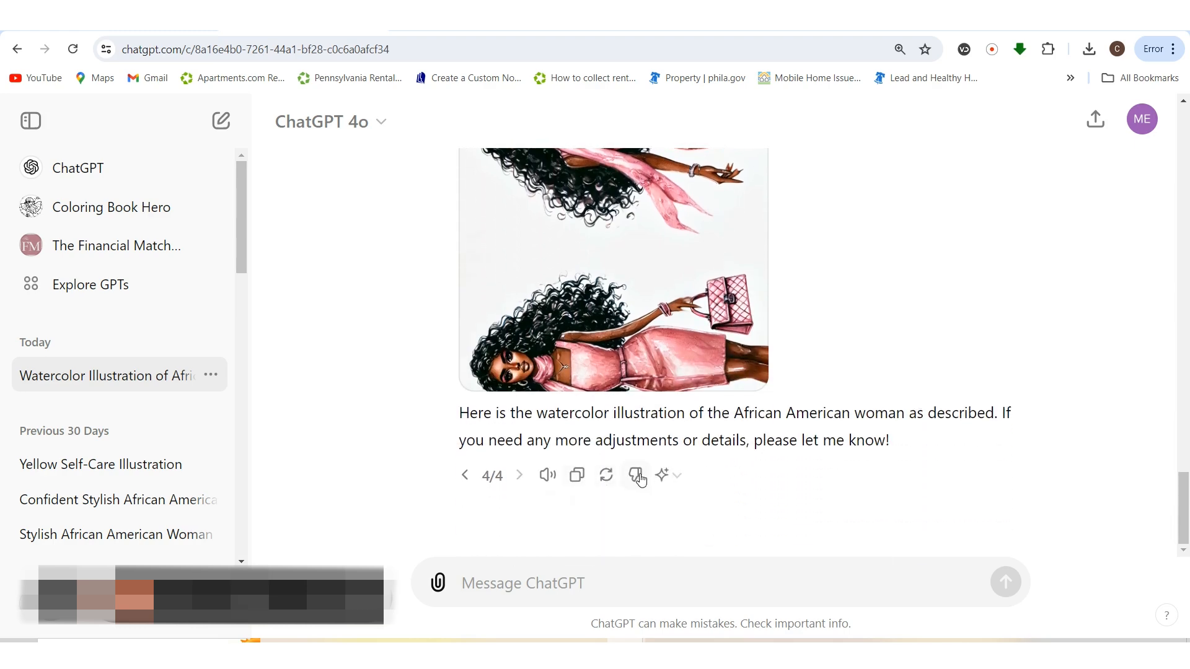
{"action": "left_click", "coordinate": [832, 439]}
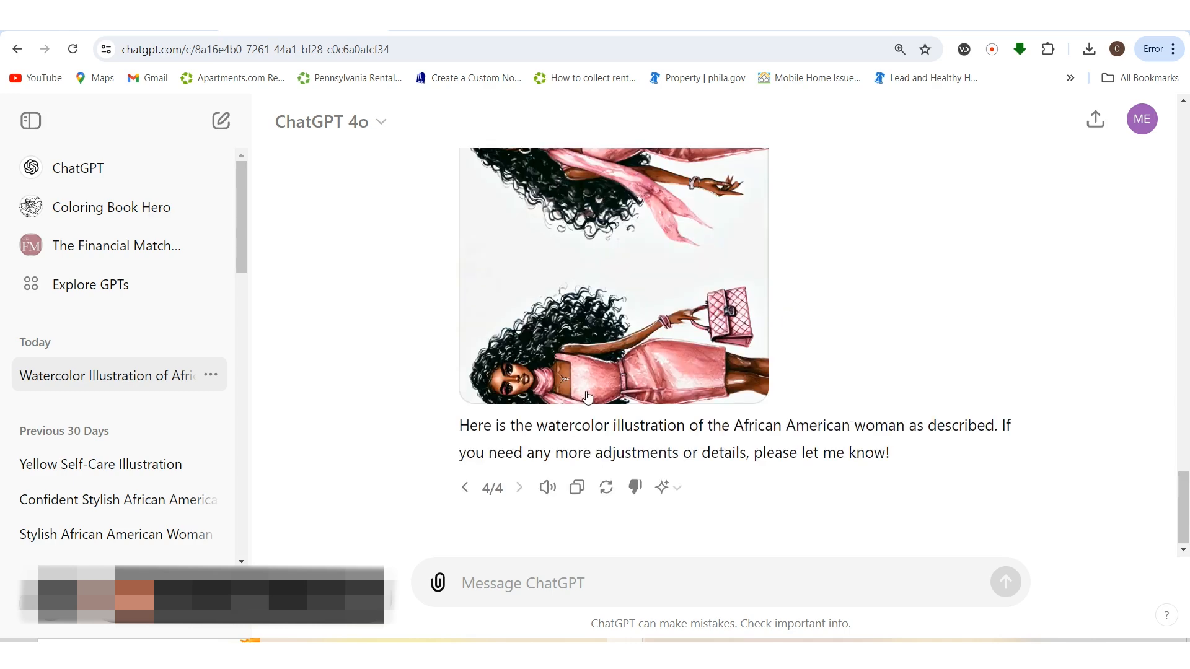
{"action": "left_click", "coordinate": [606, 488]}
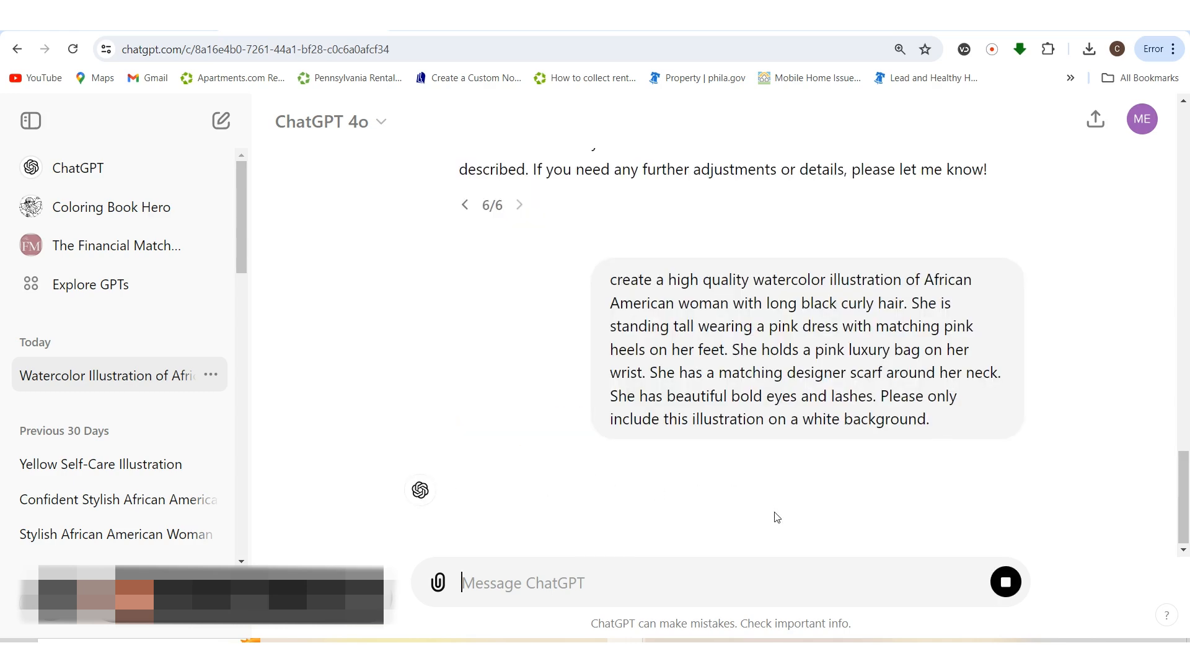
- Copy the full text of the latest watercolor prompt into a new draft message
{"action": "scroll", "coordinate": [775, 515], "scroll_direction": "up", "scroll_amount": 5}
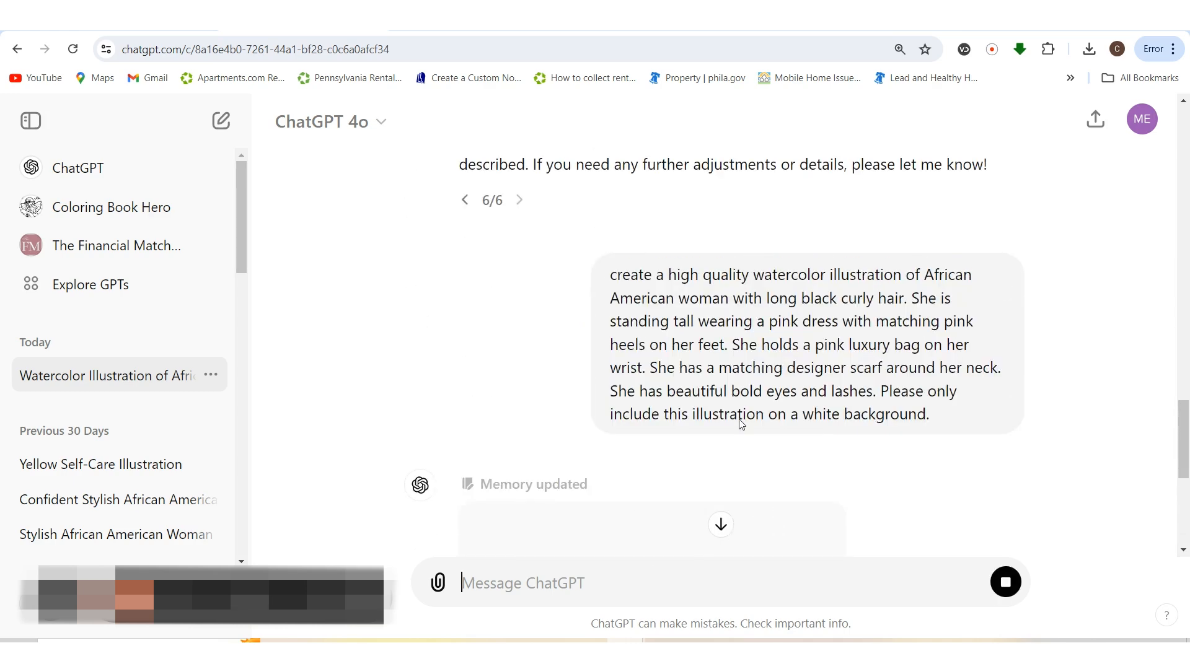
{"action": "left_click_drag", "start_coordinate": [610, 275], "coordinate": [913, 394]}
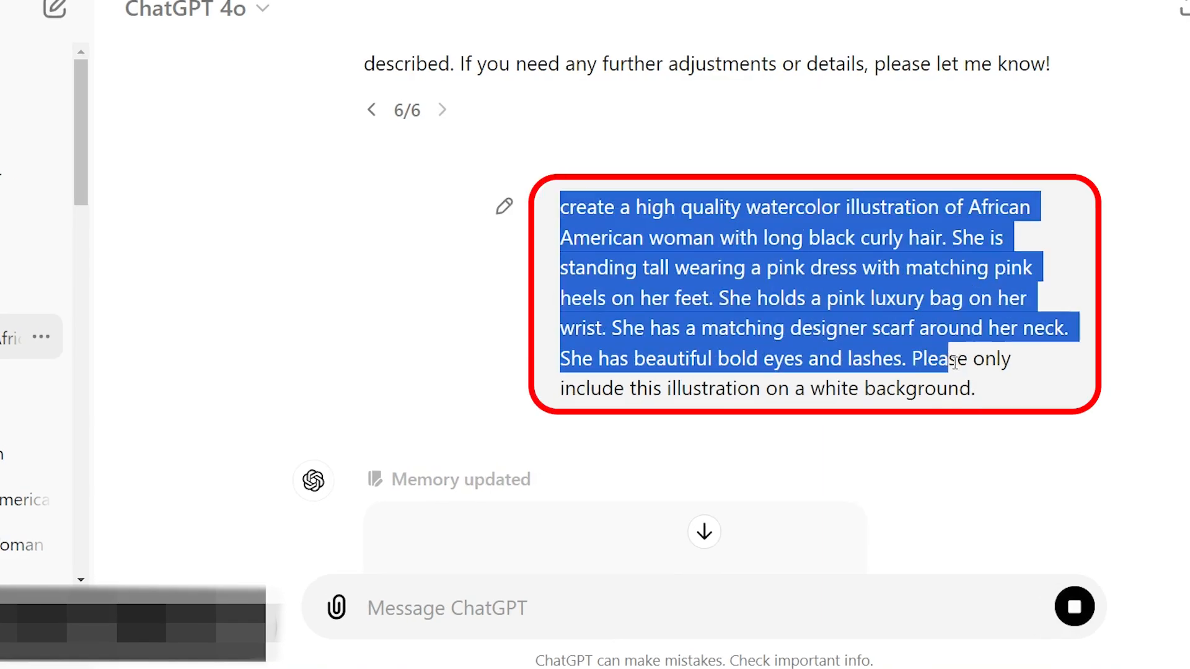
{"action": "left_click_drag", "start_coordinate": [954, 361], "coordinate": [1002, 390]}
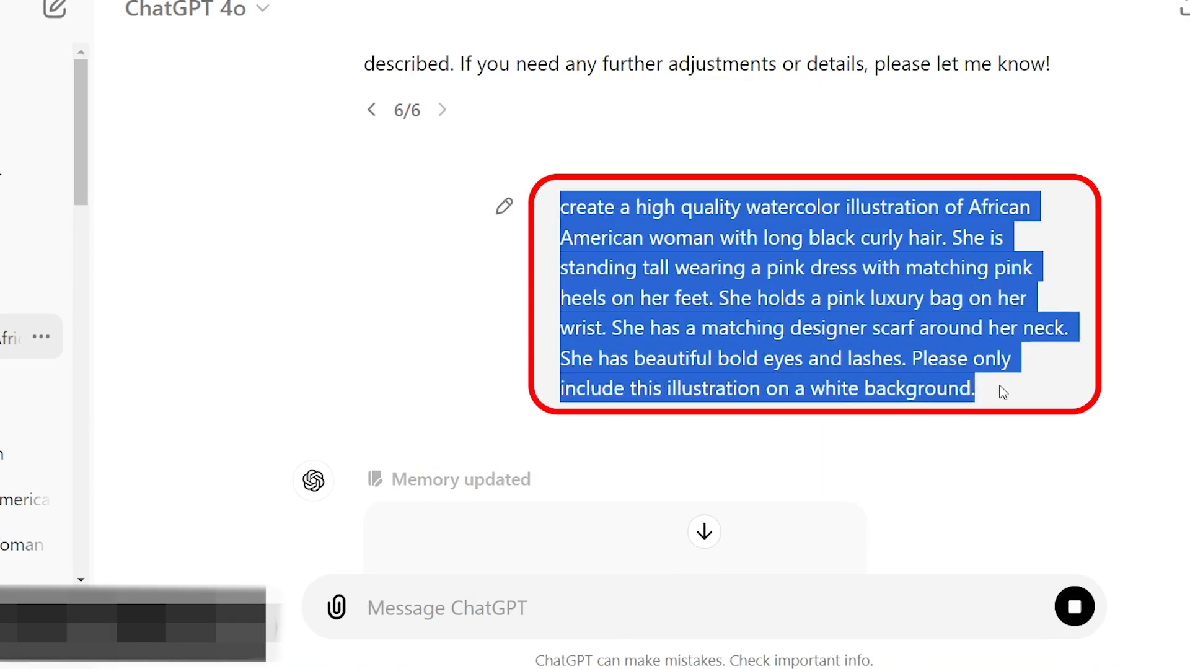
{"action": "right_click", "coordinate": [810, 335]}
{"action": "left_click", "coordinate": [658, 359]}
{"action": "left_click", "coordinate": [574, 606]}
{"action": "key", "text": "ctrl+v"}
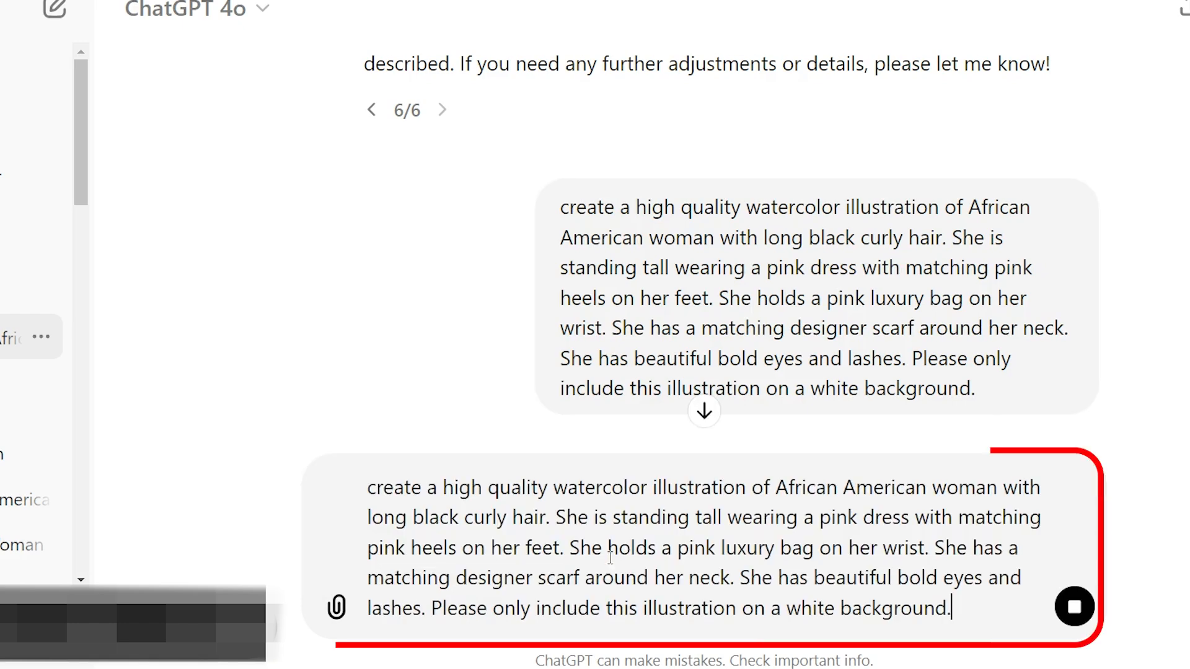
- Insert "full body" in quotation marks after "standing tall" in the watercolor prompt and submit it
{"action": "left_click", "coordinate": [729, 518]}
{"action": "key", "text": "shift+Return"}
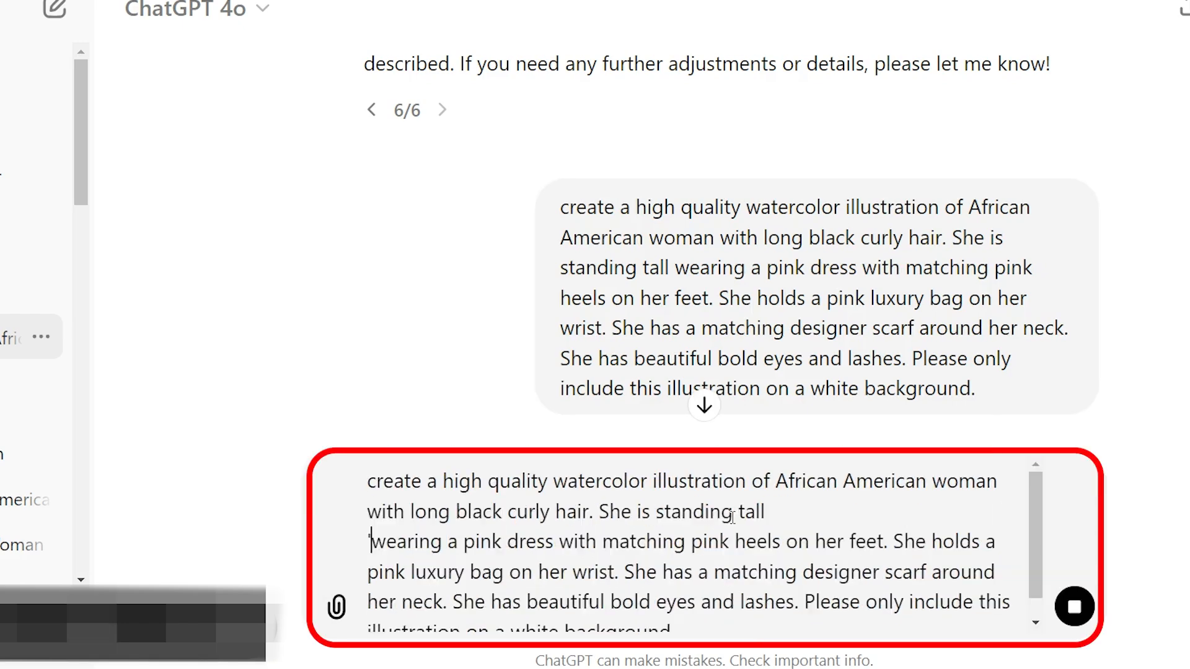
{"action": "key", "text": "BackSpace"}
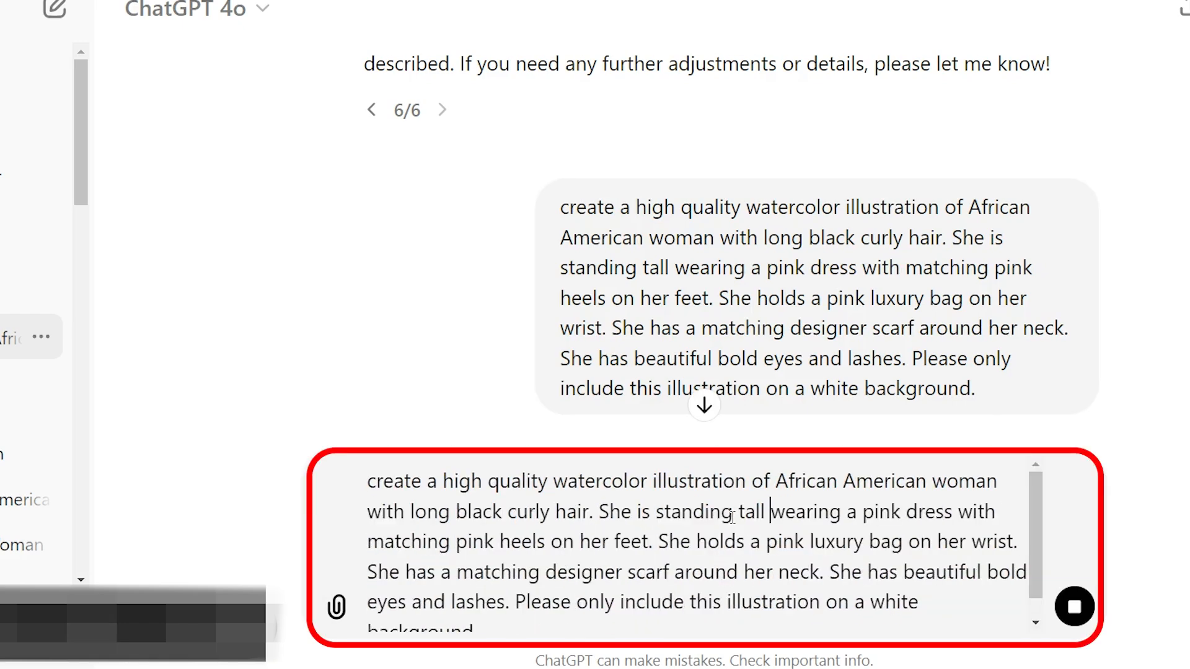
{"action": "type", "text": "\"fuk"}
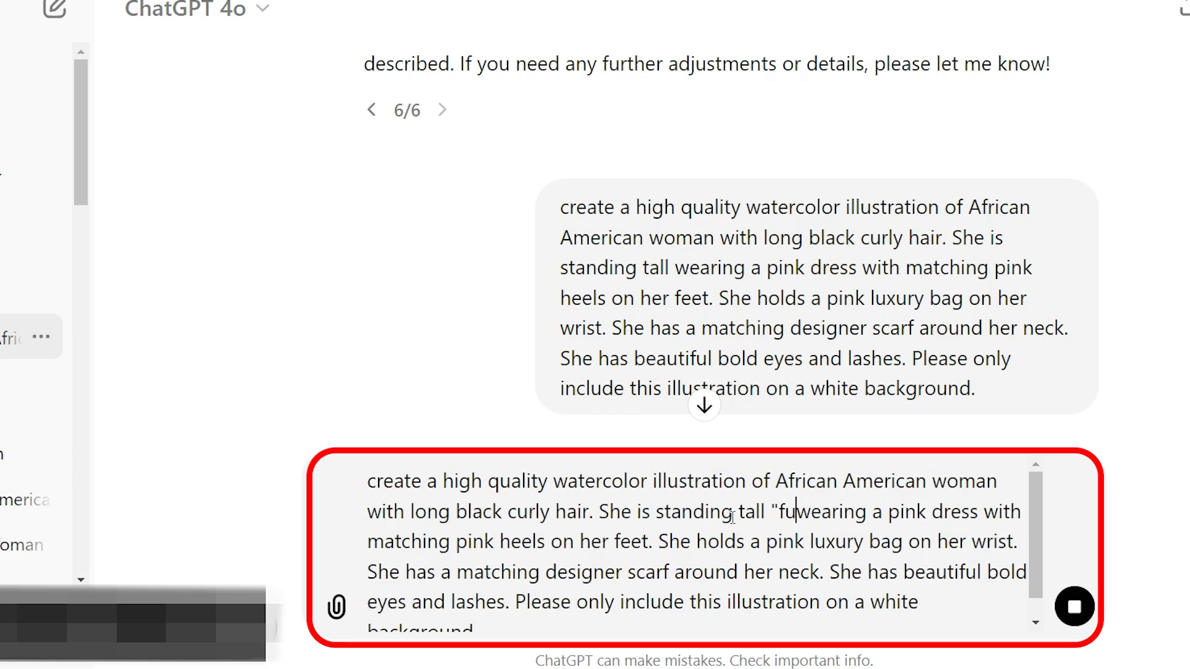
{"action": "key", "text": "BackSpace"}
{"action": "type", "text": "ll bo"}
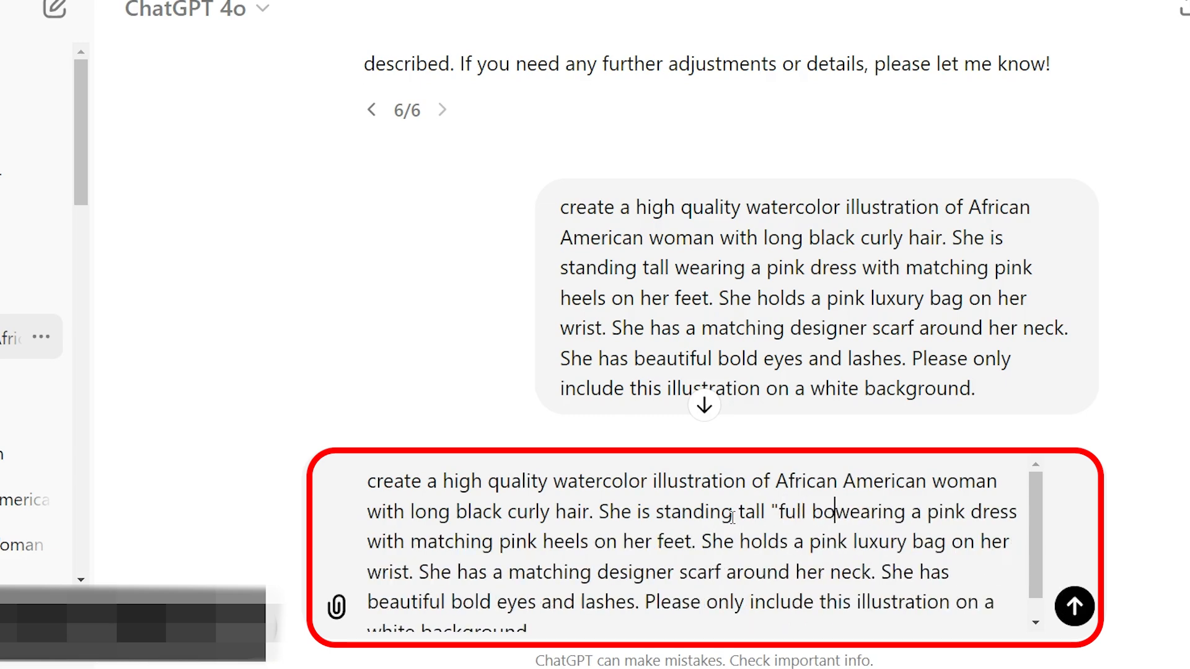
{"action": "type", "text": "dy\""}
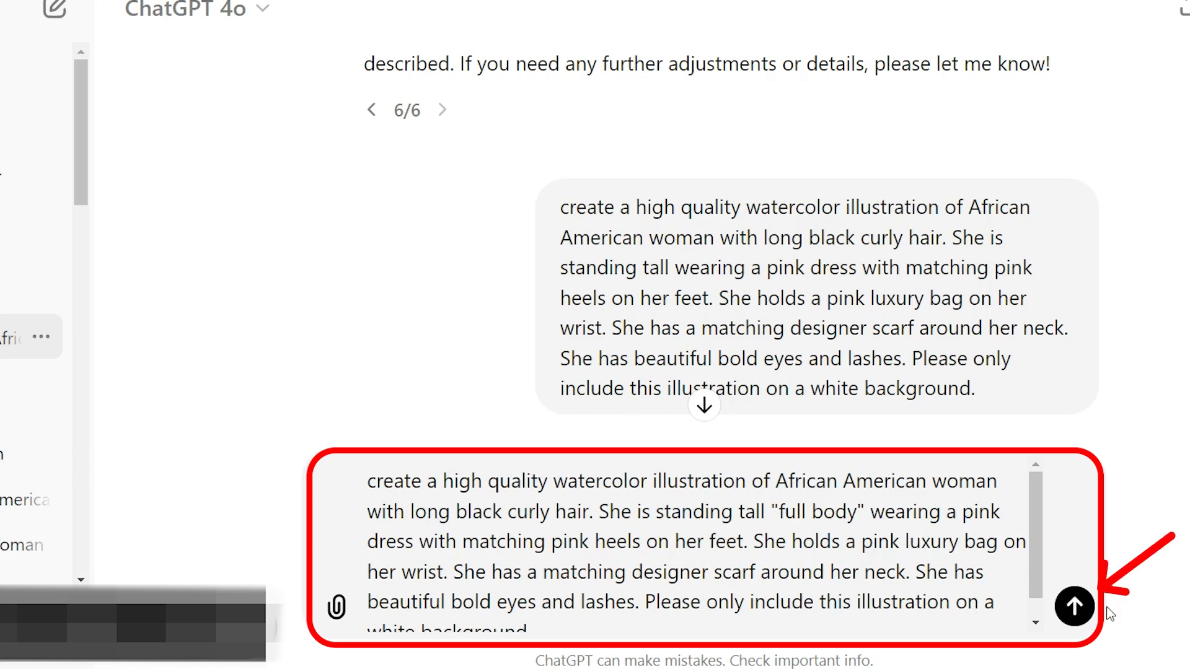
{"action": "left_click", "coordinate": [1074, 606]}
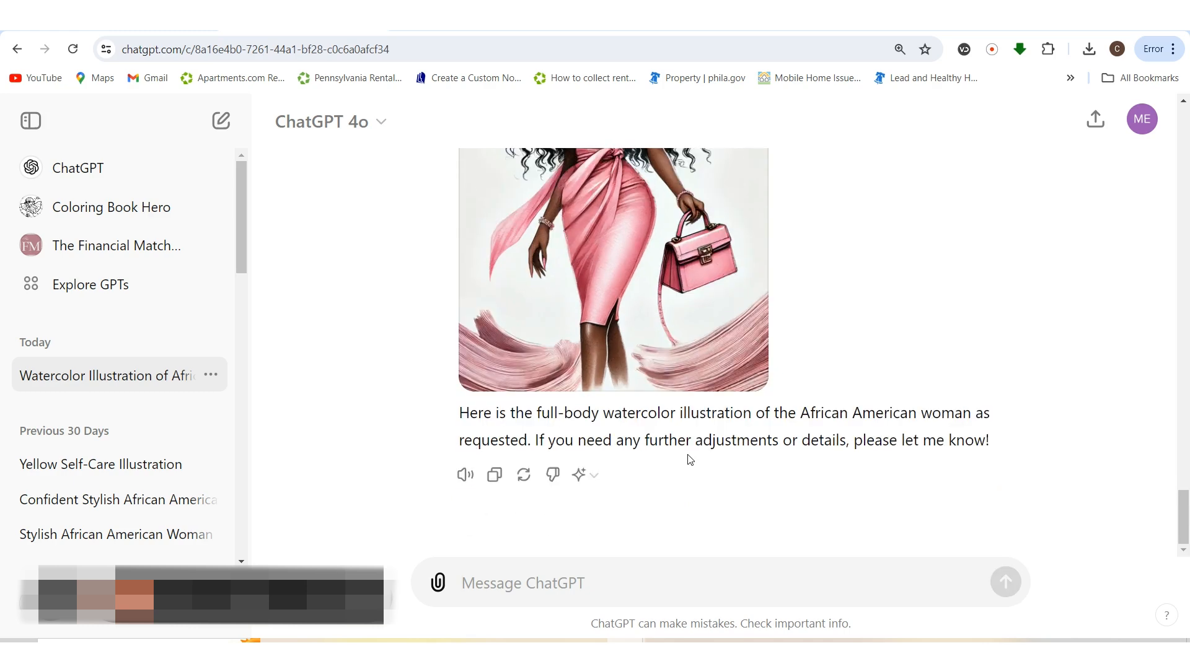
- Inspect the full-body illustration of the woman in pink down to her feet, and regenerate the response
{"action": "scroll", "coordinate": [682, 478], "scroll_direction": "up", "scroll_amount": 3}
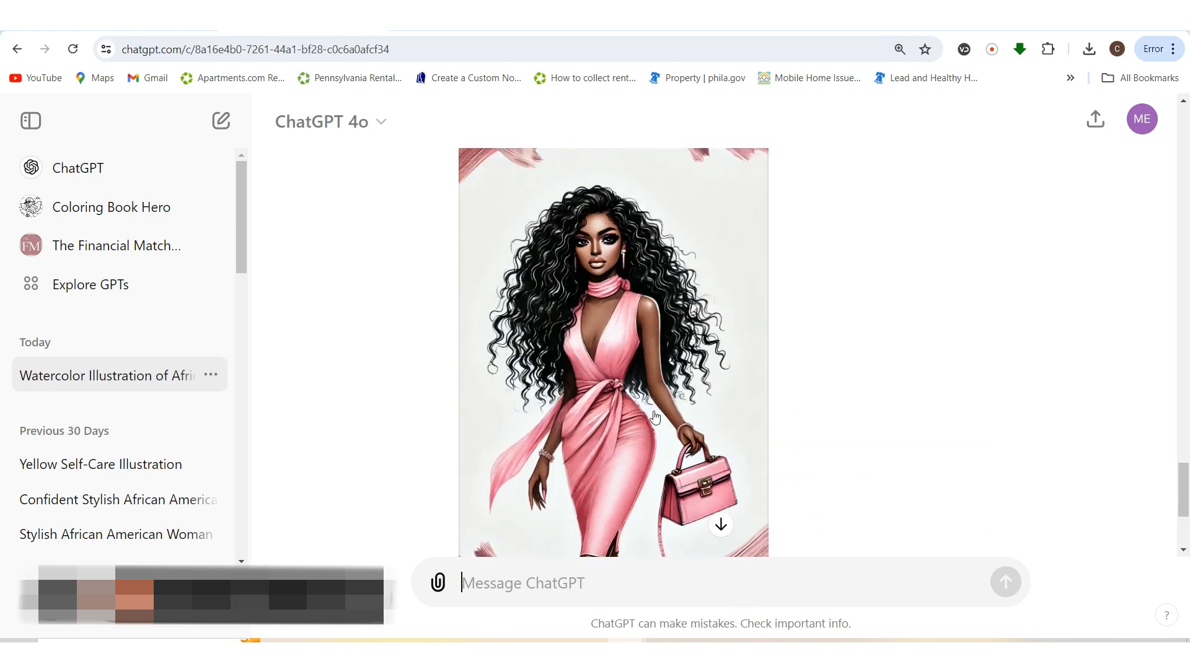
{"action": "scroll", "coordinate": [655, 416], "scroll_direction": "down", "scroll_amount": 3}
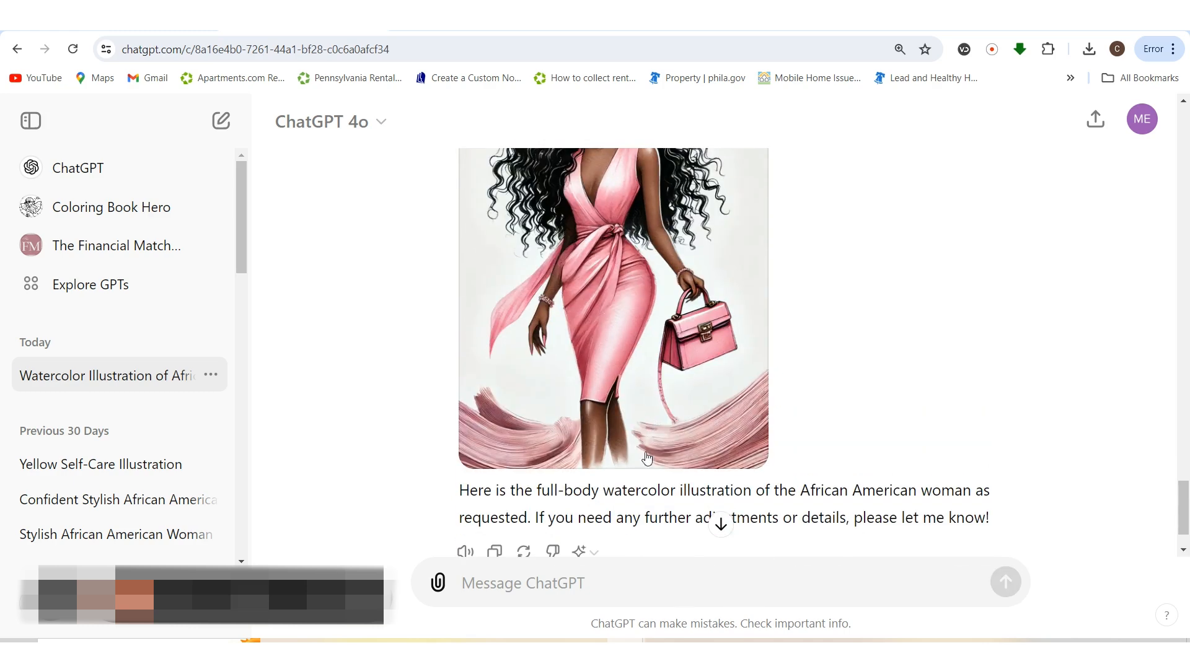
{"action": "left_click", "coordinate": [524, 551]}
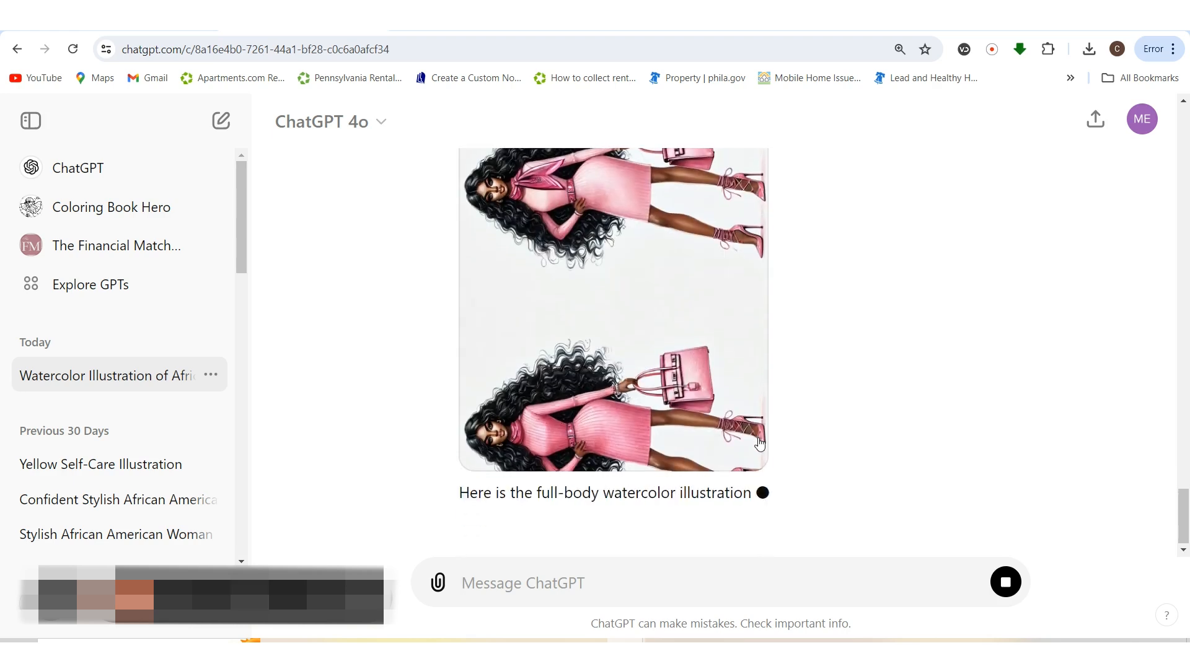
- Inspect the regenerated illustration with the sideways women in pink, and download the image
{"action": "scroll", "coordinate": [758, 444], "scroll_direction": "up", "scroll_amount": 4}
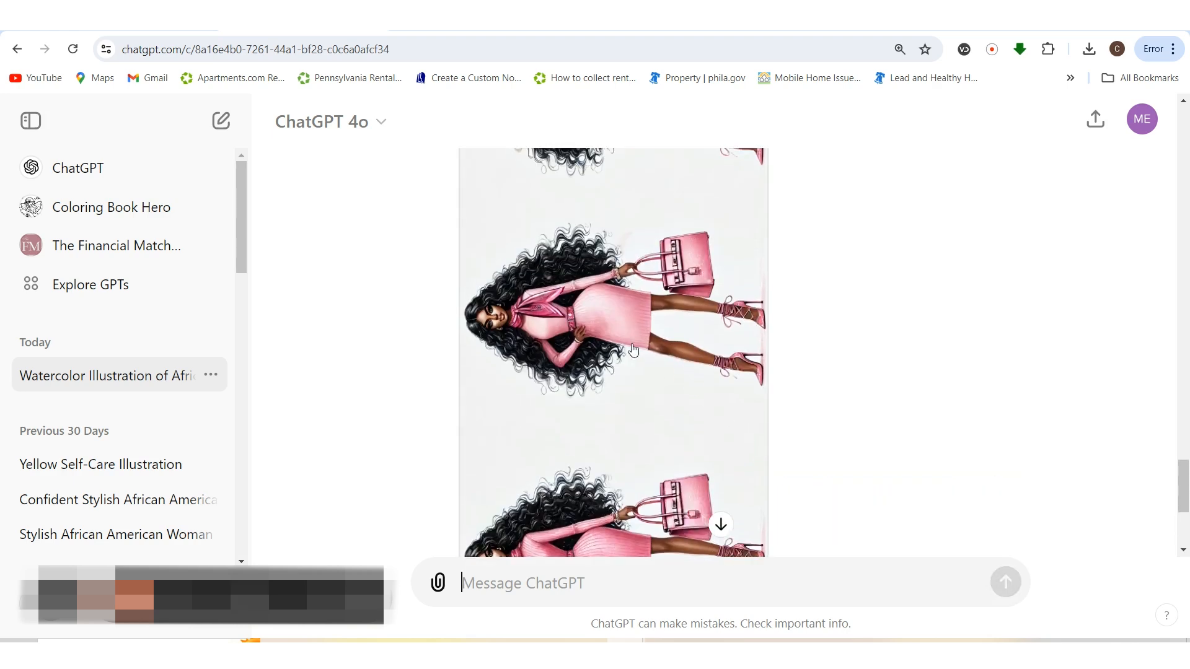
{"action": "scroll", "coordinate": [633, 351], "scroll_direction": "up", "scroll_amount": 3}
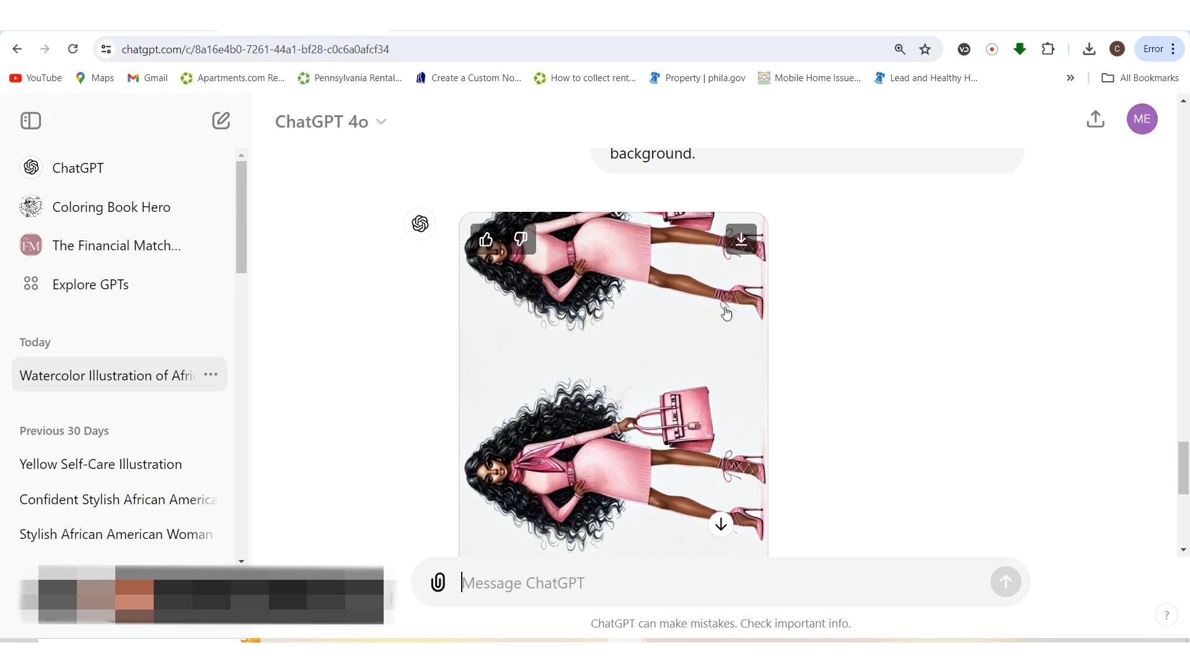
{"action": "left_click", "coordinate": [741, 240]}
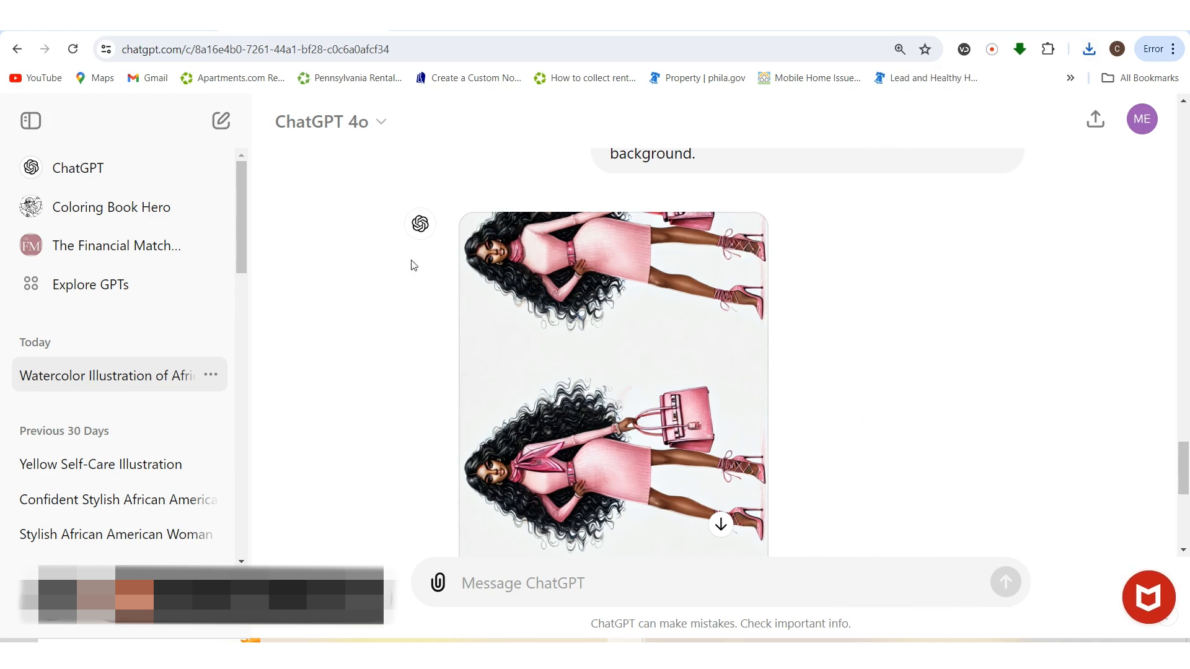
- Switch to Canva, look at the Happy Birthday design, and add a blank second page to the untitled 2625 × 1725 px design
{"action": "mouse_move", "coordinate": [535, 243]}
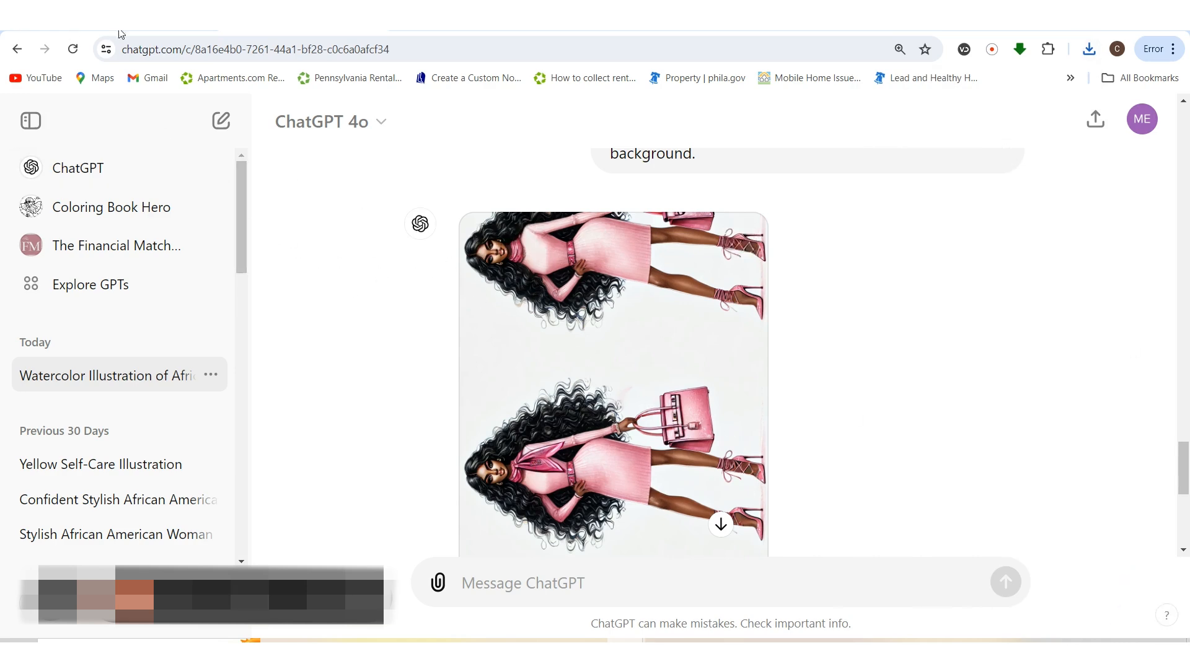
{"action": "left_click", "coordinate": [189, 24]}
{"action": "left_click", "coordinate": [1164, 379]}
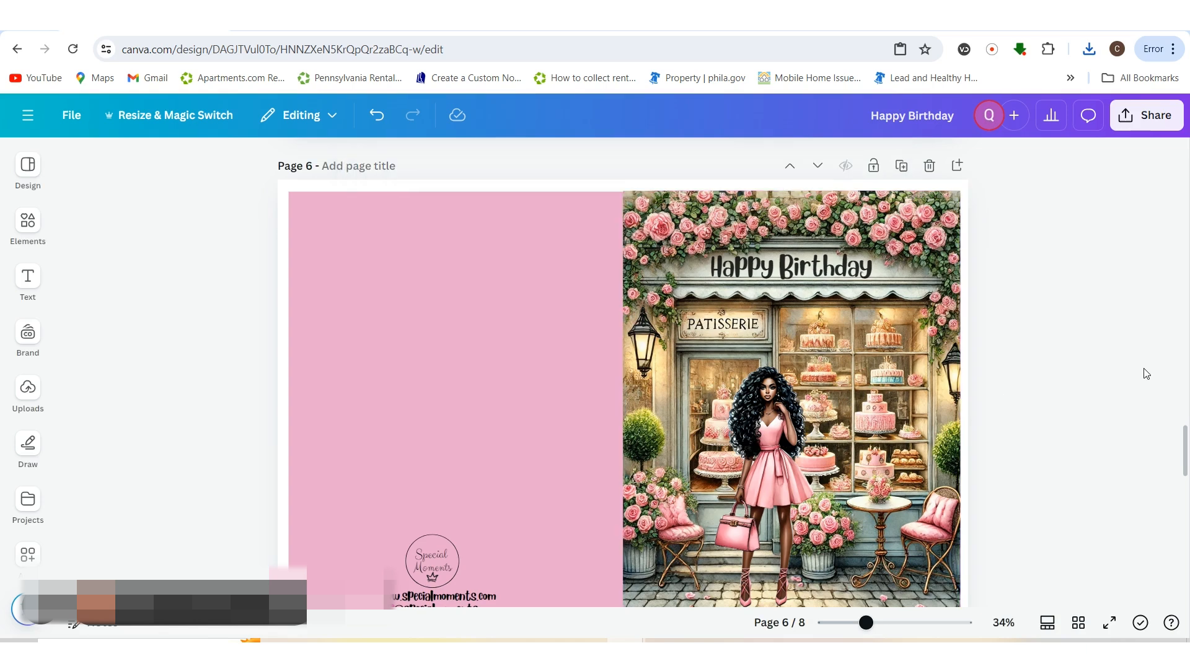
{"action": "scroll", "coordinate": [1146, 375], "scroll_direction": "up", "scroll_amount": 1}
{"action": "scroll", "coordinate": [1142, 375], "scroll_direction": "down", "scroll_amount": 1}
{"action": "left_click", "coordinate": [937, 24]}
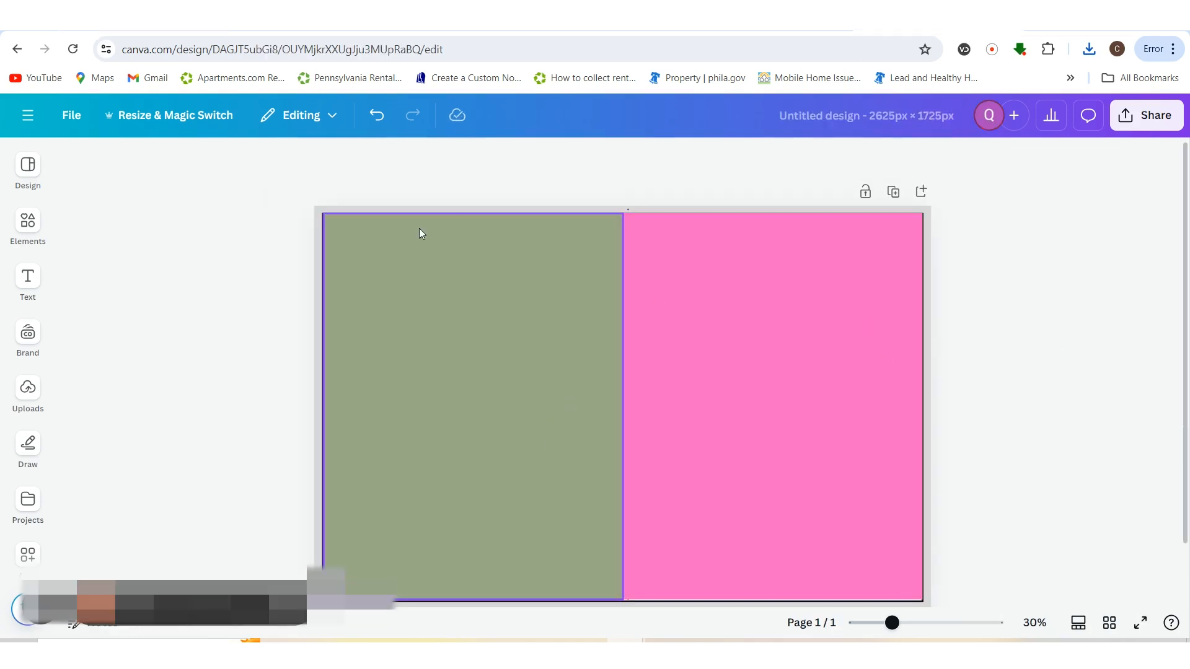
{"action": "left_click", "coordinate": [922, 192]}
- Upload the "DALL·E 2024-06-27 03.20.38" image from Downloads and place it on page 2
{"action": "left_click", "coordinate": [28, 332]}
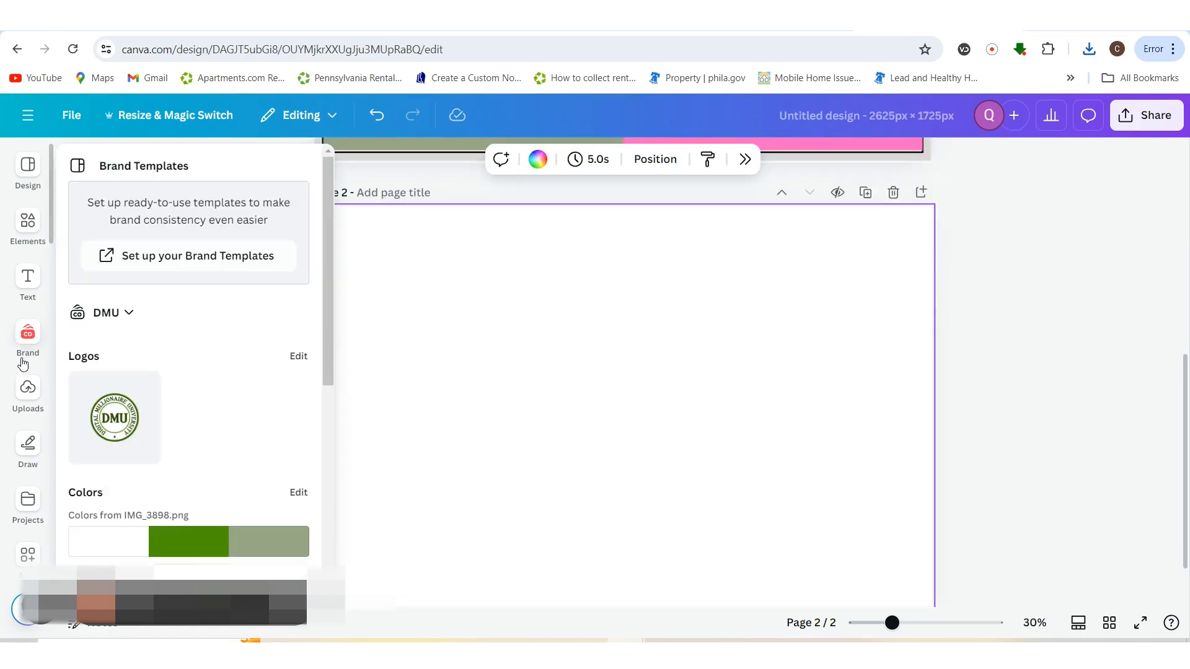
{"action": "left_click", "coordinate": [28, 389]}
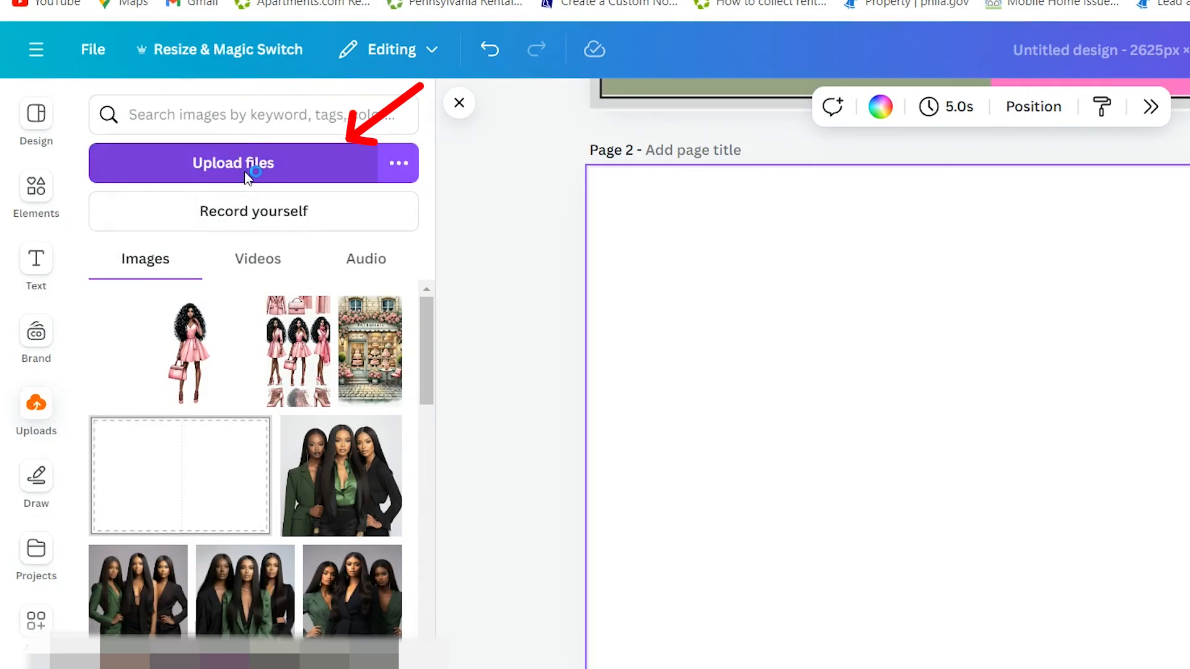
{"action": "left_click", "coordinate": [248, 177]}
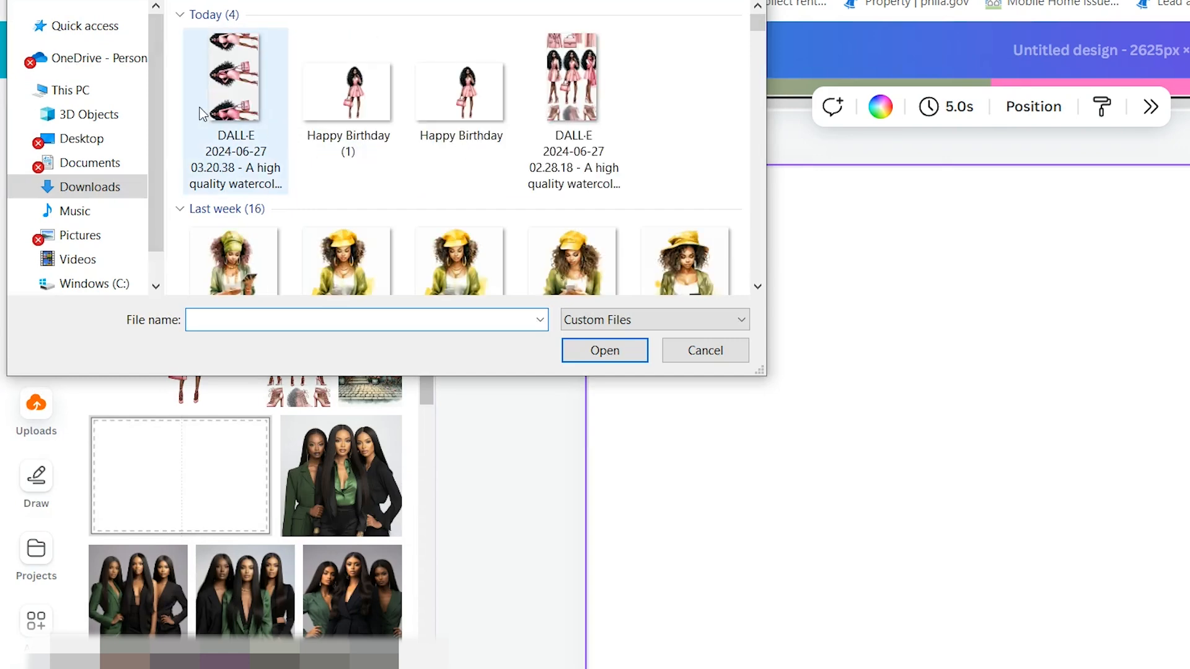
{"action": "left_click", "coordinate": [202, 113]}
{"action": "left_click", "coordinate": [602, 351]}
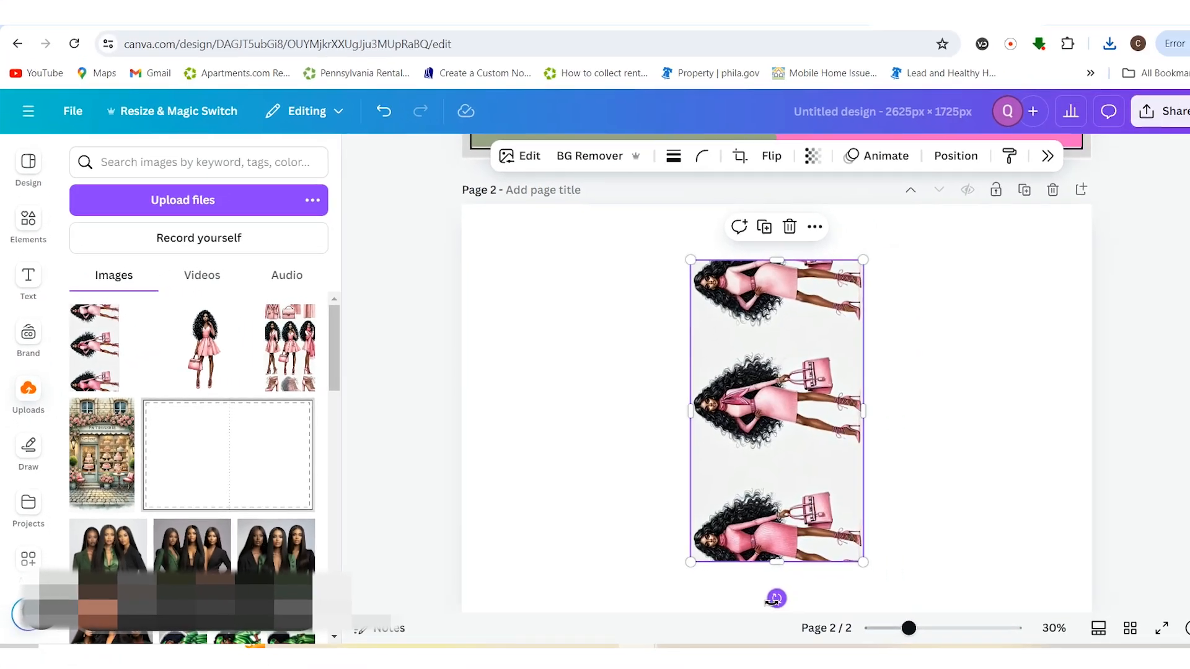
- Rotate the image a quarter turn clockwise so the women stand upright, and enlarge it proportionally to almost the page width
{"action": "left_click_drag", "start_coordinate": [776, 598], "coordinate": [581, 407]}
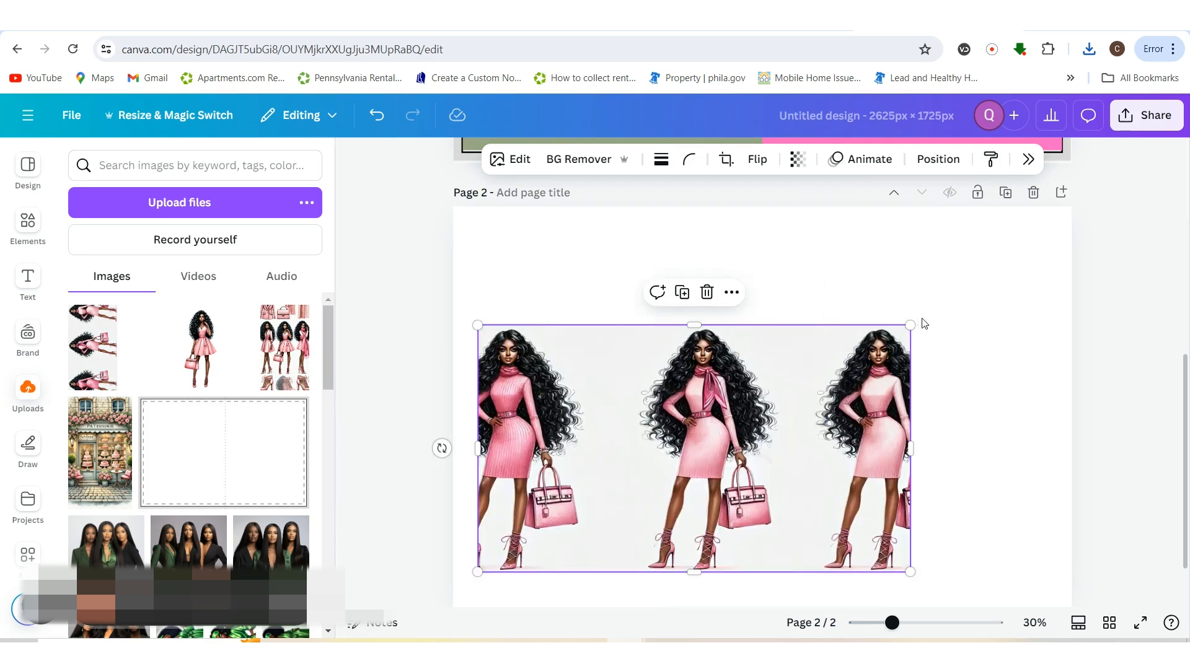
{"action": "left_click_drag", "start_coordinate": [910, 333], "coordinate": [993, 217]}
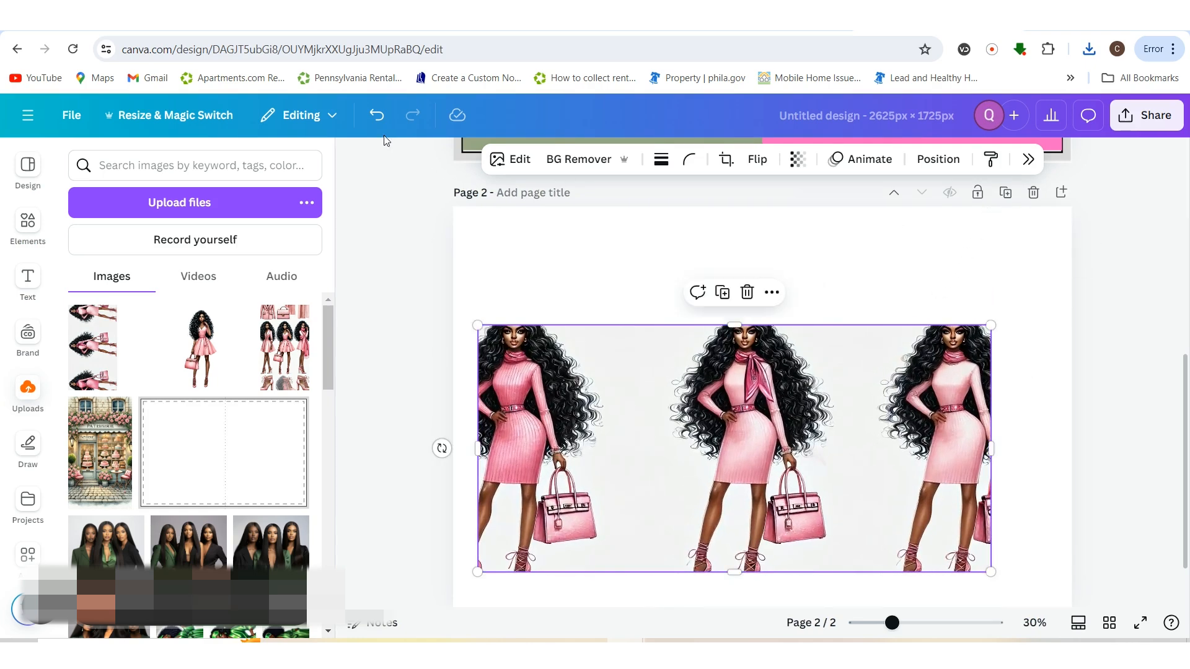
{"action": "left_click", "coordinate": [377, 115]}
{"action": "left_click_drag", "start_coordinate": [911, 329], "coordinate": [1030, 160]}
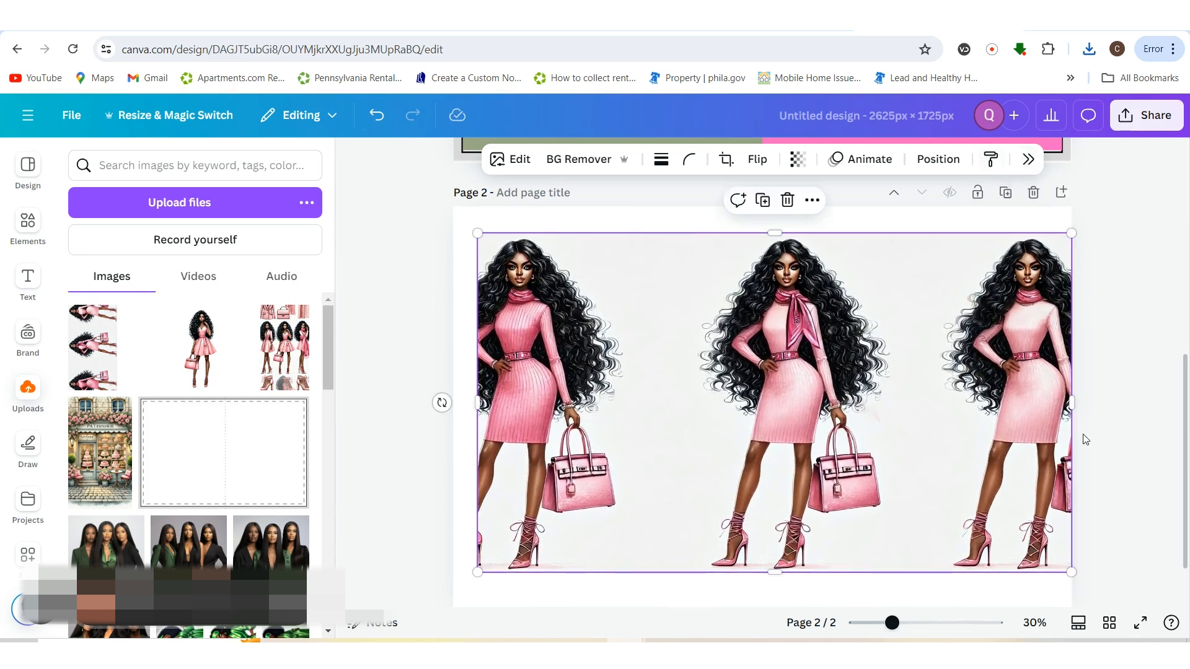
- Crop the image from both sides to keep only the middle woman with the scarf, trimming the spare edge beside her bag
{"action": "left_click_drag", "start_coordinate": [1072, 402], "coordinate": [914, 409]}
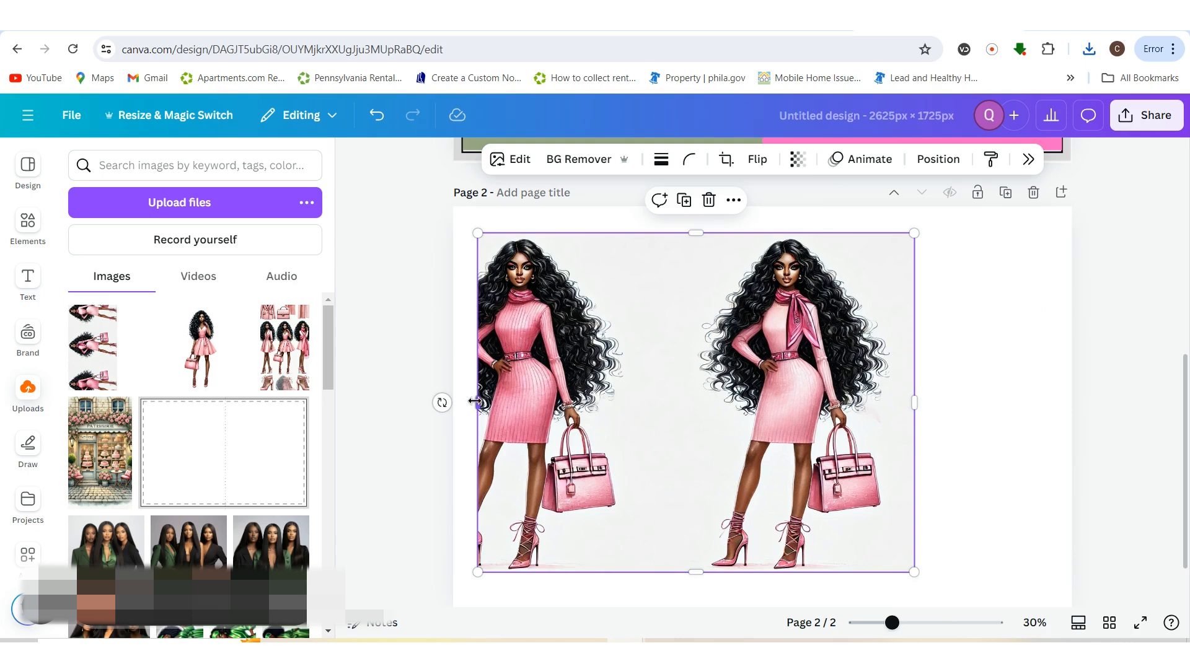
{"action": "left_click_drag", "start_coordinate": [474, 403], "coordinate": [692, 390]}
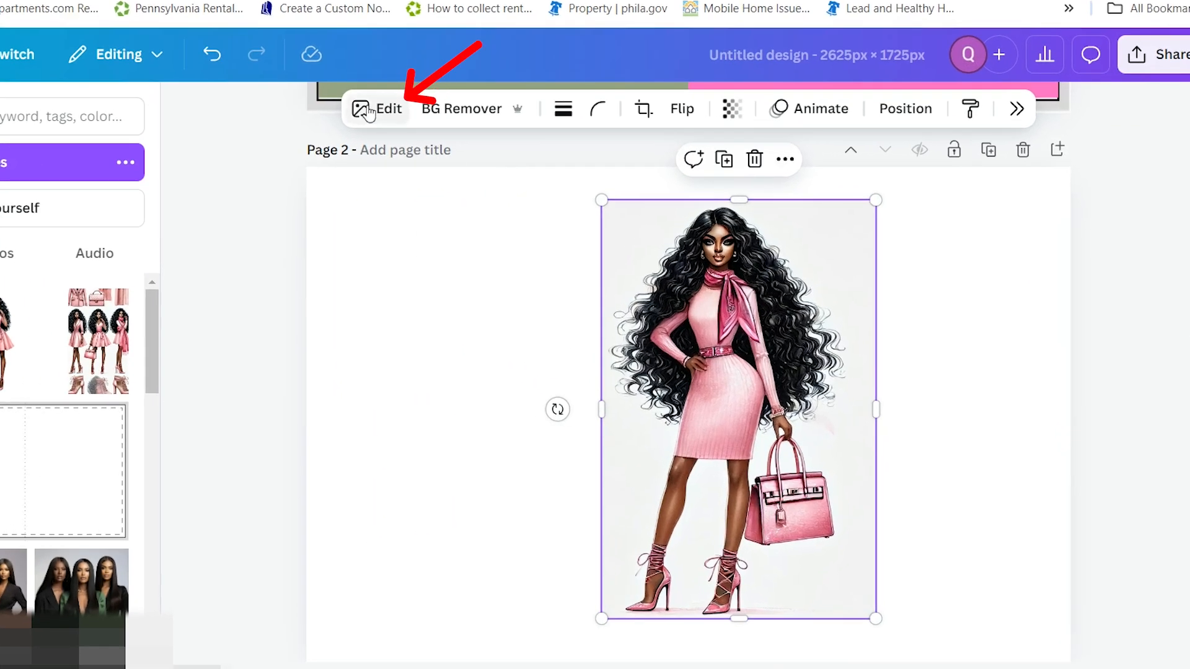
{"action": "left_click", "coordinate": [367, 112]}
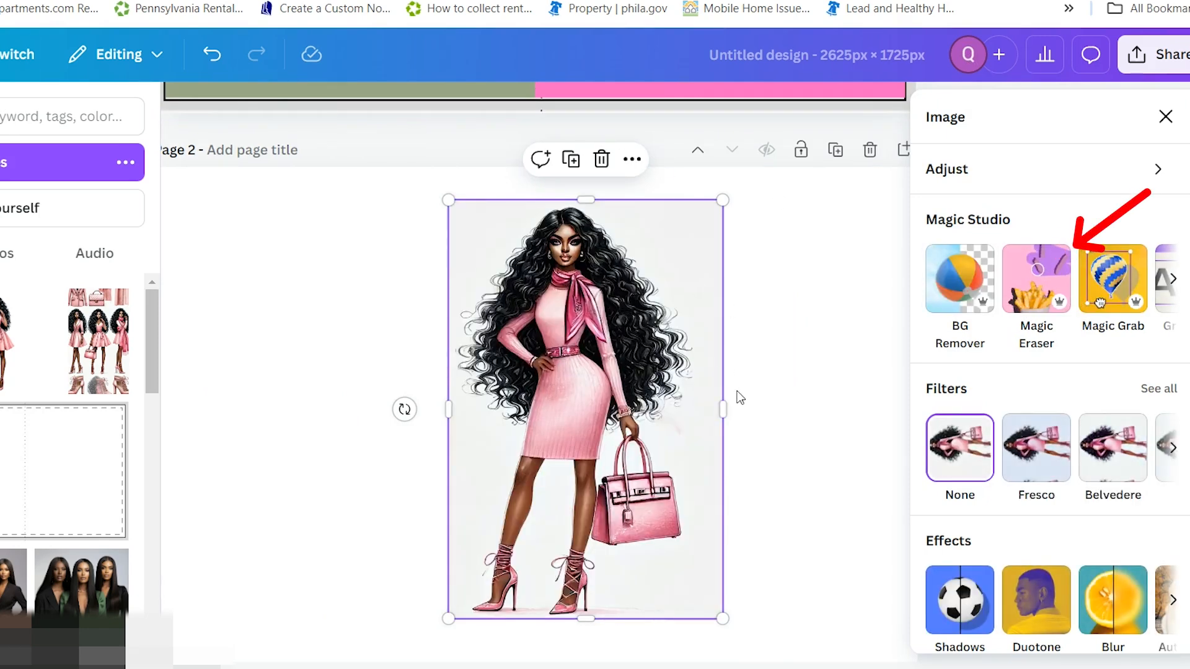
{"action": "left_click_drag", "start_coordinate": [721, 404], "coordinate": [704, 404]}
{"action": "left_click", "coordinate": [304, 390]}
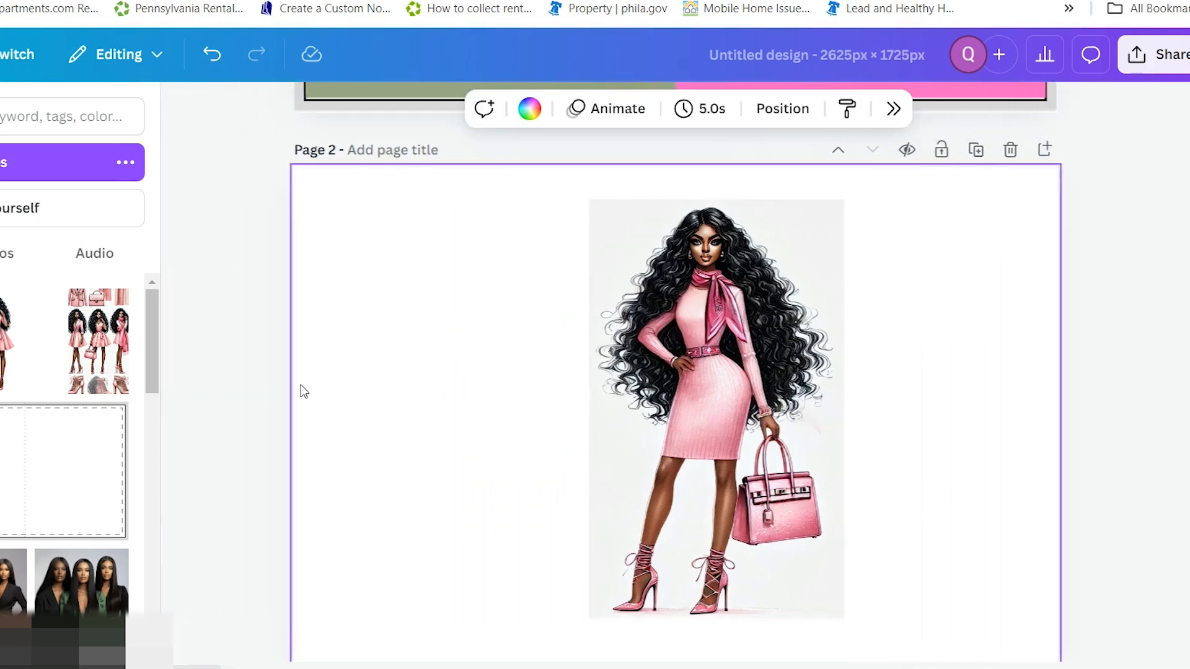
- Remove the background from the cropped image of the woman with BG Remover
{"action": "left_click", "coordinate": [689, 357]}
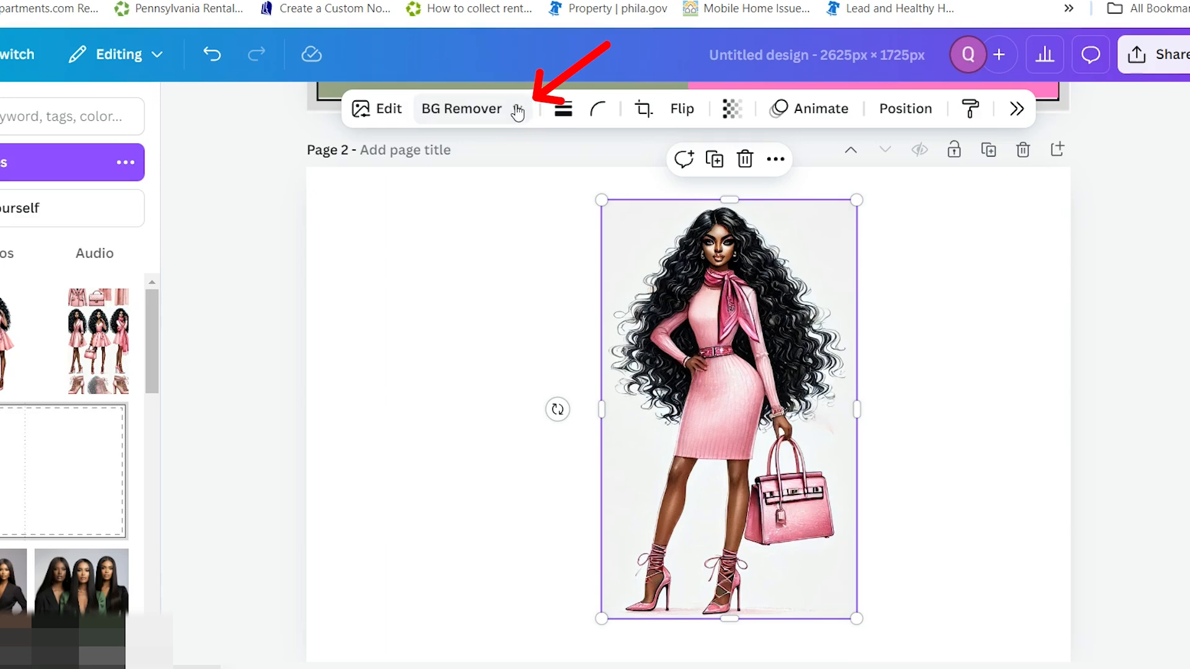
{"action": "left_click", "coordinate": [487, 112]}
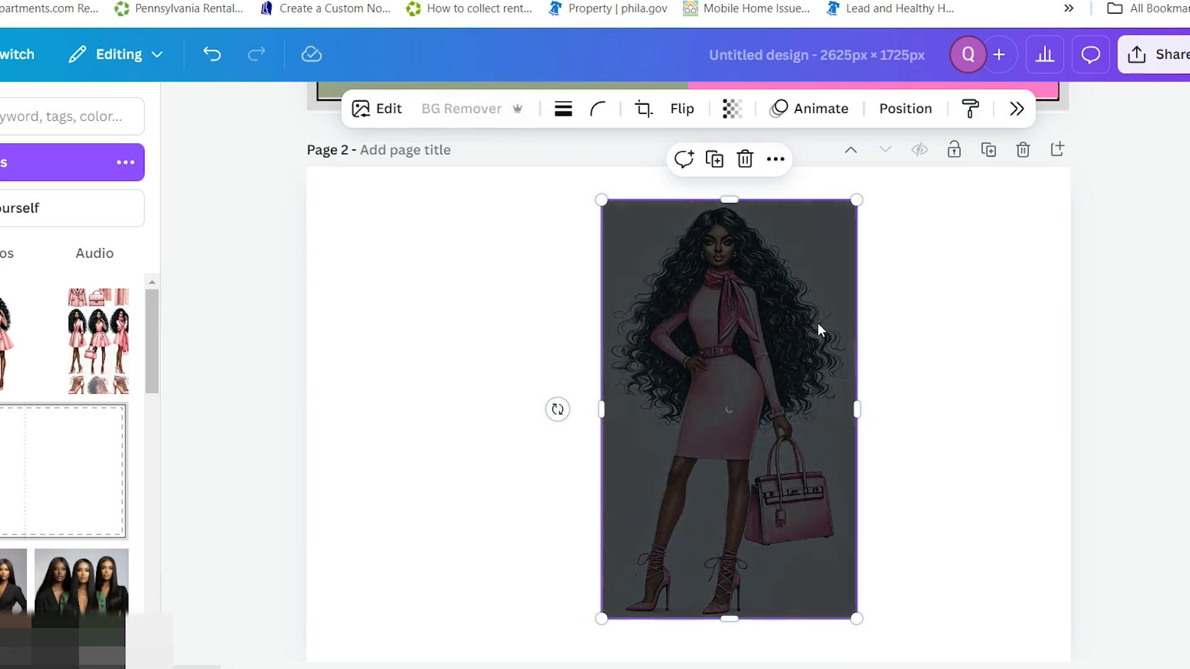
{"action": "scroll", "coordinate": [1054, 471], "scroll_direction": "down", "scroll_amount": 1}
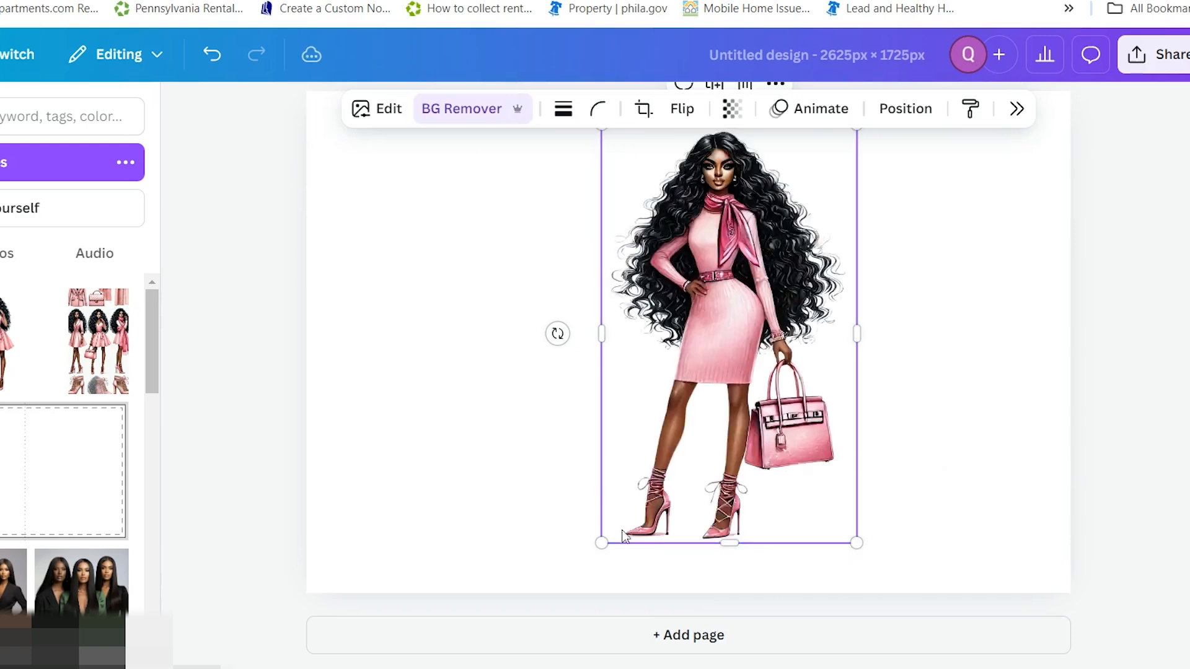
- Enlarge the cut-out woman proportionally from two opposite corners to fill nearly the full height of page 2
{"action": "left_click_drag", "start_coordinate": [601, 543], "coordinate": [577, 585]}
{"action": "scroll", "coordinate": [817, 318], "scroll_direction": "up", "scroll_amount": 1}
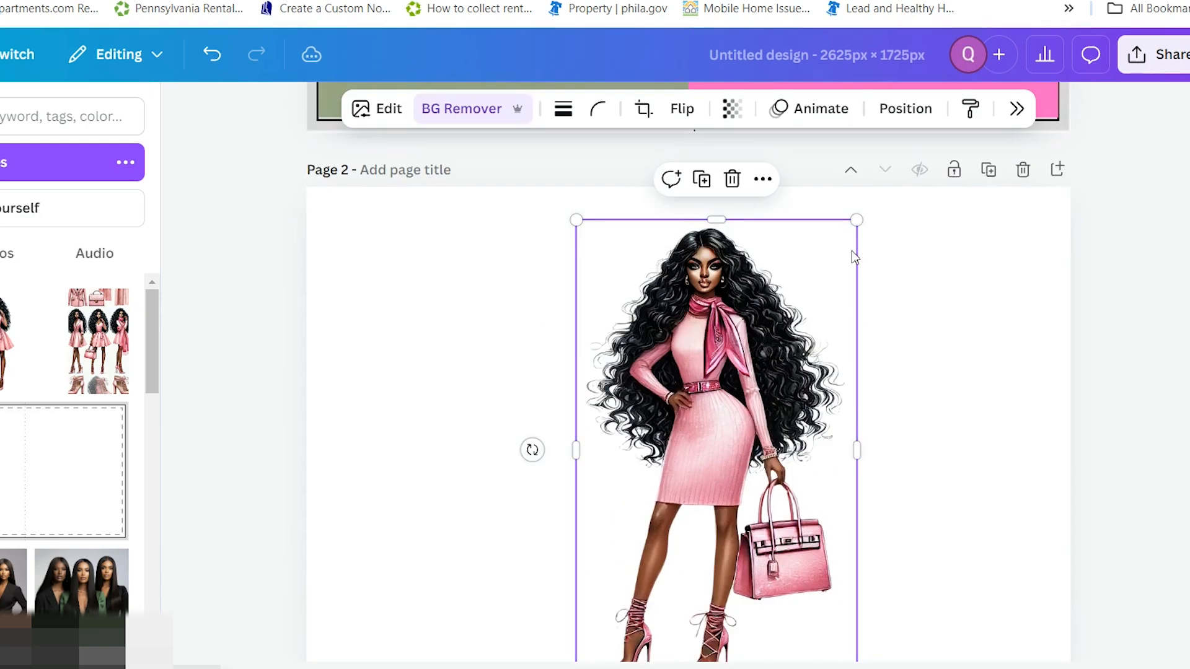
{"action": "left_click_drag", "start_coordinate": [861, 221], "coordinate": [882, 186]}
{"action": "left_click", "coordinate": [996, 357]}
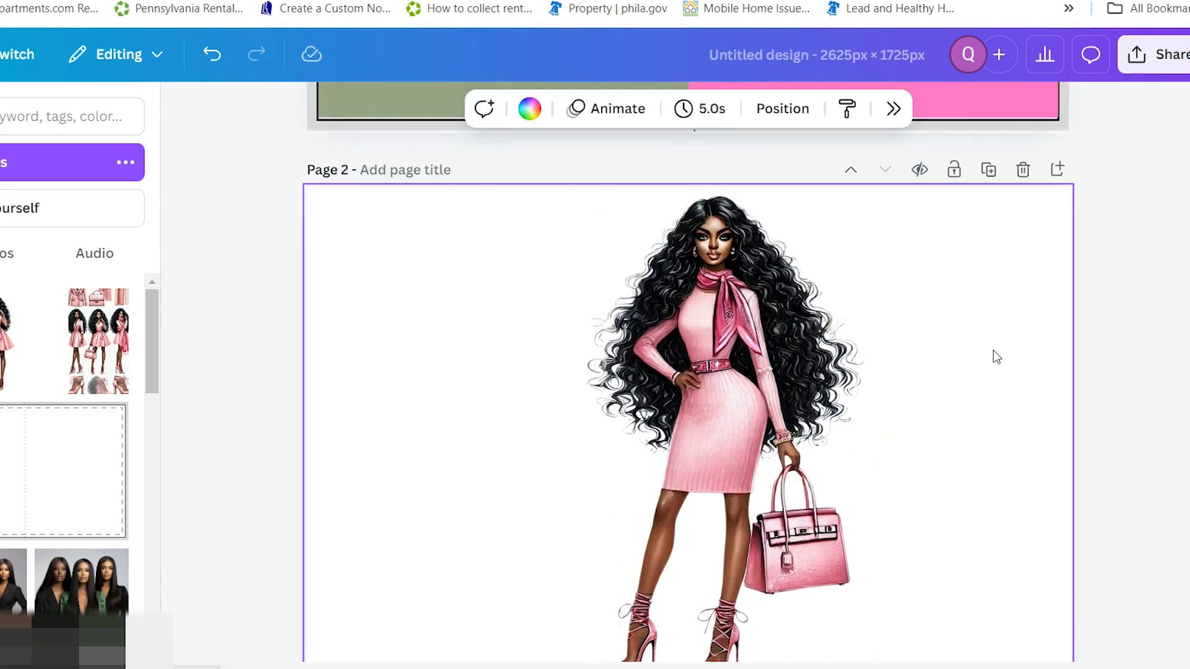
{"action": "scroll", "coordinate": [753, 440], "scroll_direction": "down", "scroll_amount": 1}
{"action": "left_click", "coordinate": [742, 440]}
{"action": "scroll", "coordinate": [742, 440], "scroll_direction": "up", "scroll_amount": 2}
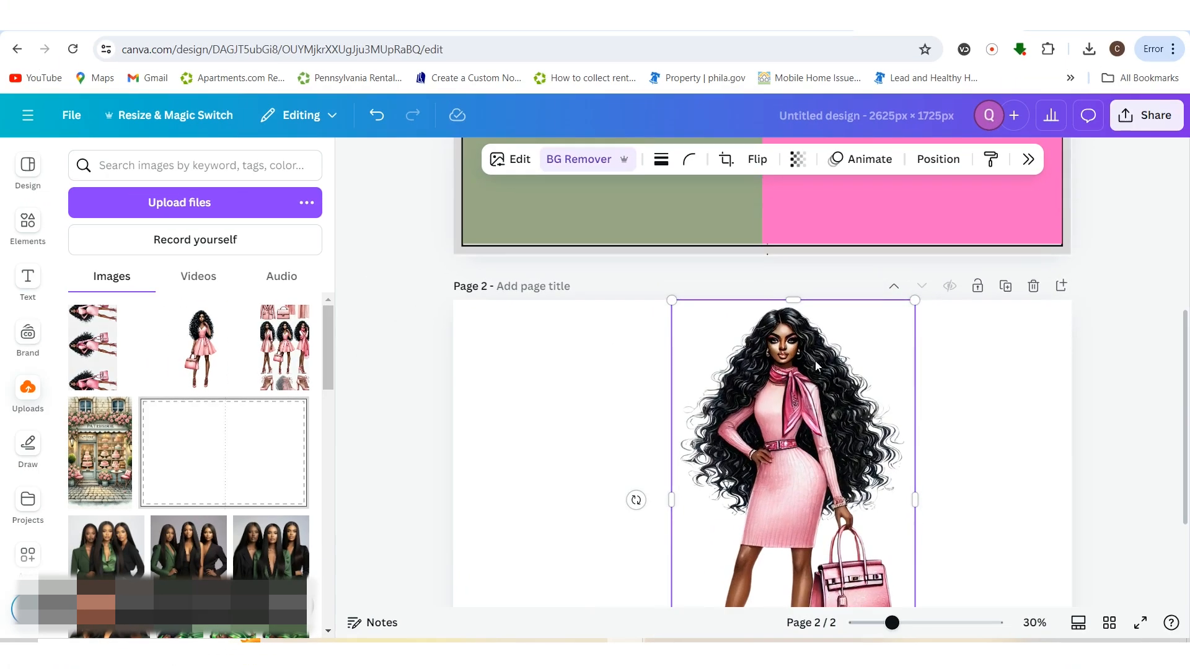
- Switch to the Happy Birthday design and examine the patisserie card covers on pages 6 and 7
{"action": "left_click", "coordinate": [612, 27]}
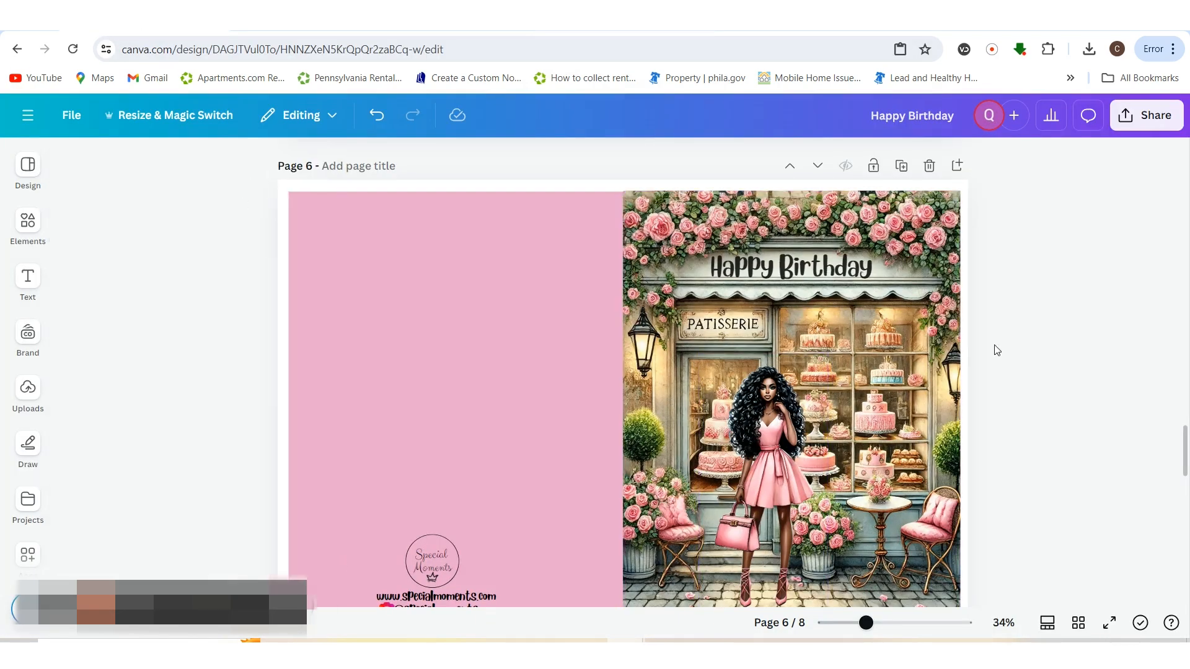
{"action": "scroll", "coordinate": [1038, 365], "scroll_direction": "down", "scroll_amount": 5}
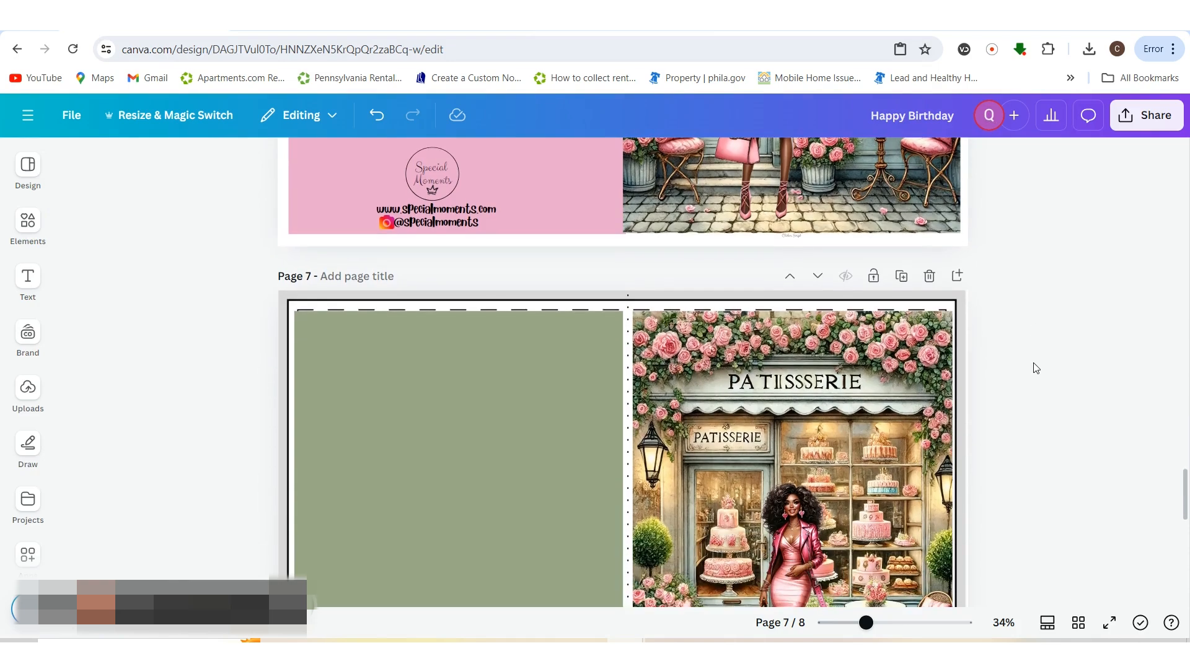
{"action": "scroll", "coordinate": [831, 371], "scroll_direction": "up", "scroll_amount": 4}
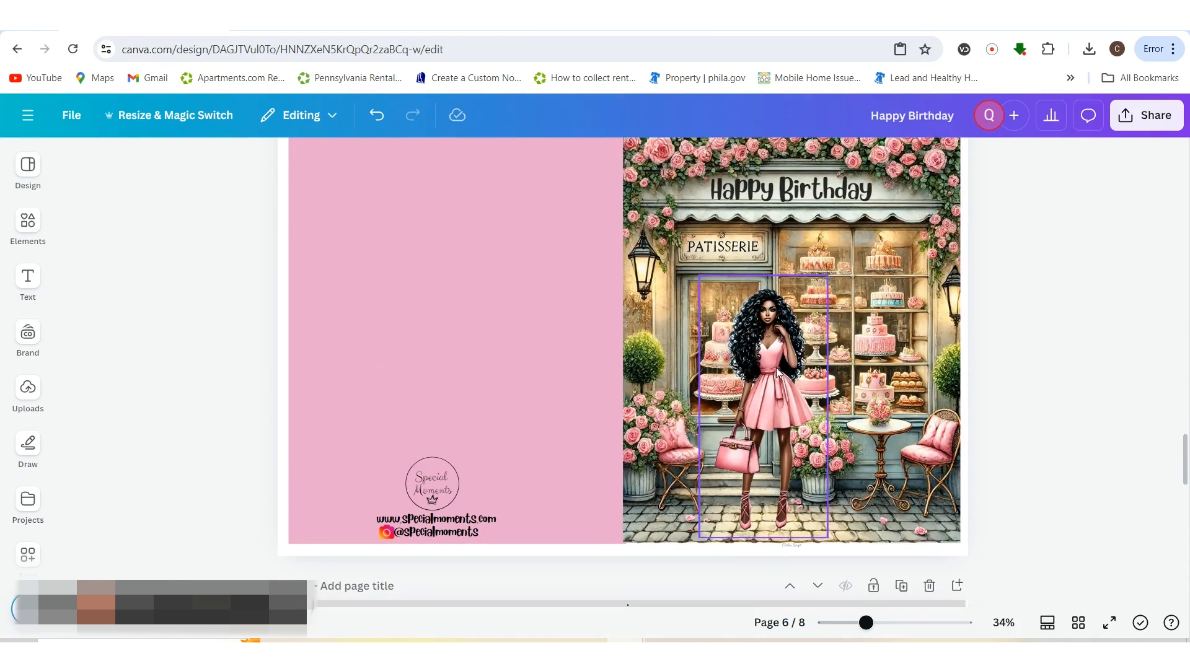
- Return to the untitled 2625 × 1725 px design and review the woman on page 2 and the card layout on page 1
{"action": "scroll", "coordinate": [781, 359], "scroll_direction": "up", "scroll_amount": 1}
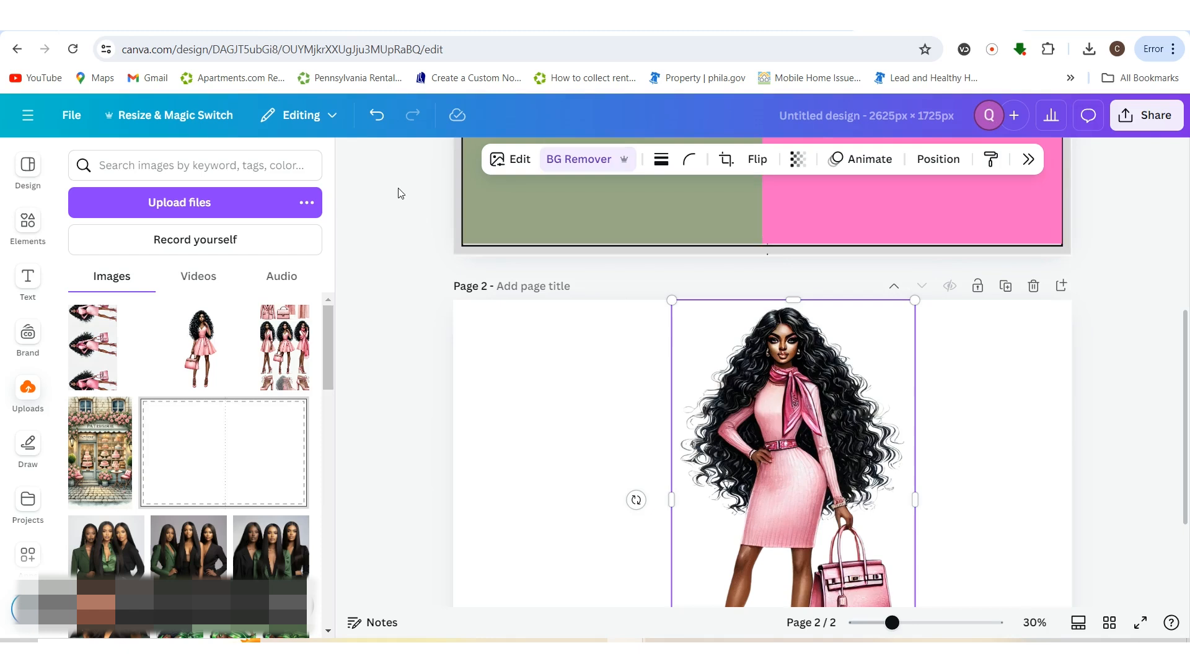
{"action": "left_click", "coordinate": [400, 194]}
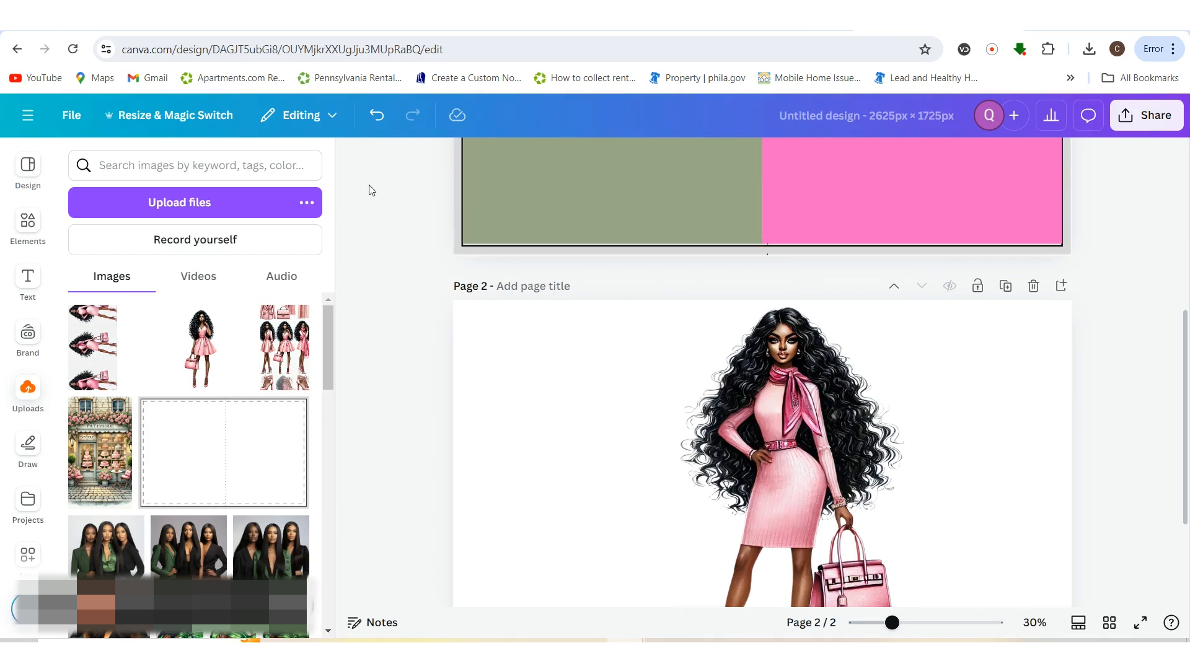
{"action": "left_click", "coordinate": [352, 157]}
{"action": "scroll", "coordinate": [661, 345], "scroll_direction": "down", "scroll_amount": 3}
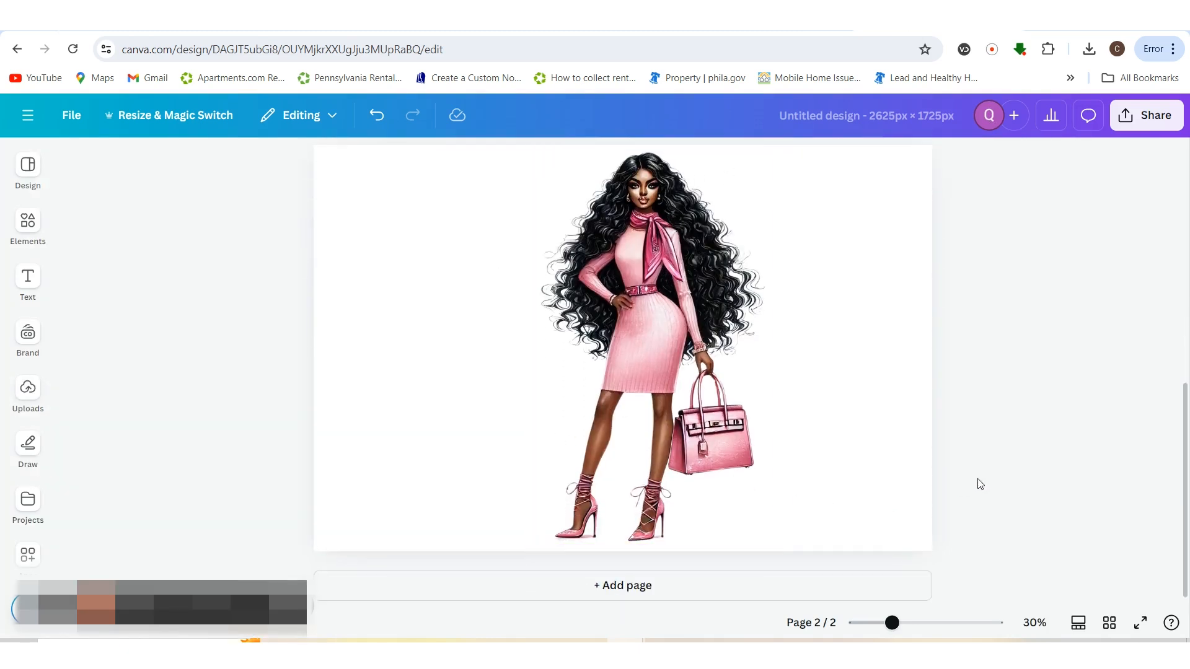
{"action": "scroll", "coordinate": [979, 482], "scroll_direction": "up", "scroll_amount": 3}
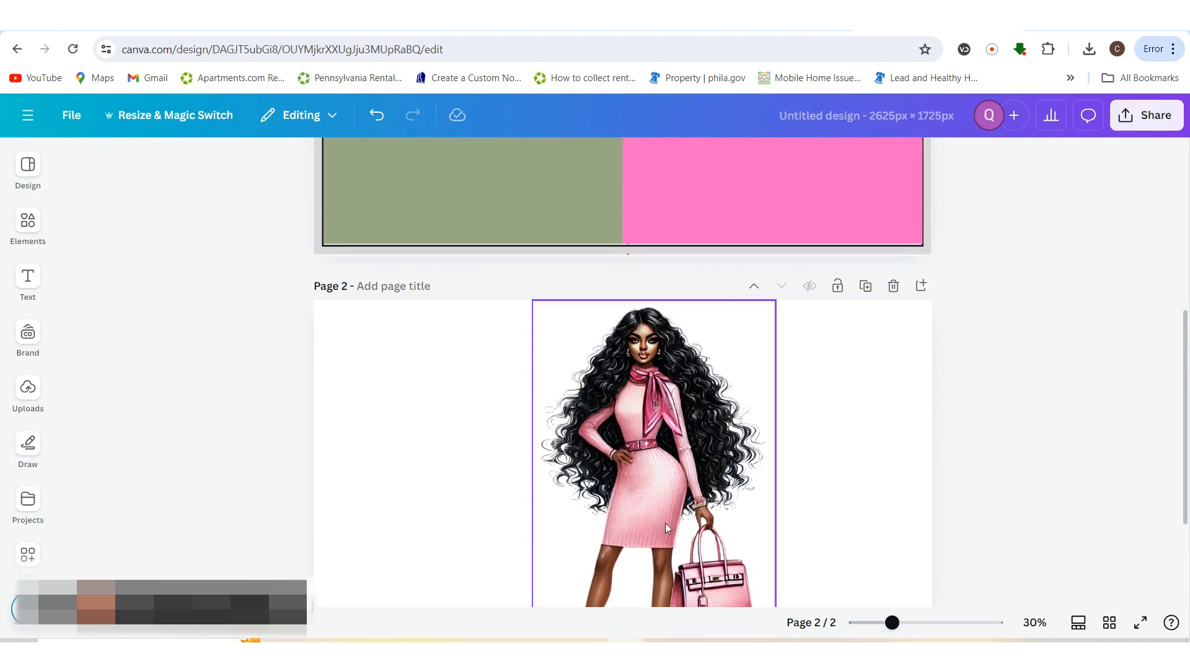
{"action": "scroll", "coordinate": [947, 476], "scroll_direction": "up", "scroll_amount": 5}
{"action": "scroll", "coordinate": [947, 476], "scroll_direction": "down", "scroll_amount": 5}
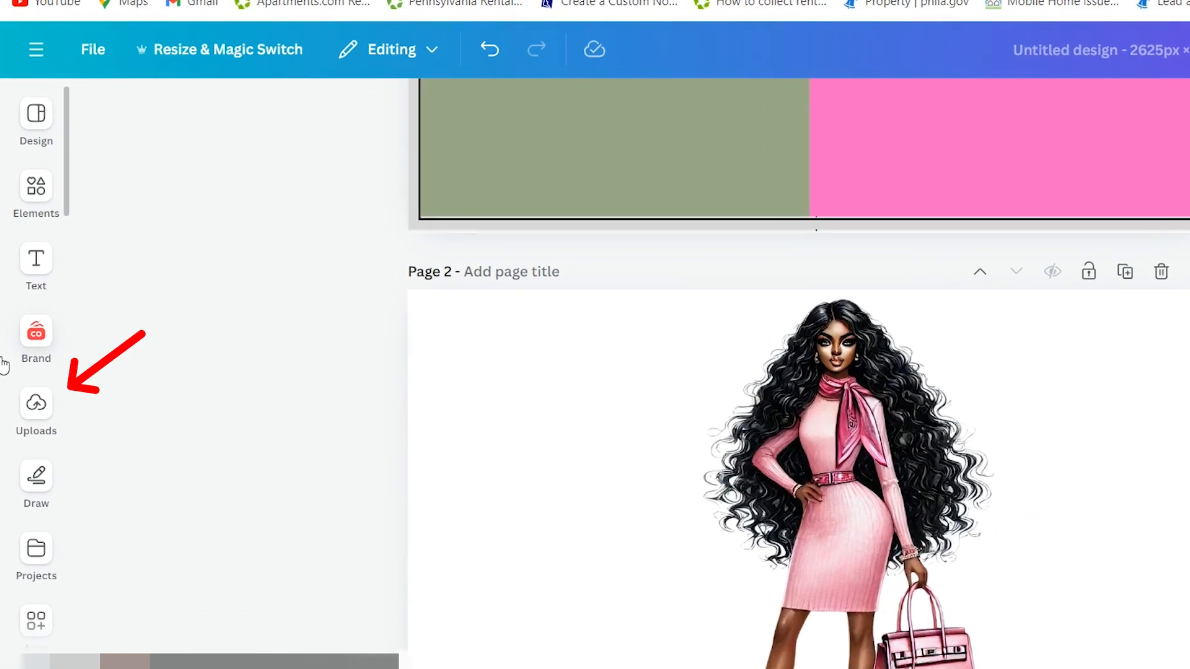
- Add the uploaded patisserie shopfront image to page 2 of the design
{"action": "left_click", "coordinate": [28, 334]}
{"action": "left_click", "coordinate": [27, 388]}
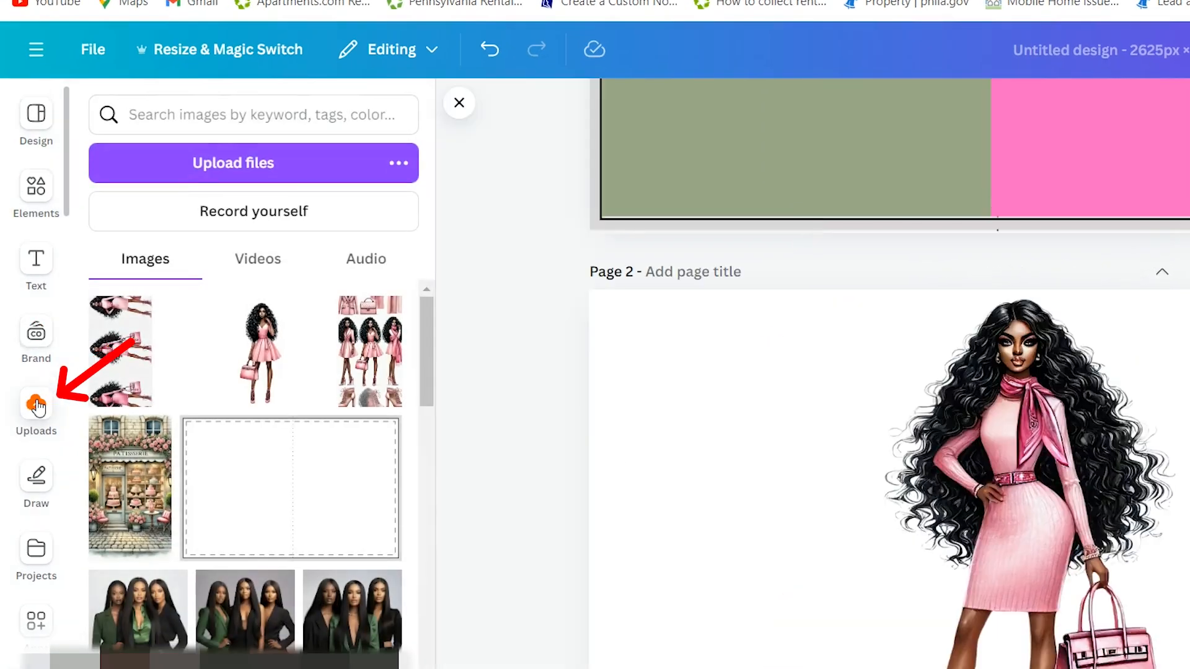
{"action": "scroll", "coordinate": [124, 384], "scroll_direction": "down", "scroll_amount": 4}
{"action": "scroll", "coordinate": [133, 403], "scroll_direction": "up", "scroll_amount": 3}
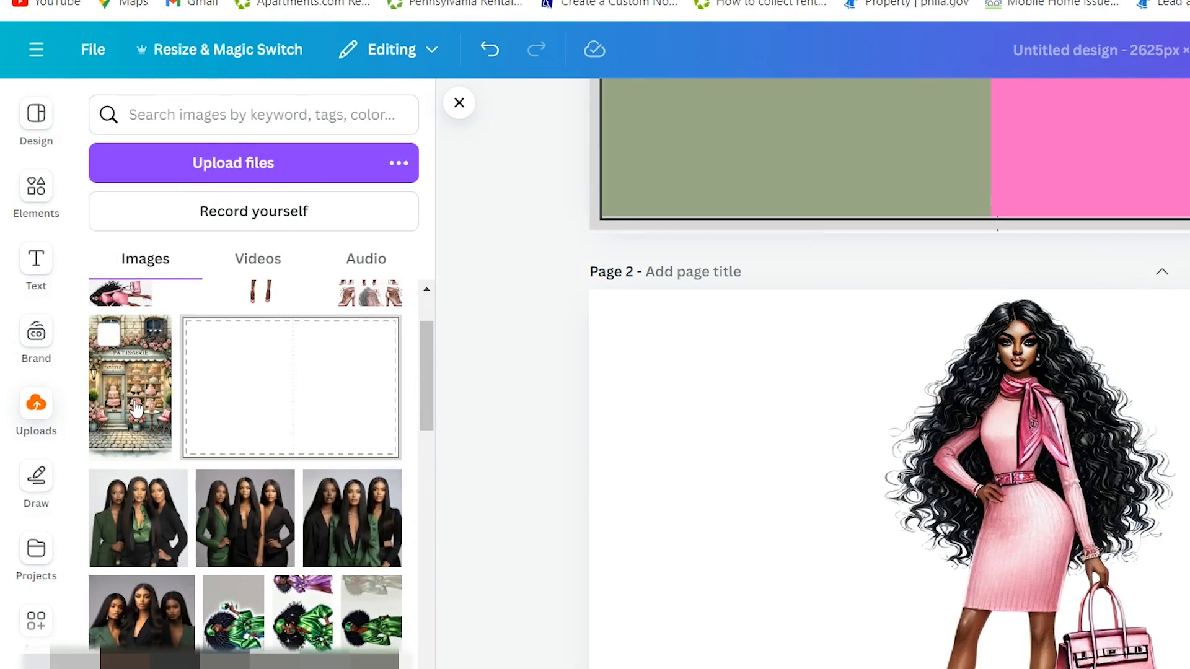
{"action": "left_click_drag", "start_coordinate": [136, 409], "coordinate": [911, 416]}
{"action": "scroll", "coordinate": [948, 442], "scroll_direction": "up", "scroll_amount": 3}
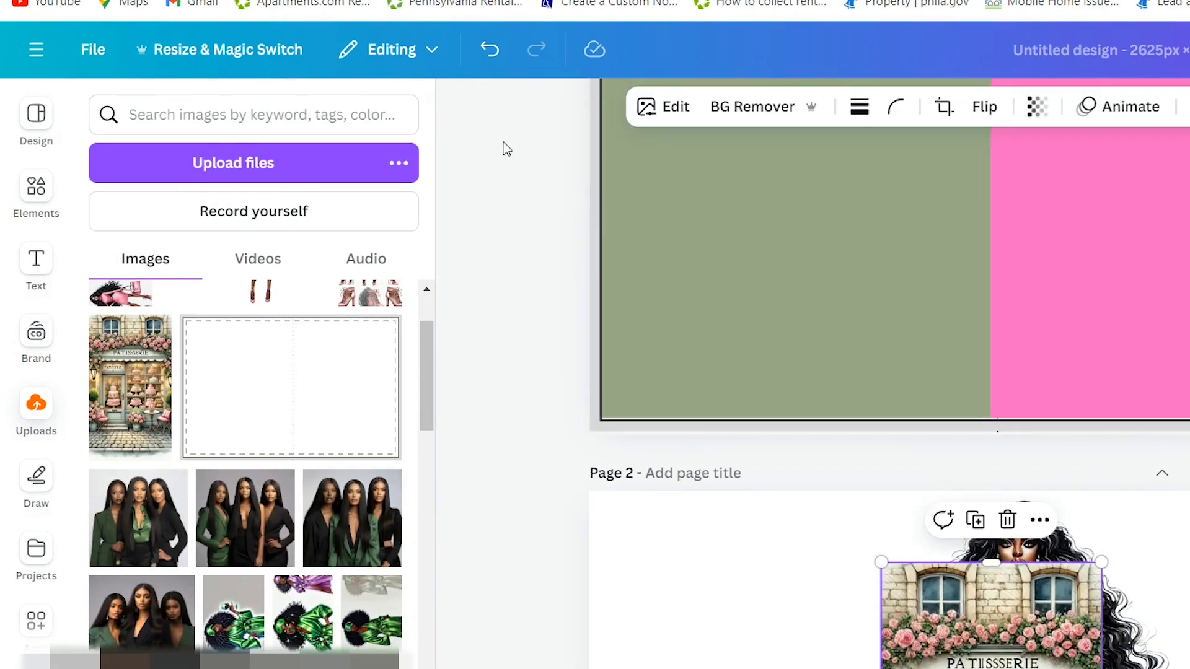
{"action": "left_click", "coordinate": [459, 107]}
- Move the patisserie image onto the pink front panel of page 1, aligning it with the fold and the panel's upper edge
{"action": "left_click_drag", "start_coordinate": [988, 618], "coordinate": [1100, 135]}
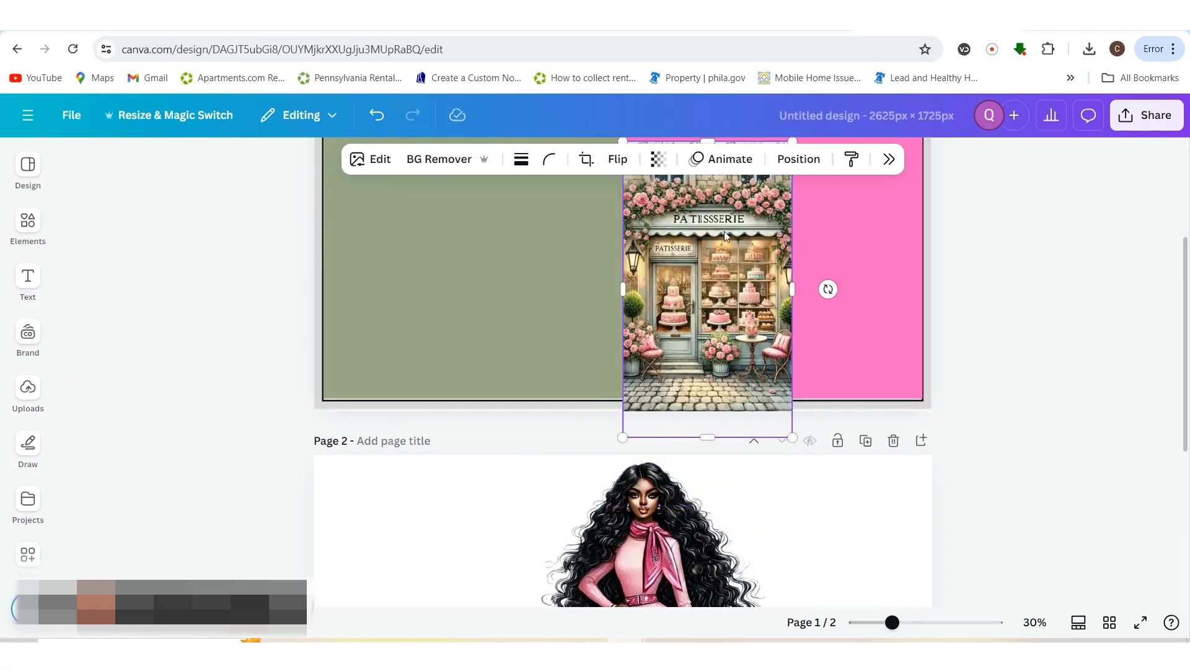
{"action": "scroll", "coordinate": [1158, 366], "scroll_direction": "up", "scroll_amount": 2}
{"action": "scroll", "coordinate": [660, 215], "scroll_direction": "up", "scroll_amount": 2}
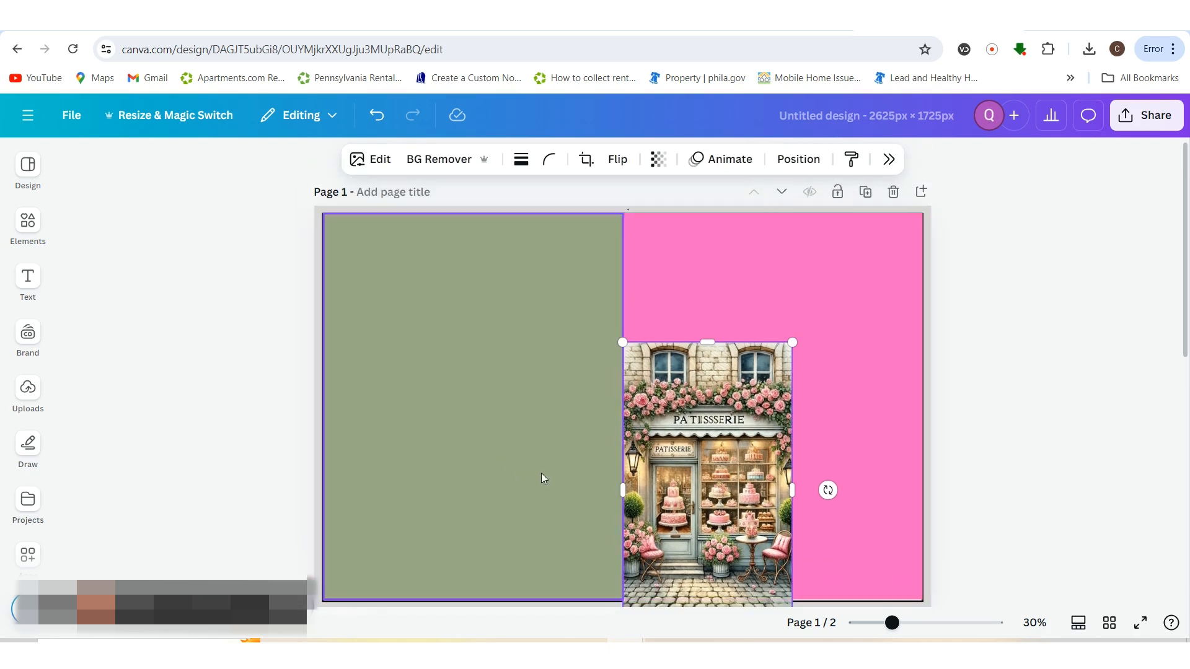
{"action": "left_click_drag", "start_coordinate": [638, 460], "coordinate": [639, 332]}
- Enlarge the patisserie image to the panel's full height and widen it to cover the whole front panel
{"action": "scroll", "coordinate": [678, 403], "scroll_direction": "down", "scroll_amount": 3}
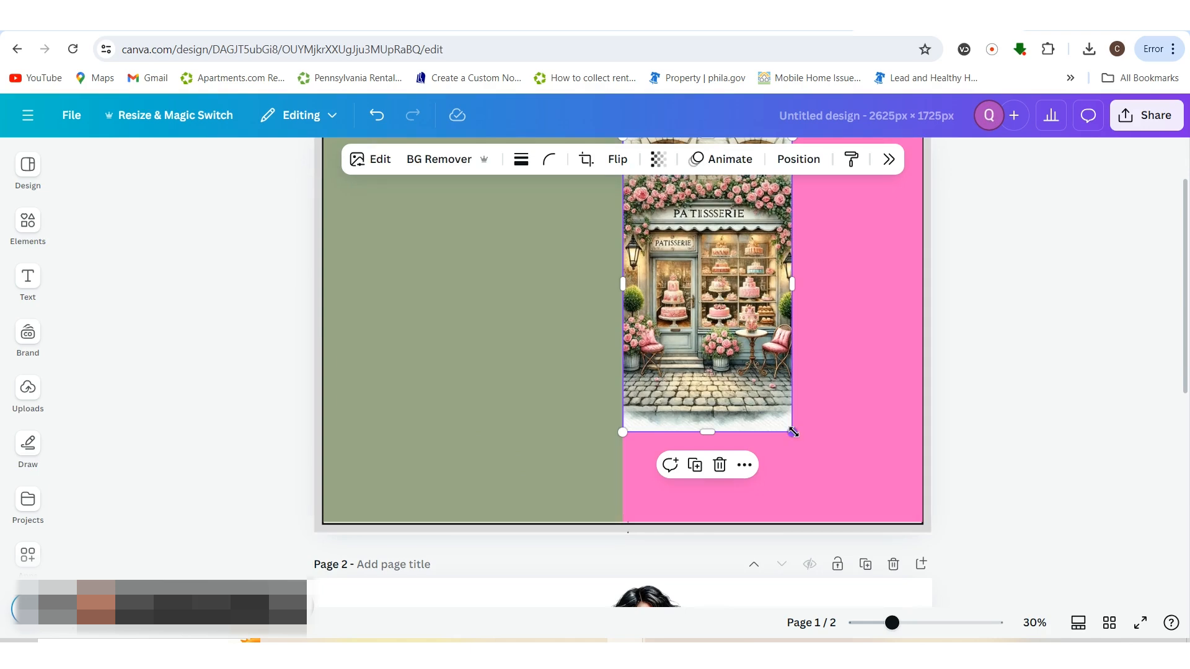
{"action": "left_click_drag", "start_coordinate": [792, 432], "coordinate": [859, 515]}
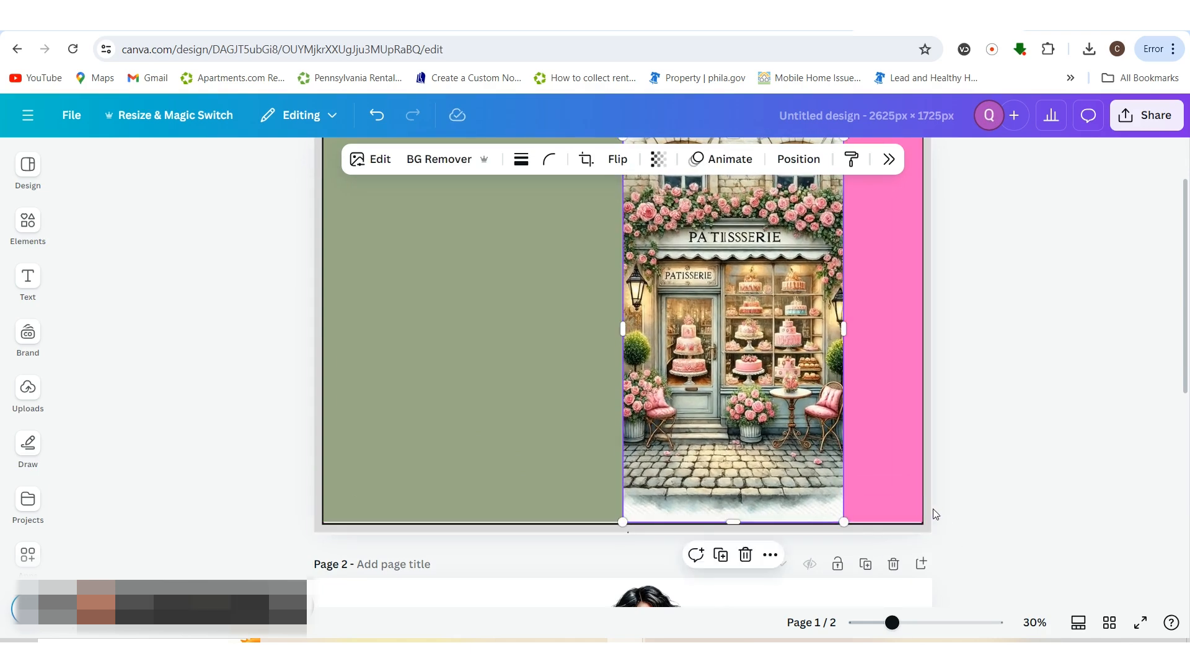
{"action": "scroll", "coordinate": [869, 313], "scroll_direction": "up", "scroll_amount": 3}
{"action": "left_click_drag", "start_coordinate": [843, 406], "coordinate": [916, 404]}
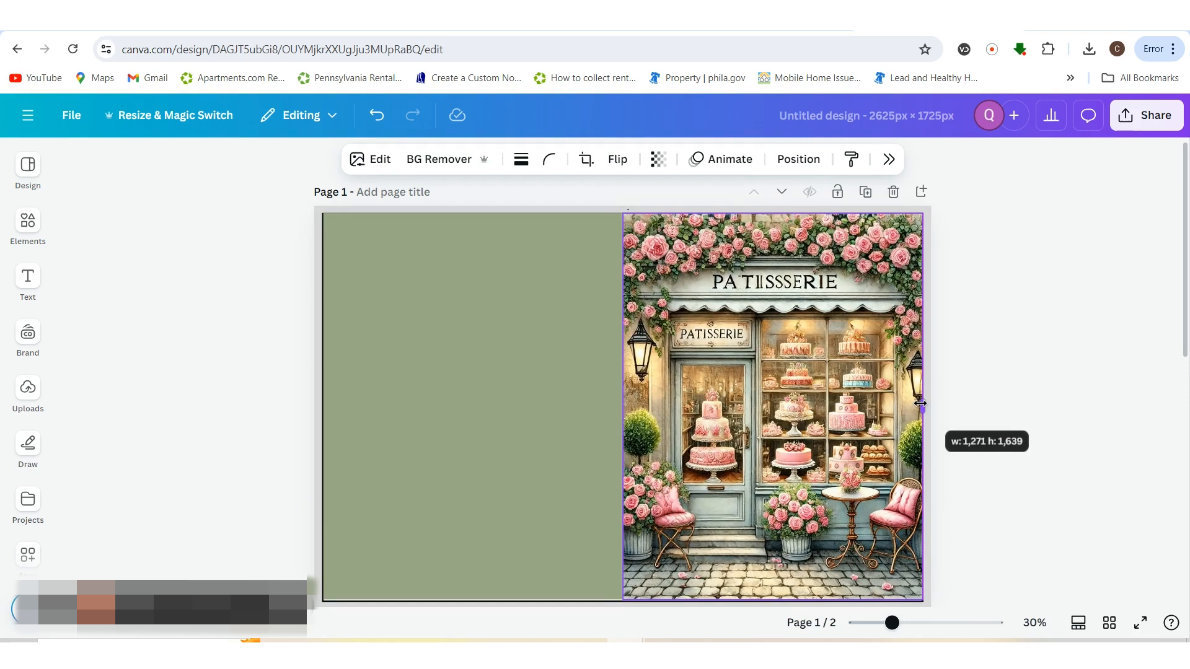
{"action": "left_click", "coordinate": [1045, 426]}
- Change the green back panel on page 1 to the pink from the document colors
{"action": "scroll", "coordinate": [1047, 425], "scroll_direction": "down", "scroll_amount": 5}
{"action": "scroll", "coordinate": [1046, 424], "scroll_direction": "up", "scroll_amount": 3}
{"action": "scroll", "coordinate": [1044, 434], "scroll_direction": "down", "scroll_amount": 2}
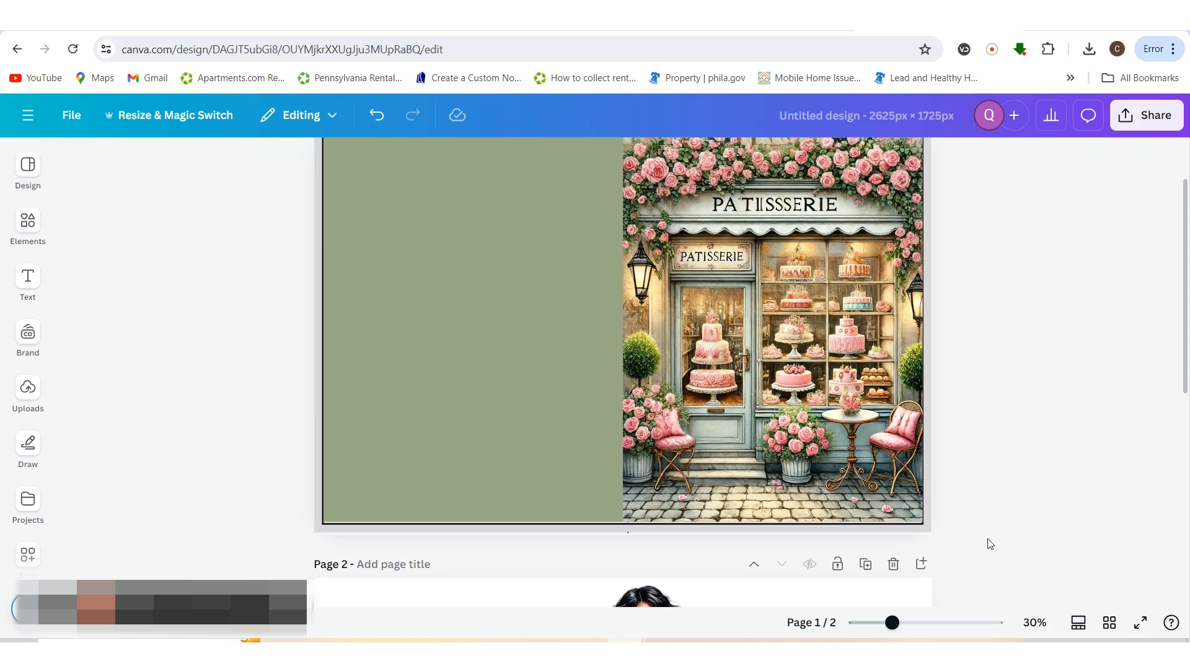
{"action": "scroll", "coordinate": [990, 544], "scroll_direction": "up", "scroll_amount": 1}
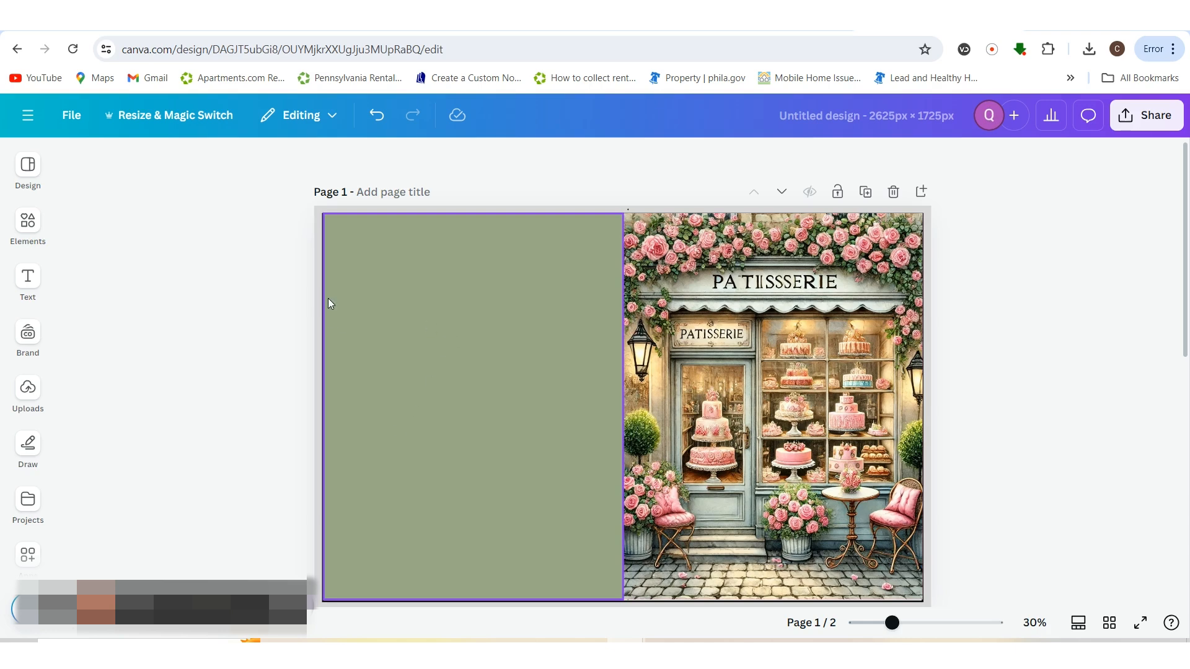
{"action": "left_click", "coordinate": [541, 311]}
{"action": "left_click", "coordinate": [284, 160]}
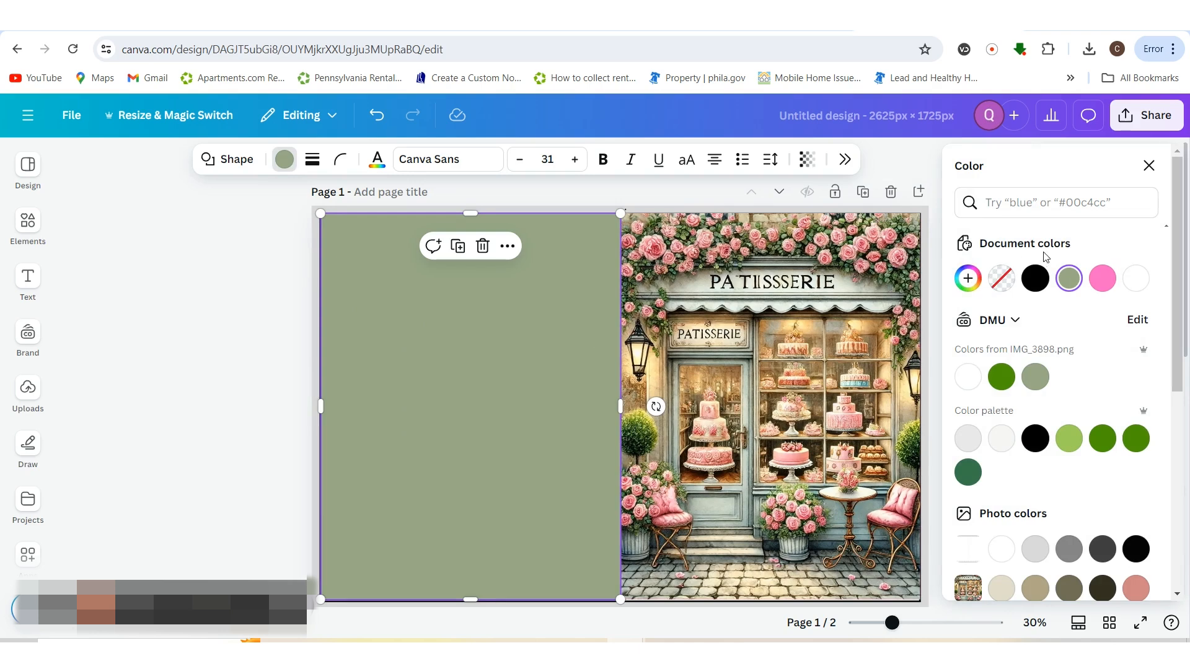
{"action": "left_click", "coordinate": [1101, 281]}
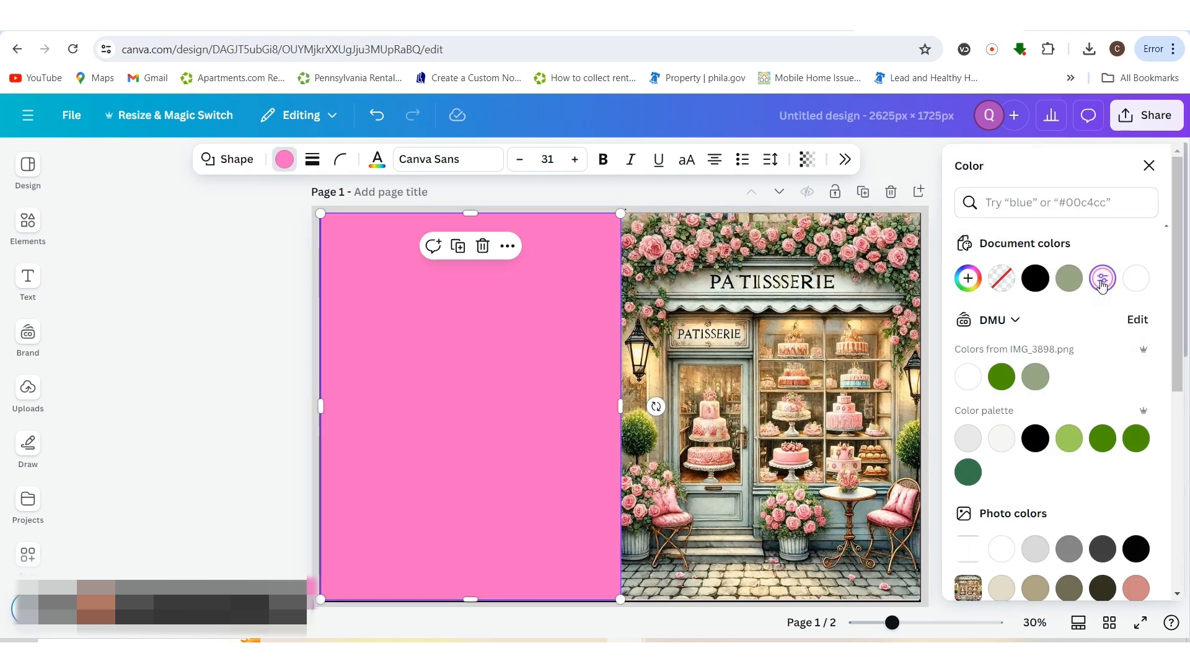
{"action": "left_click", "coordinate": [203, 323]}
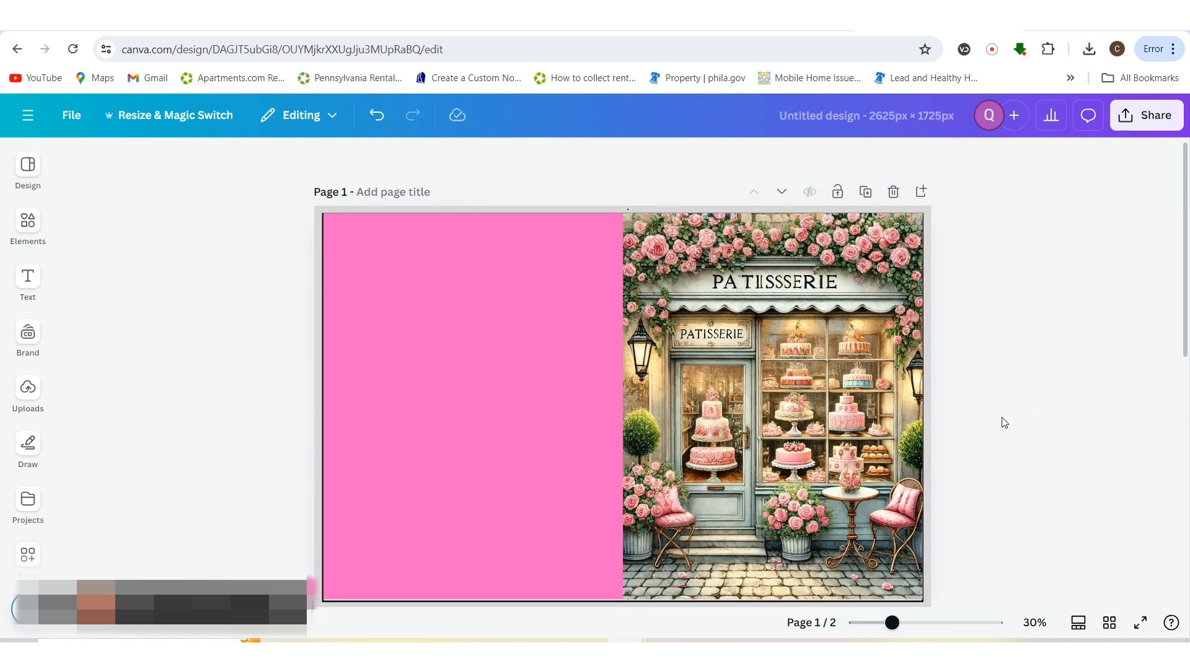
- Copy the cut-out woman on page 2
{"action": "scroll", "coordinate": [549, 335], "scroll_direction": "down", "scroll_amount": 1}
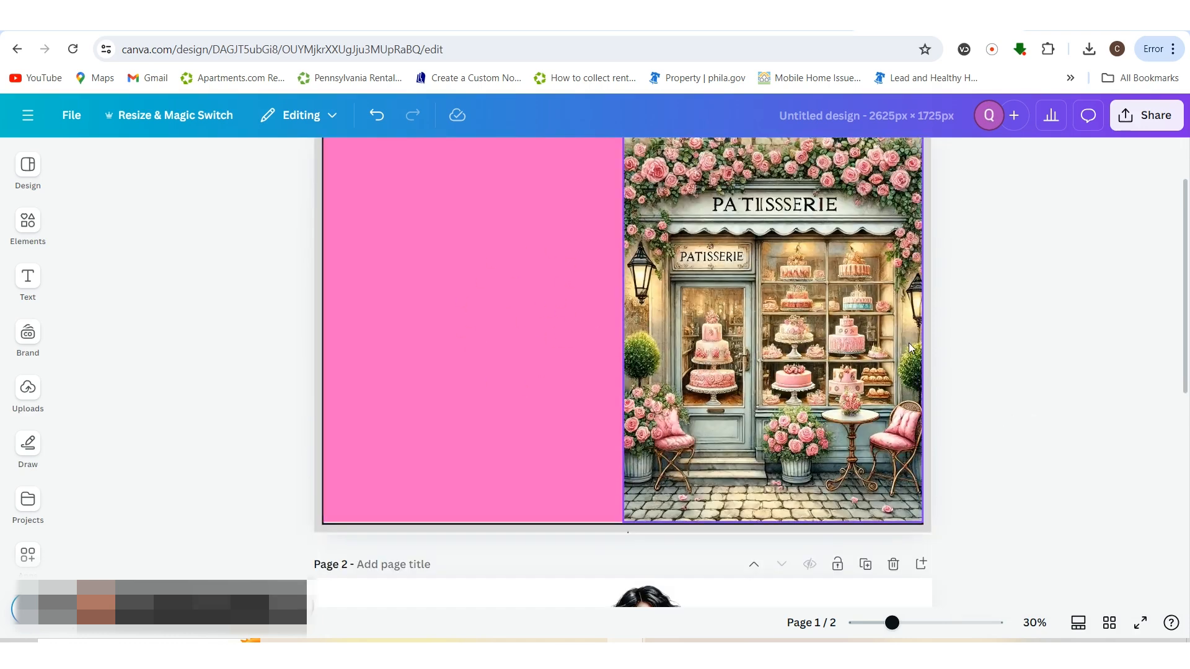
{"action": "scroll", "coordinate": [892, 280], "scroll_direction": "up", "scroll_amount": 1}
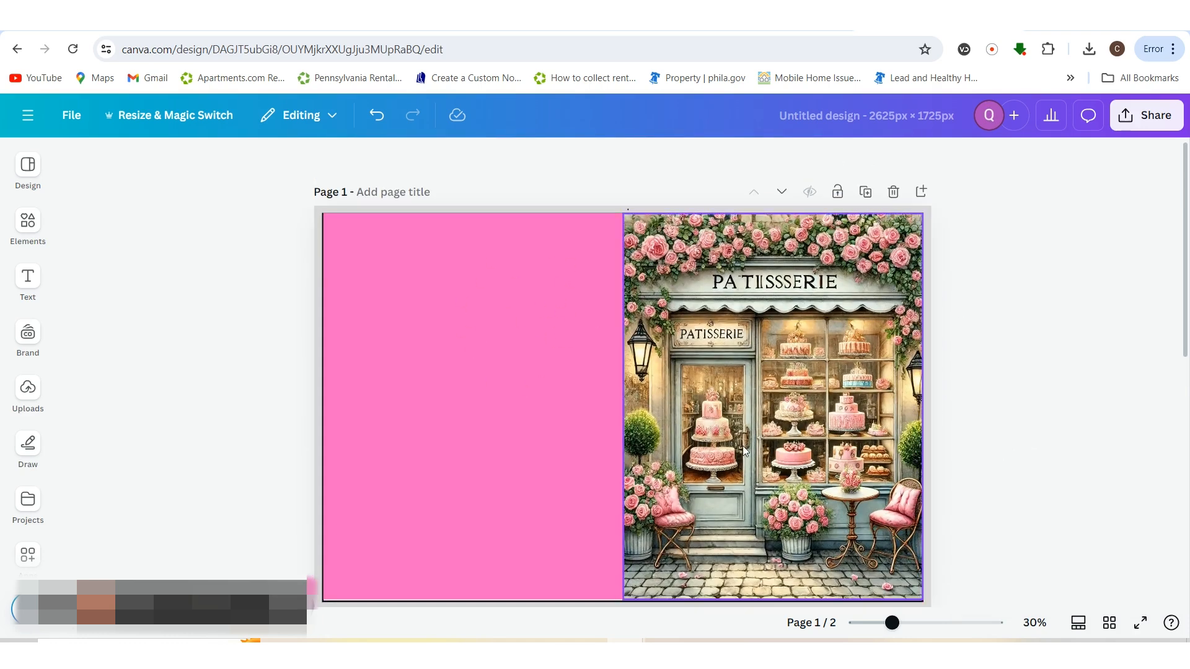
{"action": "scroll", "coordinate": [1130, 425], "scroll_direction": "down", "scroll_amount": 6}
{"action": "left_click", "coordinate": [663, 299]}
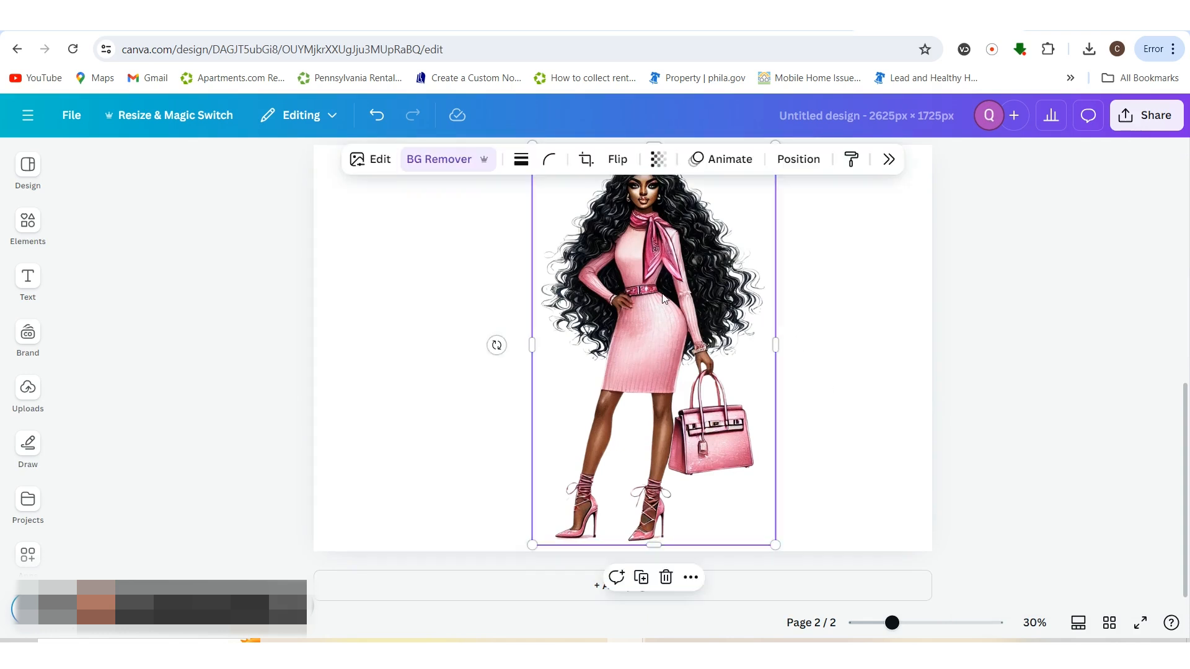
{"action": "right_click", "coordinate": [696, 204]}
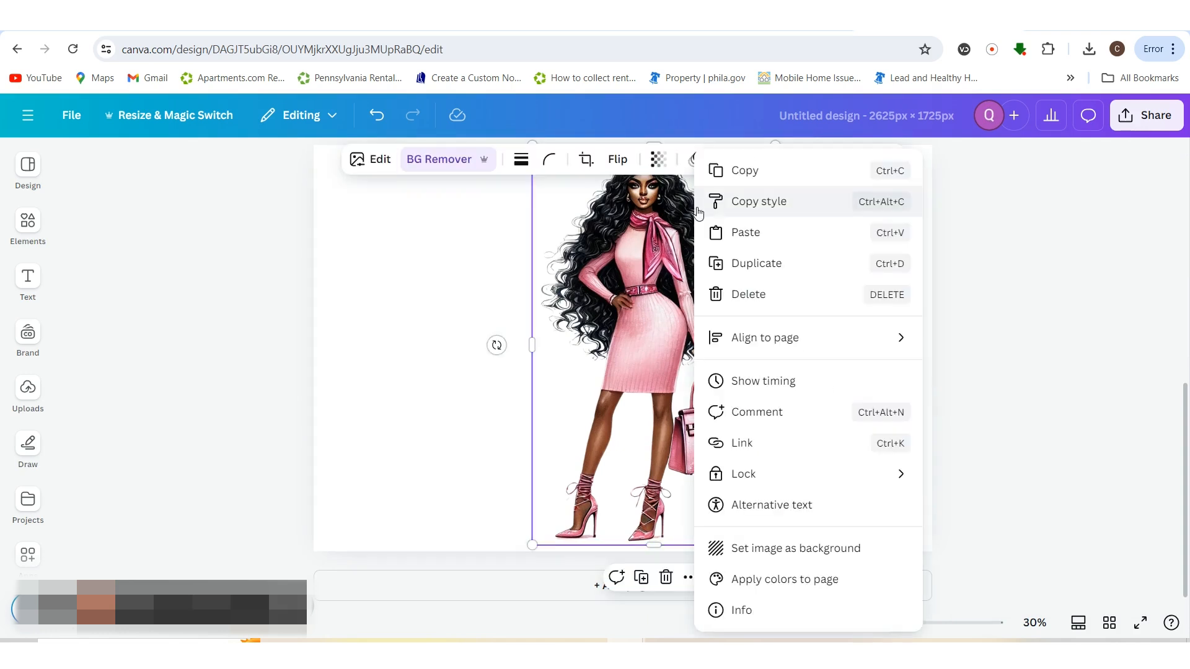
{"action": "left_click", "coordinate": [719, 171]}
{"action": "left_click", "coordinate": [851, 316]}
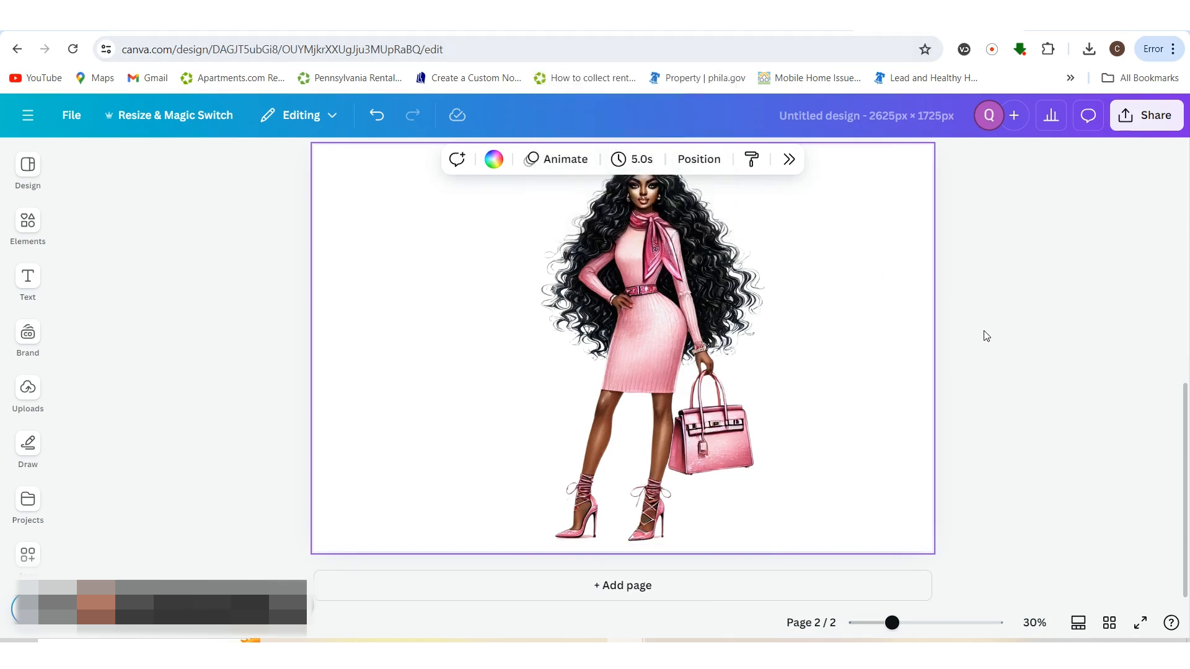
- Paste the copied woman onto page 1 over the patisserie cover
{"action": "scroll", "coordinate": [987, 336], "scroll_direction": "up", "scroll_amount": 2}
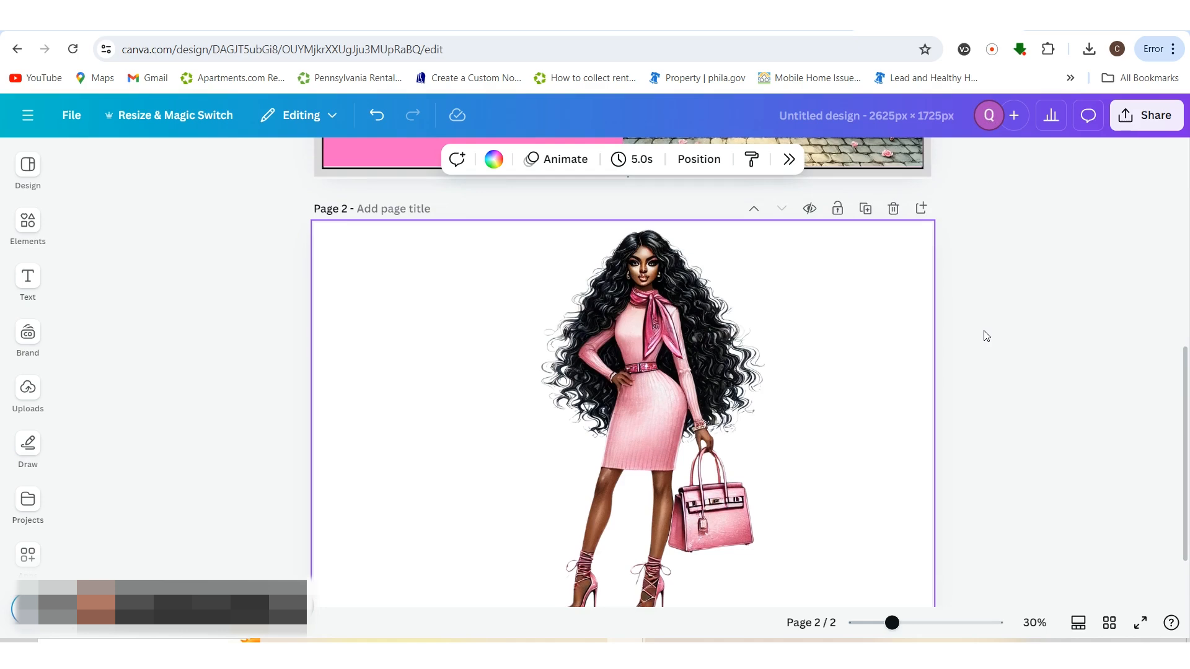
{"action": "scroll", "coordinate": [986, 335], "scroll_direction": "up", "scroll_amount": 5}
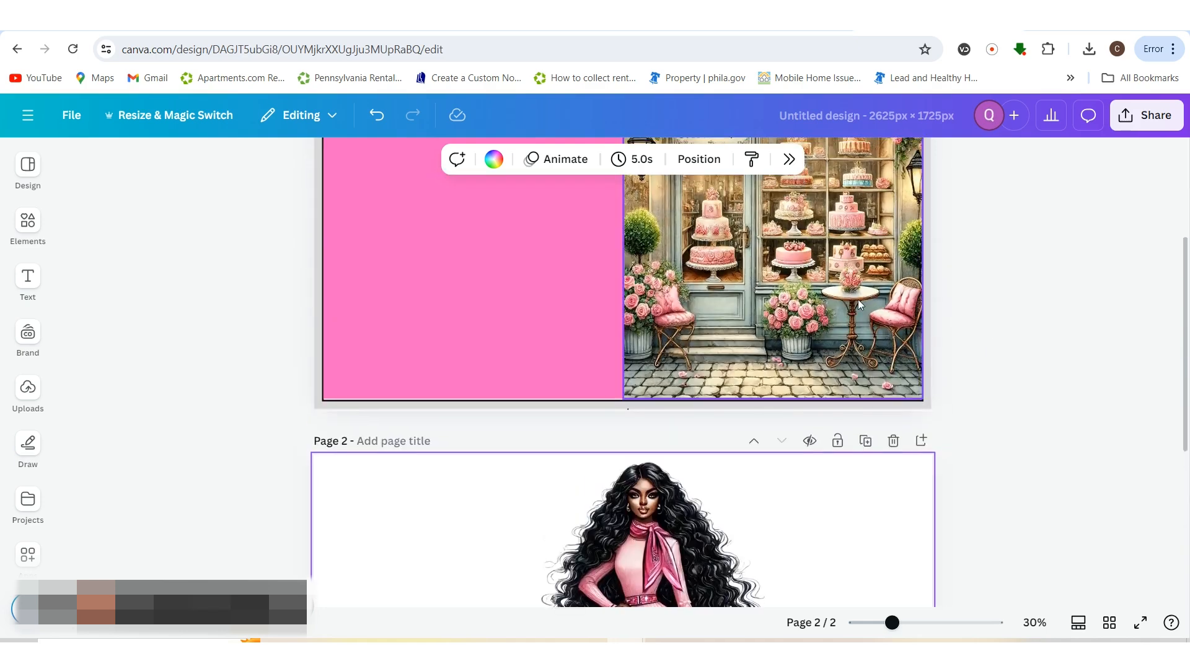
{"action": "left_click", "coordinate": [749, 296]}
{"action": "right_click", "coordinate": [749, 295]}
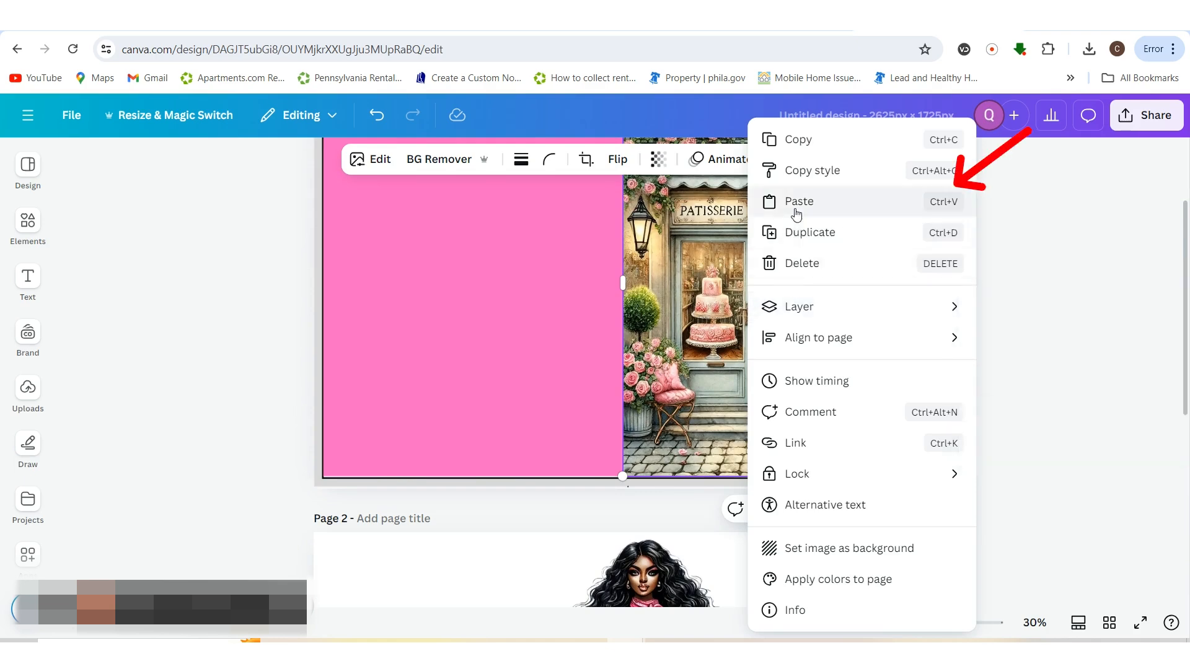
{"action": "left_click", "coordinate": [775, 199]}
- Move the woman onto the front cover, shrink her proportionally and stand her on the cobblestones before the shop
{"action": "scroll", "coordinate": [930, 415], "scroll_direction": "up", "scroll_amount": 2}
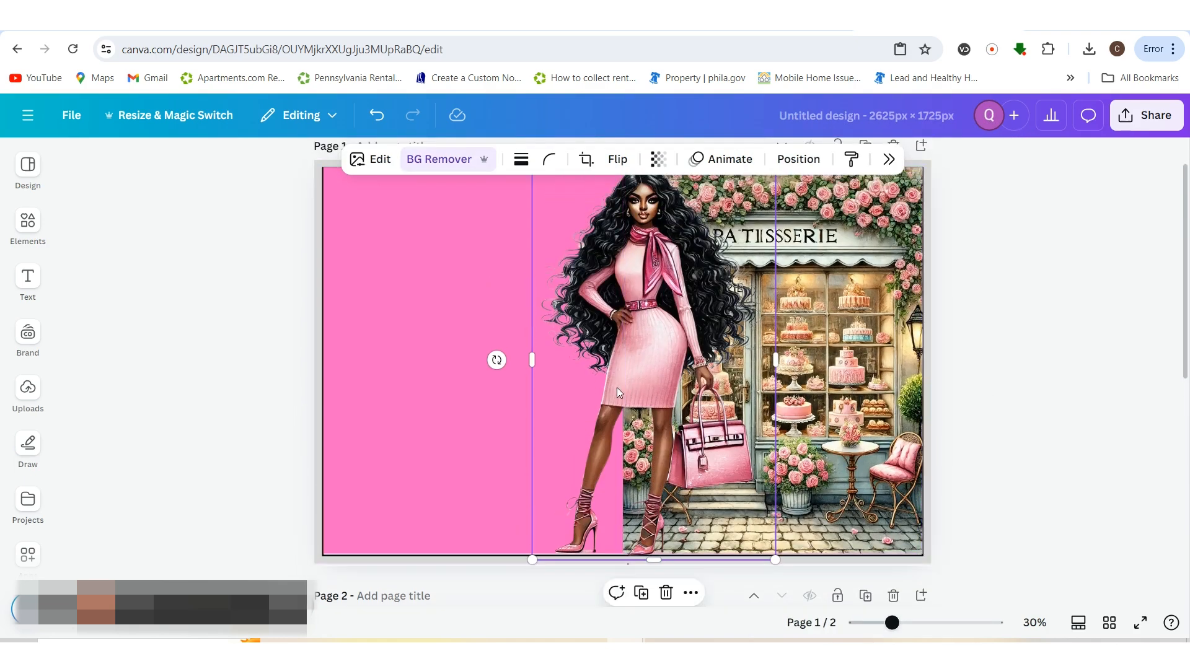
{"action": "left_click_drag", "start_coordinate": [615, 385], "coordinate": [736, 395]}
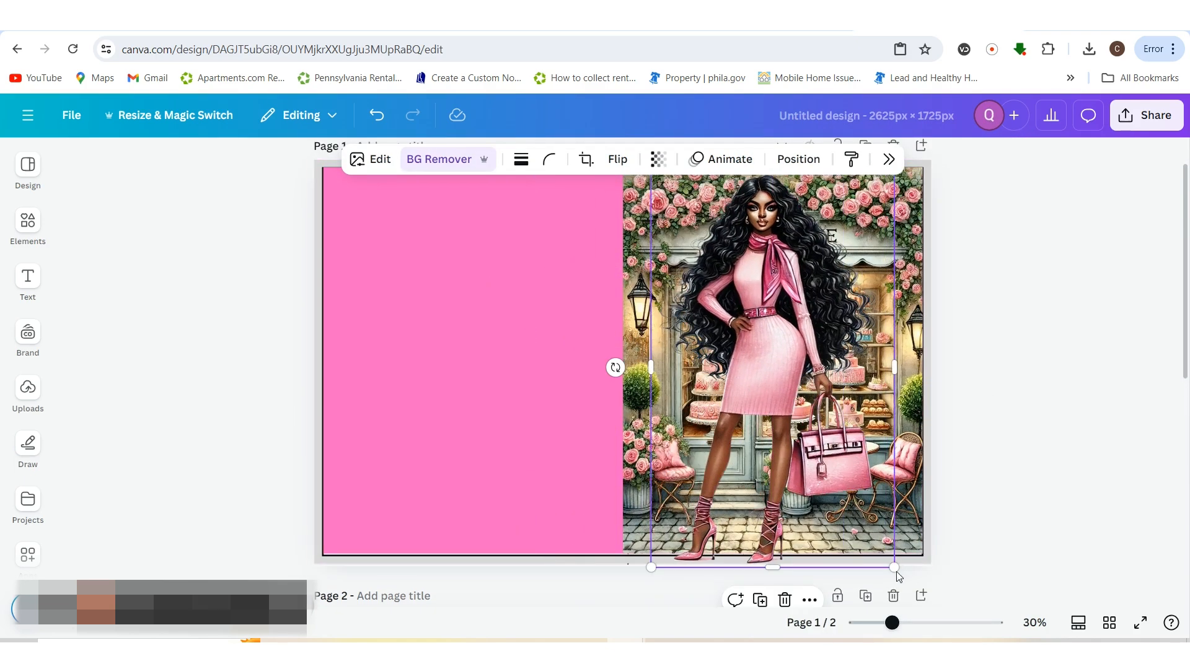
{"action": "left_click_drag", "start_coordinate": [893, 569], "coordinate": [821, 448]}
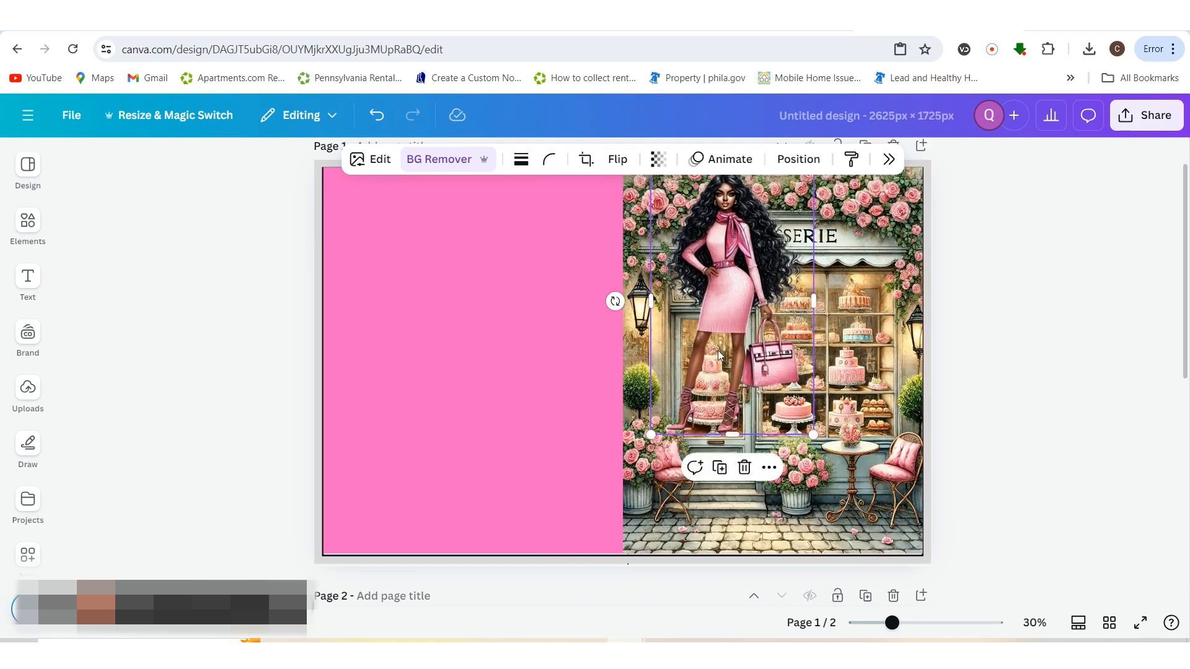
{"action": "left_click_drag", "start_coordinate": [720, 353], "coordinate": [756, 466]}
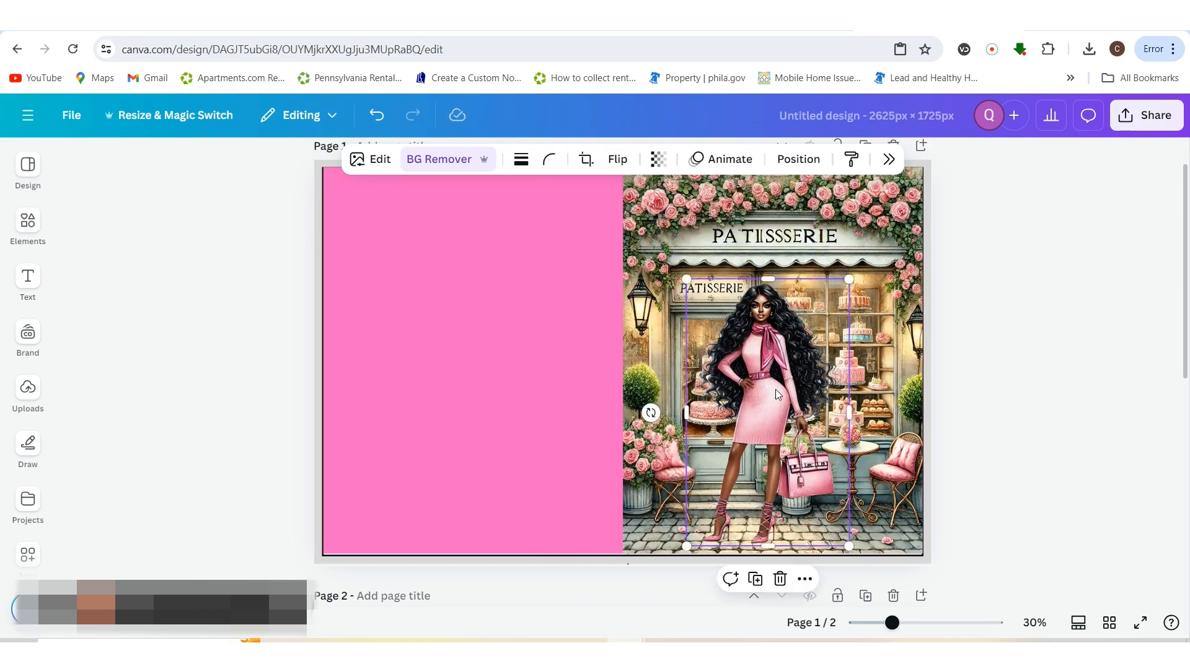
- Try a larger size for the woman, then reduce her proportionally to about half the cover's height, keeping her feet on the cobblestones
{"action": "left_click_drag", "start_coordinate": [849, 281], "coordinate": [889, 203]}
{"action": "left_click", "coordinate": [1020, 368]}
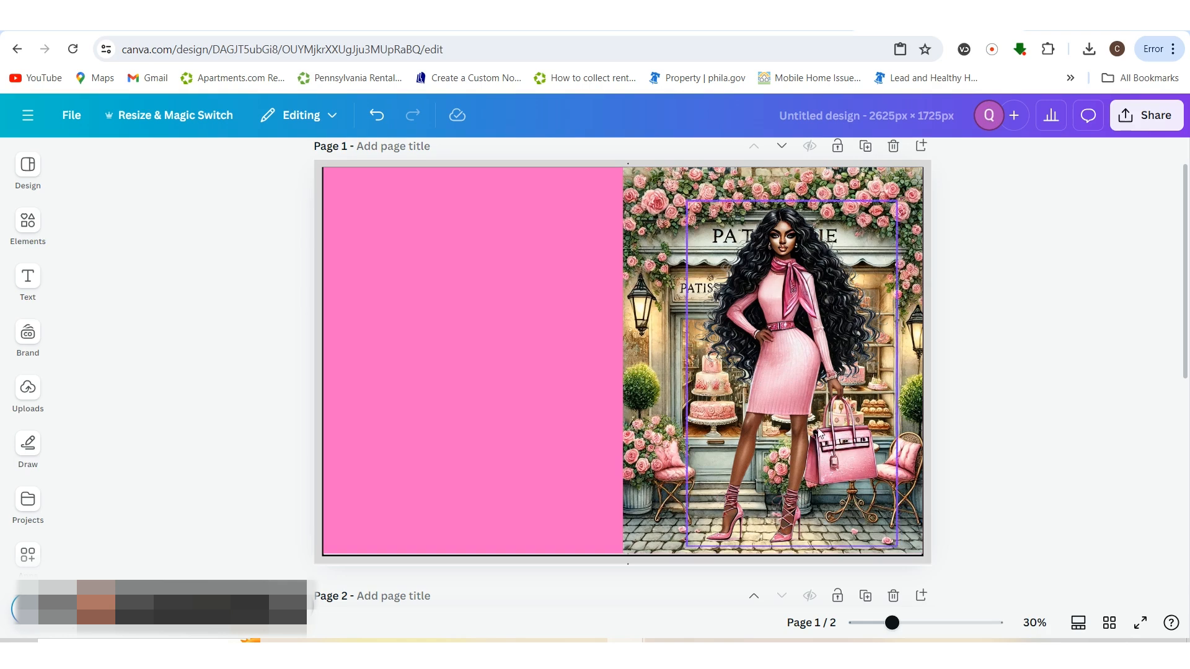
{"action": "left_click", "coordinate": [894, 210]}
{"action": "left_click_drag", "start_coordinate": [897, 203], "coordinate": [743, 301]}
{"action": "left_click_drag", "start_coordinate": [742, 301], "coordinate": [742, 306]}
{"action": "left_click", "coordinate": [1030, 443]}
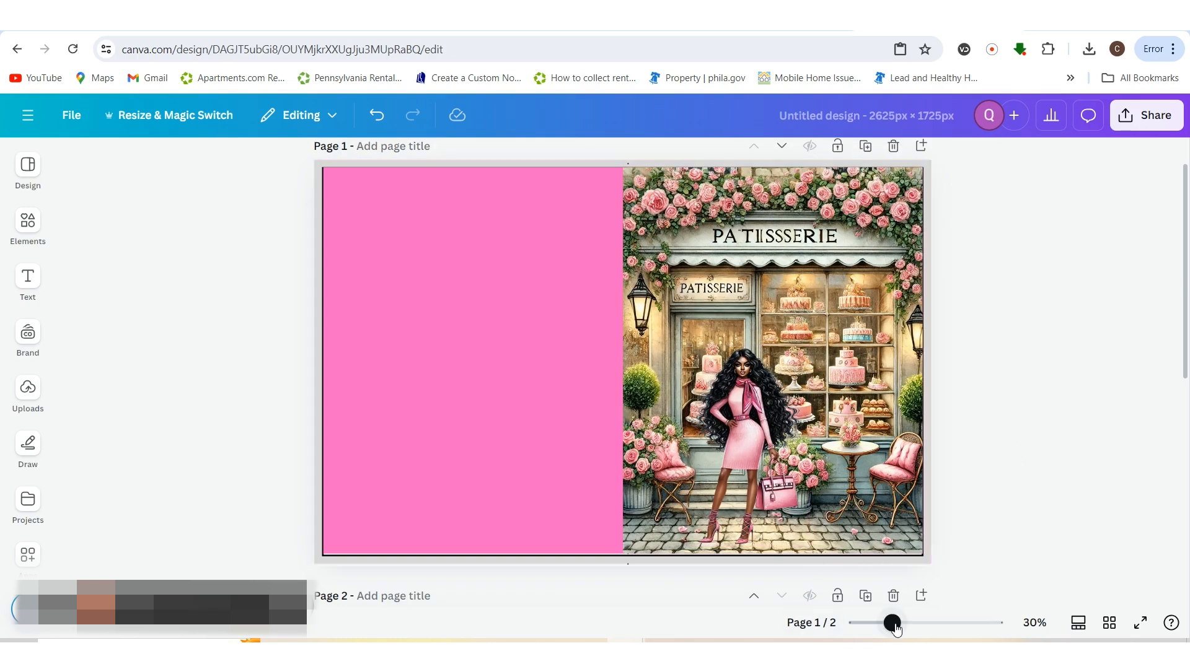
- Inspect the woman's scale and placement on the patisserie cover at 67% zoom, then view the whole cover again
{"action": "left_click_drag", "start_coordinate": [892, 623], "coordinate": [924, 631]}
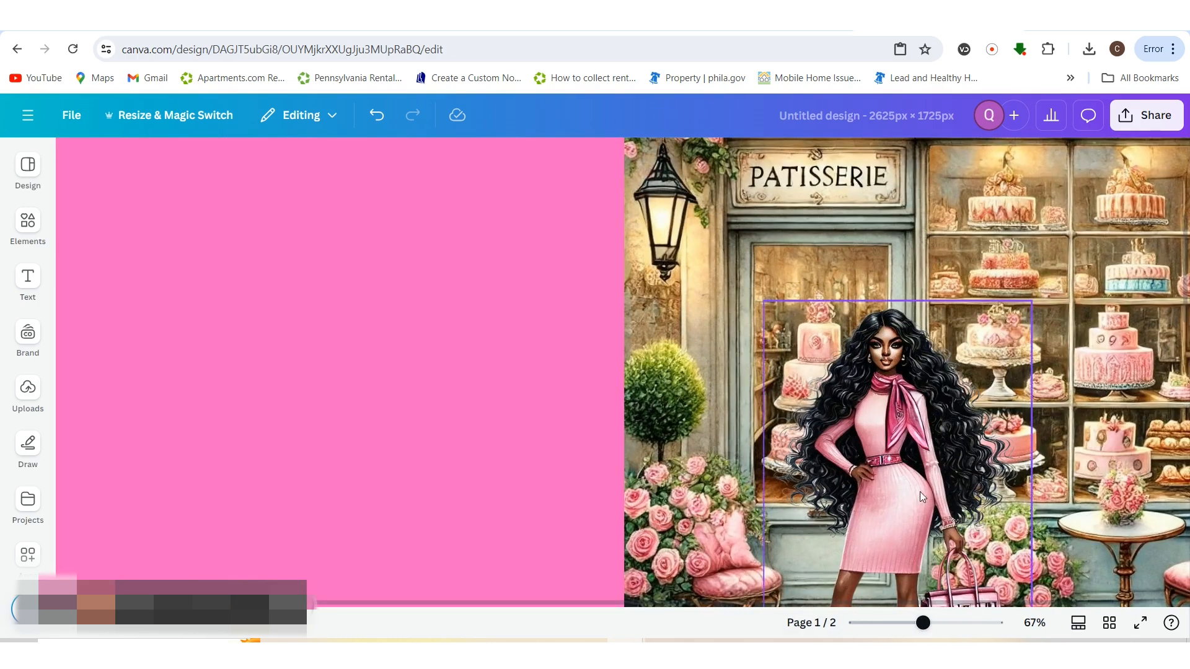
{"action": "scroll", "coordinate": [896, 570], "scroll_direction": "down", "scroll_amount": 3}
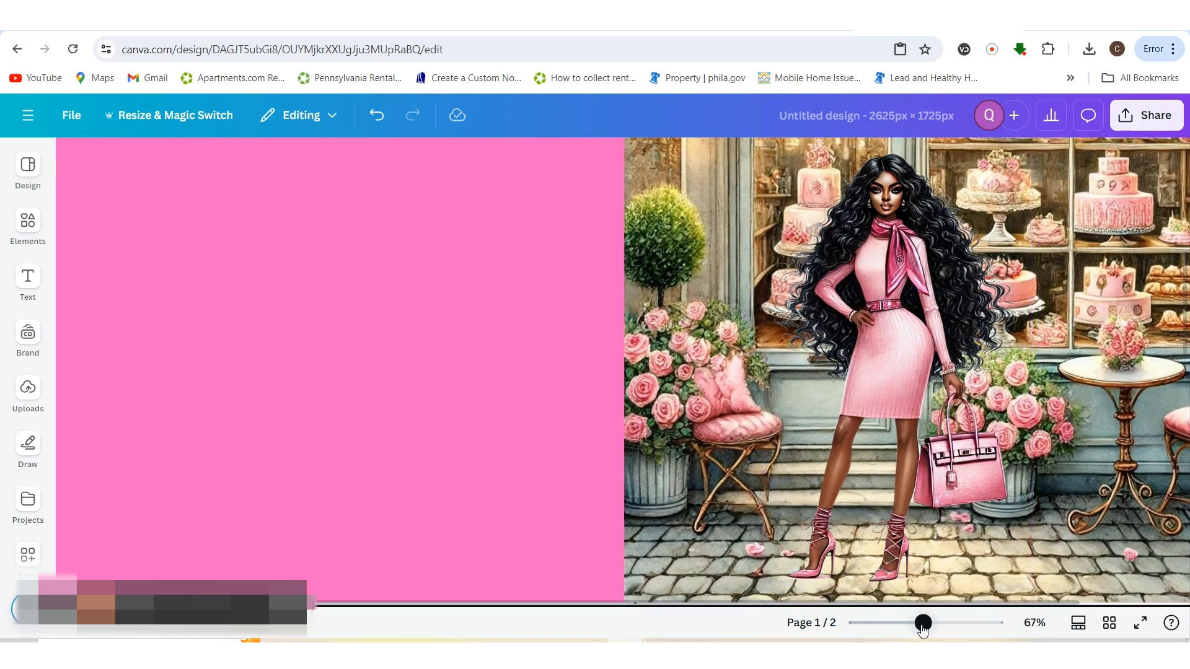
{"action": "left_click_drag", "start_coordinate": [923, 624], "coordinate": [898, 629]}
{"action": "scroll", "coordinate": [1014, 553], "scroll_direction": "up", "scroll_amount": 2}
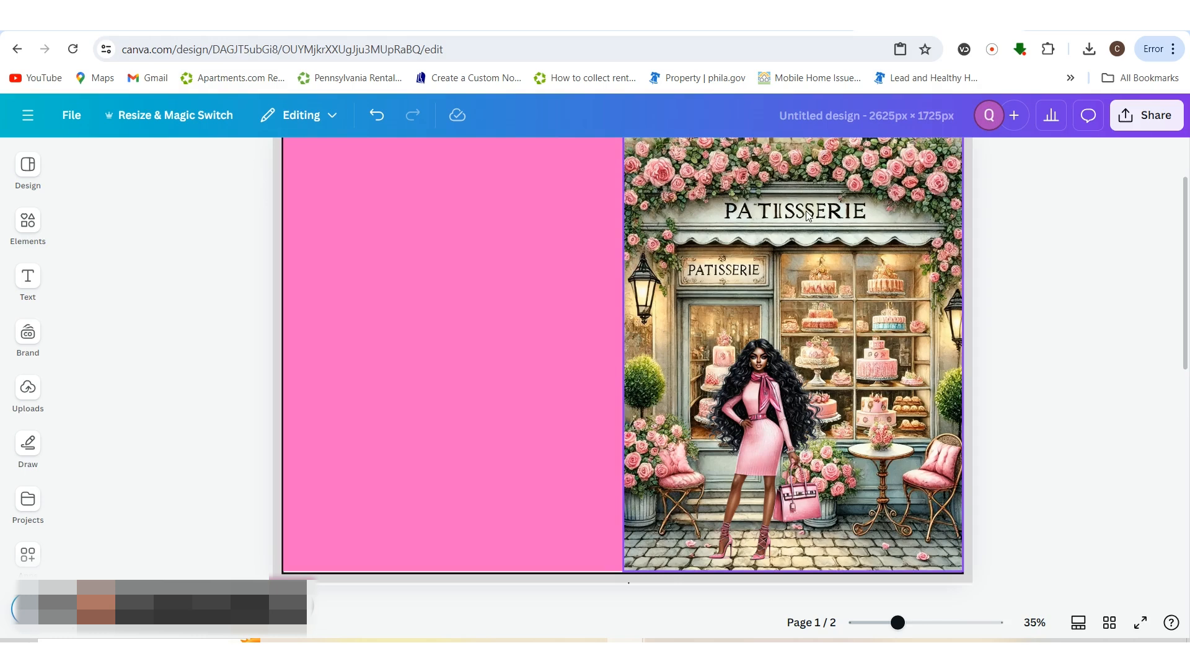
- Erase the large misspelled lettering from the sign above the awning in the patisserie image, using Magic Eraser with brush size 8
{"action": "left_click", "coordinate": [808, 215]}
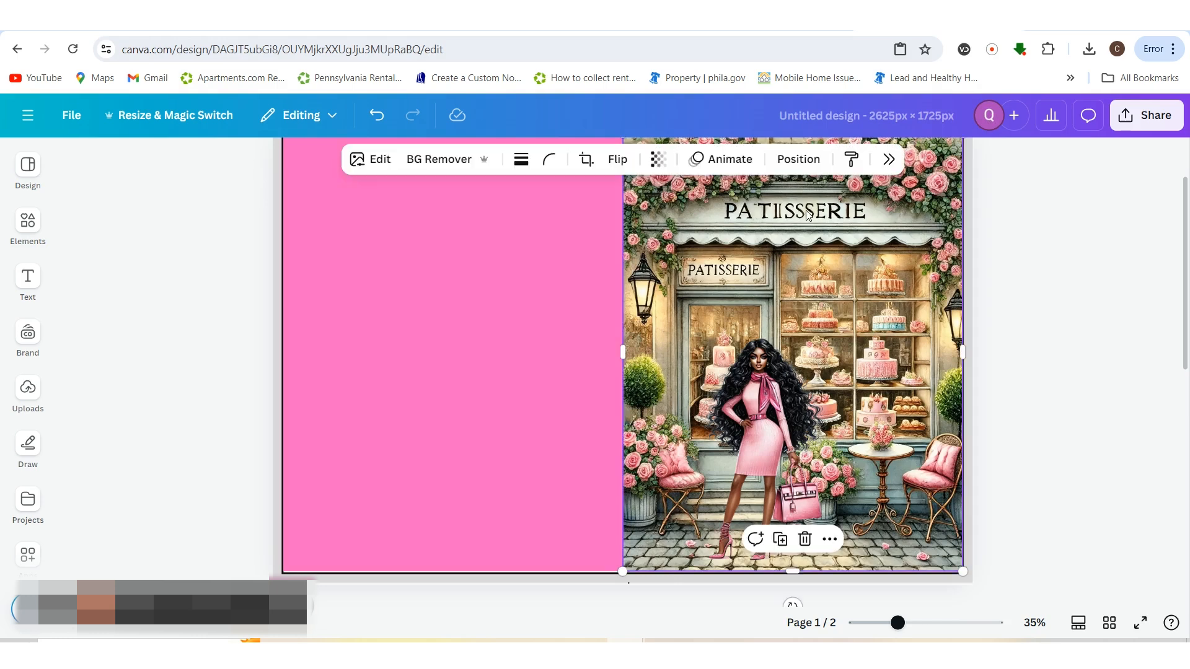
{"action": "left_click", "coordinate": [382, 162]}
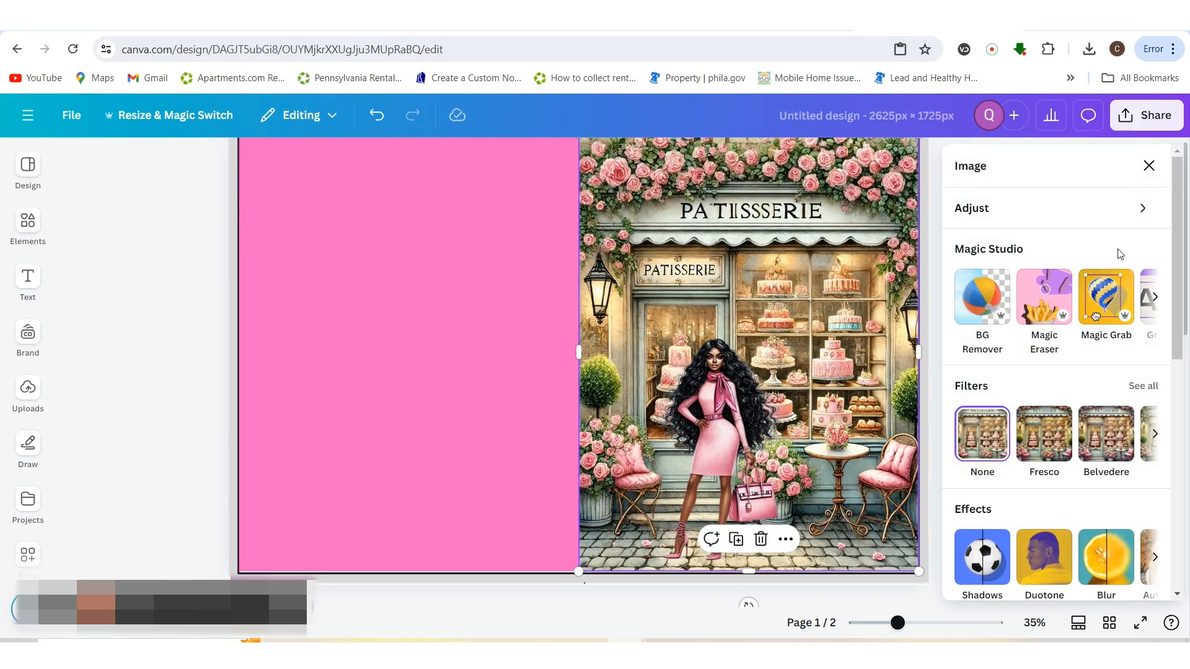
{"action": "left_click", "coordinate": [1052, 310]}
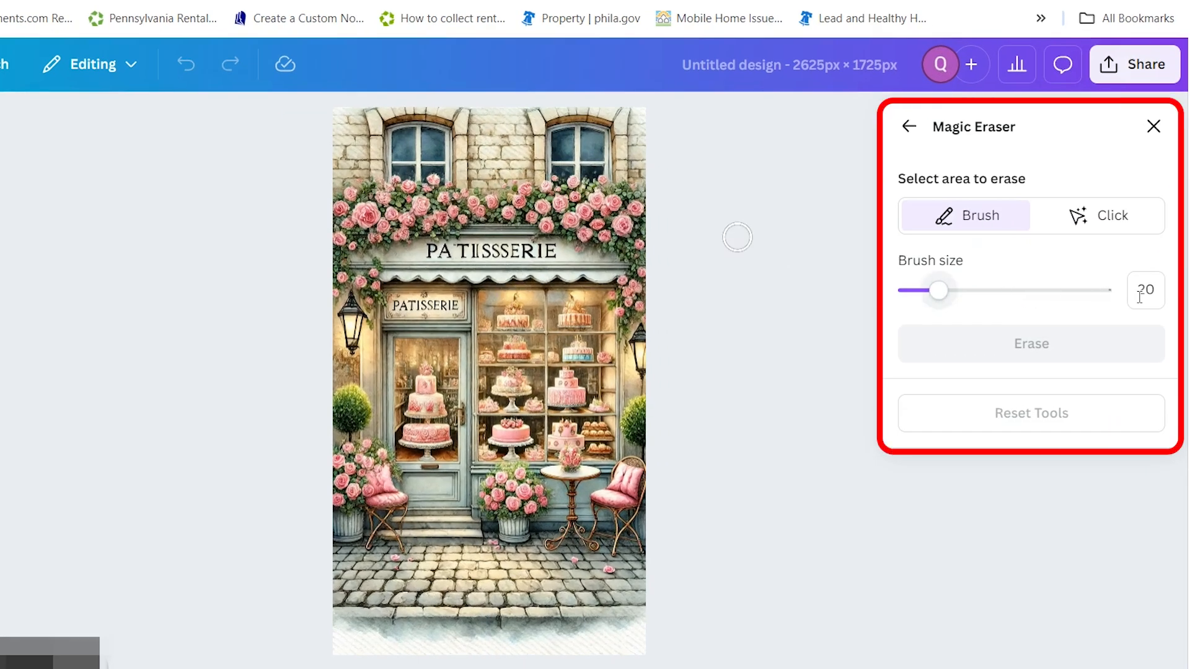
{"action": "left_click_drag", "start_coordinate": [939, 298], "coordinate": [915, 303]}
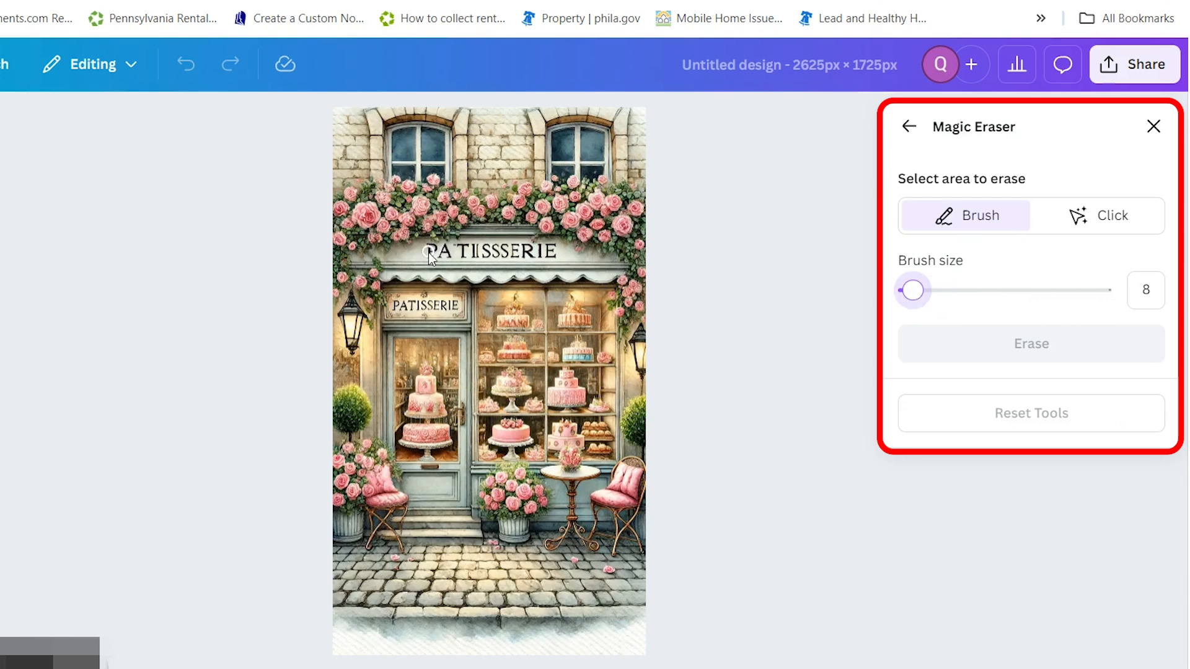
{"action": "left_click_drag", "start_coordinate": [429, 253], "coordinate": [572, 261]}
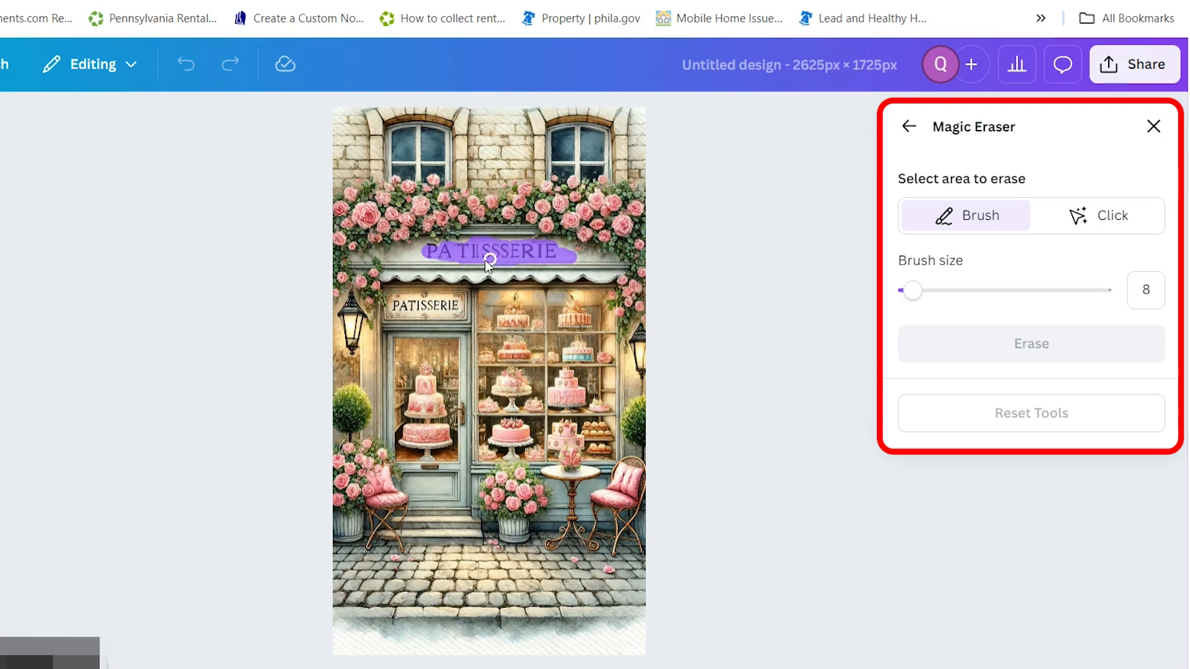
{"action": "left_click_drag", "start_coordinate": [486, 261], "coordinate": [500, 261]}
{"action": "left_click", "coordinate": [970, 348]}
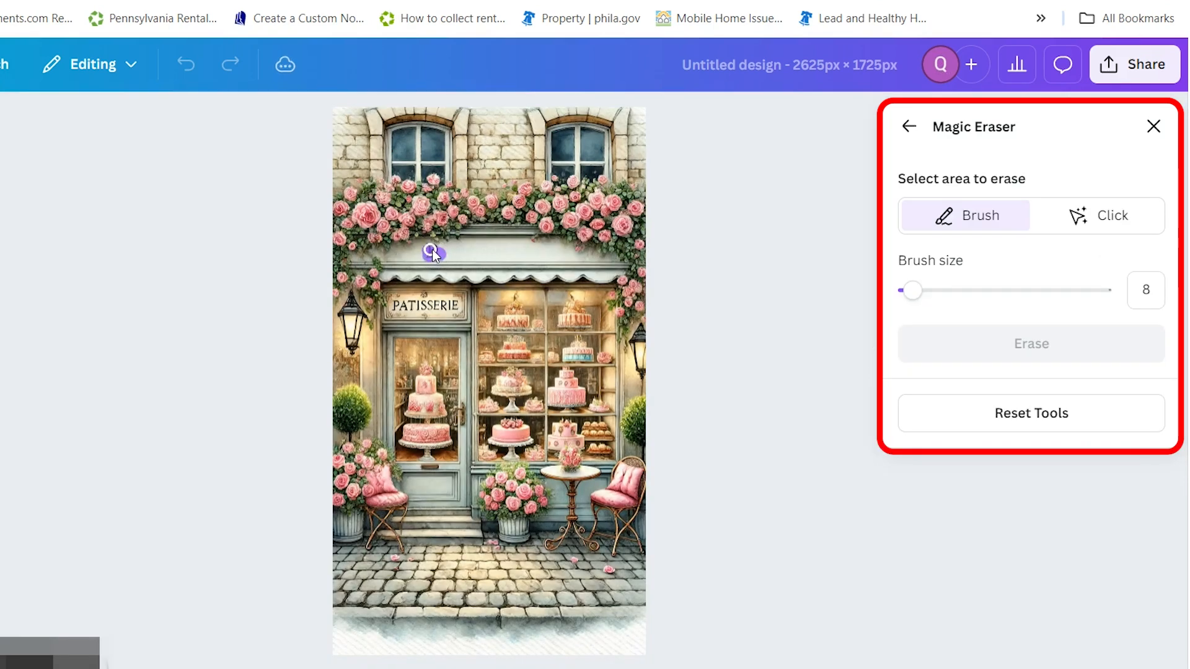
- Erase the leftover letter mark from the sign above the awning, finish the Magic Eraser edit and check the blank sign up close
{"action": "left_click_drag", "start_coordinate": [432, 253], "coordinate": [427, 252]}
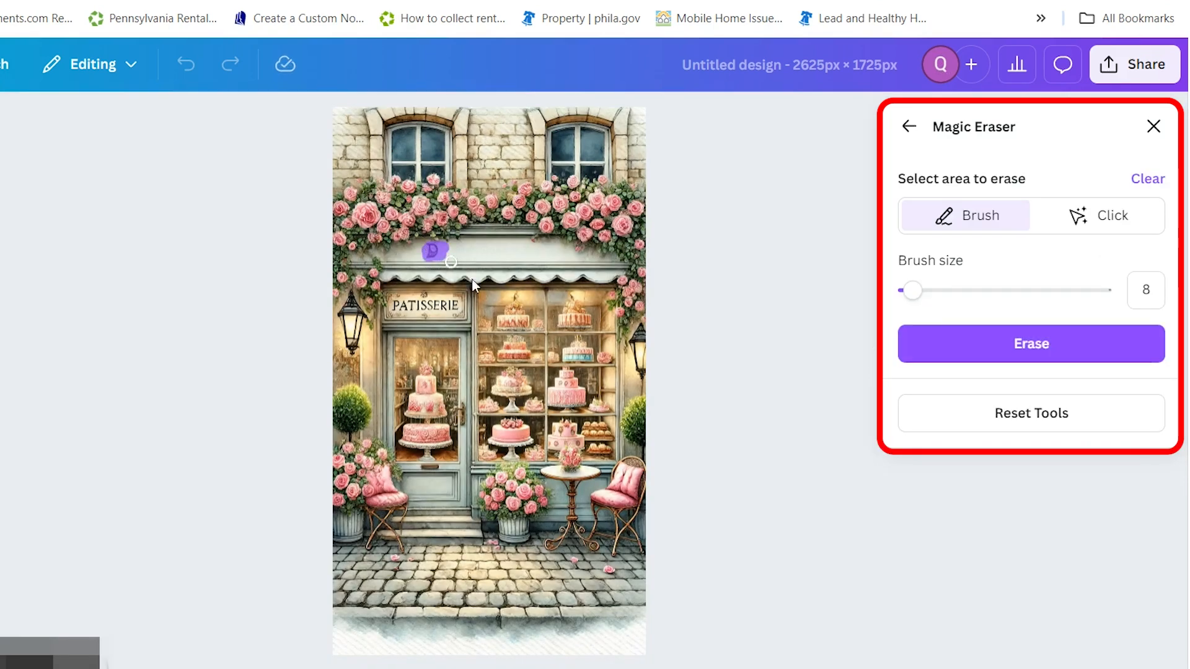
{"action": "left_click", "coordinate": [970, 352]}
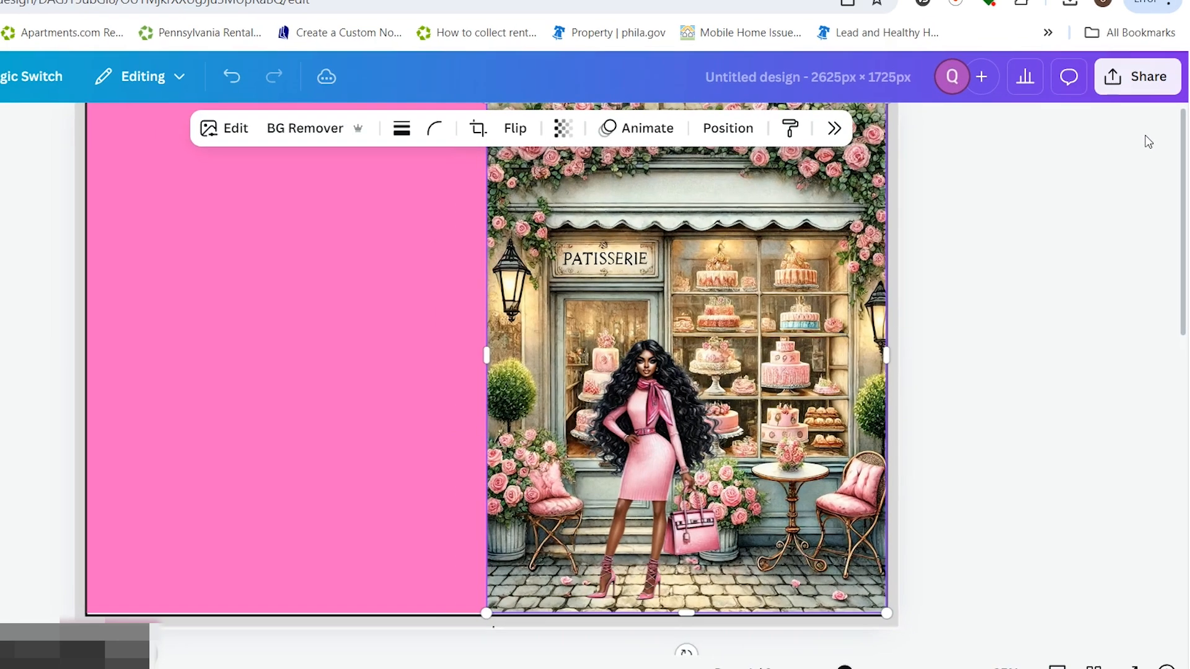
{"action": "left_click_drag", "start_coordinate": [849, 668], "coordinate": [861, 668]}
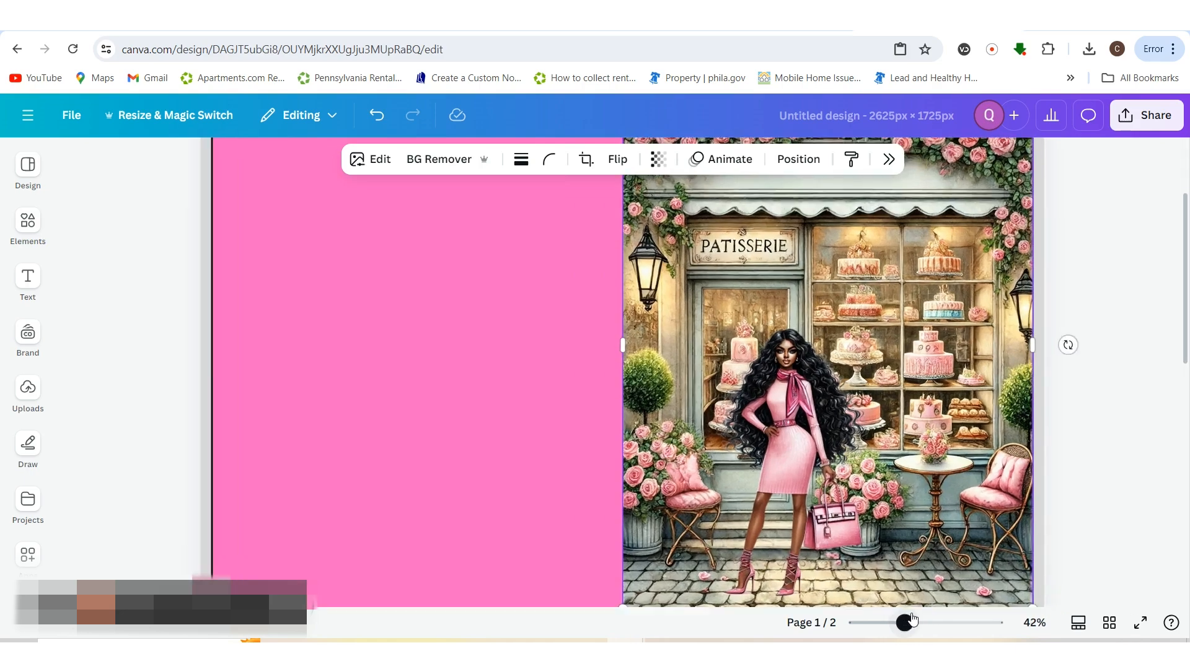
{"action": "left_click_drag", "start_coordinate": [911, 618], "coordinate": [927, 618]}
{"action": "scroll", "coordinate": [972, 434], "scroll_direction": "up", "scroll_amount": 3}
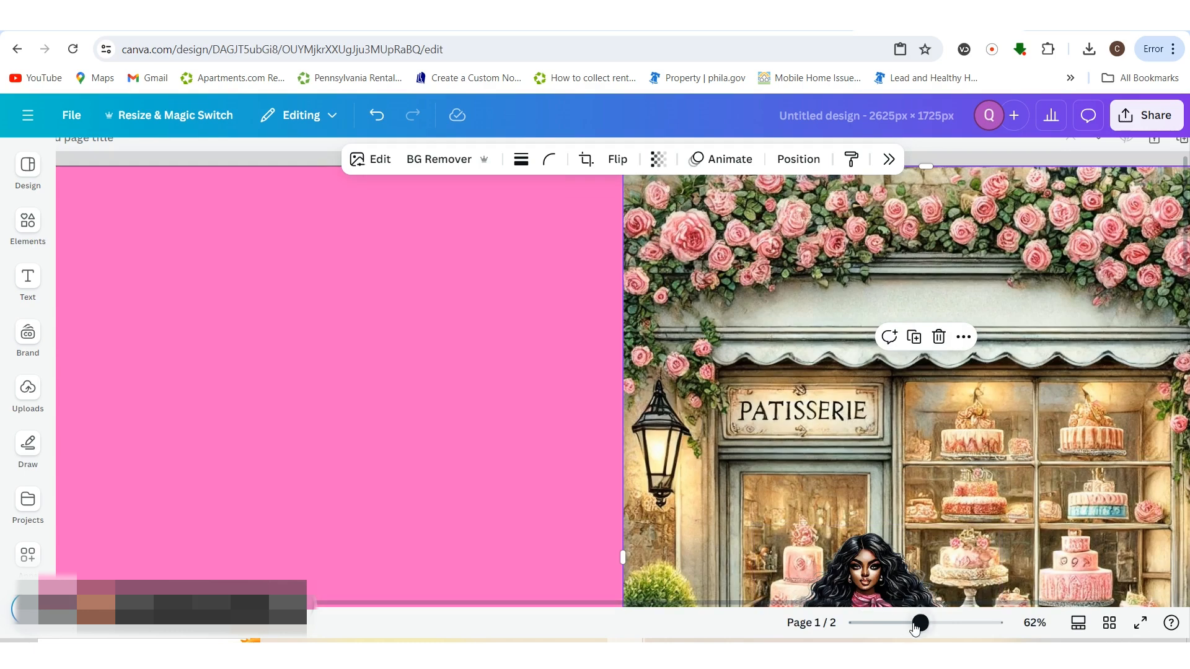
{"action": "mouse_move", "coordinate": [917, 623]}
{"action": "left_mouse_down"}
{"action": "mouse_move", "coordinate": [890, 623]}
{"action": "mouse_move", "coordinate": [901, 623]}
{"action": "left_mouse_up"}
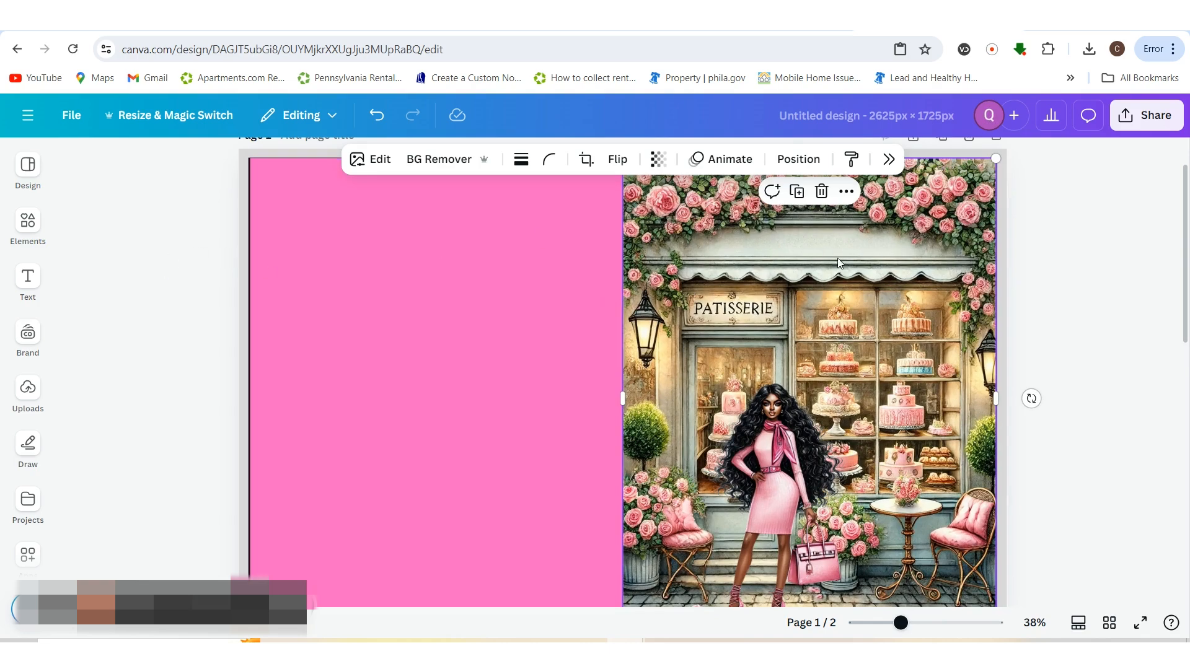
- Search the text fonts for "happy birthday font" and add a text in the Happy Girl font to page 1
{"action": "left_click", "coordinate": [28, 279]}
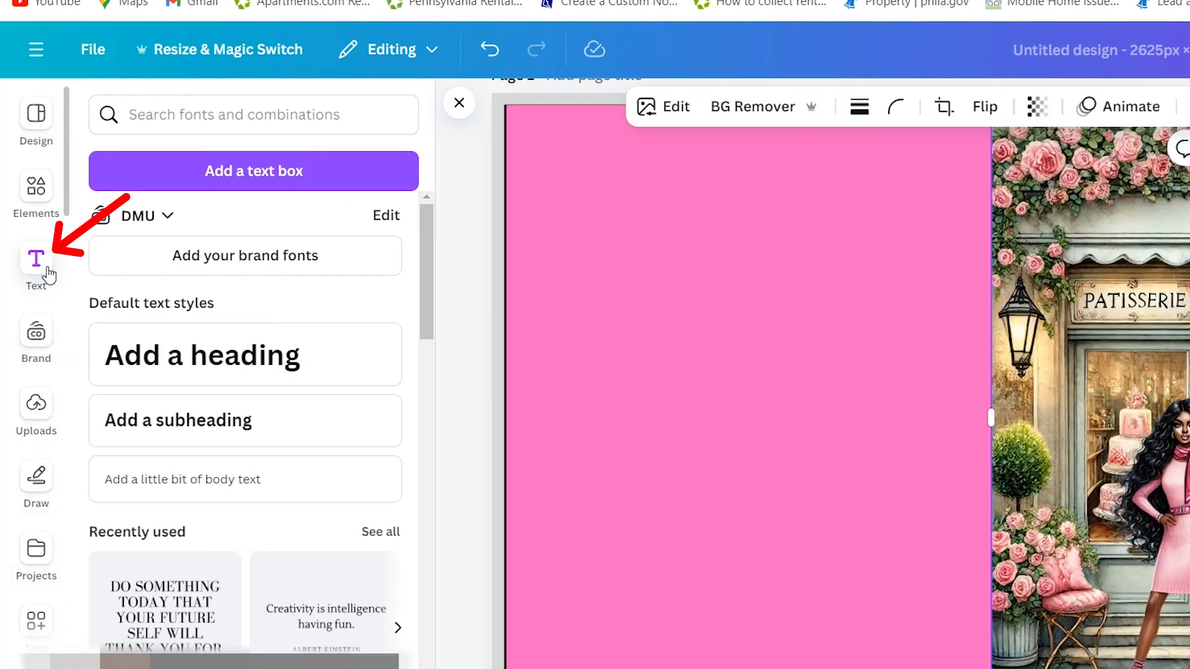
{"action": "left_click", "coordinate": [176, 119]}
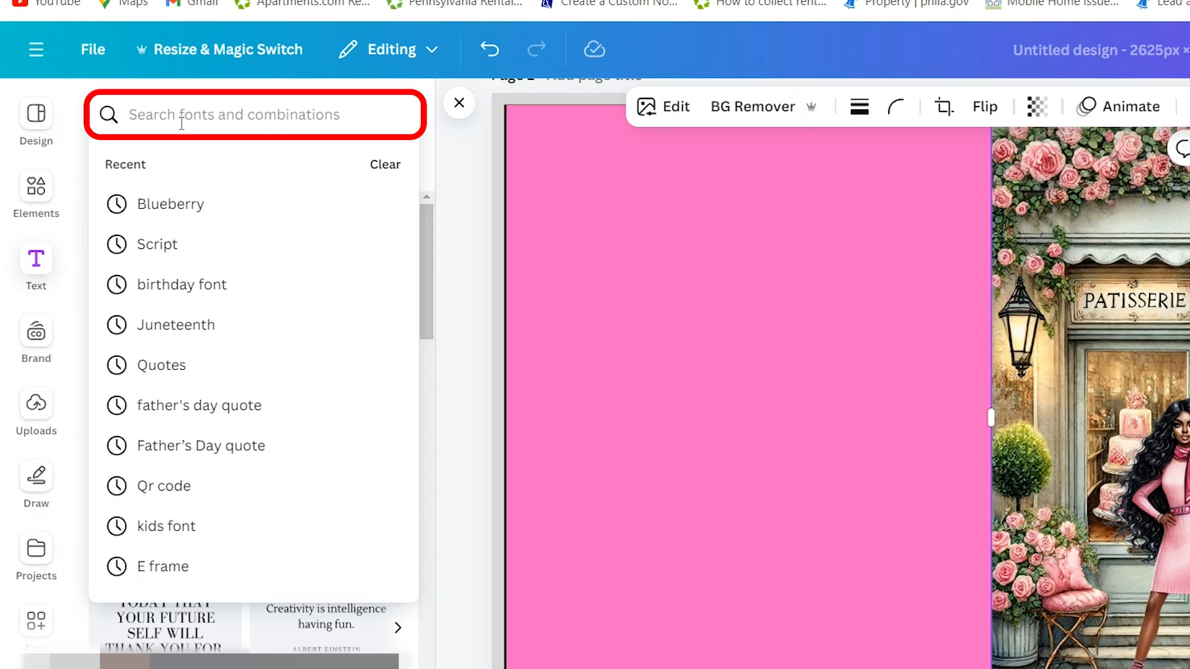
{"action": "type", "text": "bi"}
{"action": "key", "text": "BackSpace"}
{"action": "type", "text": "happy birth"}
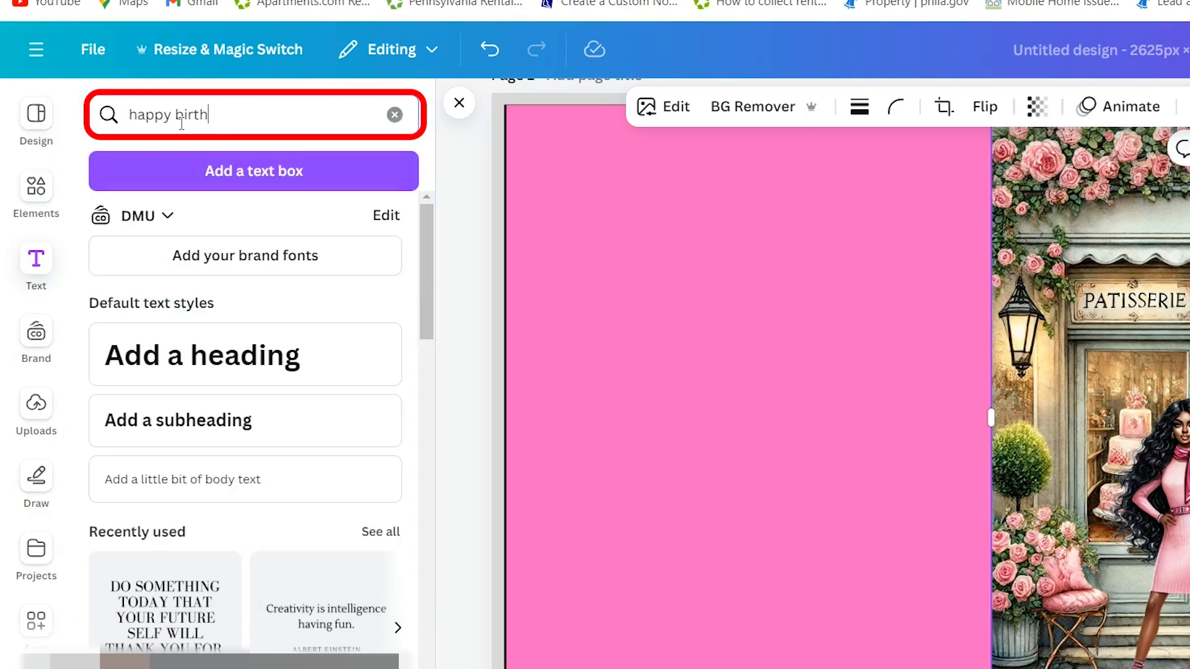
{"action": "type", "text": "day font"}
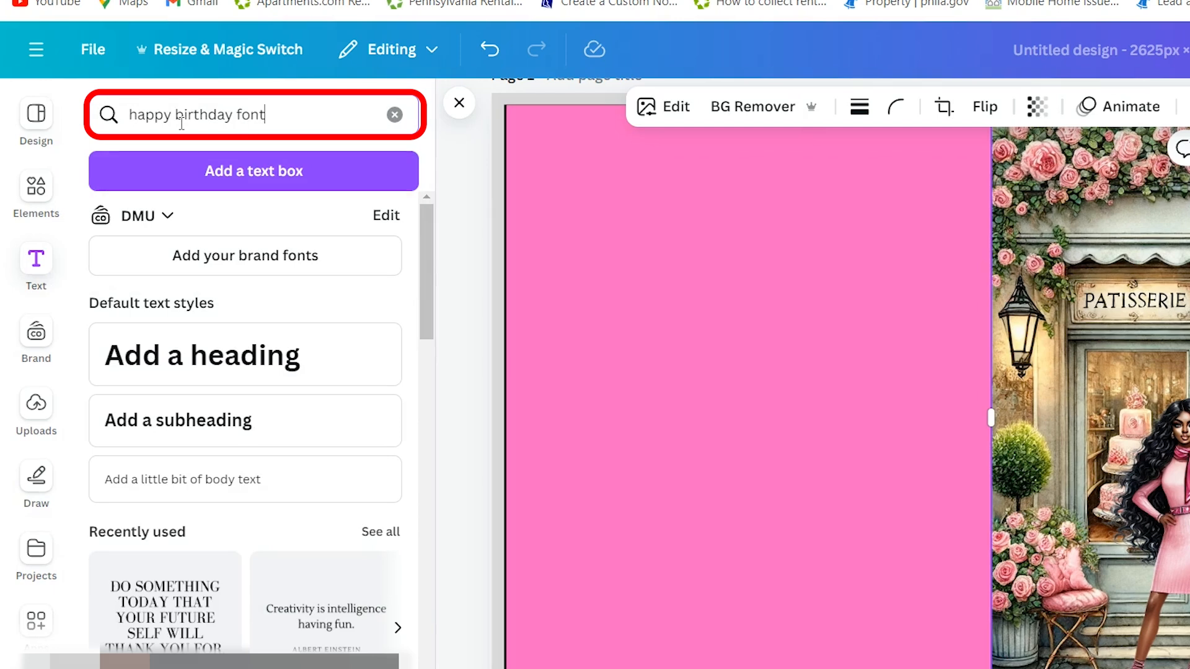
{"action": "key", "text": "Return"}
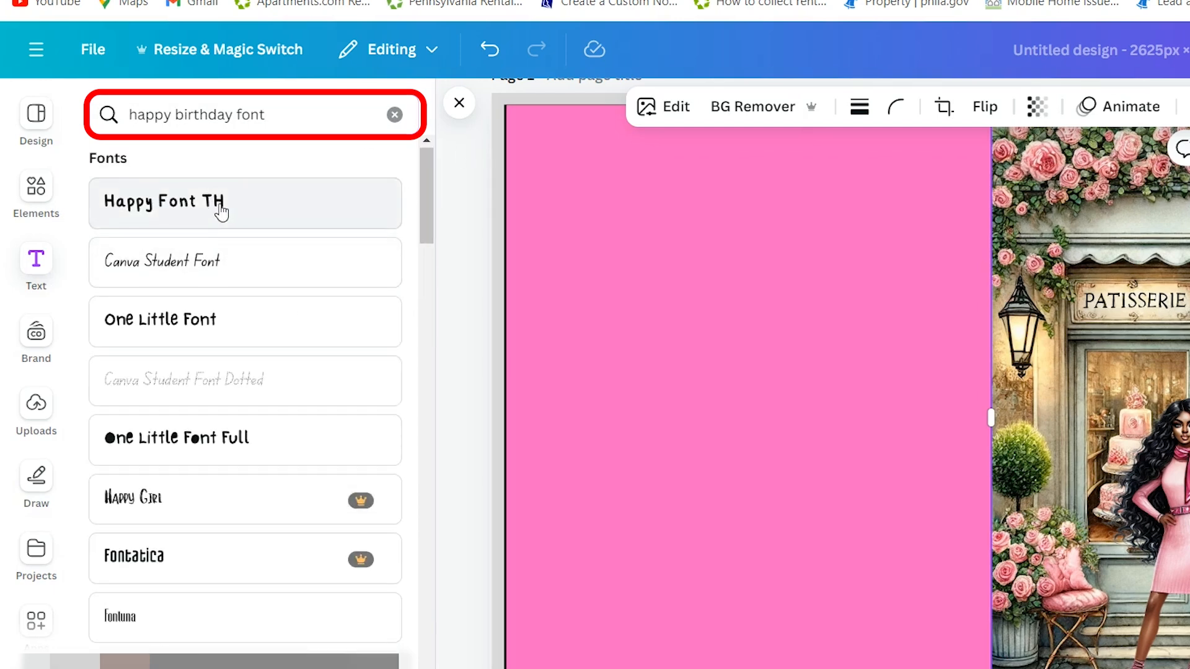
{"action": "scroll", "coordinate": [205, 260], "scroll_direction": "down", "scroll_amount": 3}
{"action": "left_click", "coordinate": [190, 310]}
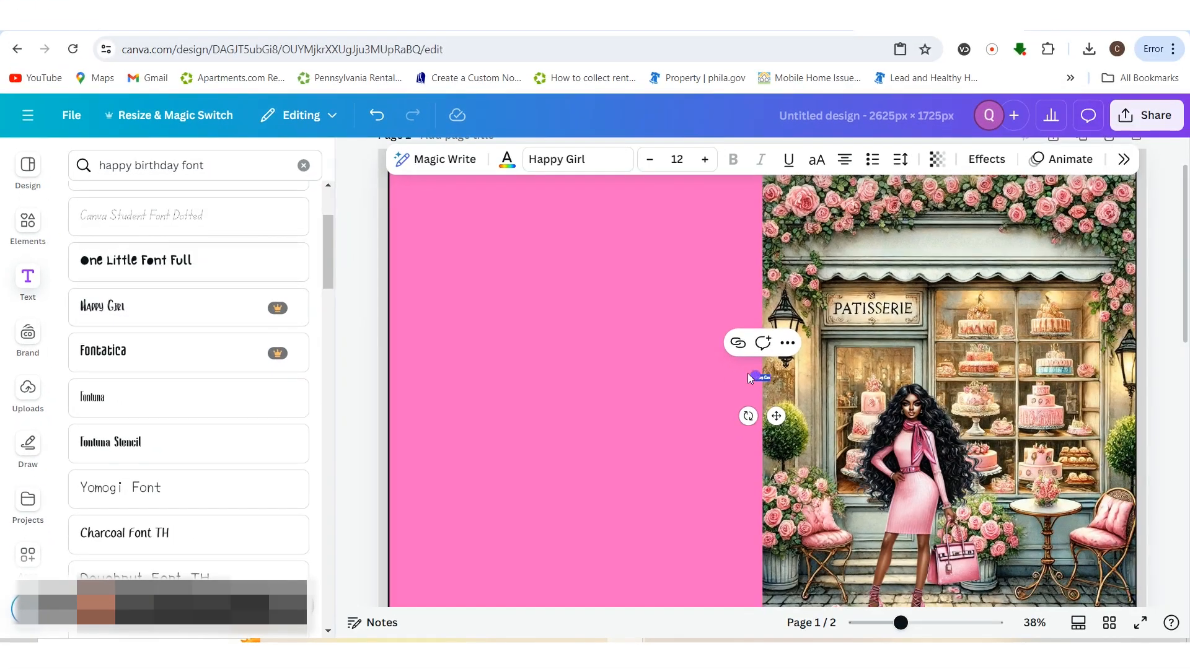
- Enlarge the new text to size 182, place it on the pink back cover and change its wording to "Happy Birthday"
{"action": "left_click_drag", "start_coordinate": [979, 386], "coordinate": [701, 331]}
{"action": "left_click_drag", "start_coordinate": [539, 331], "coordinate": [522, 325]}
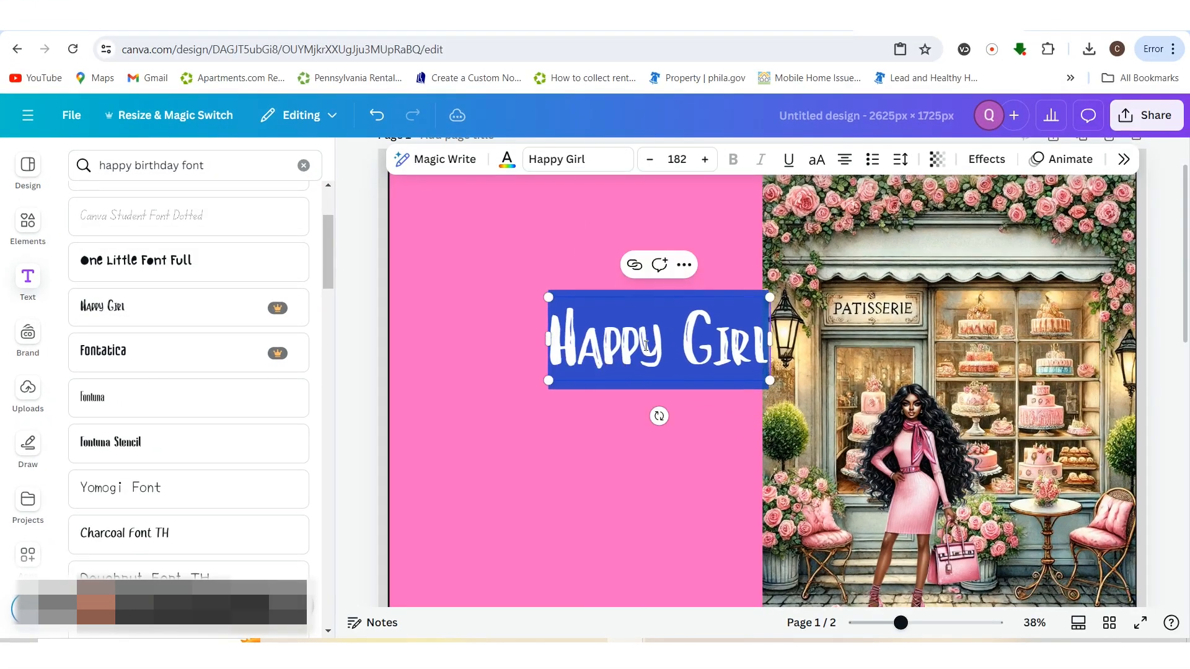
{"action": "left_click_drag", "start_coordinate": [641, 354], "coordinate": [595, 353]}
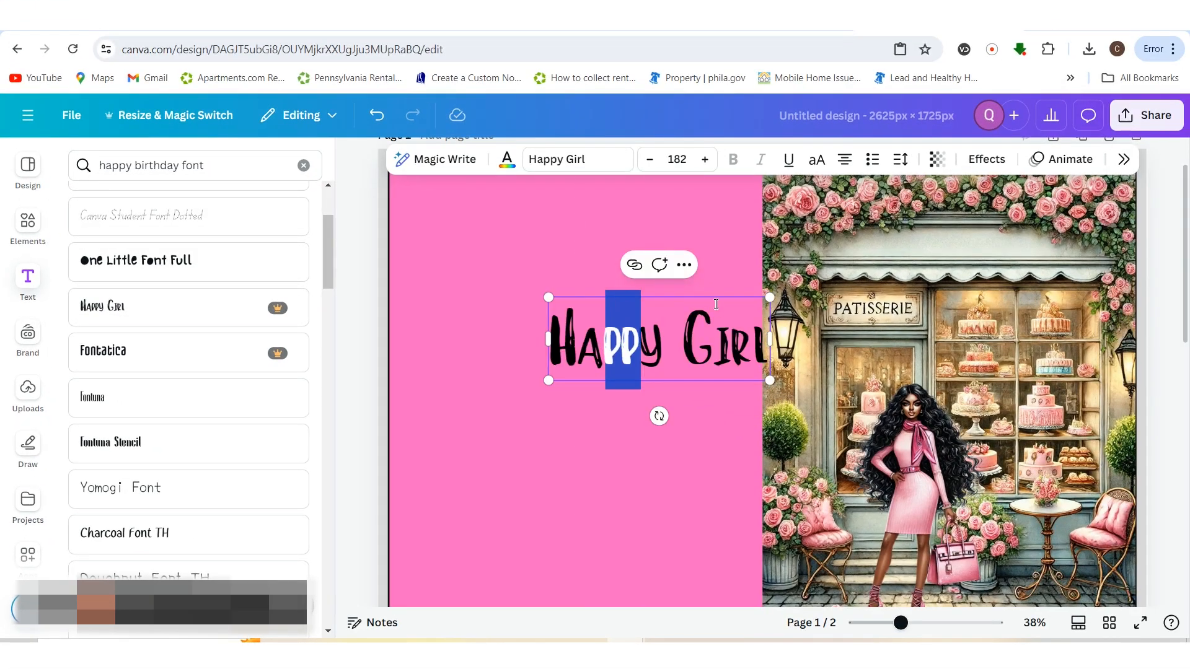
{"action": "left_click_drag", "start_coordinate": [717, 298], "coordinate": [634, 309]}
{"action": "double_click", "coordinate": [678, 350]}
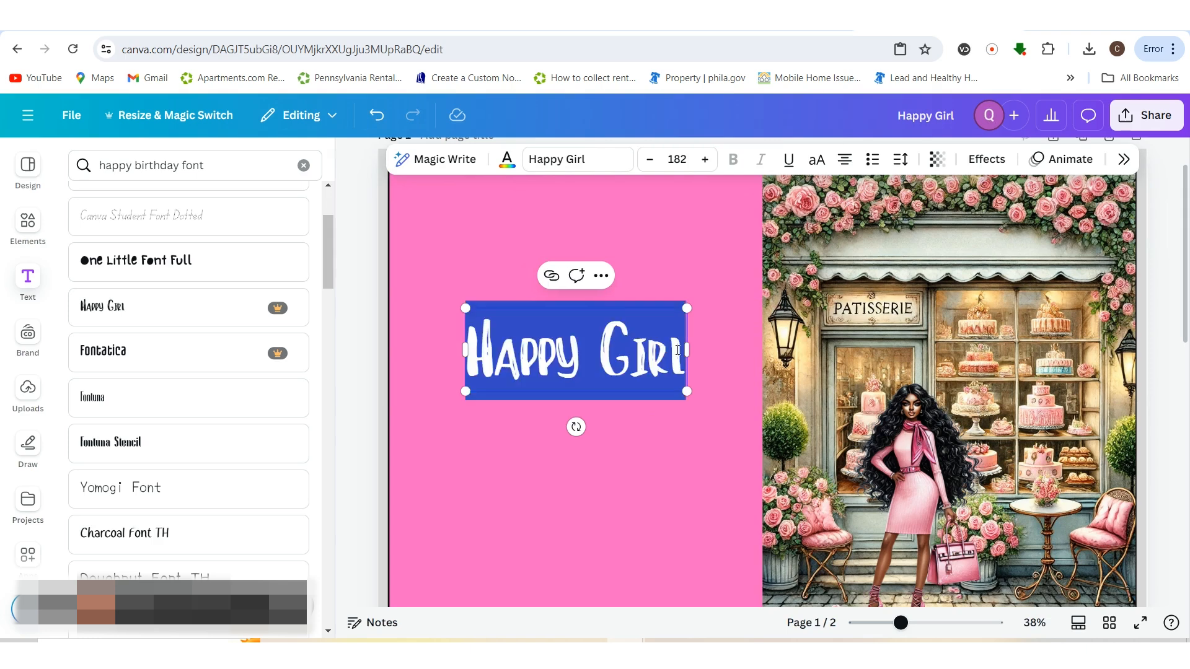
{"action": "type", "text": "Happy B"}
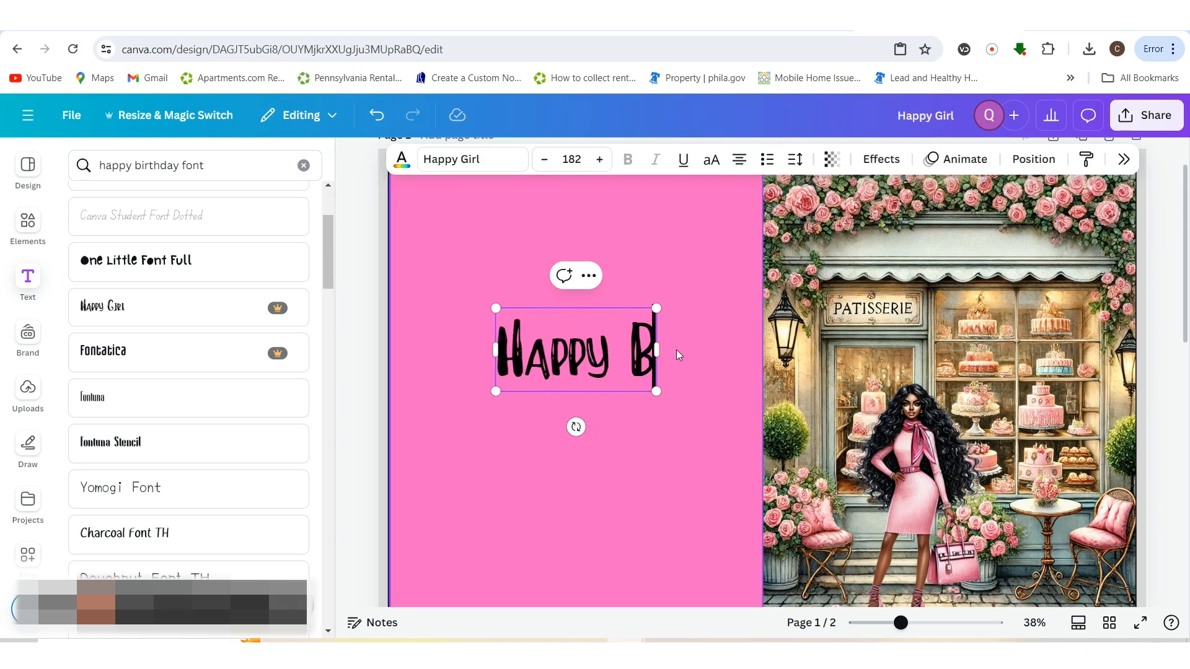
{"action": "type", "text": "irthday"}
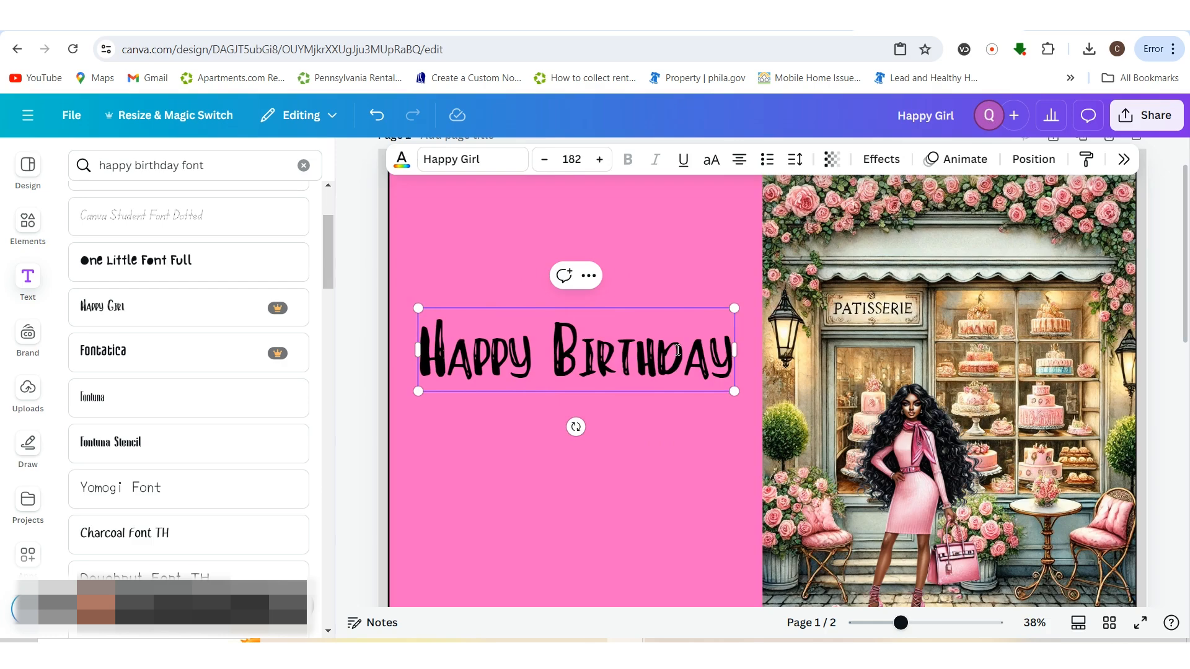
- Move the "Happy Birthday" text onto the blank sign above the awning and shrink it to size 97.1 so it fits
{"action": "left_click", "coordinate": [955, 259]}
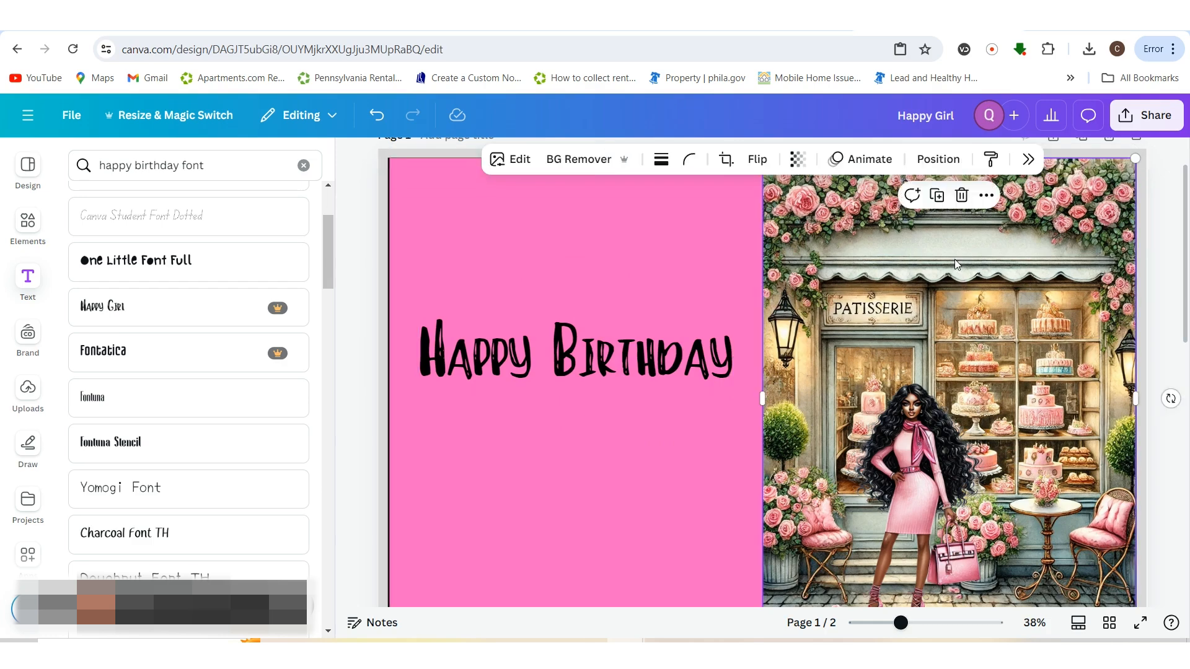
{"action": "left_click", "coordinate": [700, 355]}
{"action": "left_click_drag", "start_coordinate": [658, 365], "coordinate": [1012, 246]}
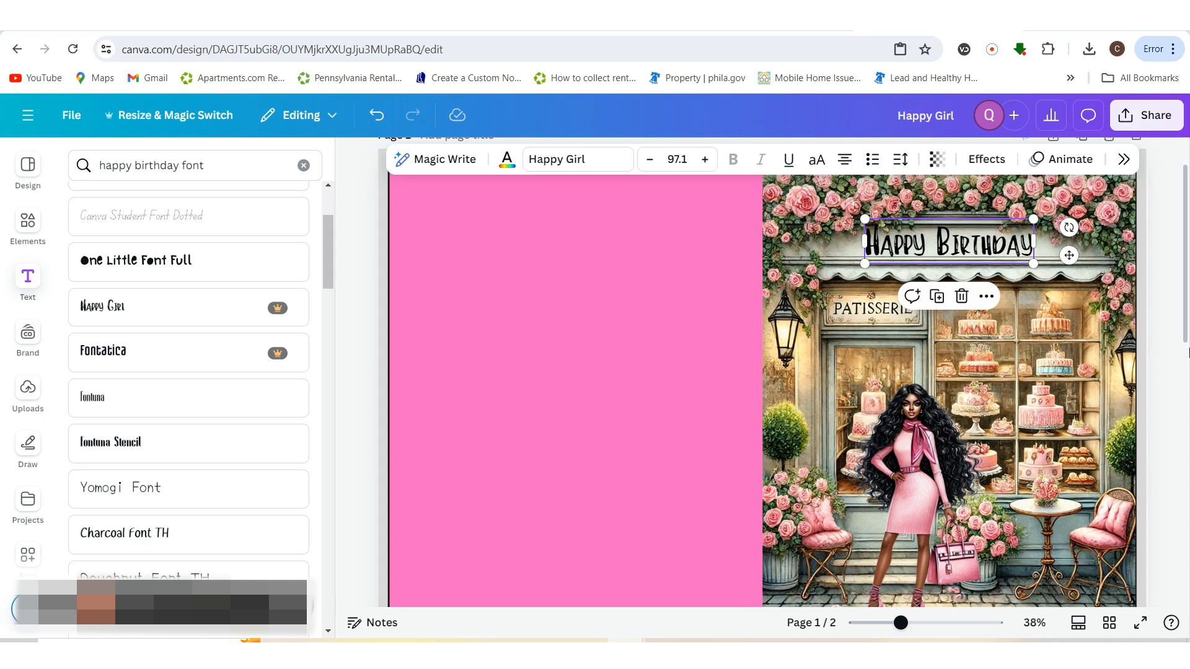
{"action": "left_click", "coordinate": [1172, 344]}
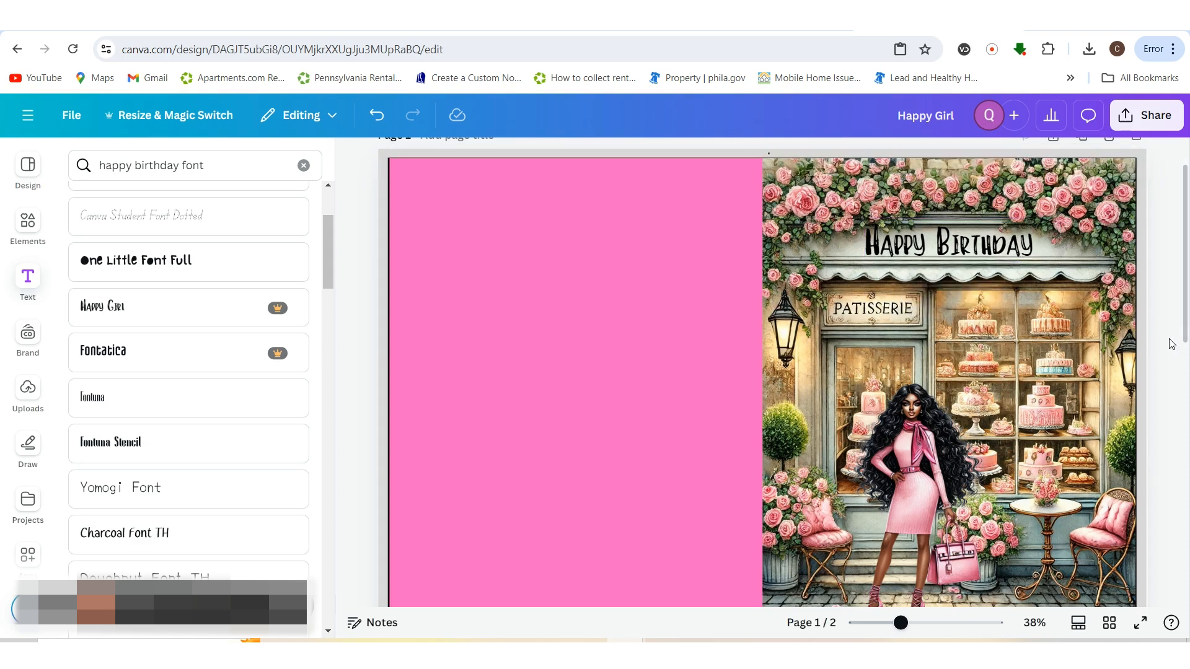
- Set the transparency of the "Happy Birthday" text on the shop sign to 84
{"action": "left_click", "coordinate": [922, 231]}
{"action": "left_click", "coordinate": [937, 159]}
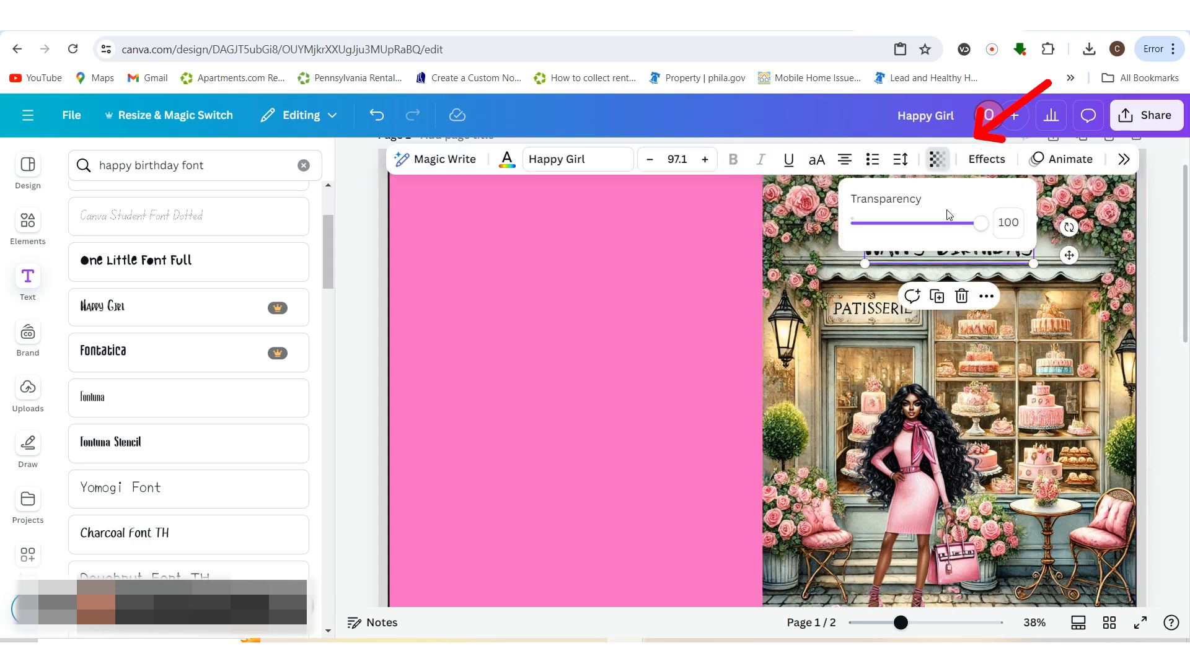
{"action": "left_click_drag", "start_coordinate": [978, 223], "coordinate": [964, 227]}
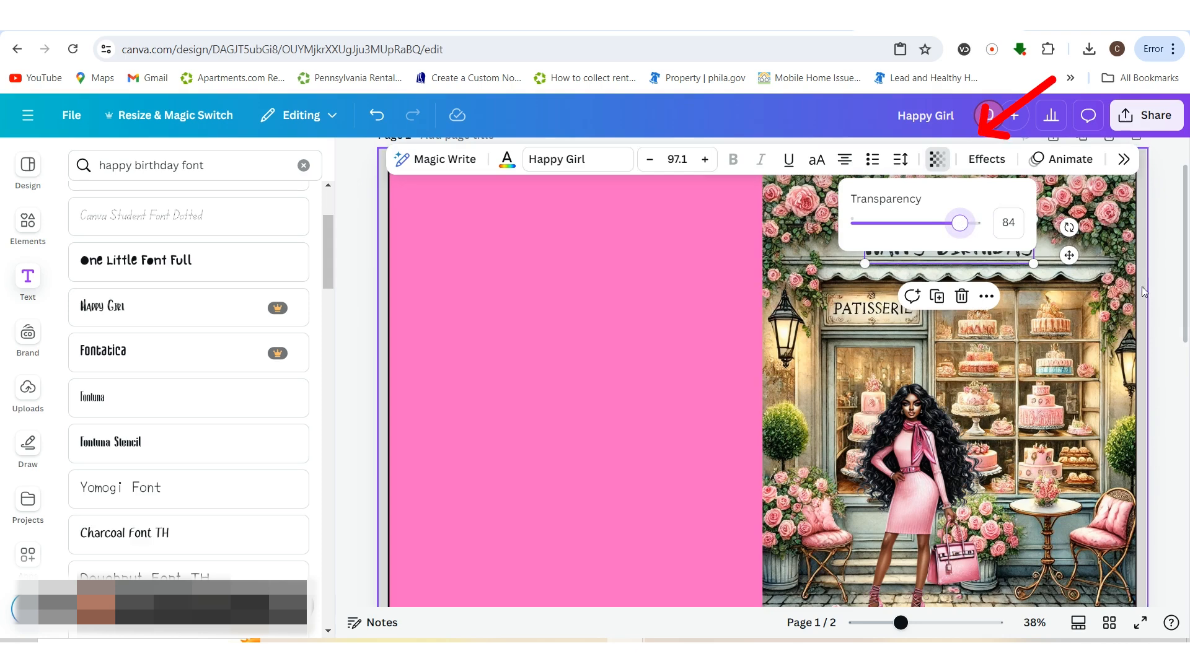
{"action": "left_click", "coordinate": [920, 243]}
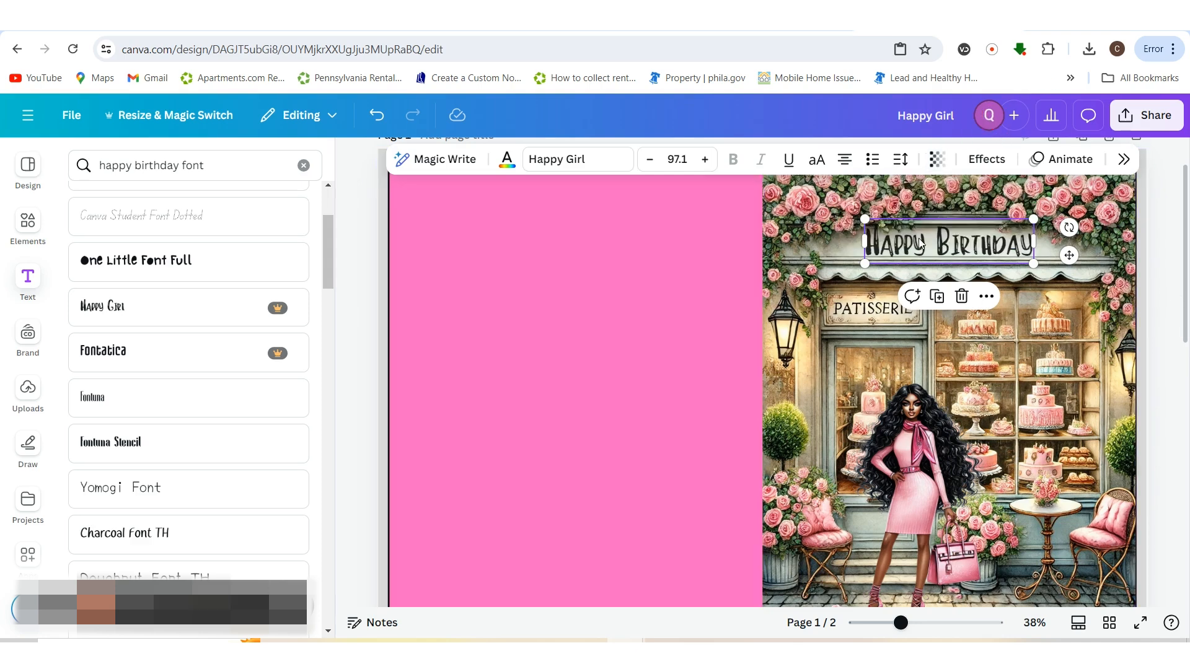
- Set the transparency of the "Happy Birthday" text on the shop sign to 90
{"action": "left_click", "coordinate": [1161, 317]}
{"action": "left_click", "coordinate": [991, 255]}
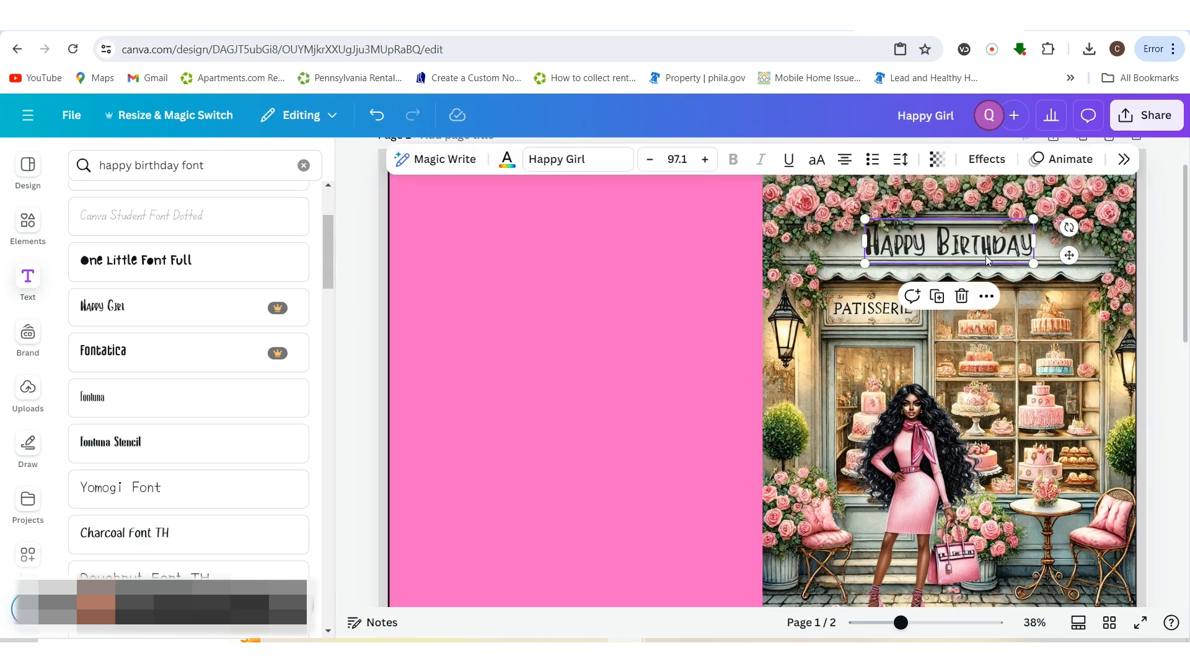
{"action": "left_click", "coordinate": [937, 159]}
{"action": "left_click_drag", "start_coordinate": [958, 225], "coordinate": [969, 228]}
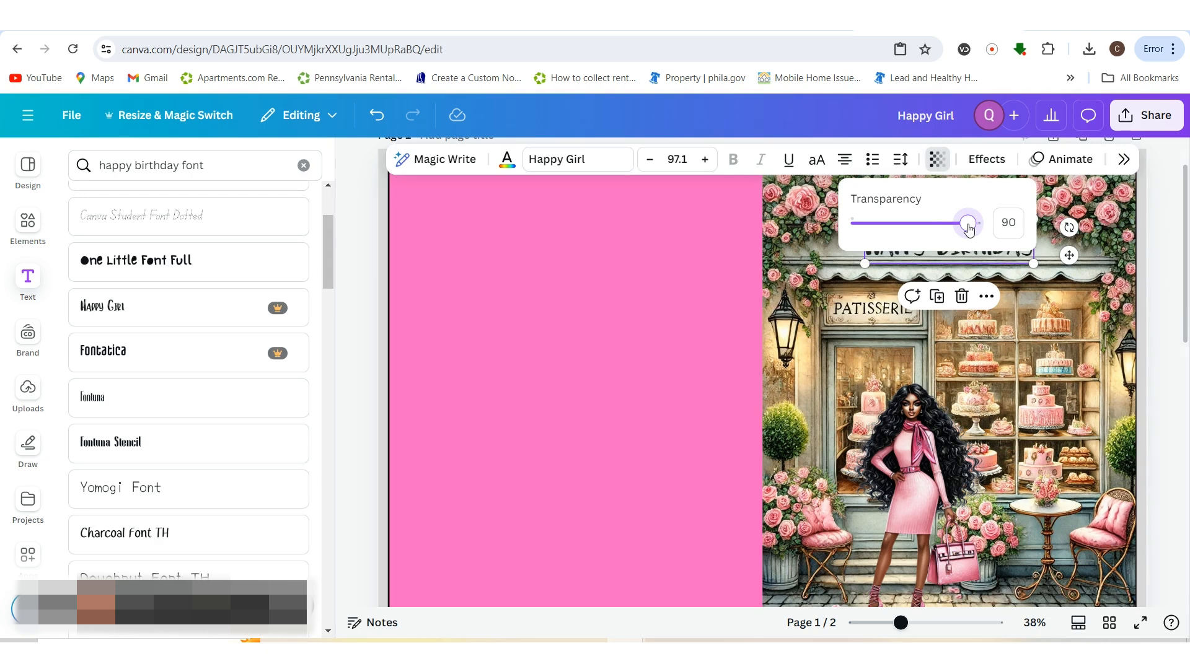
{"action": "left_click", "coordinate": [1173, 328]}
{"action": "left_click", "coordinate": [1174, 328]}
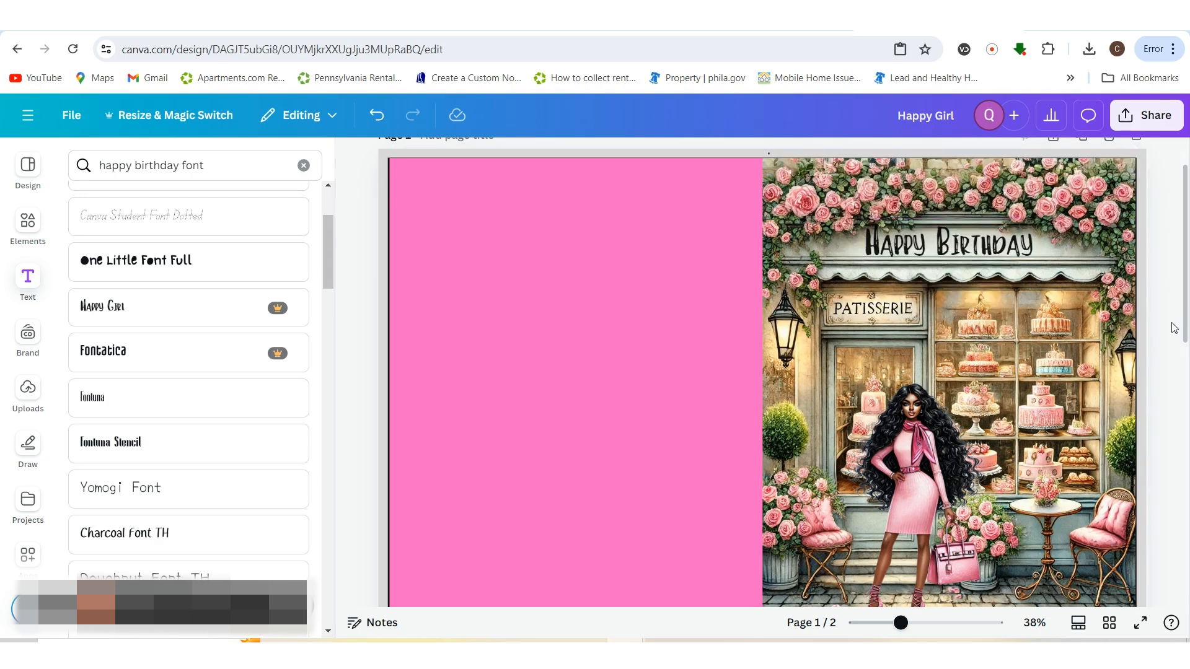
- Raise the "Happy Birthday" text's transparency value to its maximum, making the lettering fully opaque
{"action": "left_click", "coordinate": [992, 249]}
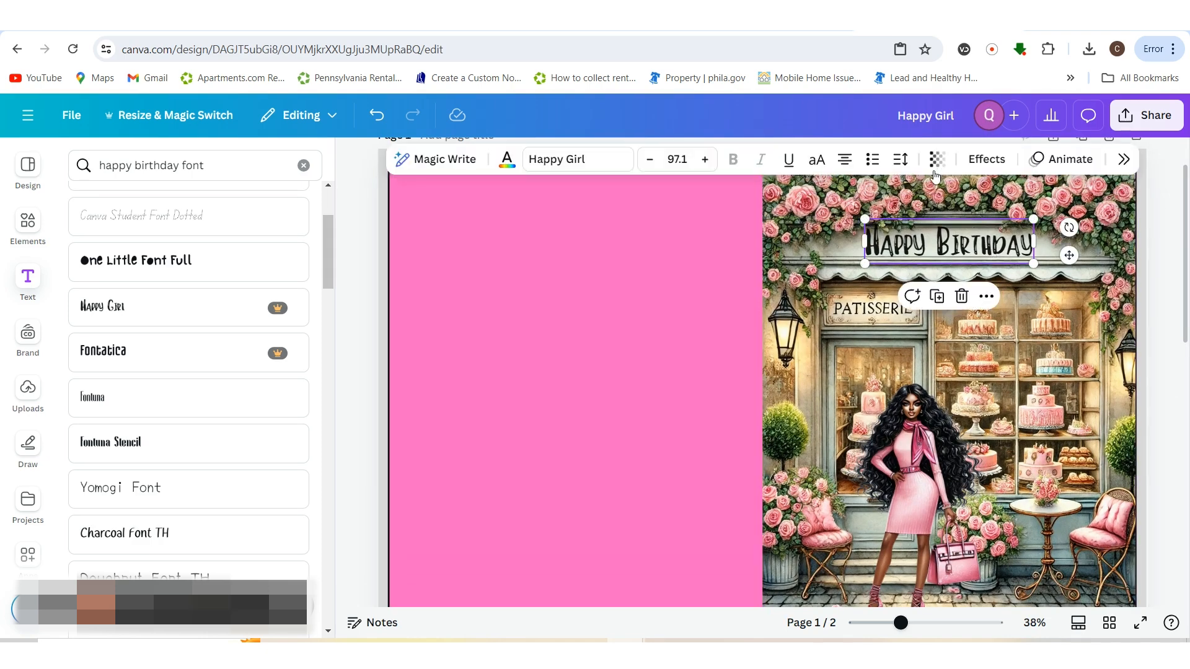
{"action": "left_click", "coordinate": [936, 167]}
{"action": "left_click_drag", "start_coordinate": [969, 225], "coordinate": [988, 224]}
{"action": "left_click", "coordinate": [1147, 286]}
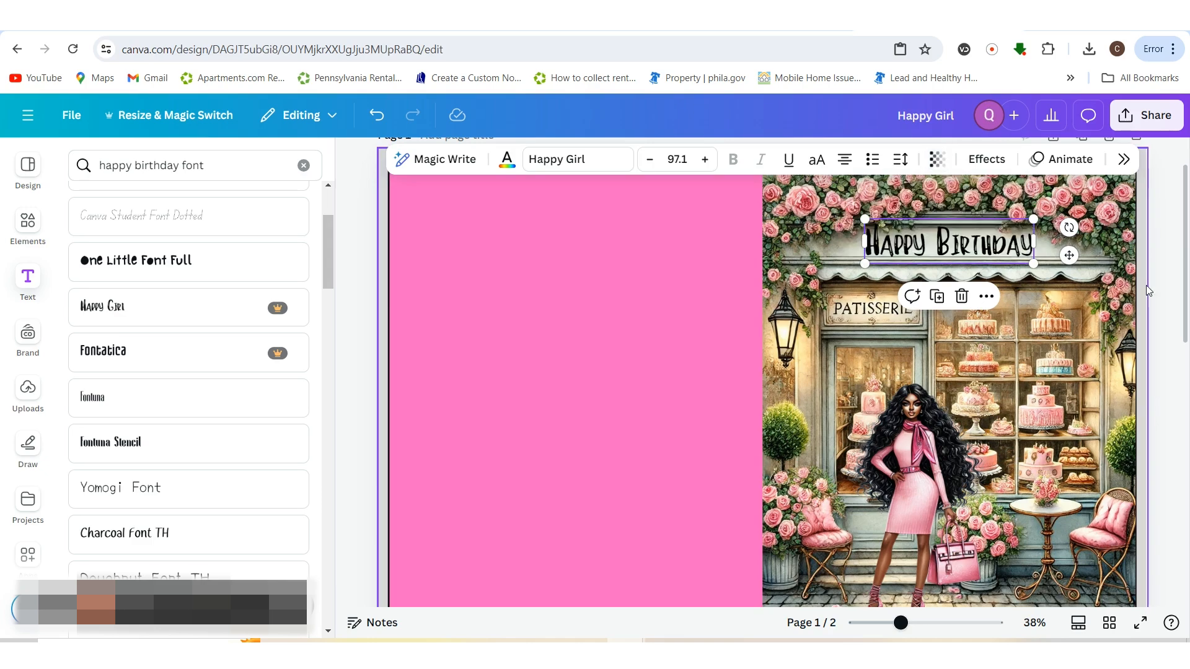
{"action": "left_click", "coordinate": [1147, 285]}
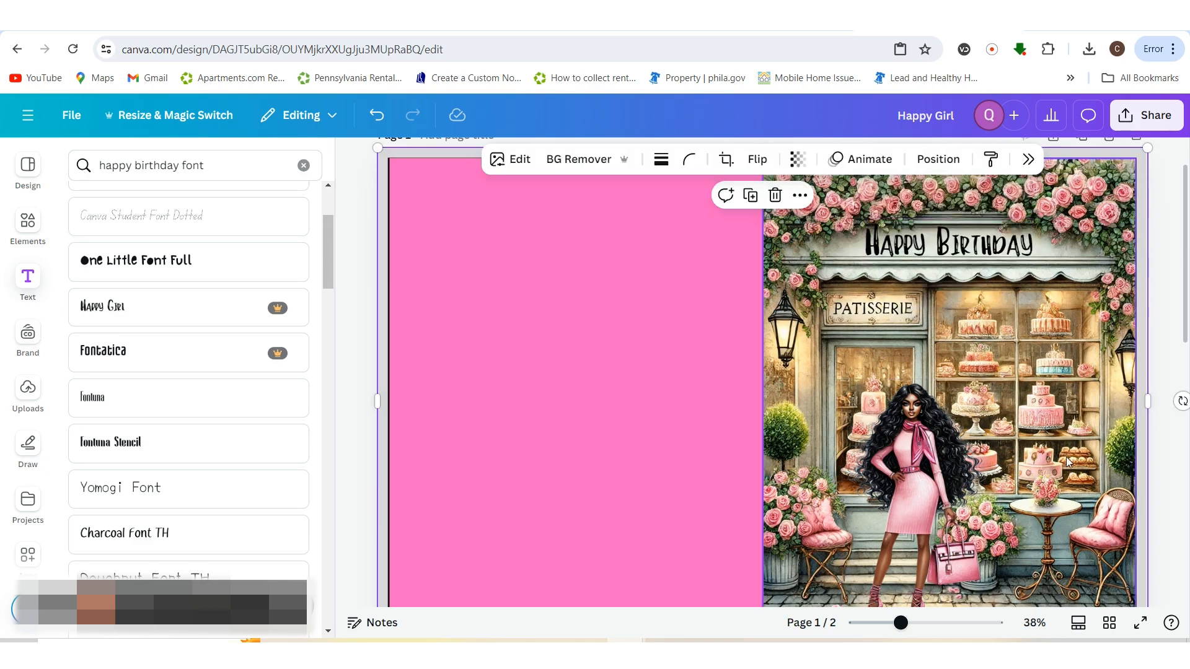
- Nudge the "Happy Birthday" text slightly right and up on the shop sign, then deselect it
{"action": "left_click_drag", "start_coordinate": [902, 623], "coordinate": [934, 627]}
{"action": "scroll", "coordinate": [1009, 281], "scroll_direction": "up", "scroll_amount": 3}
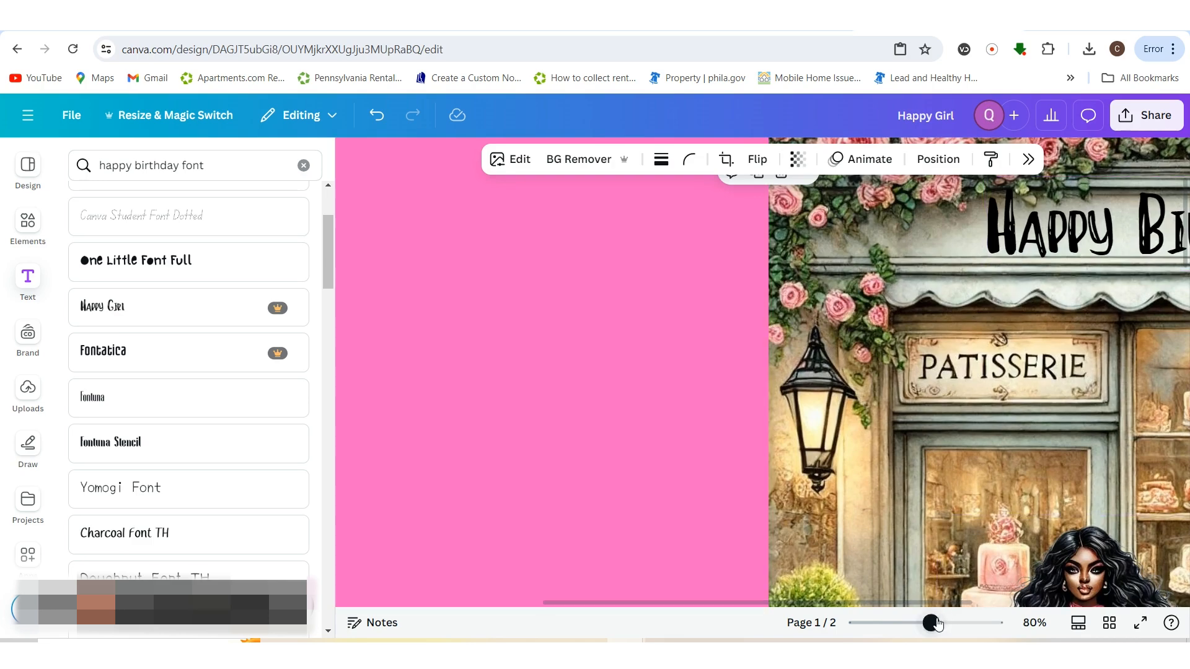
{"action": "left_click_drag", "start_coordinate": [932, 623], "coordinate": [921, 624]}
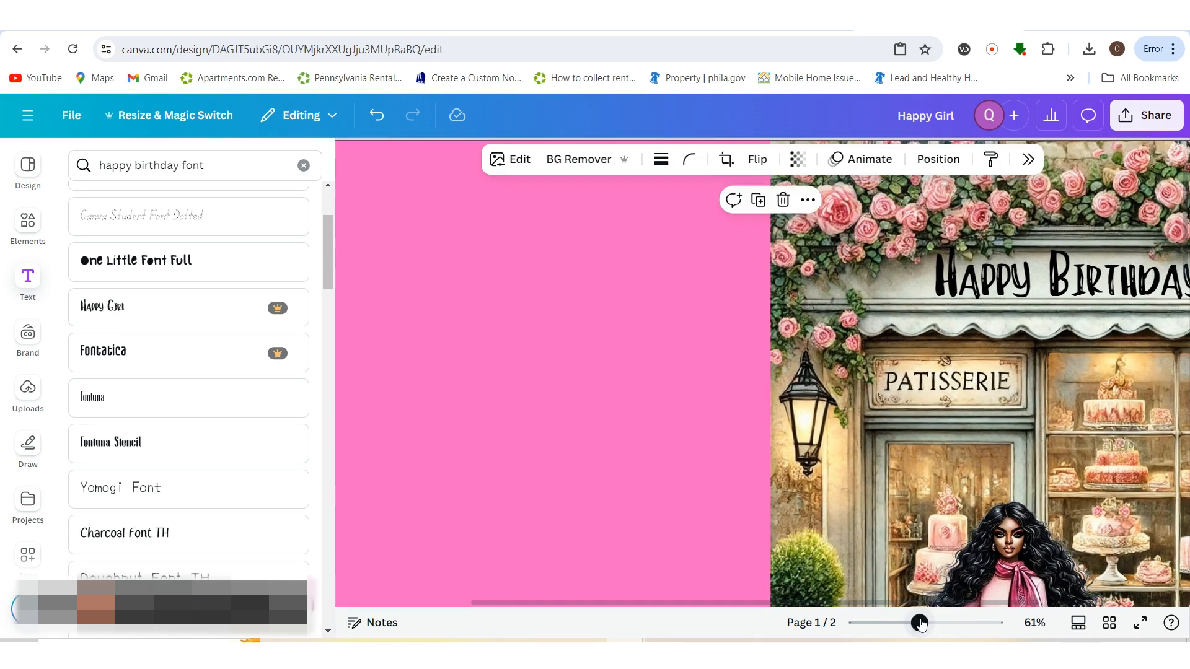
{"action": "left_click", "coordinate": [937, 272]}
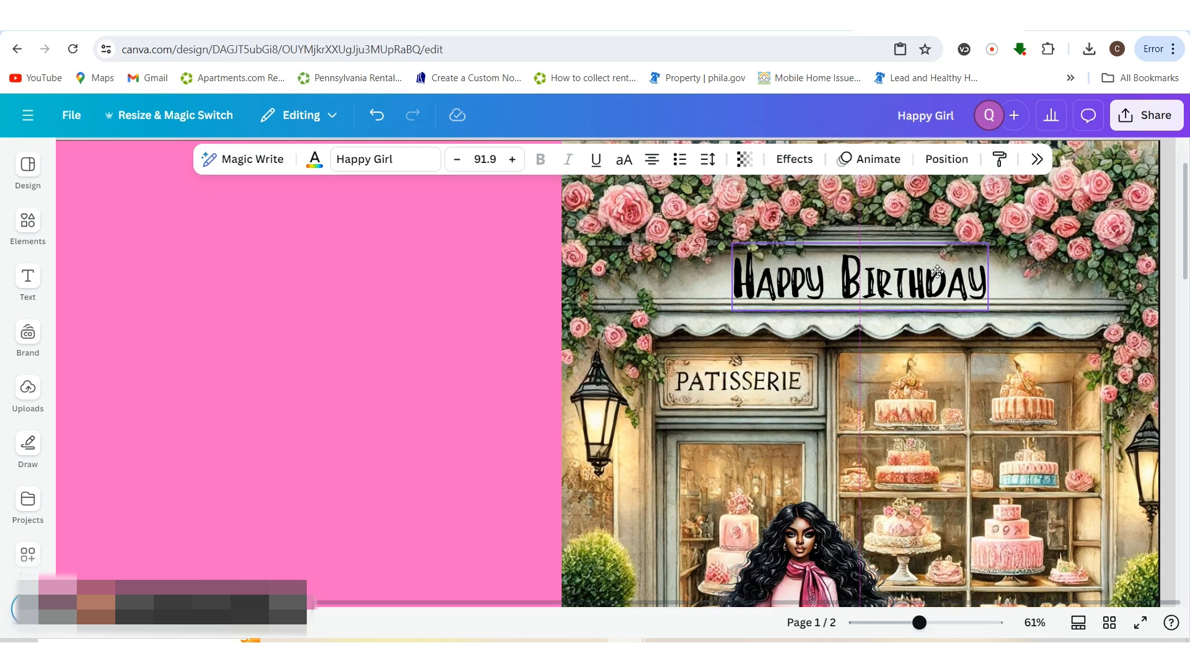
{"action": "left_click_drag", "start_coordinate": [937, 272], "coordinate": [941, 270]}
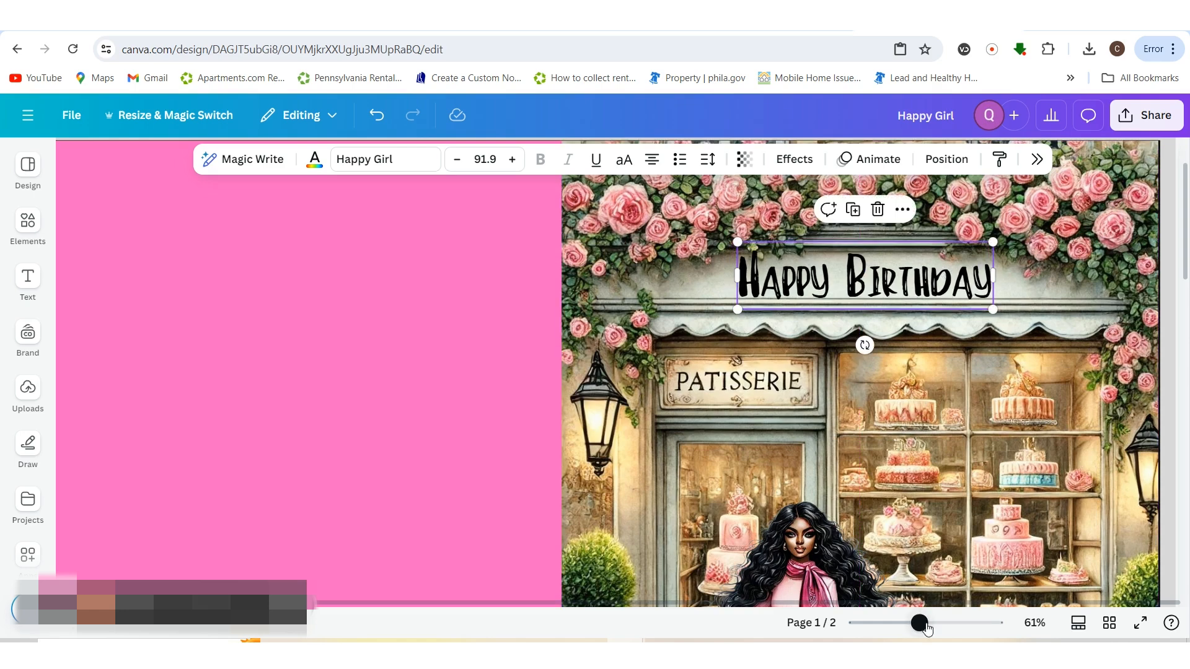
{"action": "left_click_drag", "start_coordinate": [919, 623], "coordinate": [906, 623]}
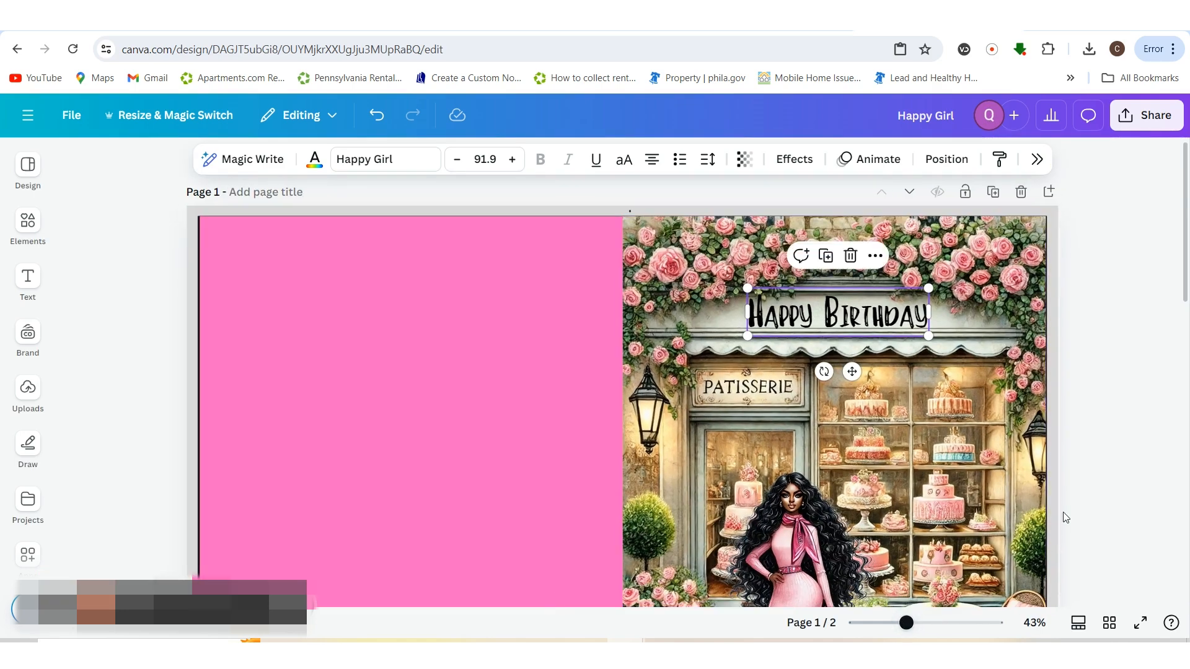
{"action": "left_click", "coordinate": [1083, 499]}
- Review the full page 1 layout, checking the pink back panel and the patisserie front cover
{"action": "scroll", "coordinate": [1171, 496], "scroll_direction": "down", "scroll_amount": 3}
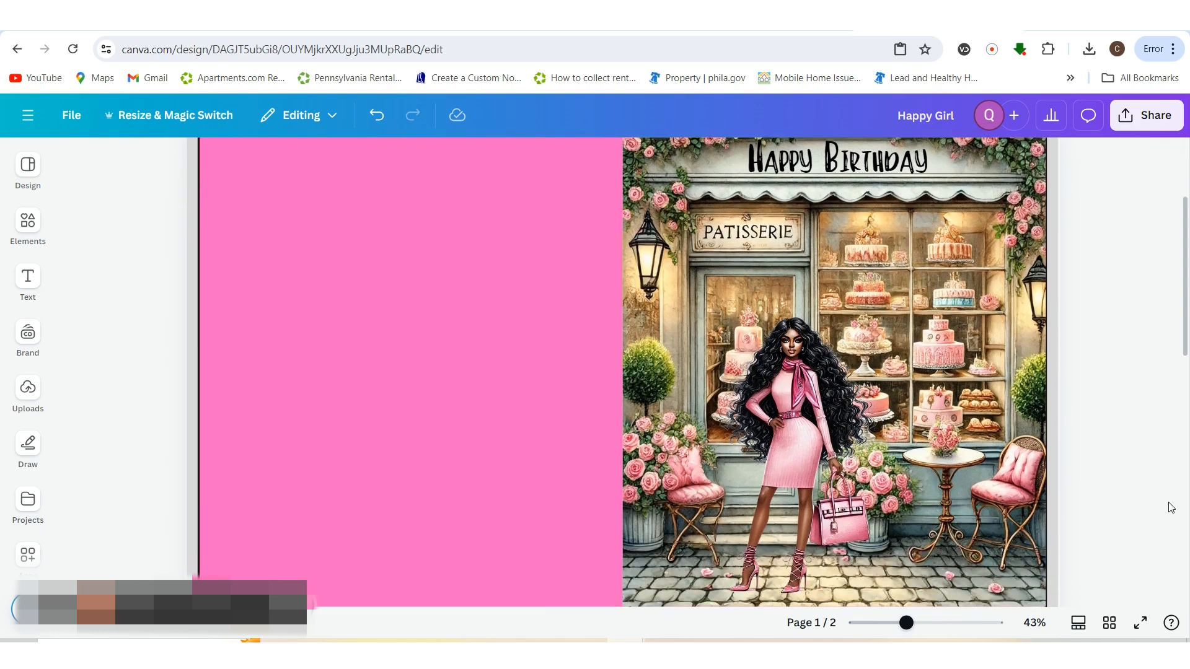
{"action": "scroll", "coordinate": [1172, 505], "scroll_direction": "up", "scroll_amount": 3}
{"action": "scroll", "coordinate": [1170, 507], "scroll_direction": "down", "scroll_amount": 4}
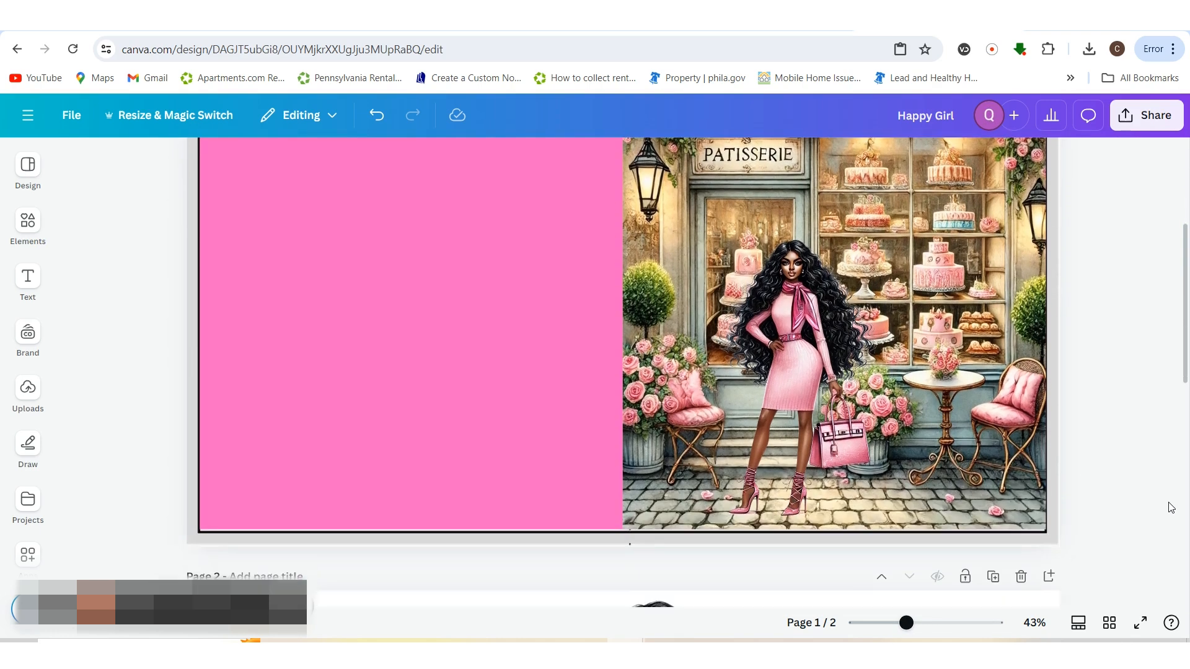
{"action": "scroll", "coordinate": [1170, 507], "scroll_direction": "up", "scroll_amount": 4}
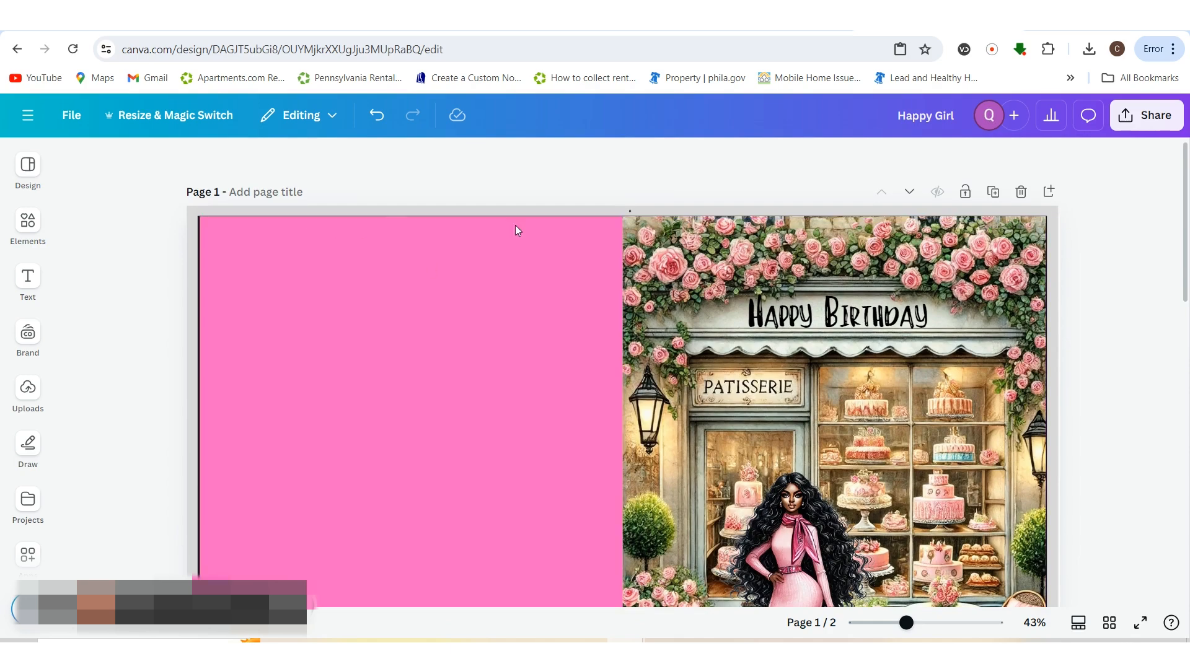
{"action": "scroll", "coordinate": [1040, 571], "scroll_direction": "down", "scroll_amount": 6}
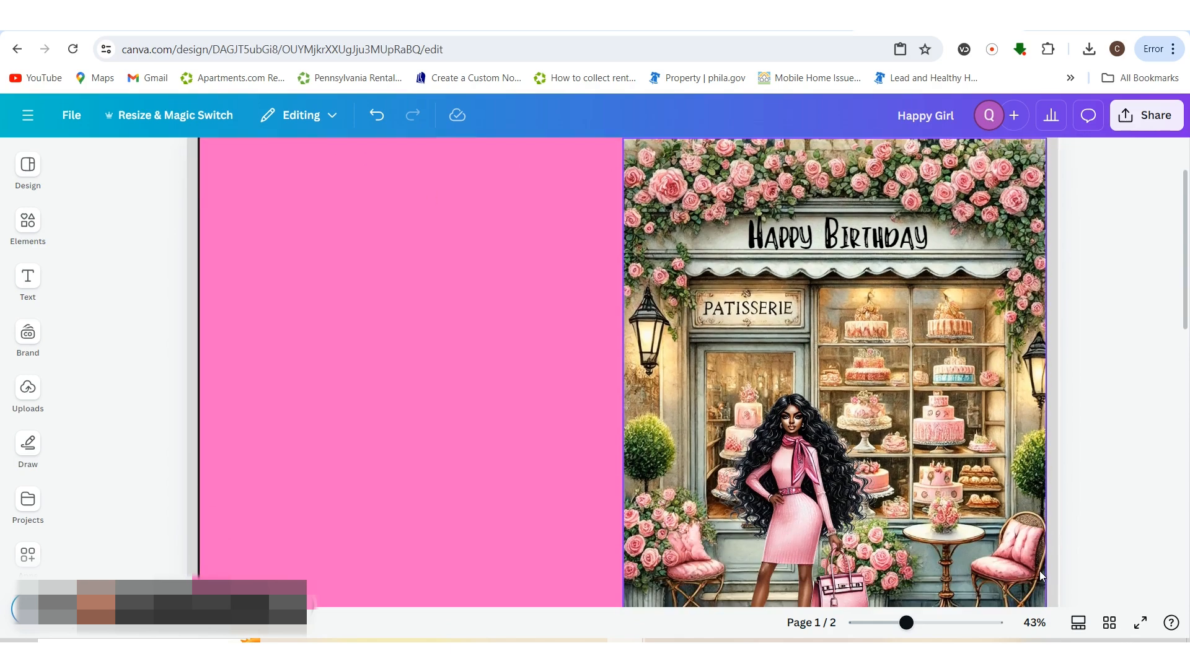
{"action": "scroll", "coordinate": [1040, 571], "scroll_direction": "up", "scroll_amount": 5}
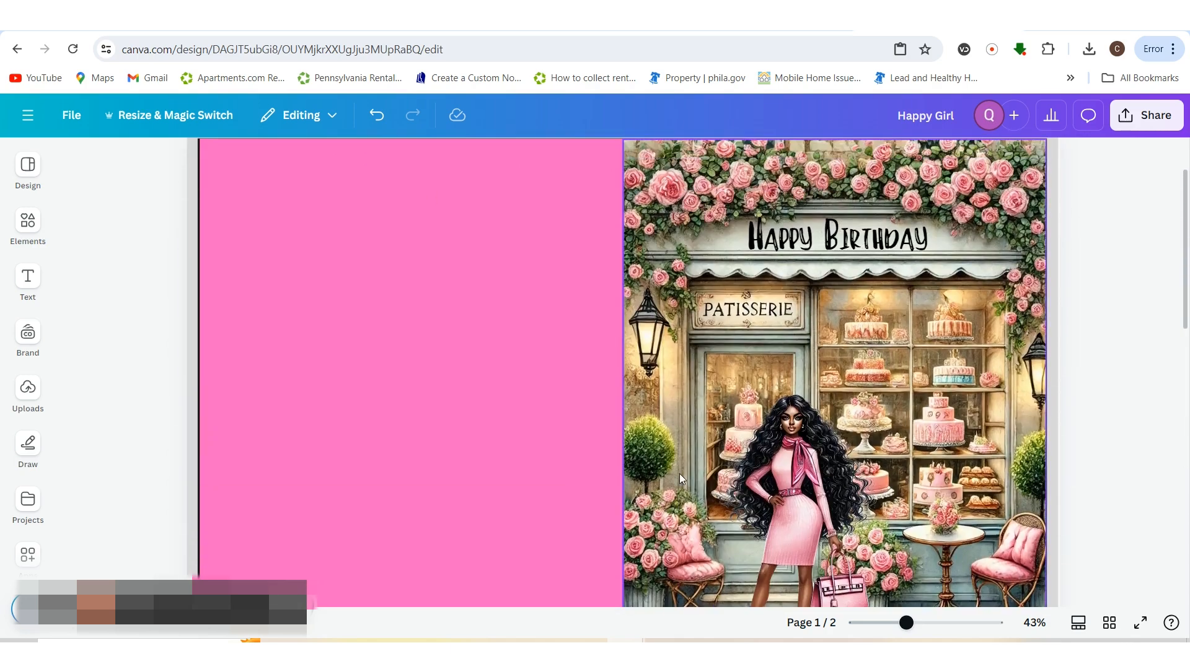
{"action": "scroll", "coordinate": [218, 444], "scroll_direction": "down", "scroll_amount": 3}
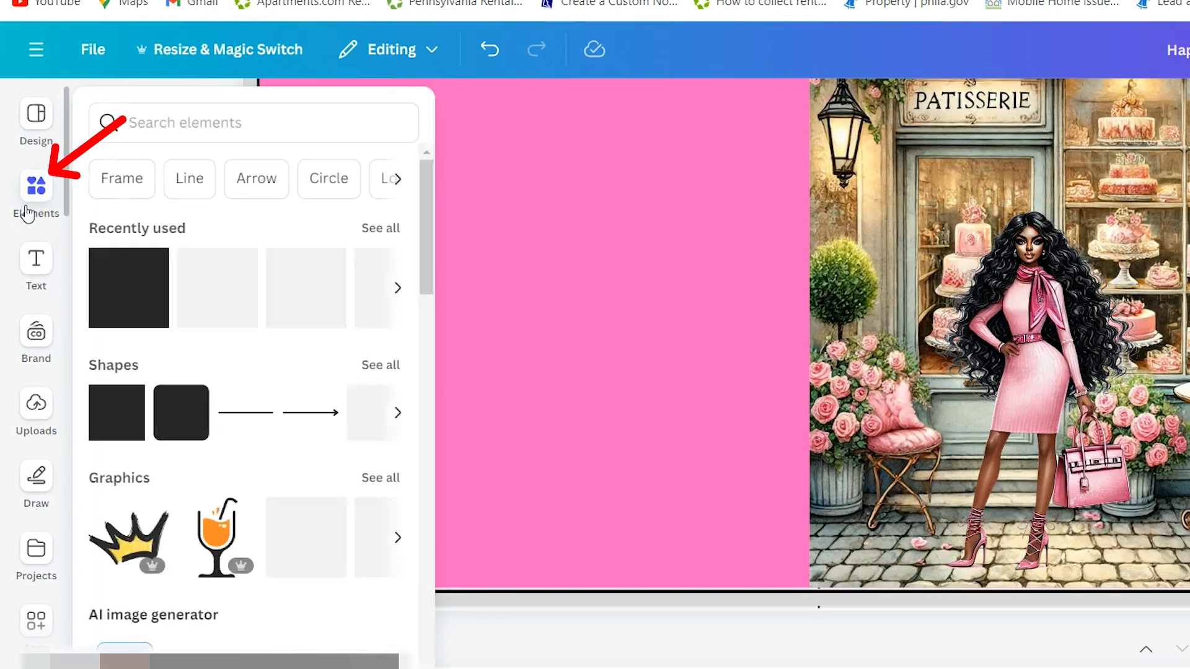
- Add a circle shape, shrink it to about half its size and place it near the bottom center of the pink panel
{"action": "left_click", "coordinate": [21, 236]}
{"action": "left_click", "coordinate": [369, 409]}
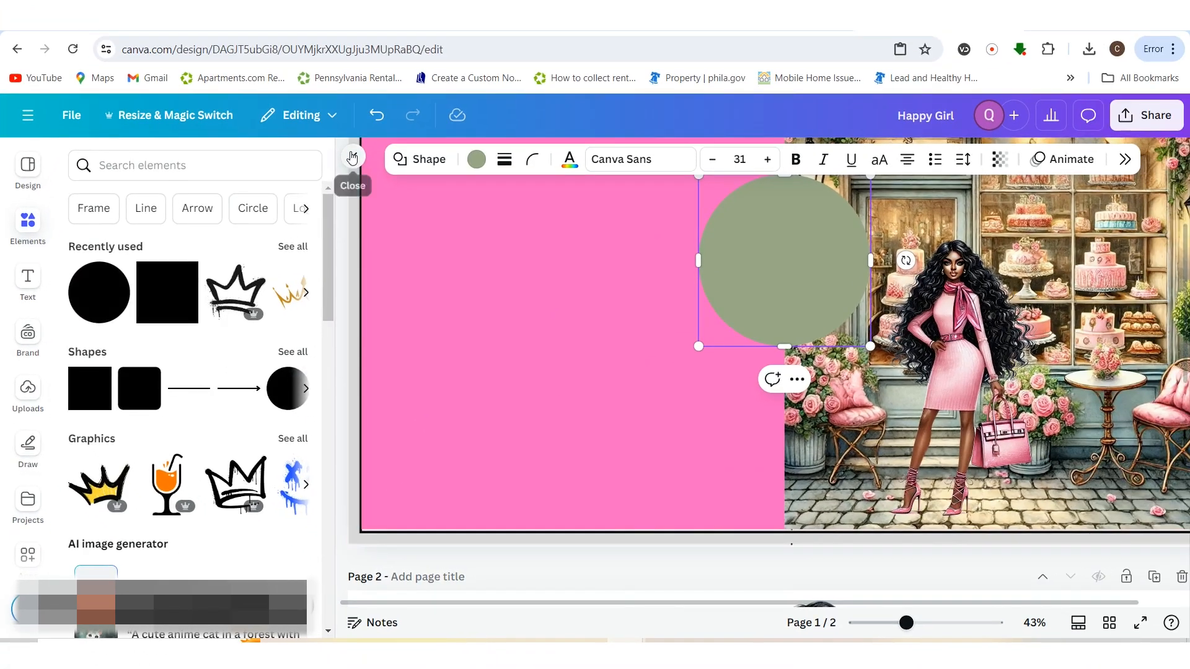
{"action": "left_click", "coordinate": [352, 158]}
{"action": "left_click_drag", "start_coordinate": [550, 276], "coordinate": [323, 419]}
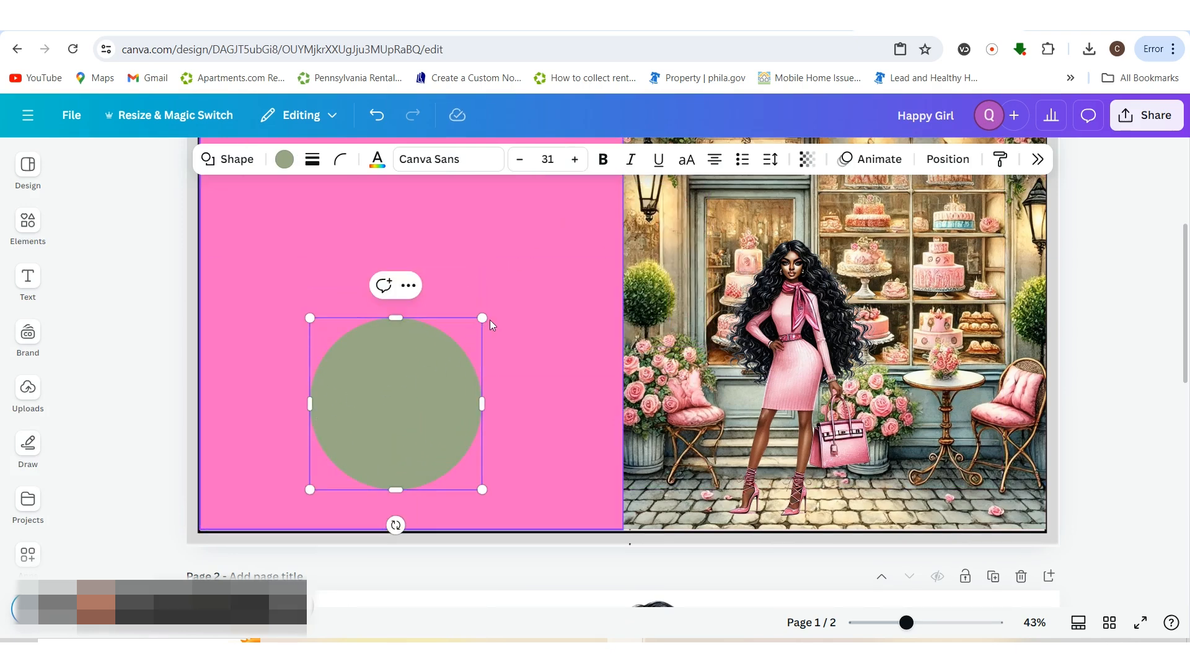
{"action": "left_click", "coordinate": [489, 320]}
{"action": "left_click", "coordinate": [428, 340]}
{"action": "left_click_drag", "start_coordinate": [483, 318], "coordinate": [358, 371]}
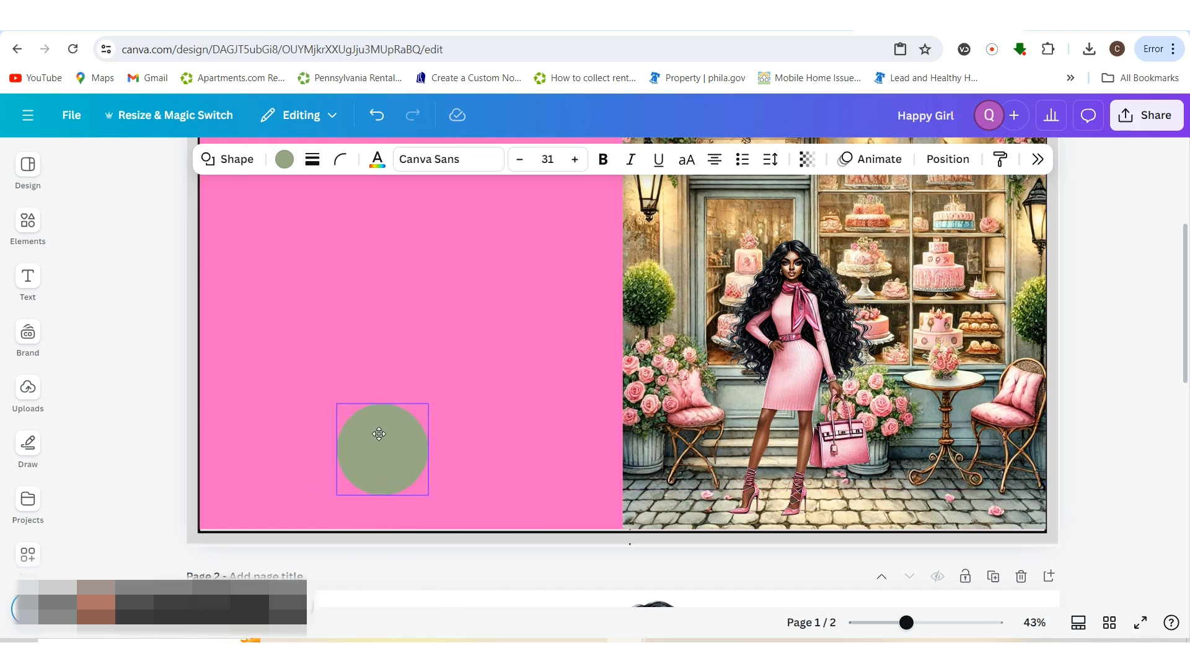
- Remove the circle's fill color and give it a thin black border
{"action": "left_click", "coordinate": [284, 160]}
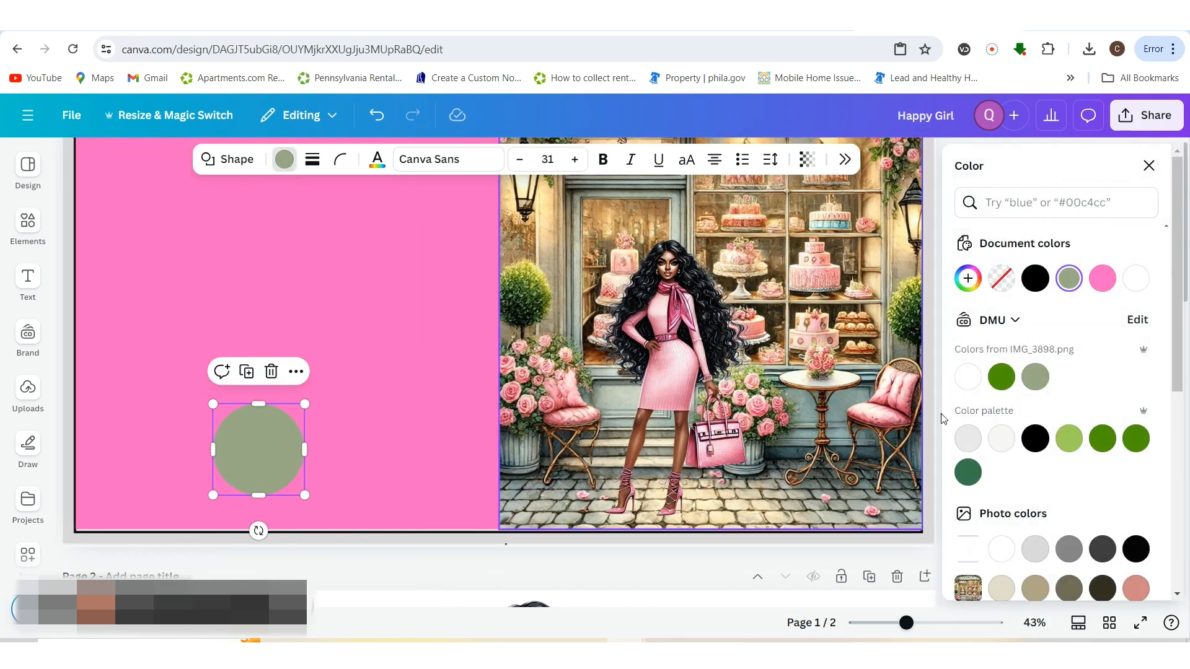
{"action": "left_click", "coordinate": [1001, 281]}
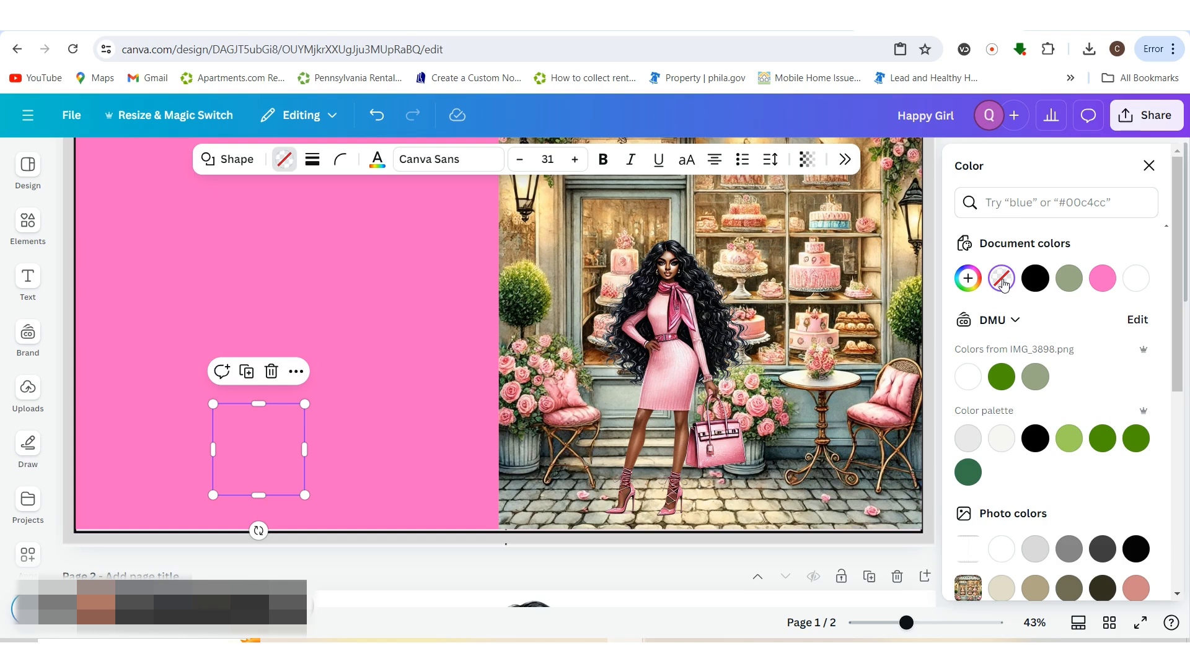
{"action": "left_click", "coordinate": [845, 159]}
{"action": "left_click", "coordinate": [1107, 282]}
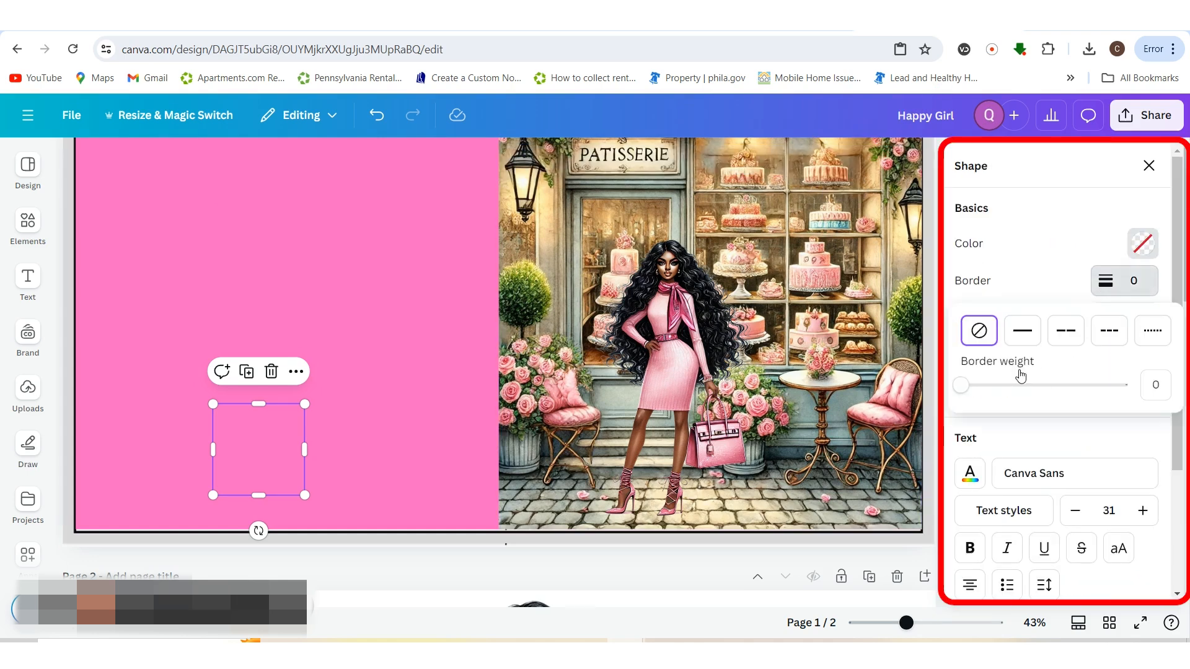
{"action": "mouse_move", "coordinate": [969, 389]}
{"action": "left_mouse_down"}
{"action": "mouse_move", "coordinate": [1054, 385]}
{"action": "mouse_move", "coordinate": [962, 385]}
{"action": "left_mouse_up"}
{"action": "left_click", "coordinate": [1145, 172]}
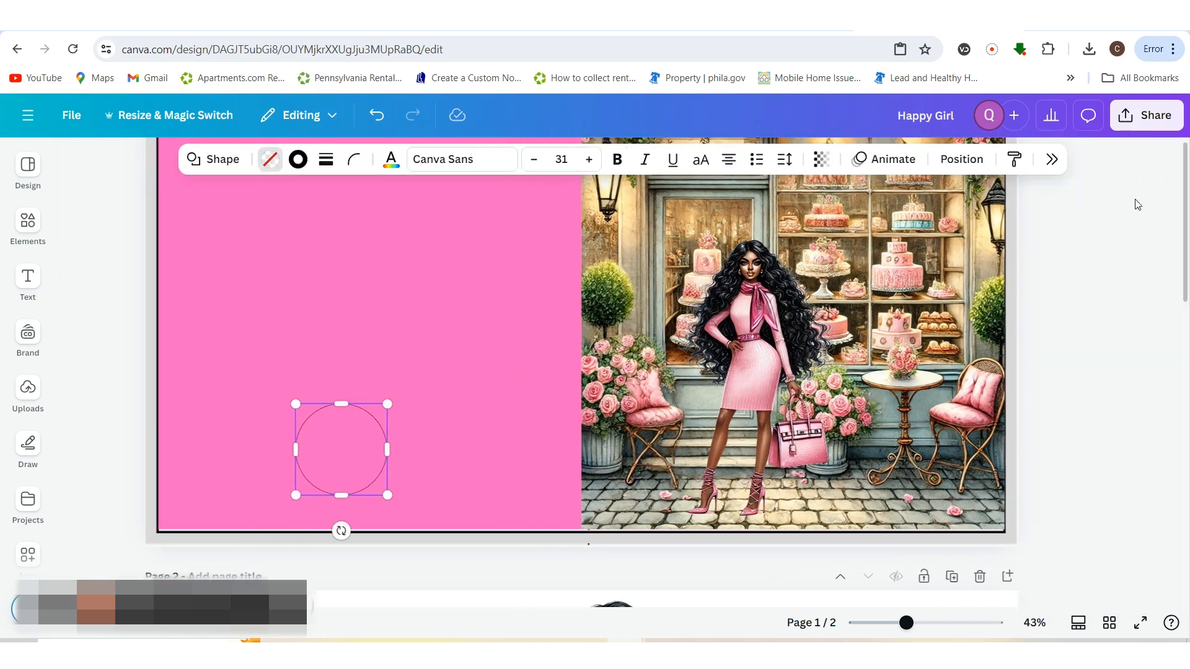
{"action": "left_click", "coordinate": [1125, 445]}
{"action": "left_click", "coordinate": [372, 436]}
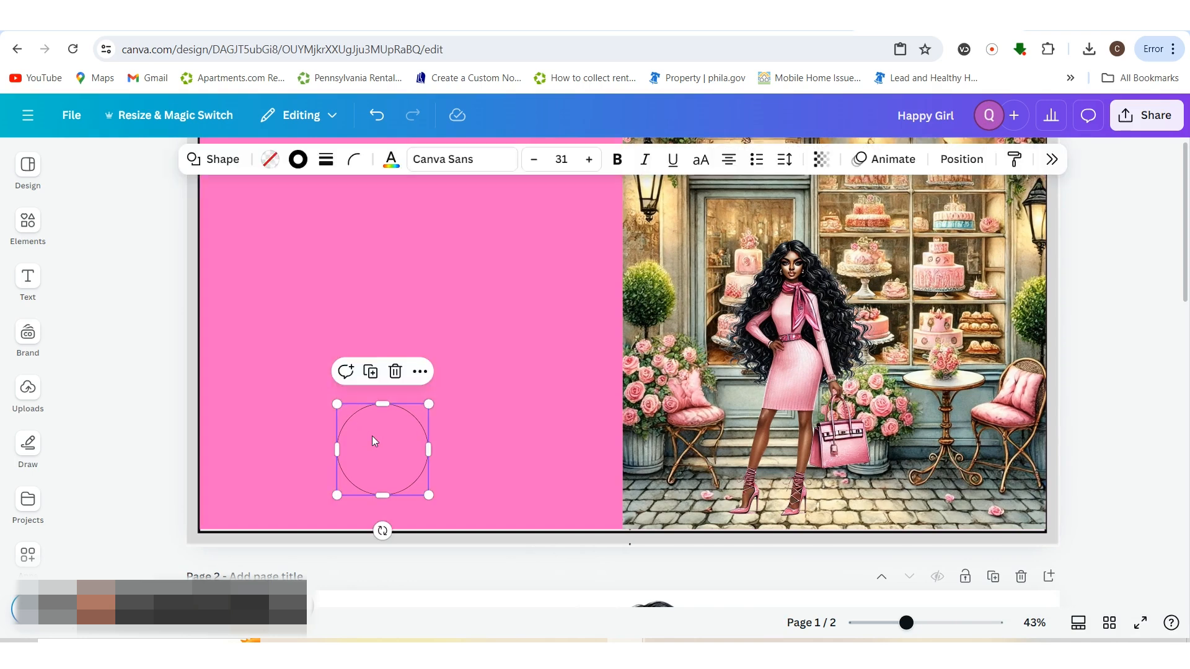
- Search the fonts for "script" and add an Eyesome Script text box just above the circle
{"action": "left_click", "coordinate": [28, 335]}
{"action": "left_click", "coordinate": [23, 282]}
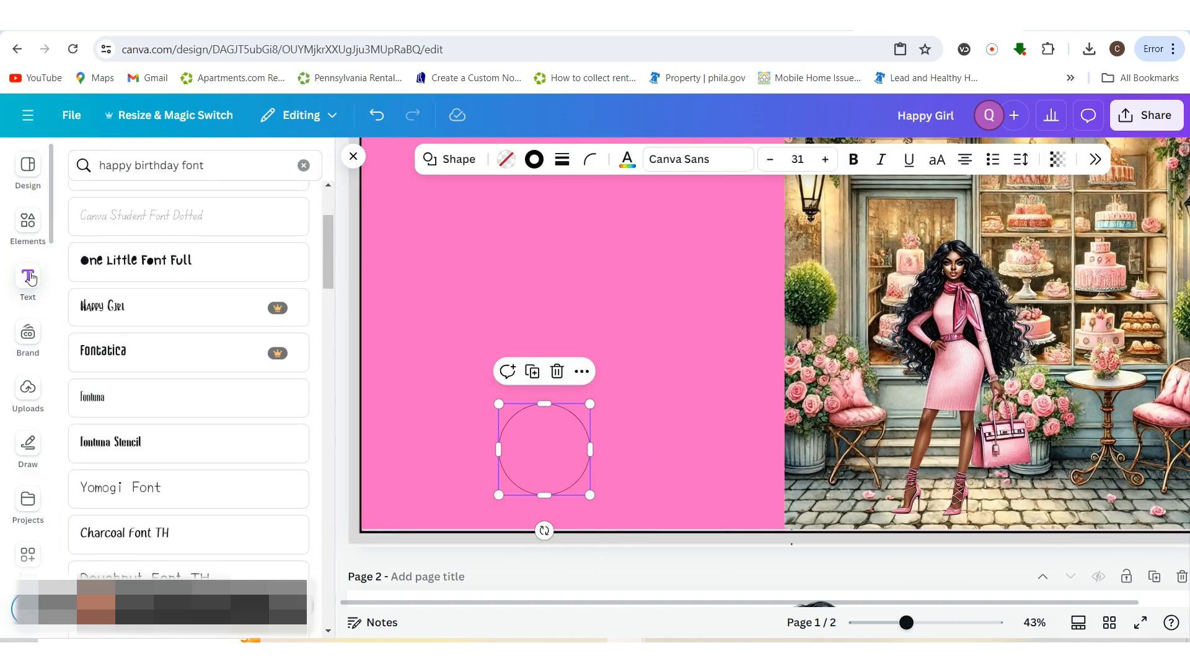
{"action": "left_click", "coordinate": [304, 165]}
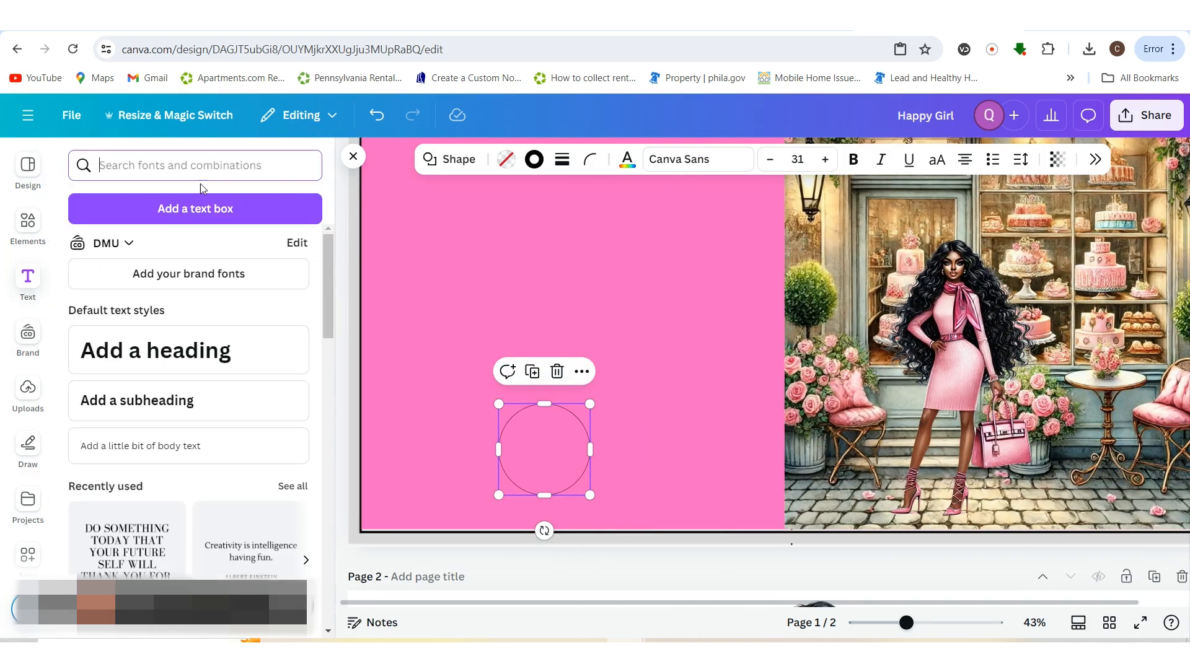
{"action": "type", "text": "script"}
{"action": "key", "text": "Return"}
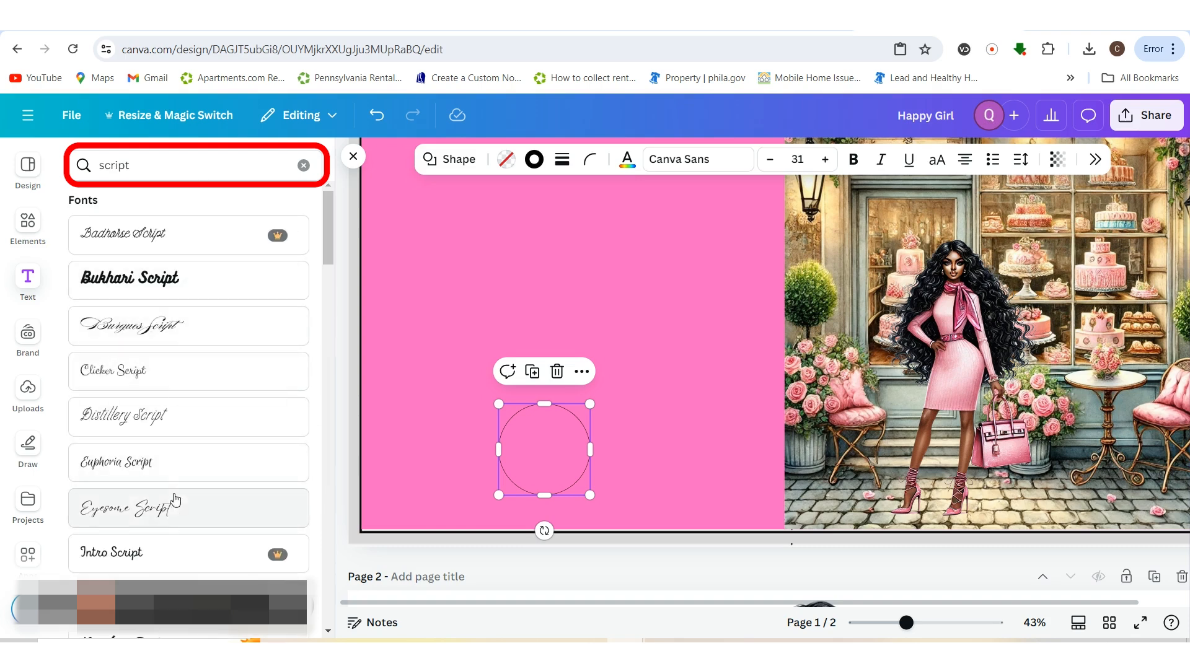
{"action": "left_click", "coordinate": [176, 507]}
{"action": "left_click_drag", "start_coordinate": [499, 495], "coordinate": [365, 366]}
{"action": "left_click_drag", "start_coordinate": [489, 536], "coordinate": [512, 420]}
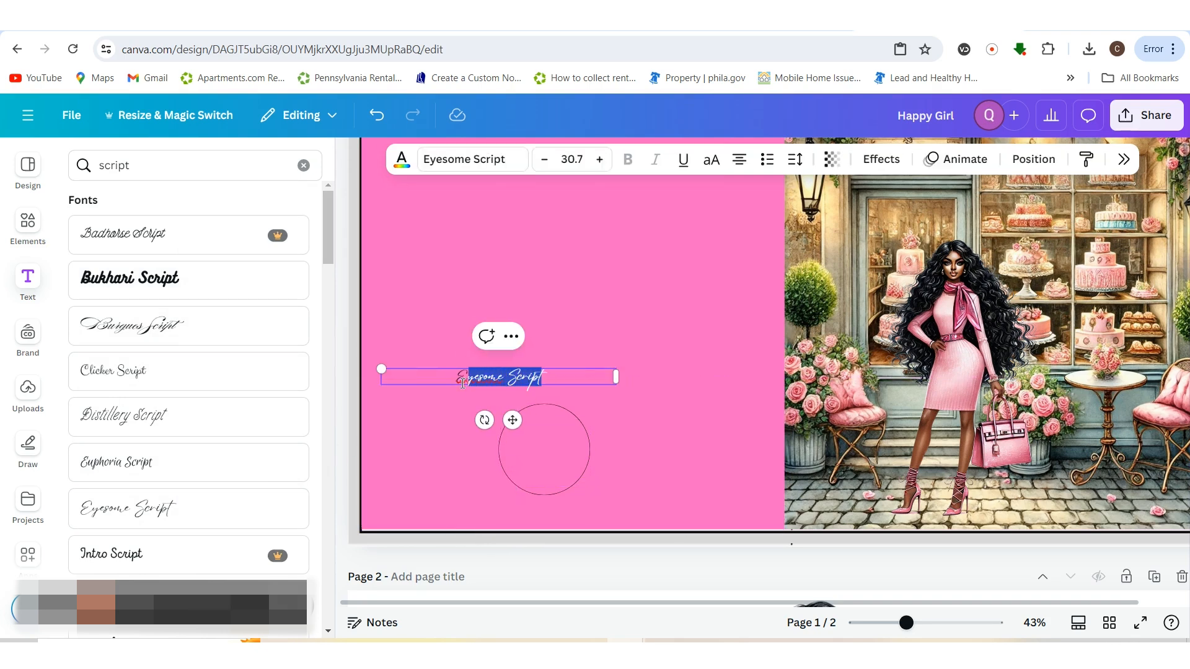
- Replace the placeholder text with "Special" and start a second line
{"action": "left_click_drag", "start_coordinate": [462, 384], "coordinate": [433, 361]}
{"action": "type", "text": "Specia"}
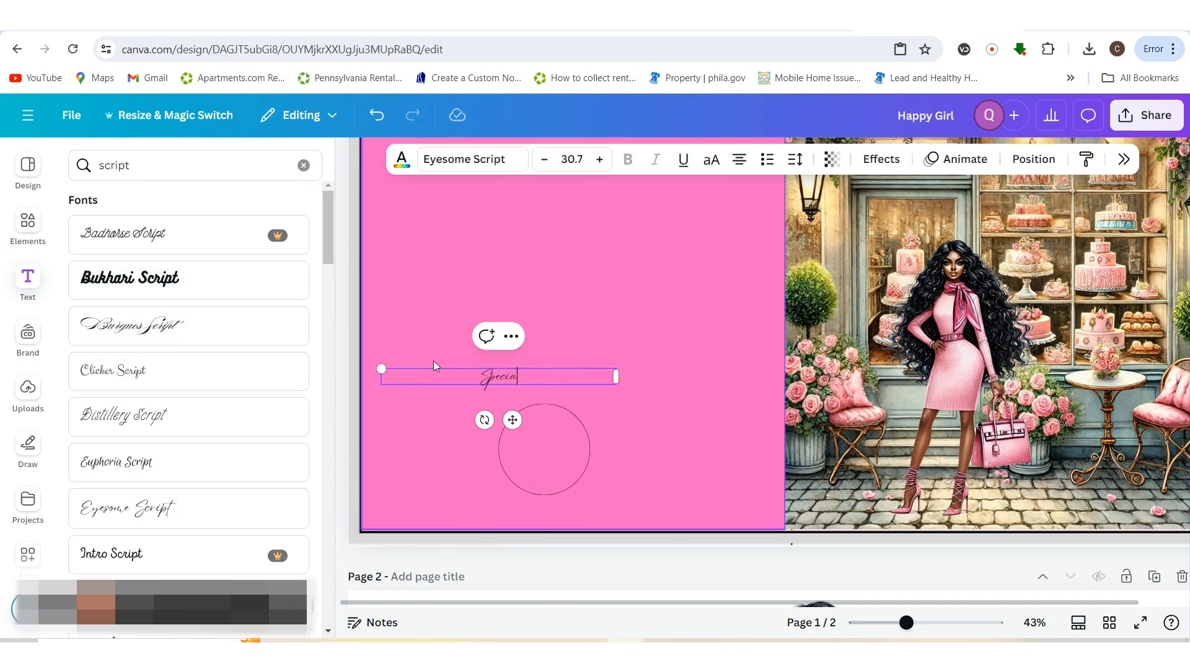
{"action": "type", "text": "l"}
{"action": "key", "text": "Return"}
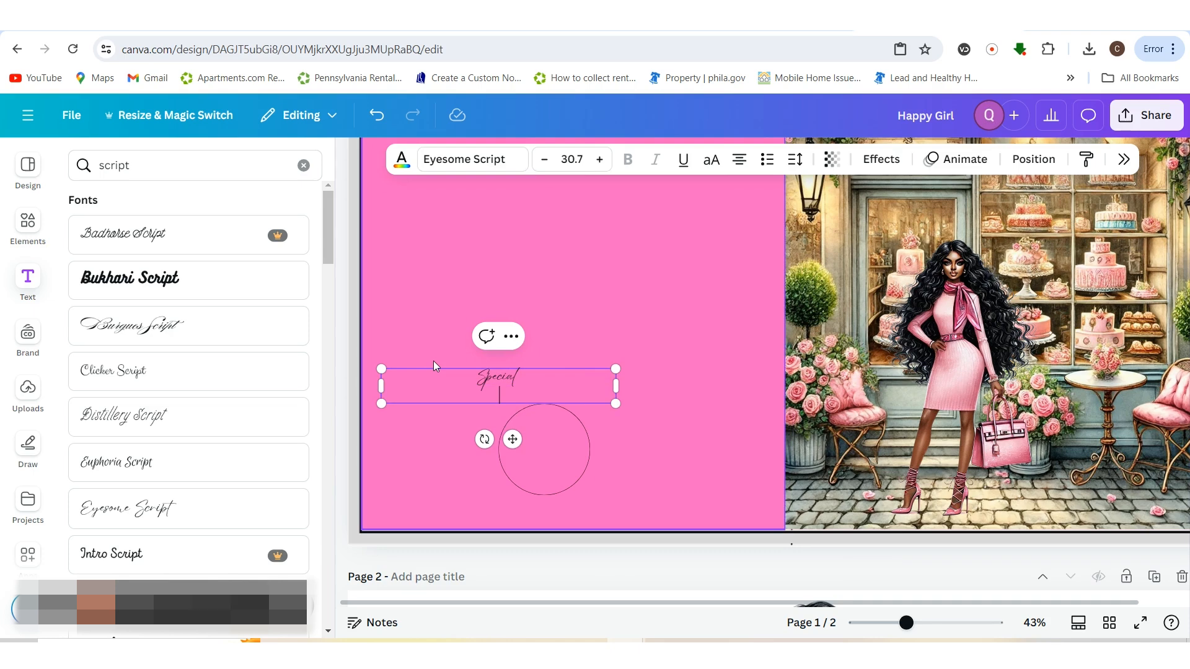
{"action": "type", "text": "Deliver"}
{"action": "key", "text": "BackSpace"}
{"action": "key", "text": "BackSpace"}
{"action": "key", "text": "BackSpace"}
{"action": "key", "text": "BackSpace"}
{"action": "key", "text": "BackSpace"}
{"action": "key", "text": "BackSpace"}
{"action": "key", "text": "BackSpace"}
- Enter "Moments" on the second line, then move the text into the circle and enlarge it slightly
{"action": "type", "text": "Moments"}
{"action": "left_click_drag", "start_coordinate": [504, 391], "coordinate": [550, 446]}
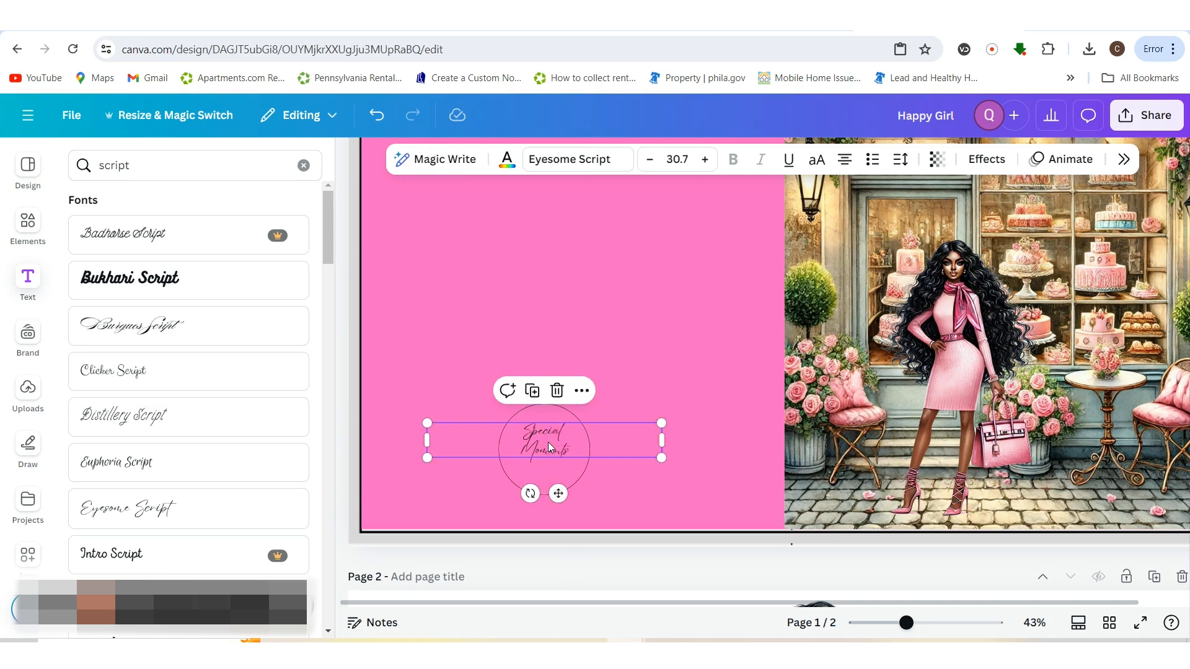
{"action": "left_click_drag", "start_coordinate": [665, 425], "coordinate": [665, 419]}
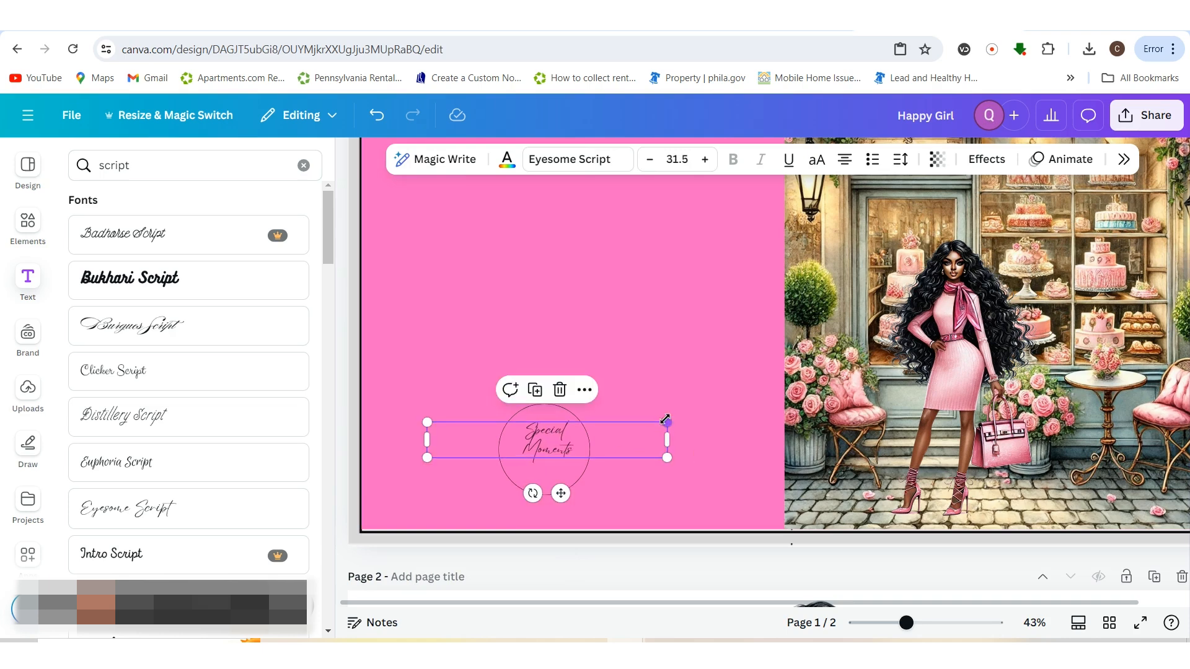
{"action": "mouse_move", "coordinate": [426, 461]}
{"action": "left_mouse_down"}
{"action": "mouse_move", "coordinate": [403, 465]}
{"action": "mouse_move", "coordinate": [428, 456]}
{"action": "mouse_move", "coordinate": [419, 463]}
{"action": "left_mouse_up"}
{"action": "left_click", "coordinate": [611, 360]}
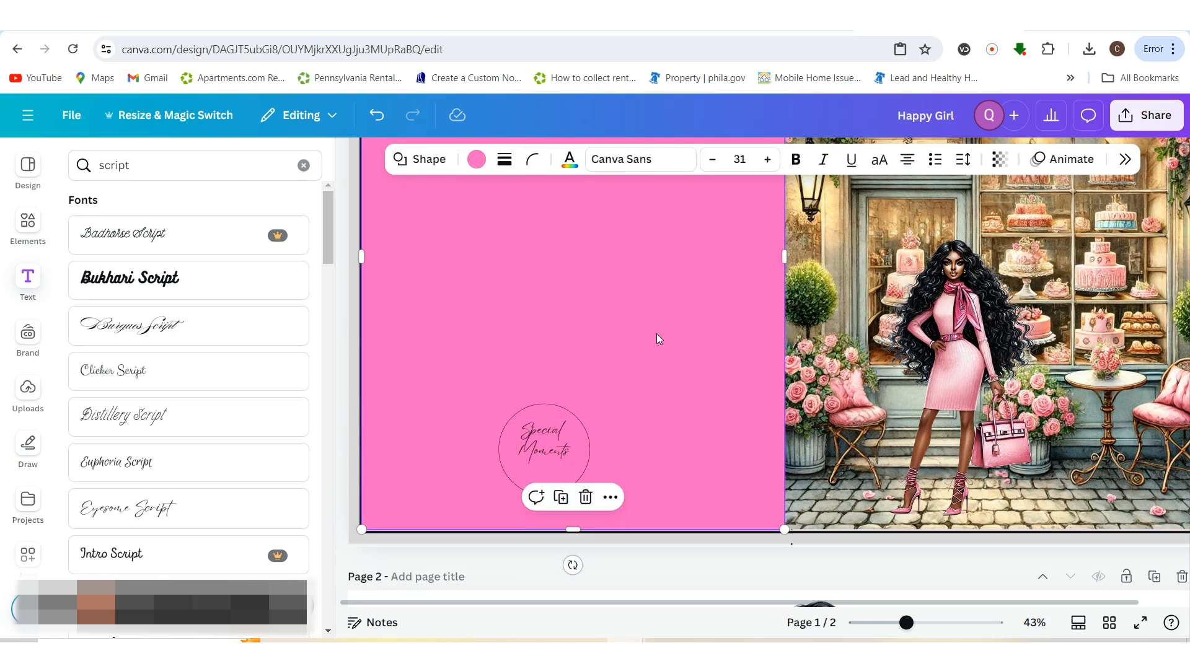
- Add the recently used black crown graphic, shrink it, and place it inside the logo circle just beneath "Moments"
{"action": "left_click", "coordinate": [27, 223]}
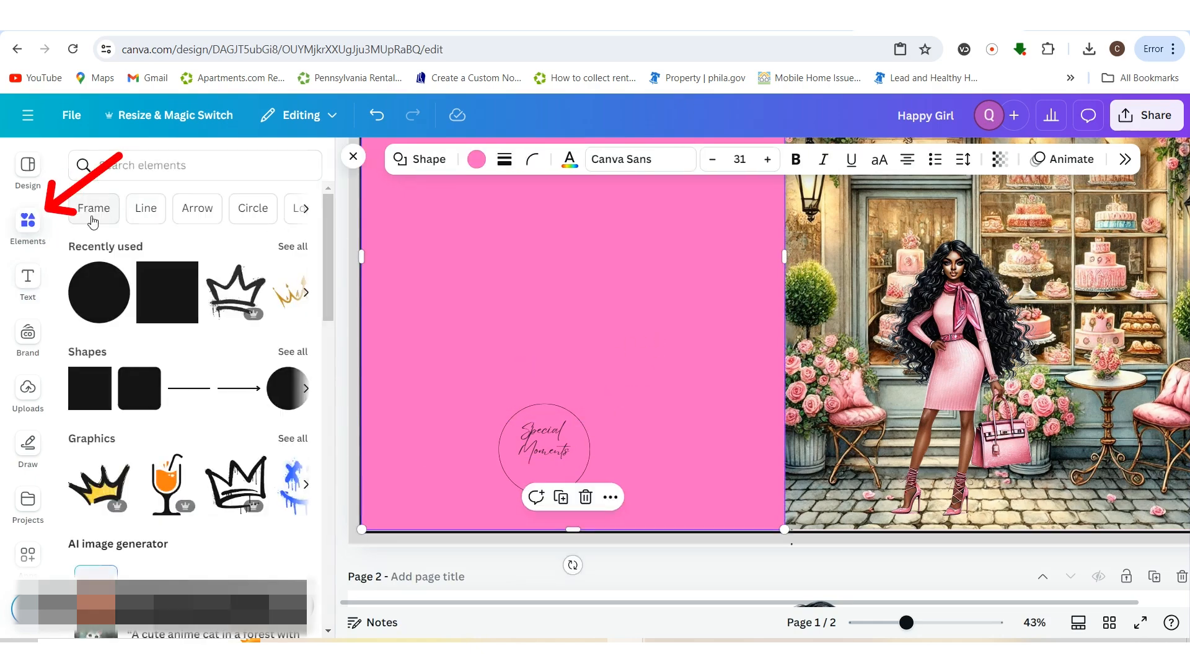
{"action": "left_click", "coordinate": [223, 300]}
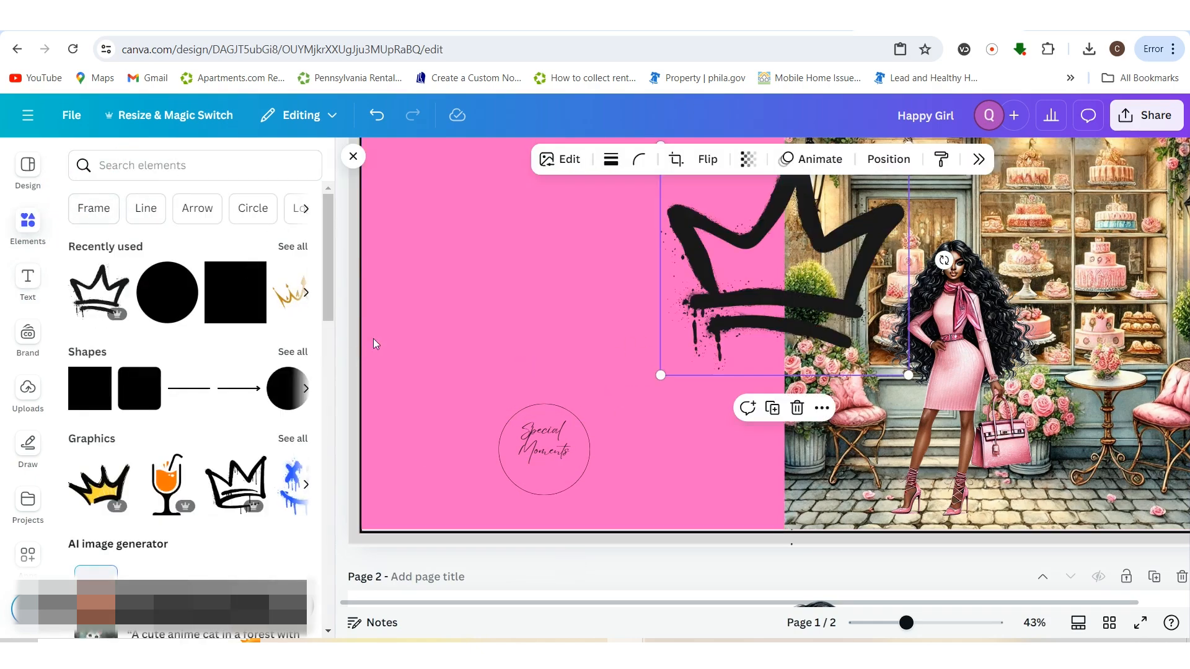
{"action": "left_click", "coordinate": [352, 156]}
{"action": "left_click_drag", "start_coordinate": [592, 320], "coordinate": [419, 436]}
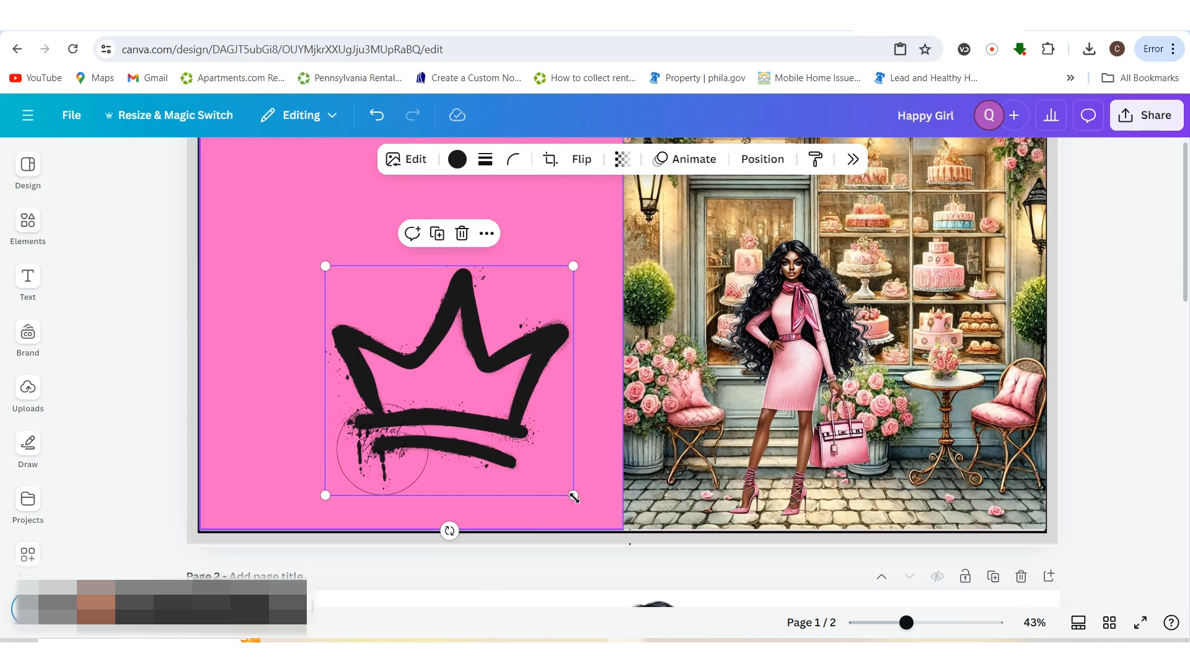
{"action": "left_click_drag", "start_coordinate": [571, 492], "coordinate": [397, 523]}
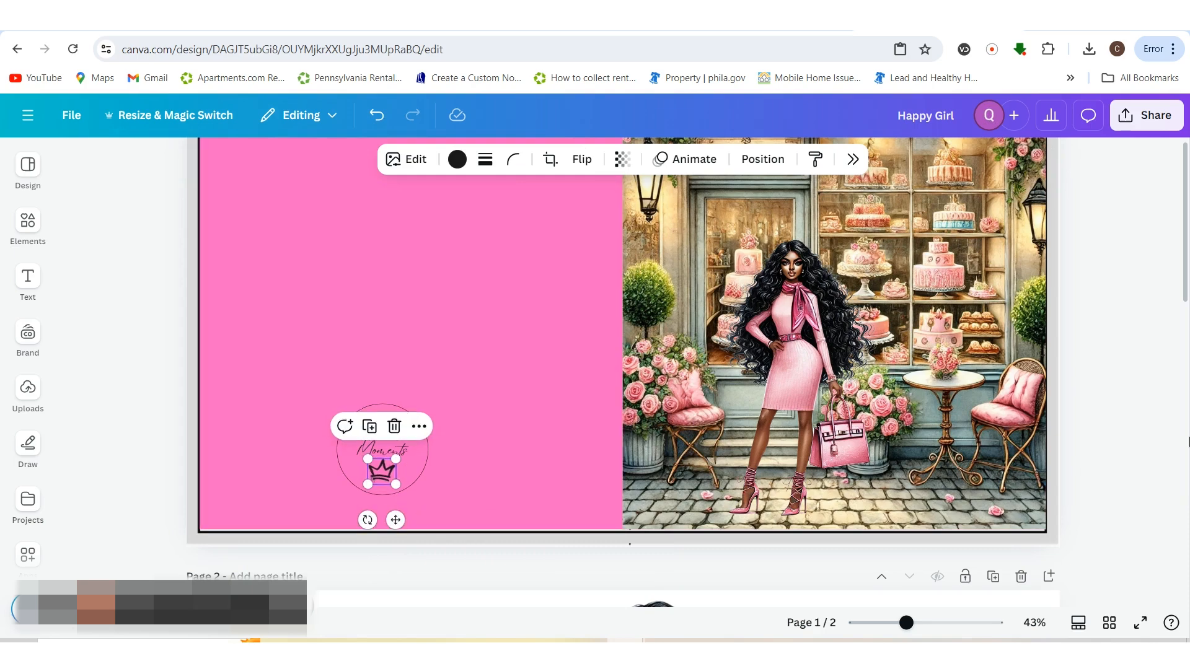
{"action": "left_click", "coordinate": [1145, 436]}
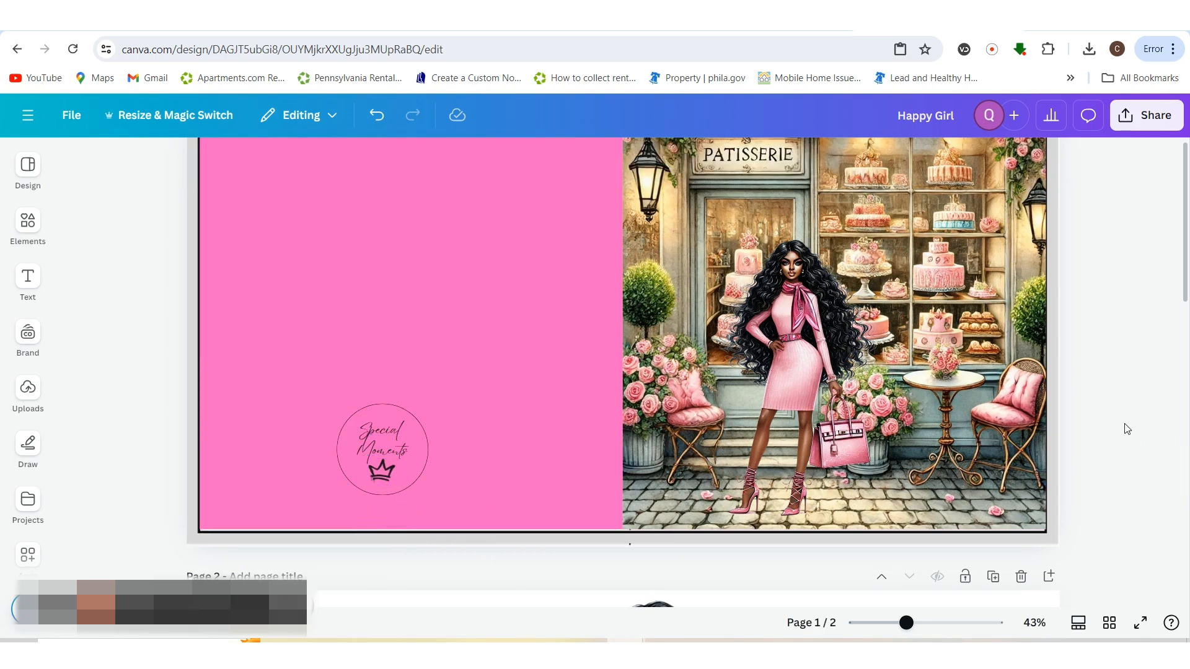
- Check the "Happy Birthday" title's font, search the fonts for "happy girl", and add a Happy Girl text box enlarged to size 117
{"action": "scroll", "coordinate": [1121, 201], "scroll_direction": "up", "scroll_amount": 3}
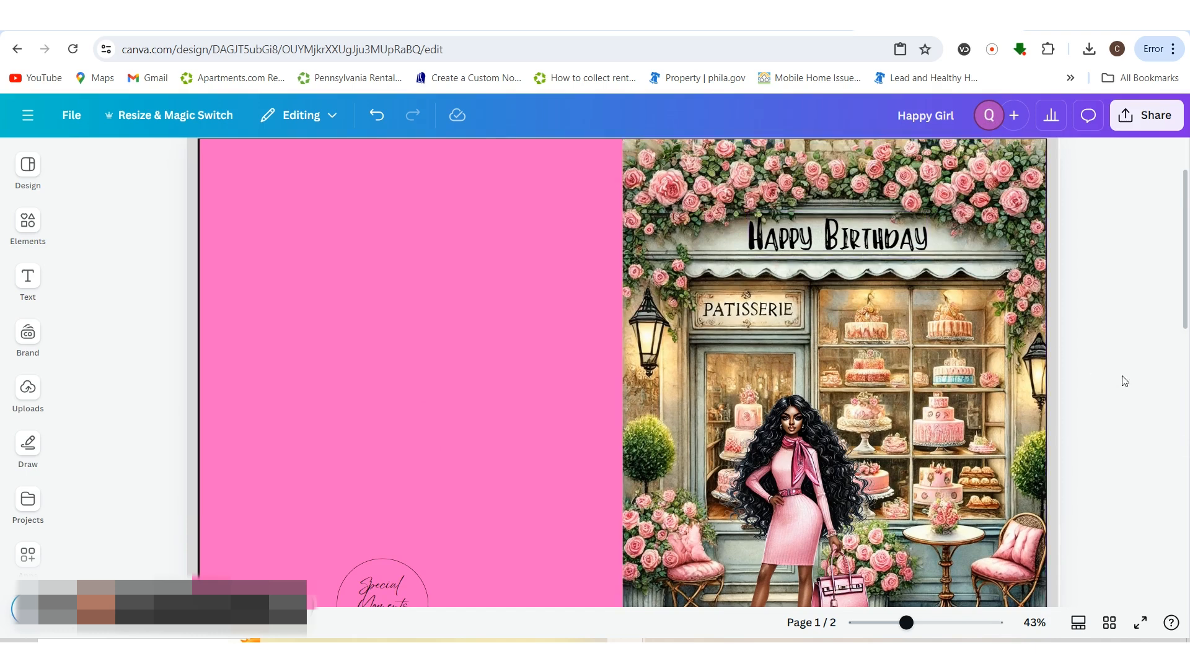
{"action": "scroll", "coordinate": [1103, 363], "scroll_direction": "down", "scroll_amount": 2}
{"action": "left_click", "coordinate": [892, 175]}
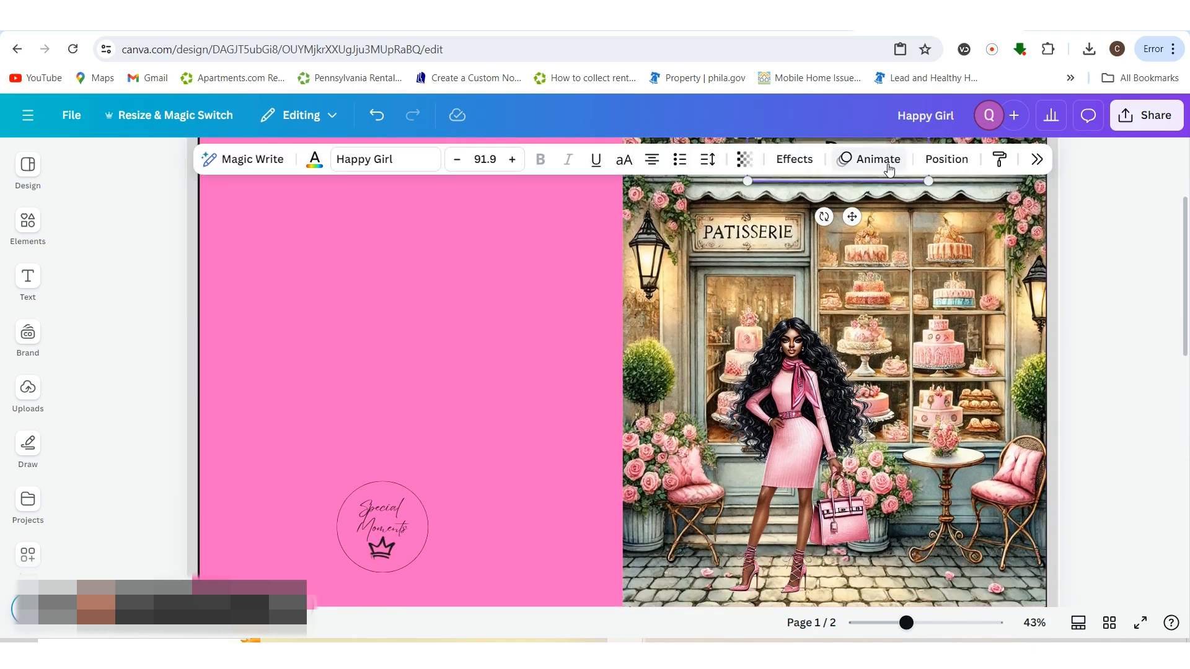
{"action": "left_click", "coordinate": [1106, 362]}
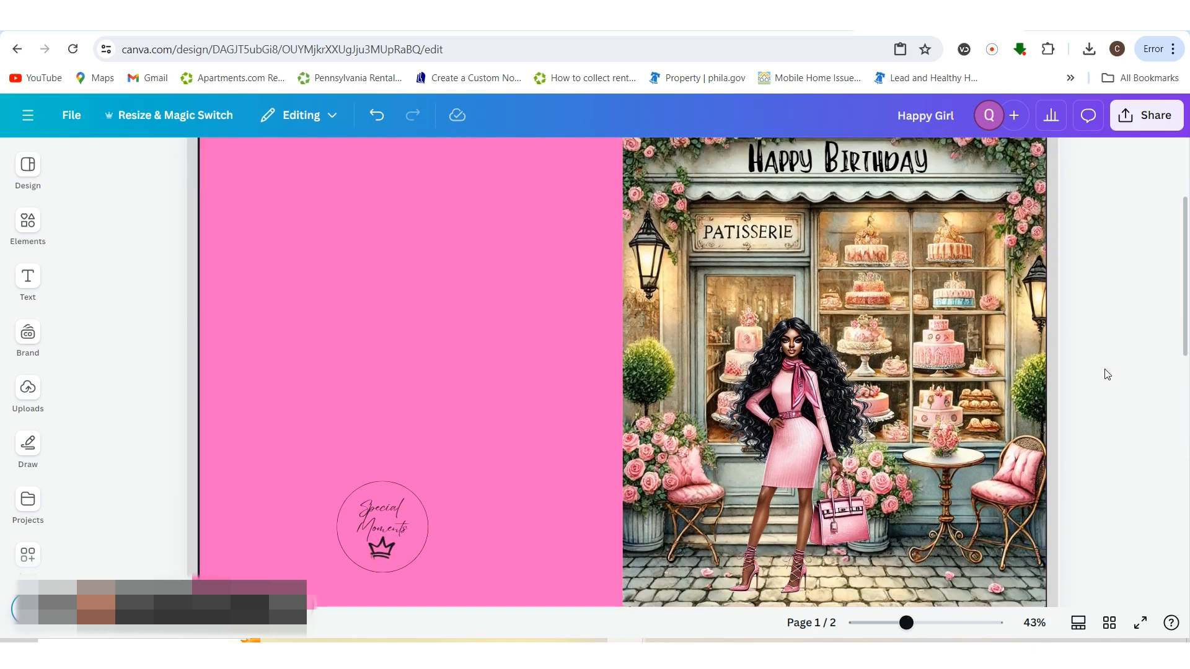
{"action": "left_click", "coordinate": [37, 281]}
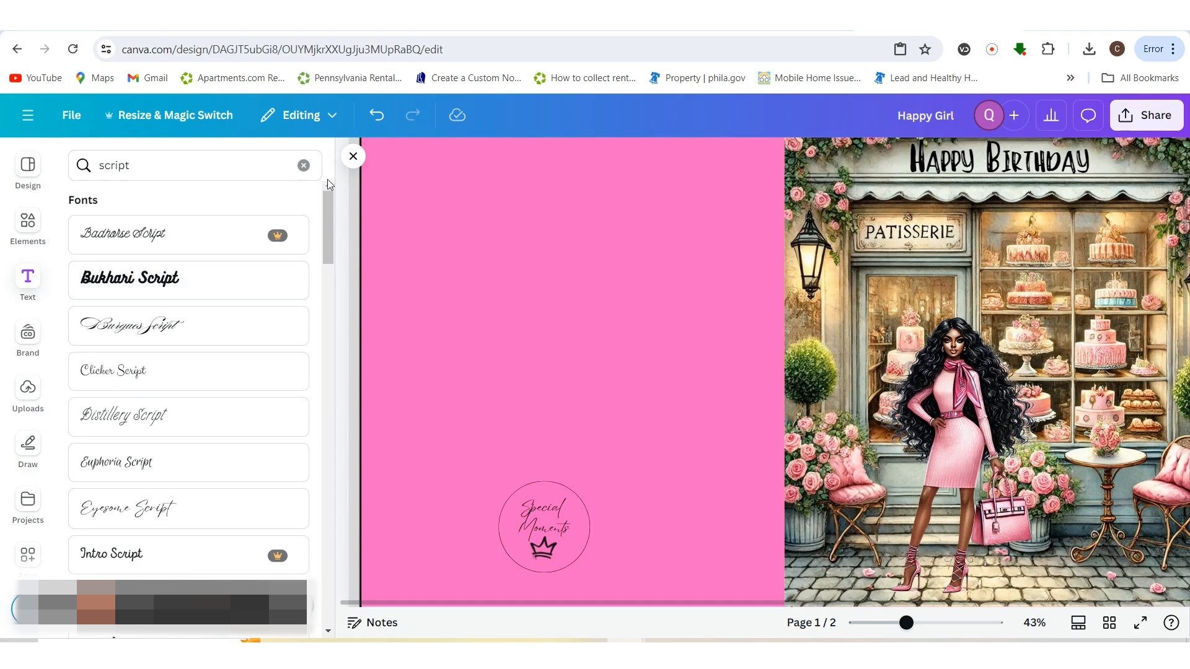
{"action": "left_click", "coordinate": [304, 165]}
{"action": "type", "text": "happy girl"}
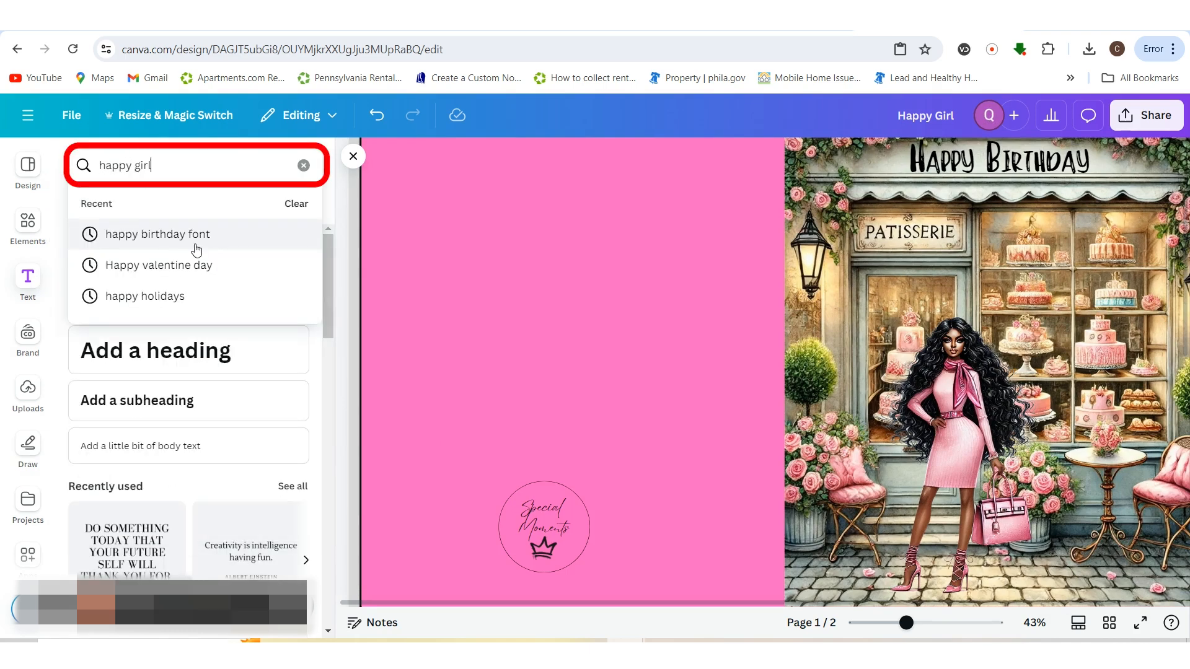
{"action": "key", "text": "Return"}
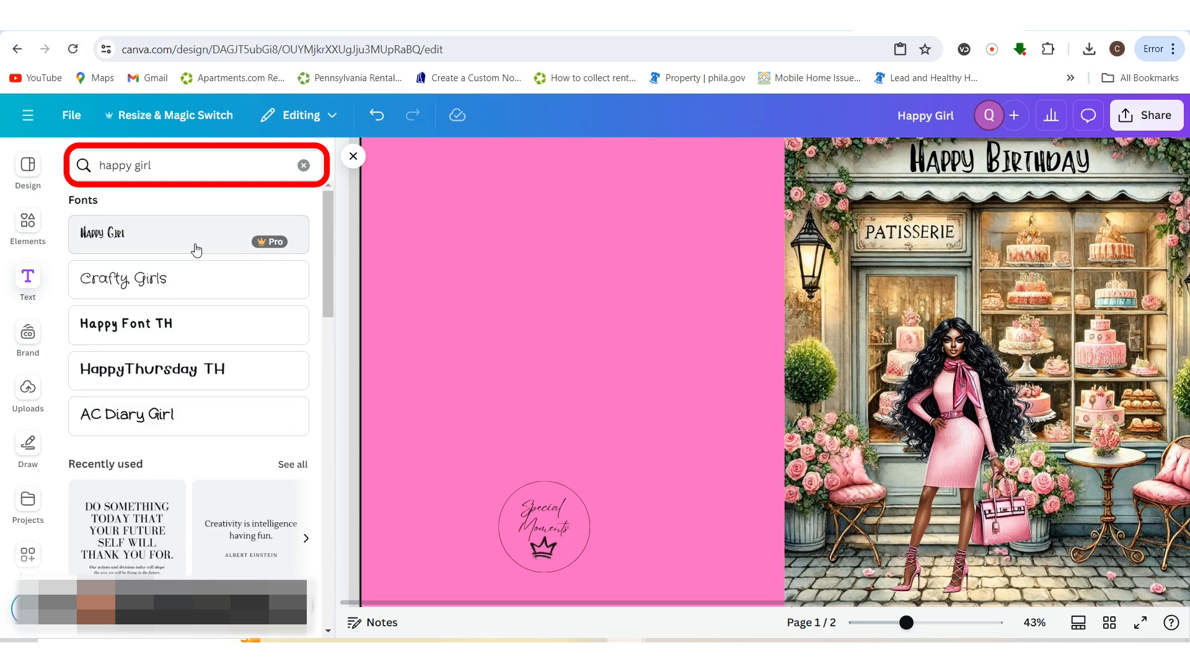
{"action": "left_click", "coordinate": [128, 245]}
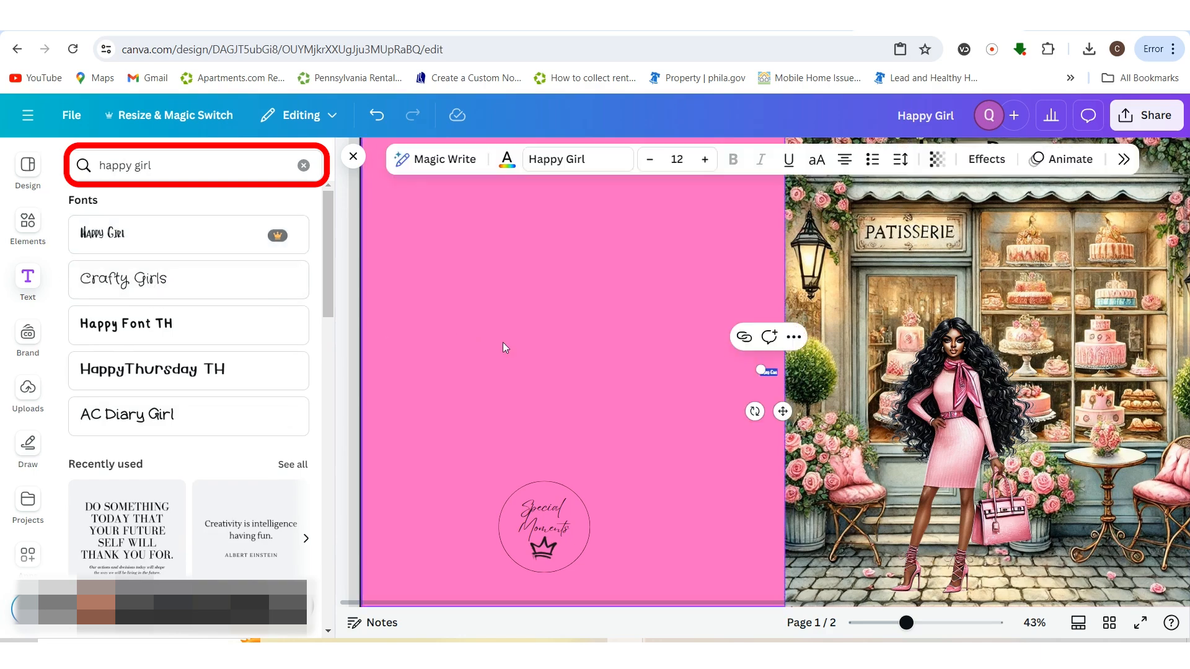
{"action": "left_click_drag", "start_coordinate": [755, 369], "coordinate": [617, 315]}
{"action": "left_click", "coordinate": [622, 358]}
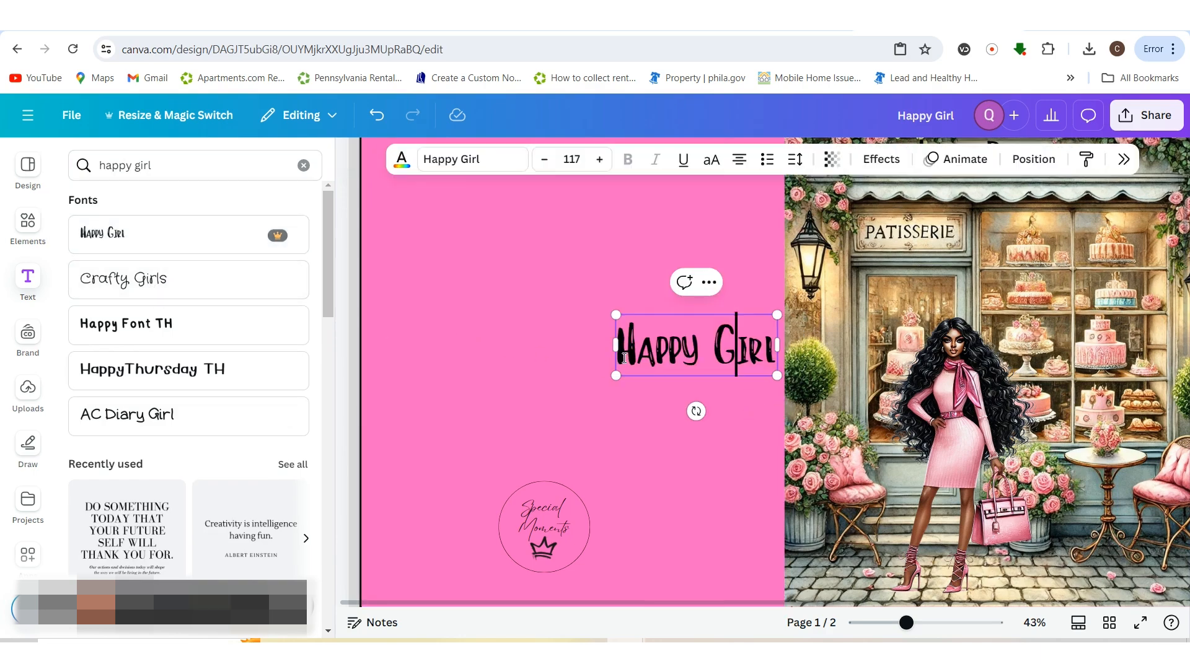
{"action": "left_click_drag", "start_coordinate": [621, 358], "coordinate": [779, 357]}
{"action": "key", "text": "BackSpace"}
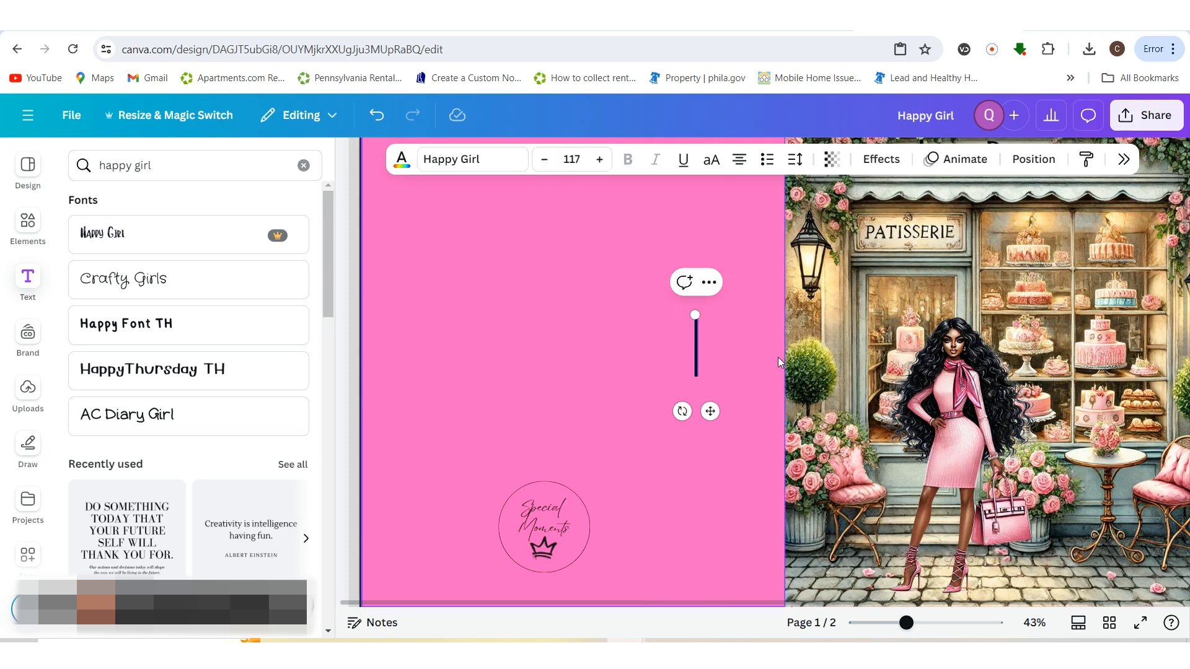
{"action": "type", "text": "www.spe"}
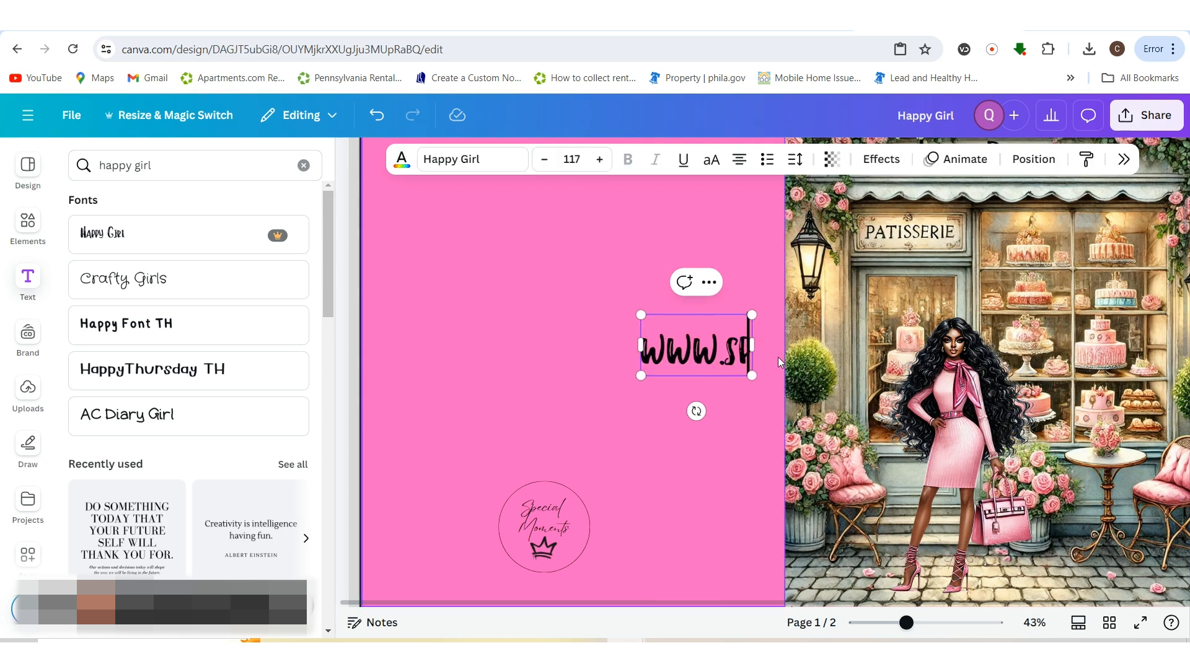
{"action": "type", "text": "ci"}
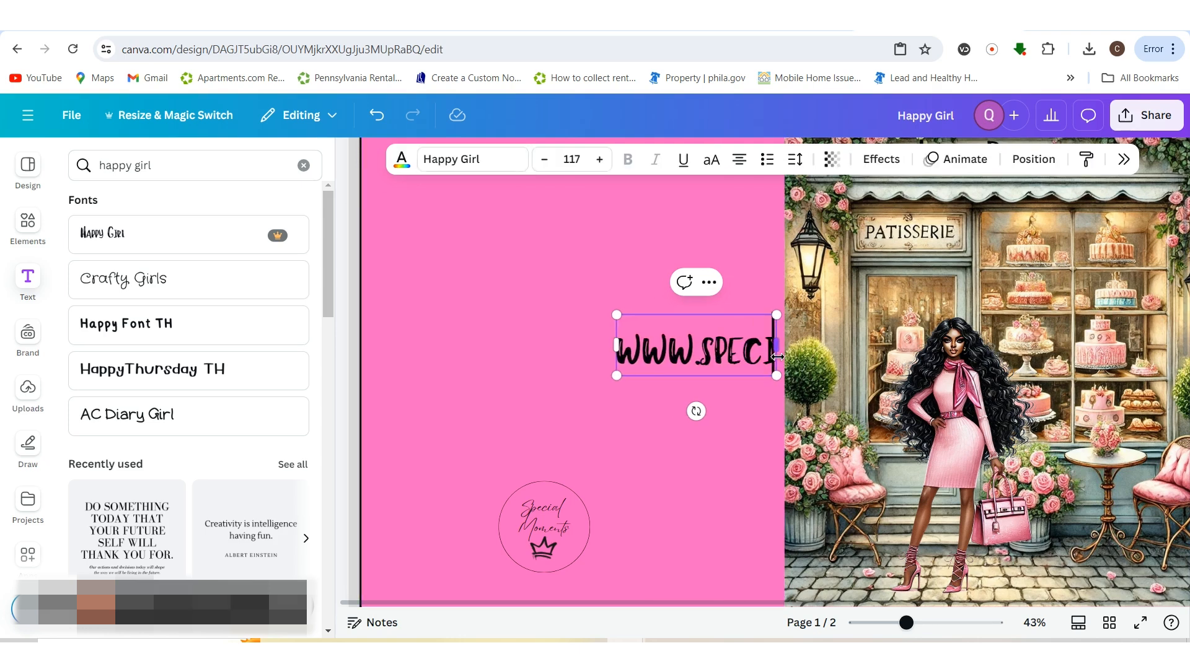
{"action": "type", "text": "almoments."}
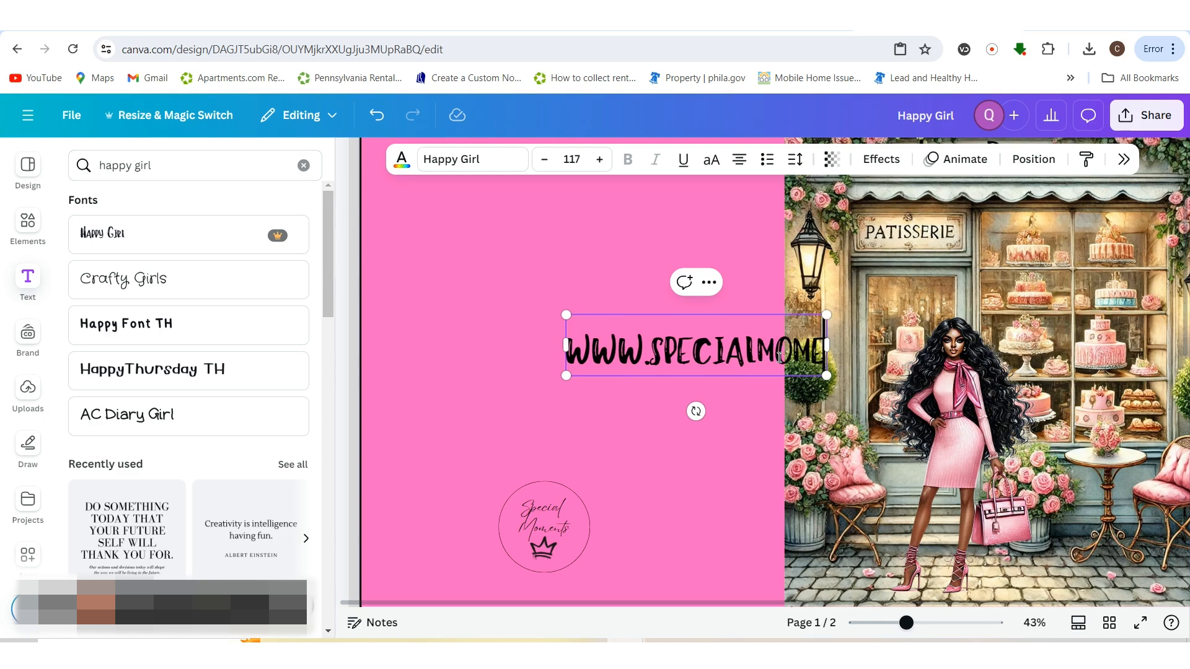
{"action": "type", "text": "com"}
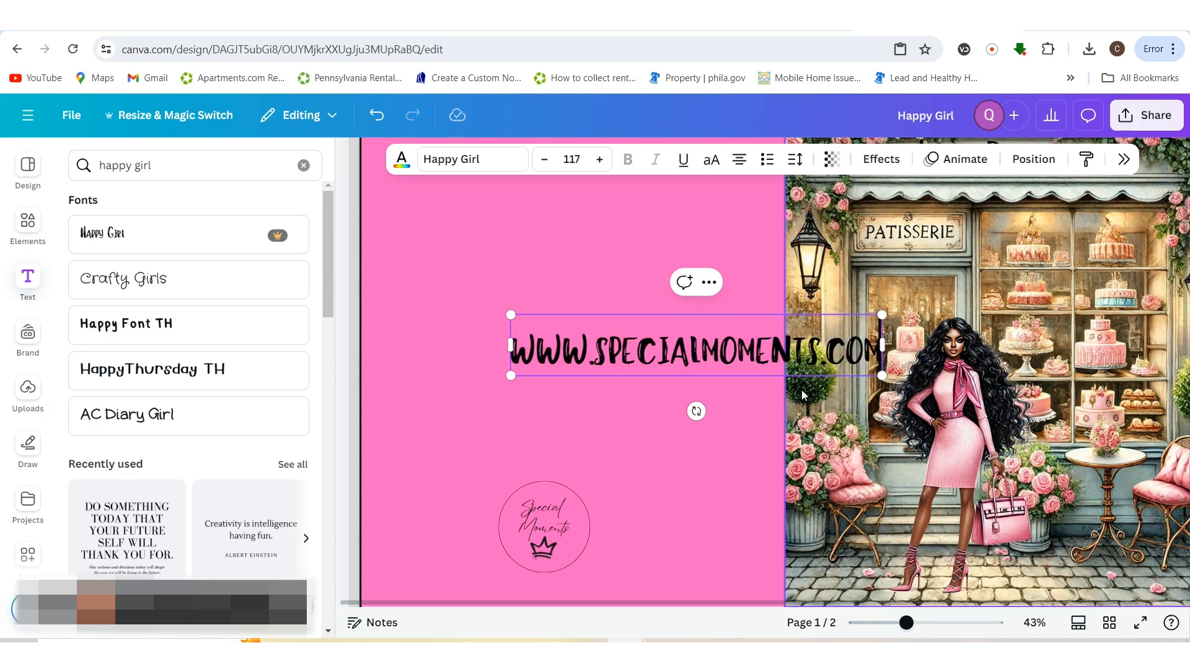
- Shrink the website text to size 32.4 and center it directly beneath the logo circle
{"action": "left_click_drag", "start_coordinate": [866, 371], "coordinate": [600, 276]}
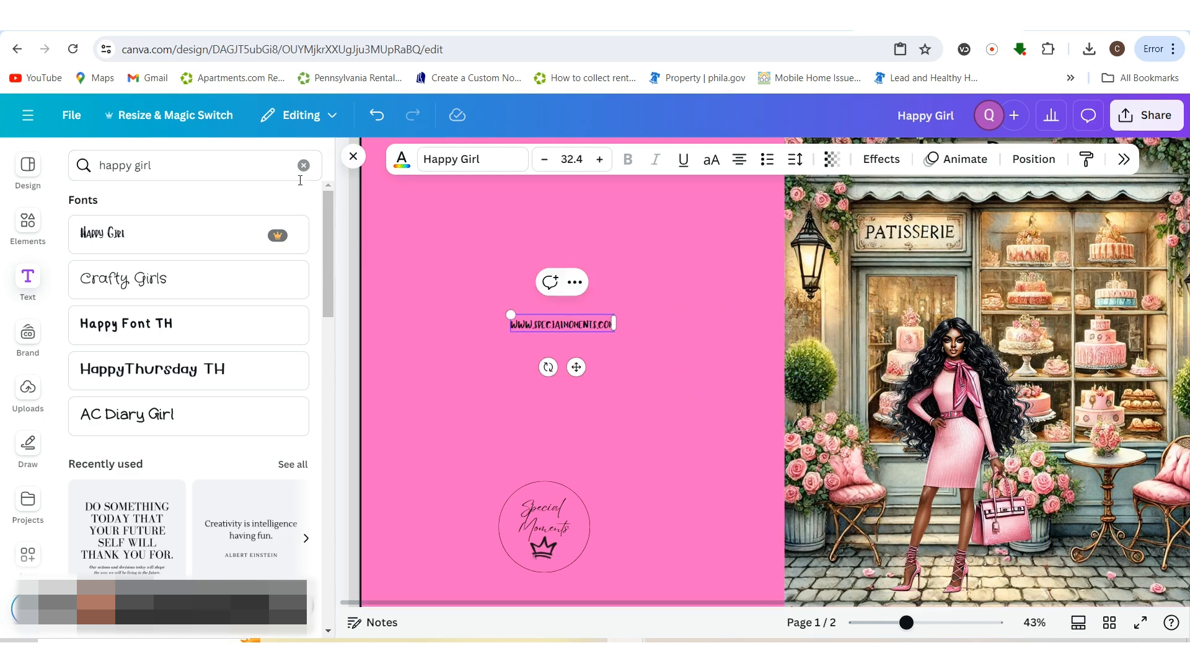
{"action": "left_click", "coordinate": [352, 160]}
{"action": "left_click_drag", "start_coordinate": [415, 366], "coordinate": [405, 630]}
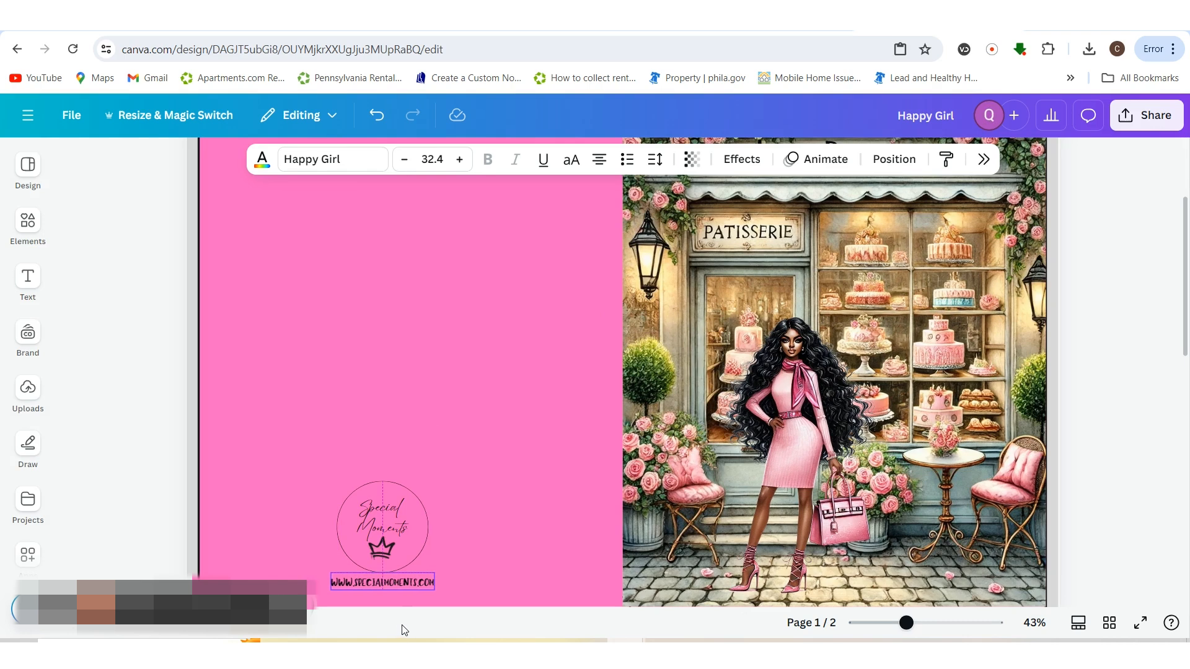
{"action": "left_click", "coordinate": [382, 469]}
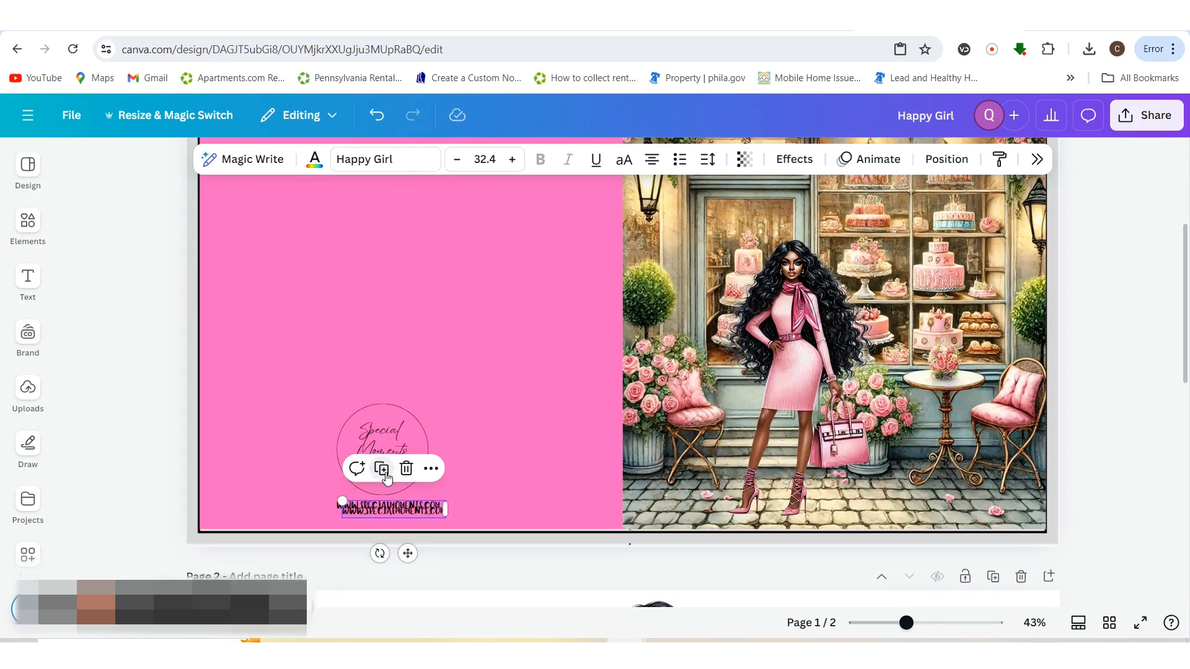
{"action": "left_click_drag", "start_coordinate": [399, 511], "coordinate": [394, 521]}
{"action": "double_click", "coordinate": [403, 521]}
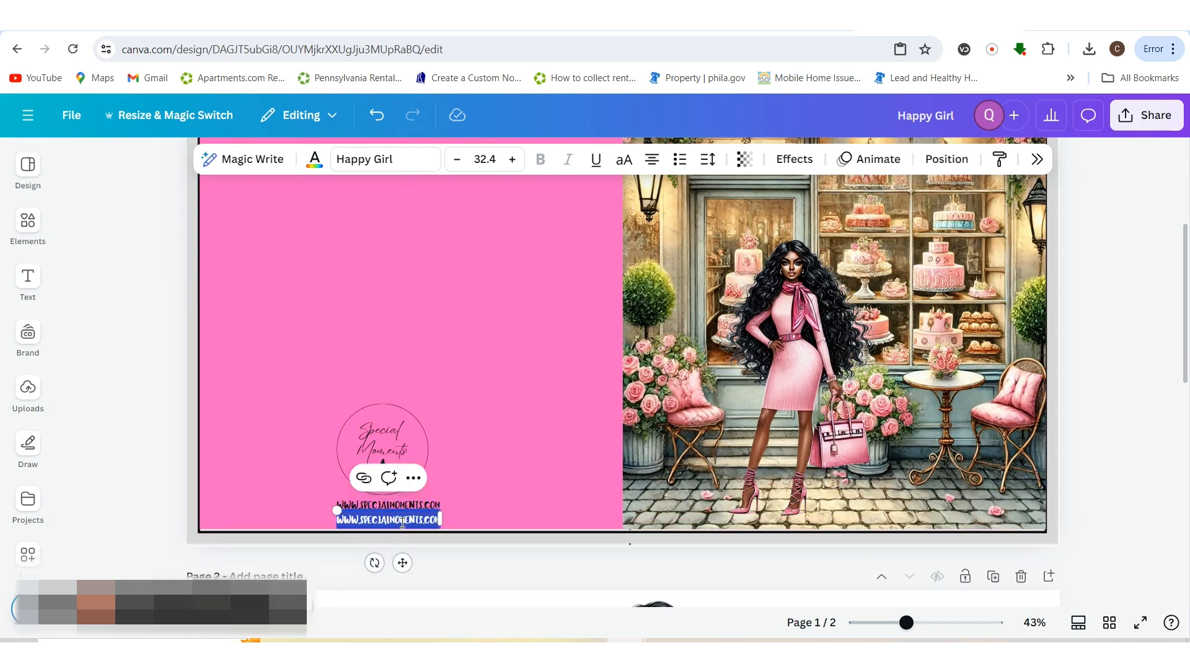
{"action": "key", "text": "BackSpace"}
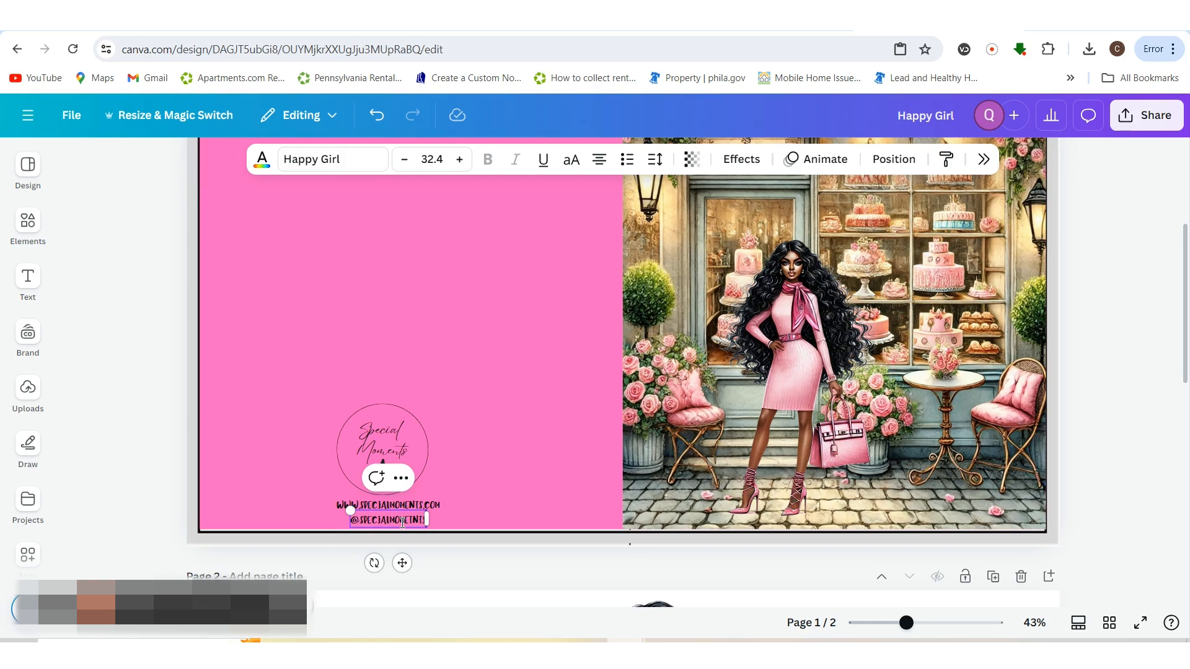
{"action": "left_click", "coordinate": [486, 493]}
{"action": "left_click", "coordinate": [447, 447]}
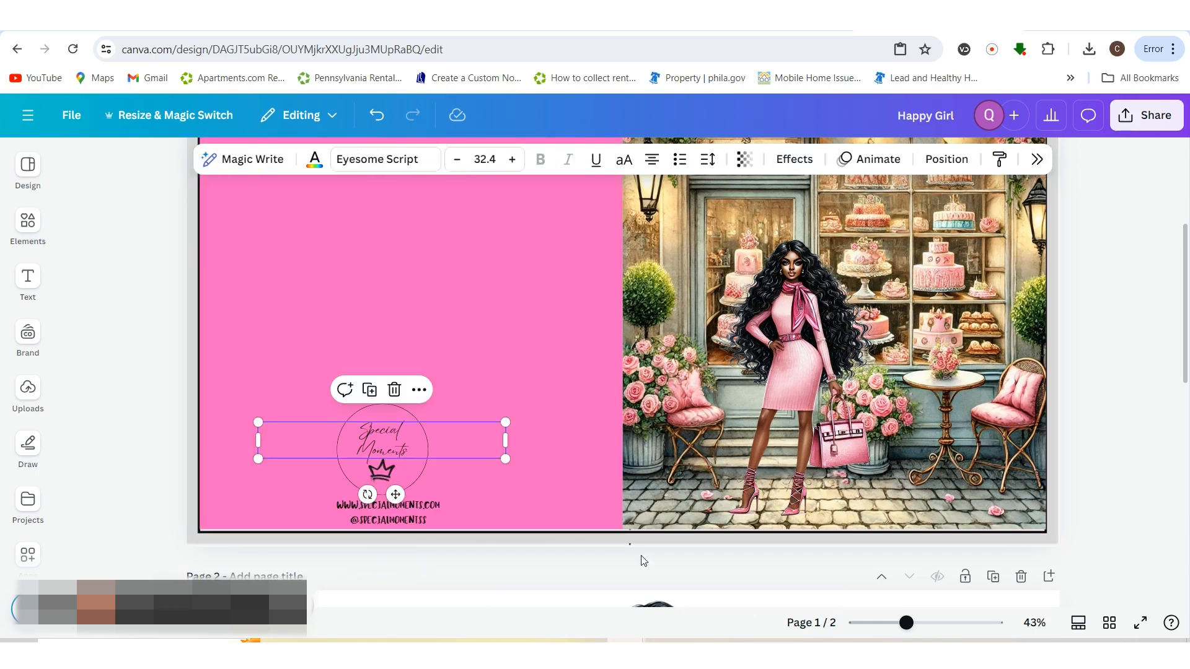
{"action": "left_click", "coordinate": [400, 517]}
{"action": "left_click", "coordinate": [425, 519]}
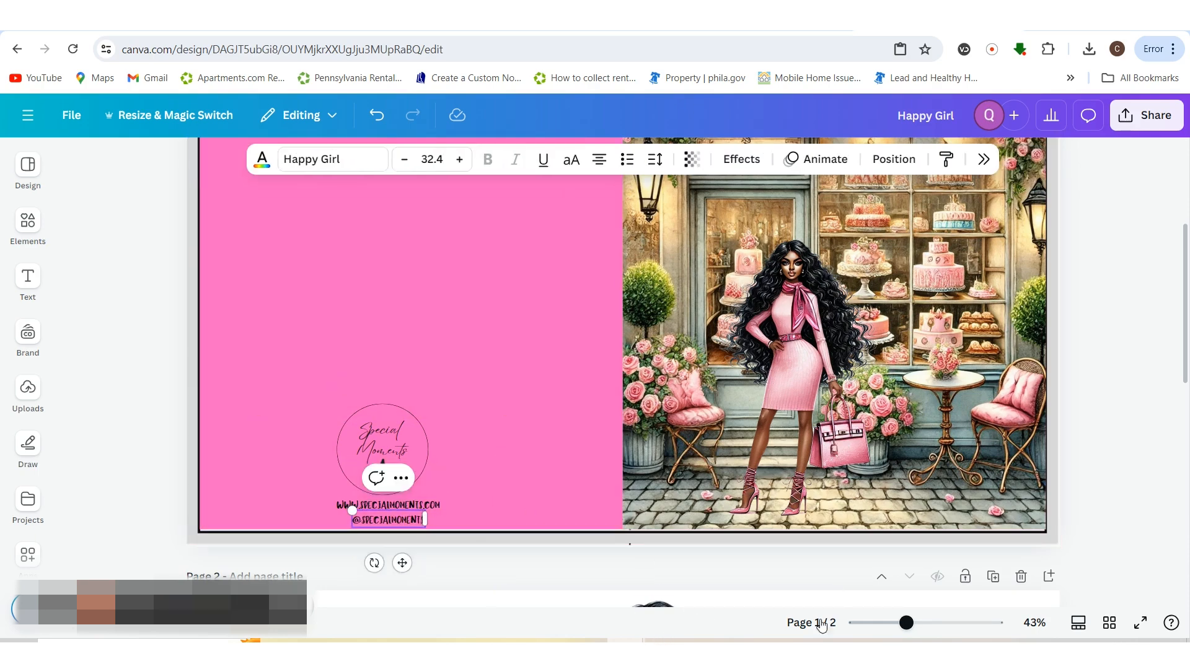
{"action": "left_click_drag", "start_coordinate": [898, 628], "coordinate": [912, 628]}
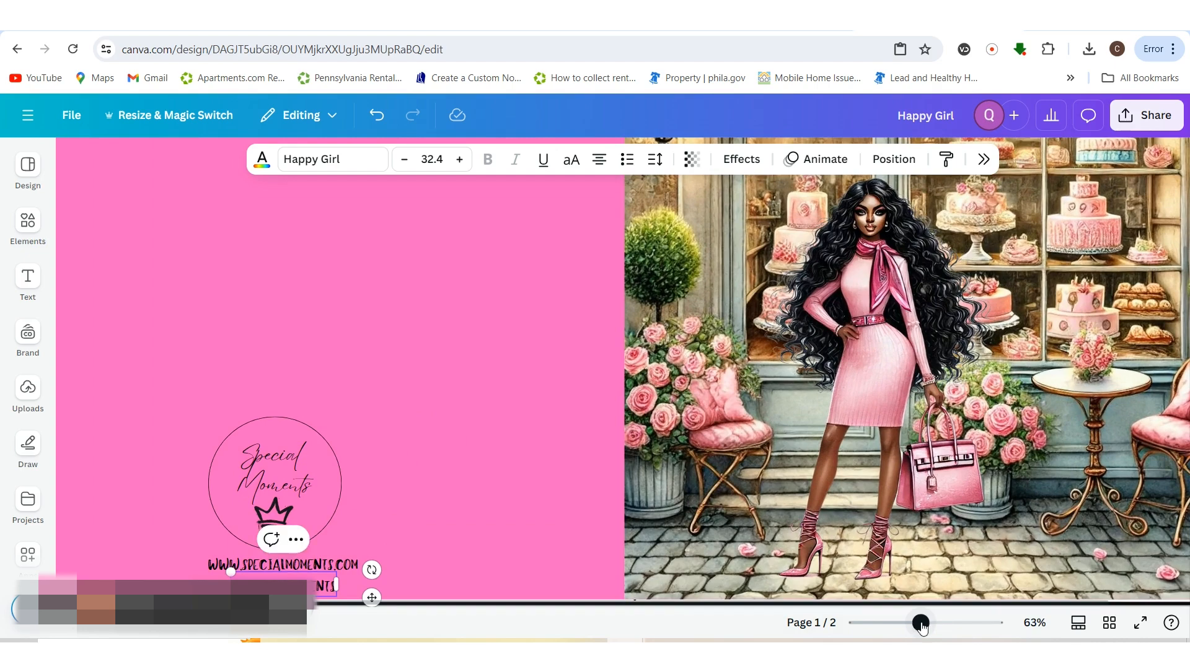
{"action": "scroll", "coordinate": [408, 456], "scroll_direction": "down", "scroll_amount": 2}
{"action": "scroll", "coordinate": [405, 459], "scroll_direction": "down", "scroll_amount": 2}
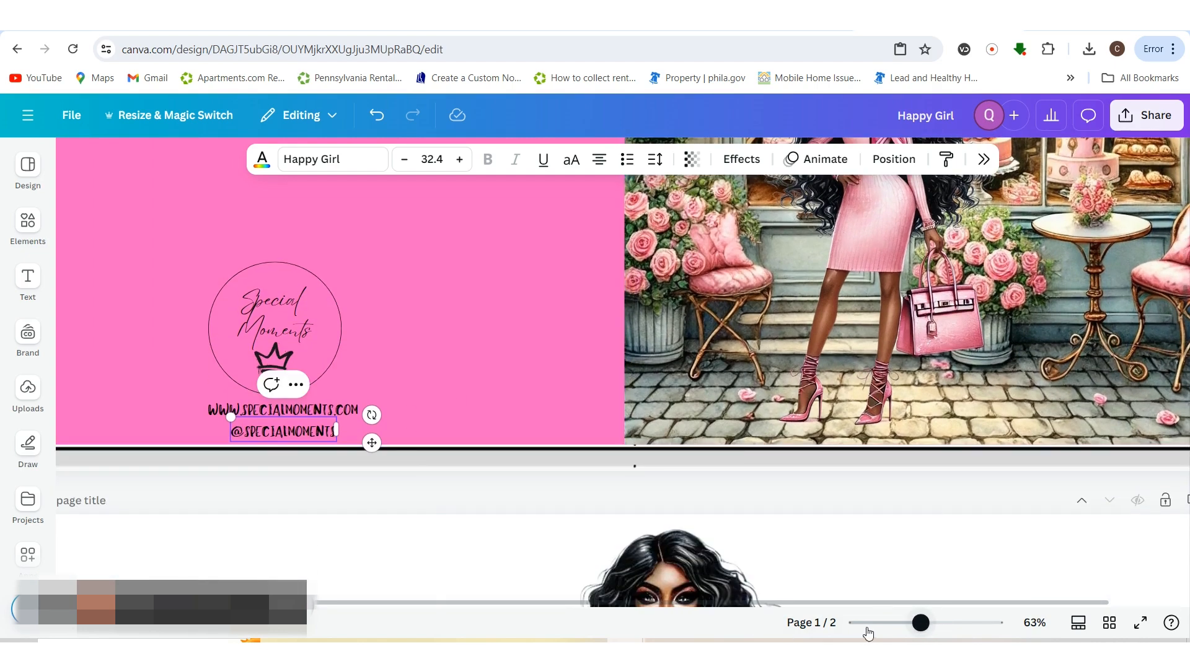
{"action": "left_click_drag", "start_coordinate": [934, 628], "coordinate": [938, 626]}
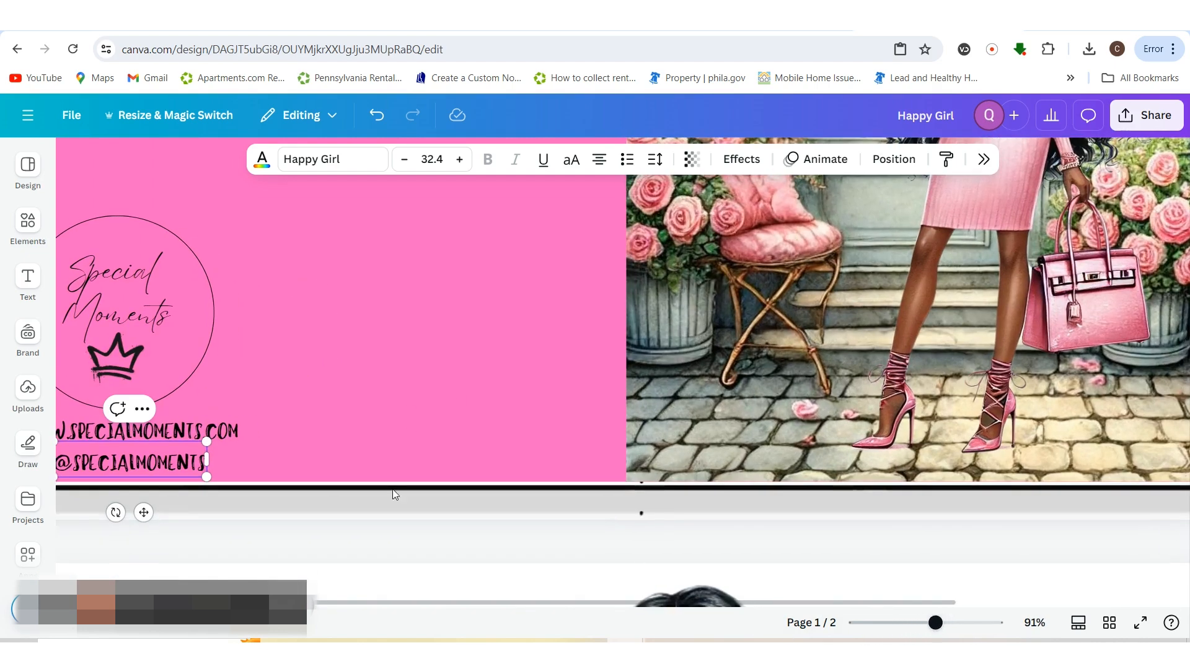
{"action": "left_click", "coordinate": [27, 280]}
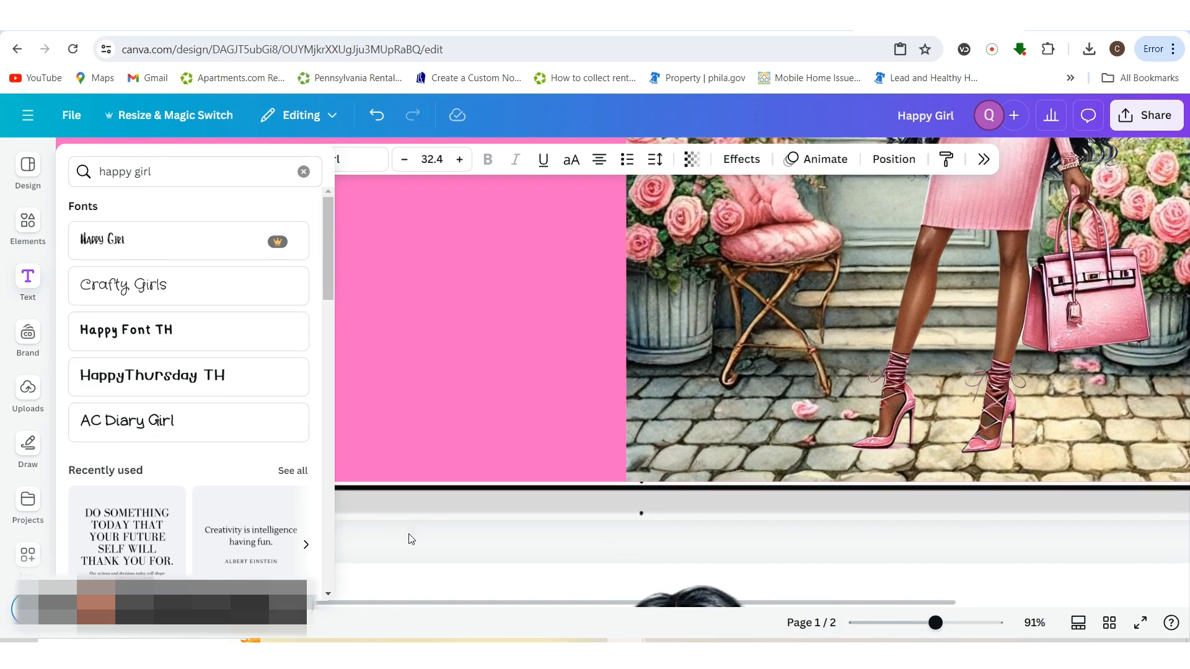
{"action": "left_click_drag", "start_coordinate": [893, 603], "coordinate": [685, 608]}
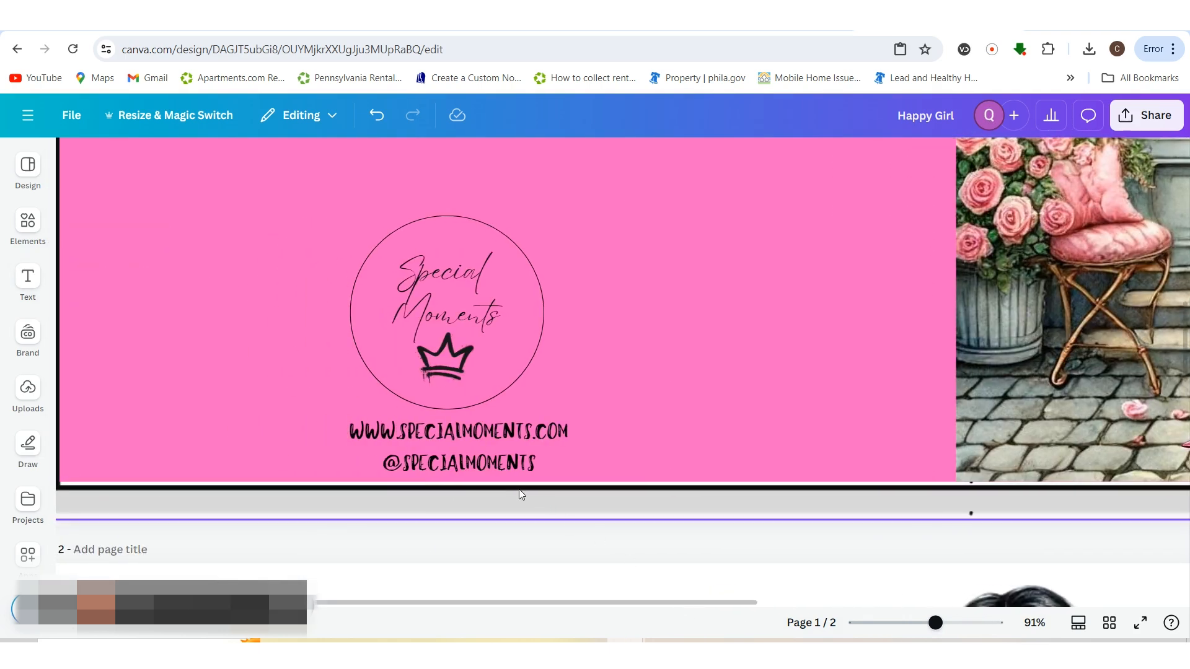
{"action": "left_click", "coordinate": [463, 467]}
{"action": "left_click_drag", "start_coordinate": [463, 467], "coordinate": [463, 460]}
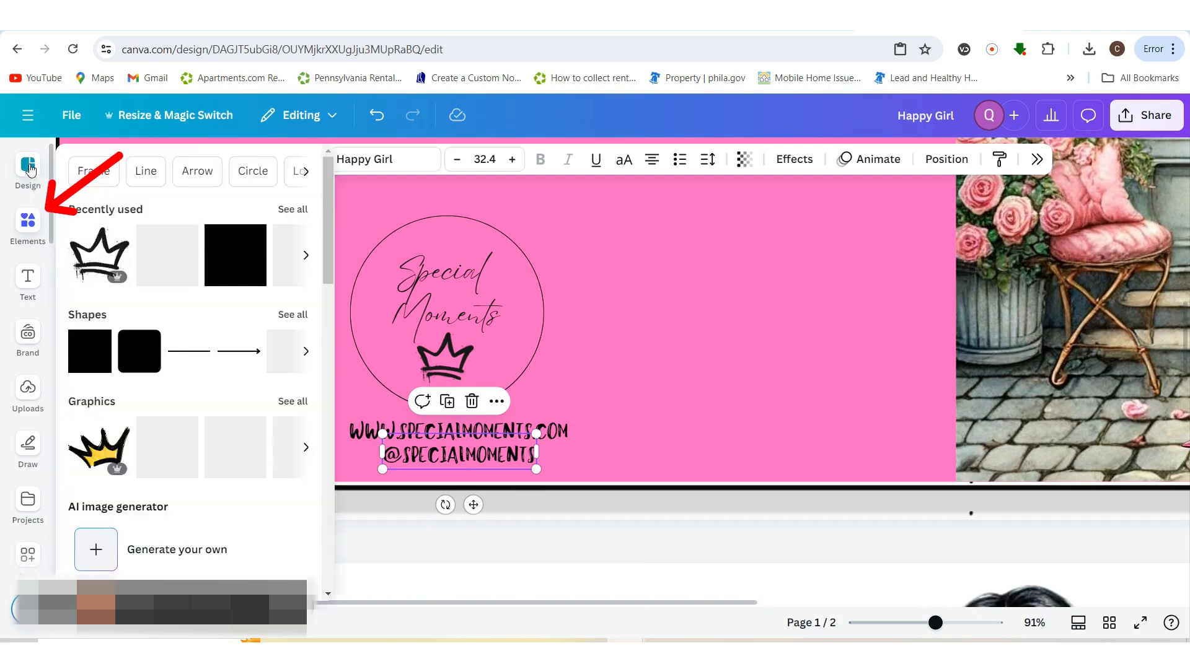
- Search the elements for "ig" and add the gradient Instagram camera graphic to the card
{"action": "left_click", "coordinate": [34, 222]}
{"action": "left_click", "coordinate": [154, 162]}
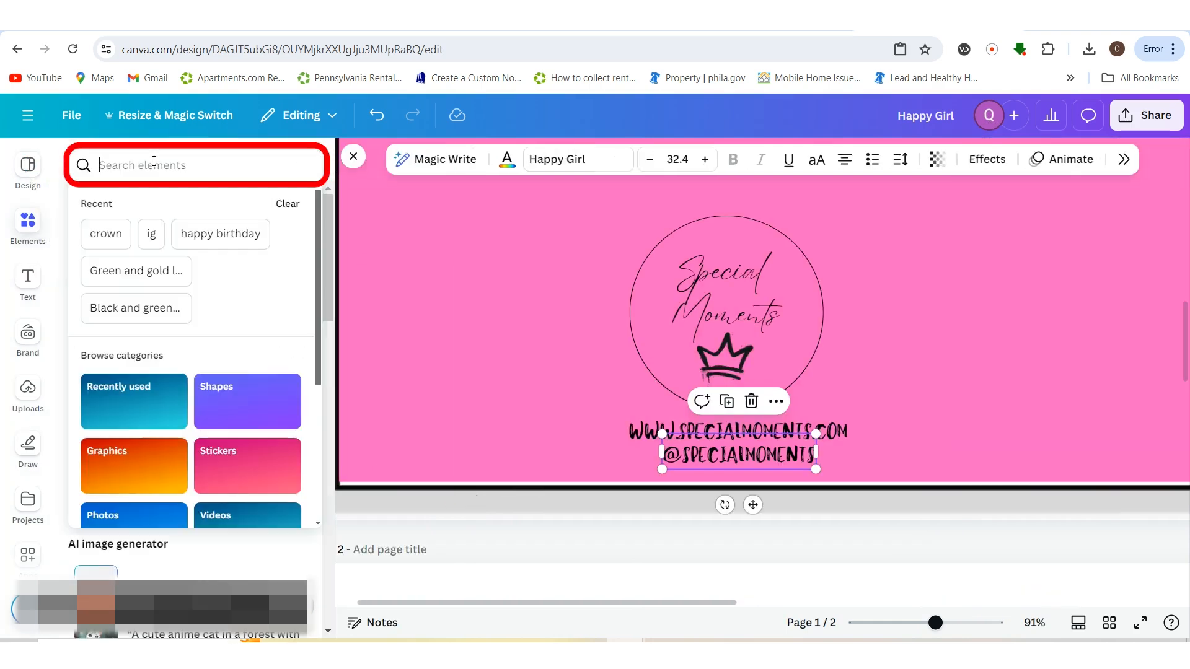
{"action": "type", "text": "ig"}
{"action": "key", "text": "Return"}
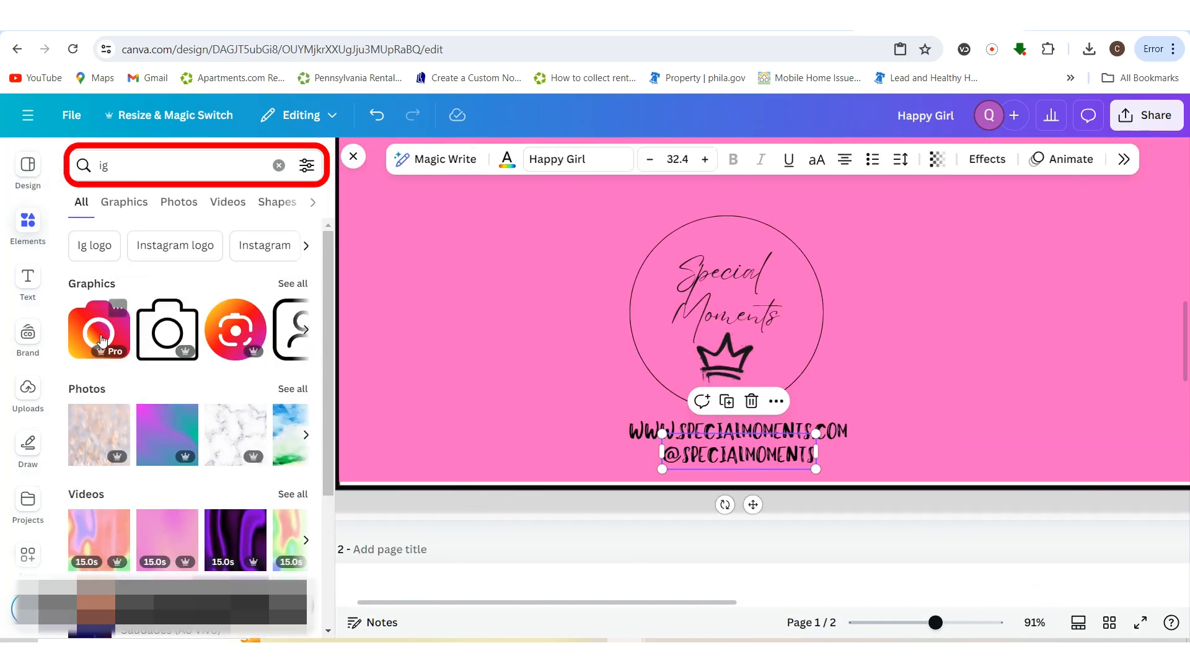
{"action": "left_click", "coordinate": [693, 397]}
{"action": "scroll", "coordinate": [903, 370], "scroll_direction": "up", "scroll_amount": 2}
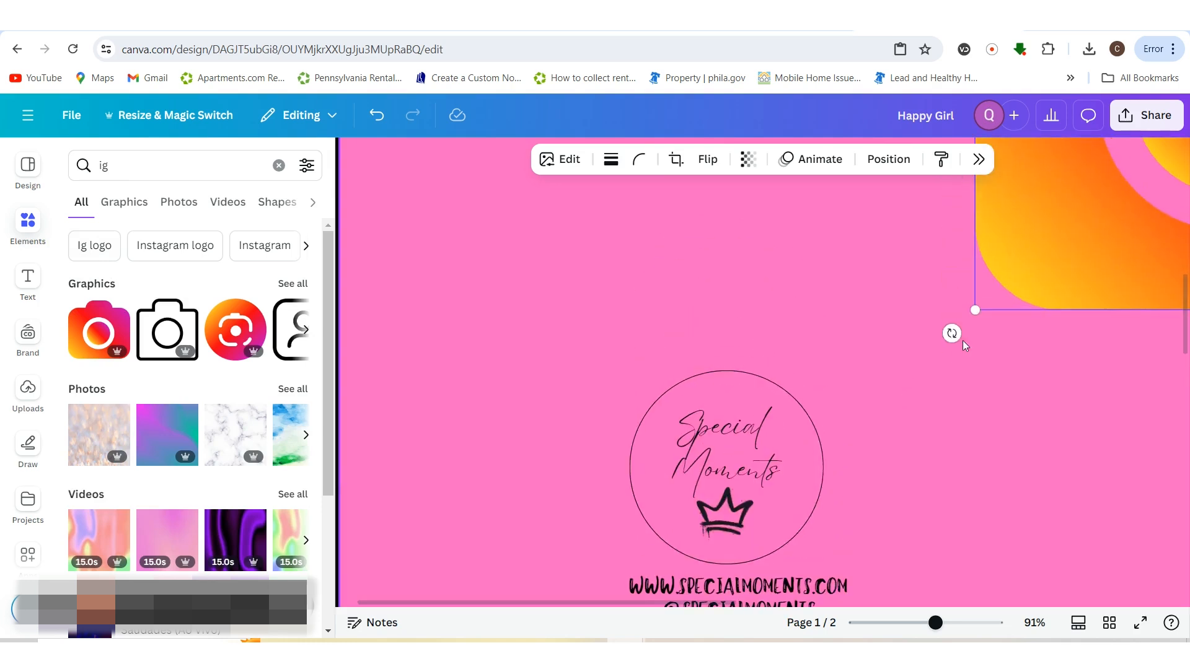
{"action": "left_click_drag", "start_coordinate": [1045, 290], "coordinate": [424, 578]}
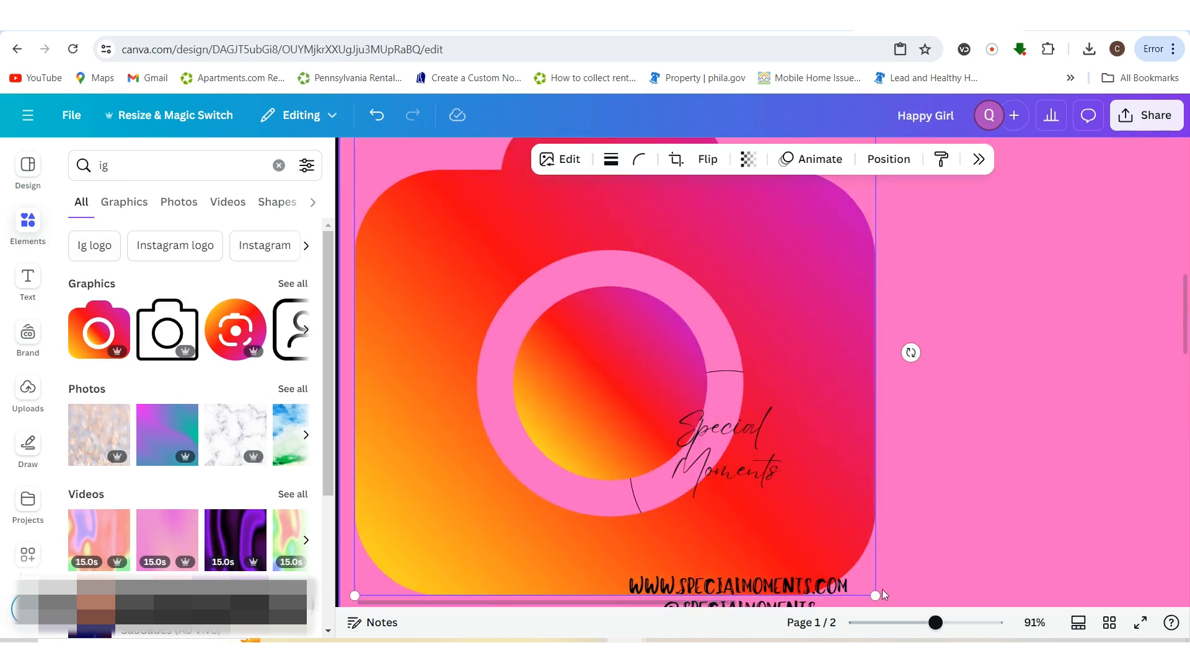
{"action": "left_click_drag", "start_coordinate": [858, 583], "coordinate": [412, 188]}
{"action": "left_click_drag", "start_coordinate": [383, 150], "coordinate": [610, 539]}
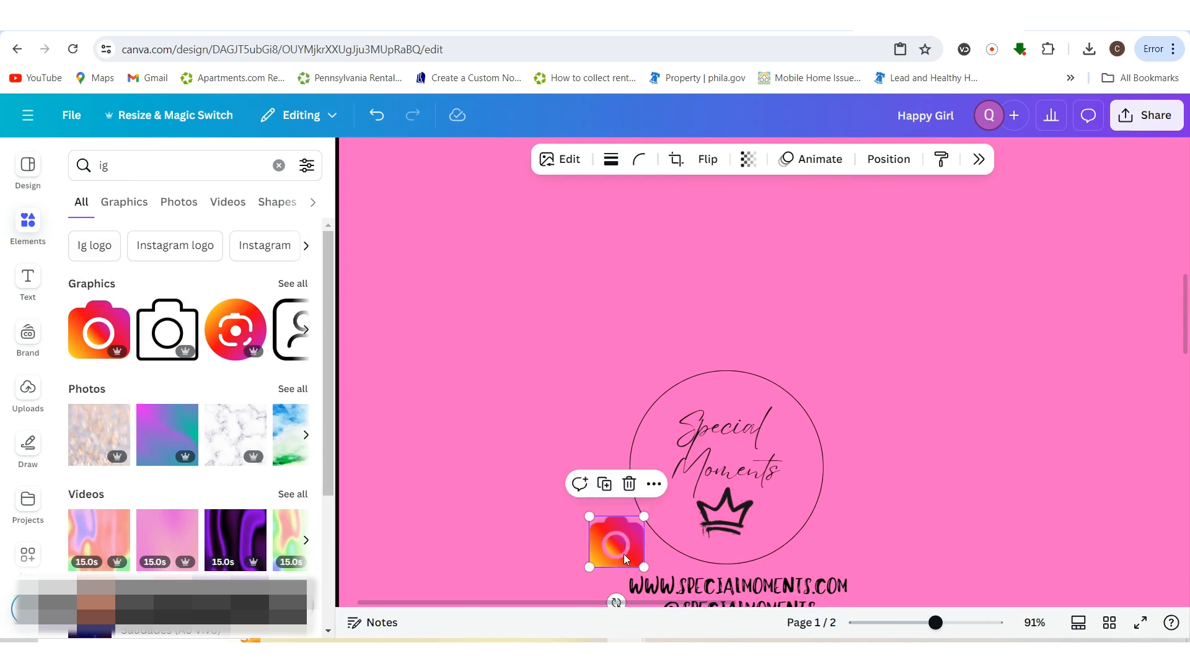
{"action": "scroll", "coordinate": [626, 560], "scroll_direction": "down", "scroll_amount": 2}
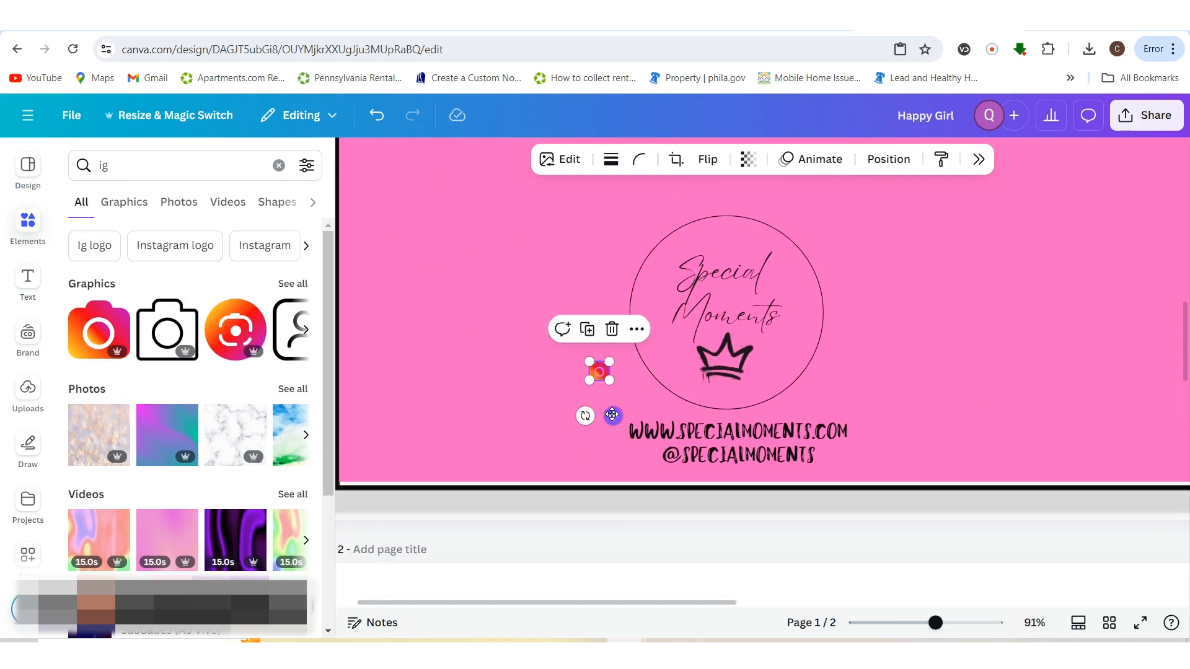
{"action": "left_click_drag", "start_coordinate": [610, 415], "coordinate": [650, 492]}
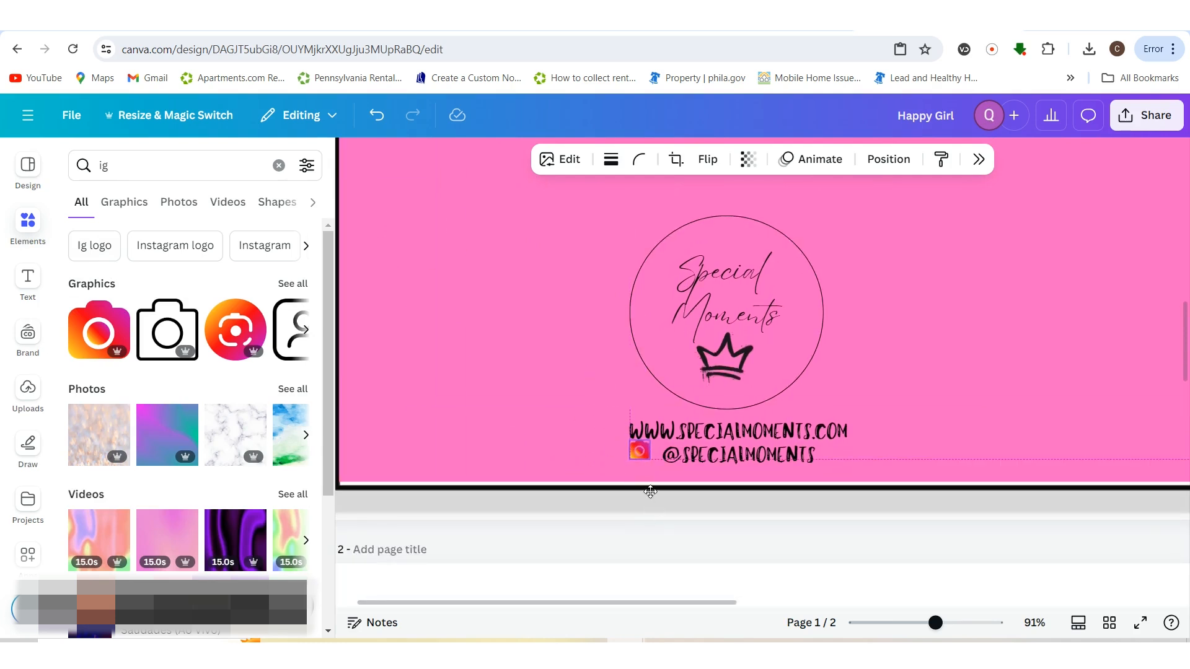
{"action": "left_click", "coordinate": [704, 455]}
{"action": "left_click_drag", "start_coordinate": [704, 455], "coordinate": [695, 460]}
{"action": "left_click", "coordinate": [460, 242]}
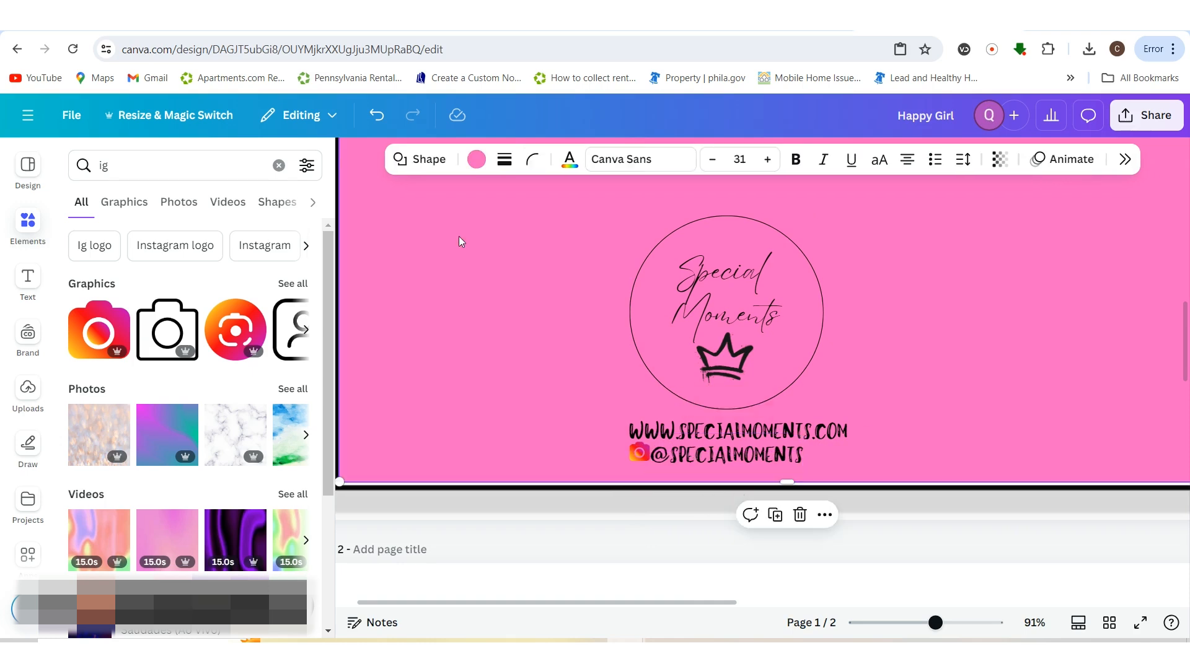
{"action": "left_click", "coordinate": [353, 159]}
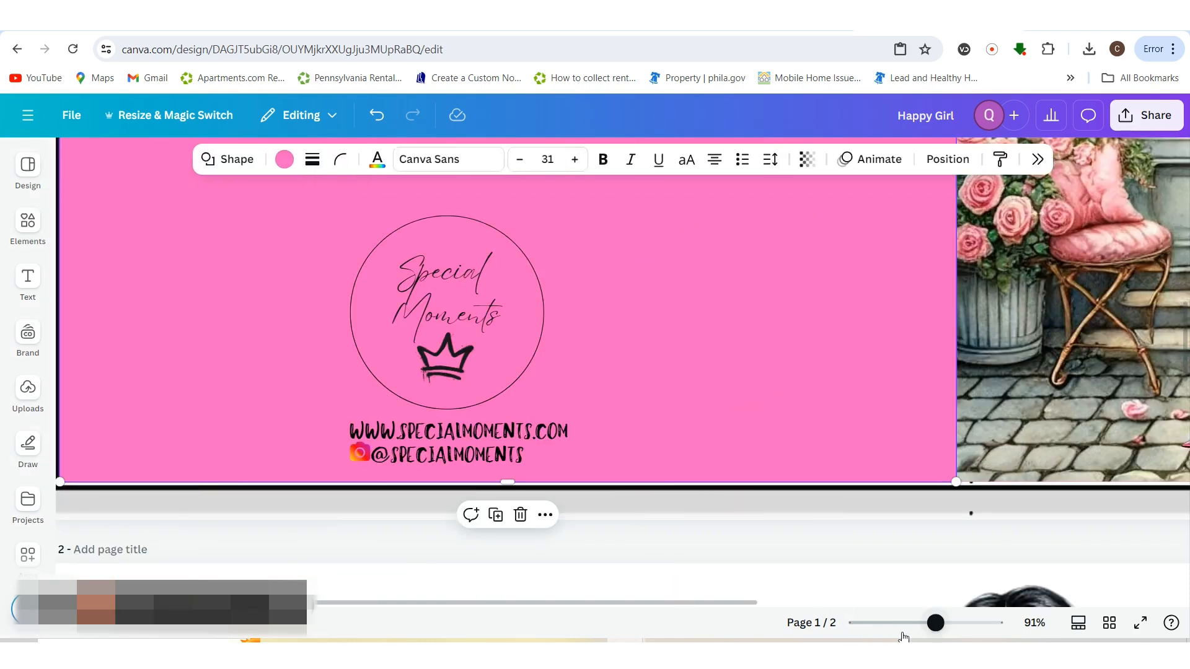
{"action": "left_click_drag", "start_coordinate": [933, 632], "coordinate": [907, 630]}
{"action": "left_click", "coordinate": [1084, 431]}
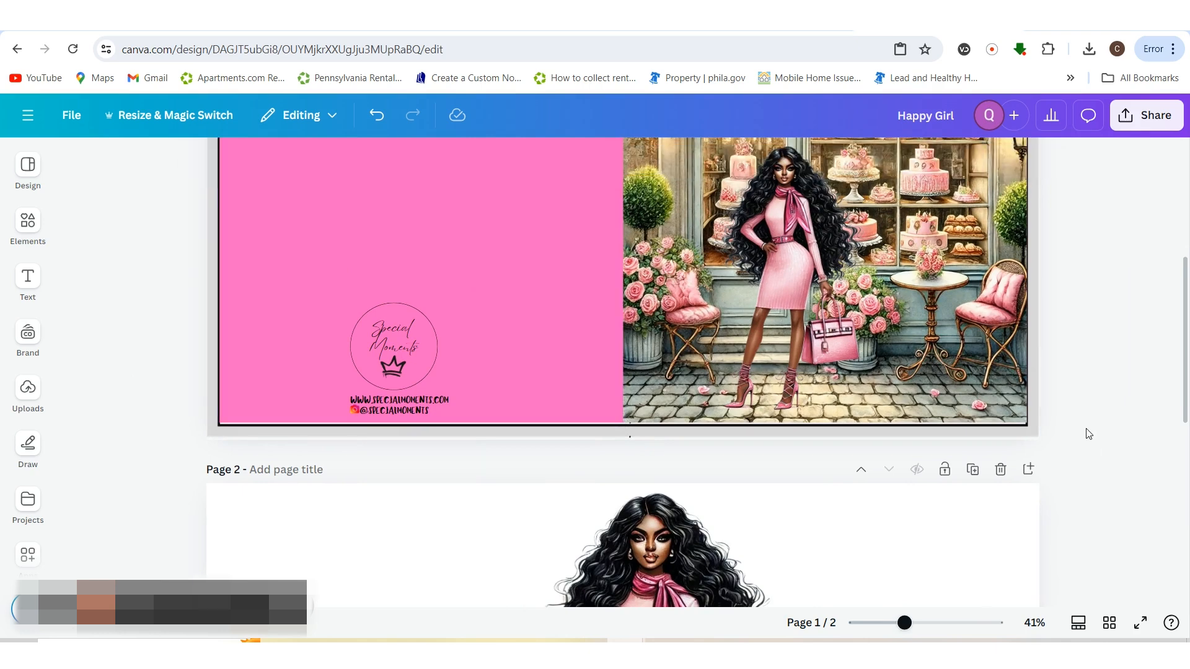
{"action": "scroll", "coordinate": [1084, 433], "scroll_direction": "up", "scroll_amount": 2}
{"action": "left_click_drag", "start_coordinate": [322, 368], "coordinate": [338, 393]}
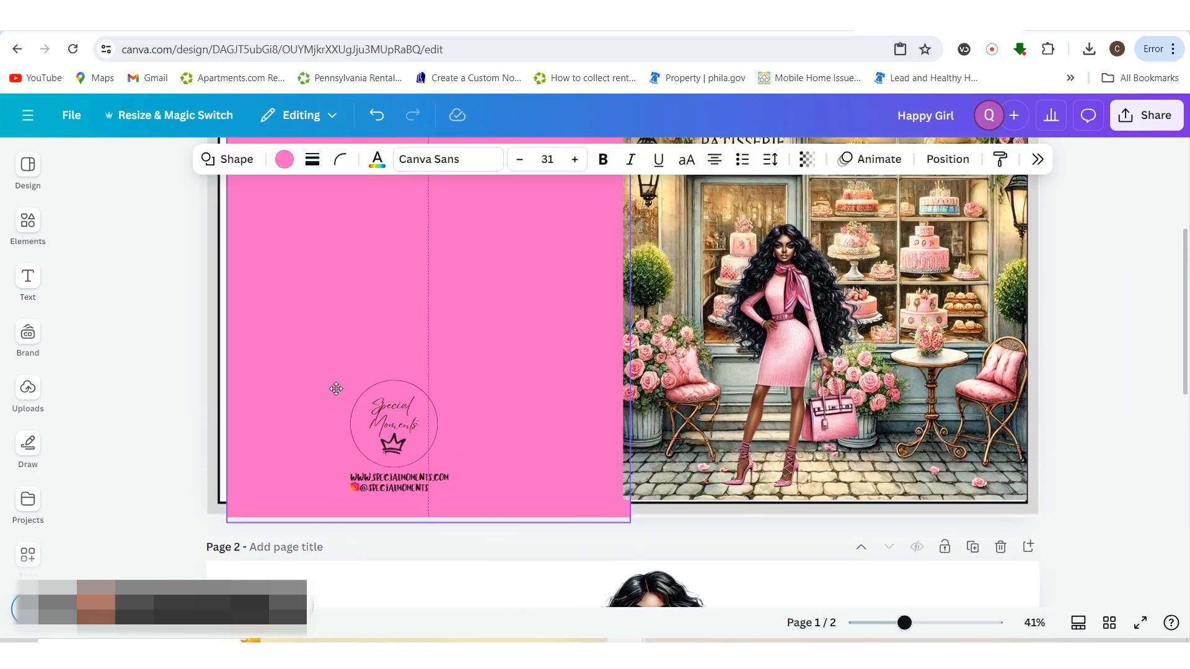
{"action": "left_click", "coordinate": [379, 127]}
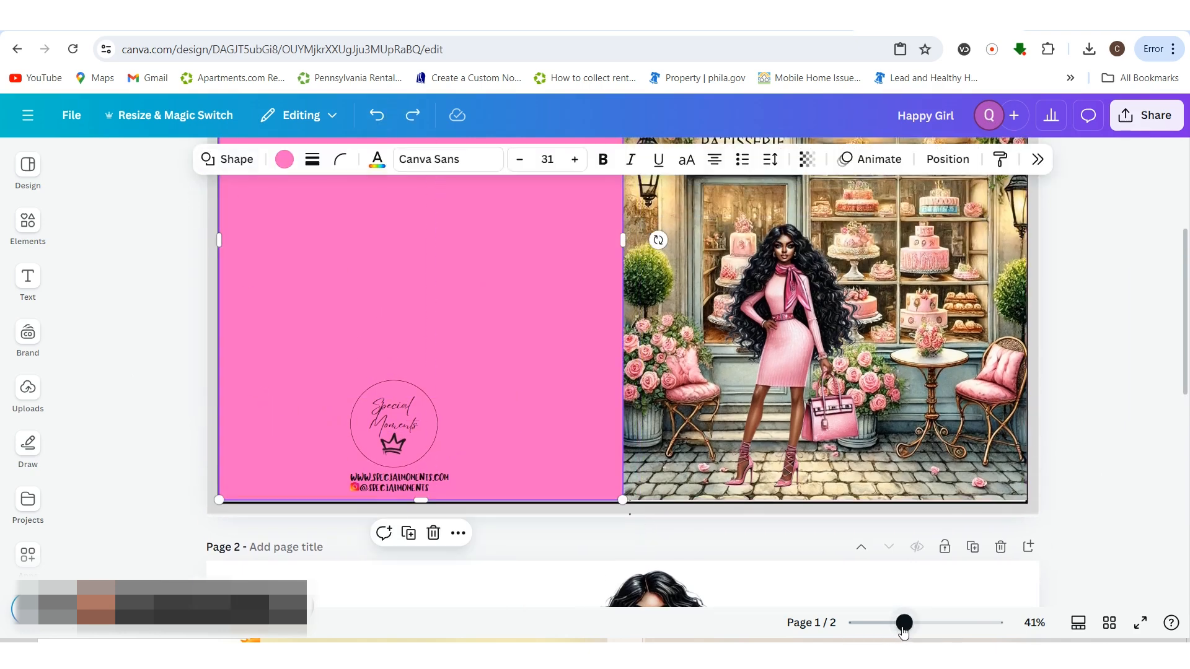
- Group the website text, Instagram icon, handle, "Special Moments" text, circle and crown into one object
{"action": "left_click_drag", "start_coordinate": [905, 623], "coordinate": [930, 626]}
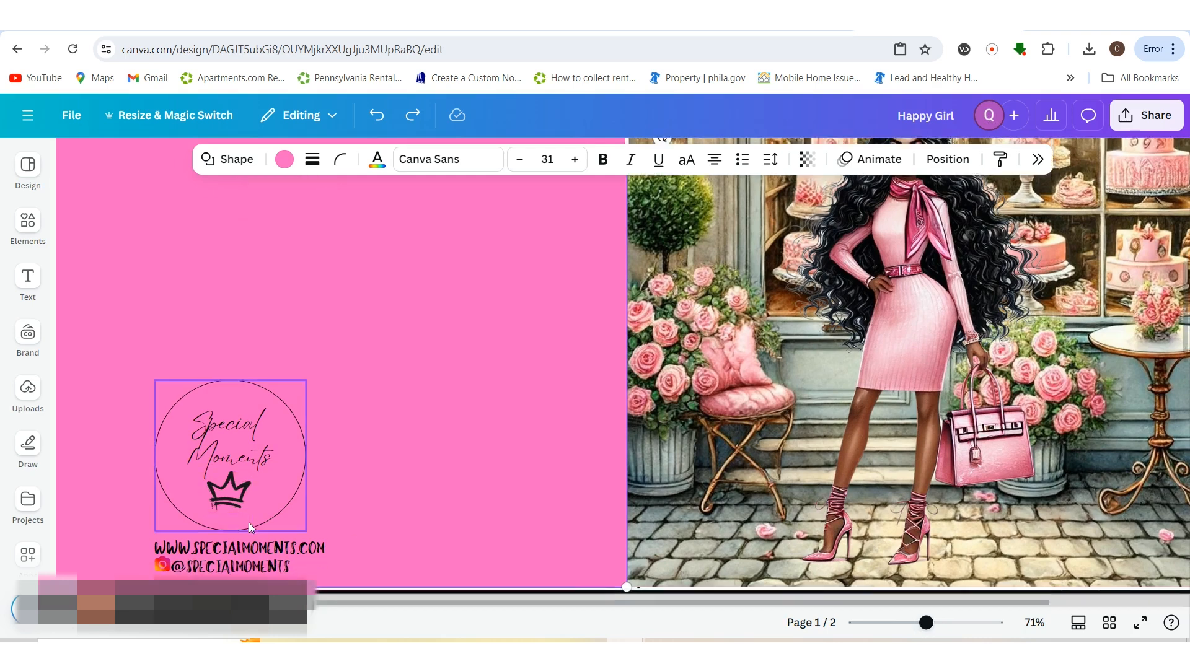
{"action": "scroll", "coordinate": [164, 489], "scroll_direction": "down", "scroll_amount": 2}
{"action": "left_click", "coordinate": [162, 482]}
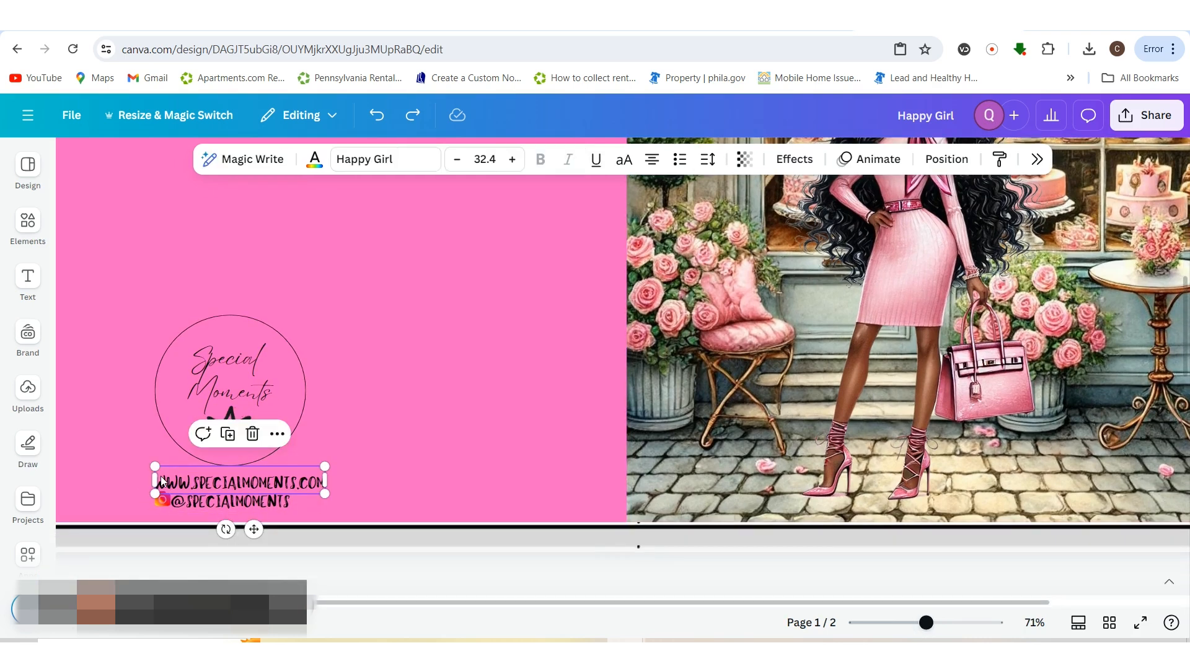
{"action": "left_click", "coordinate": [163, 492]}
{"action": "left_click", "coordinate": [158, 503], "text": "shift"}
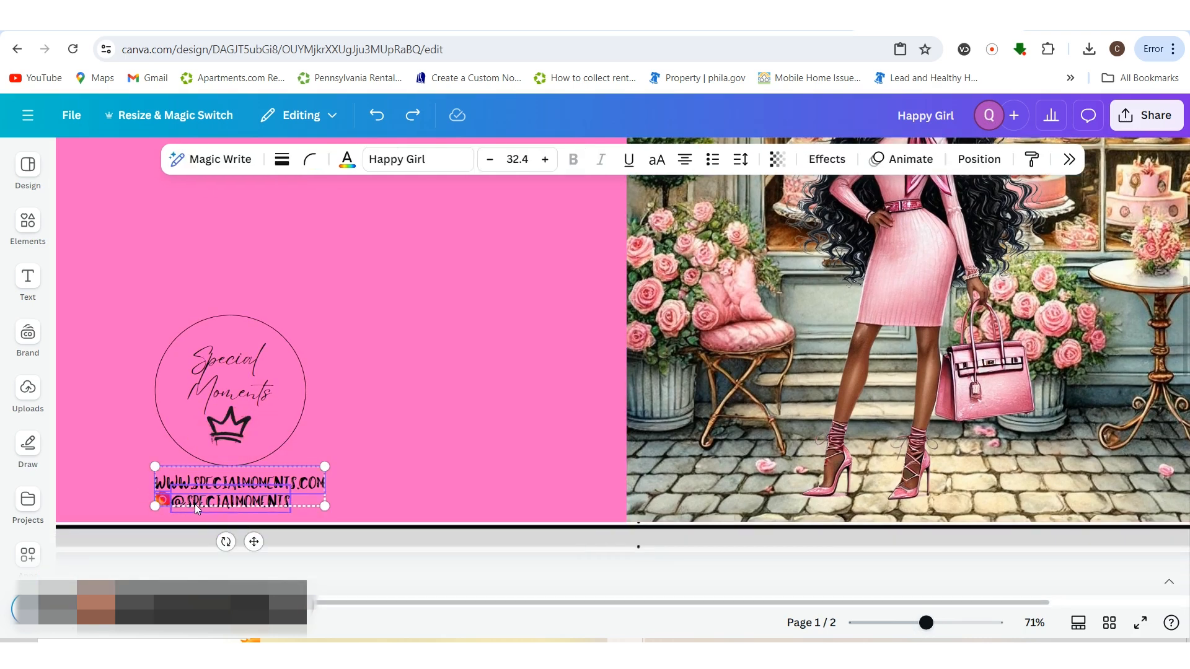
{"action": "left_click", "coordinate": [195, 372], "text": "shift"}
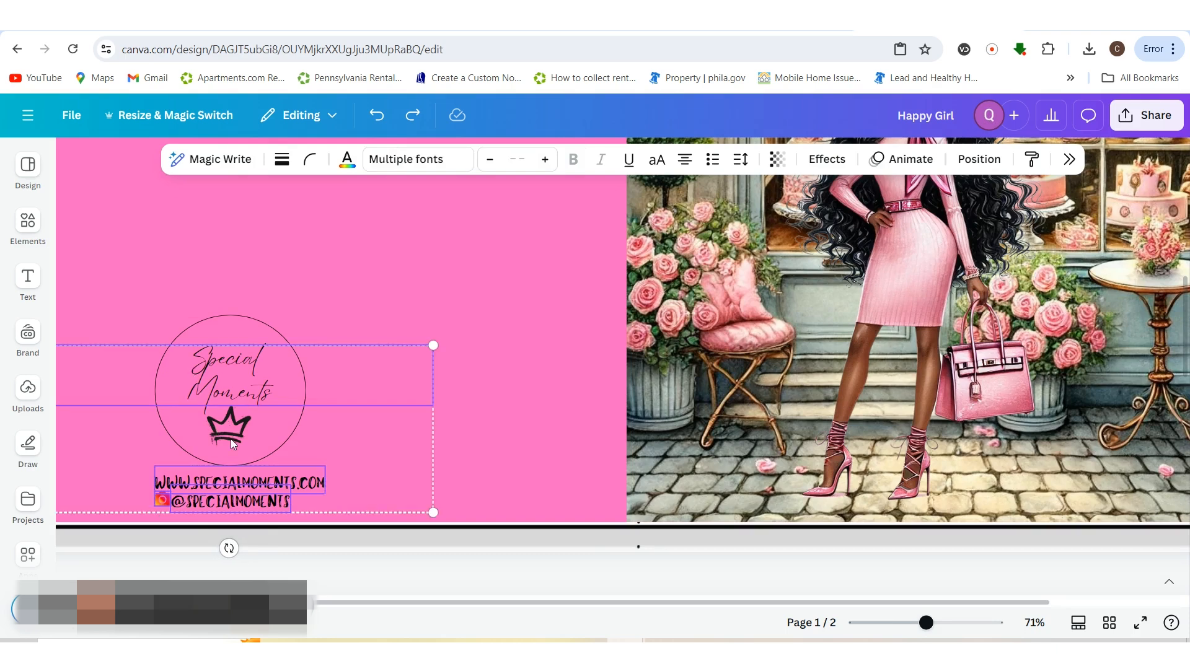
{"action": "left_click", "coordinate": [223, 321], "text": "shift"}
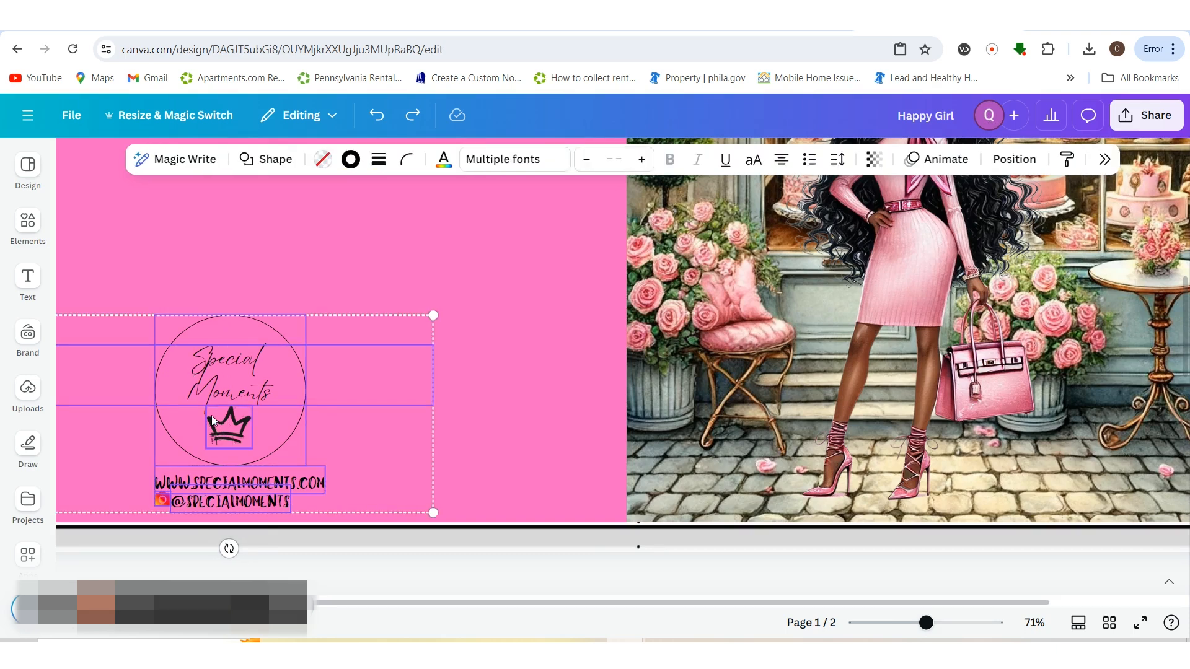
{"action": "left_click", "coordinate": [179, 283]}
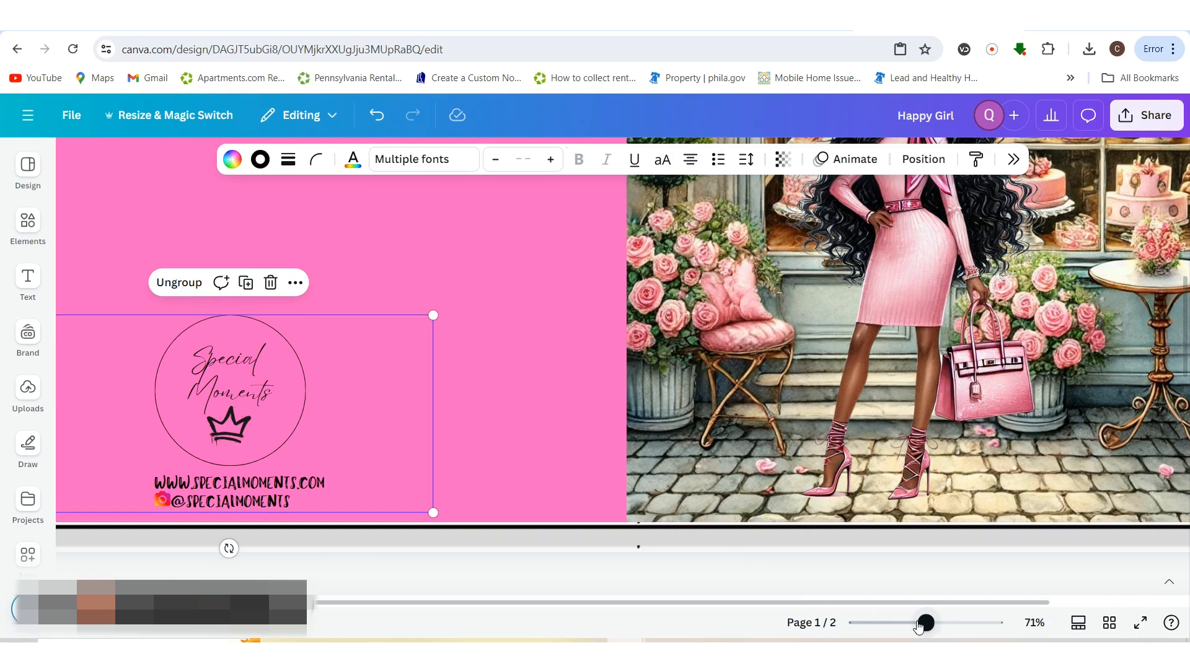
- Try moving the grouped logo block slightly toward the outer edge of the pink back, and undo the change
{"action": "left_click_drag", "start_coordinate": [919, 627], "coordinate": [903, 625]}
{"action": "left_click", "coordinate": [1099, 467]}
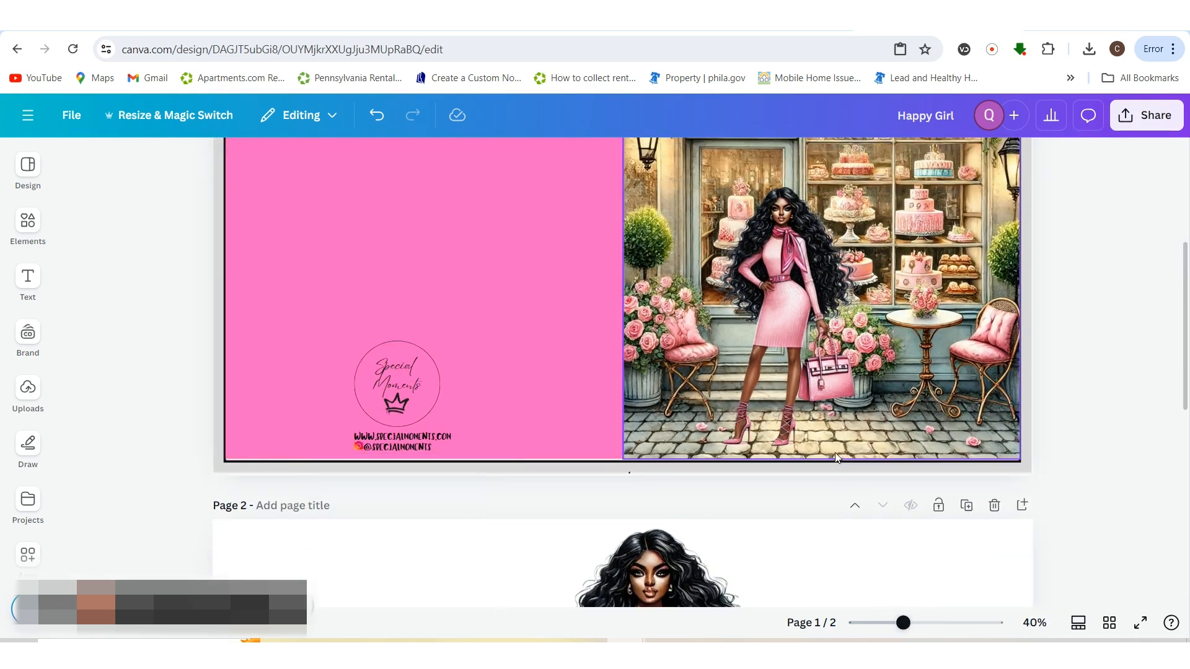
{"action": "left_click_drag", "start_coordinate": [452, 425], "coordinate": [437, 422]}
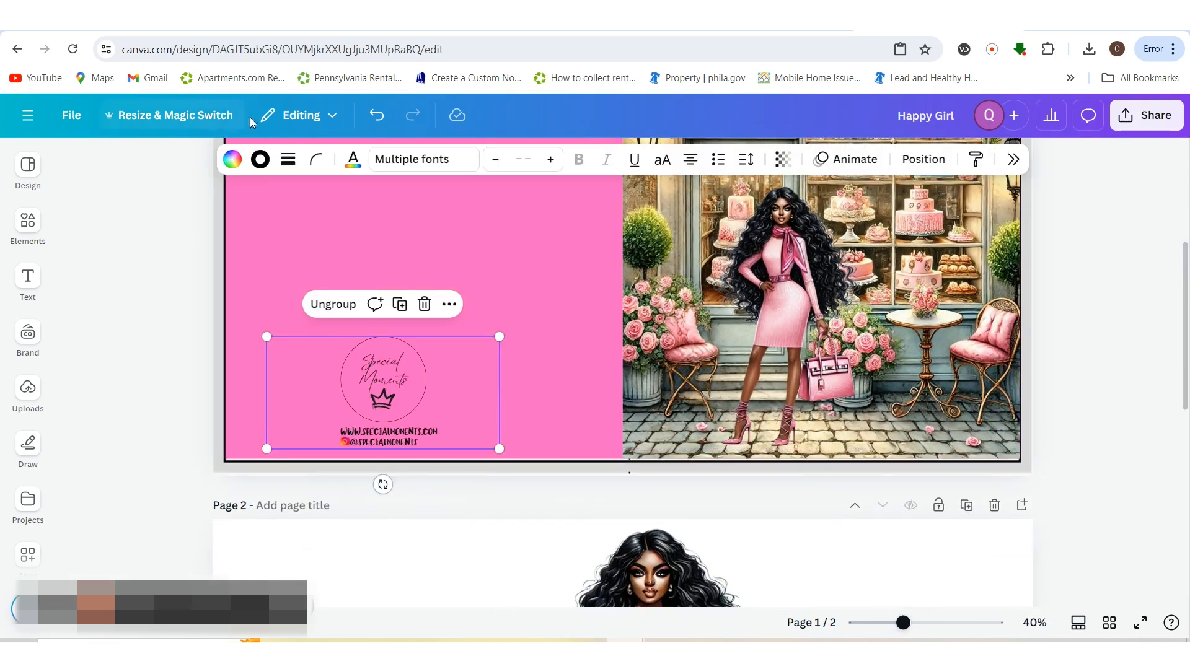
{"action": "left_click", "coordinate": [376, 117]}
{"action": "left_click", "coordinate": [375, 118]}
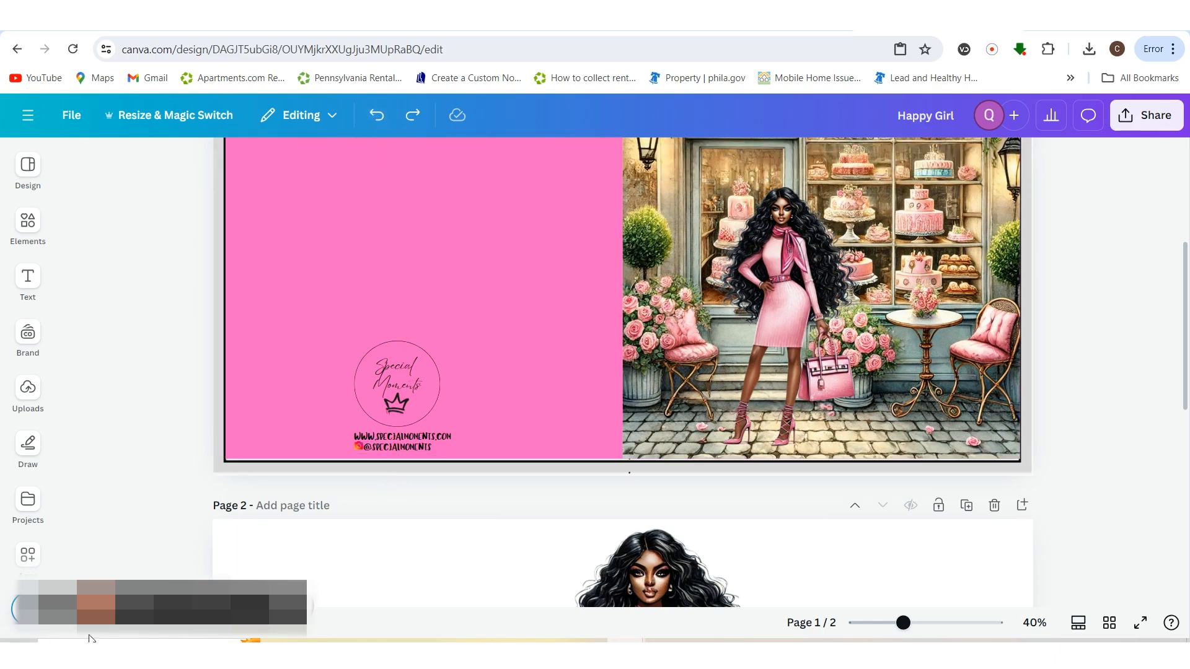
- Delete the full-page template guide image behind the card artwork on page 1
{"action": "mouse_move", "coordinate": [900, 620]}
{"action": "left_mouse_down"}
{"action": "mouse_move", "coordinate": [918, 623]}
{"action": "mouse_move", "coordinate": [901, 623]}
{"action": "left_mouse_up"}
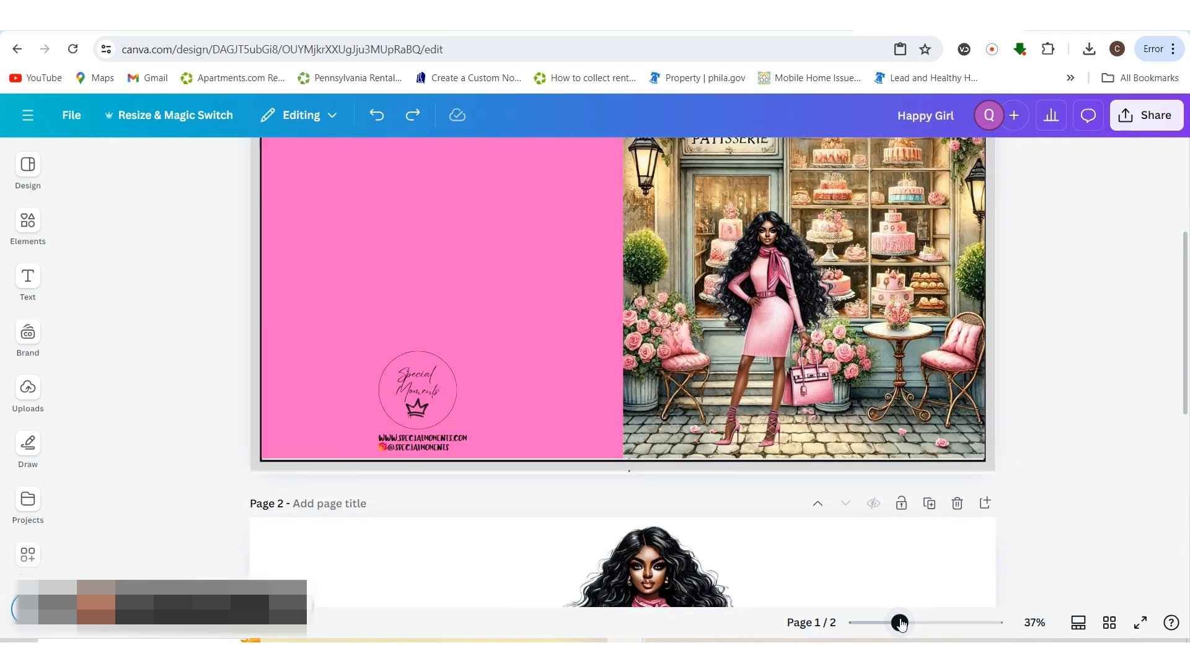
{"action": "scroll", "coordinate": [1125, 538], "scroll_direction": "up", "scroll_amount": 4}
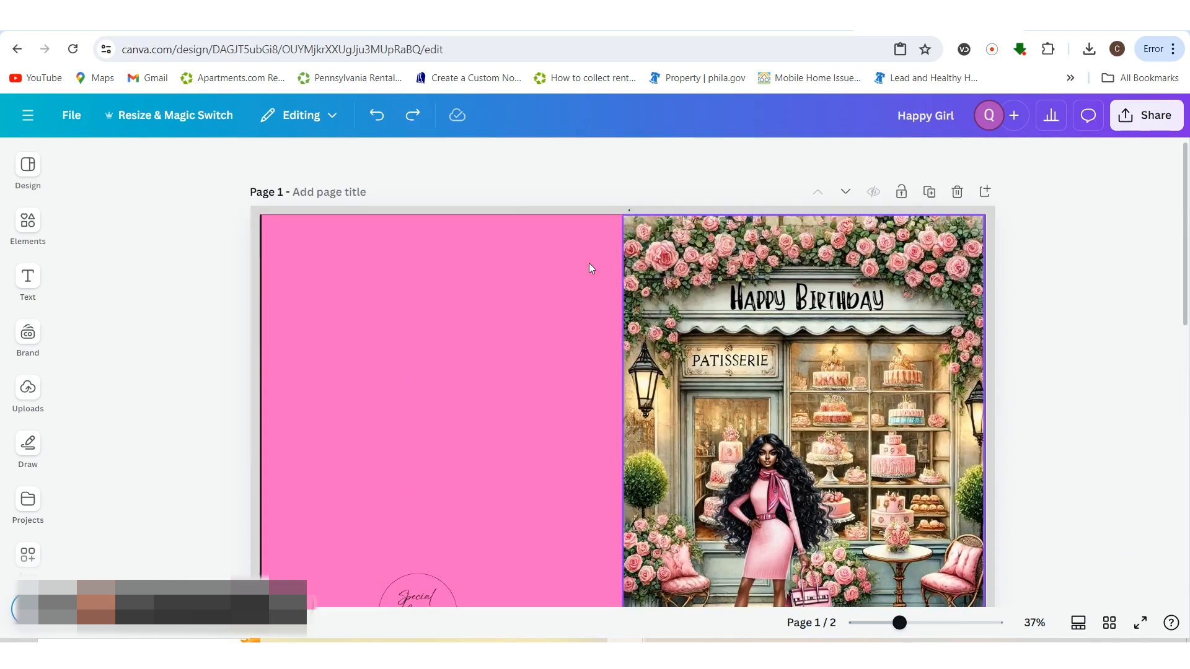
{"action": "left_click", "coordinate": [705, 210]}
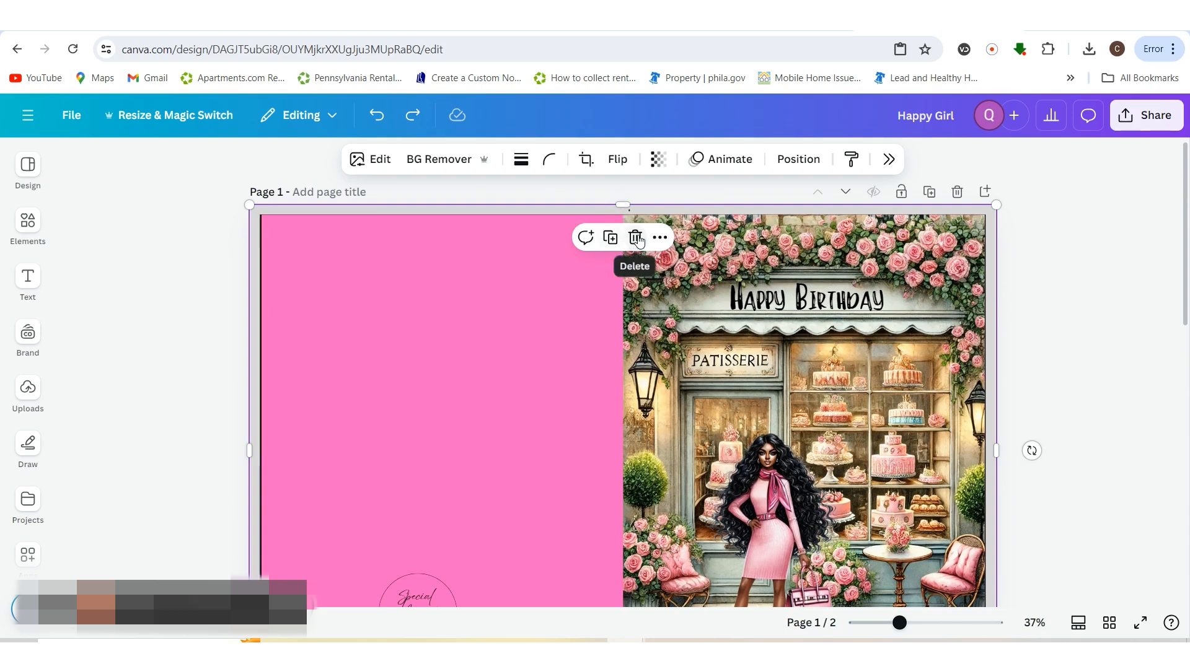
{"action": "left_click", "coordinate": [1089, 337]}
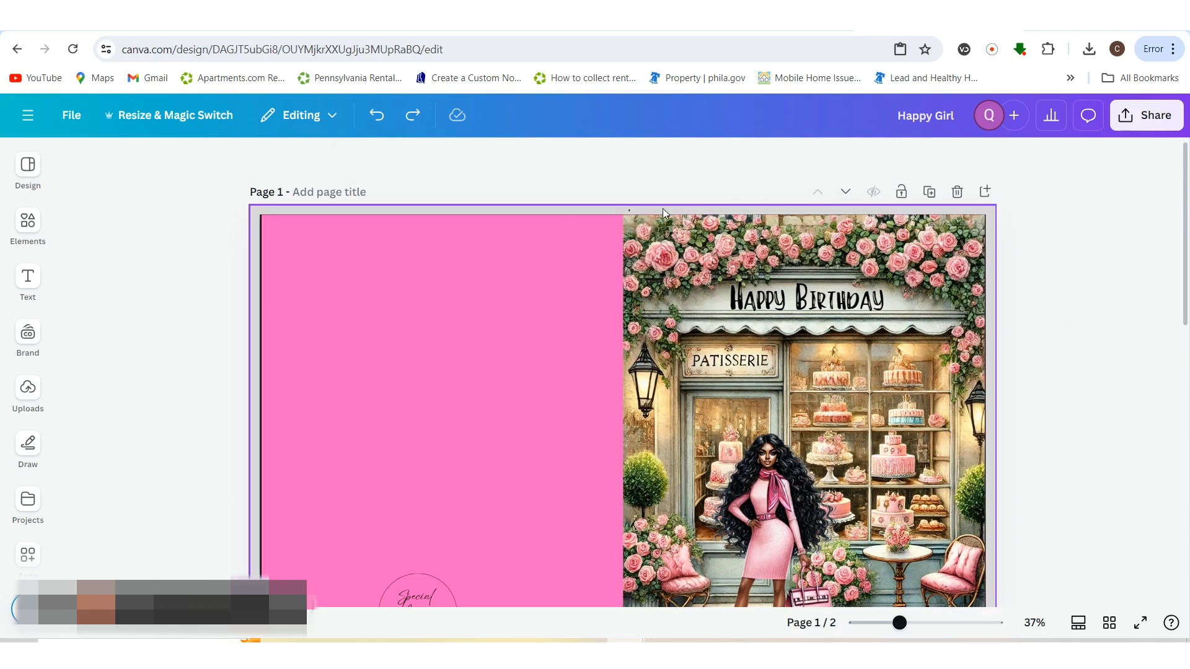
{"action": "left_click", "coordinate": [606, 210]}
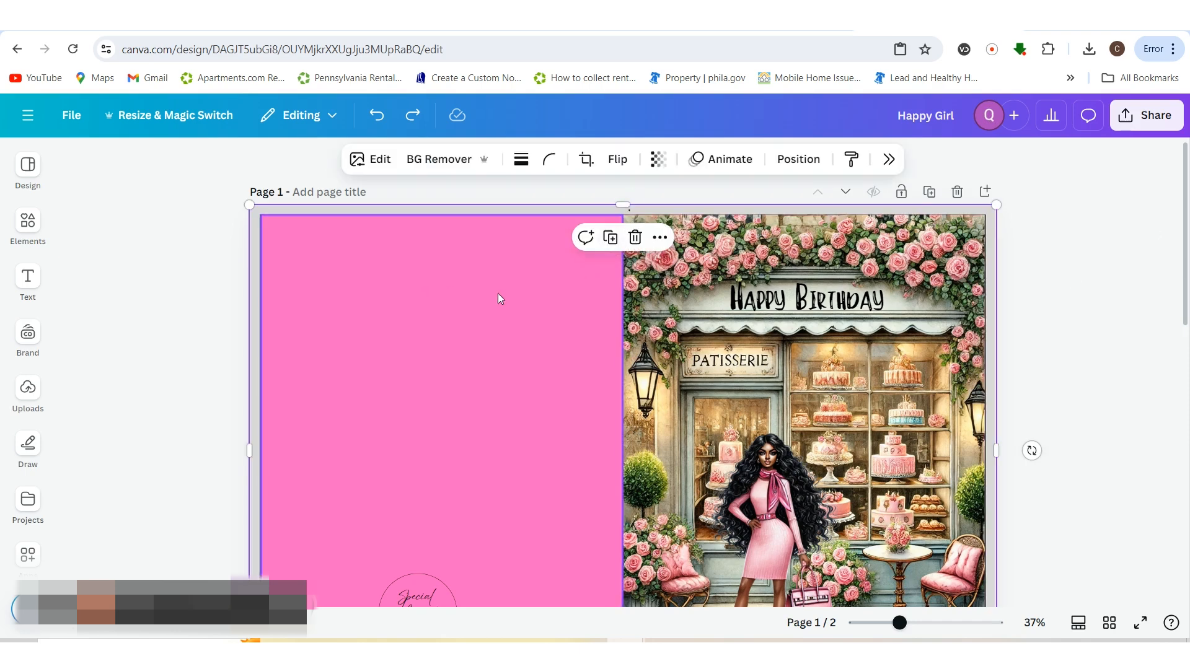
{"action": "left_click", "coordinate": [634, 236]}
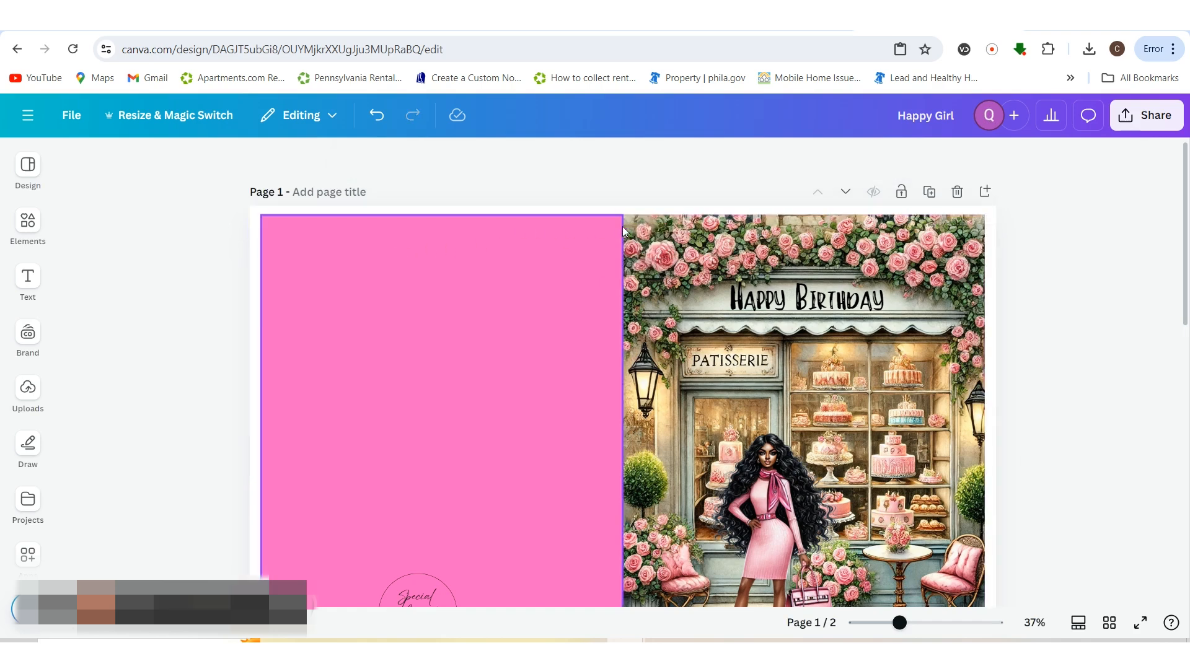
- Send the patisserie picture on page 1 behind all other objects
{"action": "left_click", "coordinate": [789, 234]}
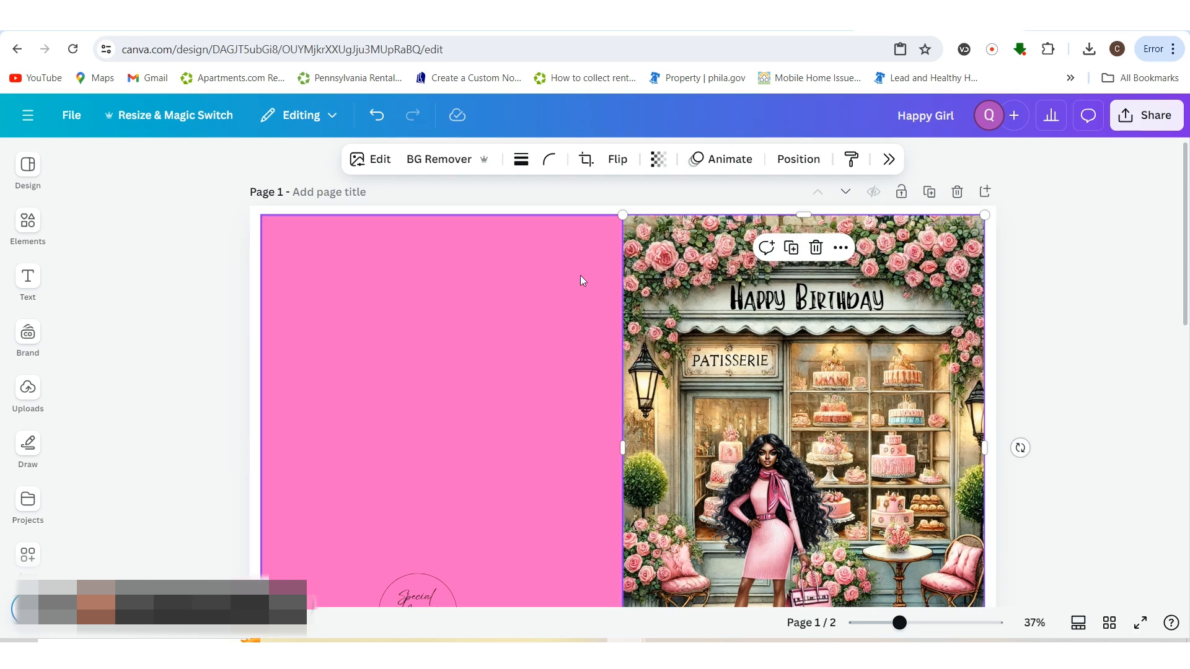
{"action": "left_click", "coordinate": [843, 250]}
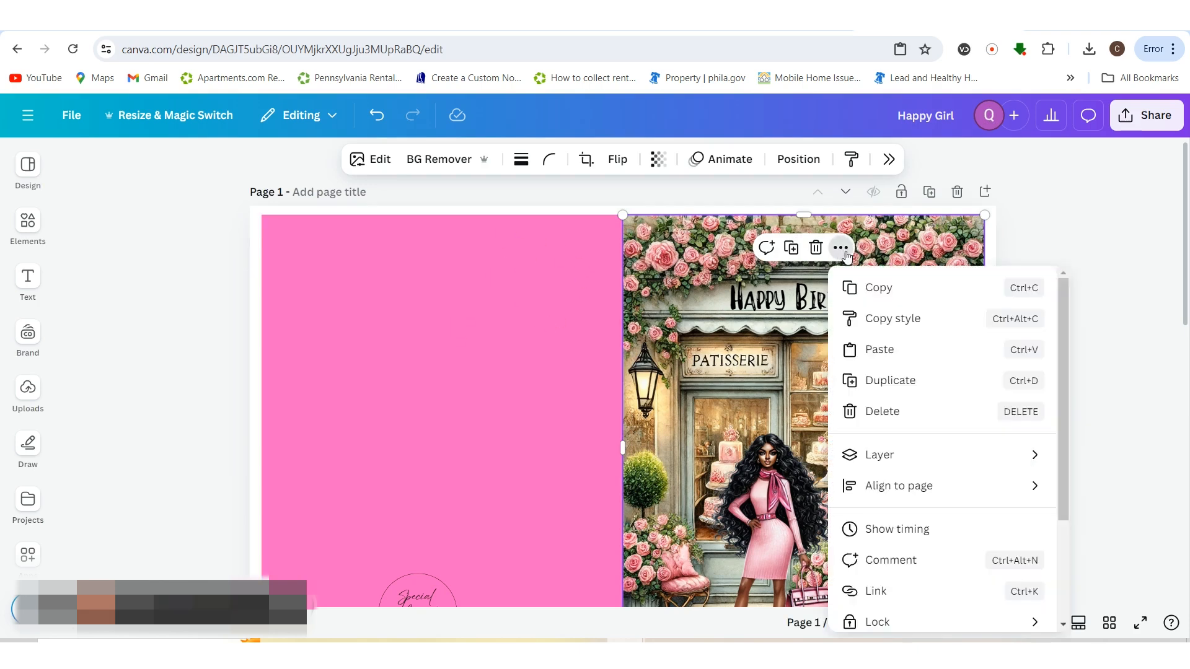
{"action": "left_click", "coordinate": [951, 534]}
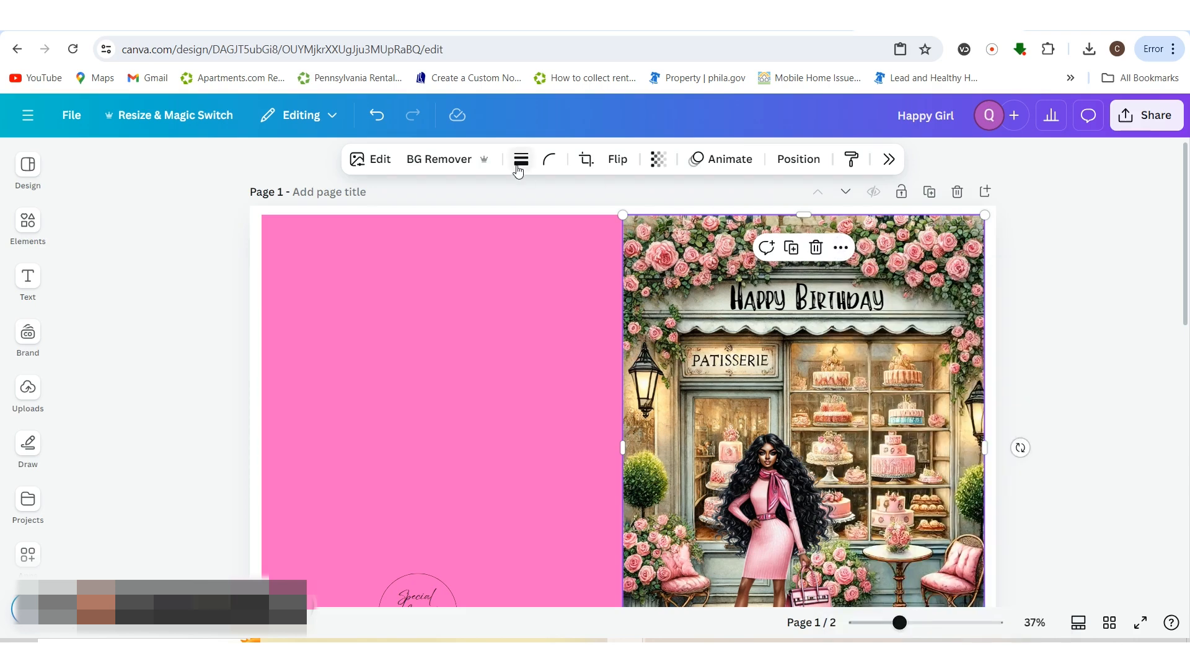
{"action": "left_click", "coordinate": [789, 162]}
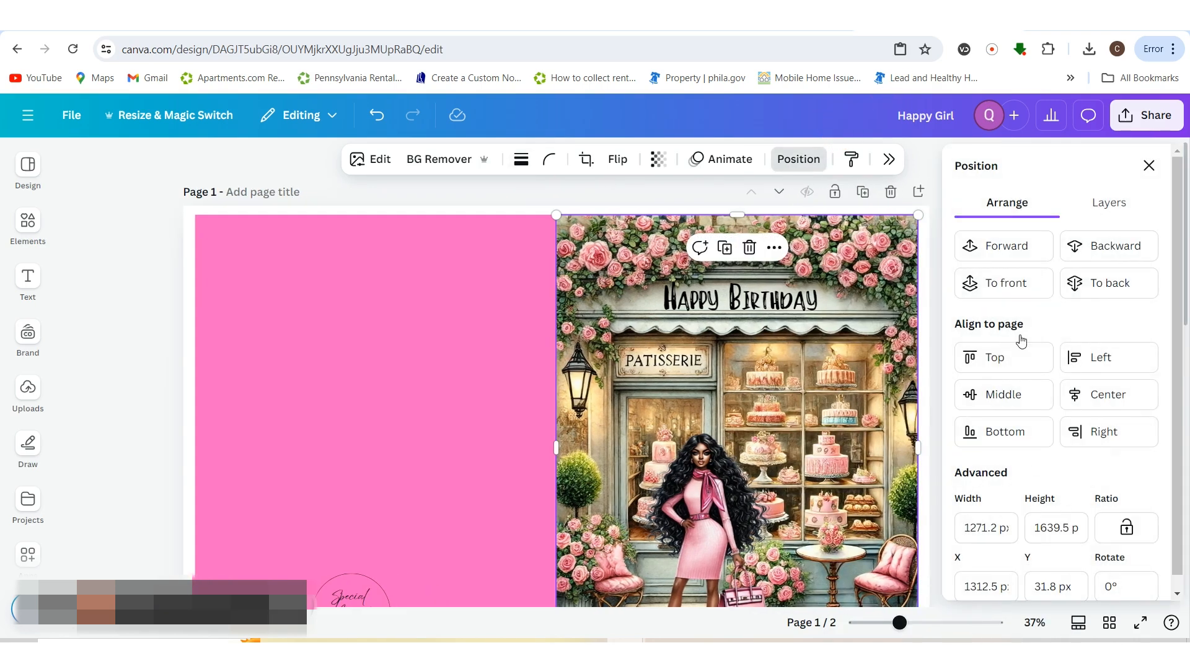
{"action": "left_click", "coordinate": [1097, 285]}
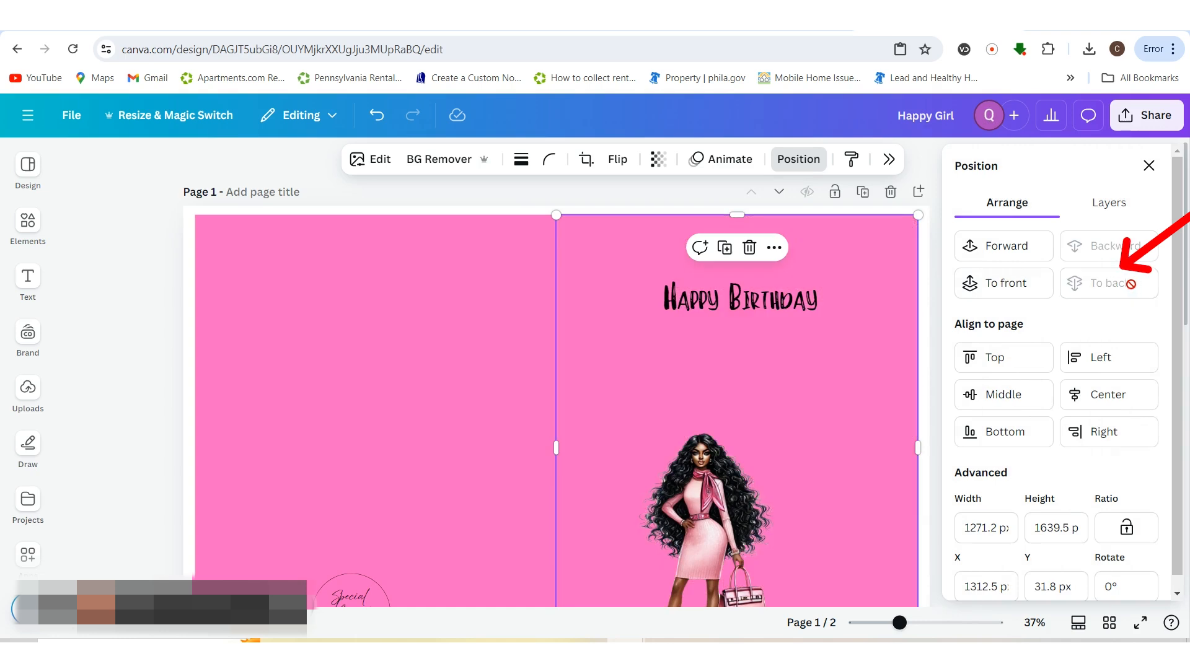
- Delete the pink rectangle covering the patisserie picture on the front half of page 1
{"action": "left_click", "coordinate": [609, 241]}
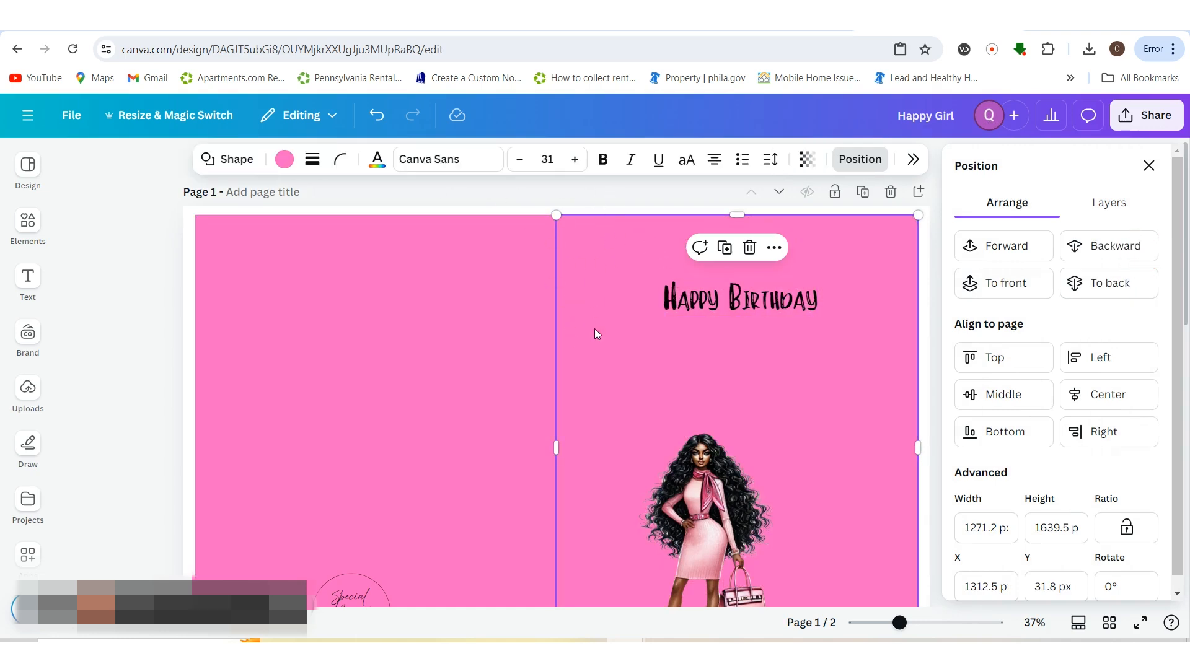
{"action": "left_click", "coordinate": [749, 253]}
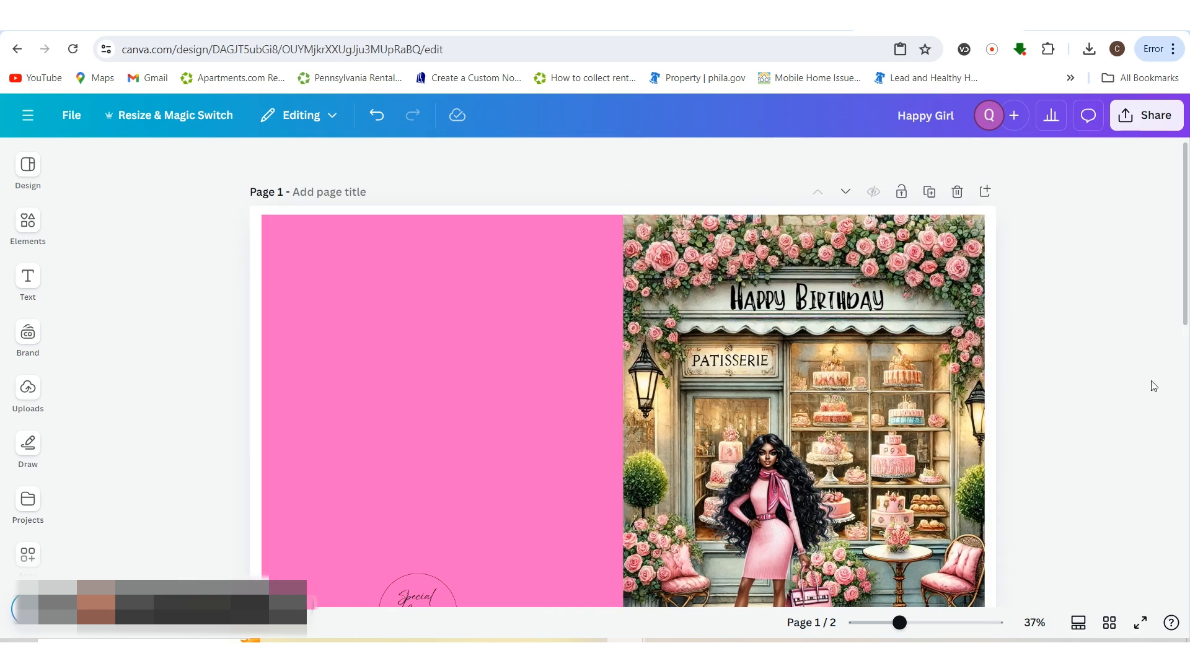
{"action": "scroll", "coordinate": [1163, 392], "scroll_direction": "down", "scroll_amount": 3}
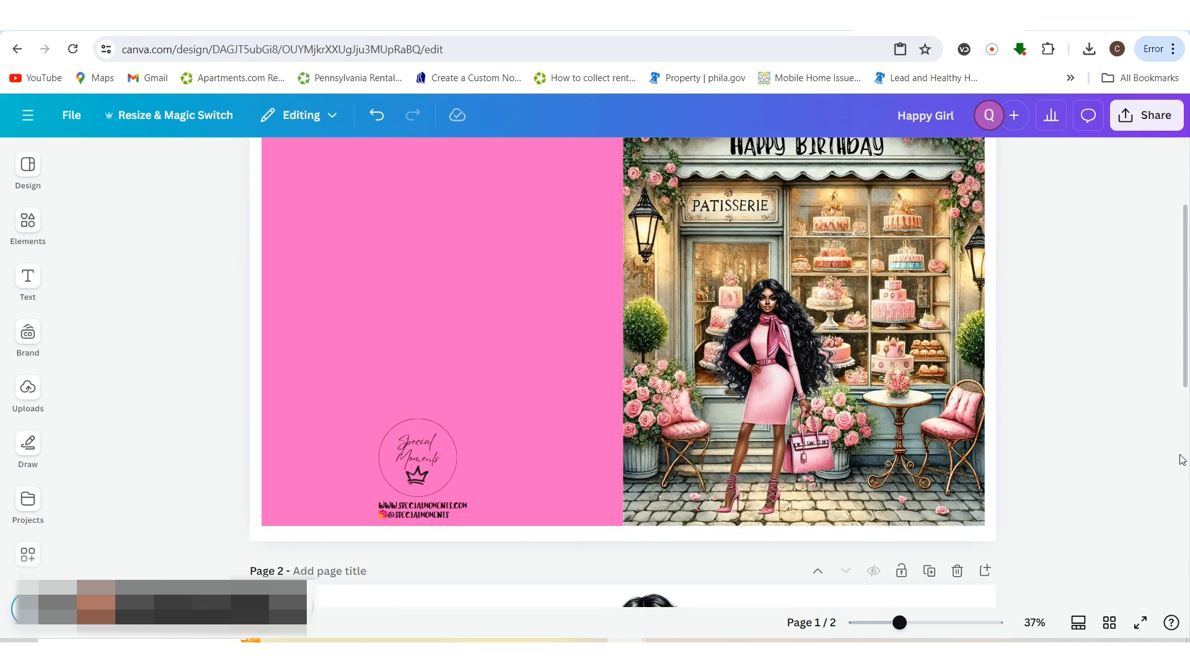
{"action": "scroll", "coordinate": [664, 256], "scroll_direction": "up", "scroll_amount": 3}
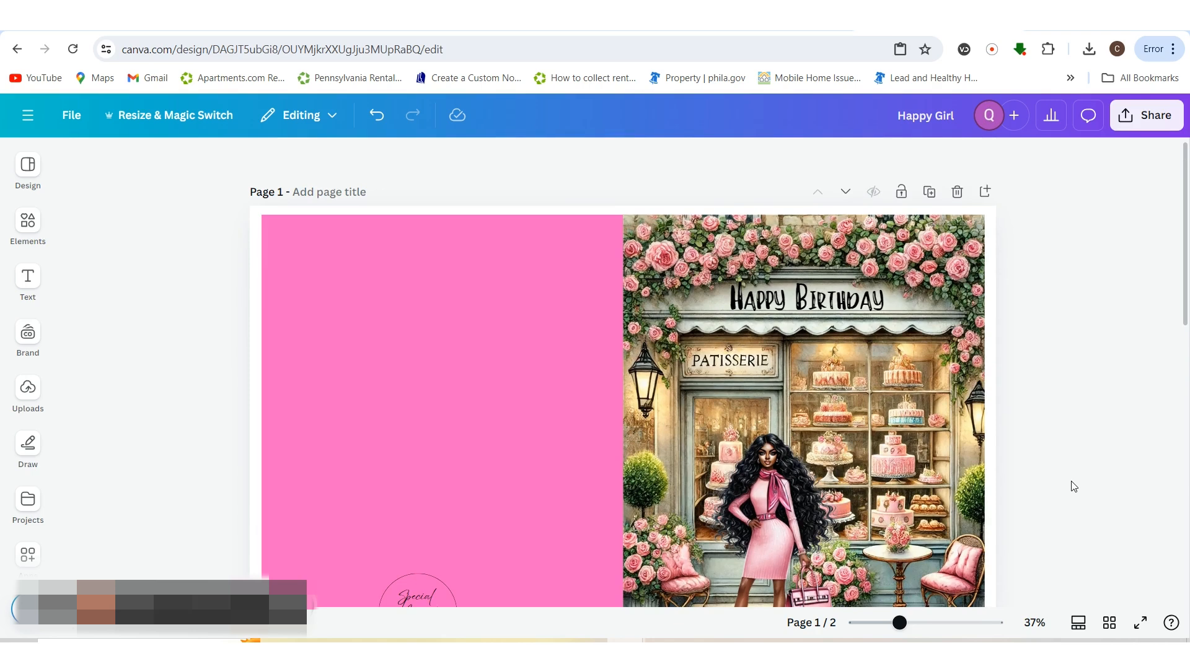
{"action": "scroll", "coordinate": [1071, 485], "scroll_direction": "down", "scroll_amount": 3}
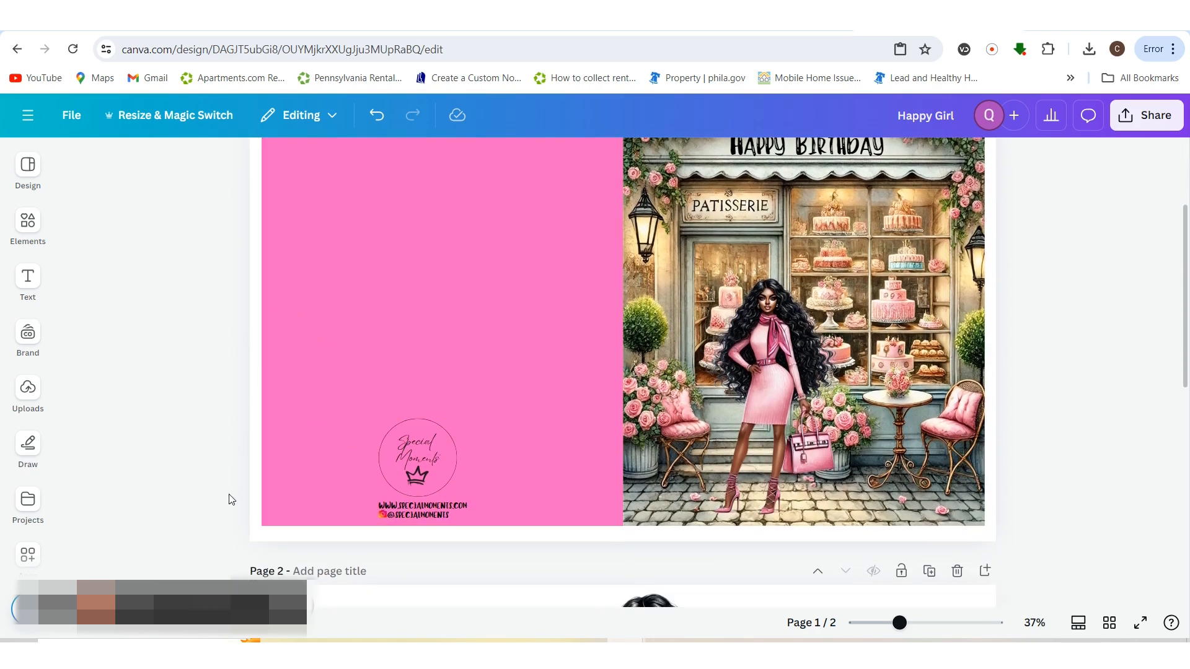
{"action": "scroll", "coordinate": [1091, 533], "scroll_direction": "up", "scroll_amount": 3}
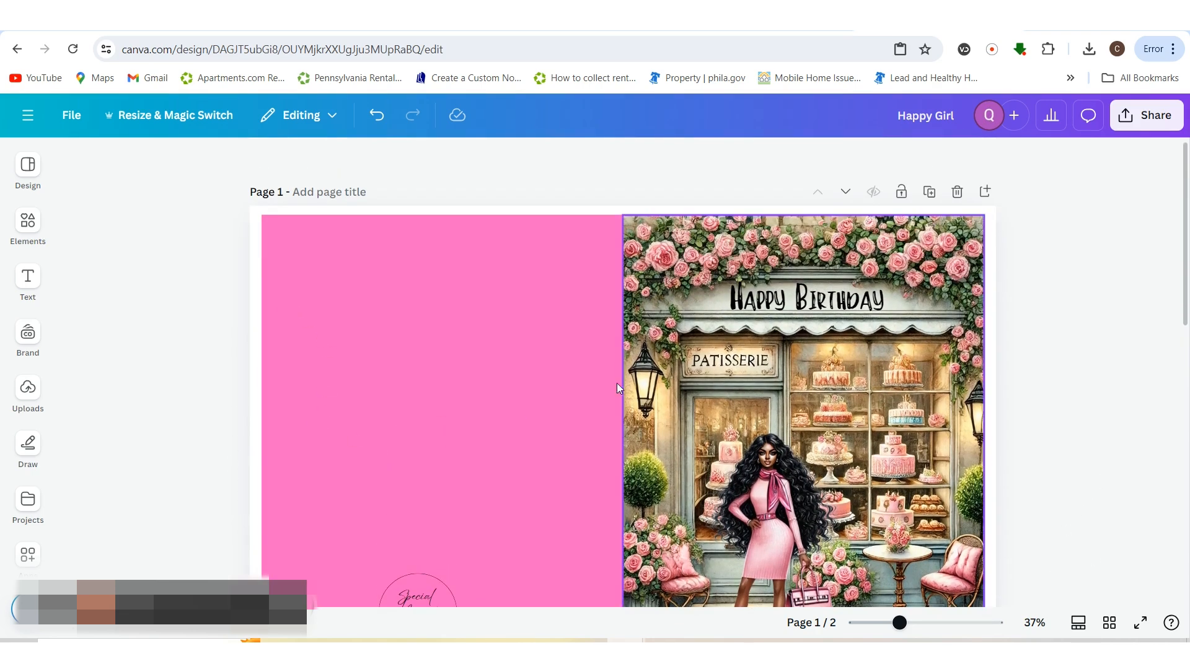
{"action": "scroll", "coordinate": [1053, 319], "scroll_direction": "down", "scroll_amount": 3}
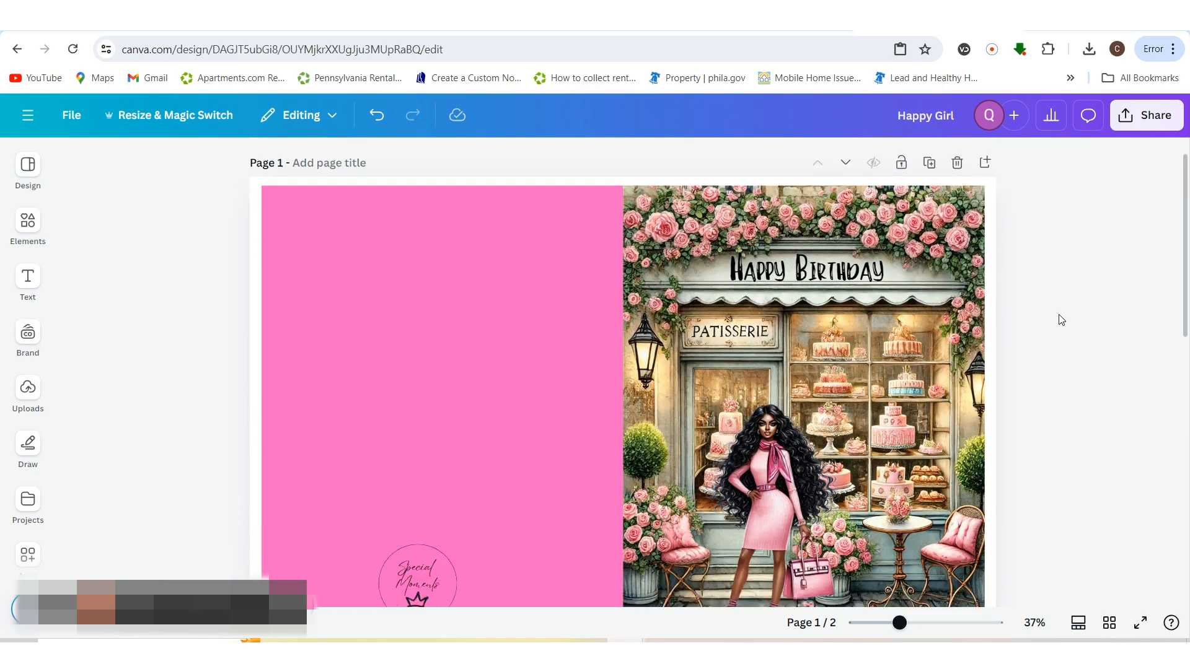
{"action": "scroll", "coordinate": [1060, 322], "scroll_direction": "up", "scroll_amount": 1}
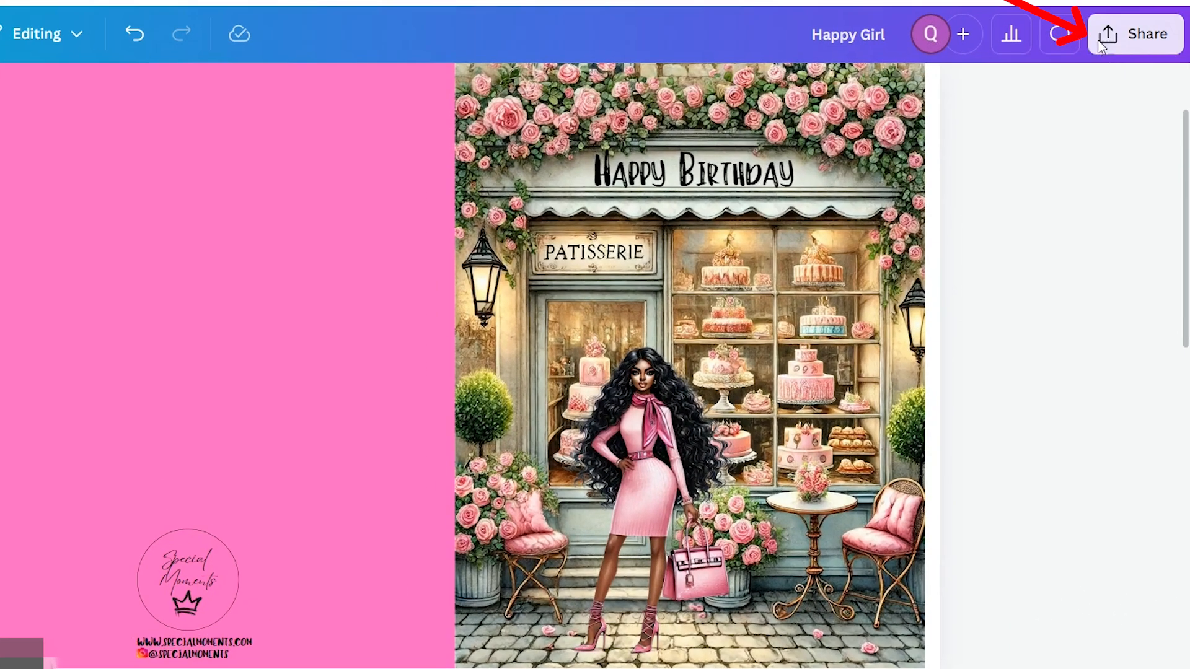
- Download only page 1 of the card design as a PNG at size 1
{"action": "left_click", "coordinate": [1116, 93]}
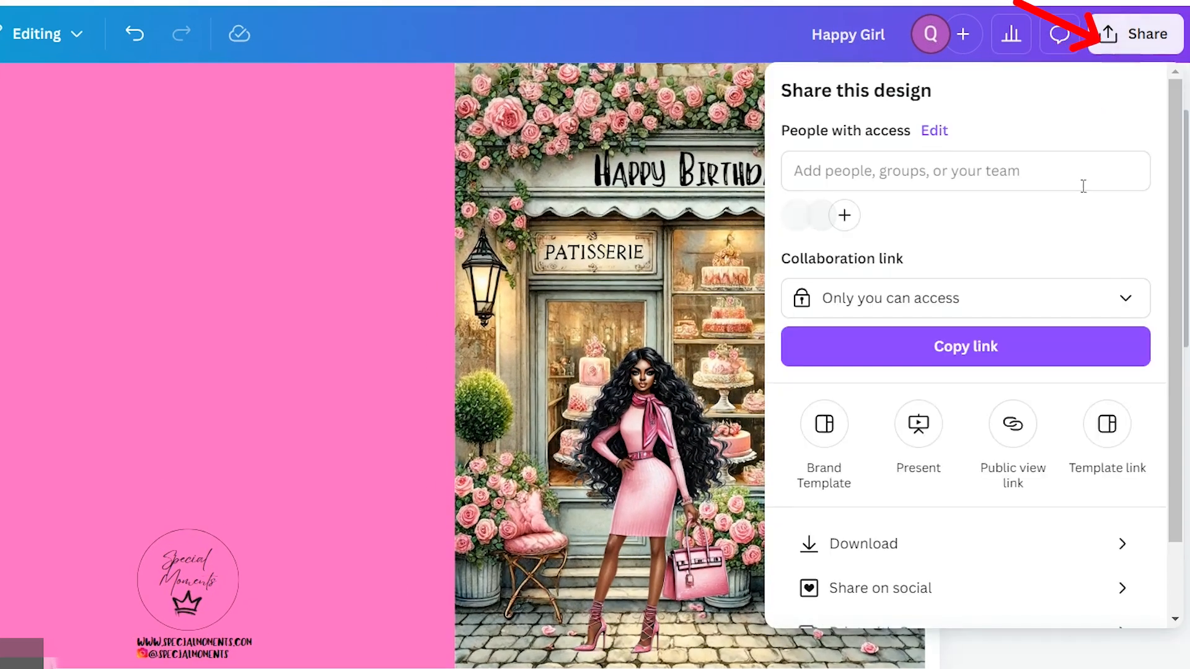
{"action": "left_click", "coordinate": [975, 545]}
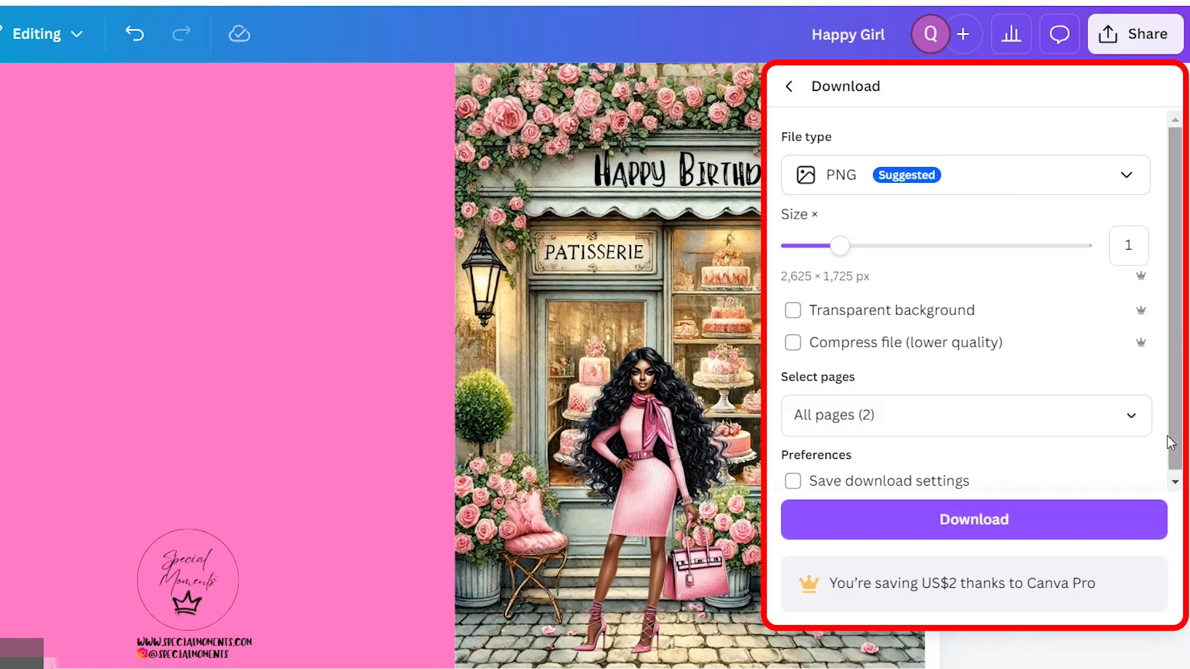
{"action": "left_click", "coordinate": [1139, 425]}
{"action": "left_click", "coordinate": [1132, 472]}
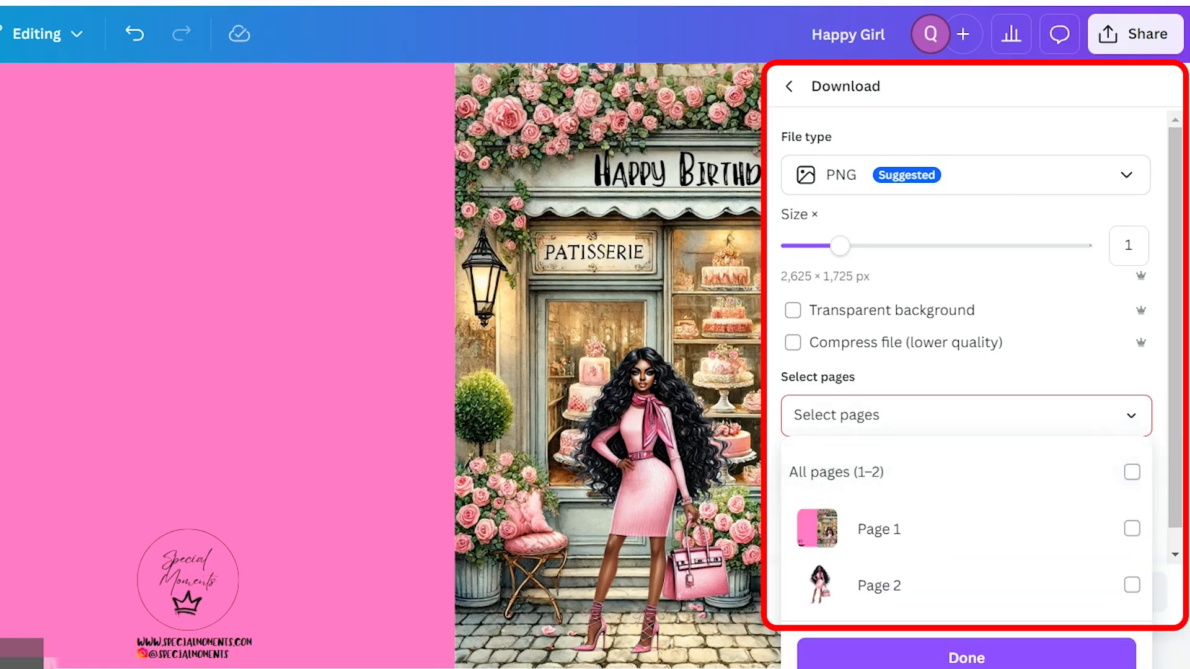
{"action": "left_click", "coordinate": [217, 396]}
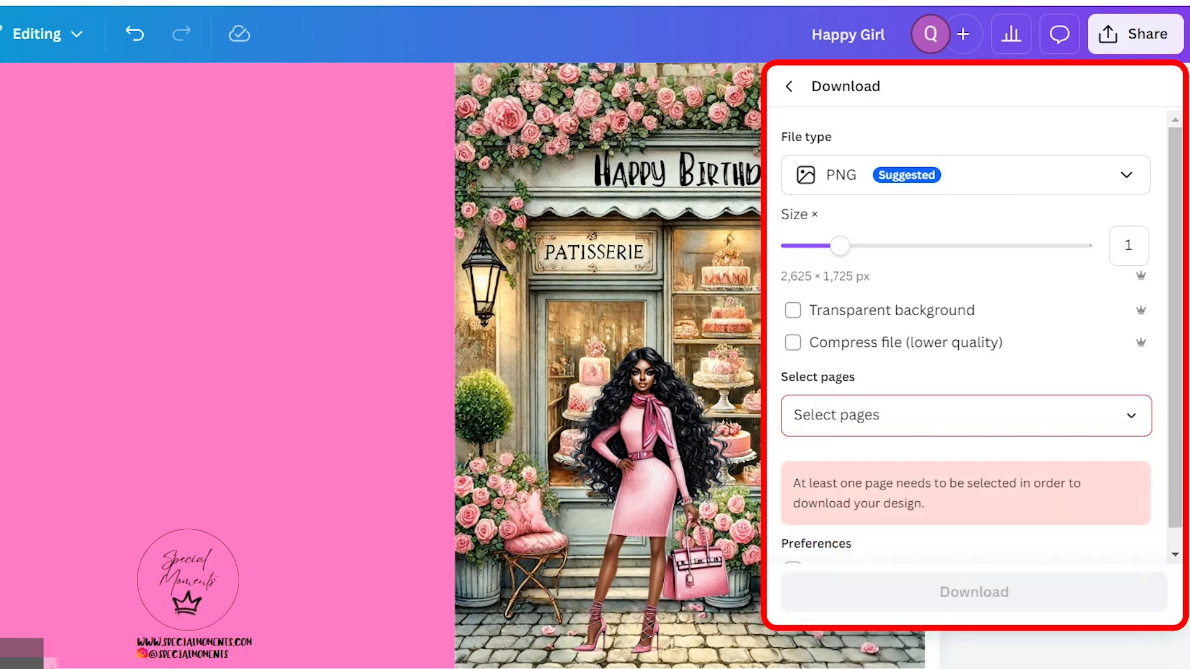
{"action": "left_click", "coordinate": [1135, 427]}
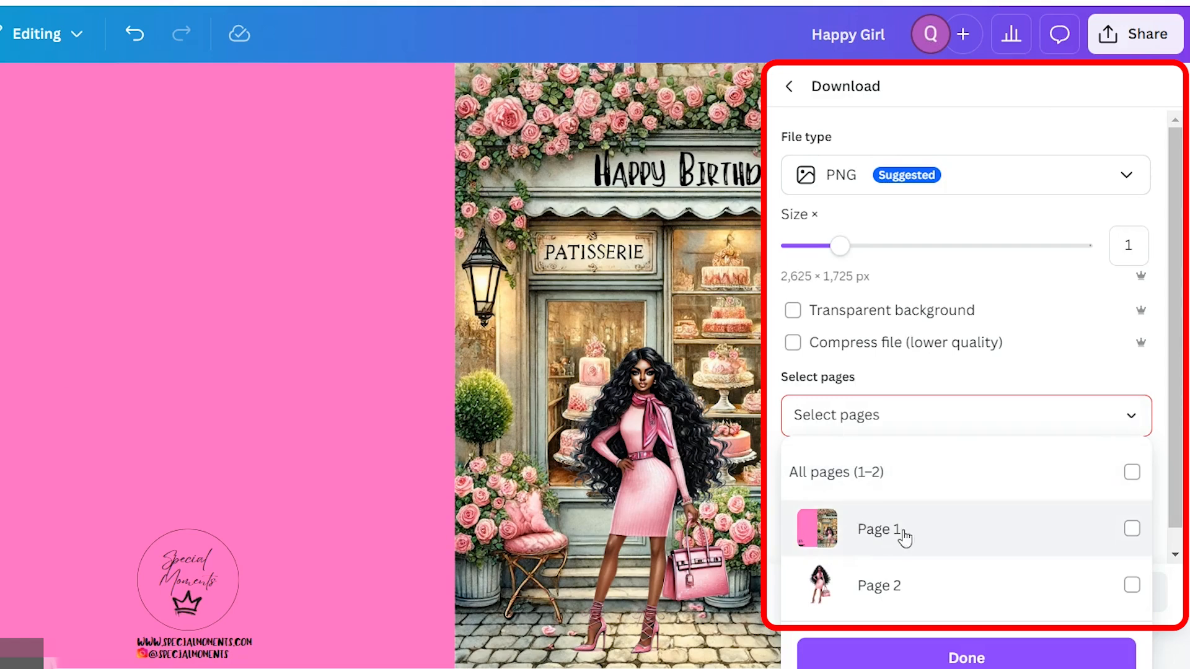
{"action": "left_click", "coordinate": [1131, 530]}
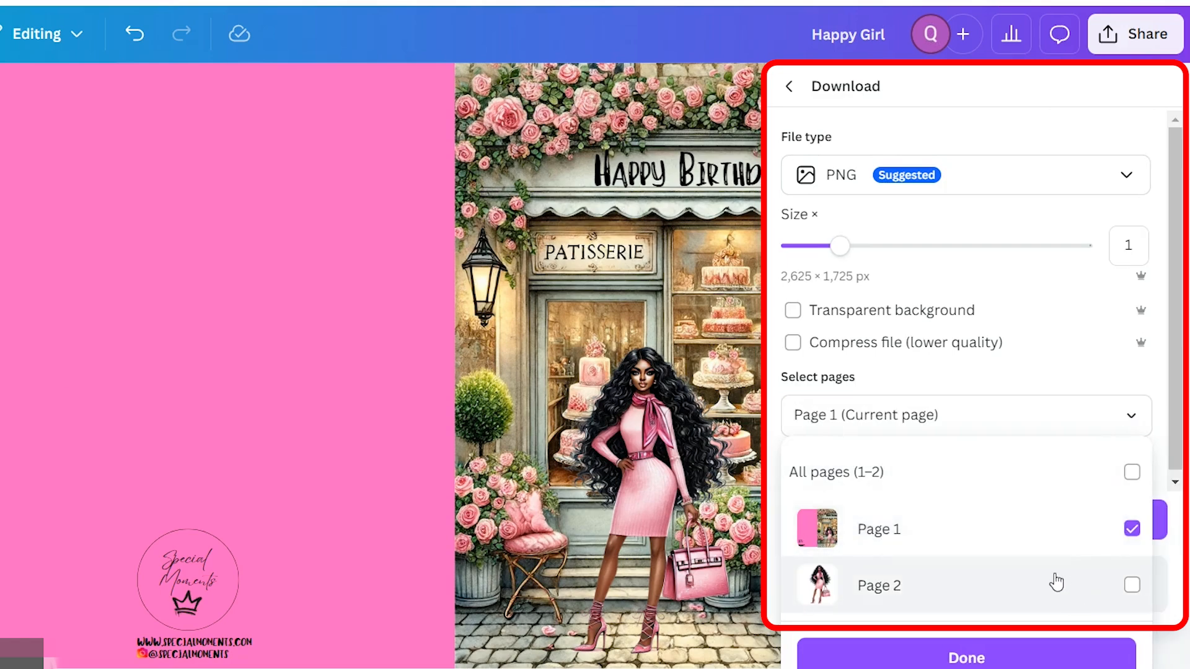
{"action": "left_click", "coordinate": [924, 650]}
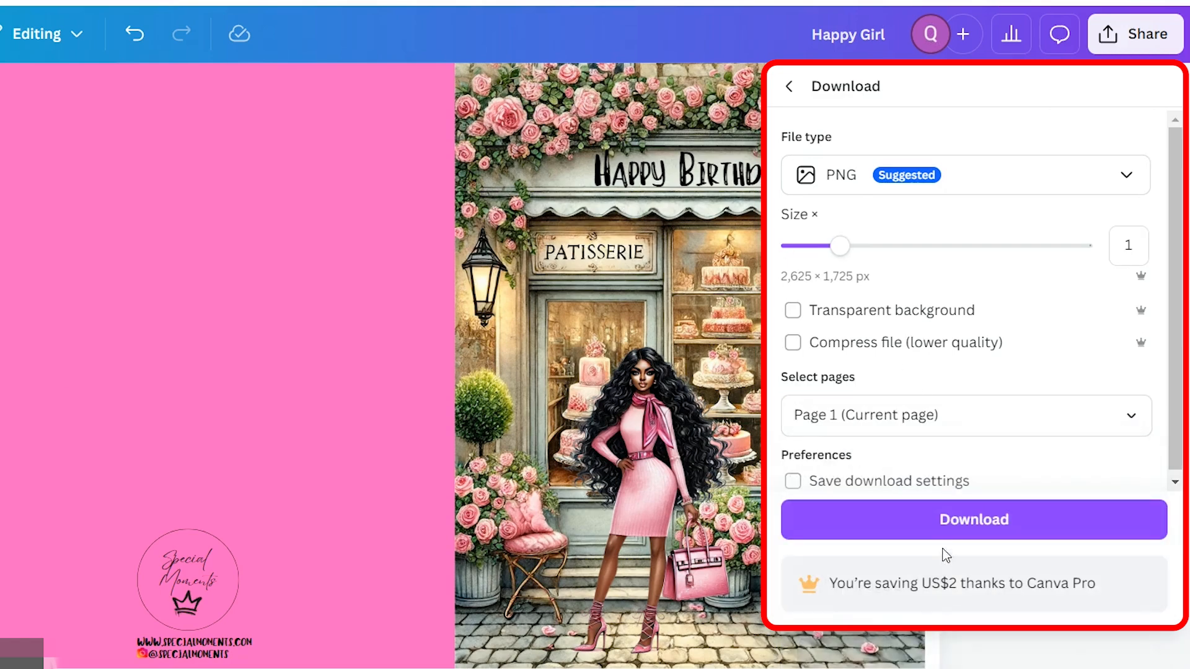
{"action": "left_click", "coordinate": [959, 522]}
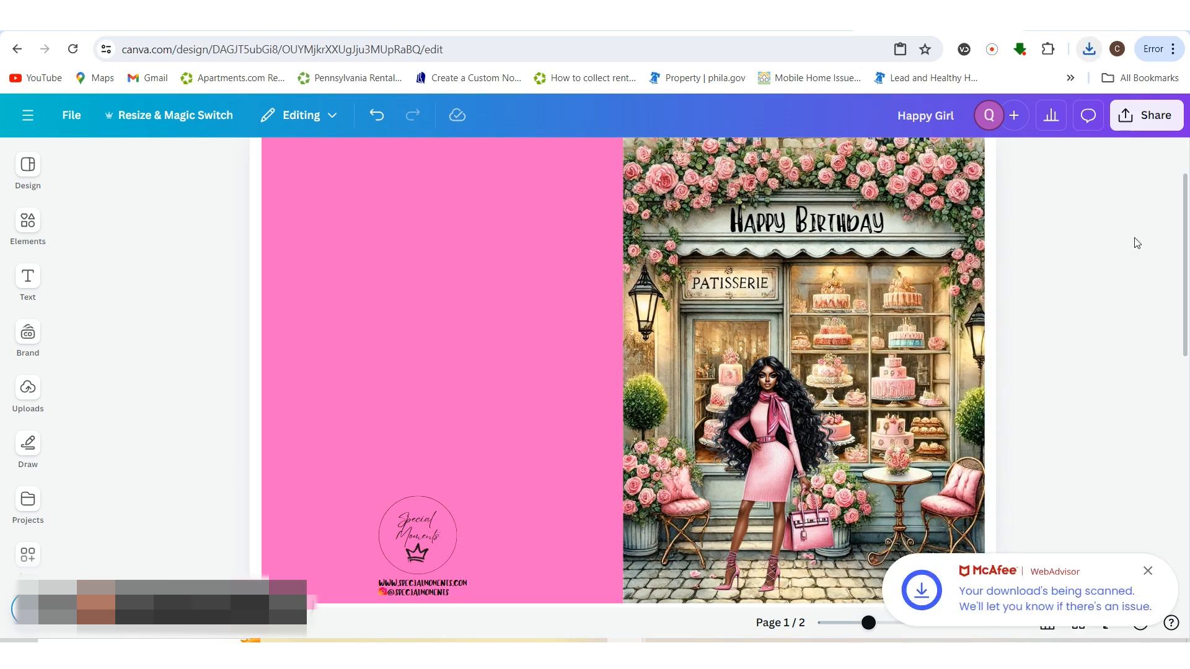
- Switch to the Printify greeting card editor and upload the Happy Girl image from Downloads onto the front side
{"action": "left_click", "coordinate": [484, 24]}
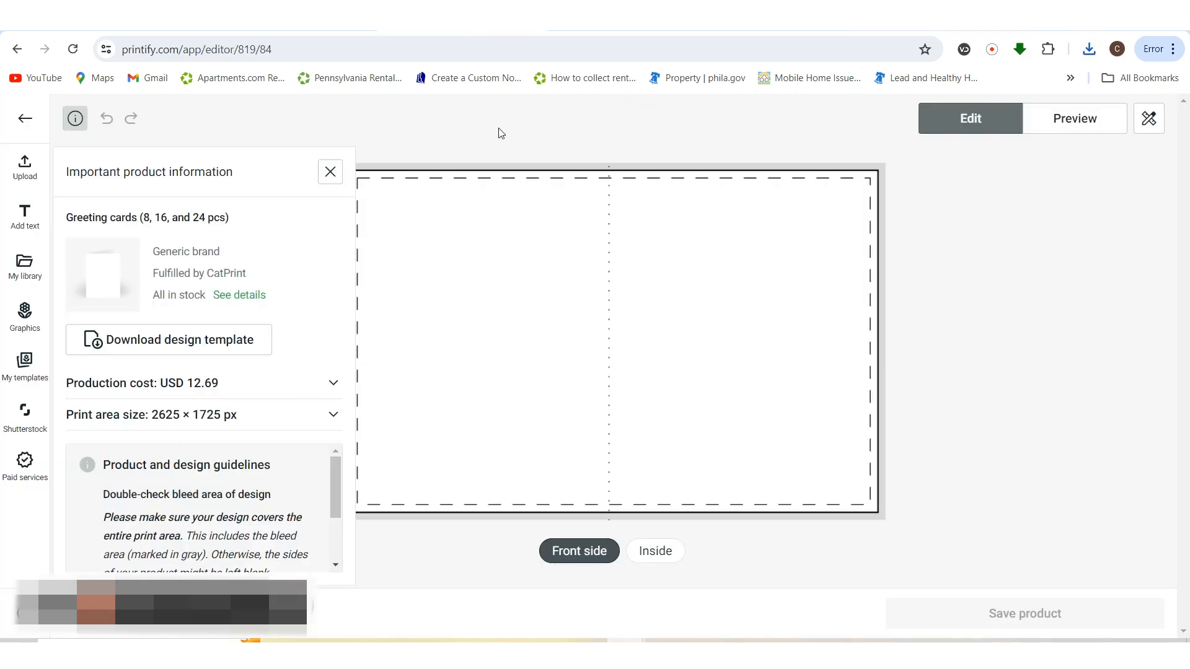
{"action": "left_click", "coordinate": [330, 172]}
{"action": "left_click", "coordinate": [24, 165]}
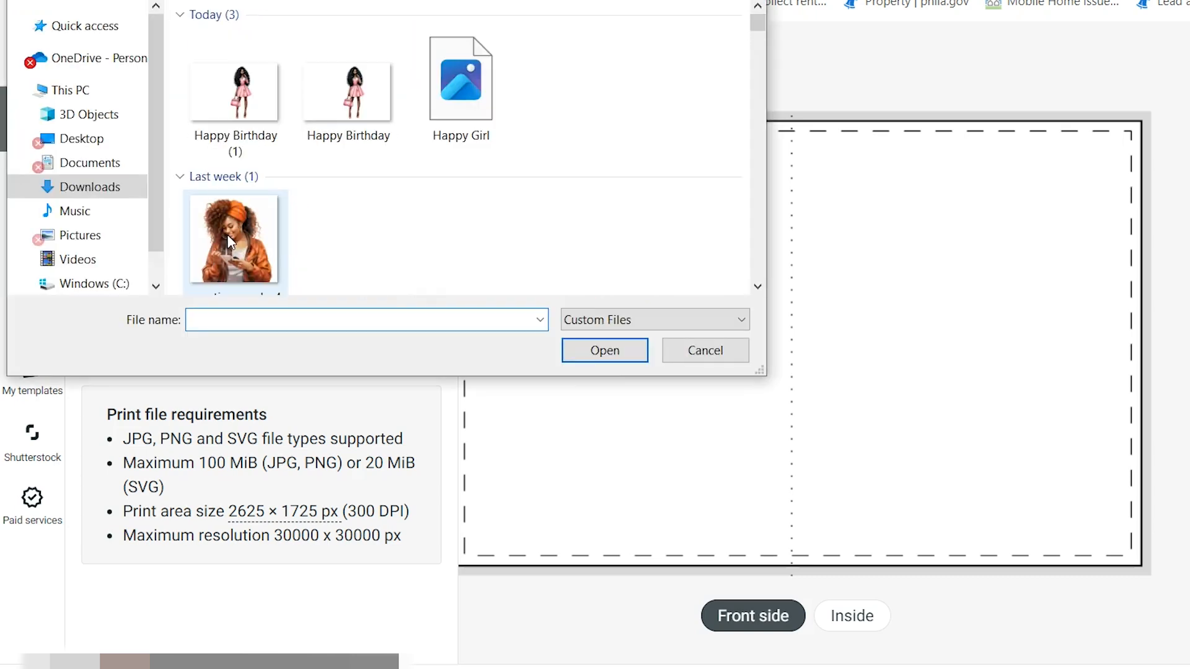
{"action": "left_click", "coordinate": [247, 110]}
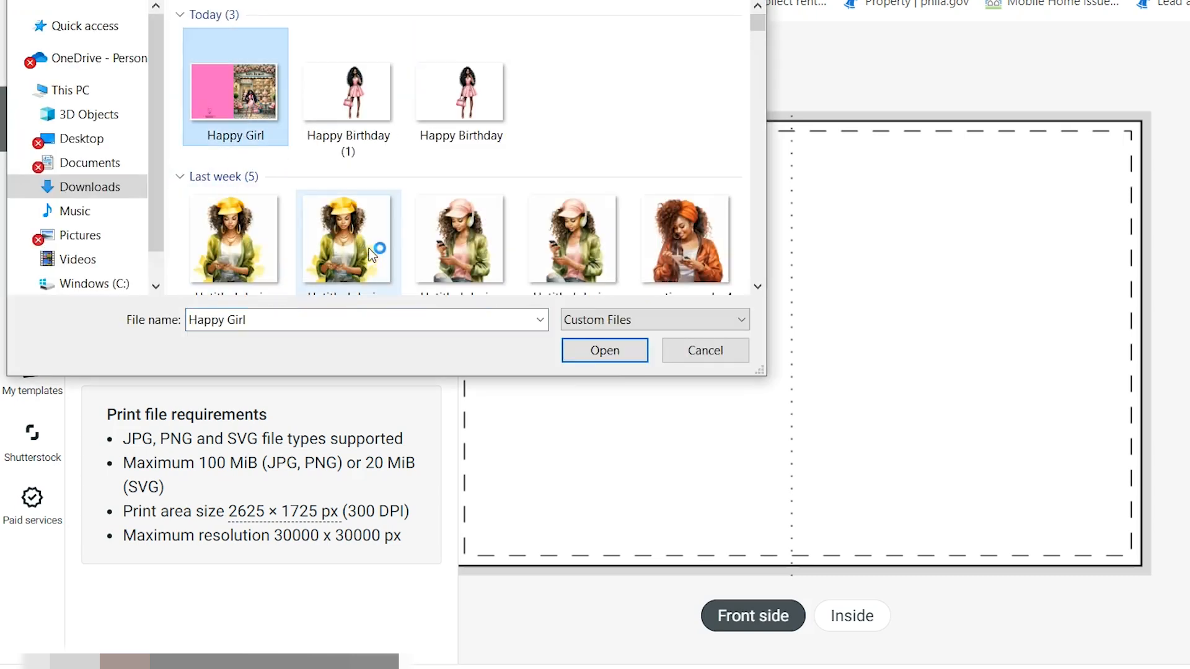
{"action": "left_click", "coordinate": [600, 353]}
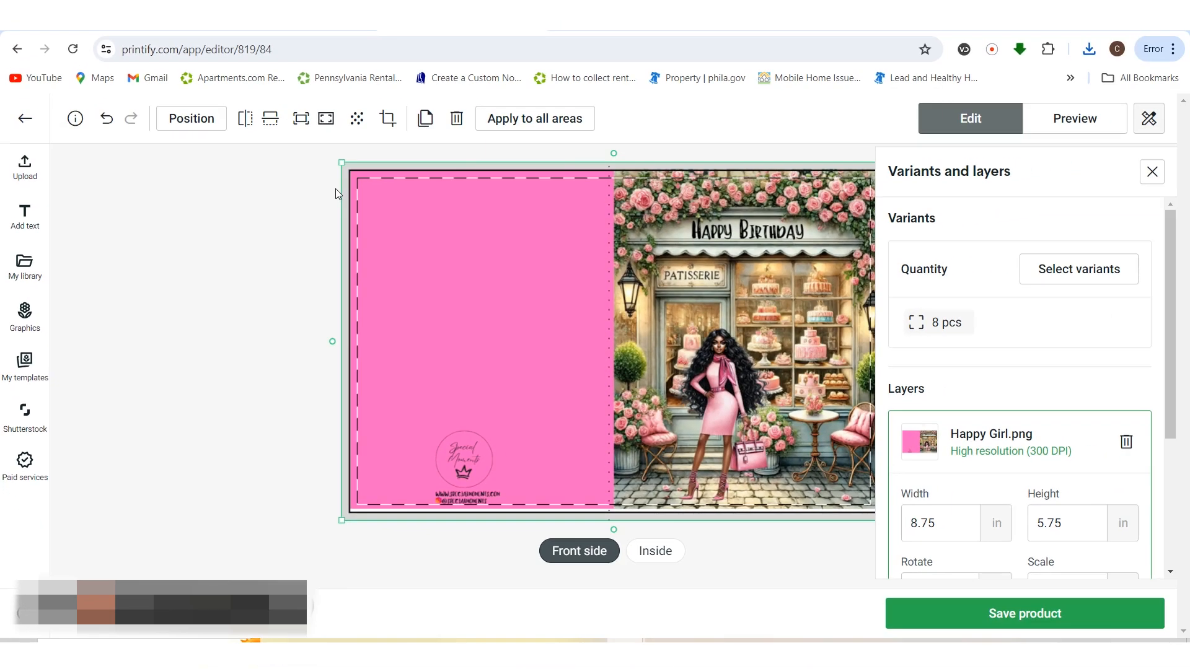
- Enlarge the uploaded artwork slightly from its opposite corners so it covers the whole print area including the gray bleed
{"action": "left_click", "coordinate": [1152, 173]}
{"action": "left_click", "coordinate": [1006, 271]}
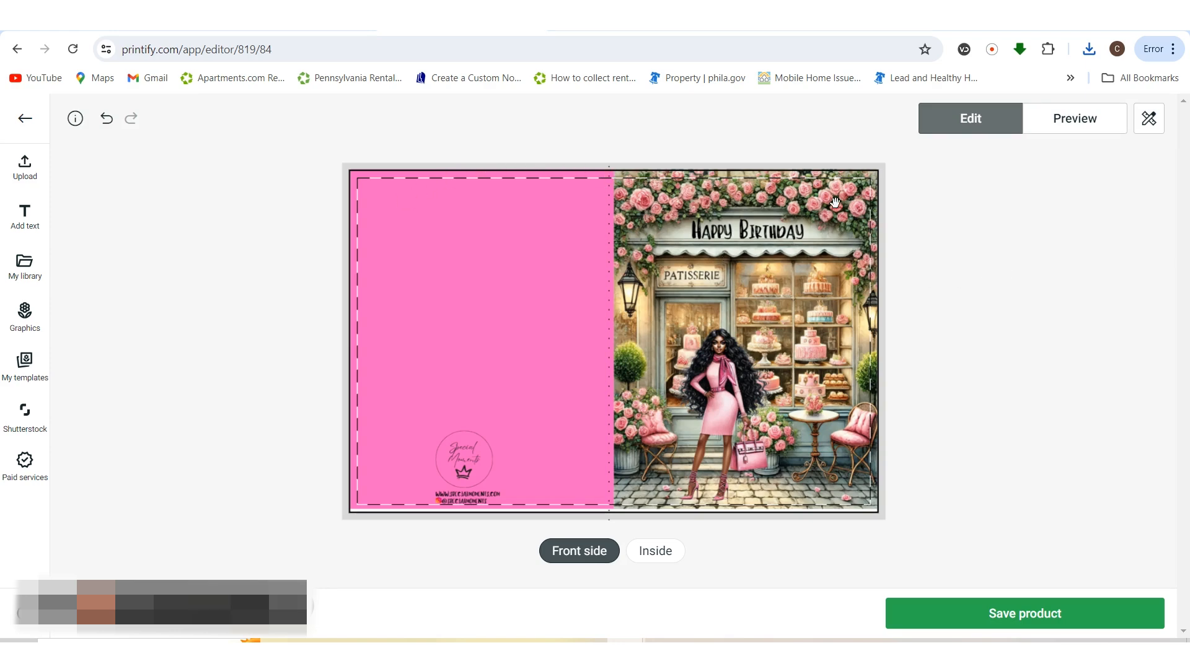
{"action": "left_click", "coordinate": [806, 438]}
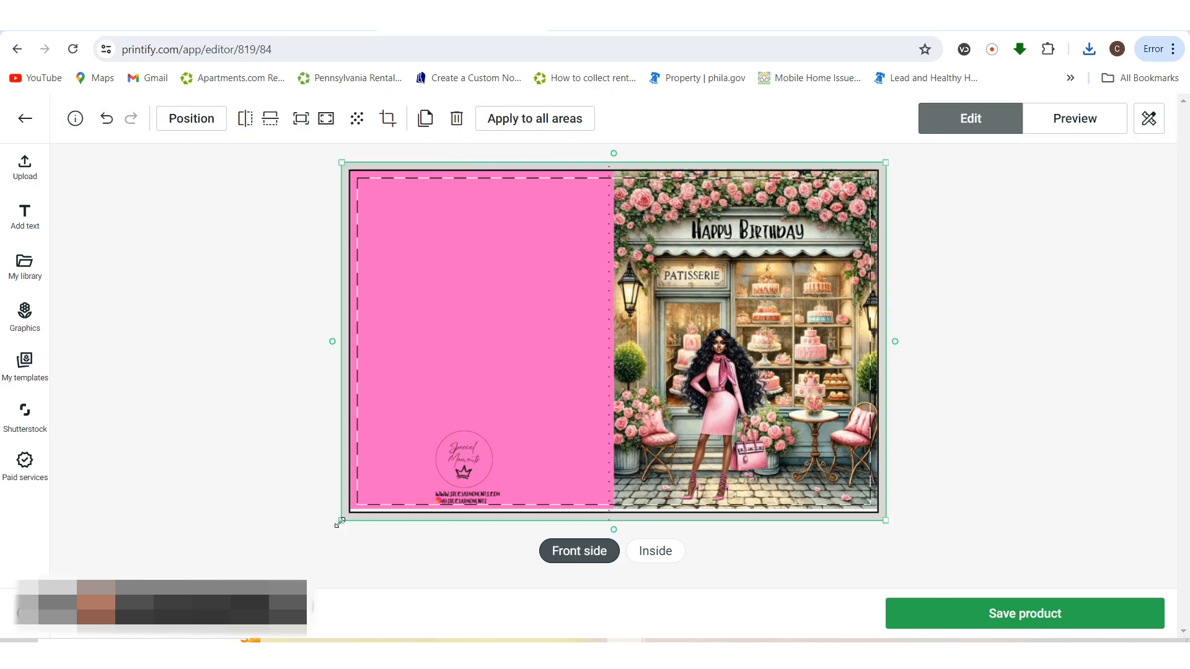
{"action": "left_click_drag", "start_coordinate": [340, 522], "coordinate": [340, 524]}
{"action": "left_click_drag", "start_coordinate": [889, 164], "coordinate": [896, 161]}
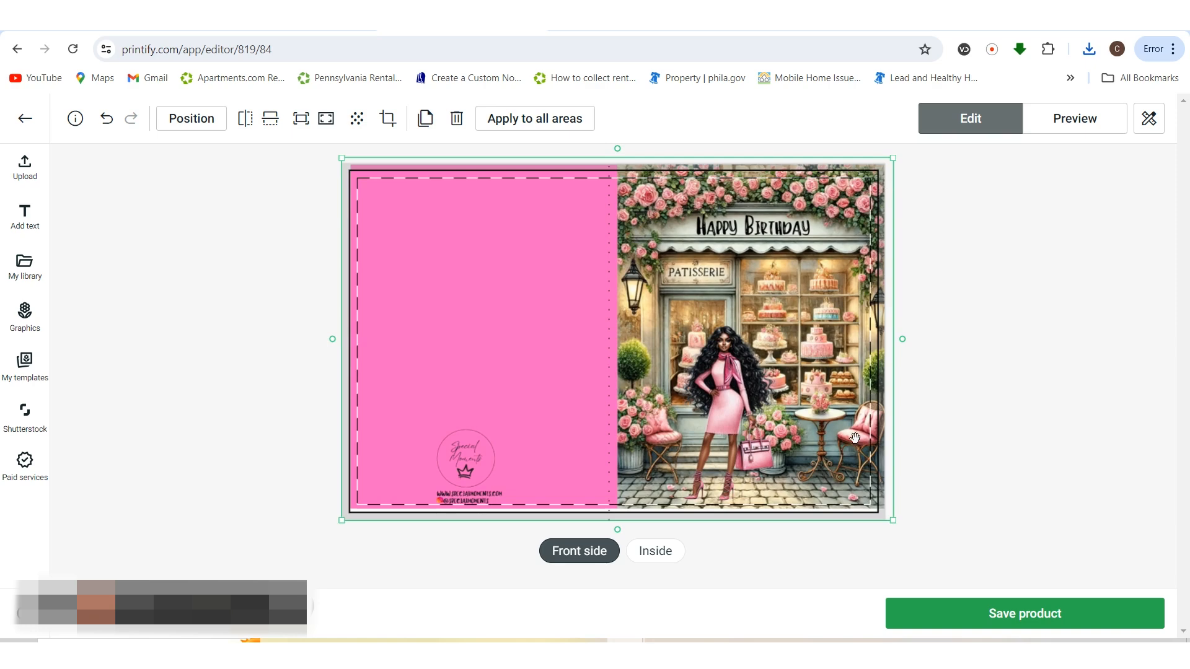
{"action": "left_click", "coordinate": [966, 426]}
{"action": "left_click", "coordinate": [728, 457]}
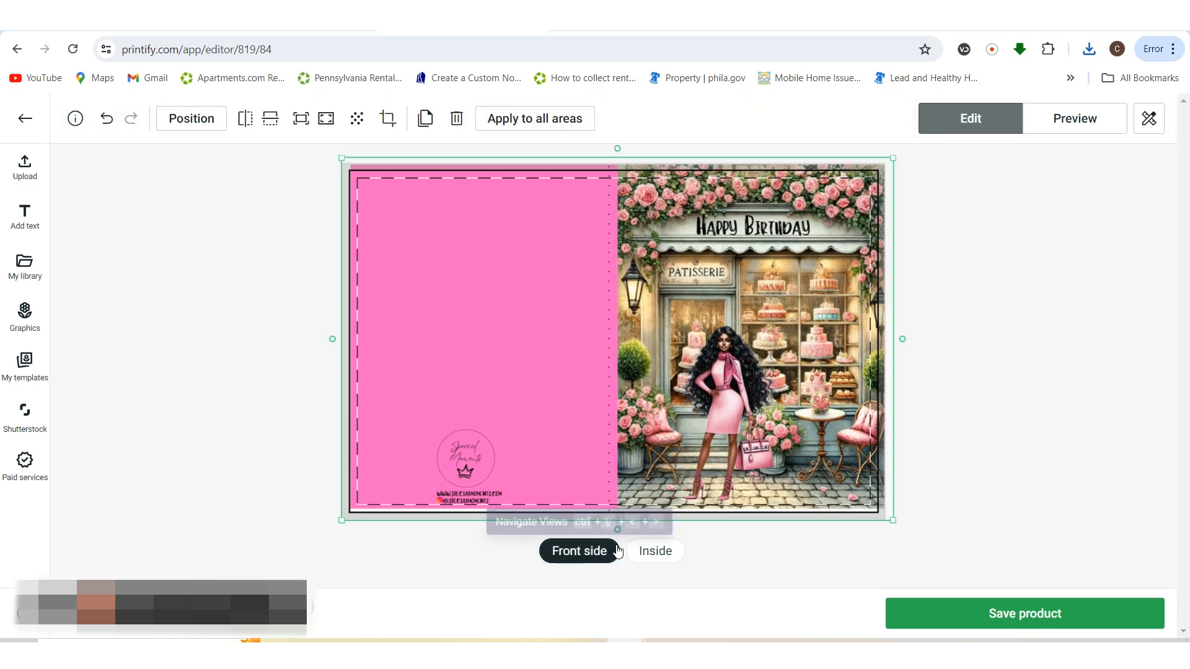
{"action": "left_click_drag", "start_coordinate": [342, 521], "coordinate": [334, 524]}
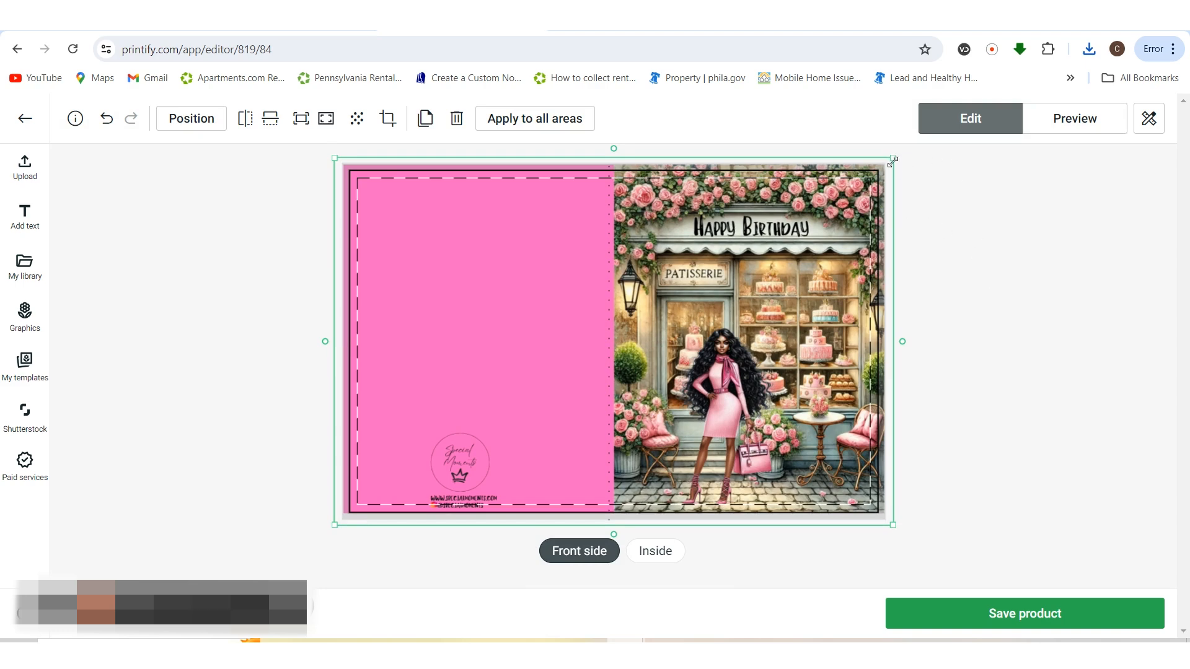
{"action": "left_click_drag", "start_coordinate": [895, 160], "coordinate": [893, 161]}
{"action": "left_click", "coordinate": [1082, 365]}
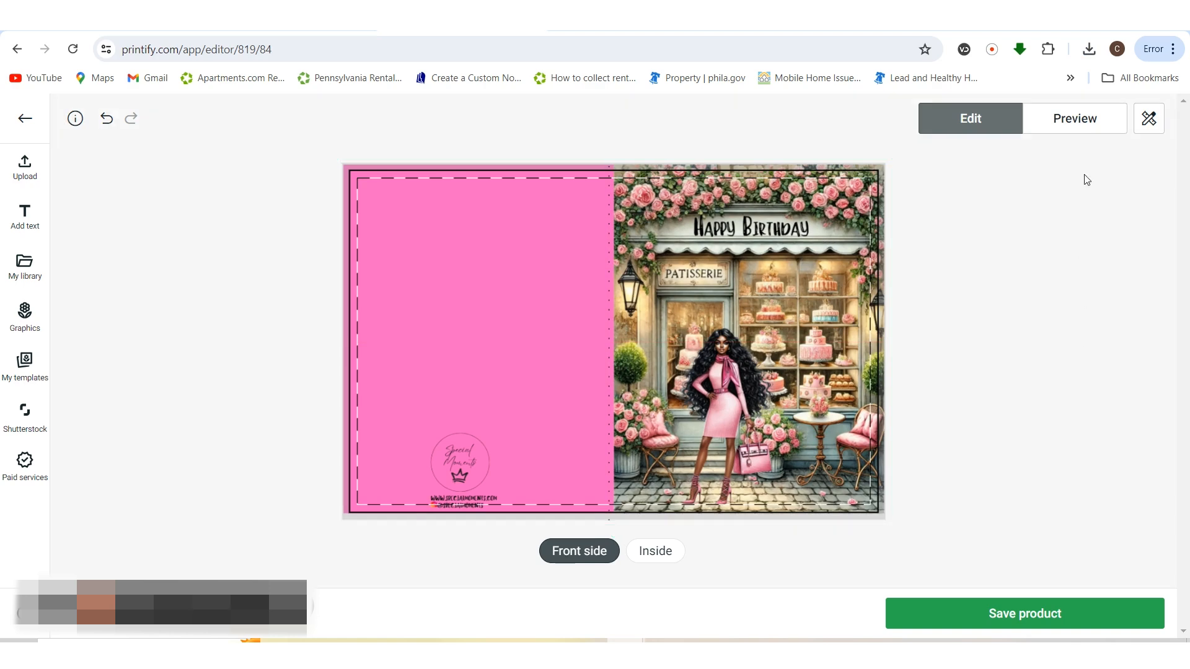
- Preview the card mockup, and shift the artwork slightly toward the back half so the patisserie picture starts at the fold line
{"action": "left_click", "coordinate": [1064, 123]}
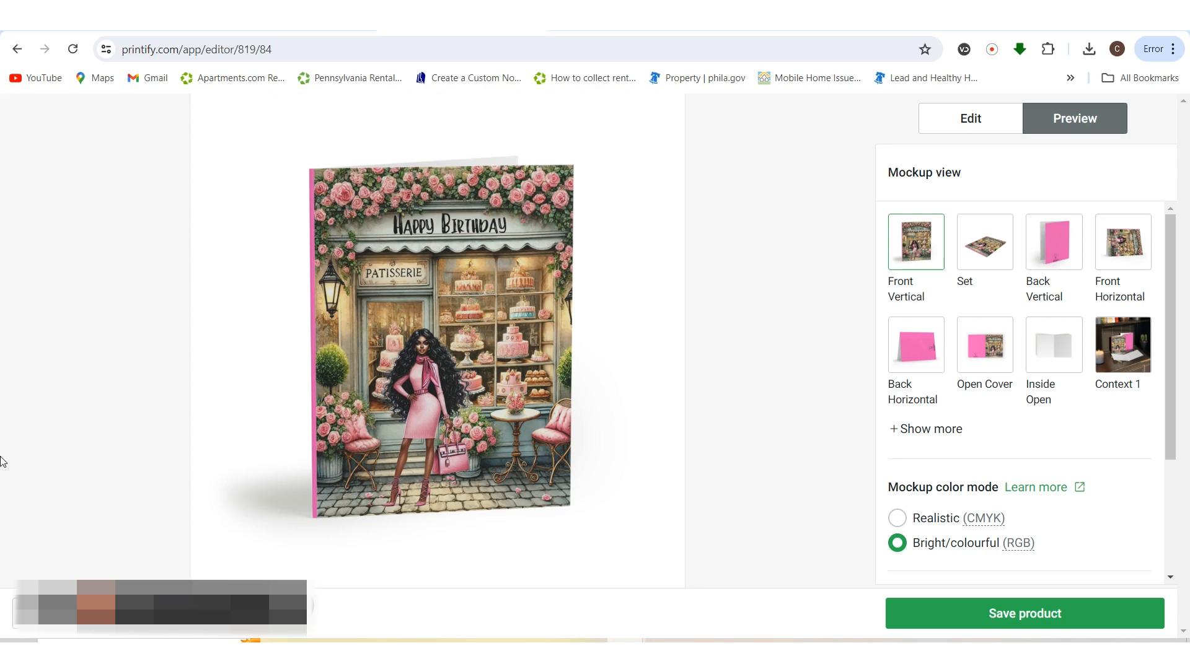
{"action": "left_click", "coordinate": [972, 124]}
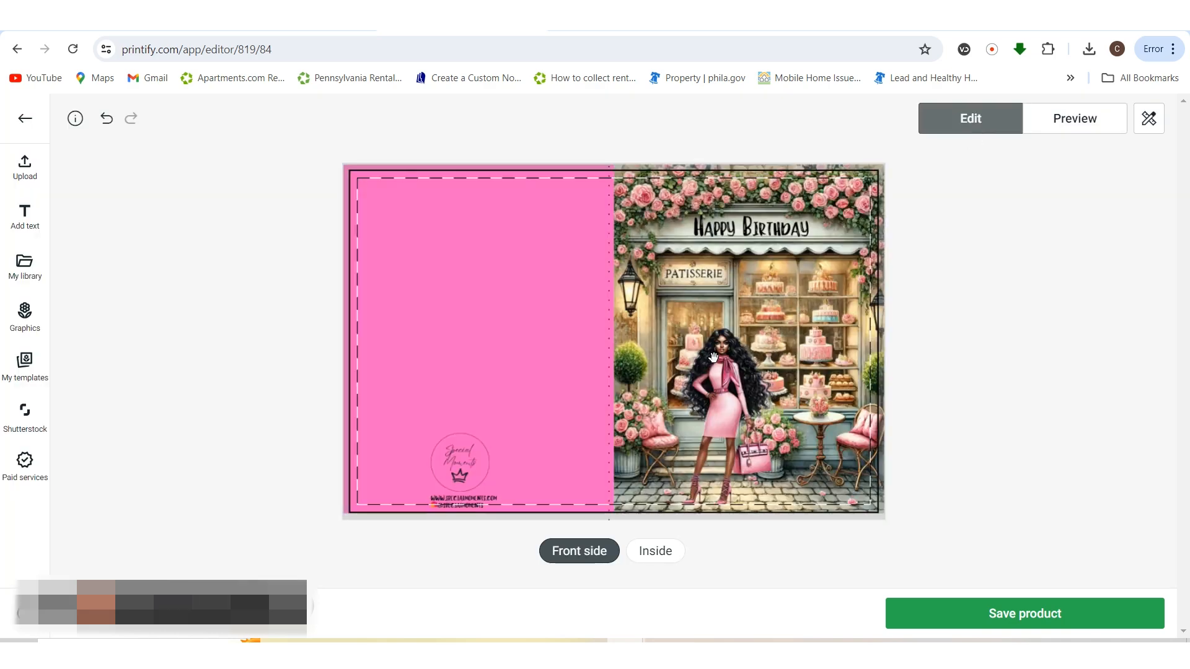
{"action": "left_click", "coordinate": [732, 340]}
{"action": "left_click_drag", "start_coordinate": [732, 340], "coordinate": [726, 342]}
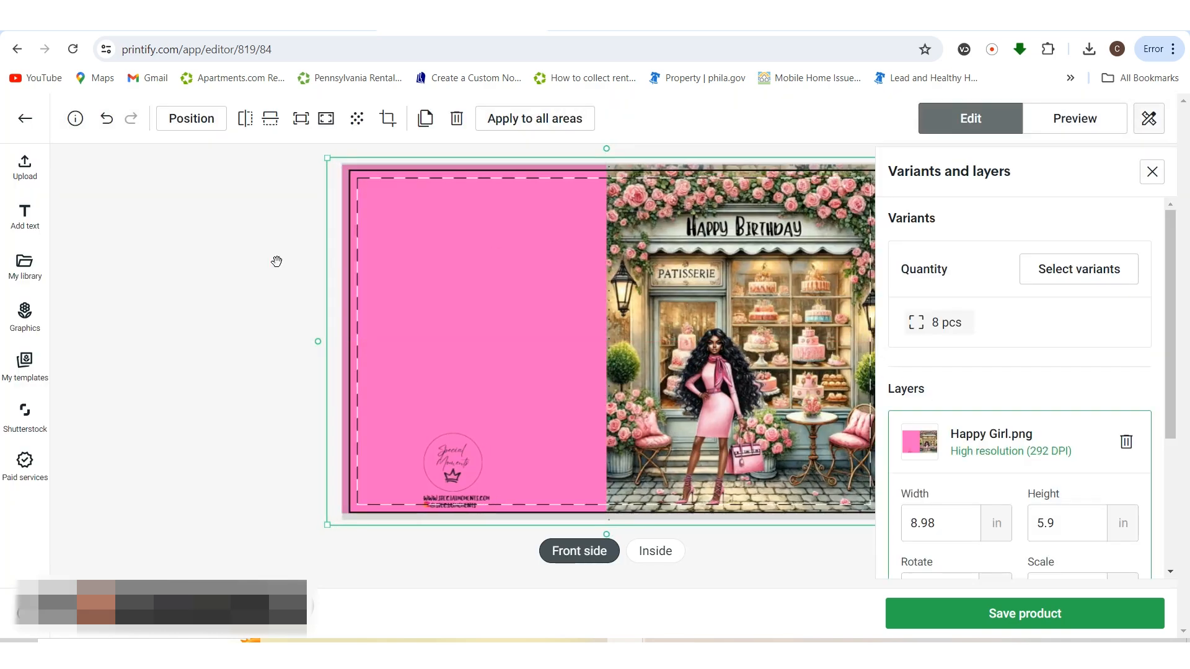
{"action": "left_click", "coordinate": [335, 279]}
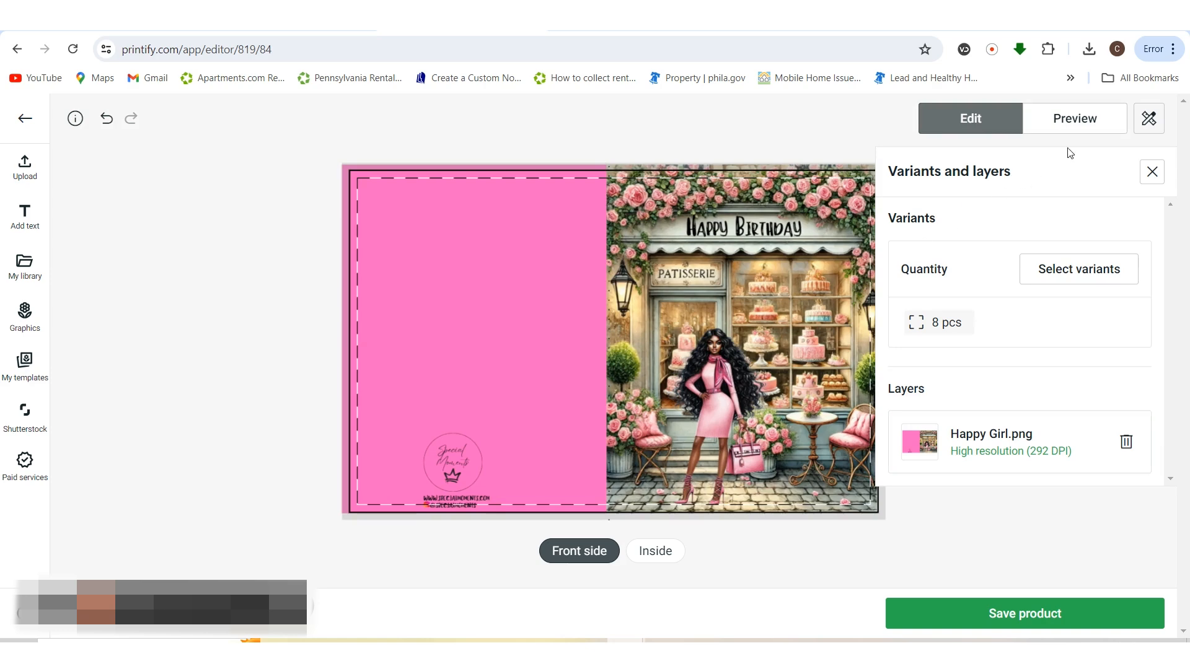
{"action": "left_click", "coordinate": [1147, 121]}
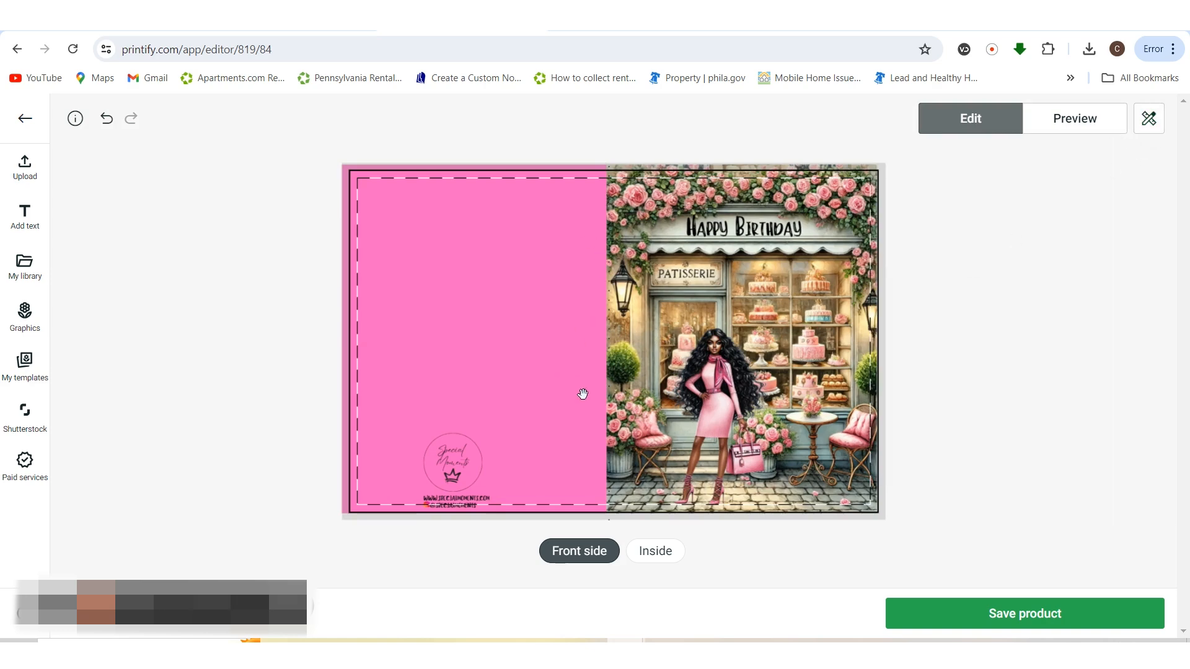
- Reposition and enlarge the front-side artwork so it extends past the lower outer corner of the print area
{"action": "left_click", "coordinate": [786, 470]}
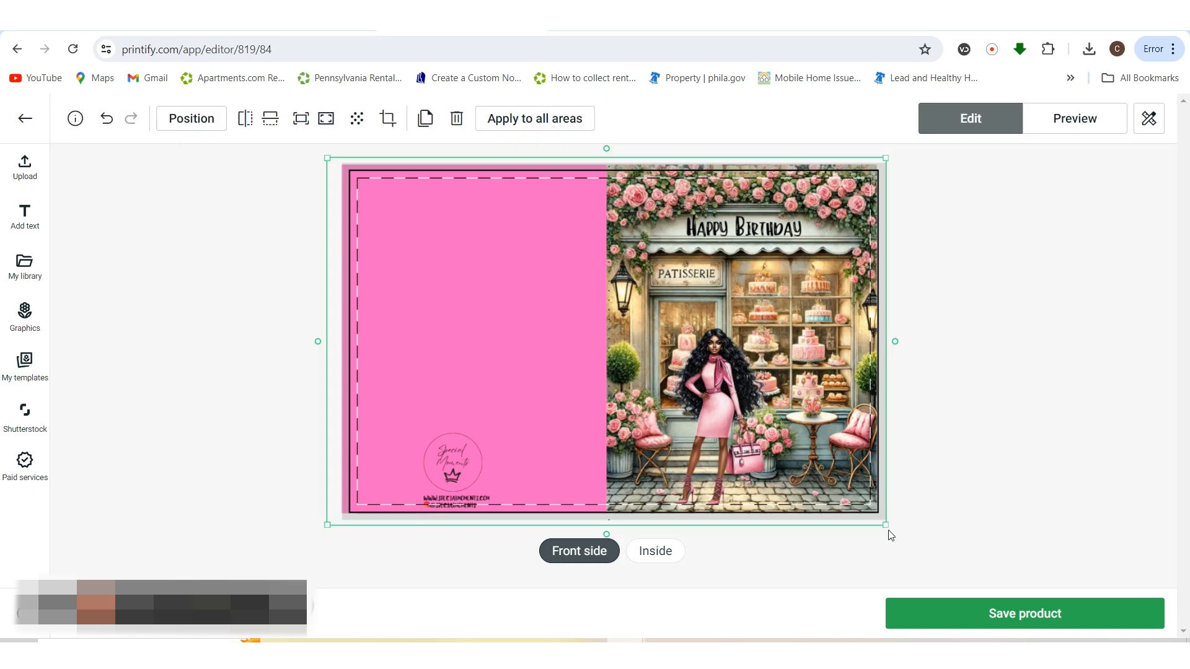
{"action": "mouse_move", "coordinate": [883, 523]}
{"action": "left_mouse_down"}
{"action": "mouse_move", "coordinate": [874, 515]}
{"action": "mouse_move", "coordinate": [893, 516]}
{"action": "left_mouse_up"}
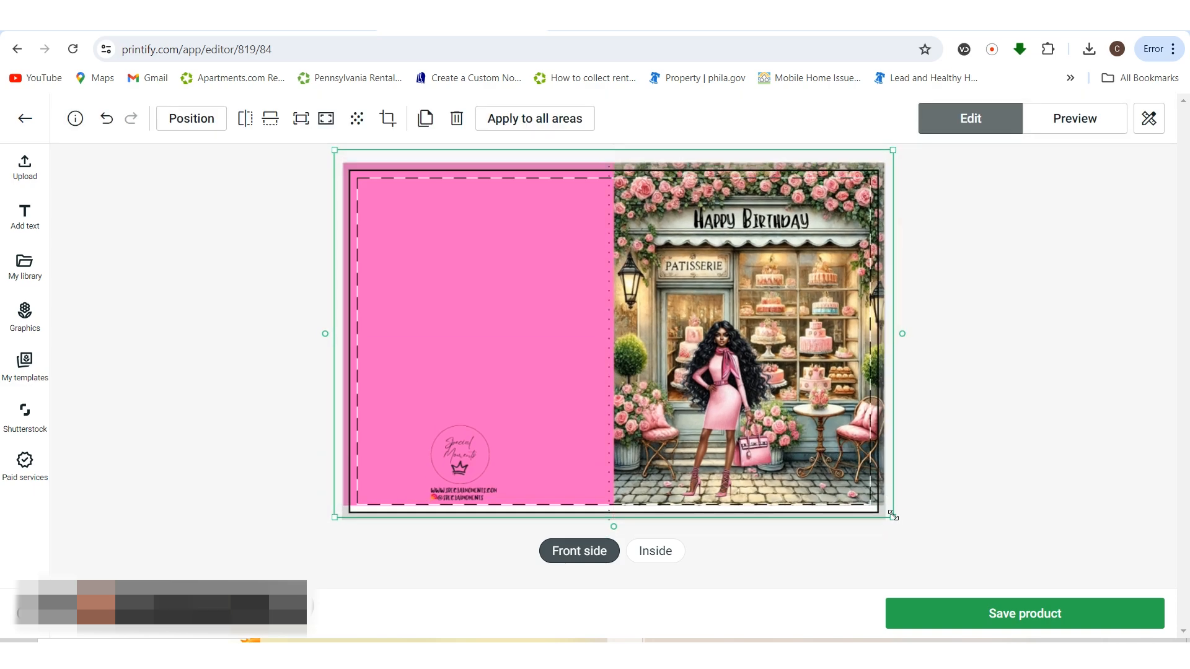
{"action": "left_click_drag", "start_coordinate": [897, 523], "coordinate": [902, 532]}
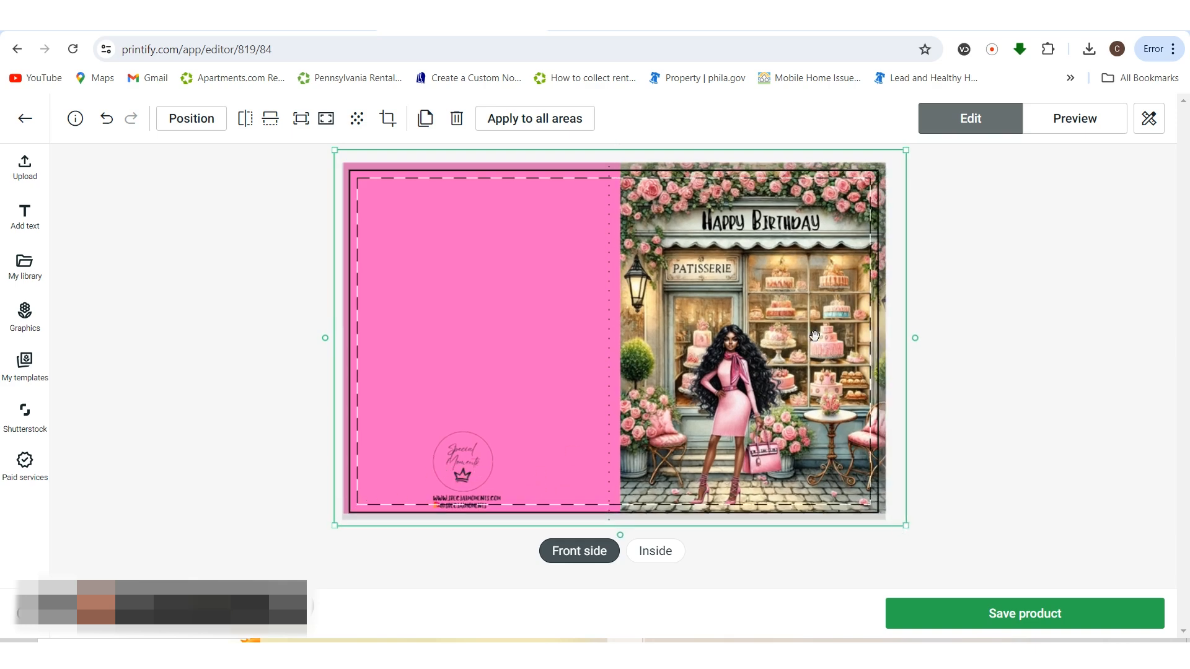
- Switch back to the Canva design and move the grouped logo block on the pink back slightly up from the bottom edge
{"action": "left_click", "coordinate": [939, 19]}
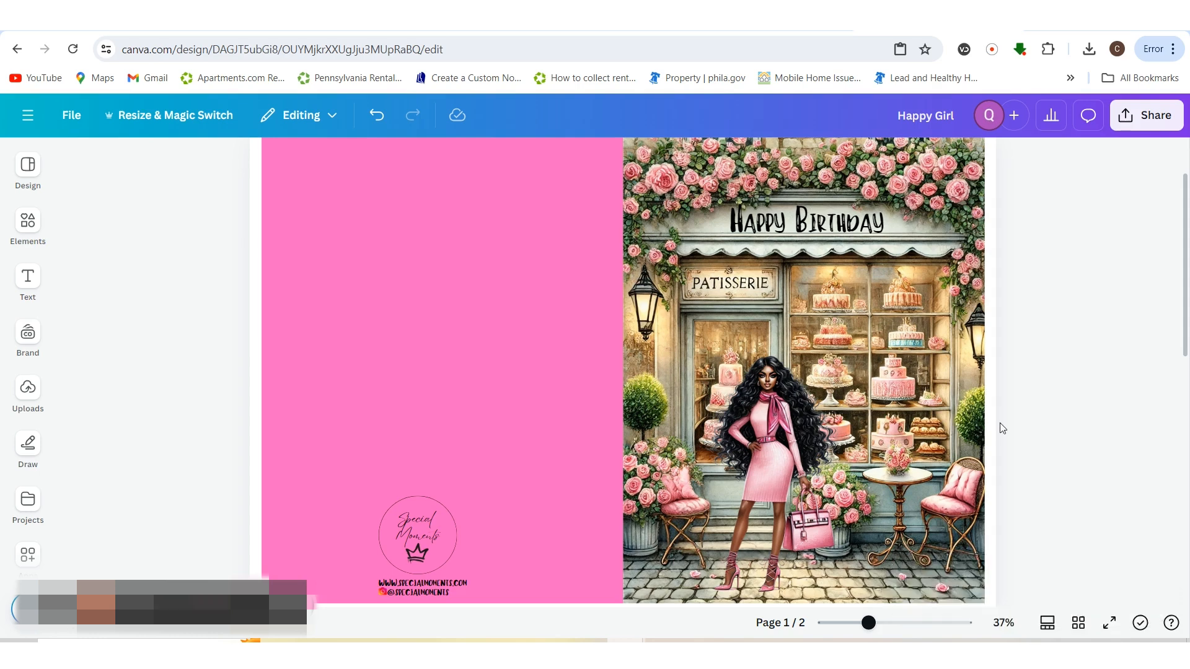
{"action": "scroll", "coordinate": [1031, 438], "scroll_direction": "down", "scroll_amount": 1}
{"action": "left_click", "coordinate": [466, 486]}
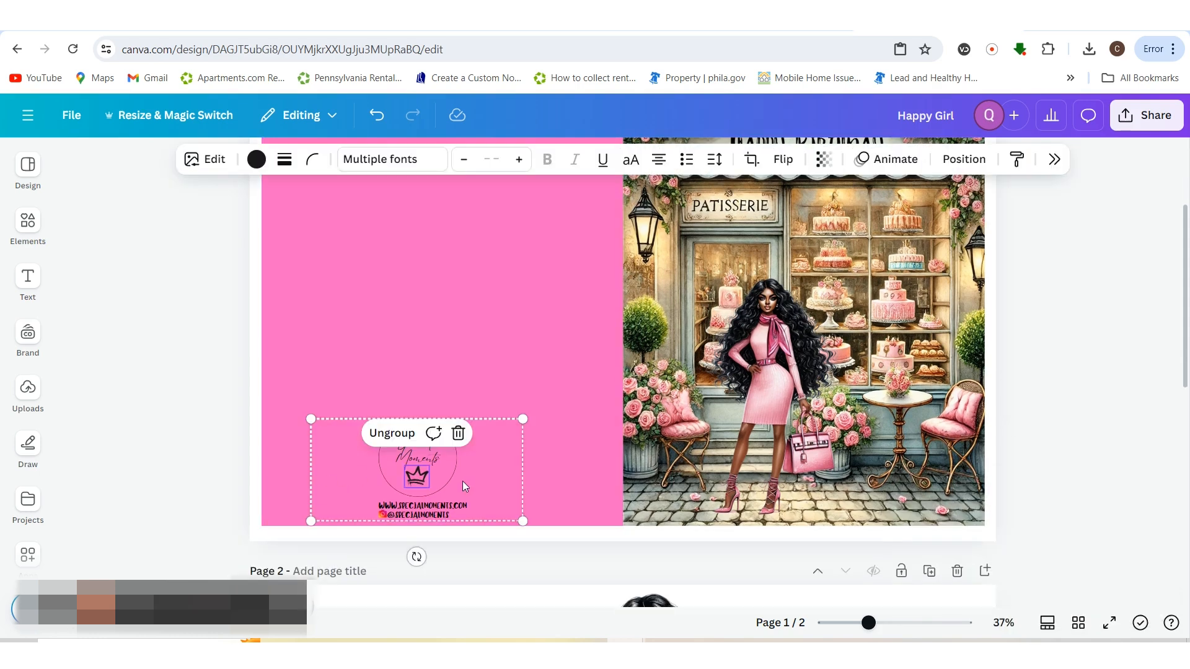
{"action": "left_click_drag", "start_coordinate": [477, 484], "coordinate": [475, 465]}
{"action": "left_click", "coordinate": [1075, 451]}
{"action": "scroll", "coordinate": [1024, 538], "scroll_direction": "up", "scroll_amount": 2}
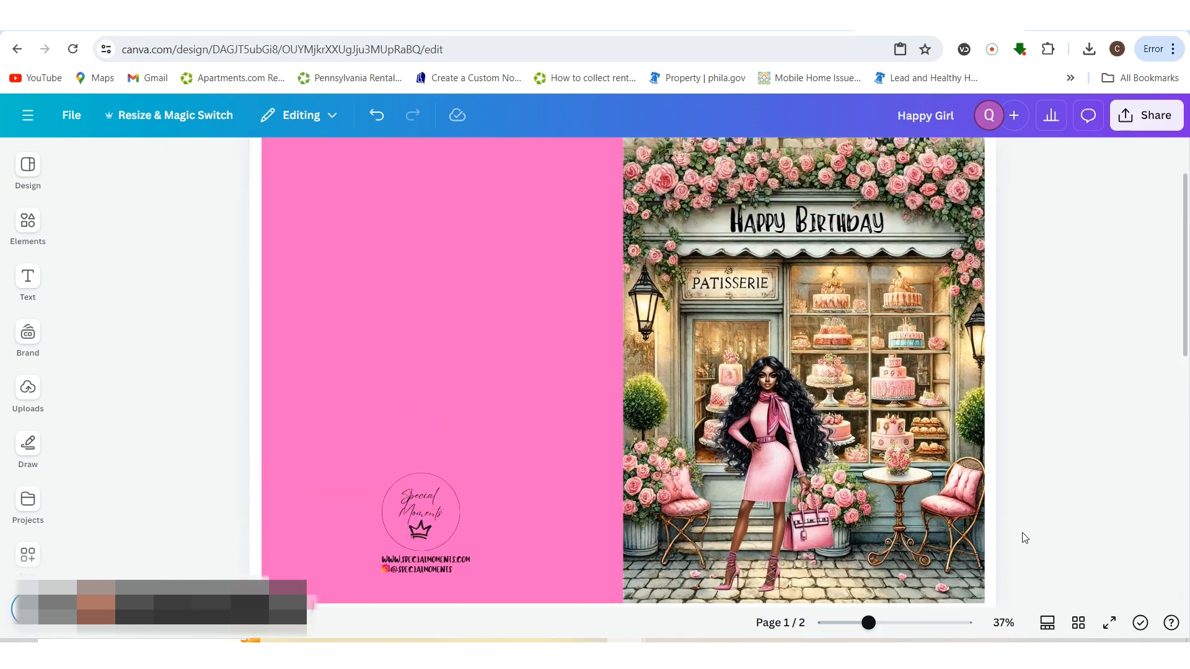
{"action": "scroll", "coordinate": [1023, 538], "scroll_direction": "up", "scroll_amount": 2}
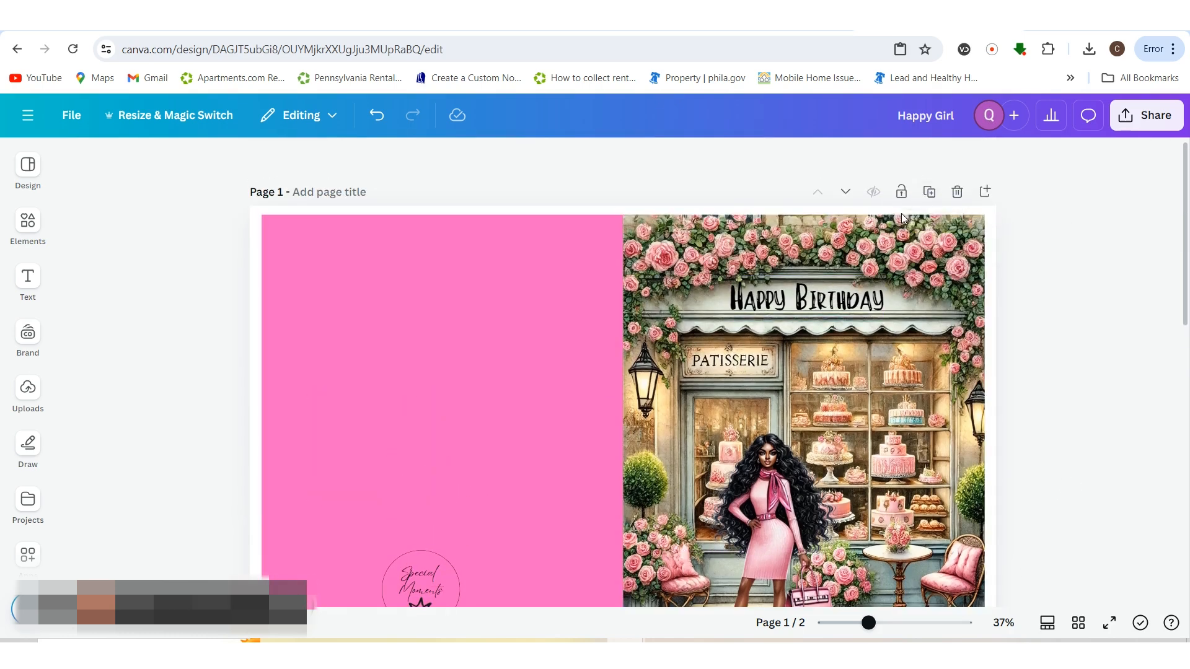
- Duplicate the card page and cover the copy's patisserie picture with a duplicate of the pink rectangle
{"action": "left_click", "coordinate": [935, 196]}
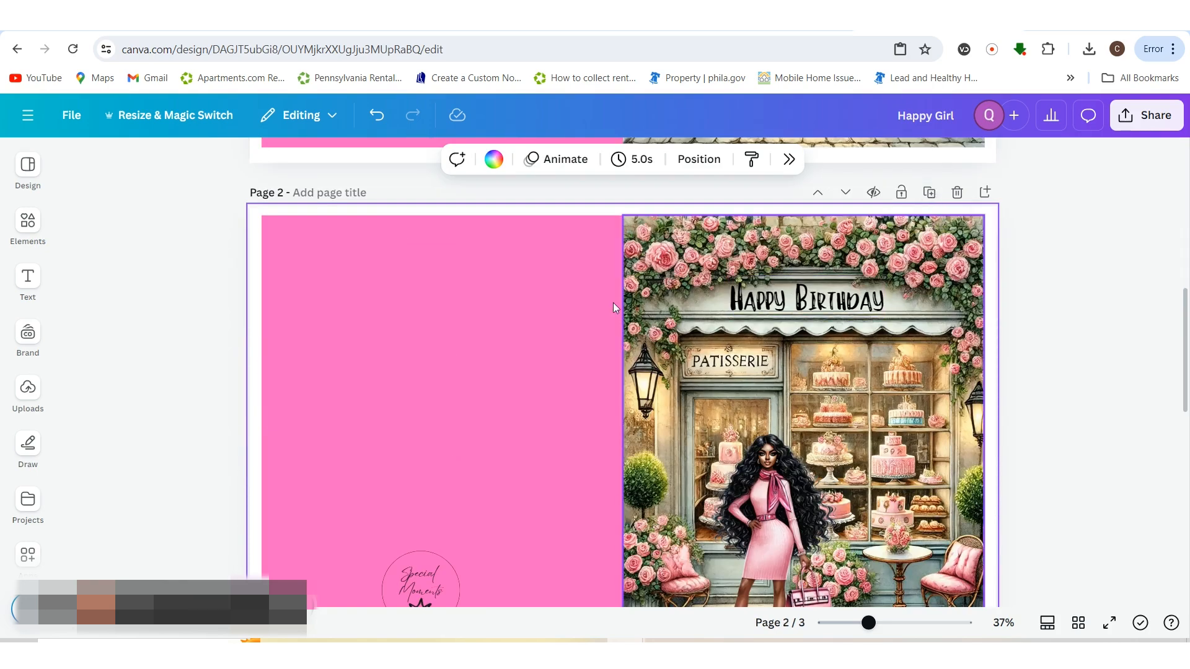
{"action": "left_click", "coordinate": [534, 307]}
{"action": "scroll", "coordinate": [539, 279], "scroll_direction": "down", "scroll_amount": 2}
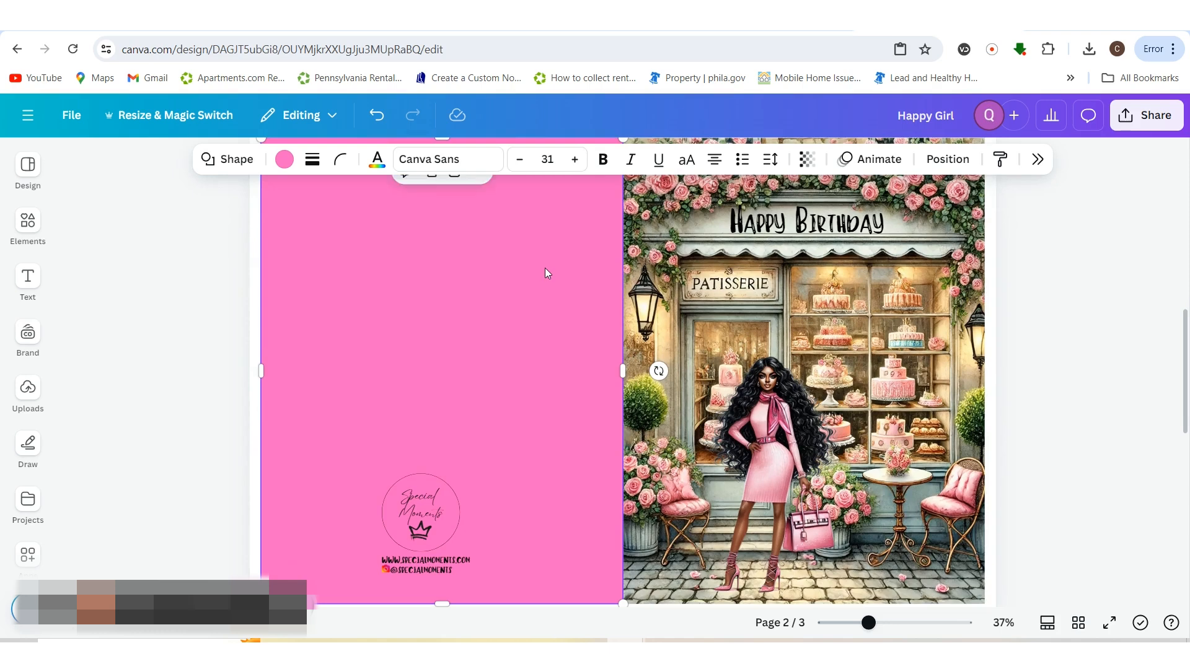
{"action": "scroll", "coordinate": [545, 268], "scroll_direction": "up", "scroll_amount": 2}
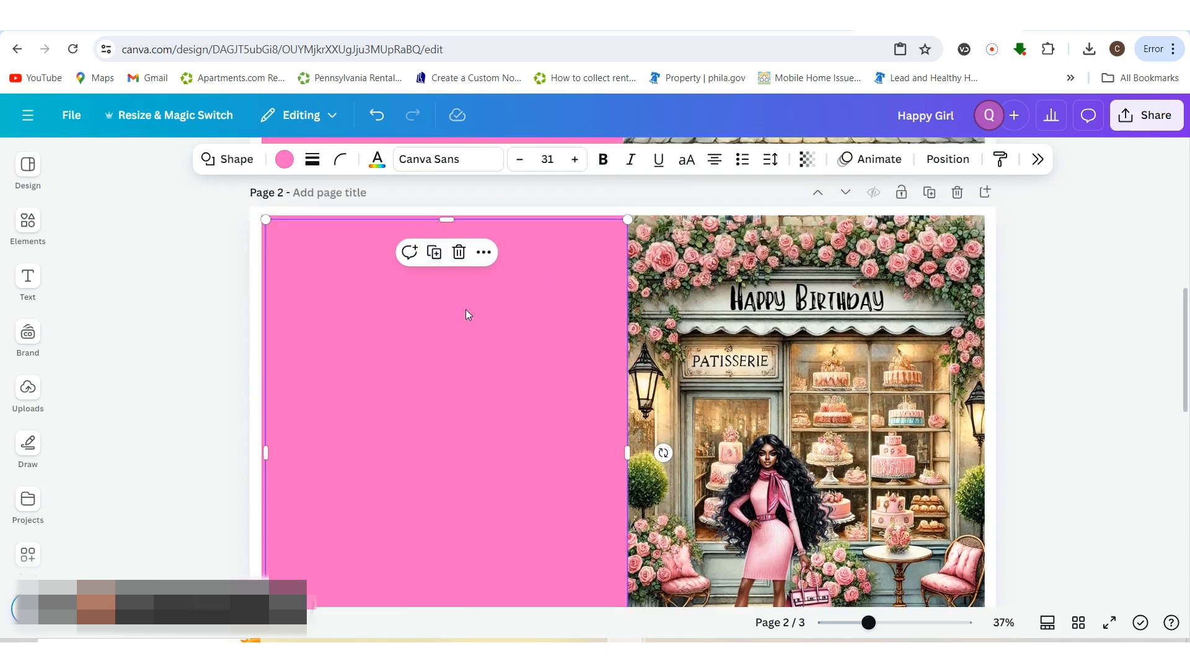
{"action": "left_click_drag", "start_coordinate": [466, 315], "coordinate": [835, 305]}
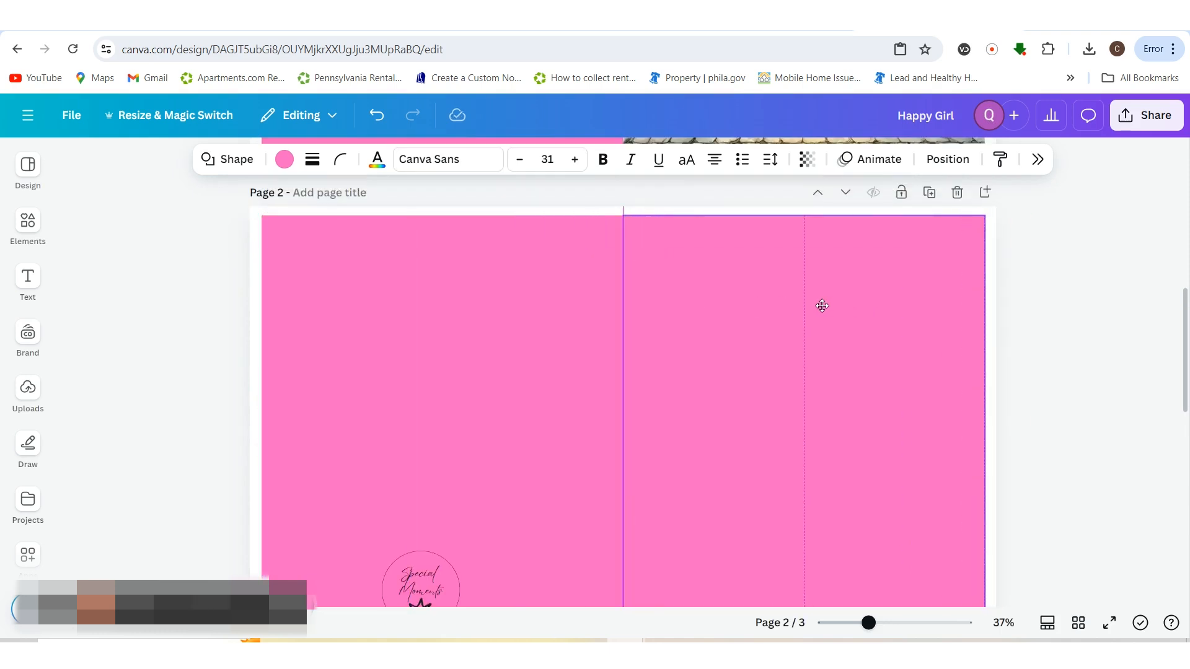
{"action": "left_click", "coordinate": [823, 306]}
- Recolor the rectangle covering the patisserie picture on page 2 to white
{"action": "left_click", "coordinate": [284, 159]}
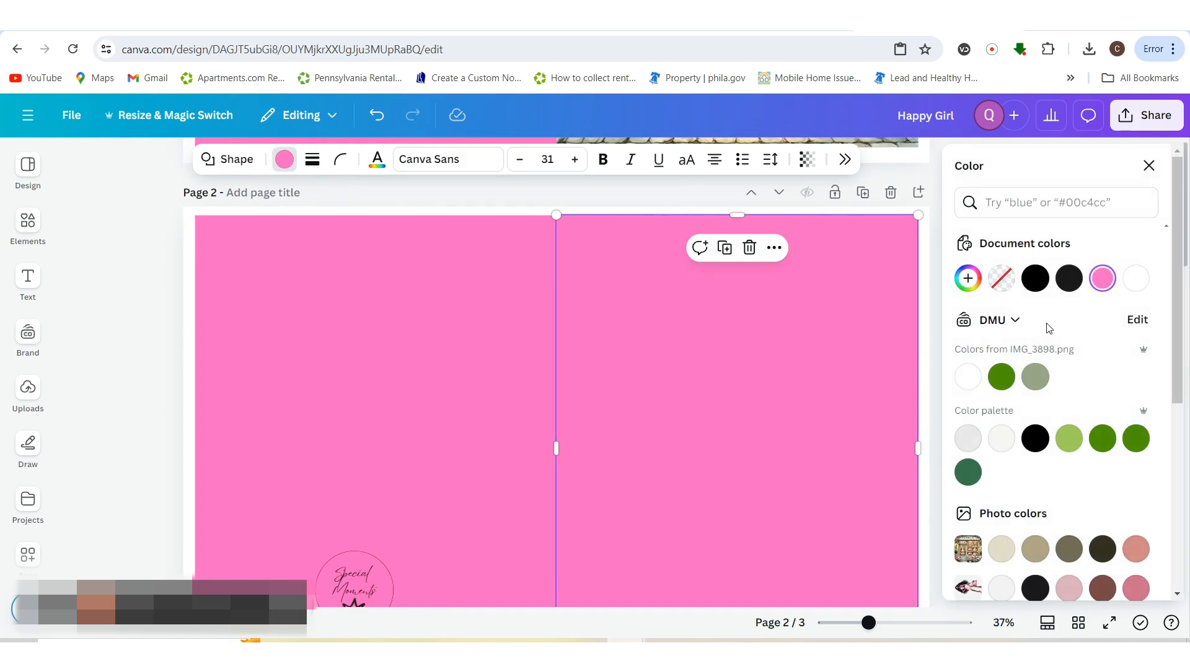
{"action": "left_click", "coordinate": [980, 380]}
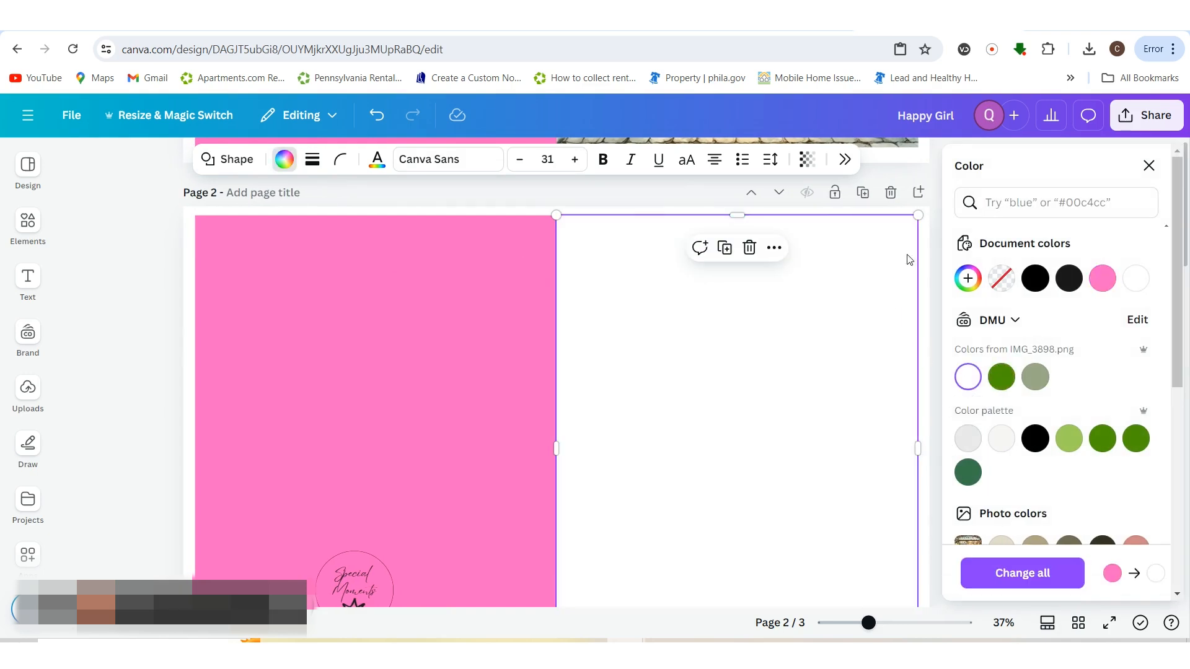
{"action": "key", "text": "Escape"}
{"action": "left_click", "coordinate": [977, 255]}
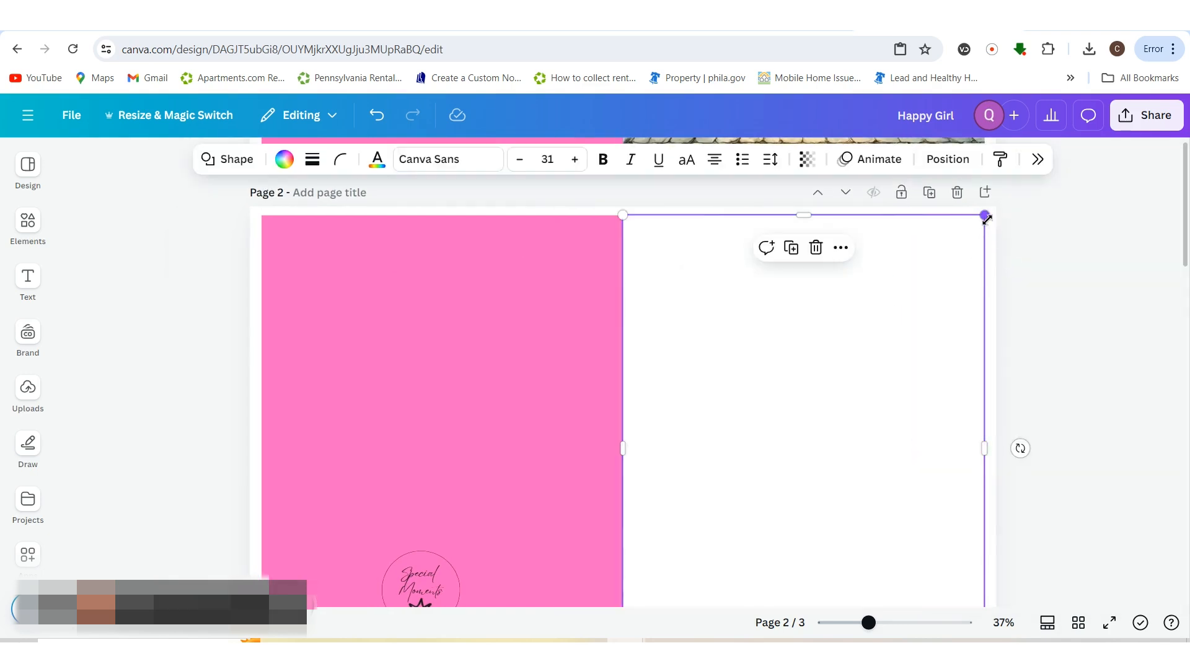
{"action": "left_click_drag", "start_coordinate": [986, 217], "coordinate": [980, 218]}
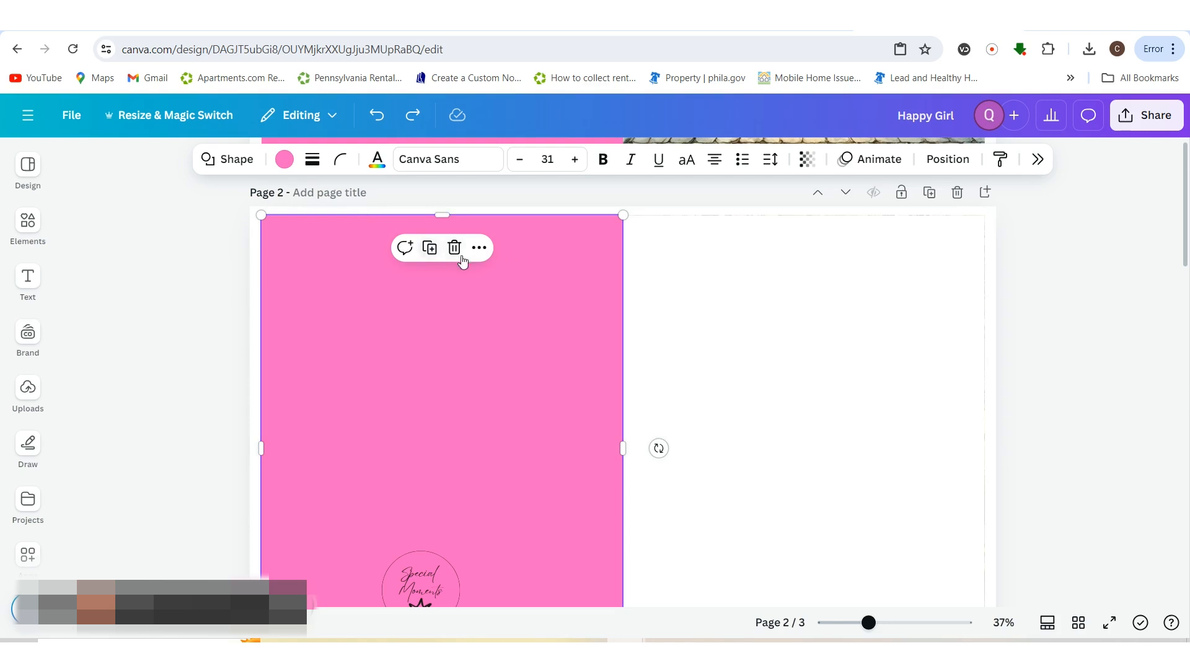
- Delete the grouped Special Moments logo block from the pink half of page 2
{"action": "scroll", "coordinate": [1015, 366], "scroll_direction": "down", "scroll_amount": 2}
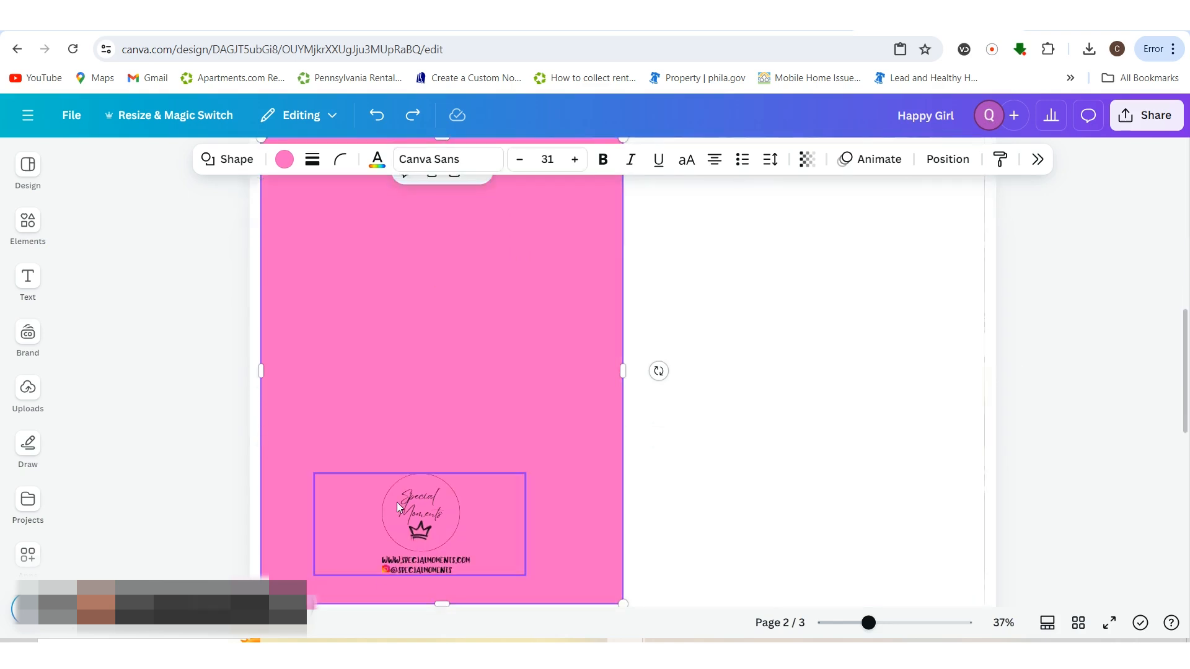
{"action": "left_click", "coordinate": [397, 502]}
{"action": "left_click", "coordinate": [459, 456]}
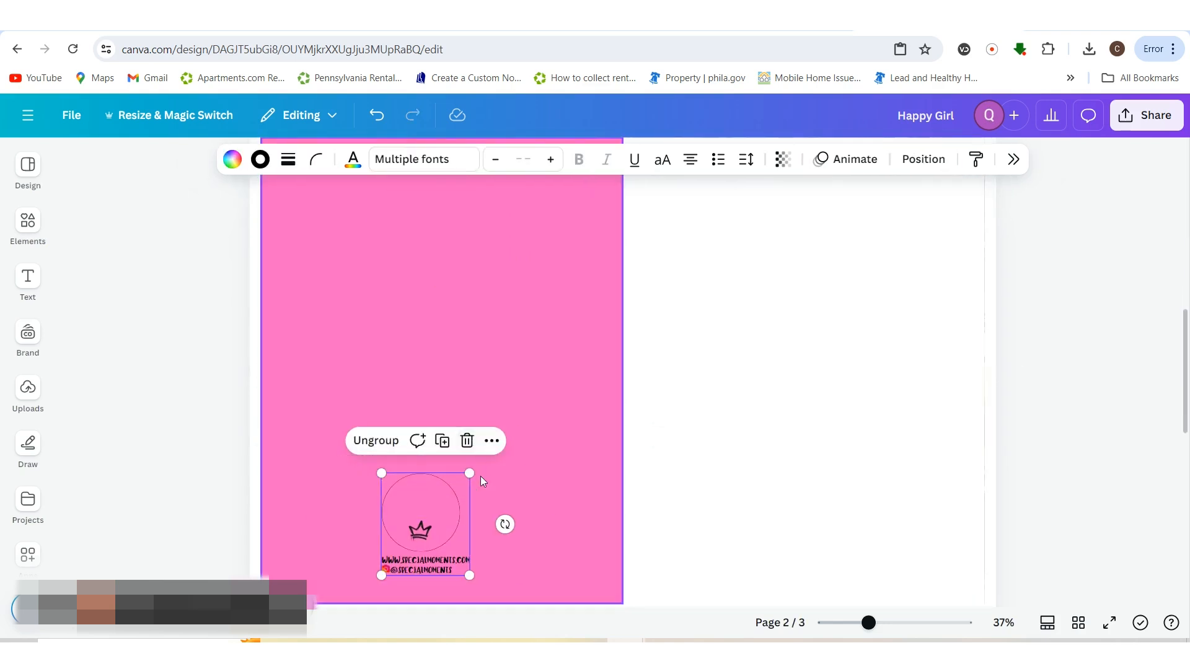
{"action": "left_click", "coordinate": [466, 441]}
{"action": "scroll", "coordinate": [930, 447], "scroll_direction": "up", "scroll_amount": 2}
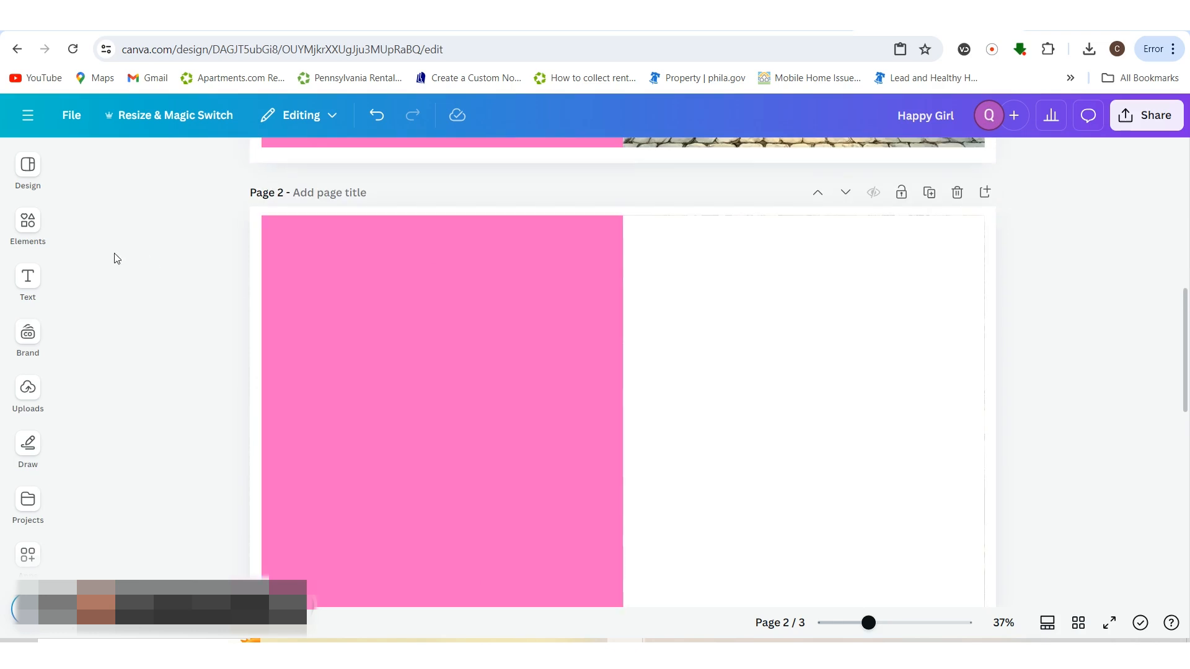
- Add a text box in the Happy Girl font, enlarge it to size 206, and move it onto the white half of page 2
{"action": "left_click", "coordinate": [31, 228]}
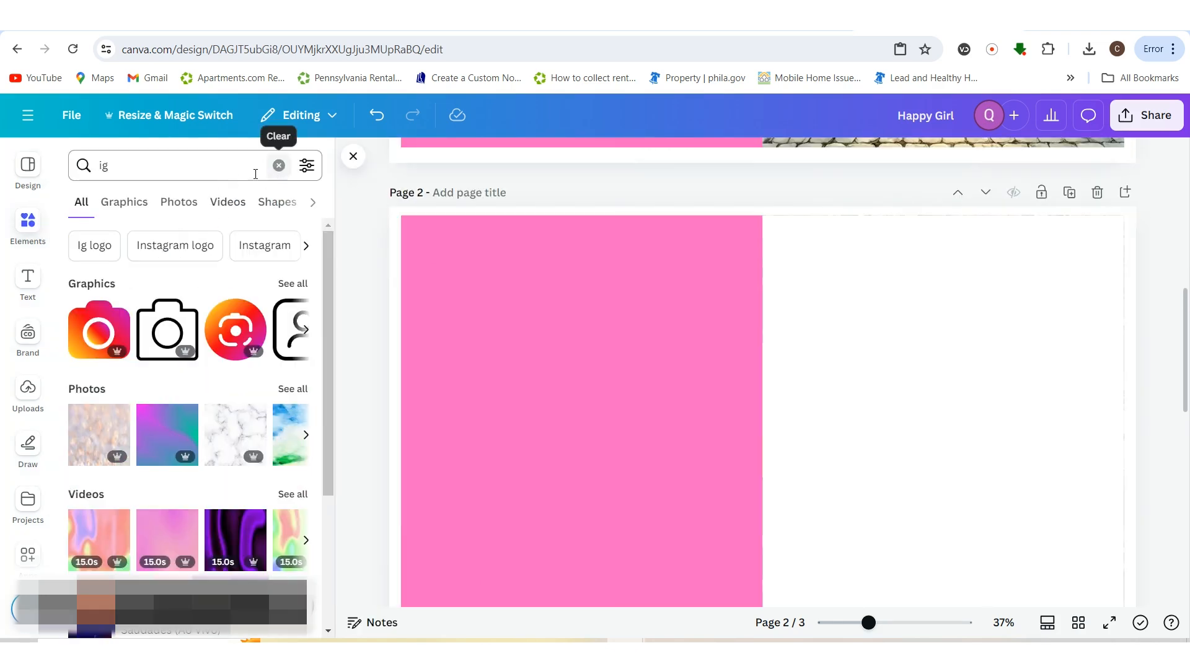
{"action": "left_click", "coordinate": [28, 282]}
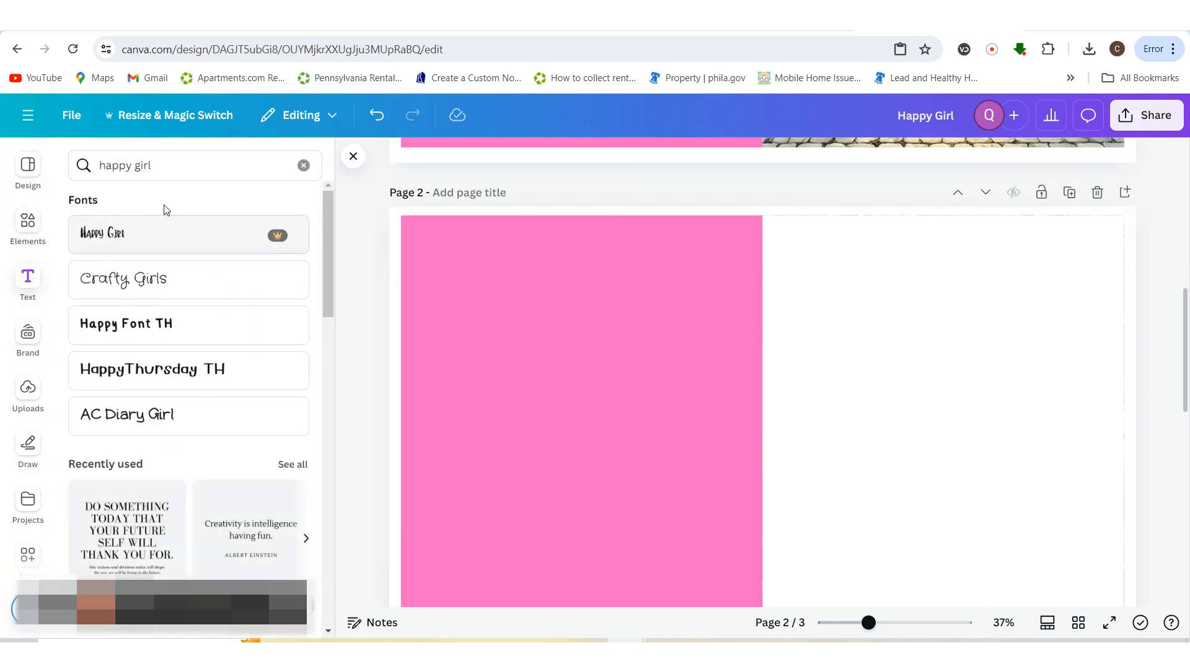
{"action": "left_click", "coordinate": [165, 233]}
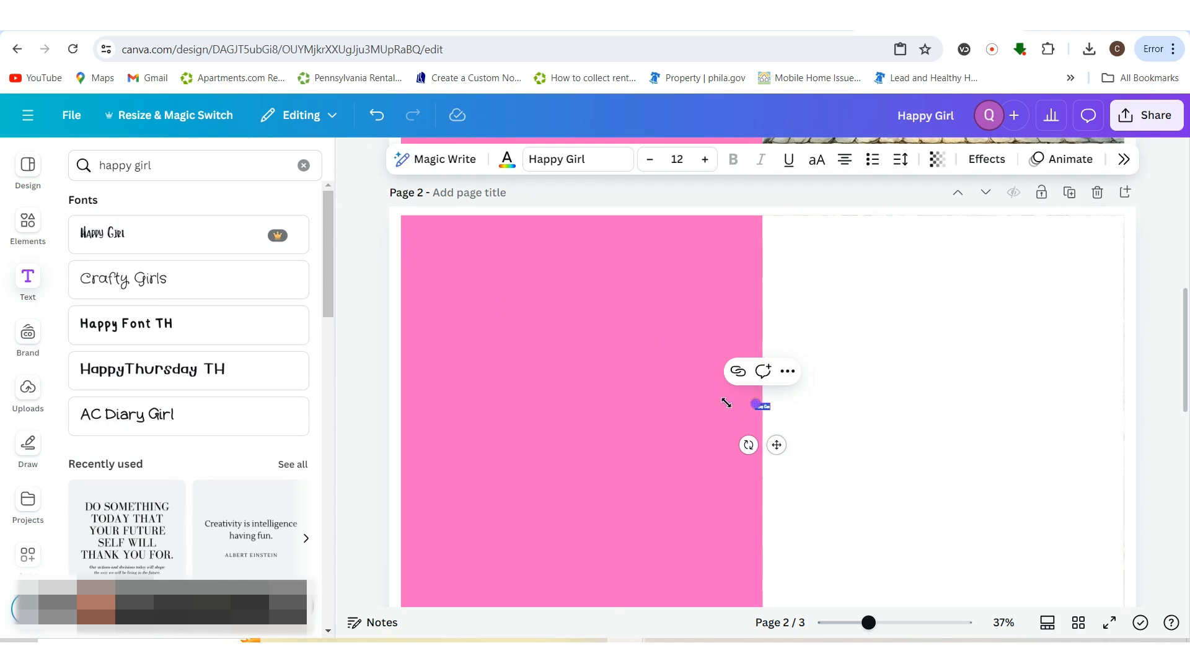
{"action": "left_click_drag", "start_coordinate": [726, 404], "coordinate": [496, 345]}
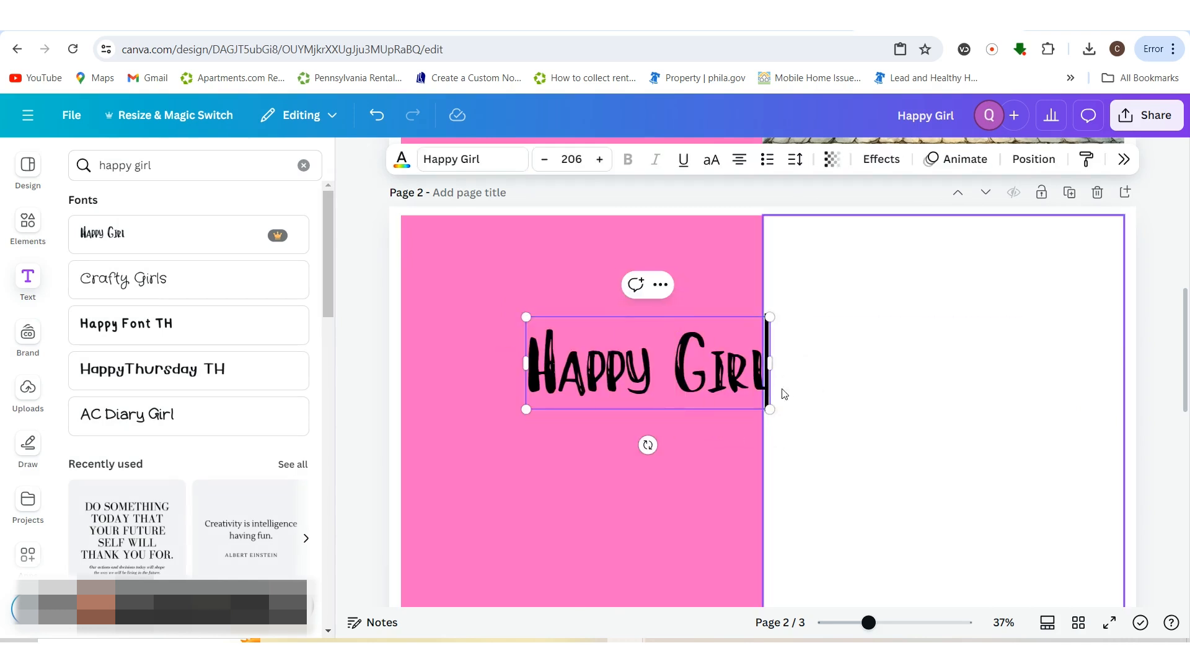
{"action": "left_click", "coordinate": [883, 450]}
{"action": "left_click_drag", "start_coordinate": [687, 359], "coordinate": [976, 358]}
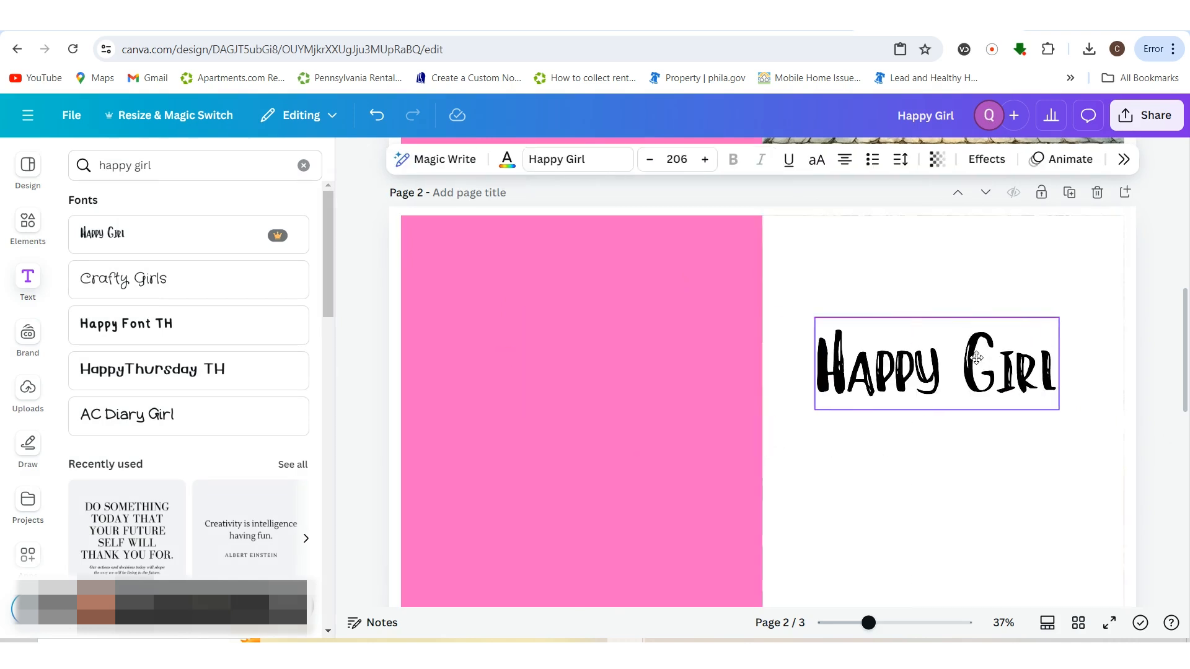
- Replace the placeholder text on the white half with "We Hope You Have A Blast In Paris" on three lines
{"action": "double_click", "coordinate": [1010, 355]}
{"action": "type", "text": "W"}
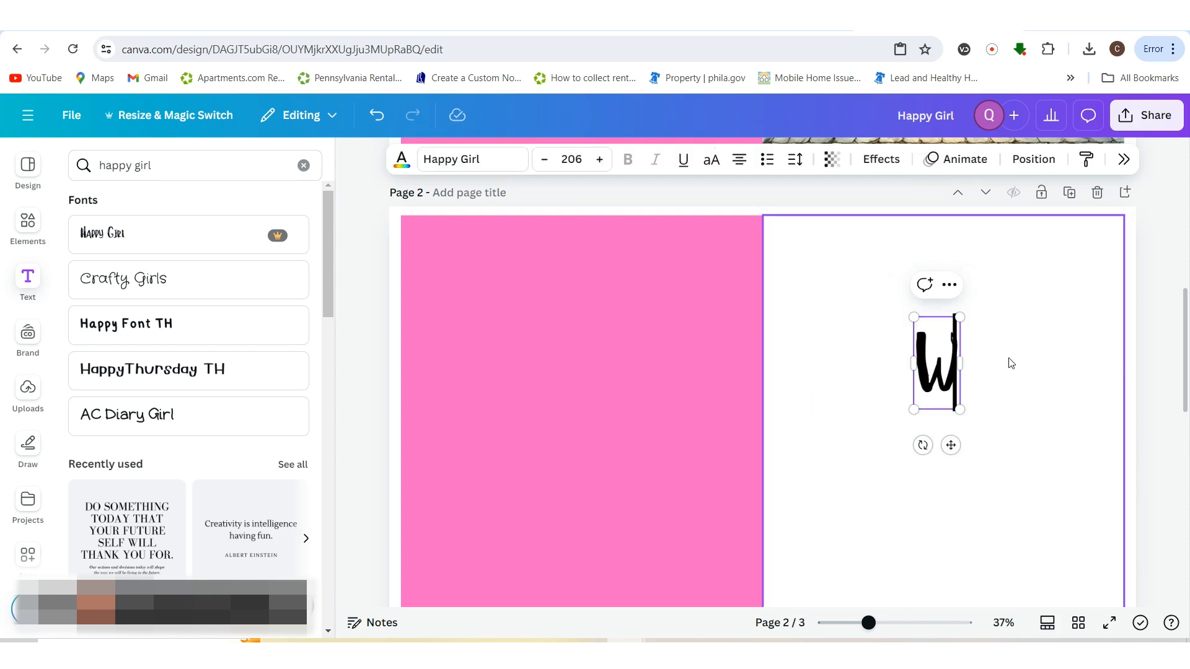
{"action": "type", "text": "e Hope You"}
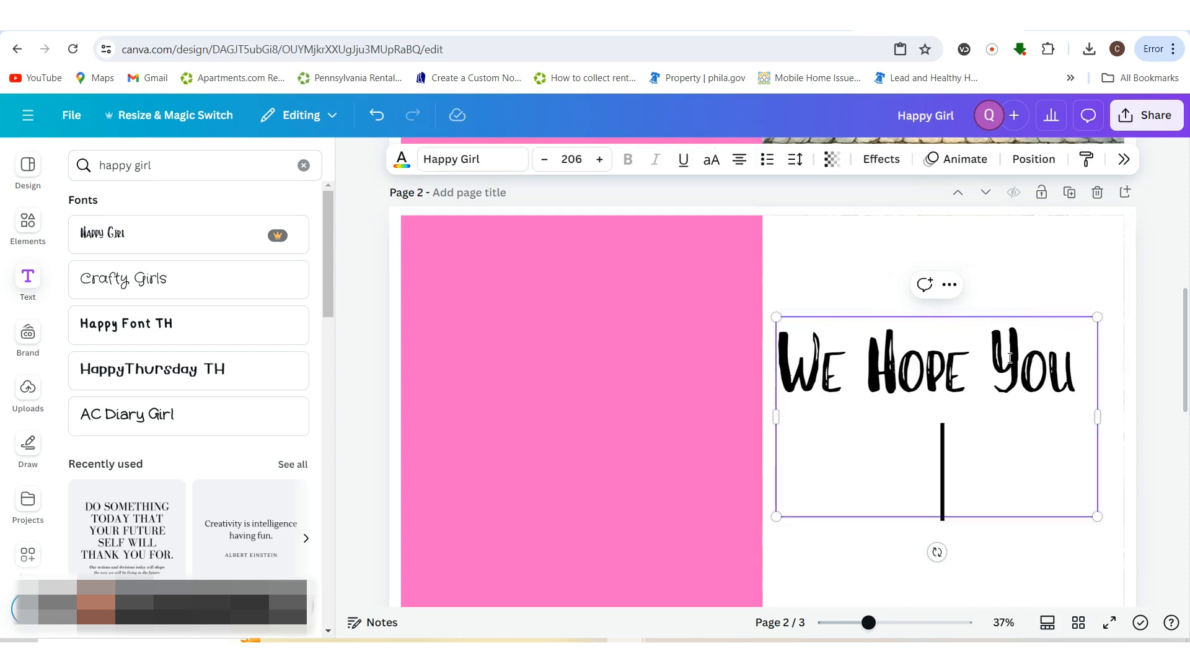
{"action": "type", "text": " Have A Blas"}
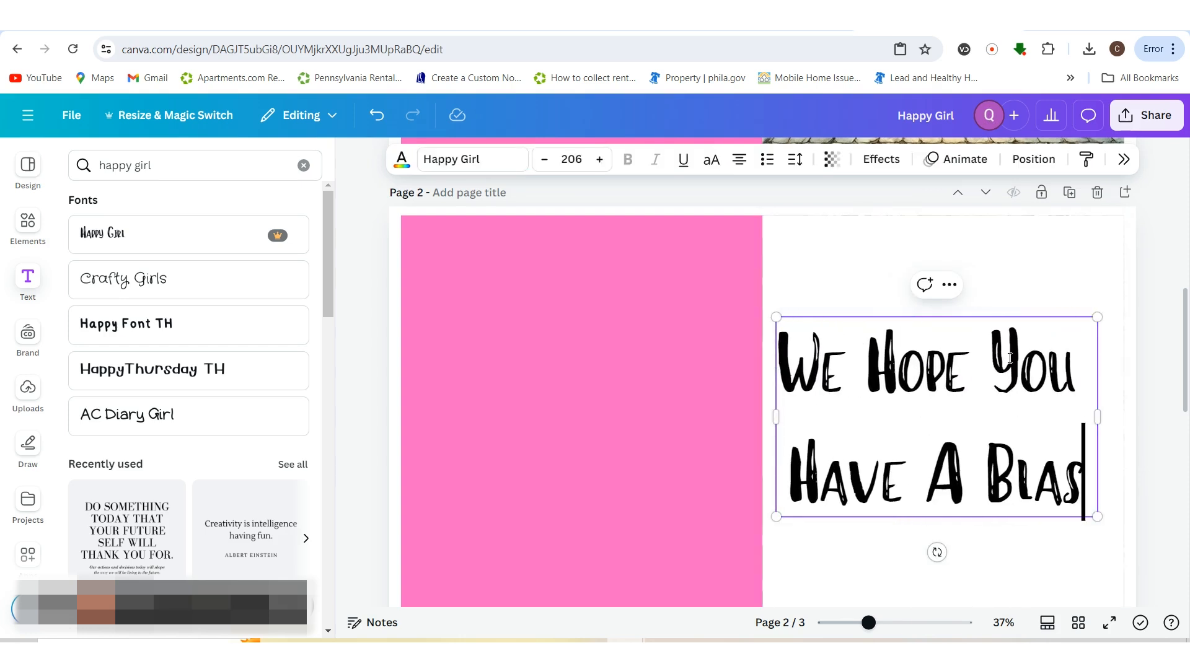
{"action": "type", "text": "t In Paris"}
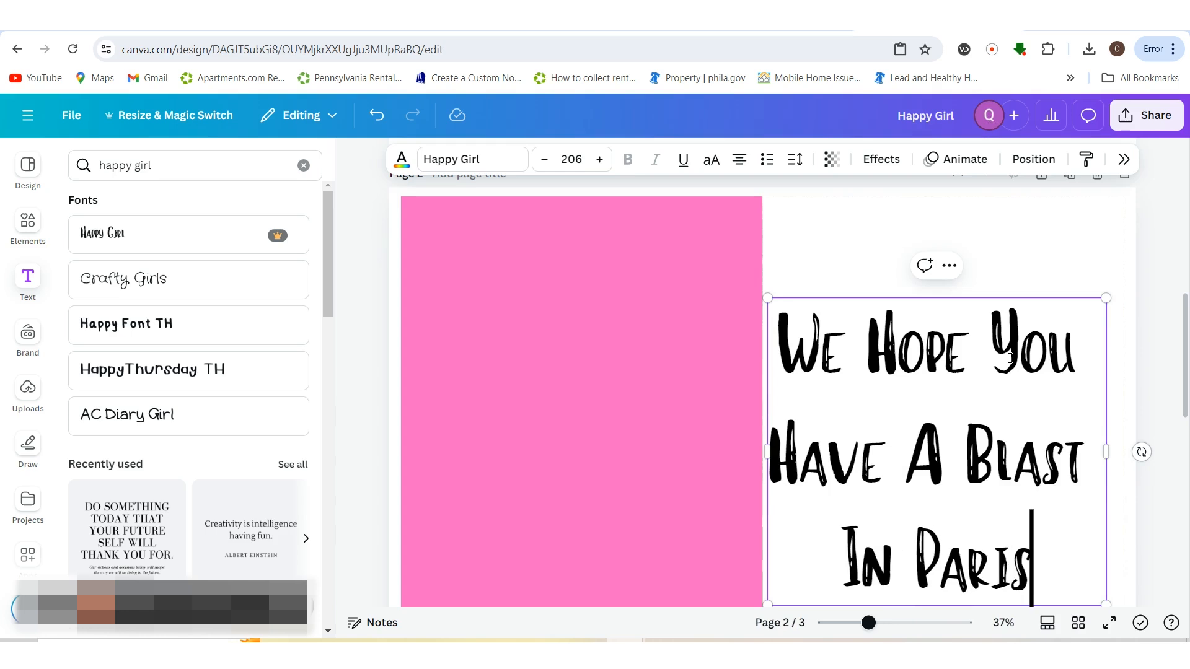
{"action": "left_click", "coordinate": [371, 288]}
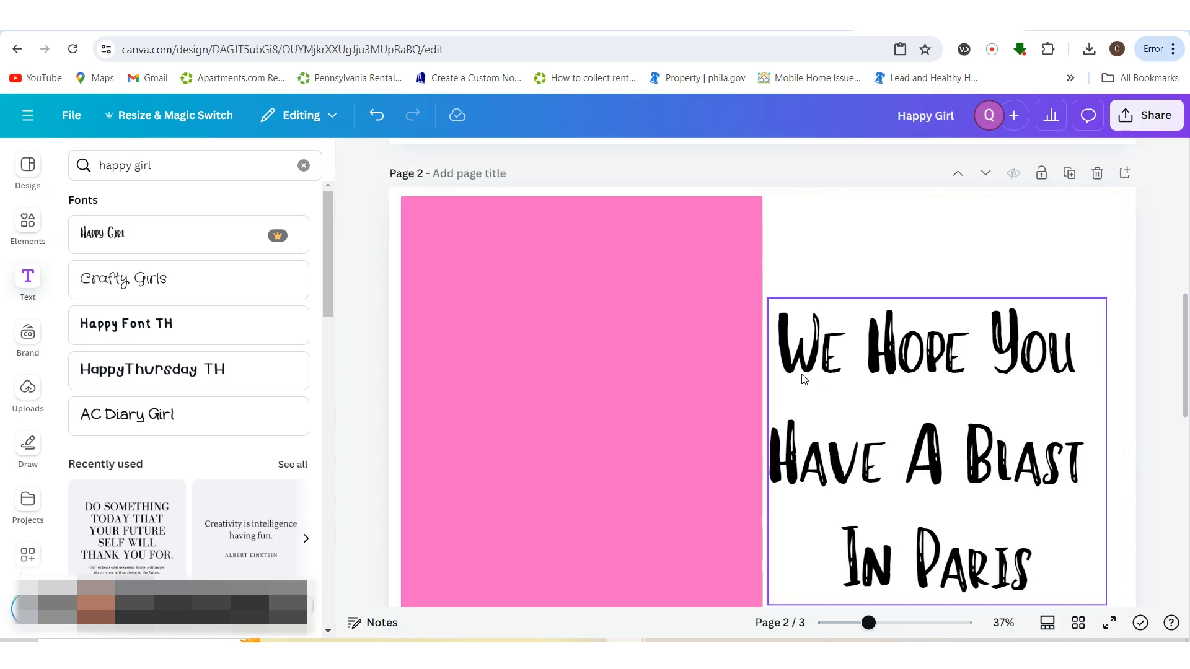
- Search the design elements for "paris" and show all graphics results
{"action": "left_click", "coordinate": [28, 221]}
{"action": "left_click", "coordinate": [185, 166]}
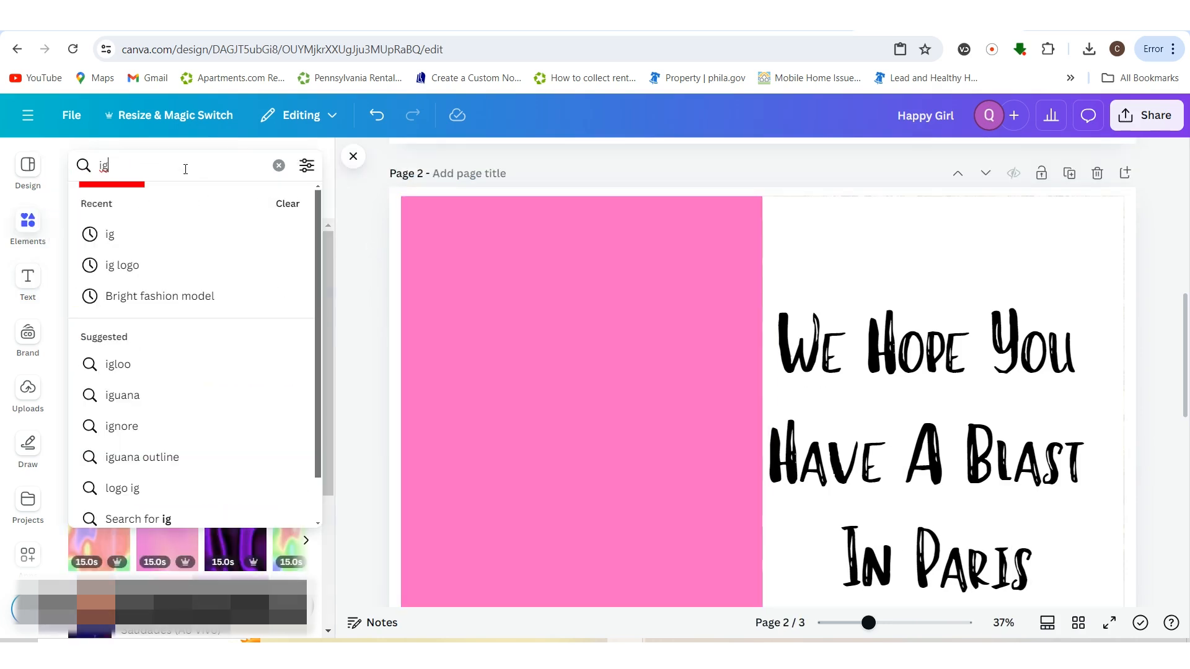
{"action": "type", "text": "paris"}
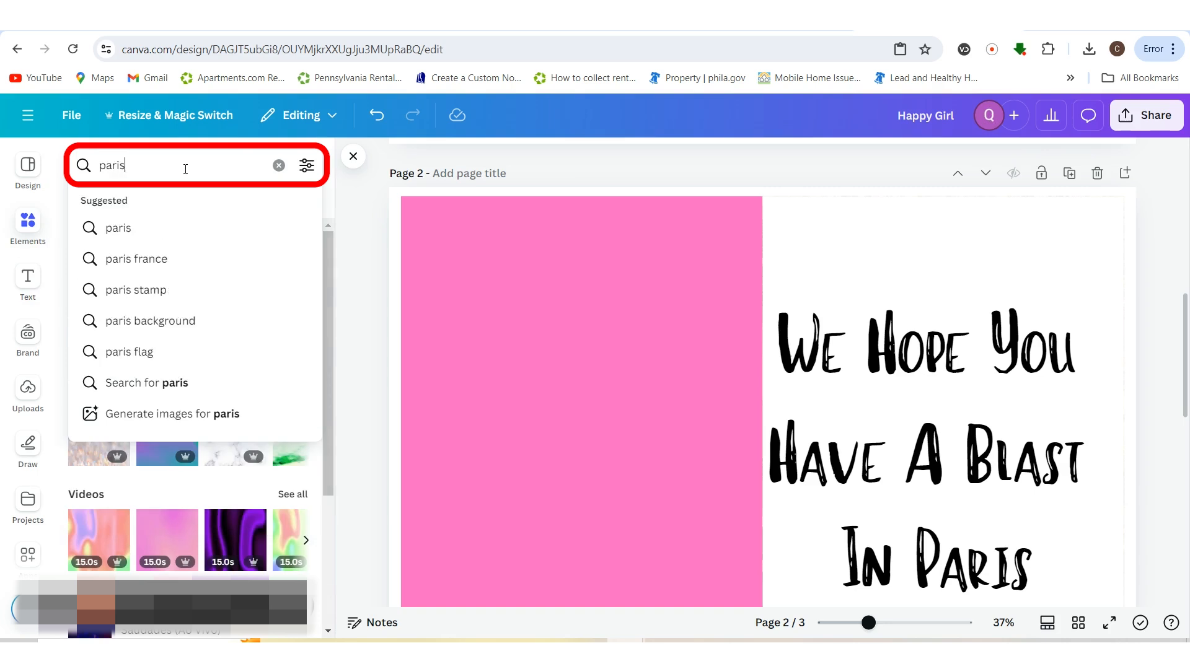
{"action": "key", "text": "Return"}
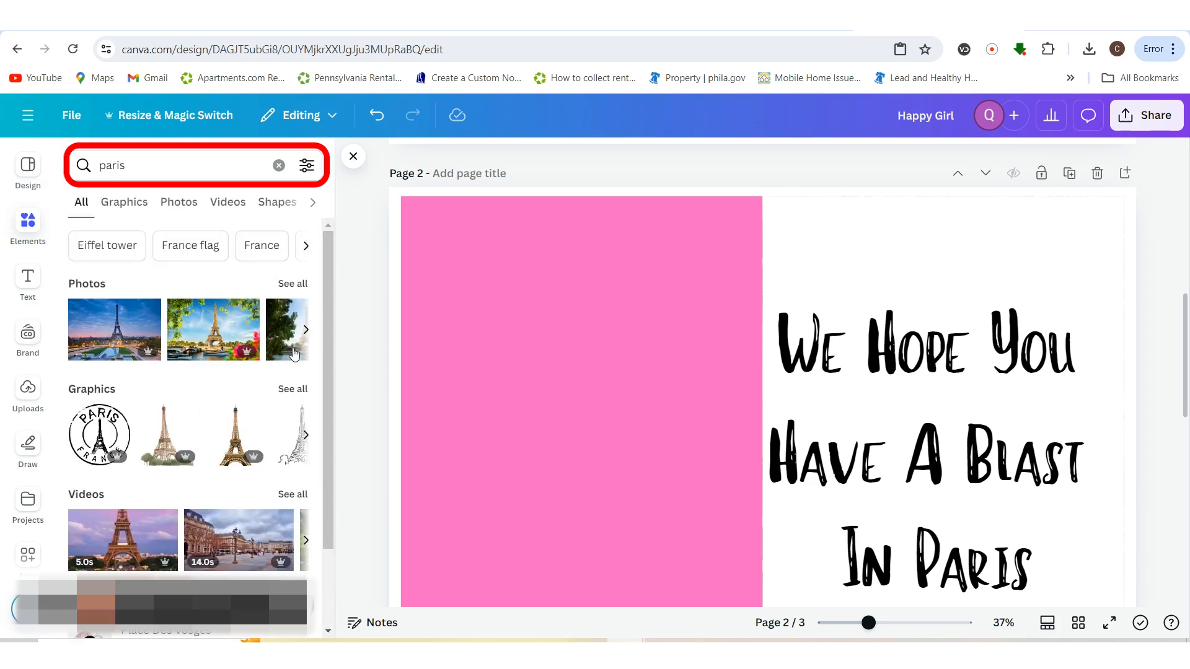
{"action": "left_click", "coordinate": [304, 390]}
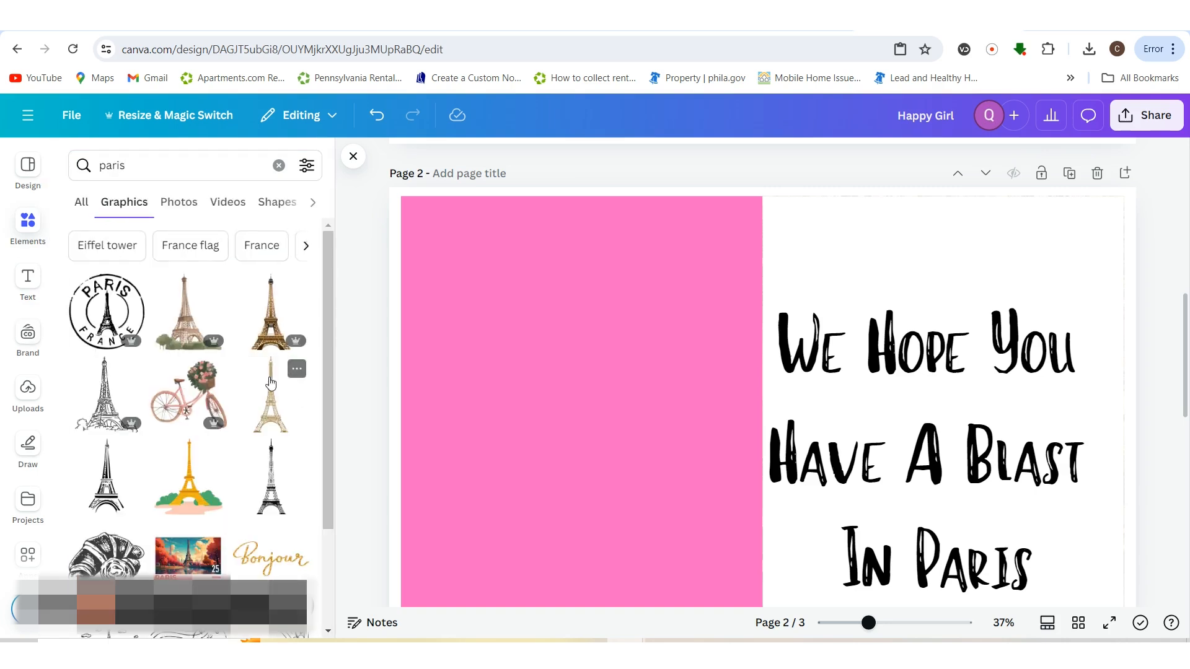
- Tighten the Paris message's line spacing to 0.89, shrink it to font size 160, and center it on the white half
{"action": "left_click", "coordinate": [868, 372]}
{"action": "left_click", "coordinate": [902, 162]}
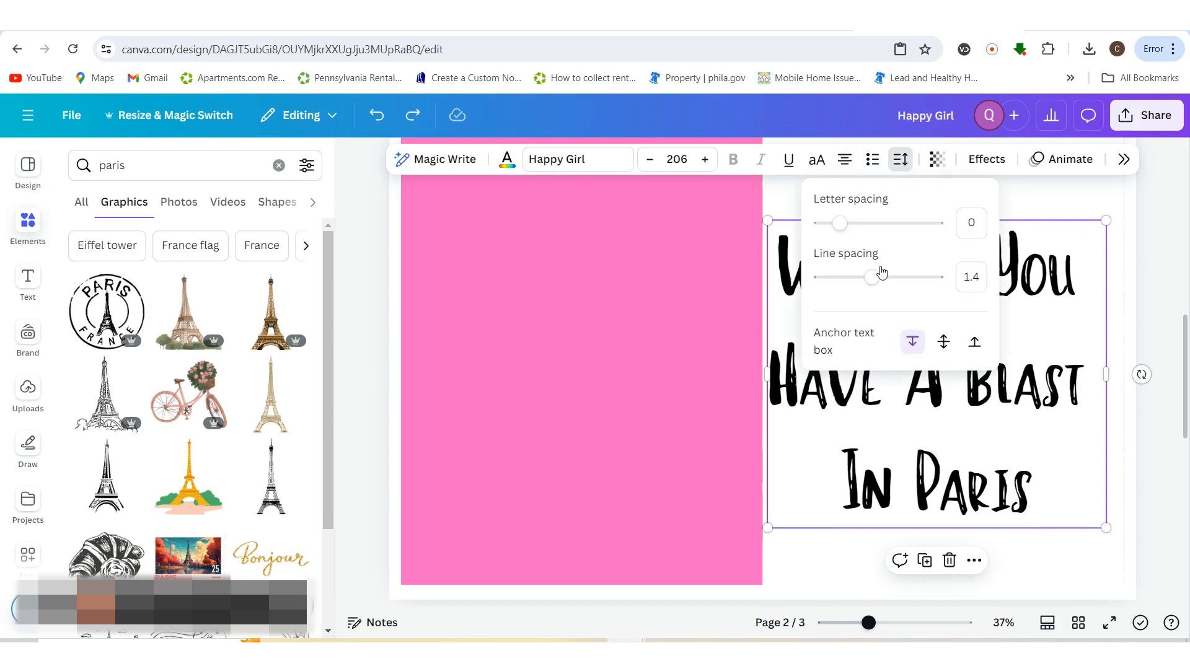
{"action": "left_click_drag", "start_coordinate": [873, 278], "coordinate": [841, 284]}
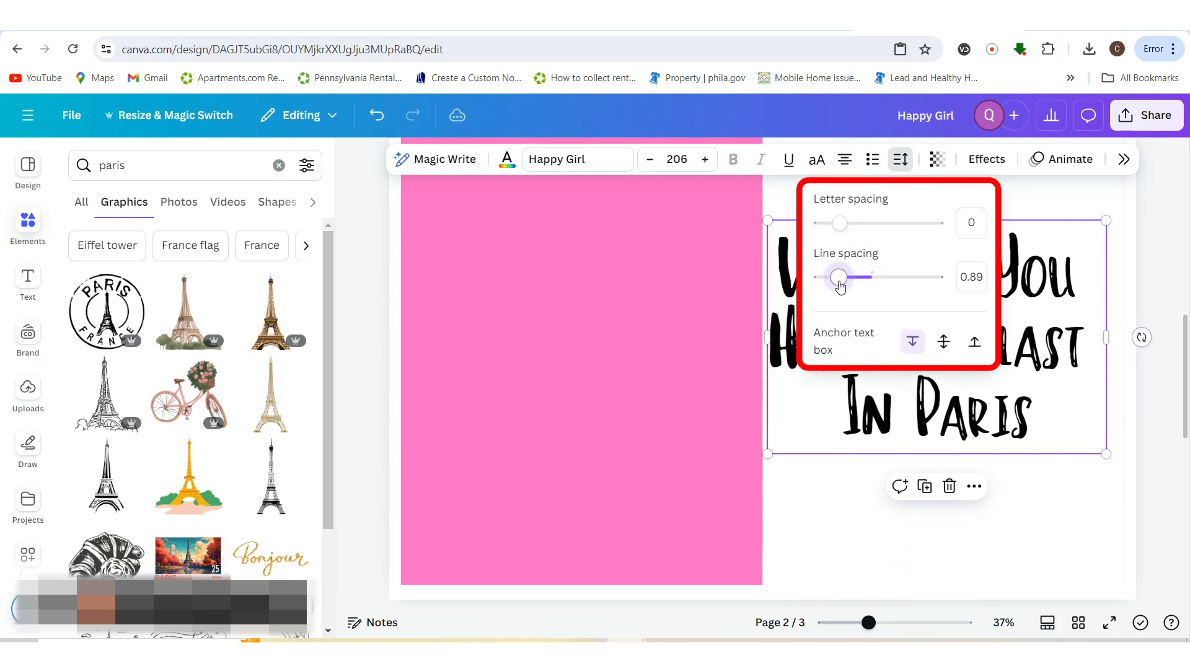
{"action": "left_click_drag", "start_coordinate": [1106, 454], "coordinate": [1047, 389]}
{"action": "left_click_drag", "start_coordinate": [949, 325], "coordinate": [981, 333]}
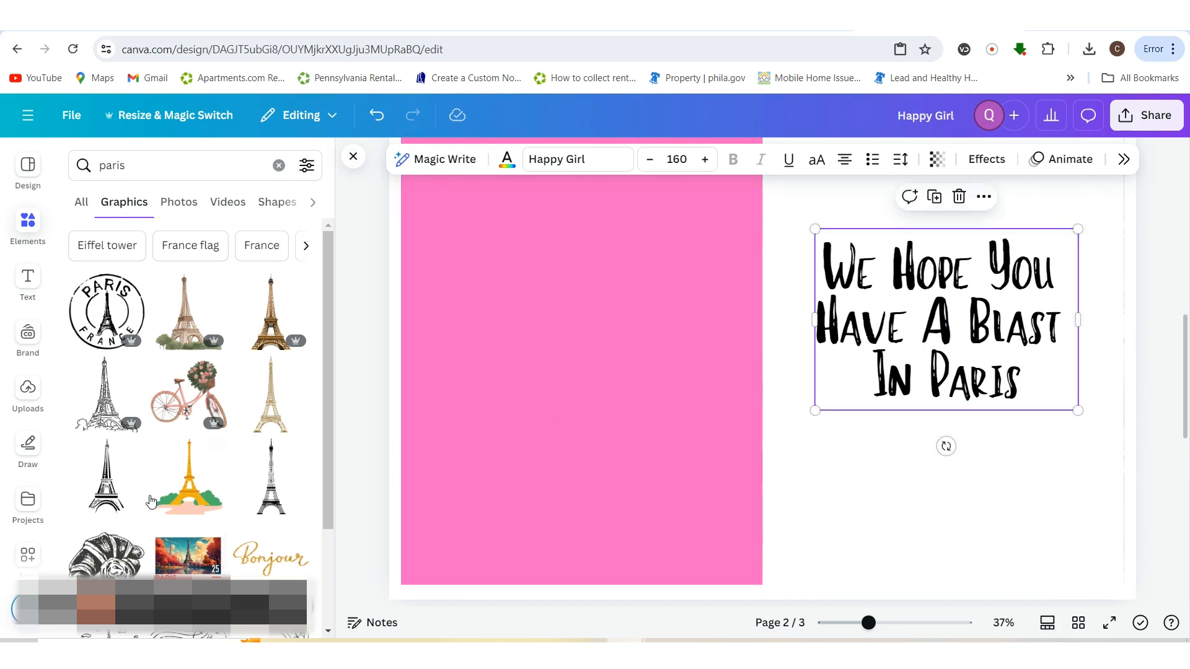
- Add the beige Eiffel Tower graphic to page 2 and place it beside the end of "In Paris"
{"action": "left_click_drag", "start_coordinate": [281, 416], "coordinate": [1050, 423]}
{"action": "left_click_drag", "start_coordinate": [1028, 402], "coordinate": [1047, 441]}
{"action": "left_click", "coordinate": [1017, 540]}
- Delete the pink rectangle from page 2, leaving the message and Eiffel Tower in place
{"action": "scroll", "coordinate": [1095, 561], "scroll_direction": "up", "scroll_amount": 1}
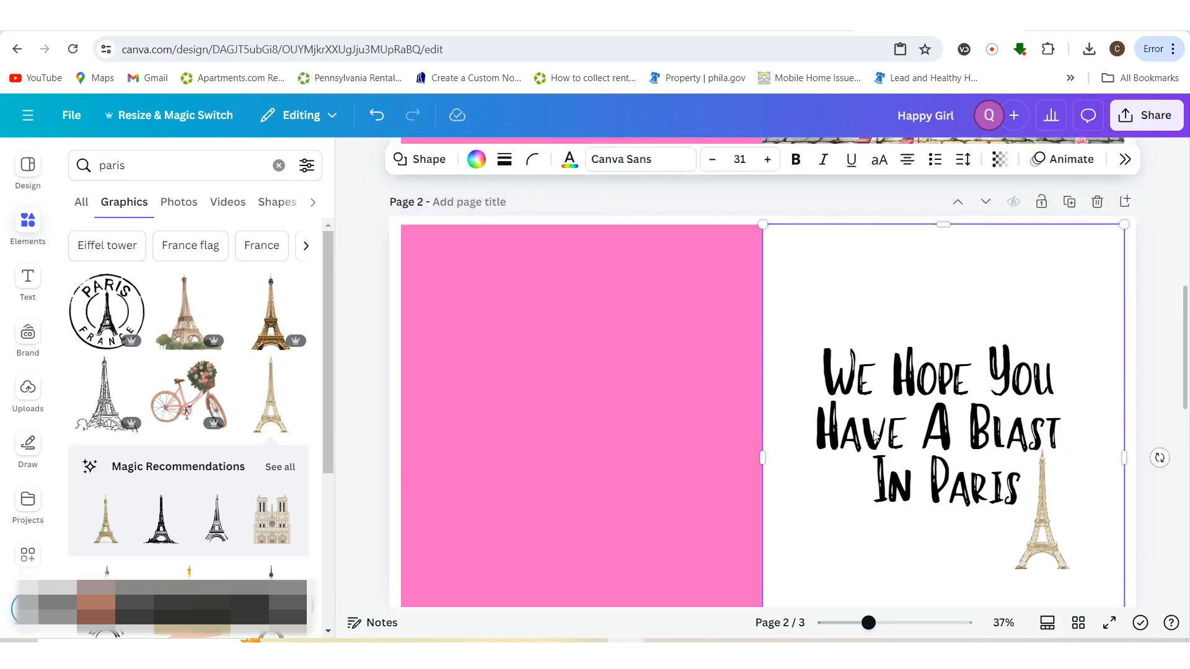
{"action": "scroll", "coordinate": [1081, 515], "scroll_direction": "down", "scroll_amount": 3}
{"action": "scroll", "coordinate": [1072, 526], "scroll_direction": "up", "scroll_amount": 4}
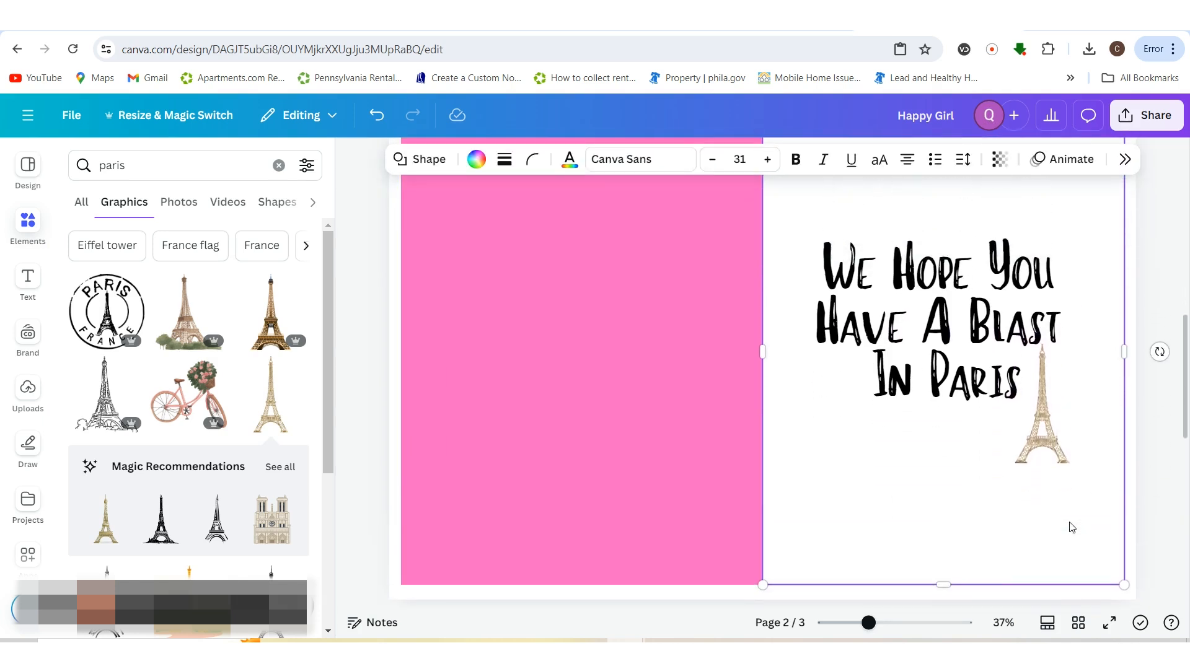
{"action": "scroll", "coordinate": [1116, 471], "scroll_direction": "down", "scroll_amount": 1}
{"action": "left_click", "coordinate": [1140, 478]}
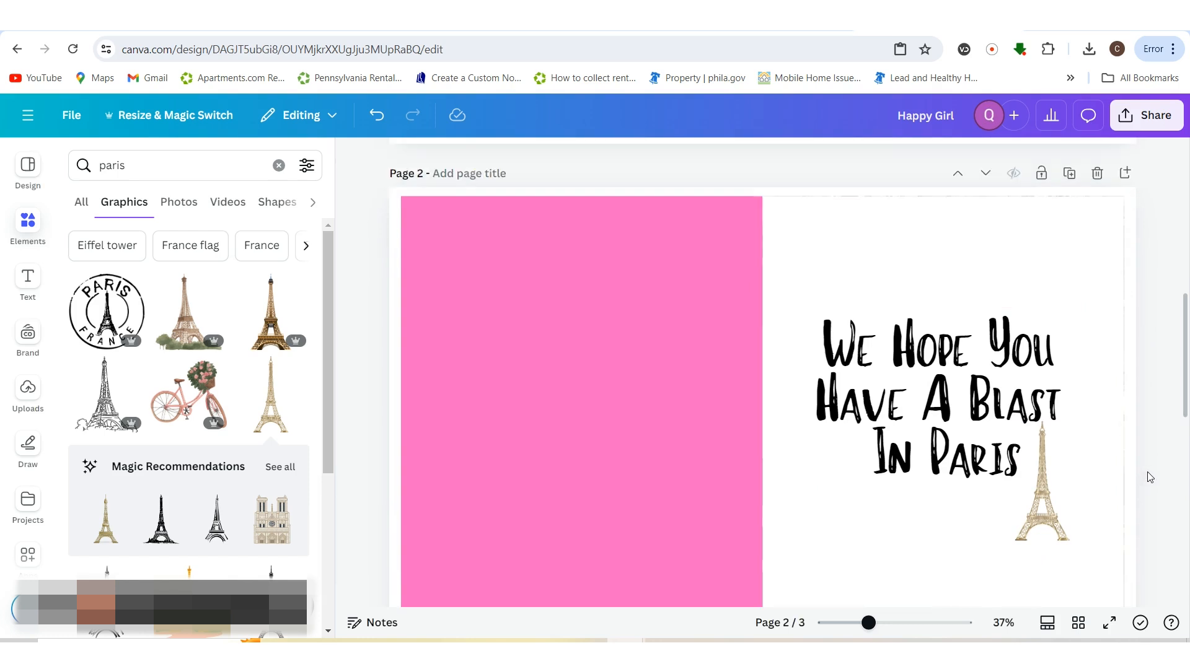
{"action": "left_click", "coordinate": [645, 358]}
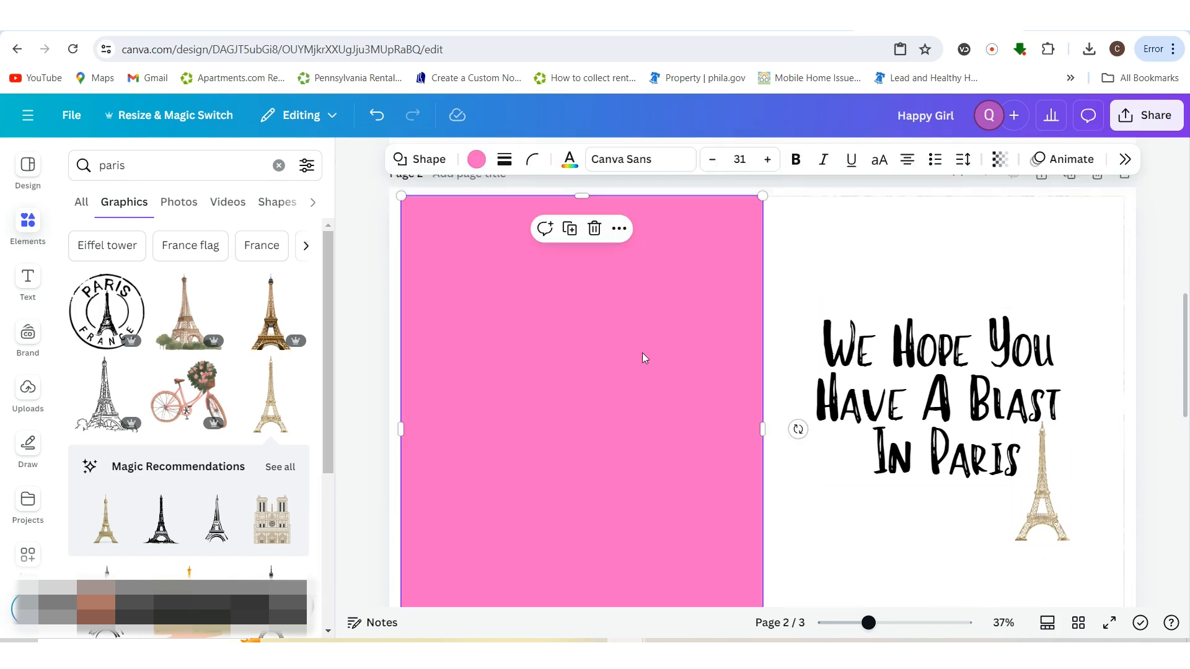
{"action": "left_click", "coordinate": [595, 229]}
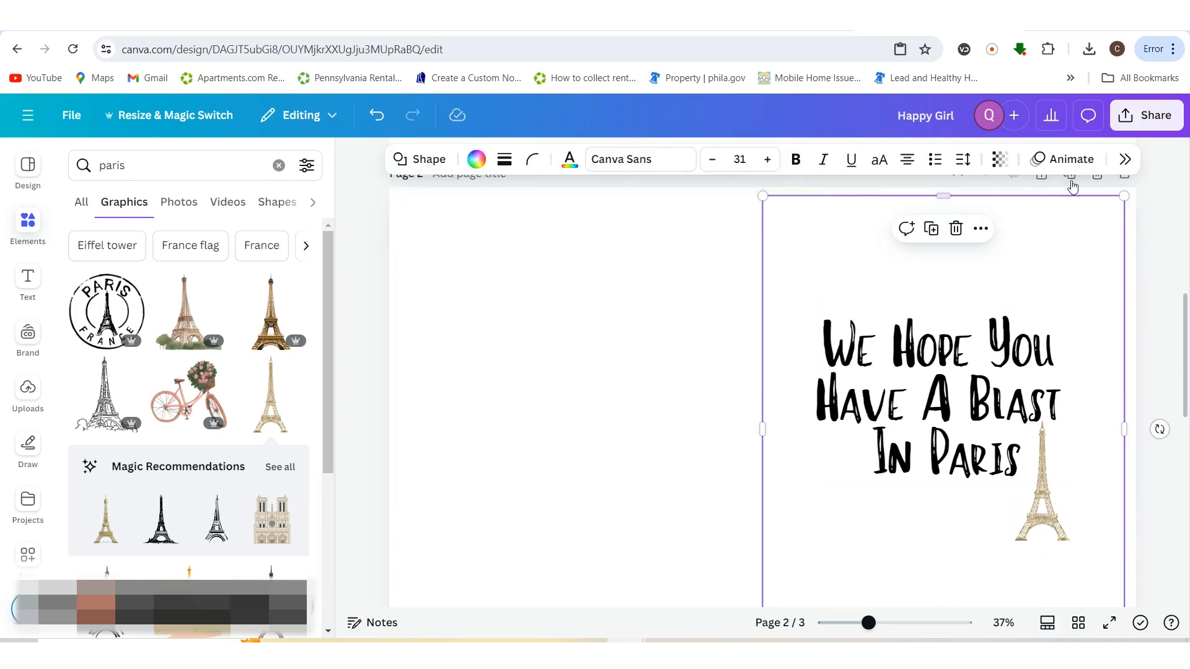
- Send the large white rectangle on page 2 to the back and delete it
{"action": "left_click", "coordinate": [1125, 160]}
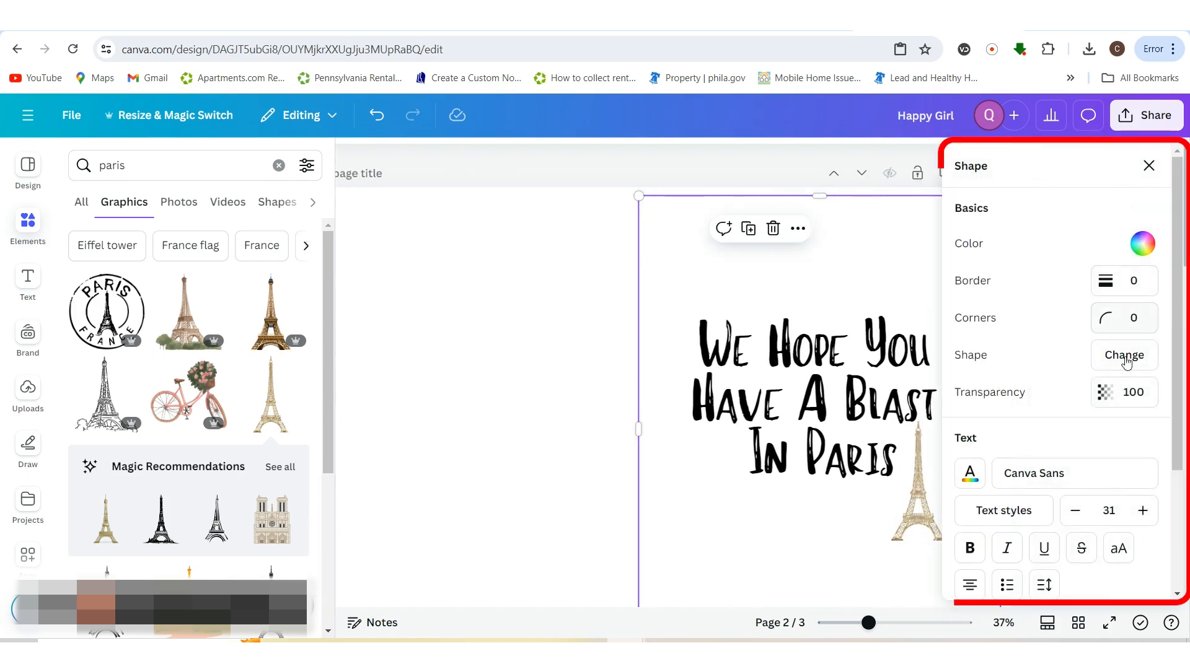
{"action": "scroll", "coordinate": [1066, 409], "scroll_direction": "down", "scroll_amount": 5}
{"action": "left_click", "coordinate": [1023, 496]}
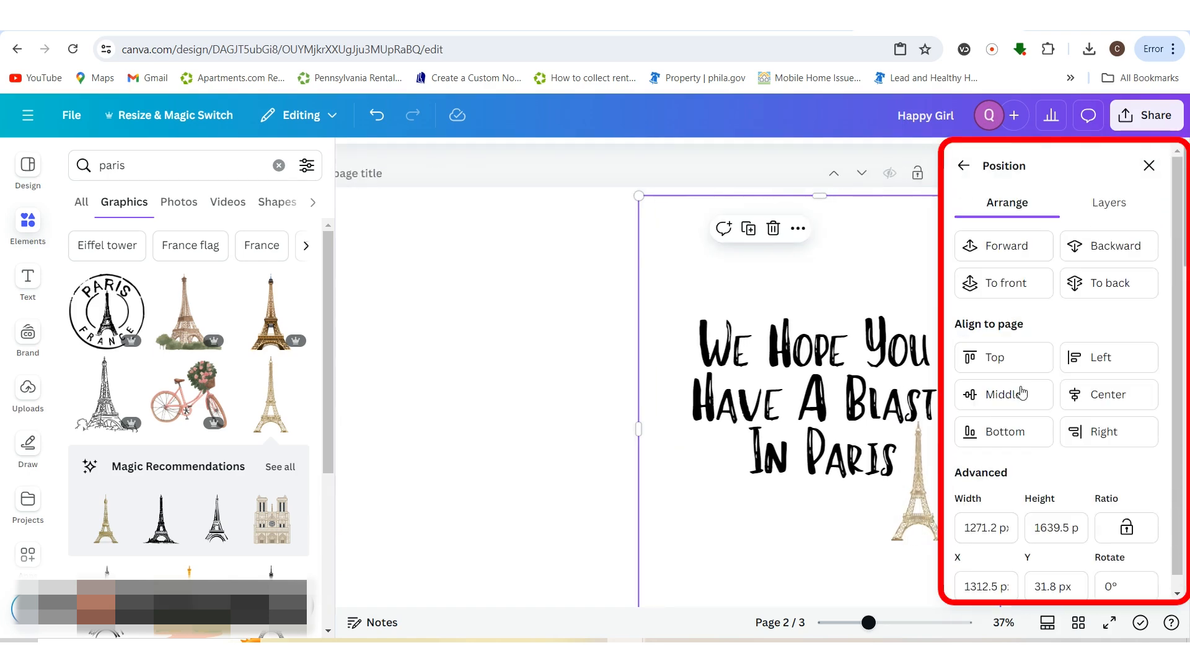
{"action": "left_click", "coordinate": [1086, 286]}
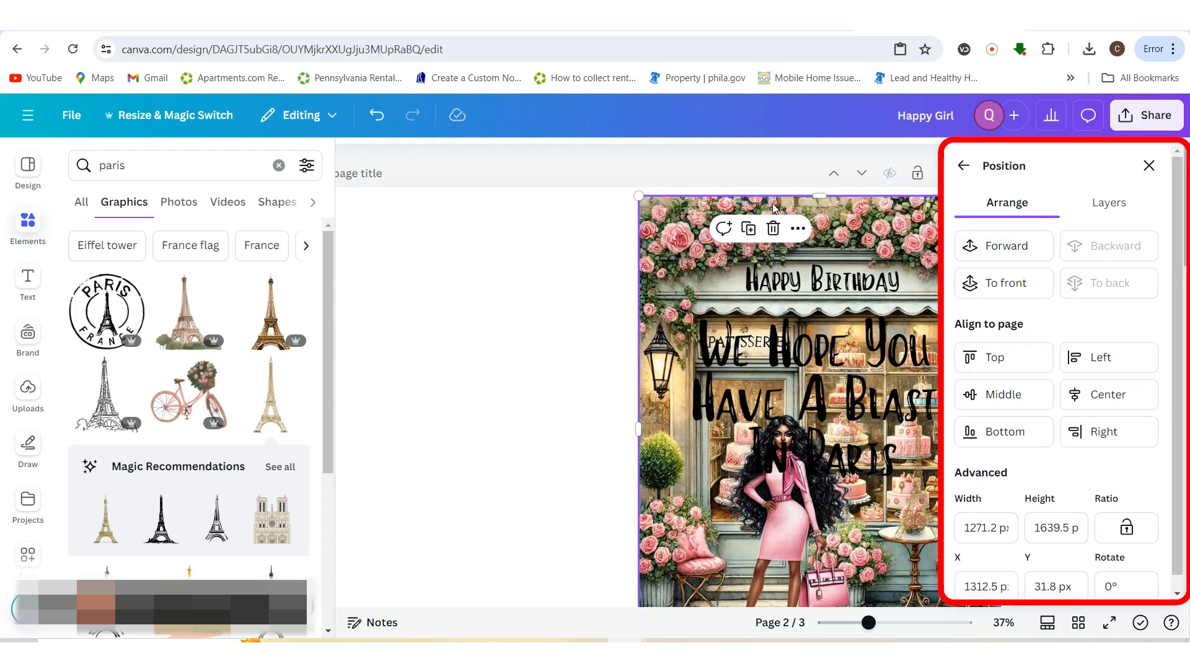
{"action": "left_click", "coordinate": [773, 229]}
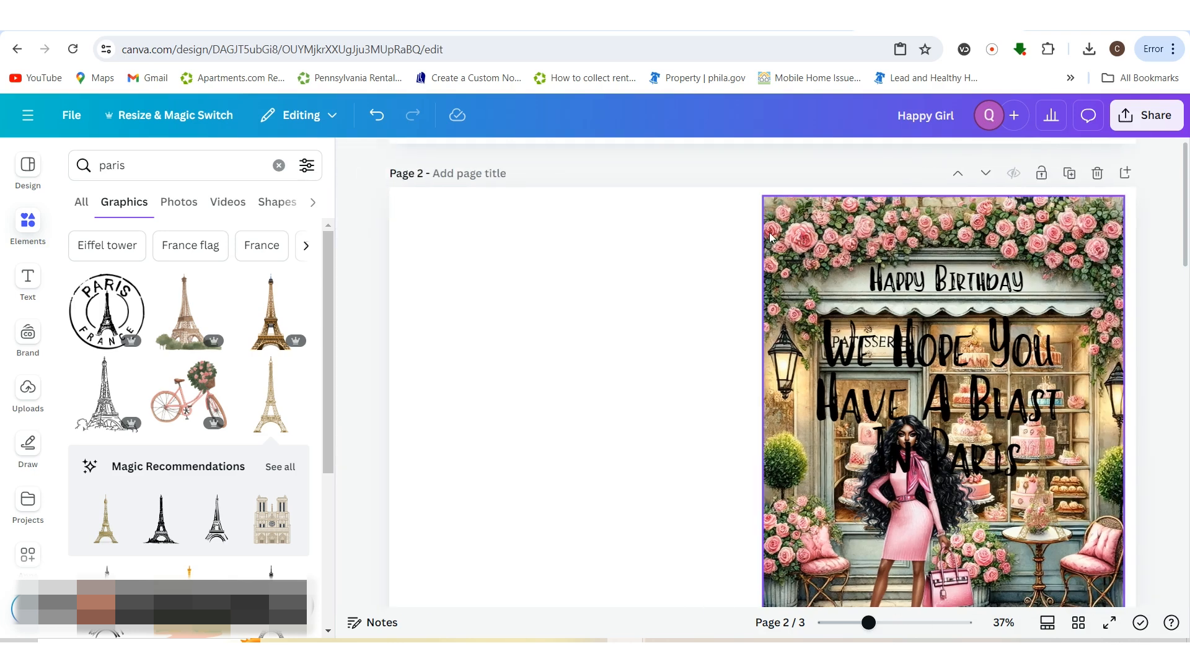
- Delete the patisserie background image and the woman in pink from page 2
{"action": "left_click", "coordinate": [771, 237]}
{"action": "left_click", "coordinate": [949, 229]}
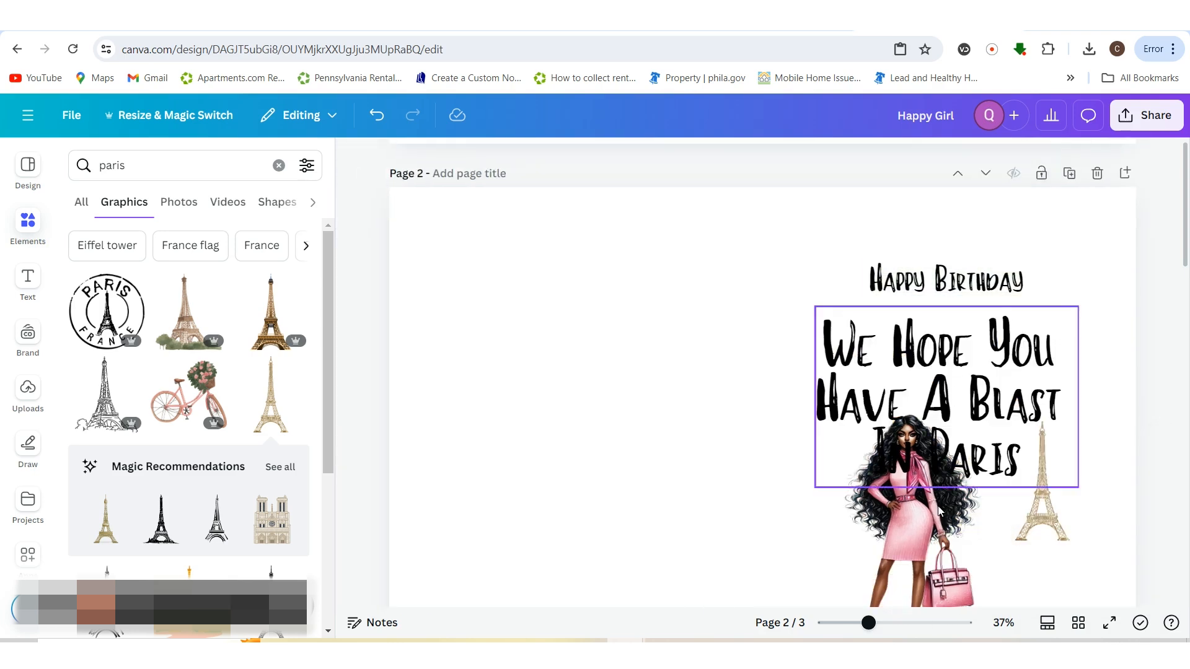
{"action": "left_click", "coordinate": [901, 532]}
{"action": "key", "text": "Delete"}
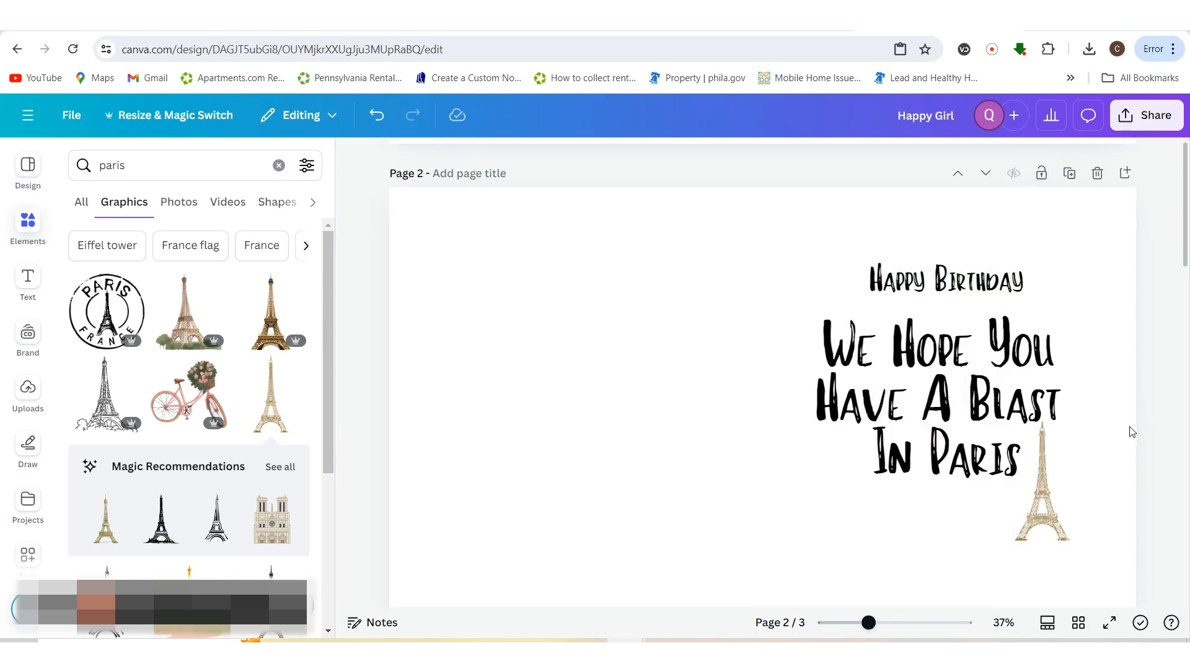
- Delete the "Happy Birthday" text from page 2, keeping only the Paris message and Eiffel Tower
{"action": "scroll", "coordinate": [954, 420], "scroll_direction": "down", "scroll_amount": 6}
{"action": "scroll", "coordinate": [950, 425], "scroll_direction": "up", "scroll_amount": 6}
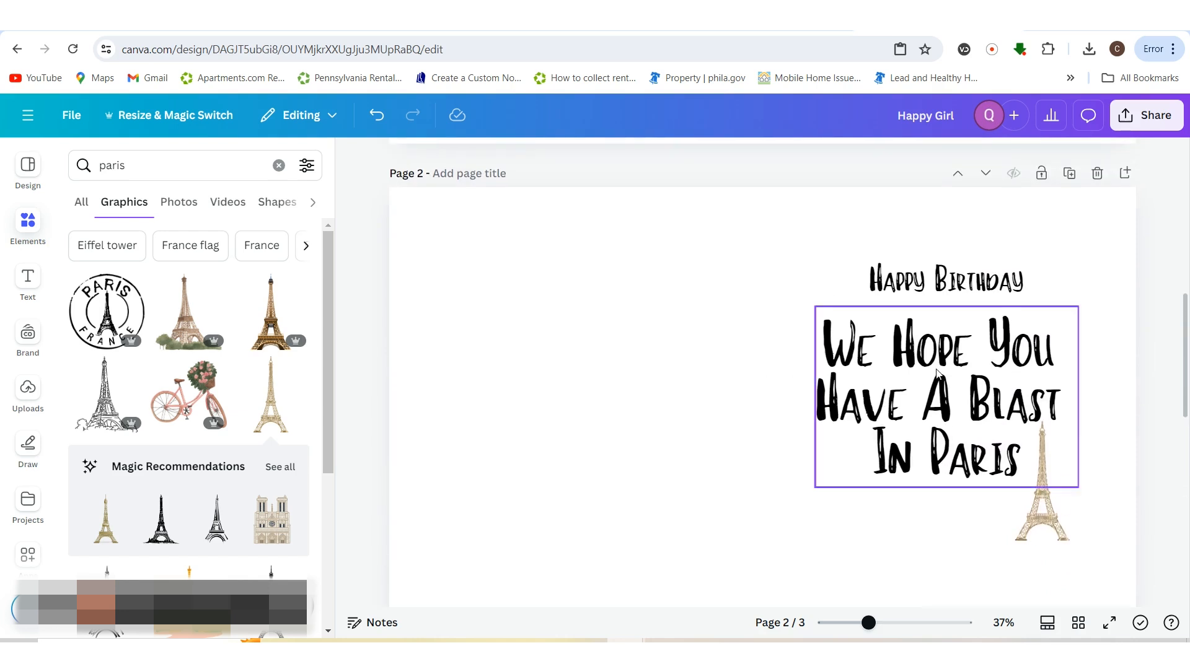
{"action": "scroll", "coordinate": [893, 409], "scroll_direction": "up", "scroll_amount": 2}
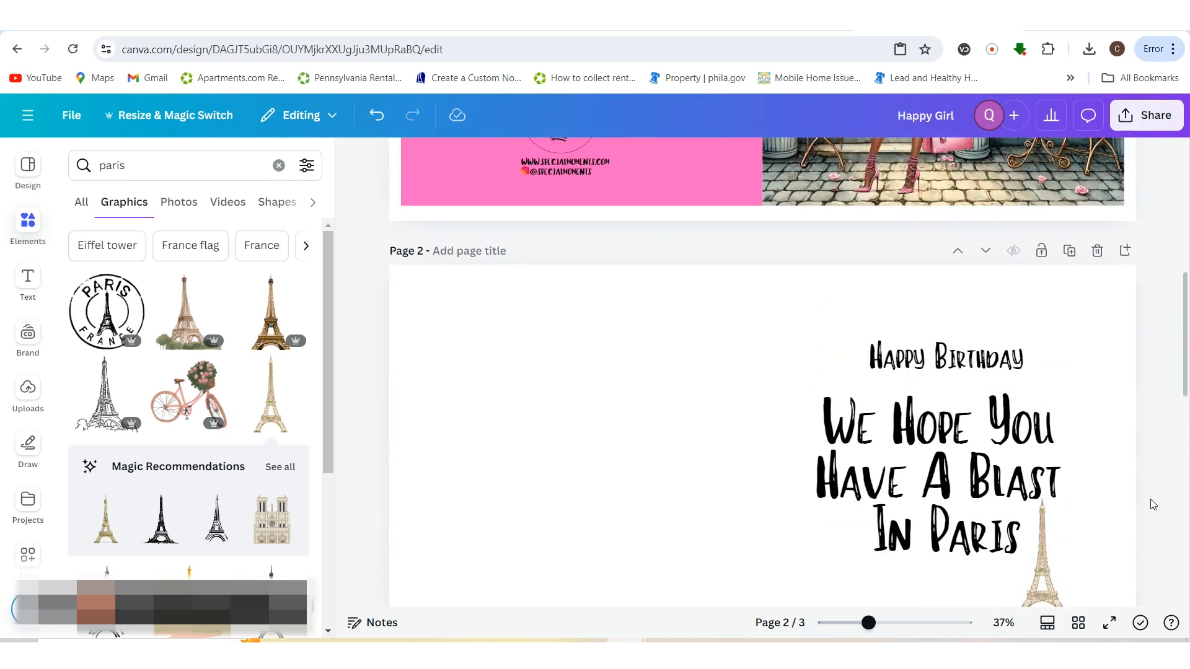
{"action": "scroll", "coordinate": [1153, 505], "scroll_direction": "up", "scroll_amount": 2}
{"action": "scroll", "coordinate": [1139, 511], "scroll_direction": "down", "scroll_amount": 2}
{"action": "left_click", "coordinate": [948, 358]}
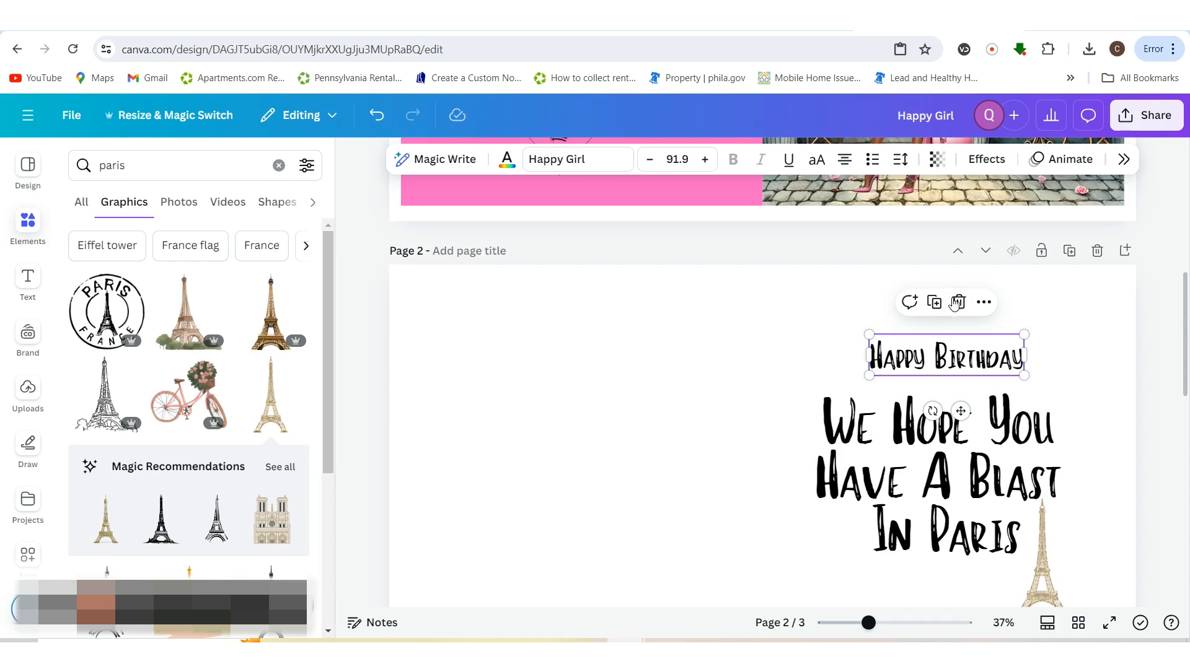
{"action": "left_click", "coordinate": [957, 302]}
{"action": "scroll", "coordinate": [1103, 505], "scroll_direction": "down", "scroll_amount": 3}
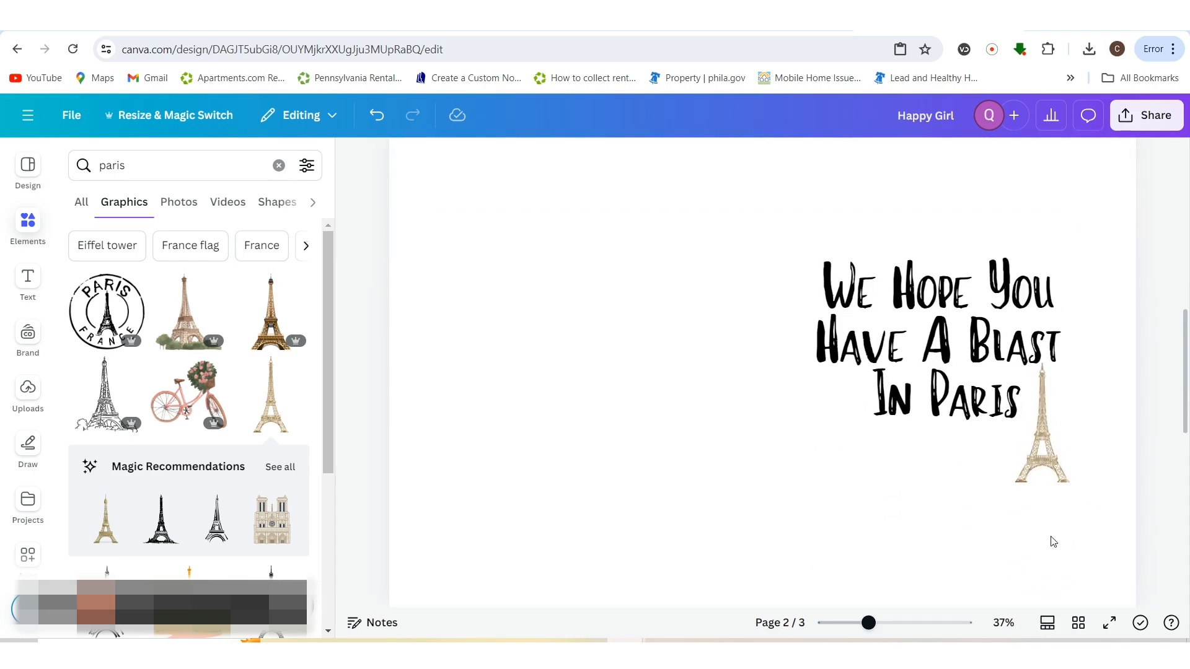
- Download only page 1 of the card design as a PNG
{"action": "scroll", "coordinate": [1054, 541], "scroll_direction": "up", "scroll_amount": 2}
{"action": "left_click", "coordinate": [353, 158]}
{"action": "scroll", "coordinate": [635, 326], "scroll_direction": "up", "scroll_amount": 5}
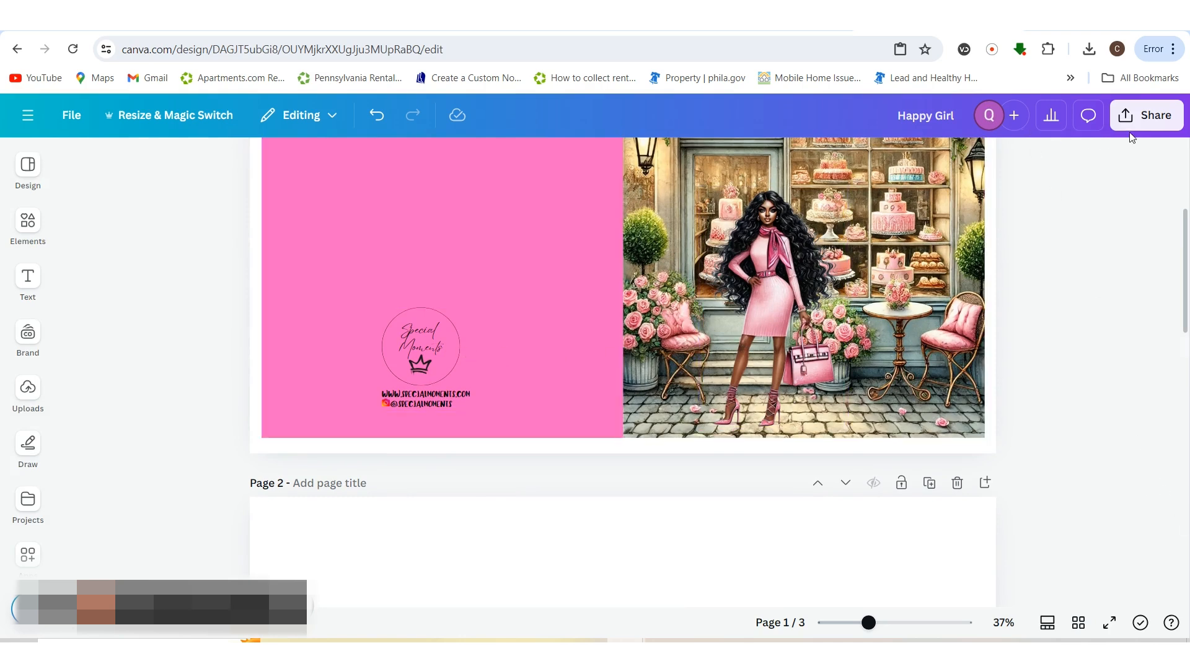
{"action": "left_click", "coordinate": [1144, 117]}
{"action": "left_click", "coordinate": [1029, 510]}
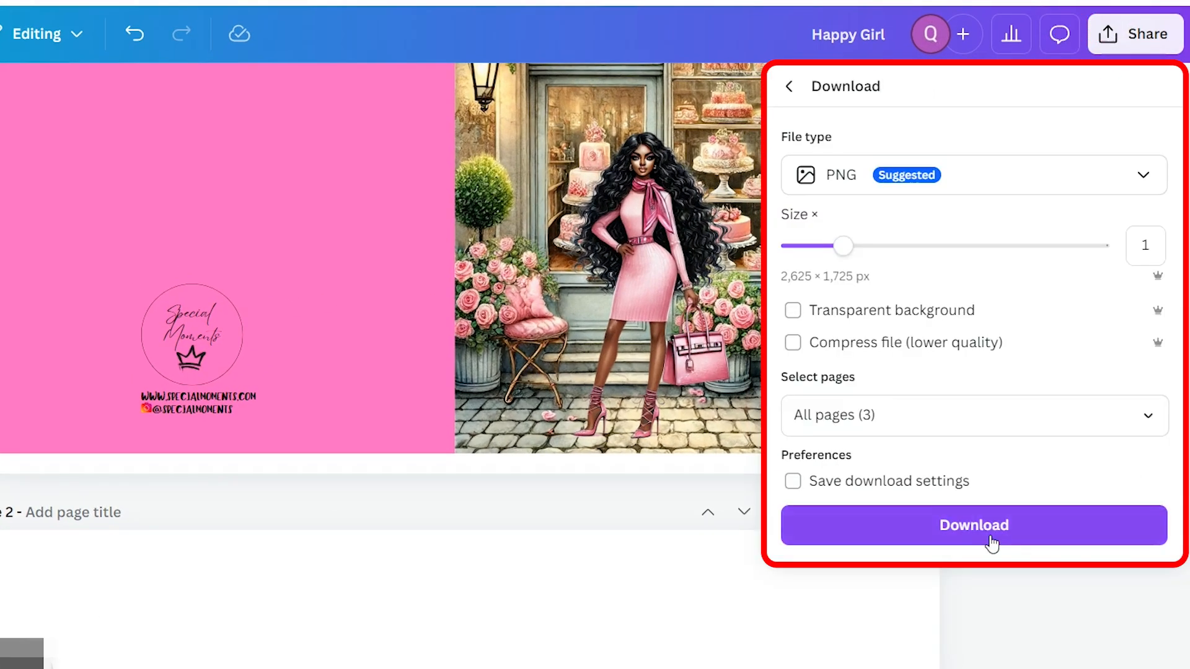
{"action": "left_click", "coordinate": [1134, 416]}
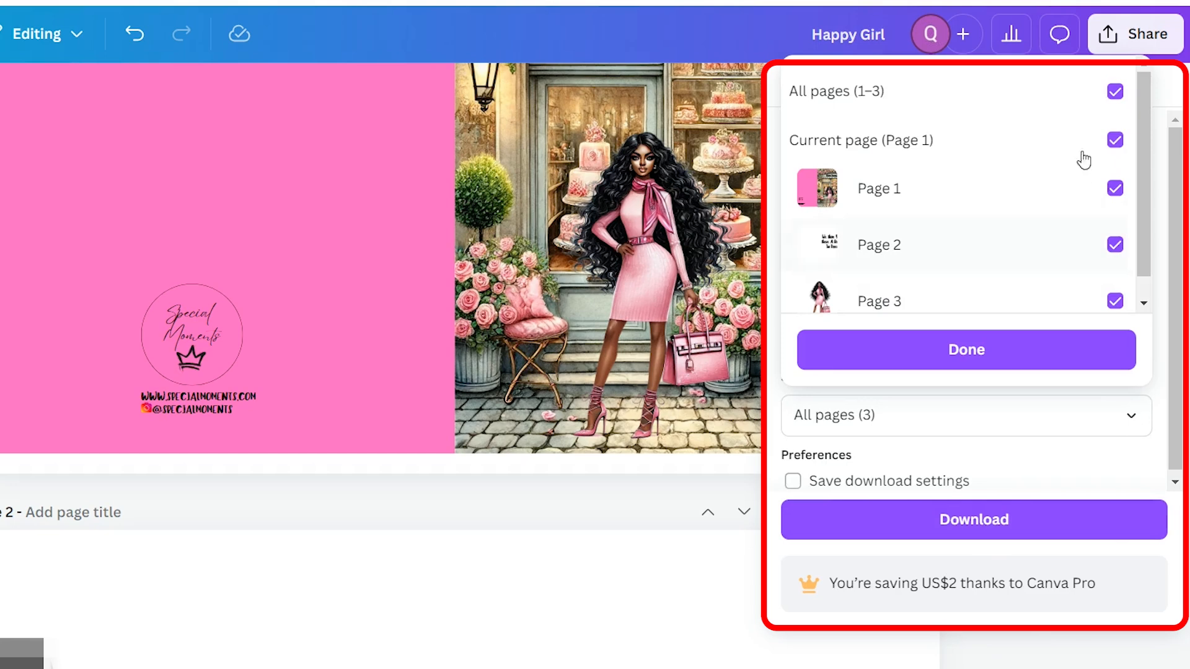
{"action": "left_click", "coordinate": [1114, 93]}
{"action": "left_click", "coordinate": [1115, 188]}
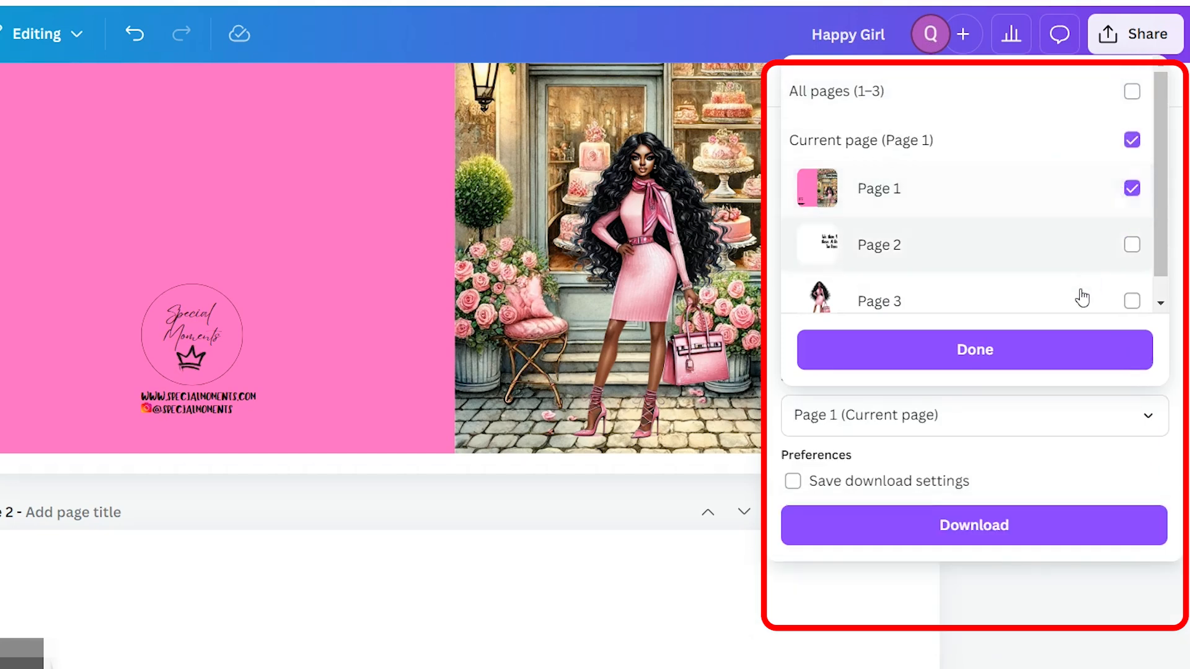
{"action": "left_click", "coordinate": [1065, 344]}
{"action": "left_click", "coordinate": [994, 521]}
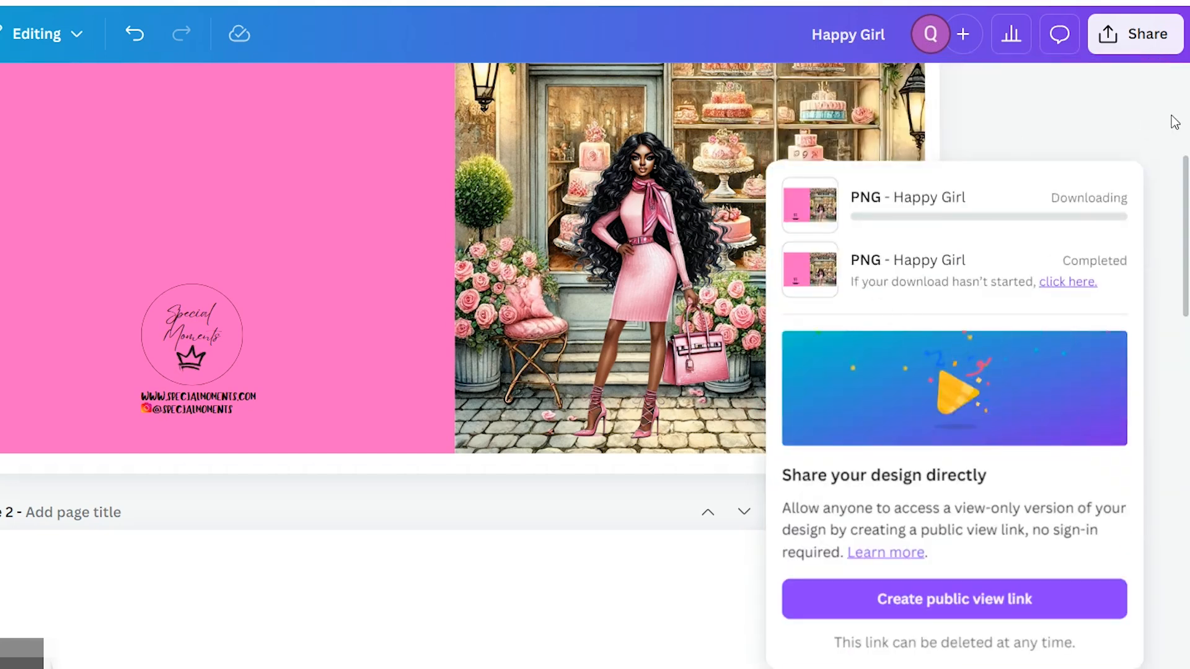
- Download only page 2 of the card design as a separate PNG
{"action": "left_click", "coordinate": [1108, 39]}
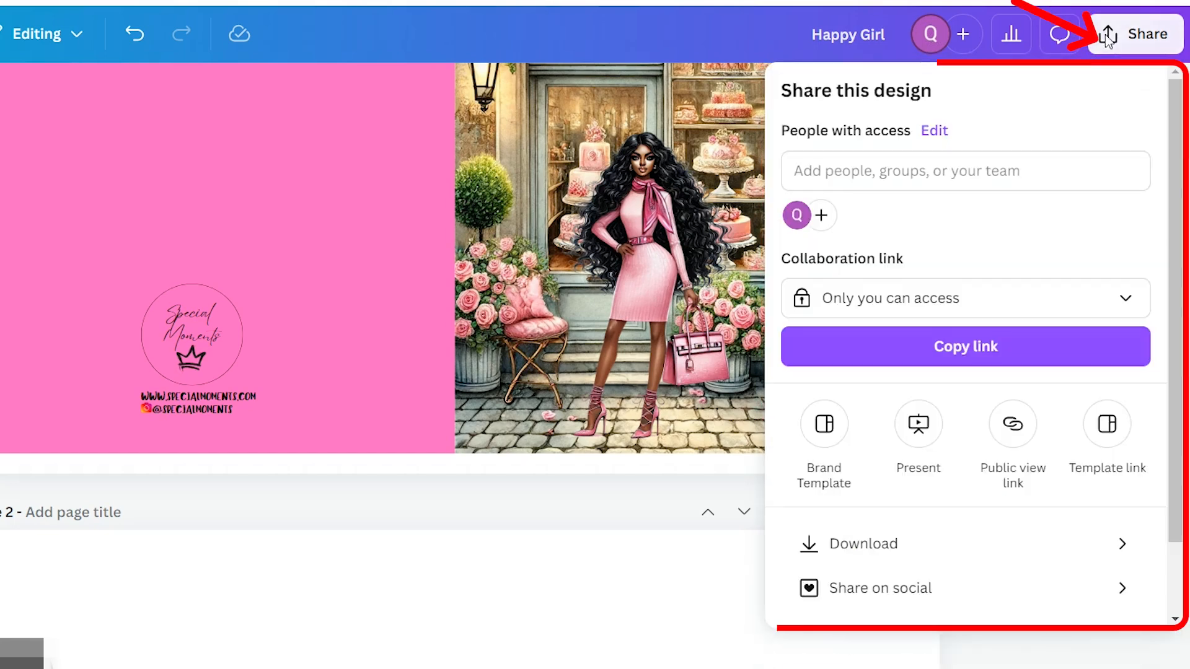
{"action": "left_click", "coordinate": [975, 536]}
{"action": "left_click", "coordinate": [1143, 419]}
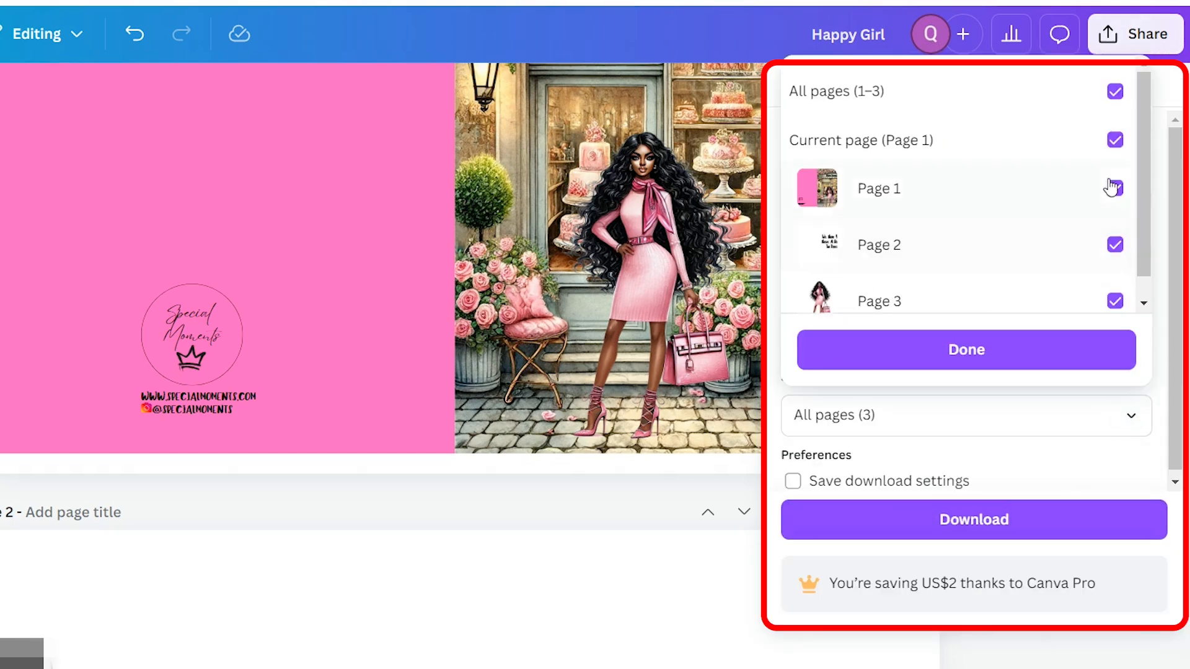
{"action": "left_click", "coordinate": [1115, 93]}
{"action": "left_click", "coordinate": [1116, 246]}
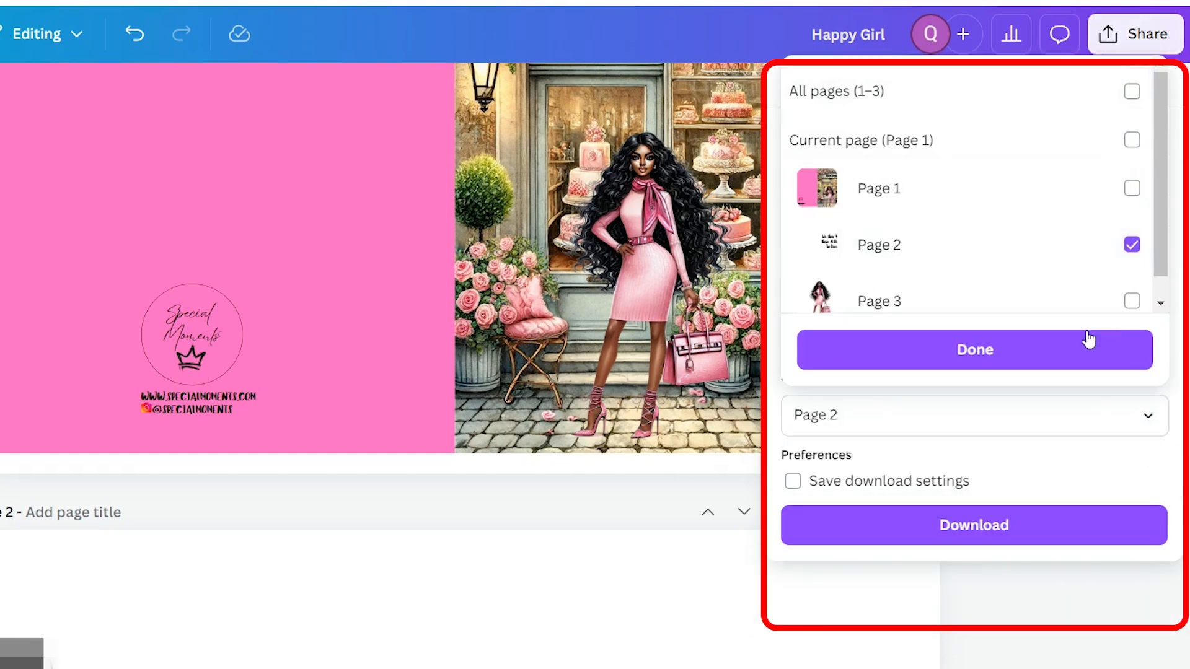
{"action": "left_click", "coordinate": [1115, 93]}
{"action": "left_click", "coordinate": [1116, 93]}
{"action": "left_click", "coordinate": [1116, 243]}
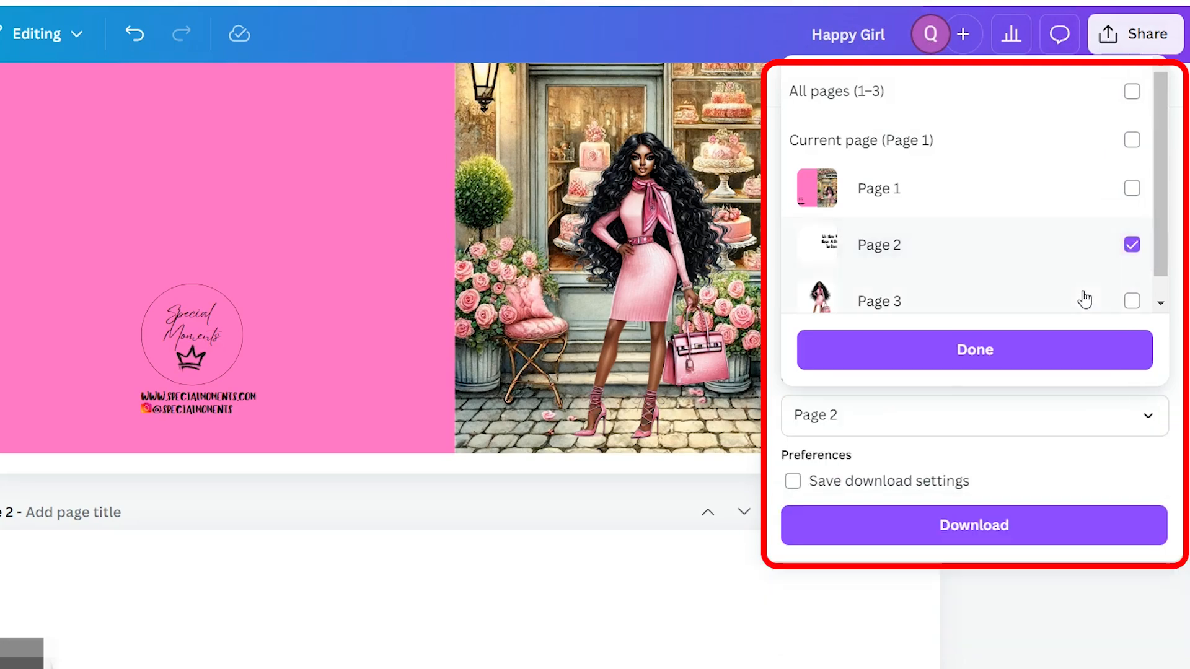
{"action": "left_click", "coordinate": [1055, 348]}
{"action": "left_click", "coordinate": [972, 505]}
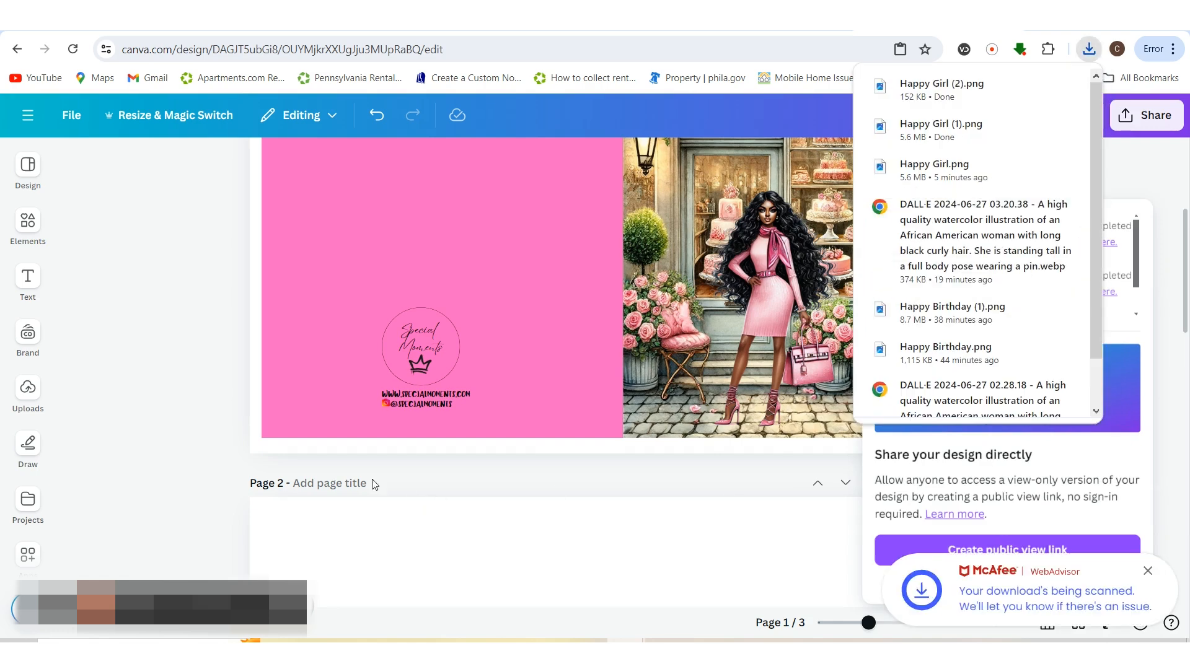
- Switch to the Printify product editor and delete the existing artwork from the card's front side
{"action": "left_click", "coordinate": [28, 334]}
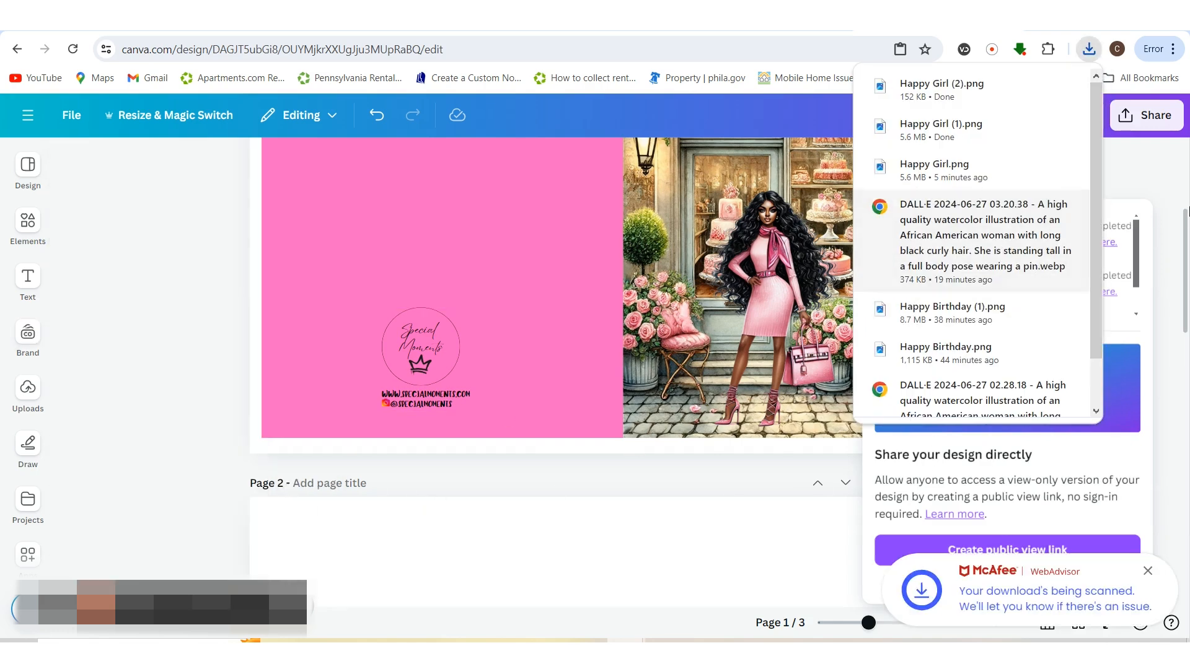
{"action": "left_click", "coordinate": [1163, 170]}
{"action": "left_click", "coordinate": [462, 19]}
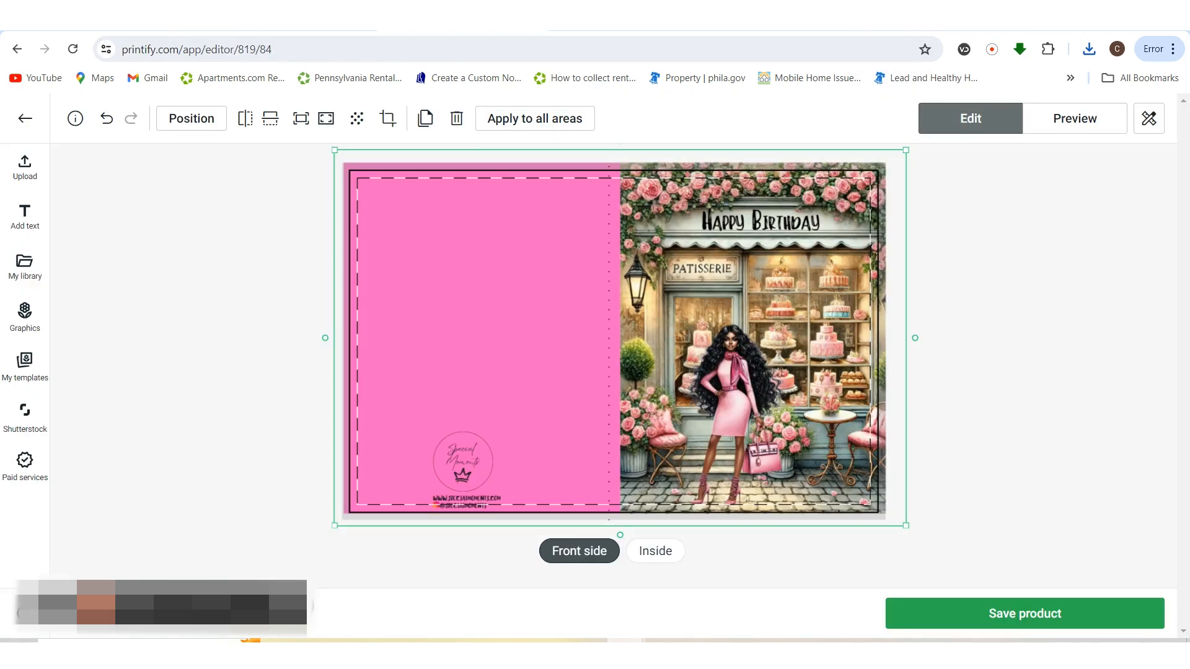
{"action": "left_click", "coordinate": [1003, 275]}
{"action": "left_click", "coordinate": [618, 217]}
{"action": "left_click", "coordinate": [457, 118]}
- Upload the file "Happy Girl (1)" from the device as the front side artwork
{"action": "left_click", "coordinate": [25, 166]}
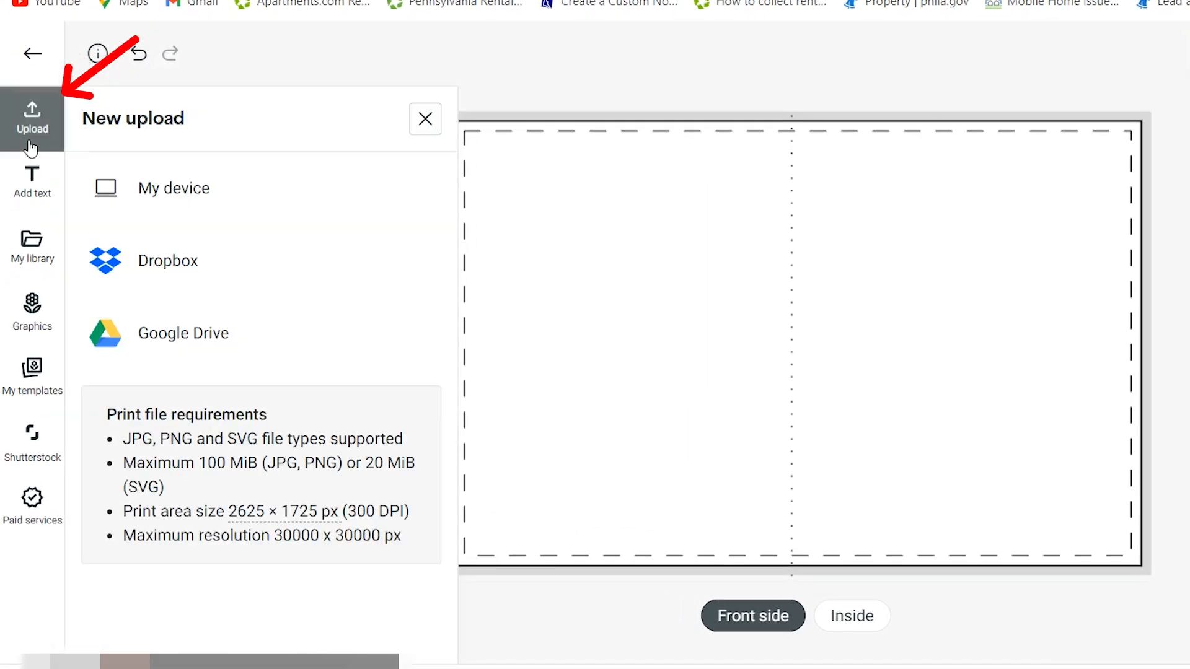
{"action": "left_click", "coordinate": [147, 202]}
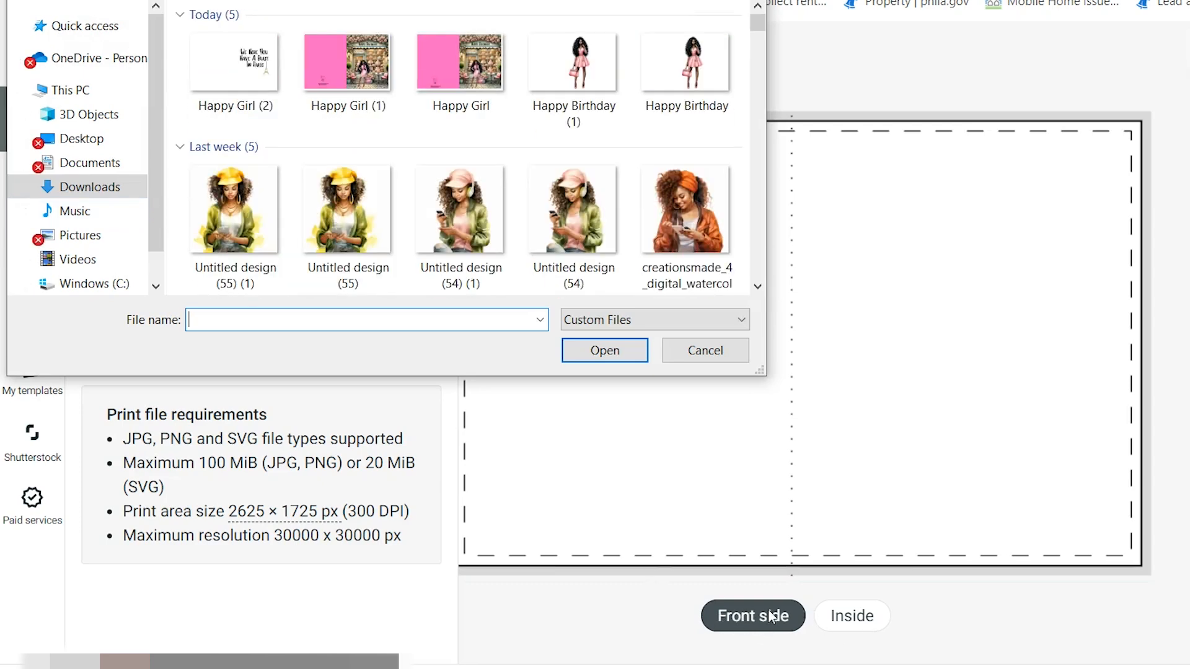
{"action": "left_click", "coordinate": [347, 68]}
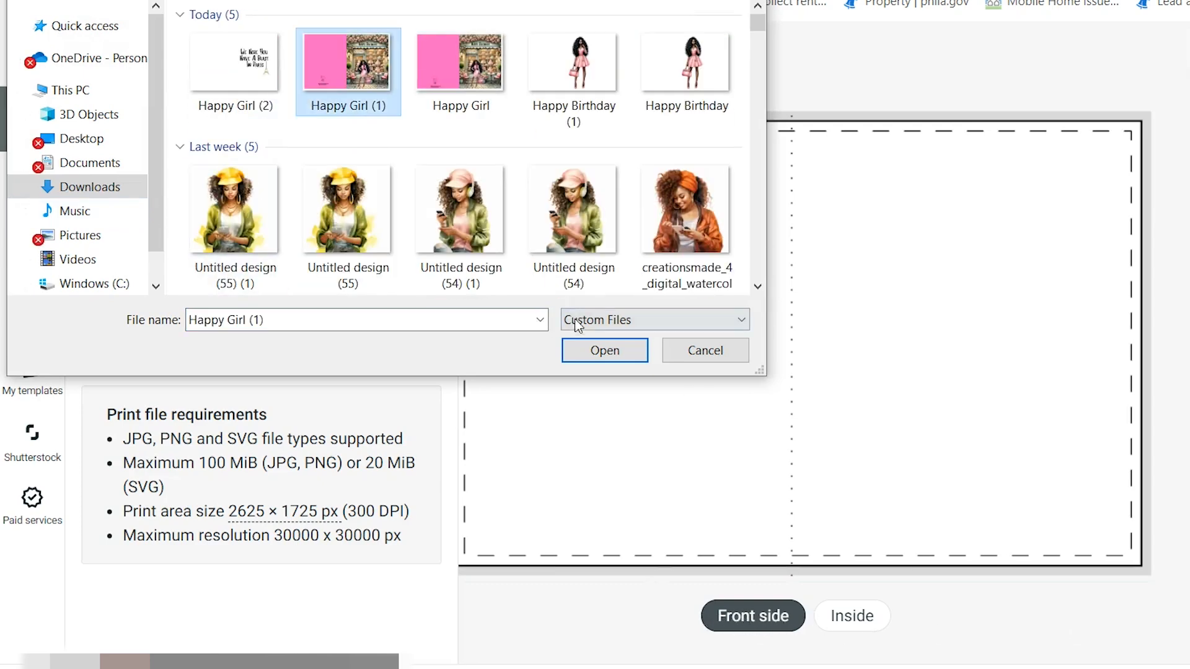
{"action": "left_click", "coordinate": [592, 356]}
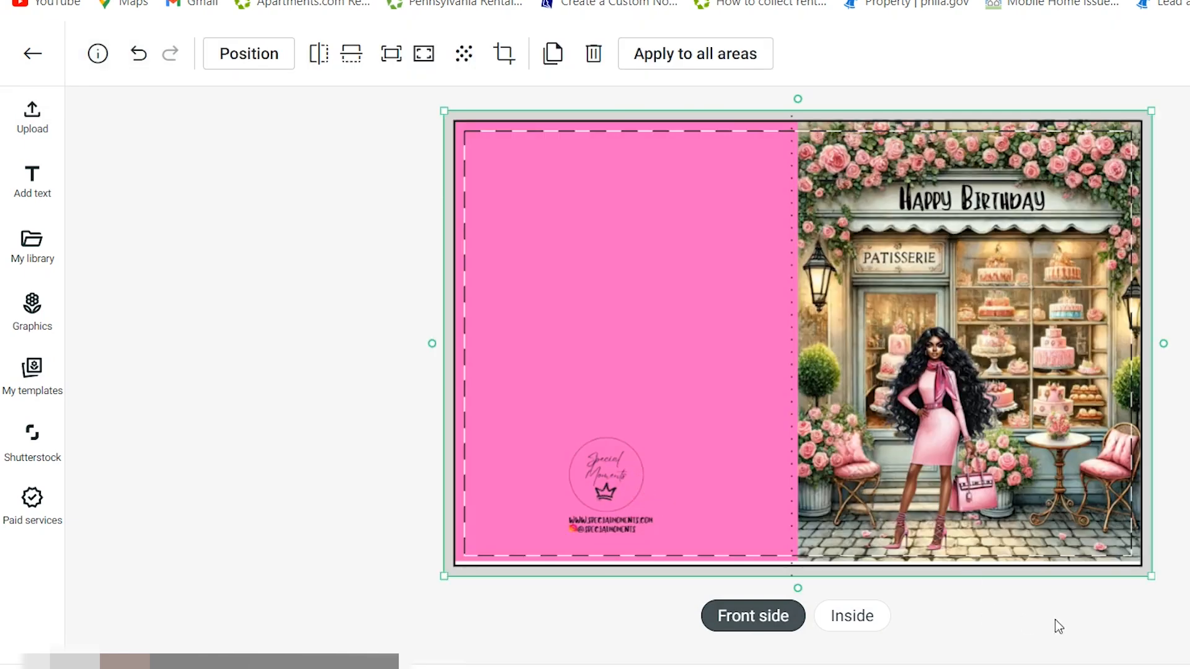
- Enlarge the front artwork slightly past the print area's edges and nudge it upward into position
{"action": "left_click_drag", "start_coordinate": [1155, 575], "coordinate": [1165, 583]}
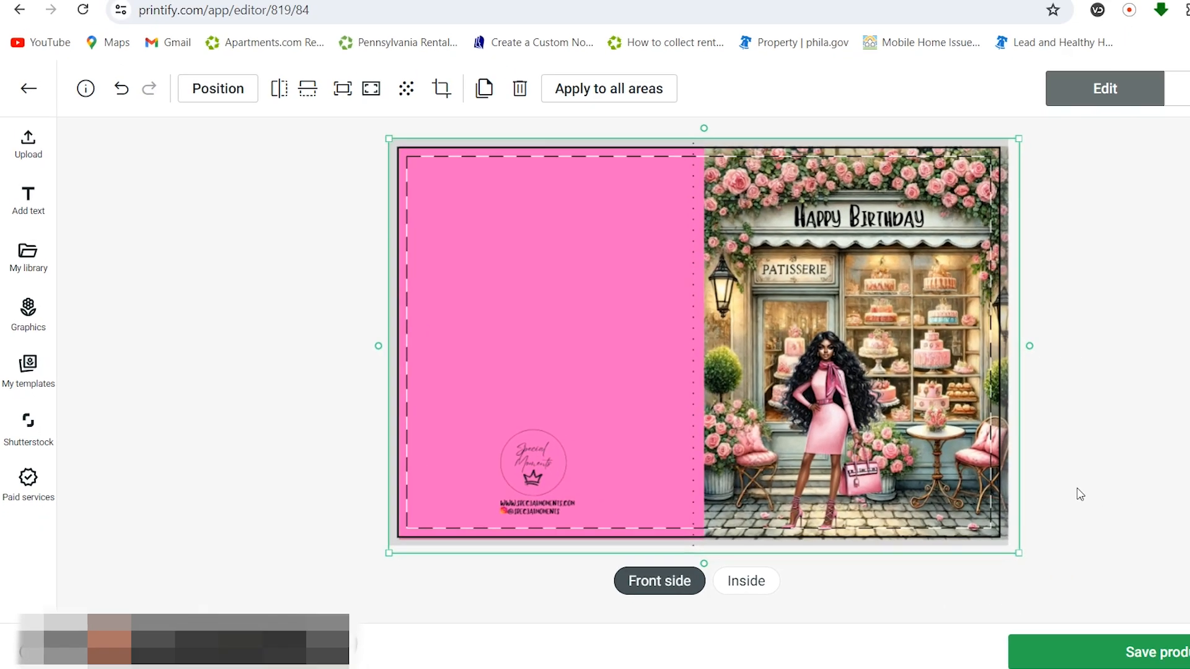
{"action": "left_click", "coordinate": [1078, 494]}
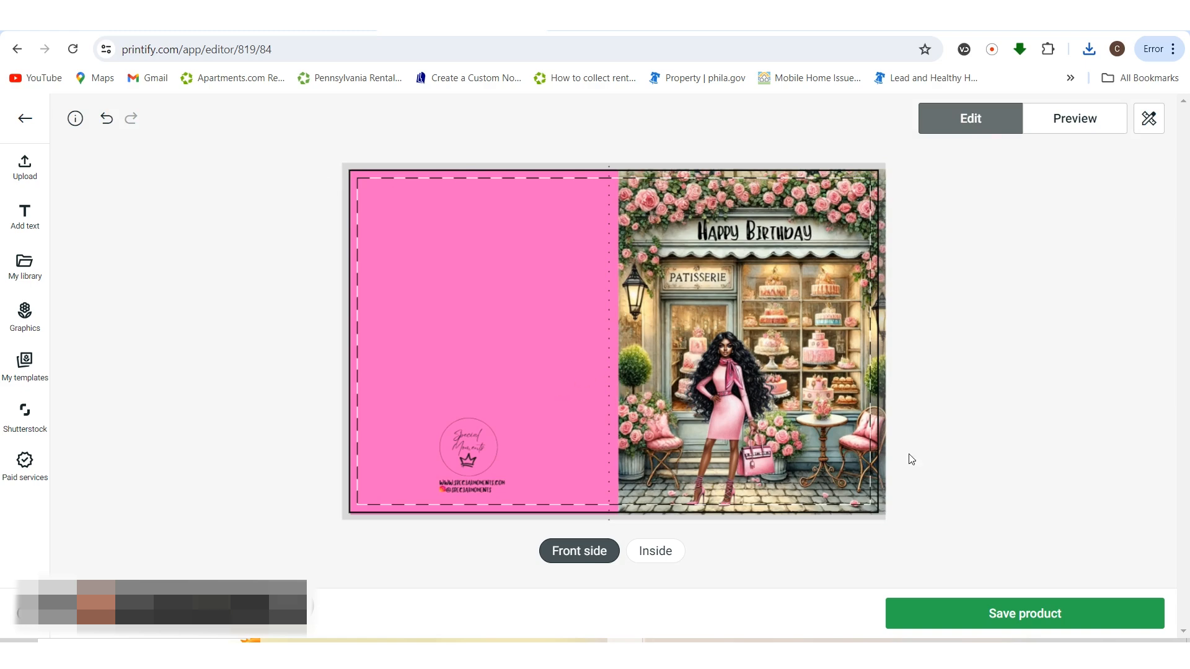
{"action": "mouse_move", "coordinate": [785, 473]}
{"action": "left_mouse_down"}
{"action": "mouse_move", "coordinate": [789, 448]}
{"action": "mouse_move", "coordinate": [787, 473]}
{"action": "left_mouse_up"}
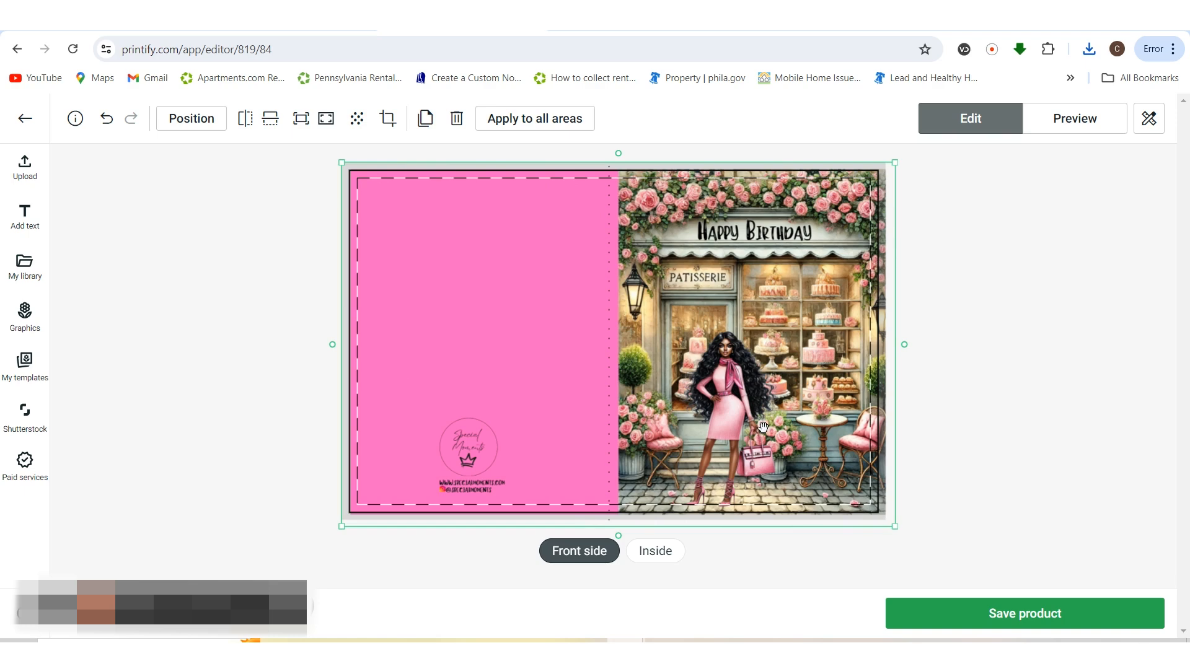
{"action": "left_click_drag", "start_coordinate": [776, 449], "coordinate": [777, 446]}
{"action": "left_click", "coordinate": [1044, 505]}
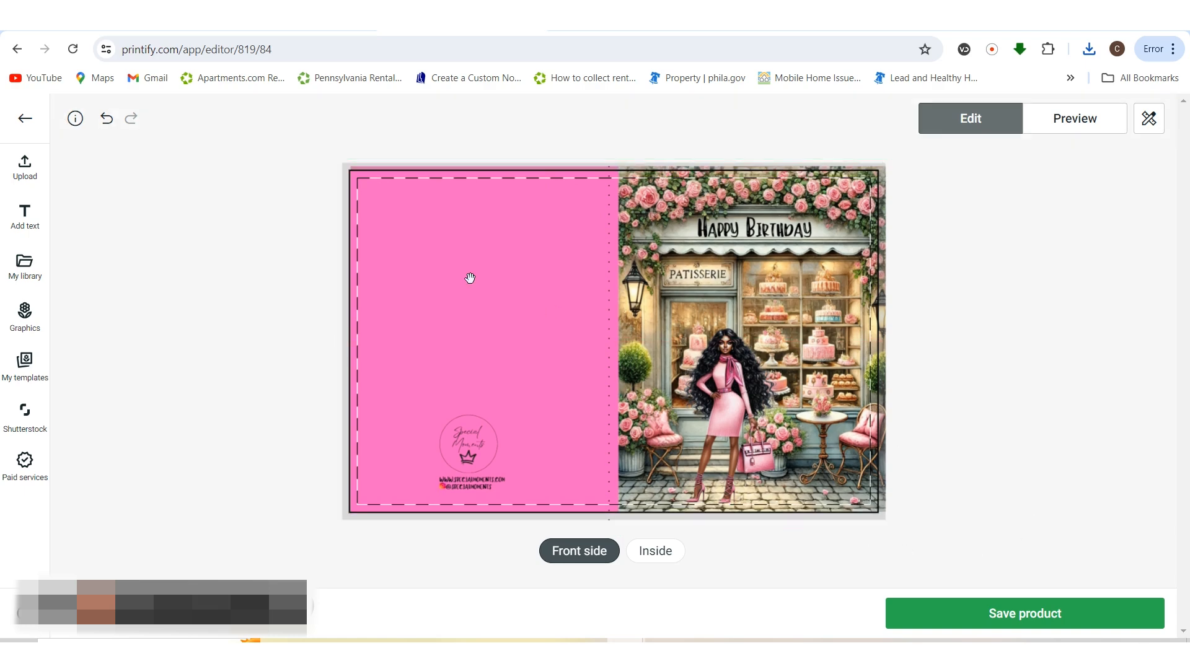
- Upload the file "Happy Girl (2)" from the device as the card's inside artwork and return to the front side
{"action": "left_click", "coordinate": [665, 552]}
{"action": "left_click", "coordinate": [25, 167]}
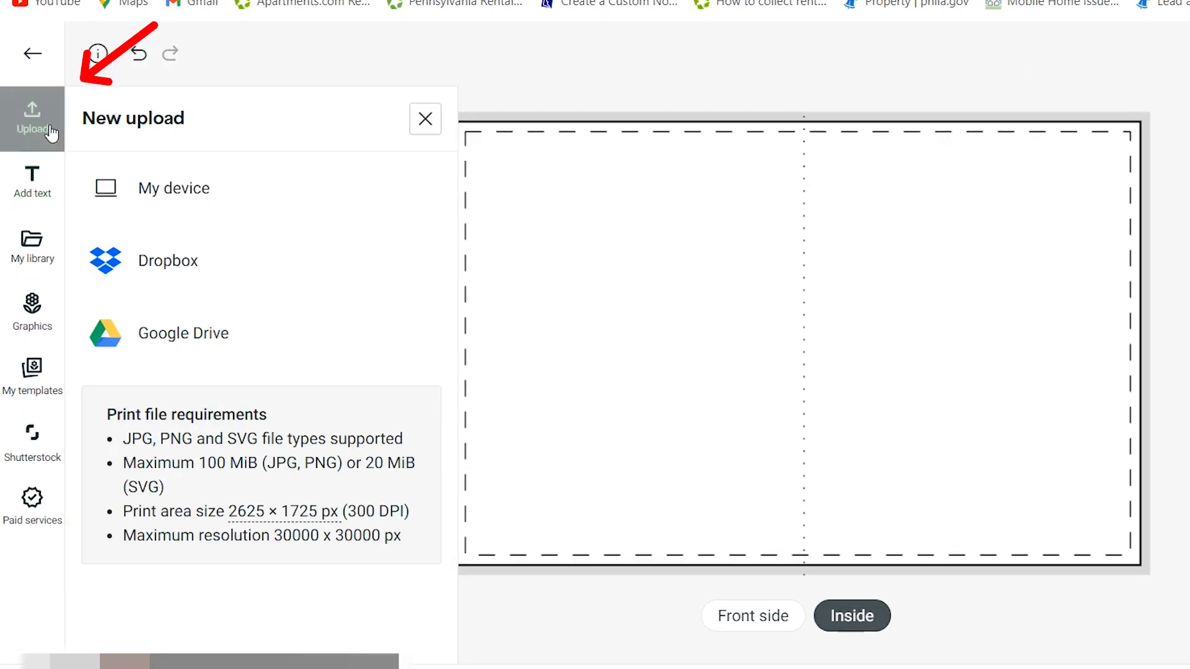
{"action": "left_click", "coordinate": [143, 197]}
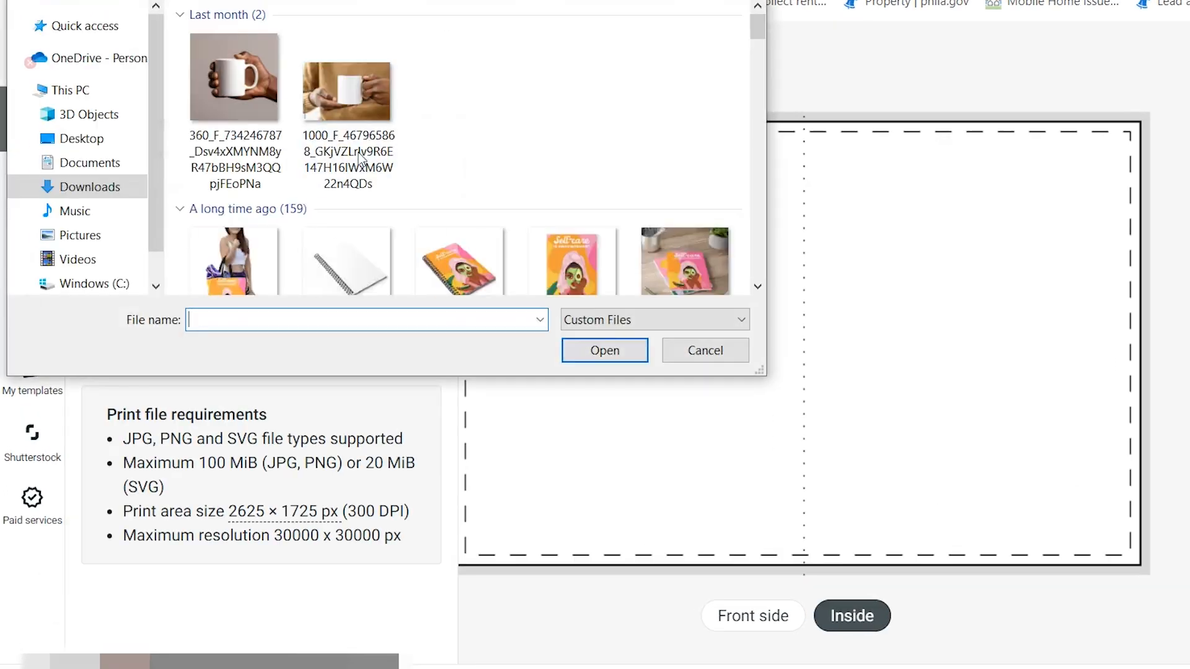
{"action": "left_click", "coordinate": [199, 69]}
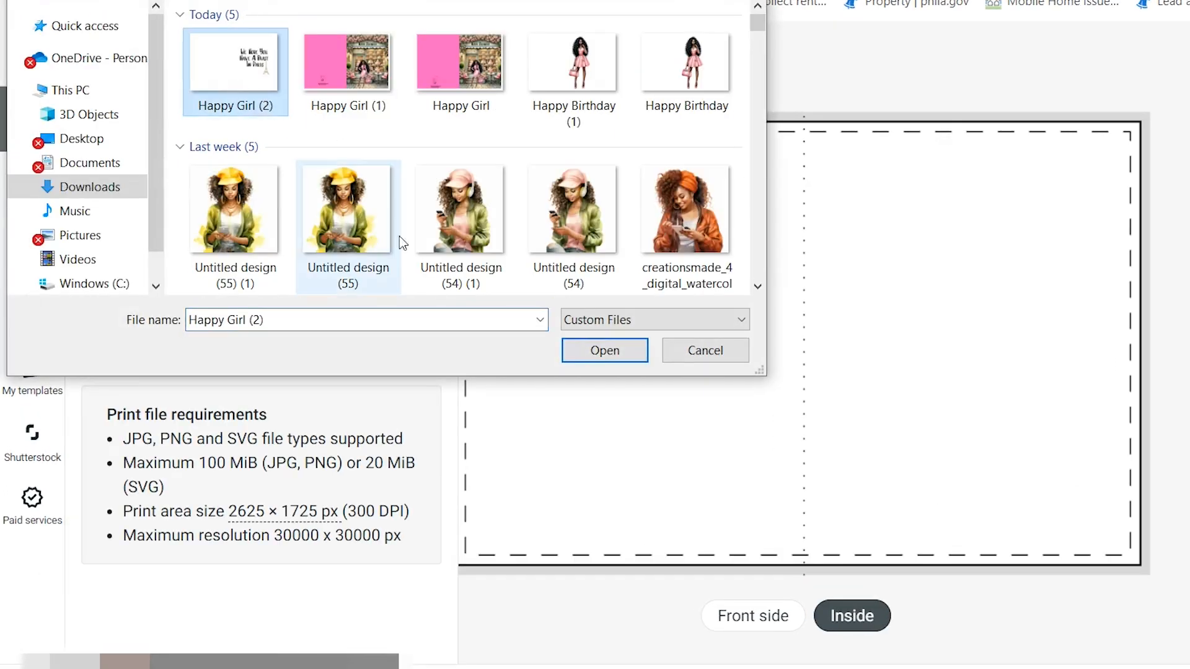
{"action": "left_click", "coordinate": [604, 350]}
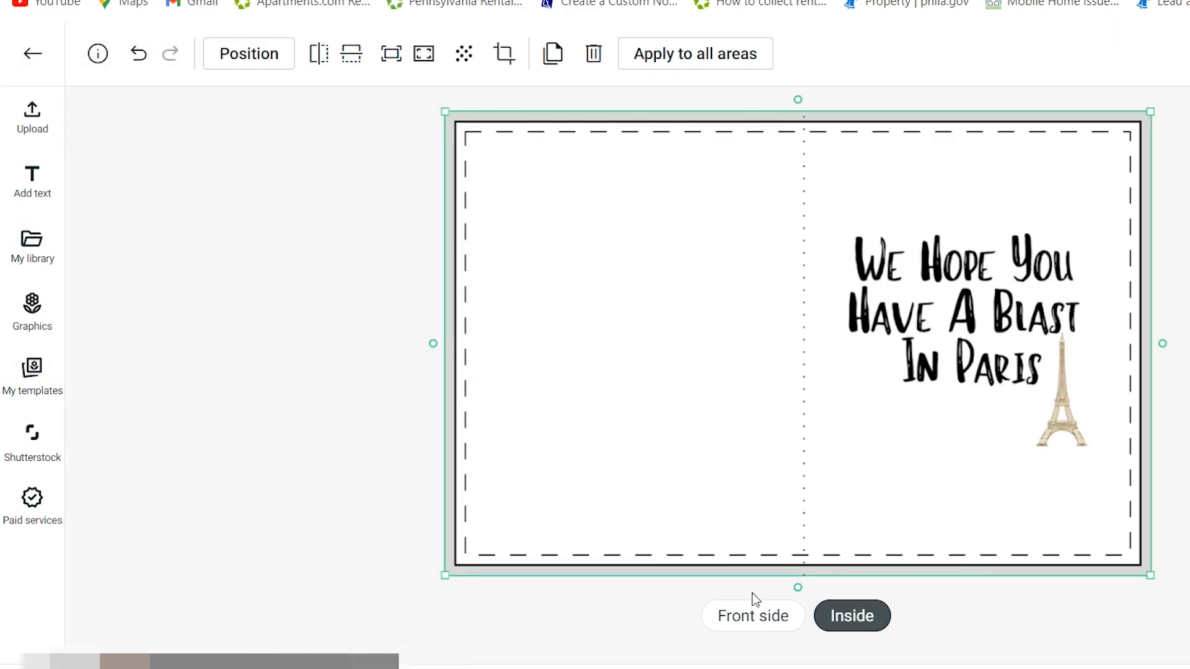
{"action": "left_click", "coordinate": [781, 611]}
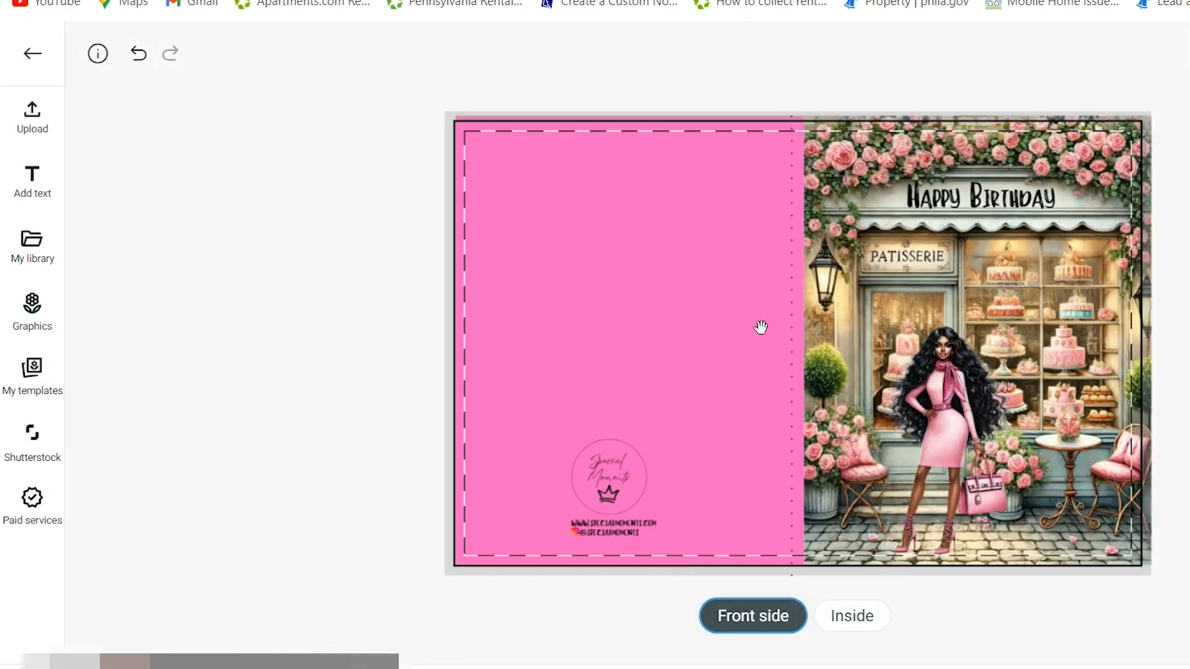
- Compare the card's front and inside artwork and preview it in the Inside Open and Front Vertical mockups
{"action": "left_click", "coordinate": [856, 623]}
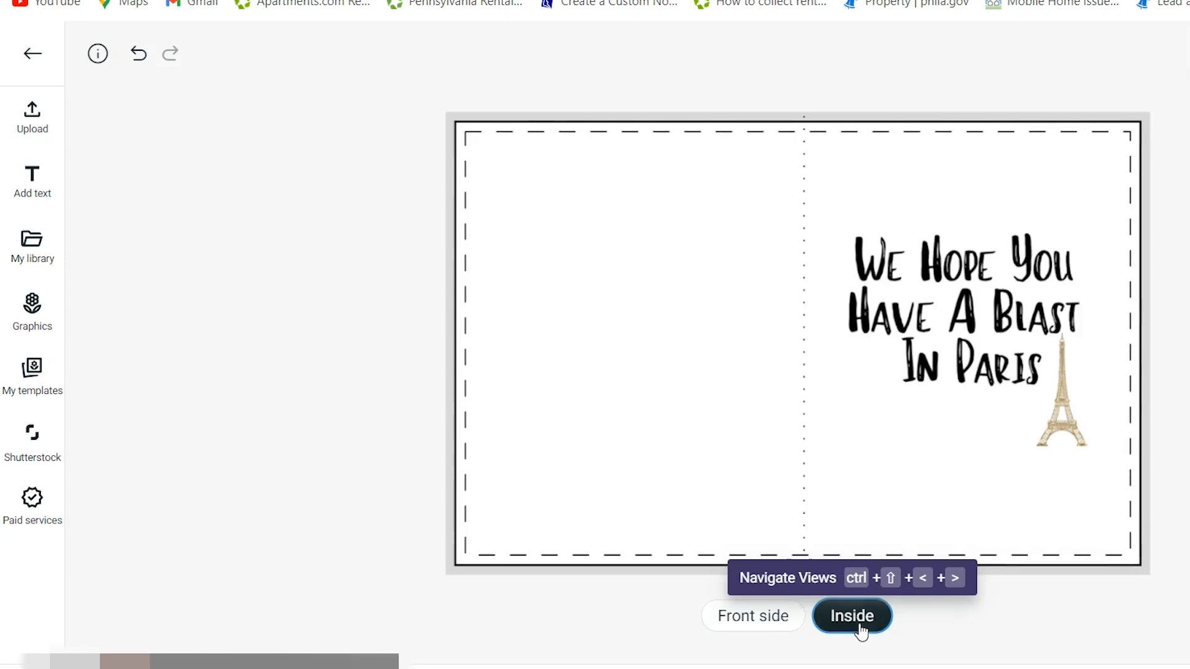
{"action": "left_click", "coordinate": [773, 625]}
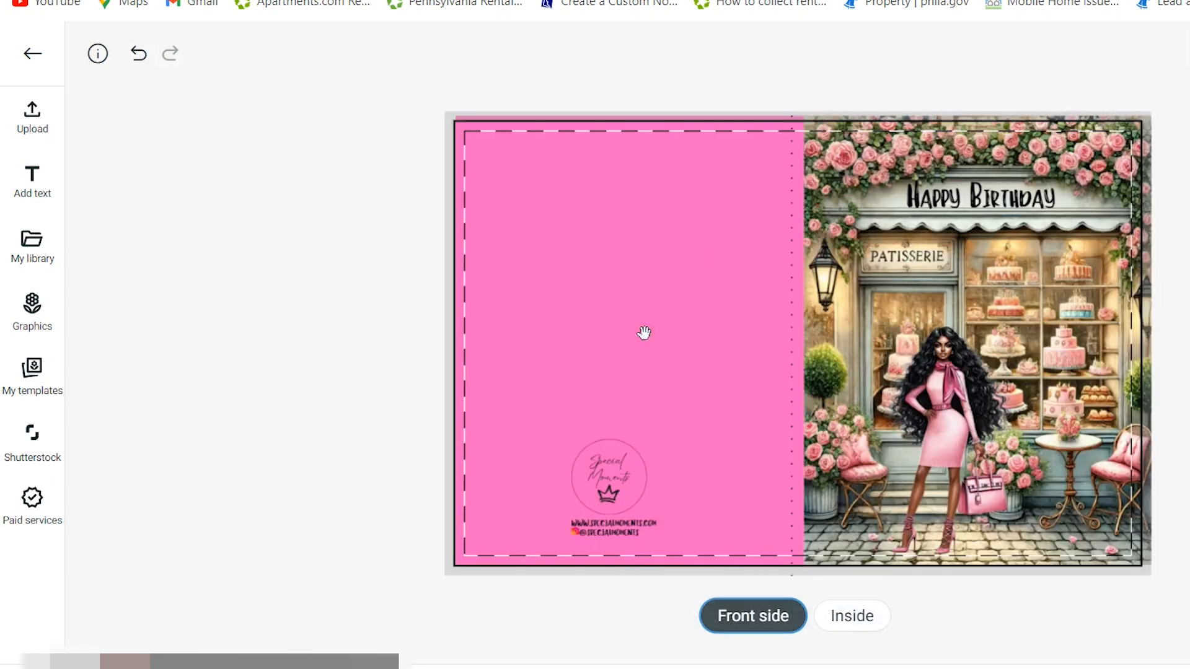
{"action": "left_click", "coordinate": [852, 615]}
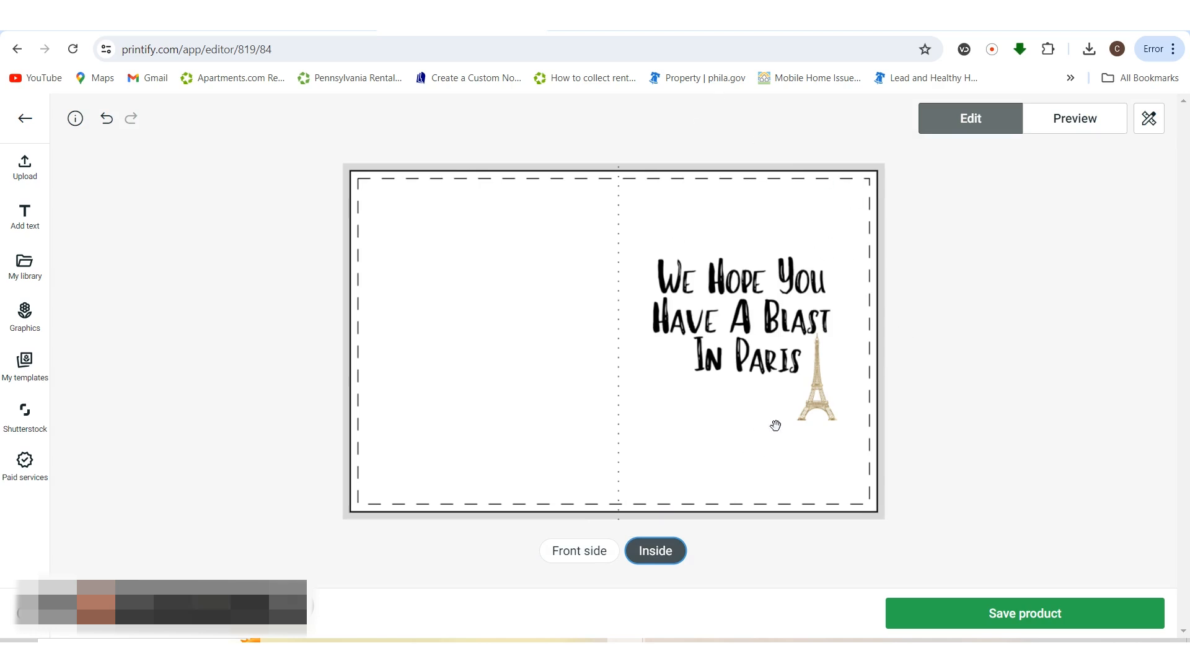
{"action": "left_click", "coordinate": [599, 560]}
{"action": "left_click", "coordinate": [662, 558]}
{"action": "left_click", "coordinate": [1063, 124]}
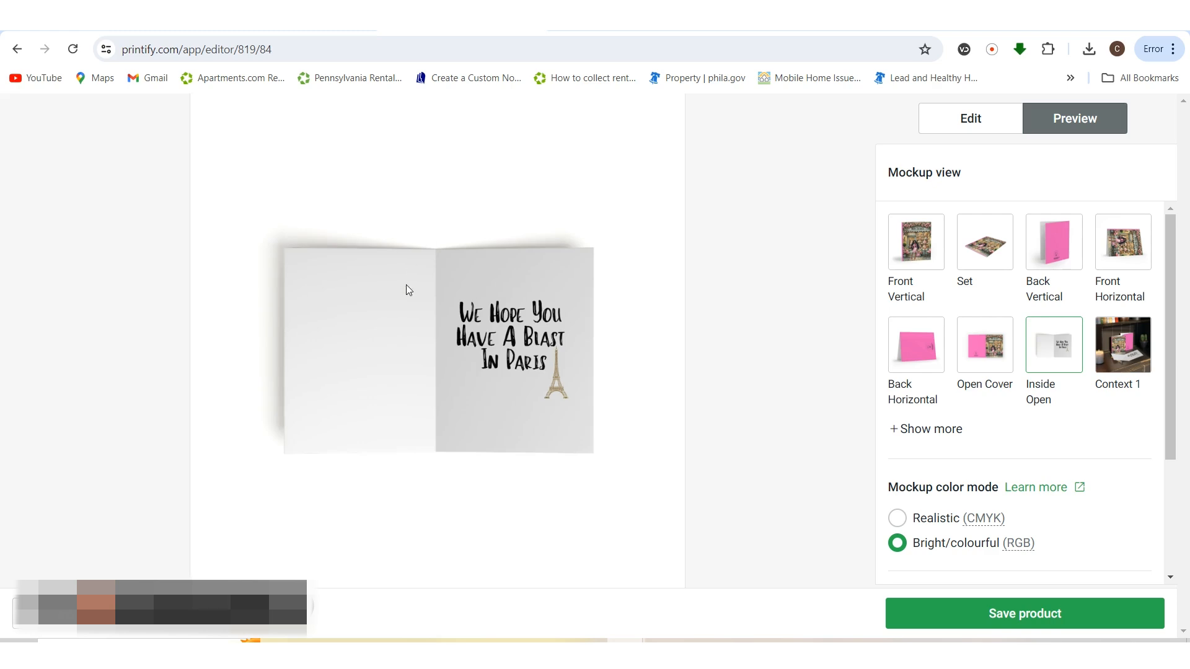
{"action": "left_click", "coordinate": [918, 245]}
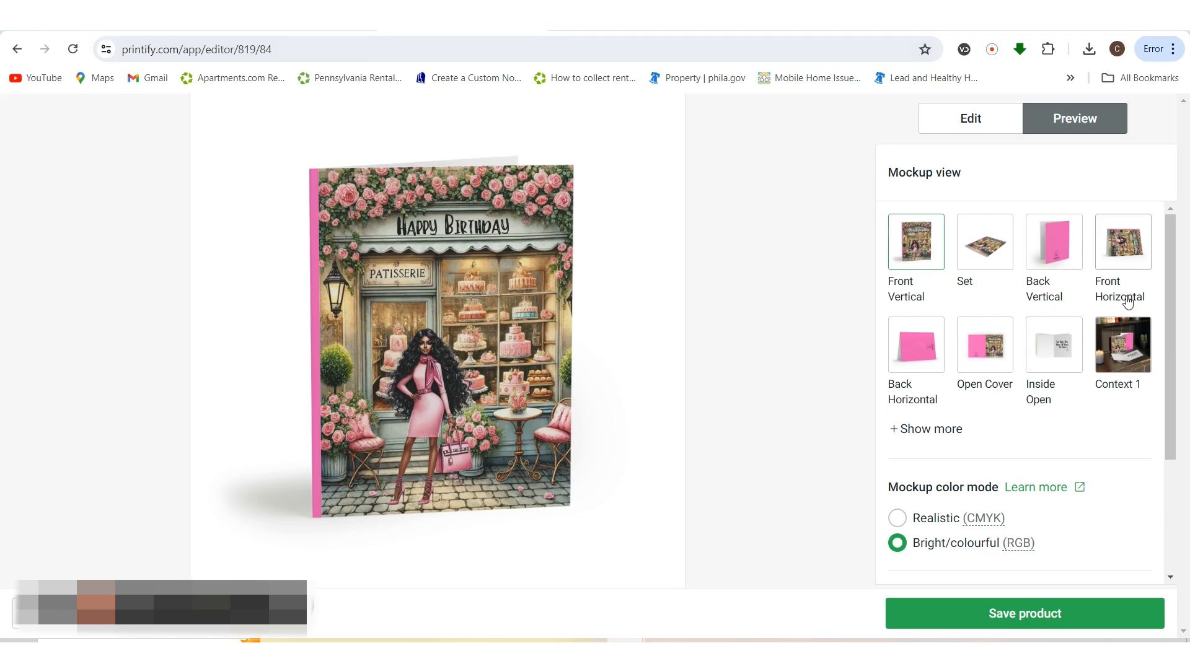
- Return to editing the front side and shift its artwork left until the patisserie picture starts at the card's fold line
{"action": "left_click", "coordinate": [937, 127]}
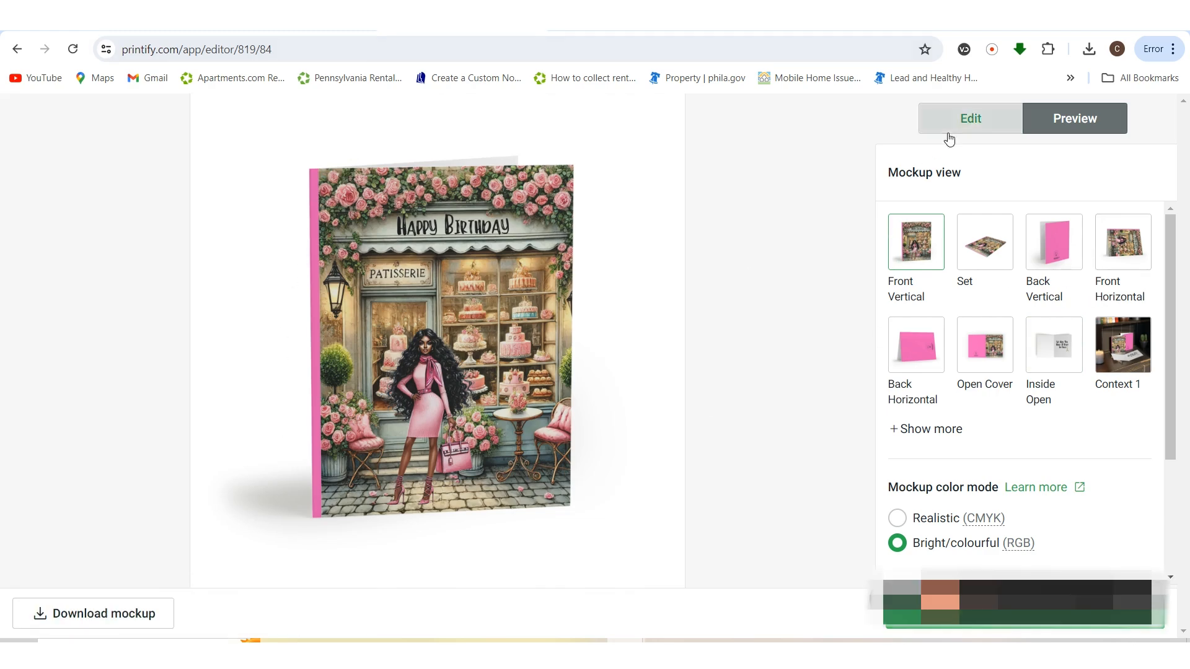
{"action": "left_click", "coordinate": [566, 549]}
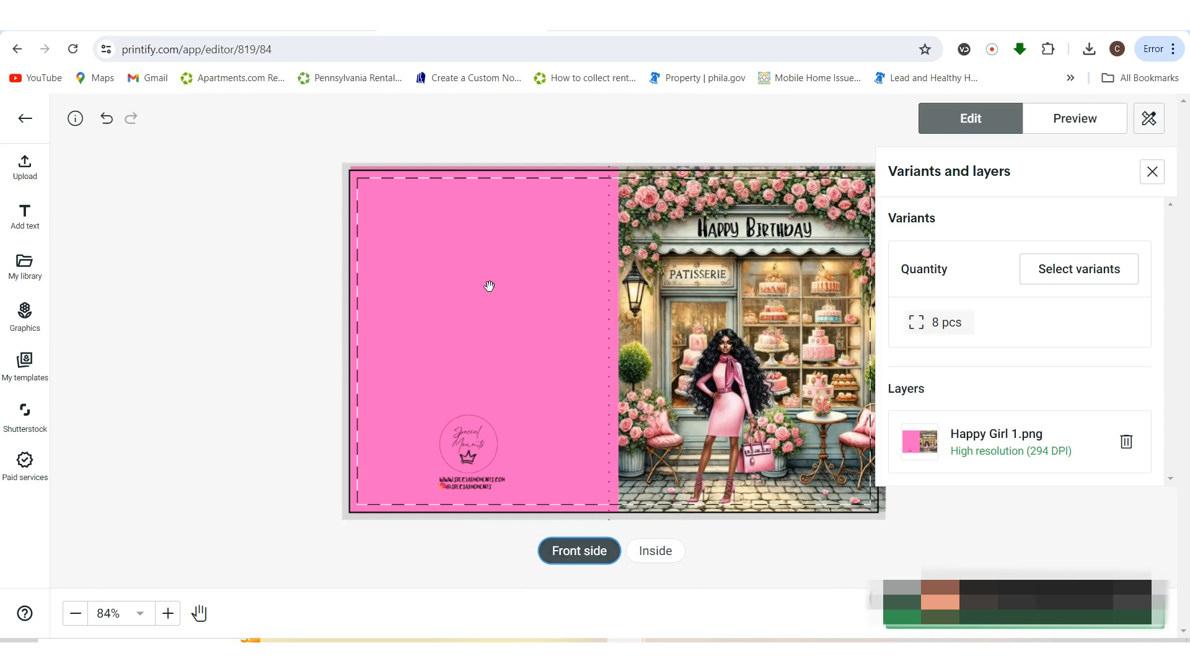
{"action": "left_click", "coordinate": [1165, 179]}
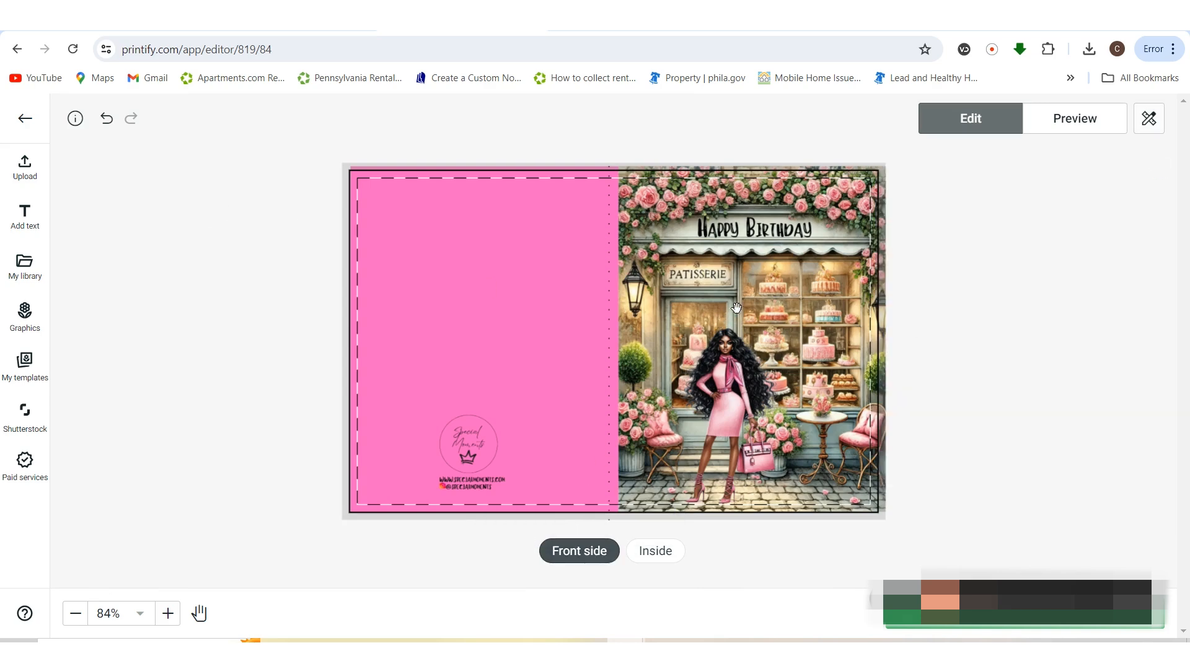
{"action": "left_click_drag", "start_coordinate": [737, 308], "coordinate": [734, 307]}
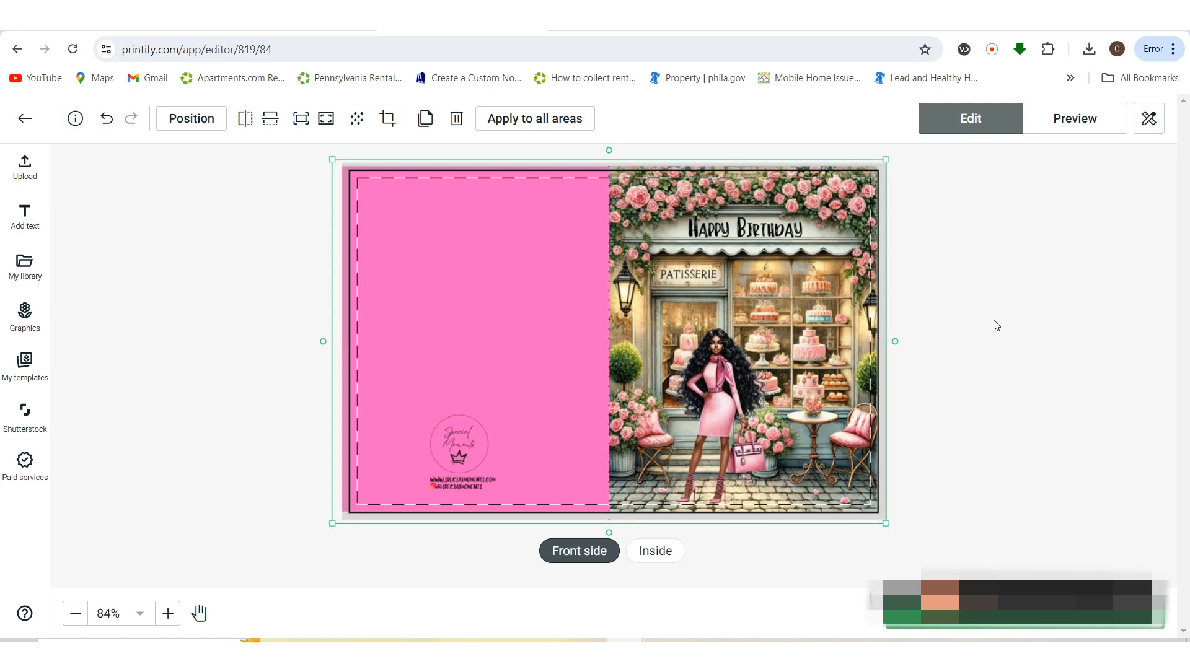
{"action": "left_click", "coordinate": [994, 325]}
- Preview the adjusted card and download its Front Vertical mockup
{"action": "left_click", "coordinate": [1061, 122]}
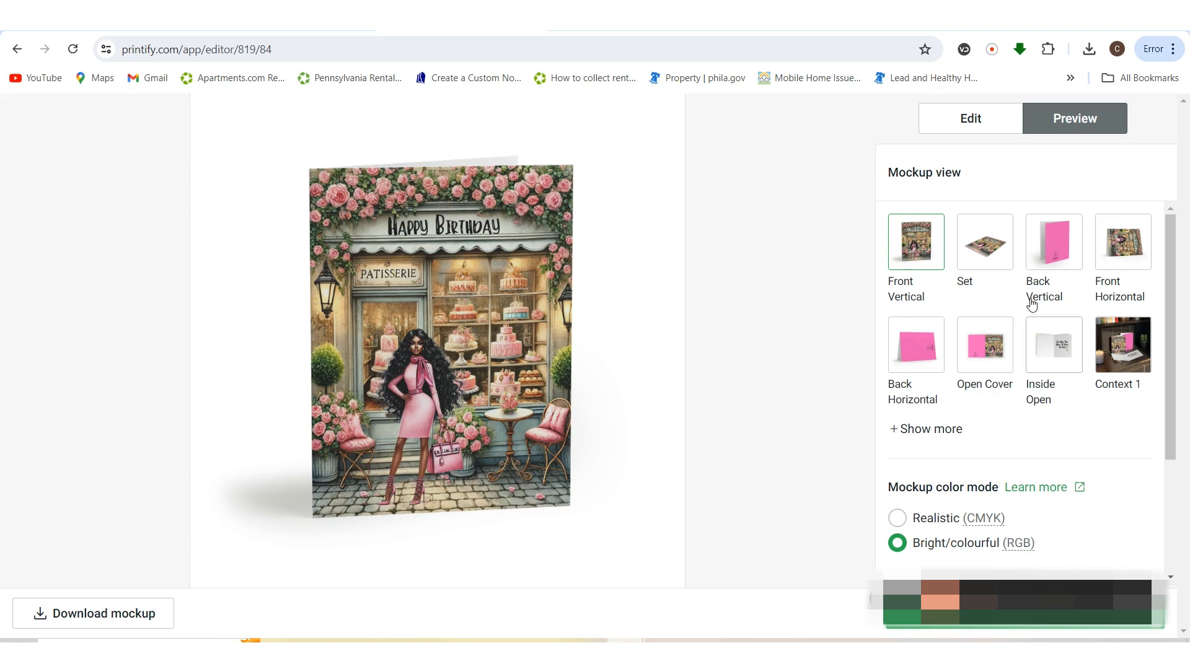
{"action": "left_click", "coordinate": [92, 615]}
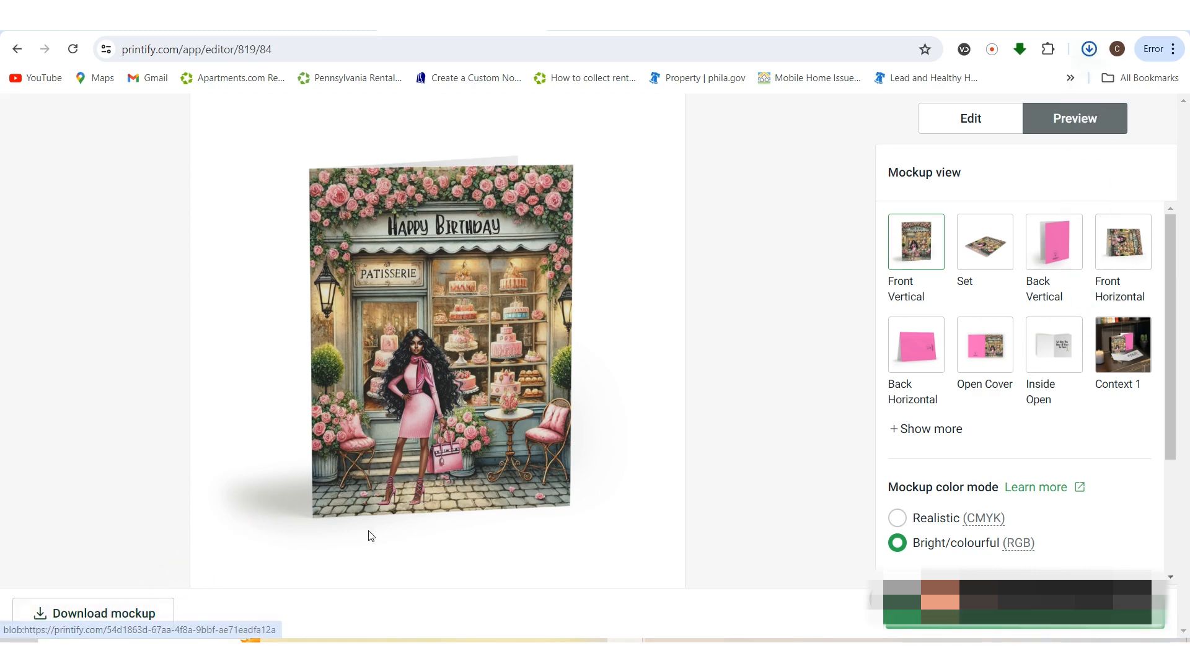
{"action": "left_click", "coordinate": [733, 443]}
- Download the Open Cover and Inside Open mockups and return to the Front Vertical view
{"action": "left_click", "coordinate": [991, 375]}
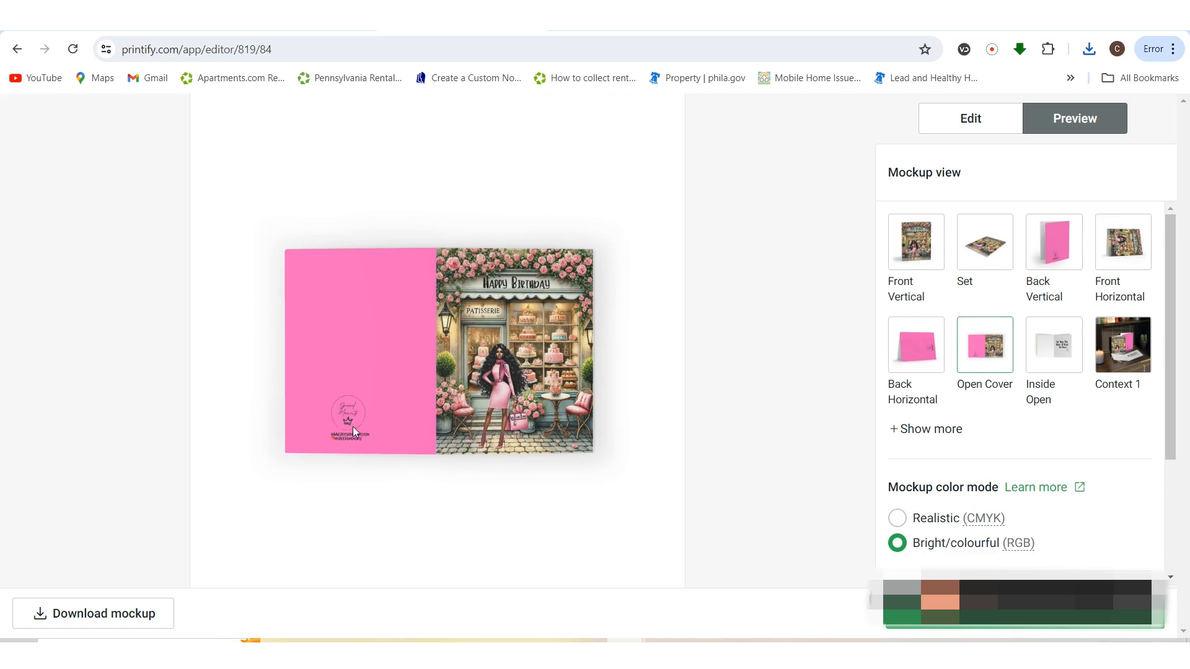
{"action": "left_click", "coordinate": [98, 611]}
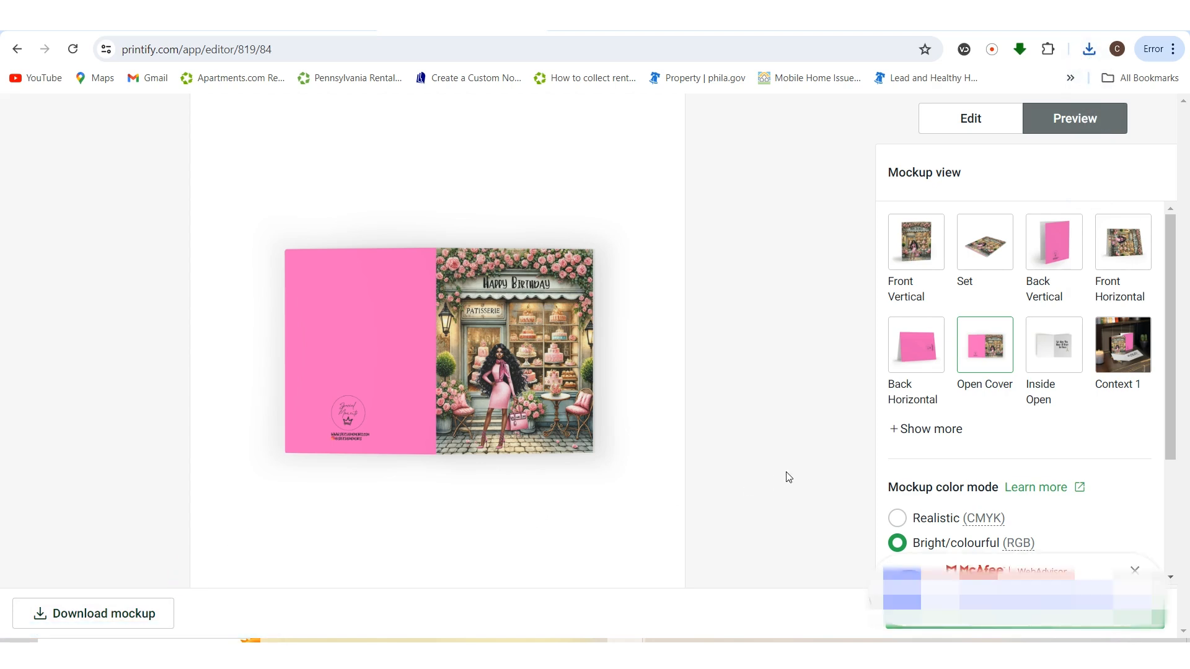
{"action": "left_click", "coordinate": [1054, 346]}
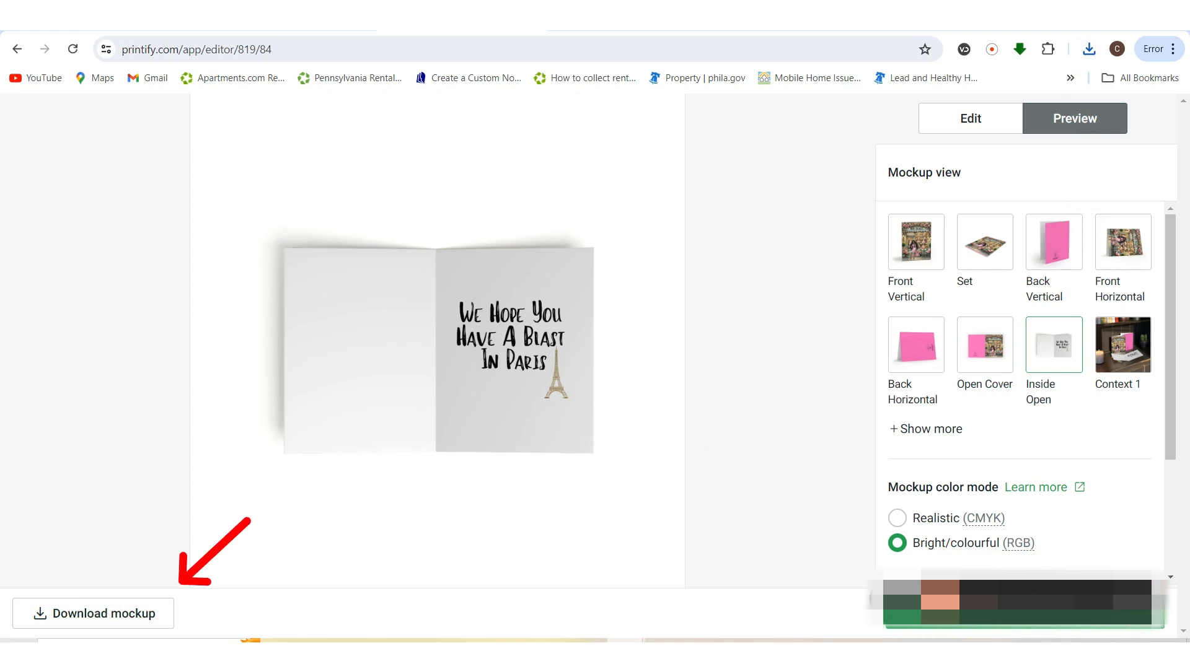
{"action": "left_click", "coordinate": [53, 620]}
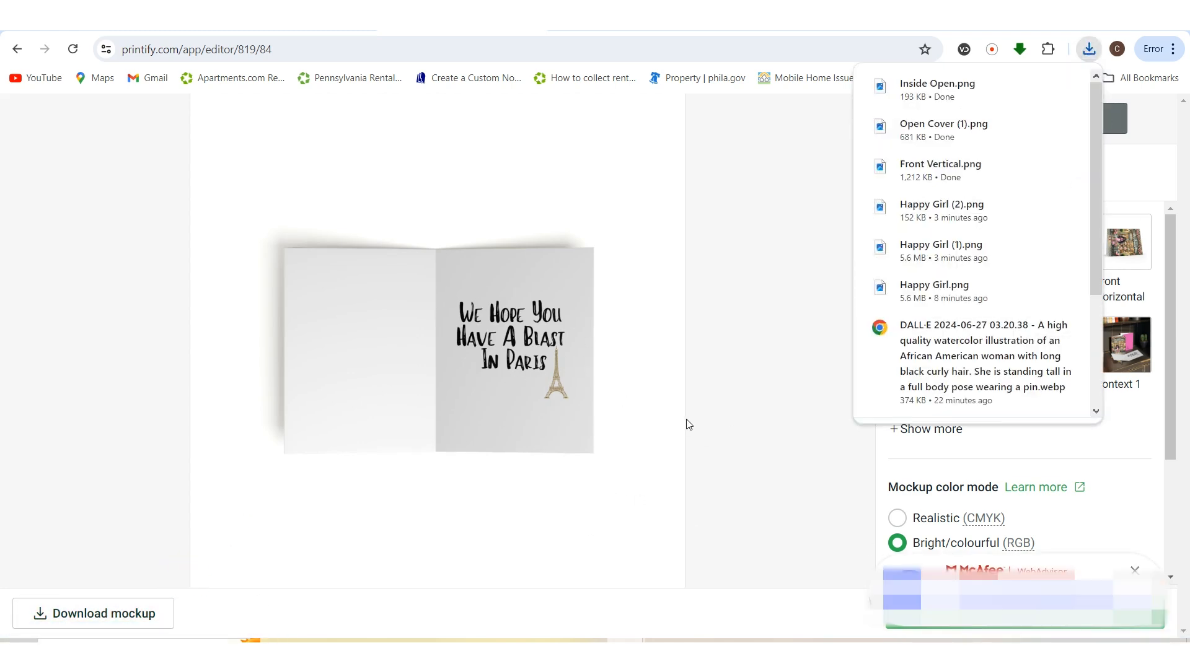
{"action": "left_click", "coordinate": [891, 272]}
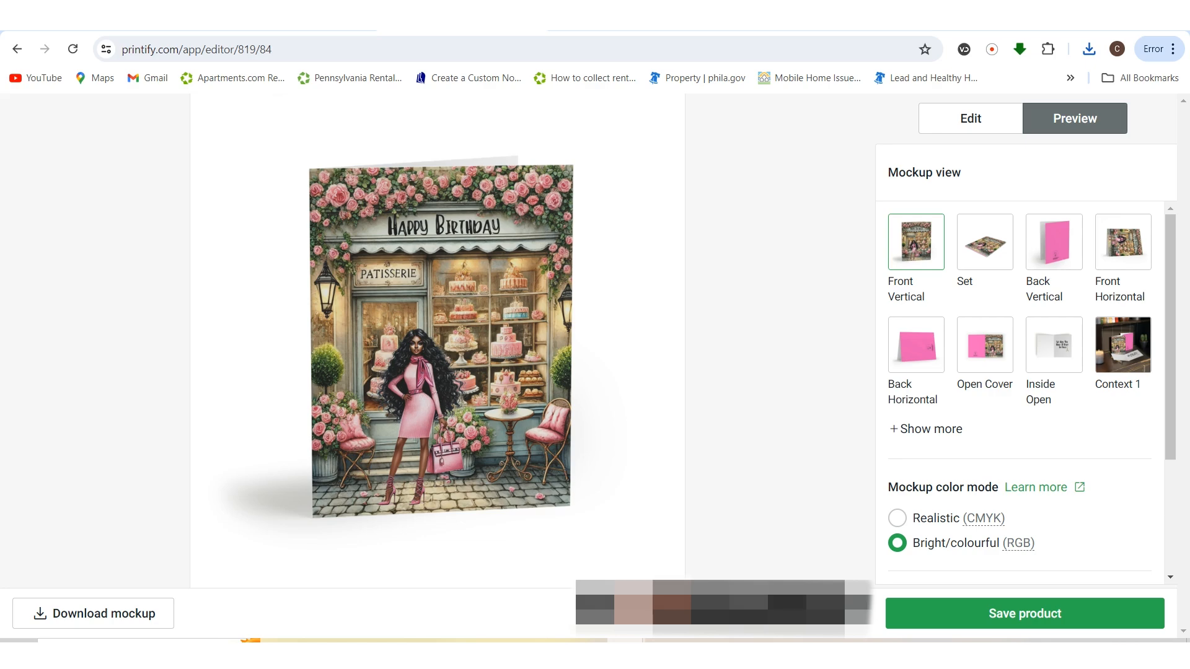
- Open the downloaded Open Cover mockup image and examine the front illustration and back logo up close
{"action": "left_click", "coordinate": [1022, 55]}
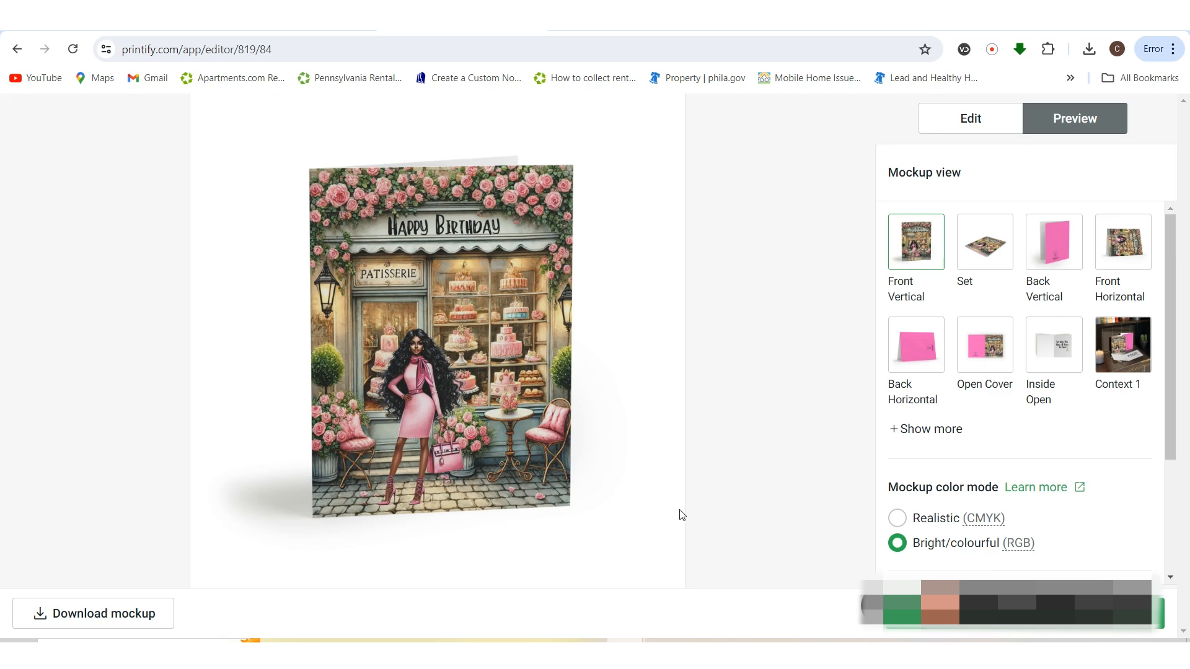
{"action": "left_click", "coordinate": [703, 641]}
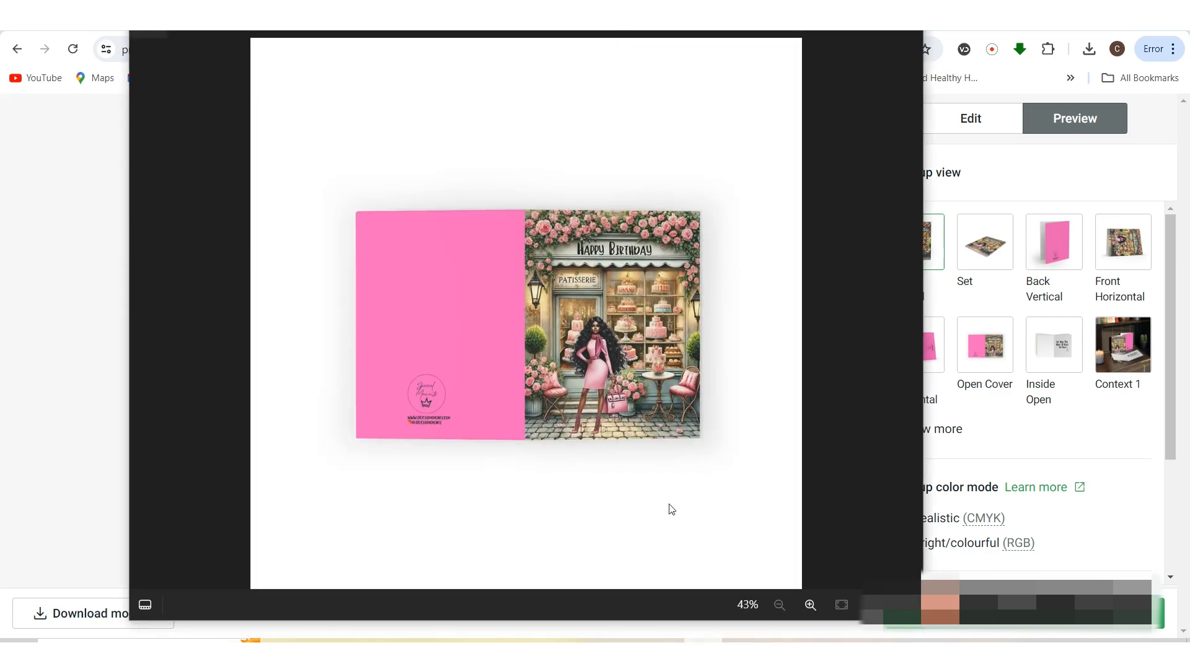
{"action": "double_click", "coordinate": [575, 503]}
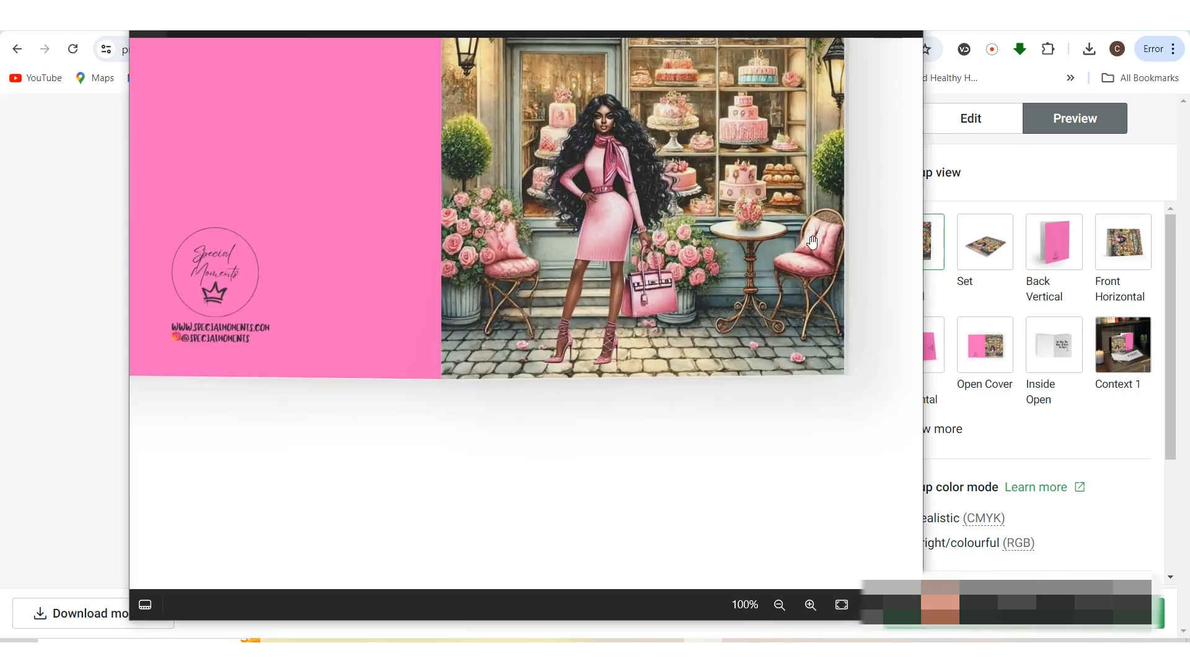
{"action": "left_click_drag", "start_coordinate": [812, 242], "coordinate": [807, 422]}
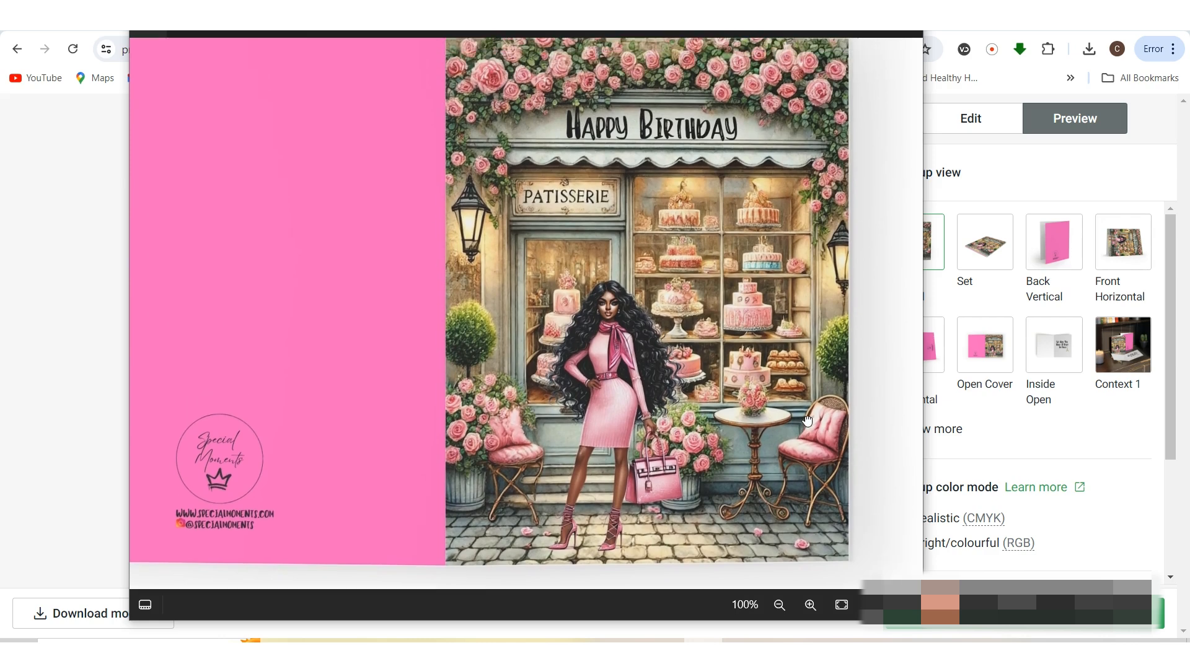
{"action": "scroll", "coordinate": [543, 401], "scroll_direction": "up", "scroll_amount": 3}
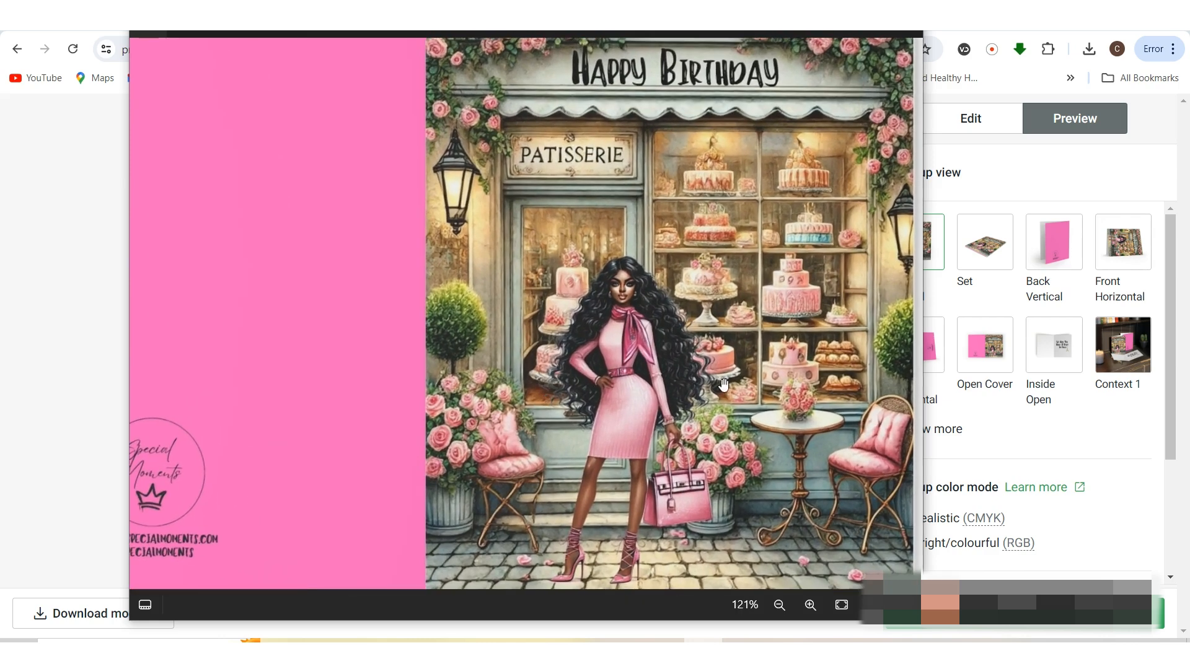
{"action": "scroll", "coordinate": [724, 385], "scroll_direction": "down", "scroll_amount": 3}
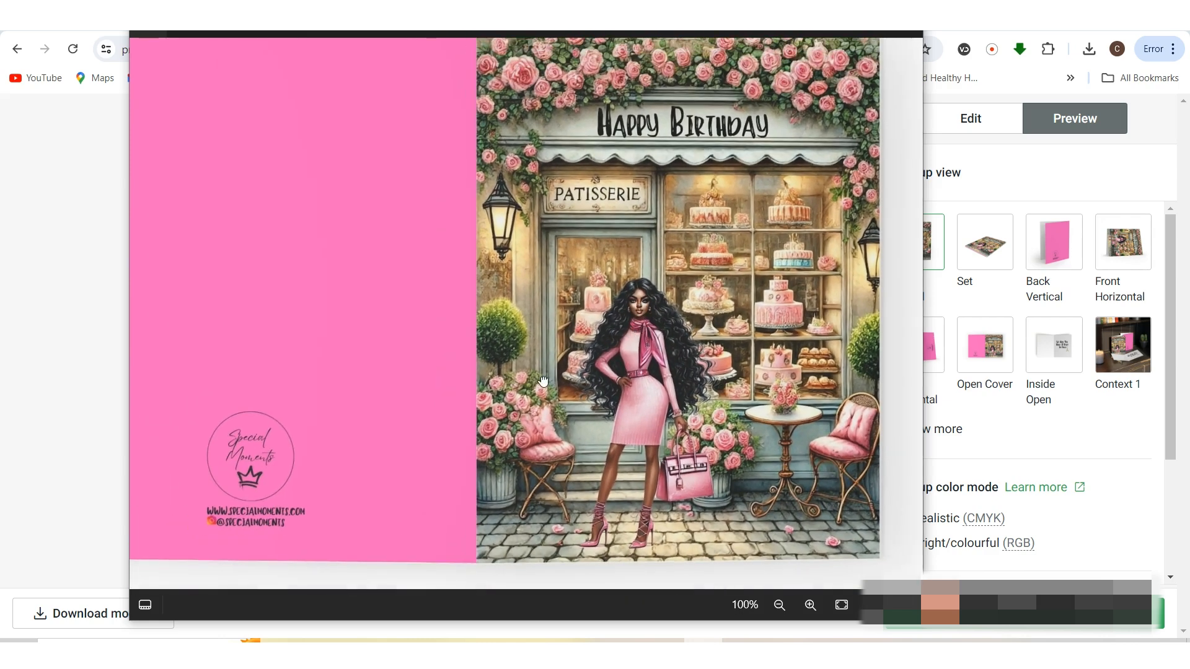
{"action": "mouse_move", "coordinate": [543, 382]}
{"action": "left_mouse_down"}
{"action": "mouse_move", "coordinate": [634, 403]}
{"action": "mouse_move", "coordinate": [524, 396]}
{"action": "left_mouse_up"}
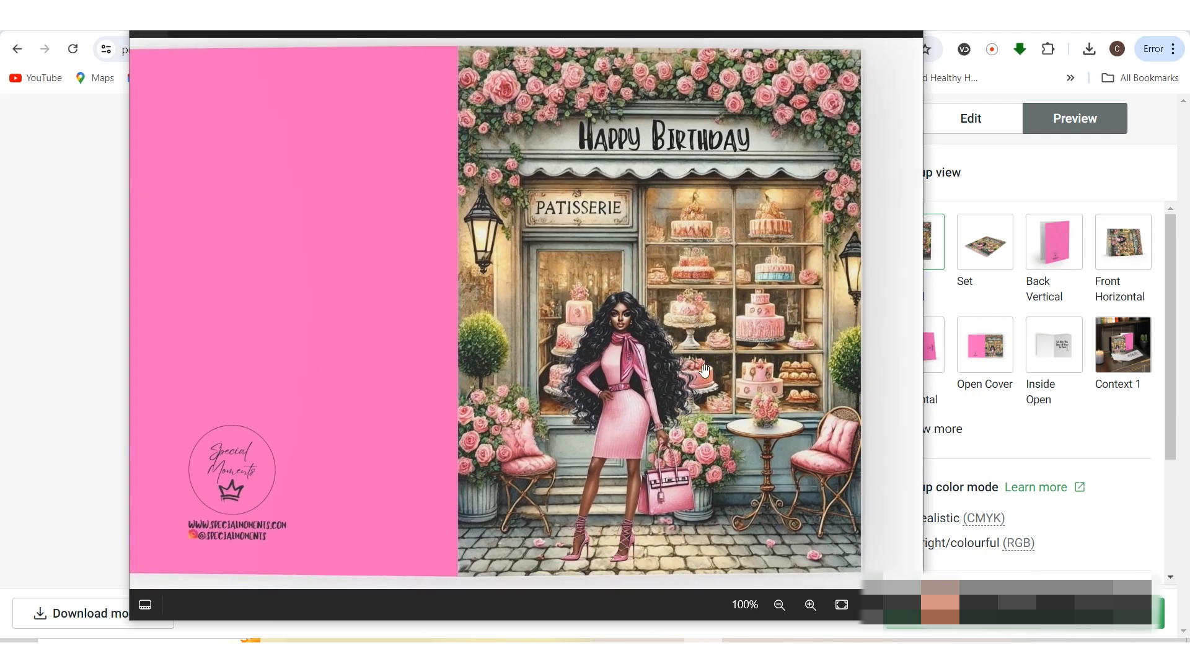
{"action": "scroll", "coordinate": [705, 370], "scroll_direction": "up", "scroll_amount": 6}
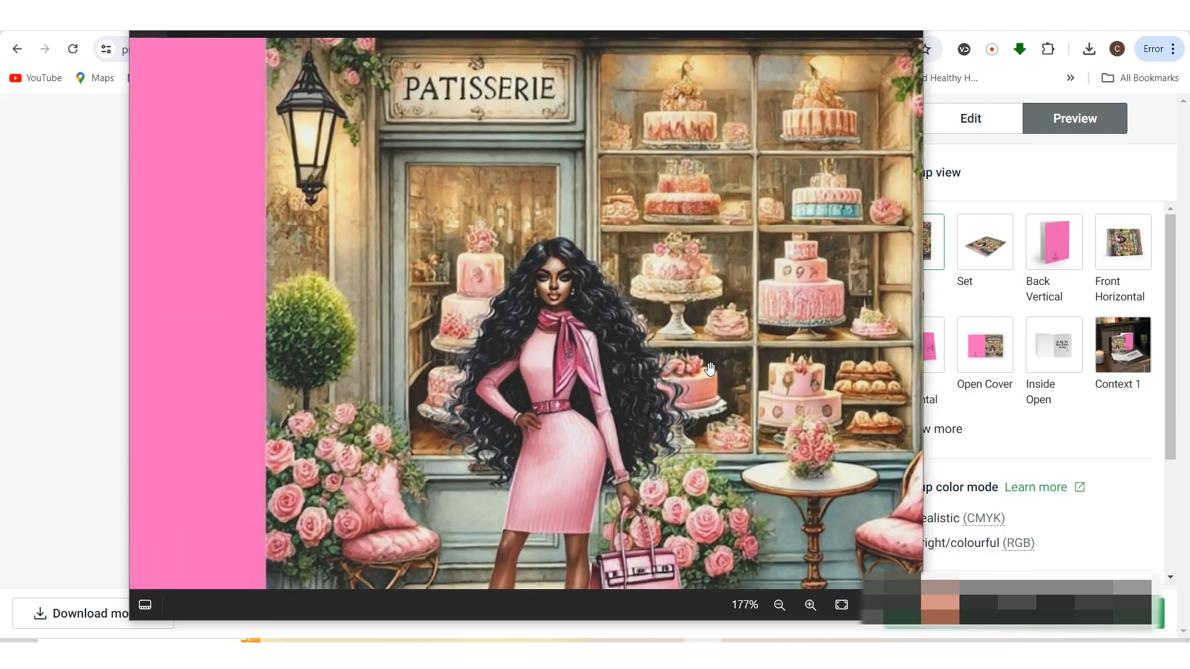
{"action": "scroll", "coordinate": [711, 368], "scroll_direction": "down", "scroll_amount": 7}
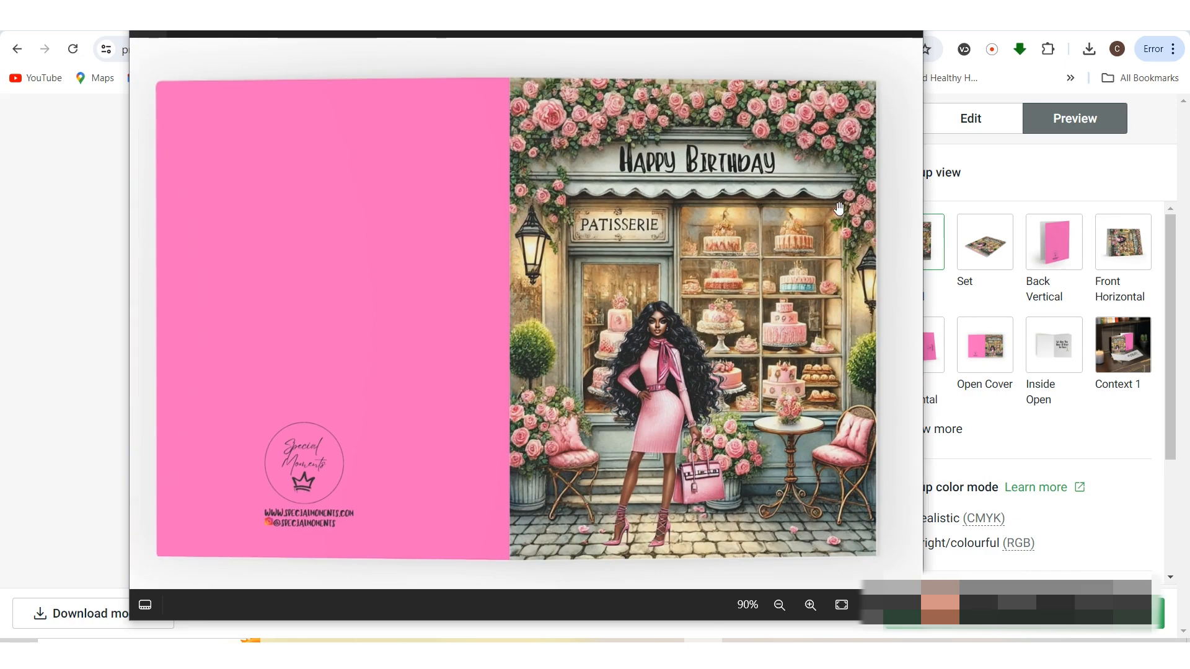
- Open the downloaded "Inside Open.png" mockup and examine the inside message and Eiffel Tower at a larger size
{"action": "left_click", "coordinate": [1089, 49]}
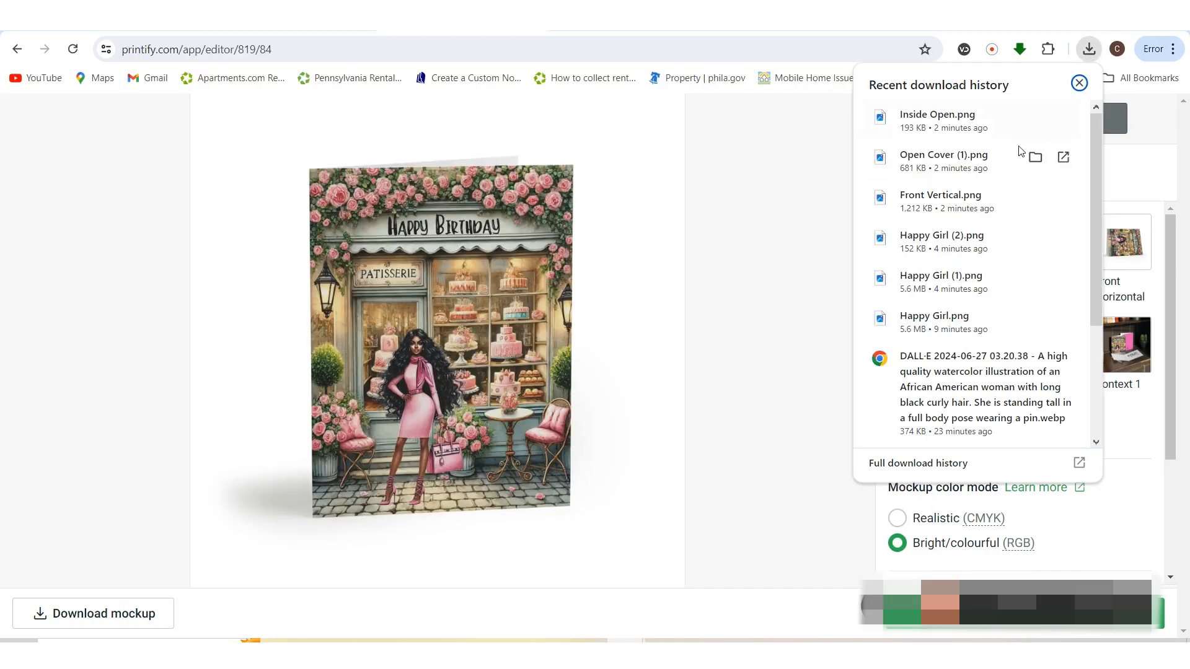
{"action": "left_click", "coordinate": [971, 120]}
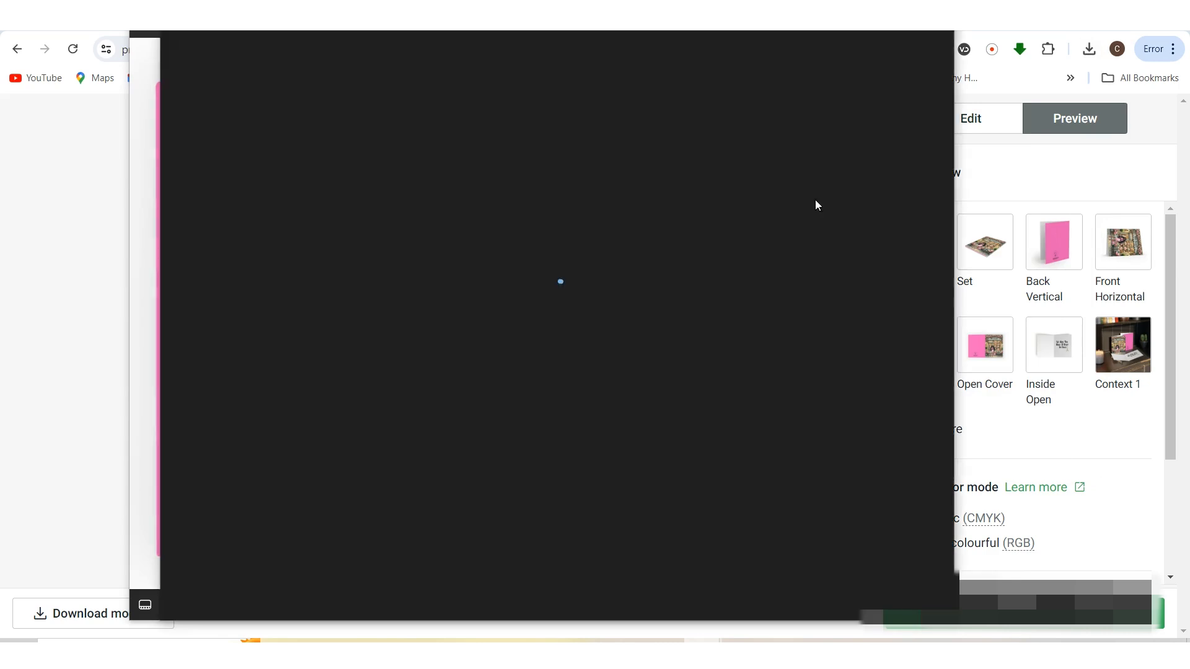
{"action": "scroll", "coordinate": [638, 302], "scroll_direction": "up", "scroll_amount": 5}
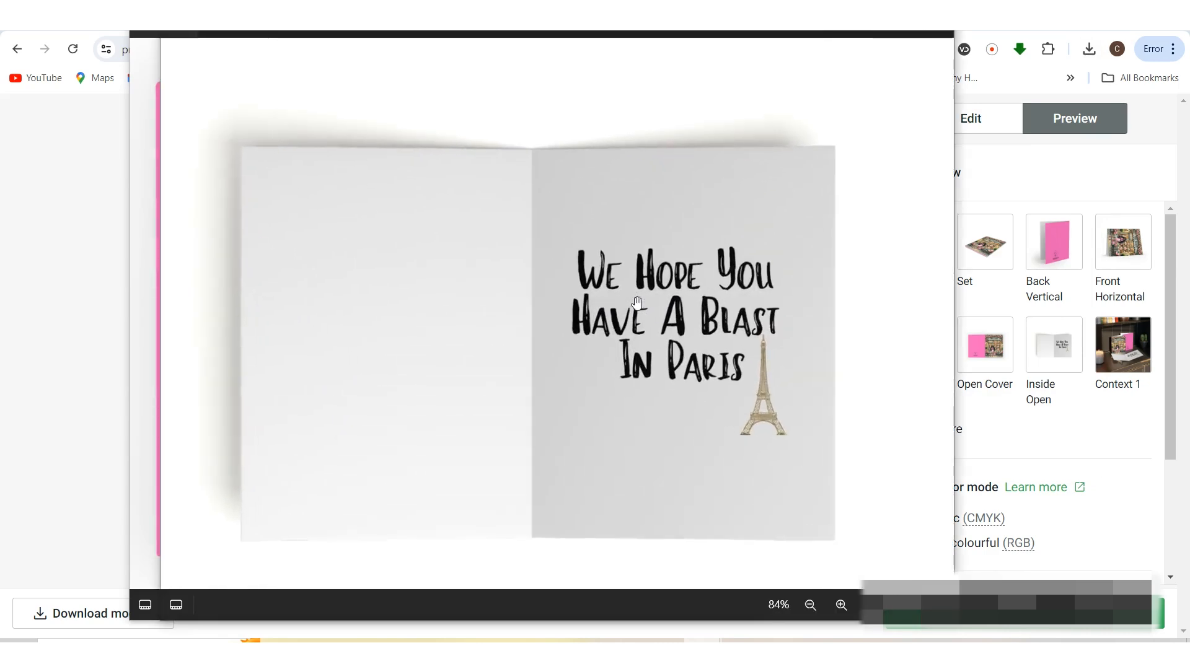
{"action": "scroll", "coordinate": [638, 302], "scroll_direction": "down", "scroll_amount": 1}
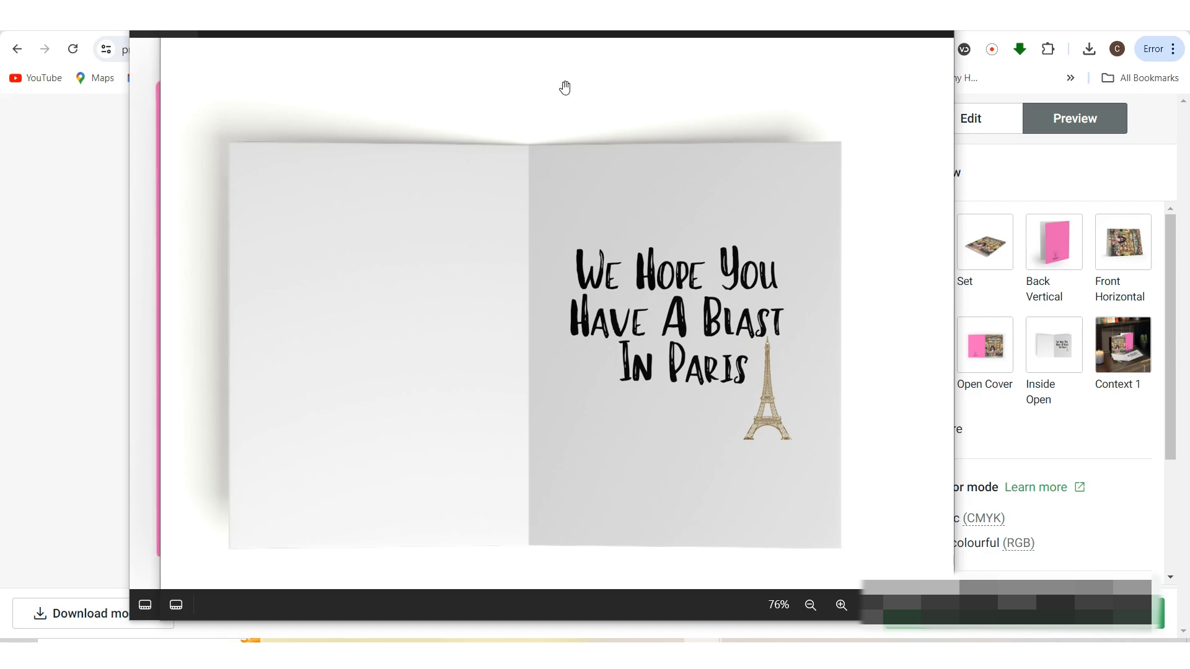
- Close the inside mockup image and review the Open Cover mockup's back and front once more
{"action": "left_click", "coordinate": [938, 31]}
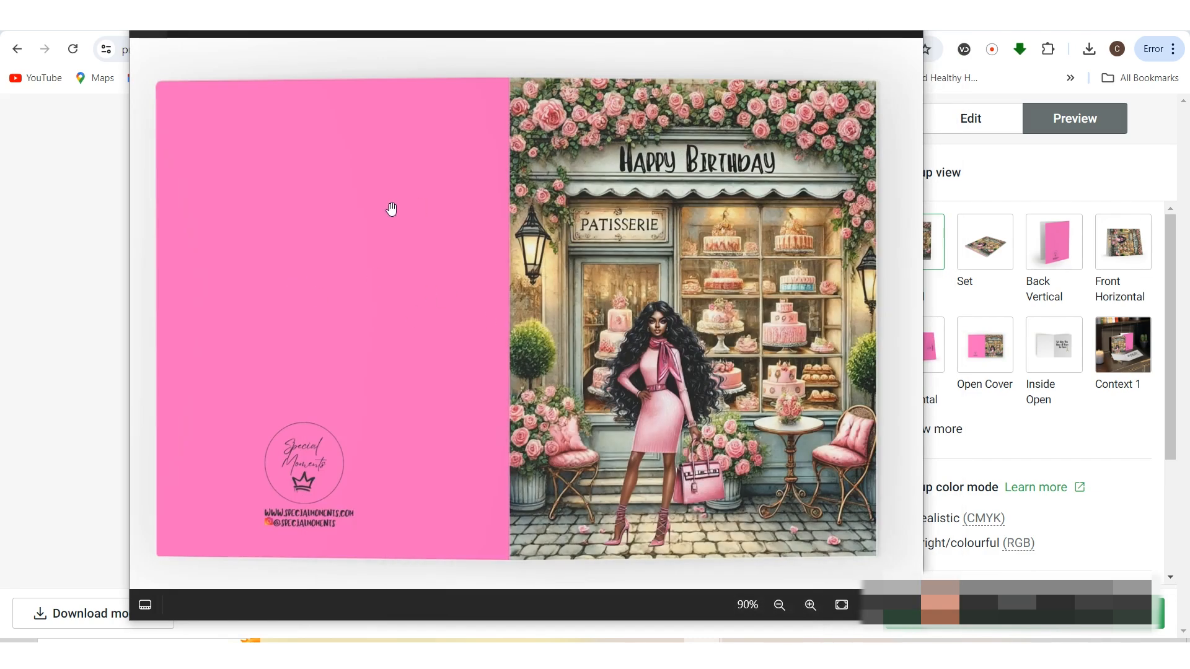
{"action": "scroll", "coordinate": [424, 315], "scroll_direction": "up", "scroll_amount": 1}
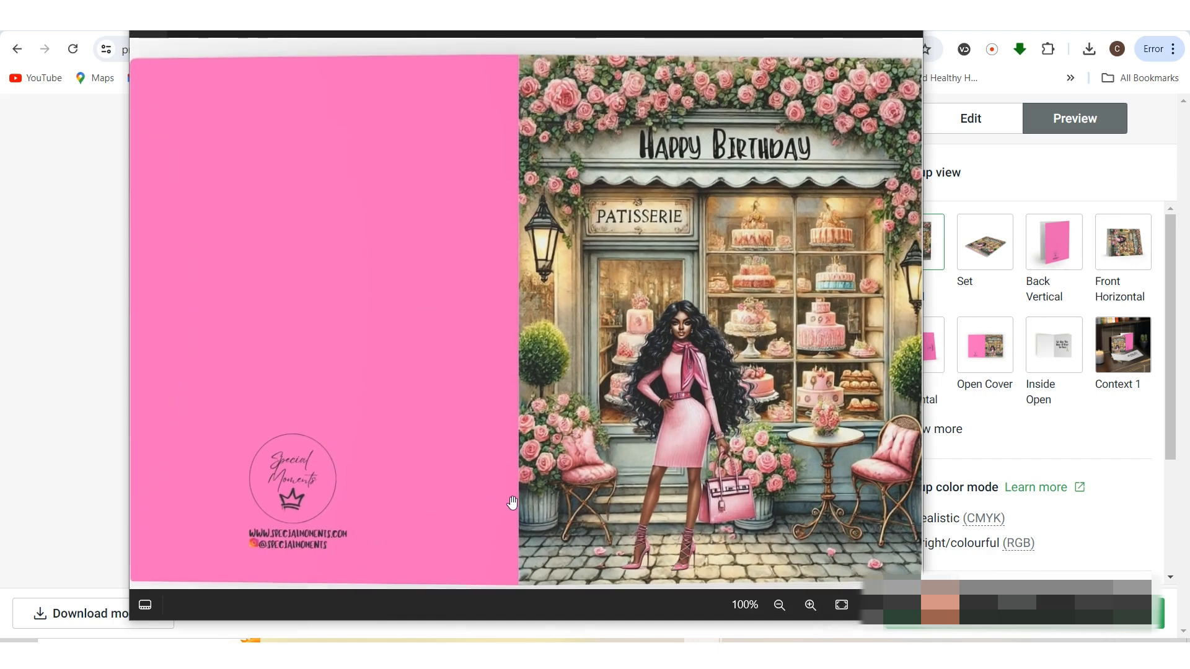
{"action": "scroll", "coordinate": [513, 503], "scroll_direction": "down", "scroll_amount": 1}
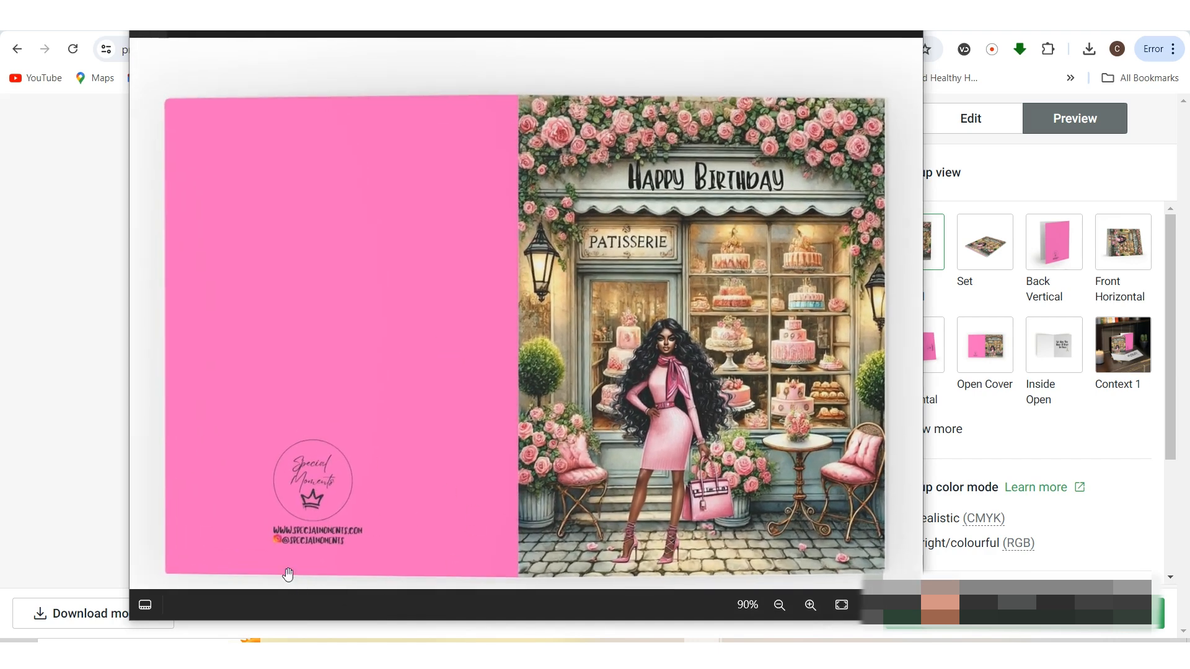